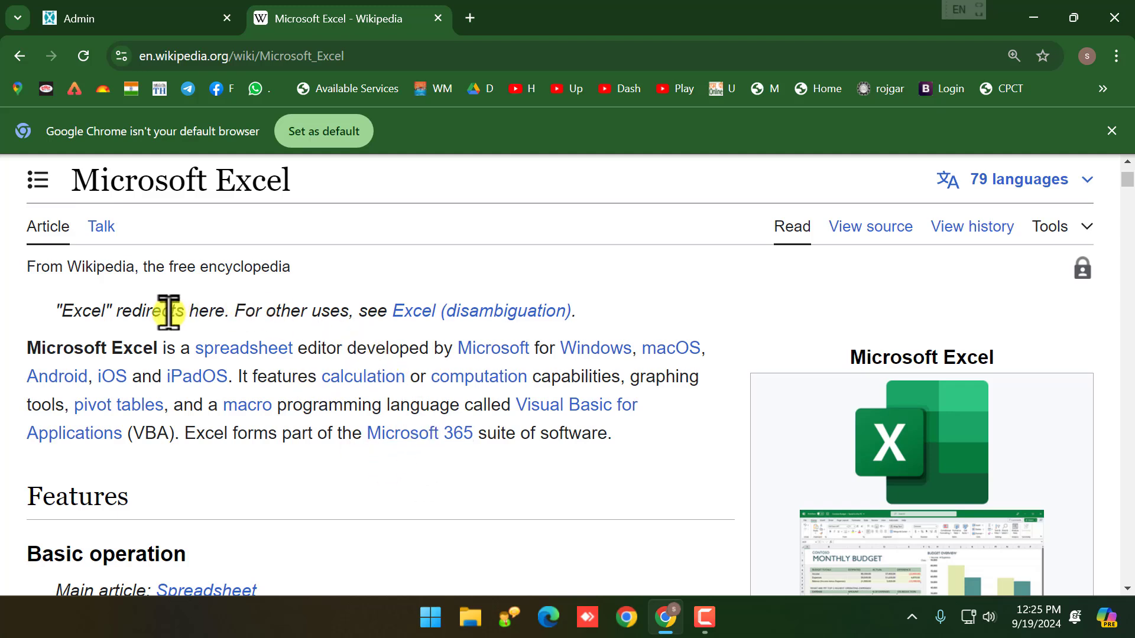
Highlight the word 'uses' in the hatnote and the start of the article's first sentence
double_click(330, 310)
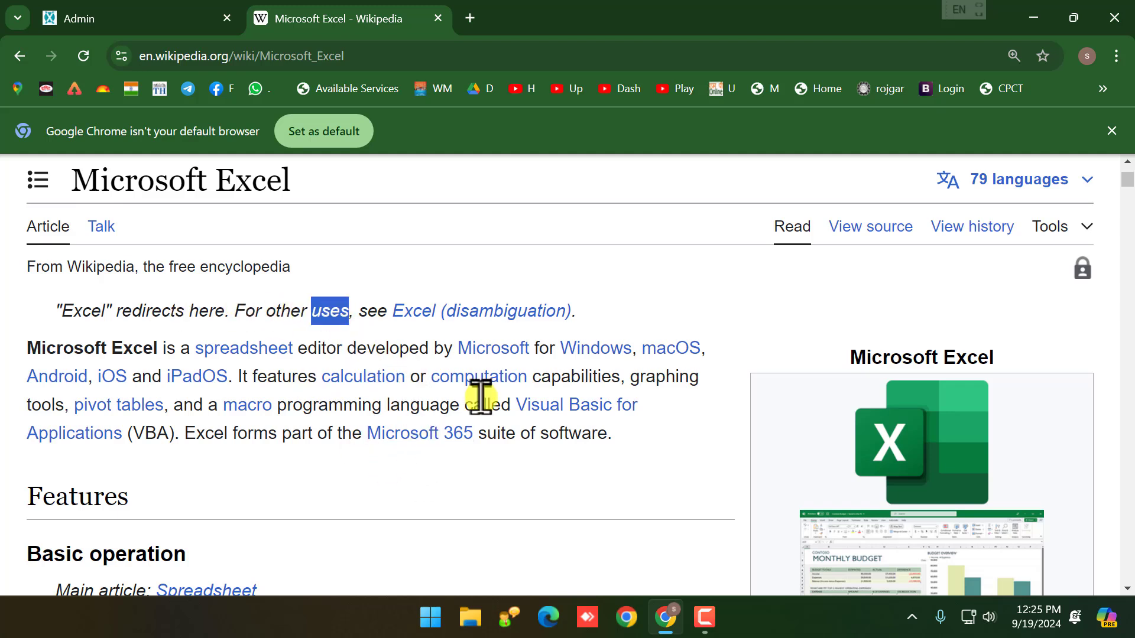
left_click(315, 308)
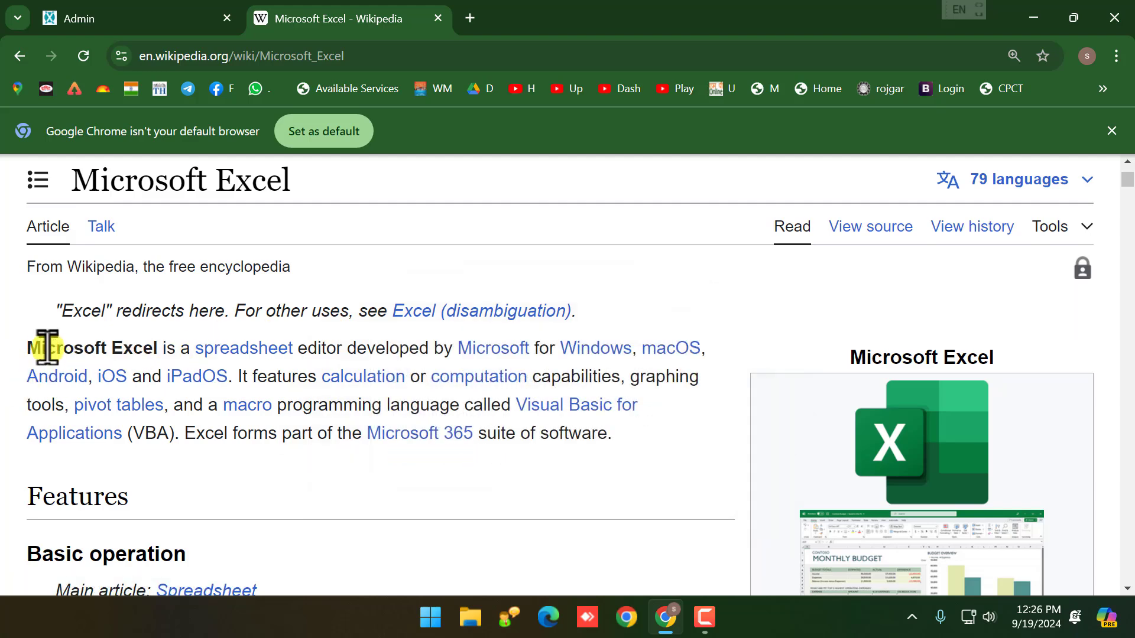
left_click_drag(43, 349, 316, 342)
left_click(181, 350)
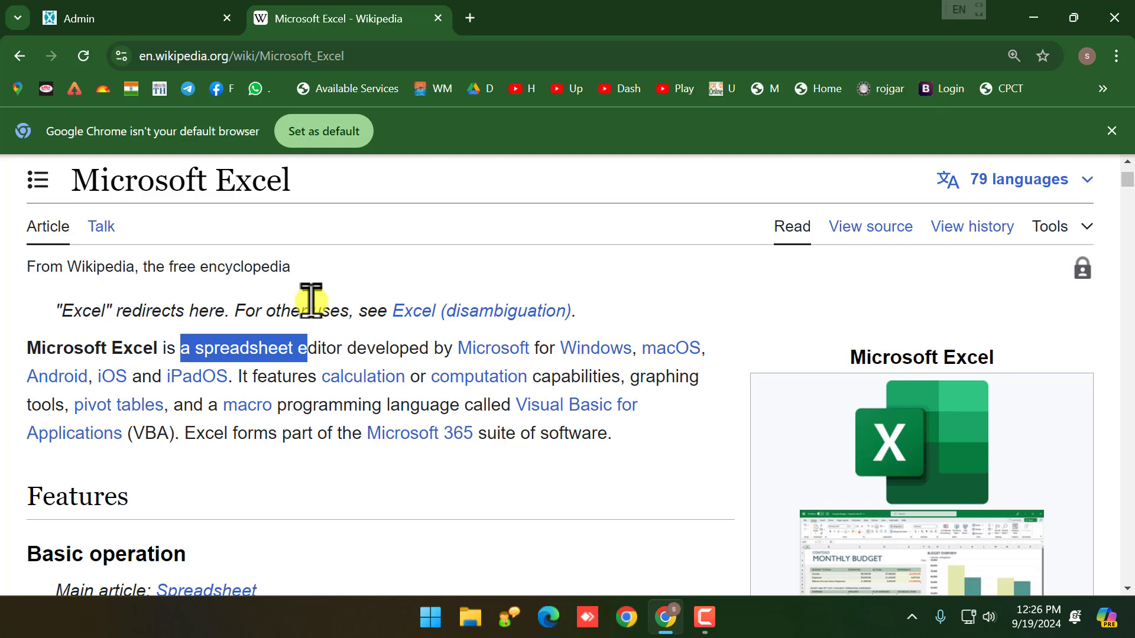
left_click(367, 350)
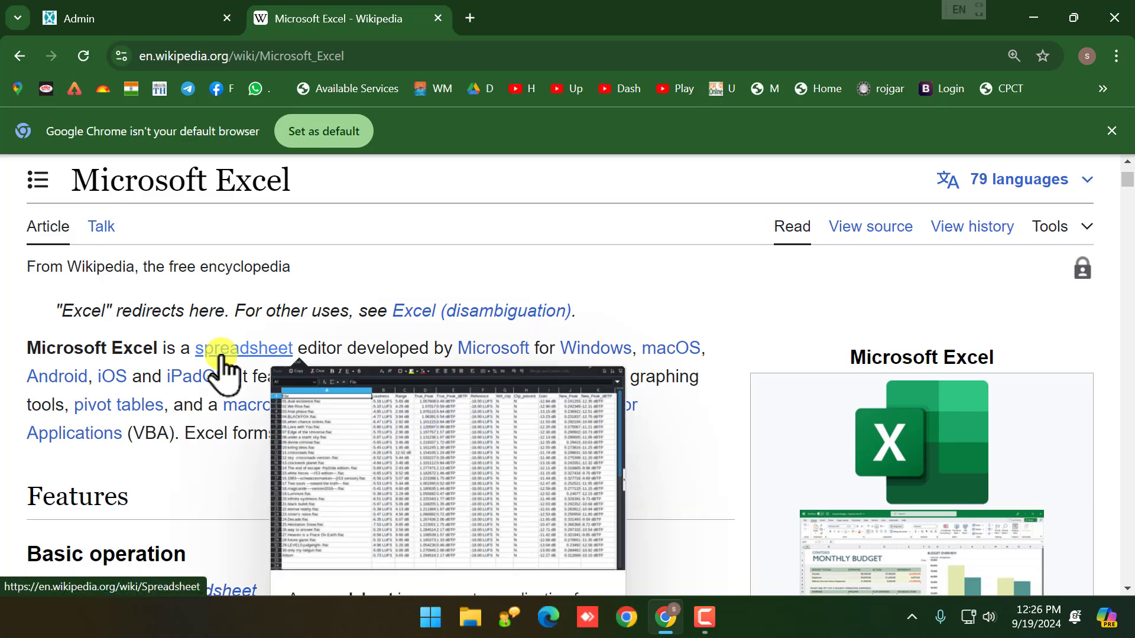
Highlight 'Excel' and 'by Microsoft for' in the first sentence, previewing the intro's links
double_click(141, 349)
left_click_drag(434, 349, 556, 349)
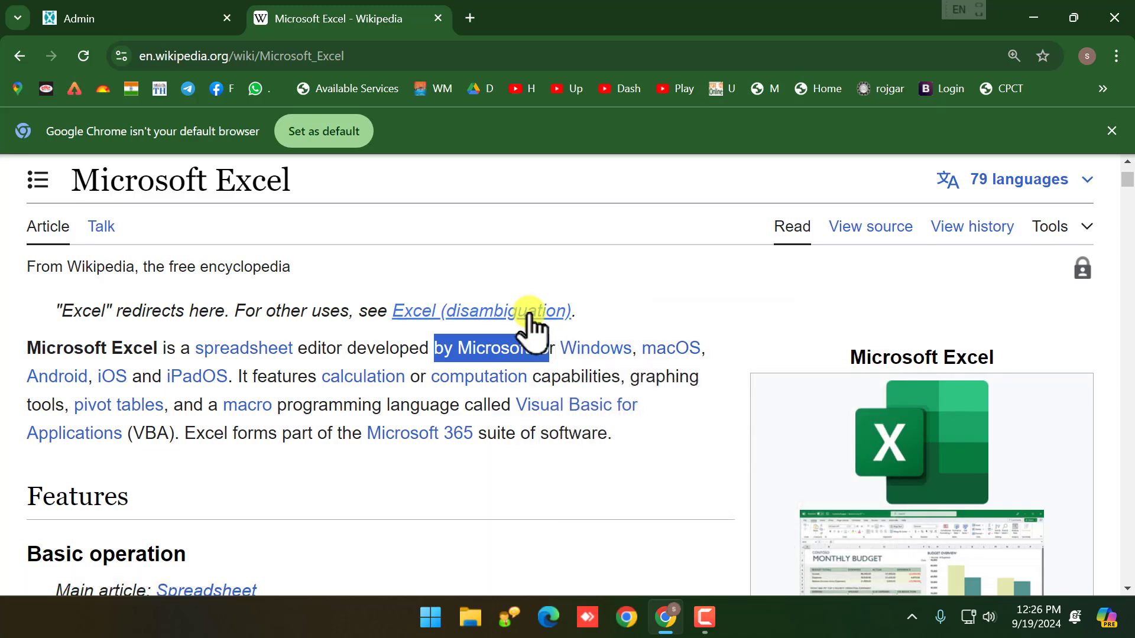
left_click(628, 308)
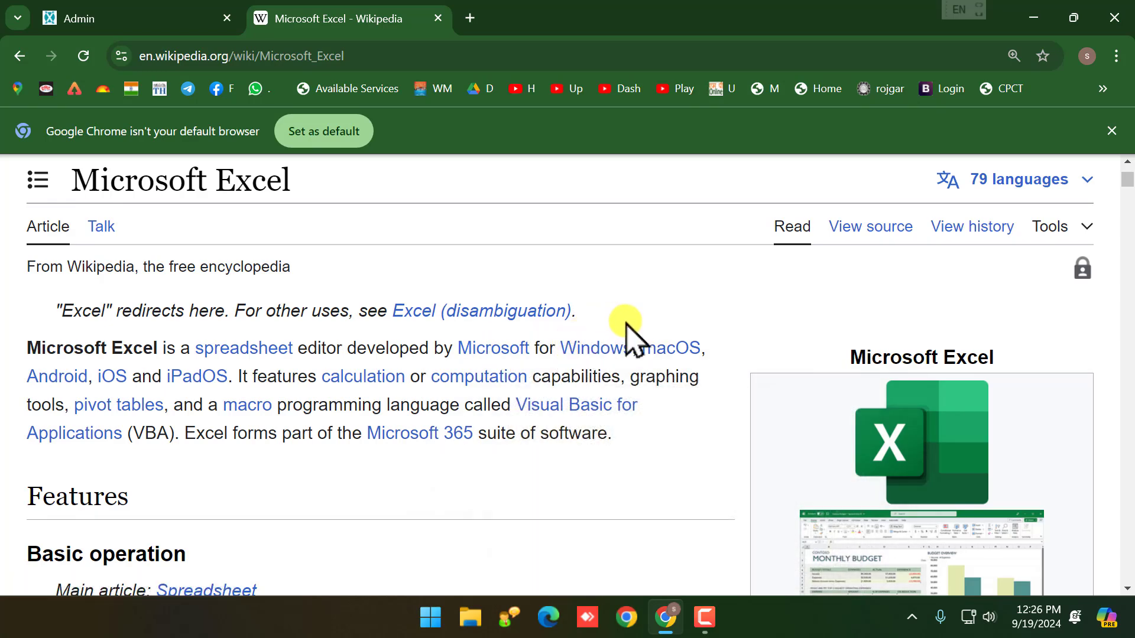
mouse_move(616, 353)
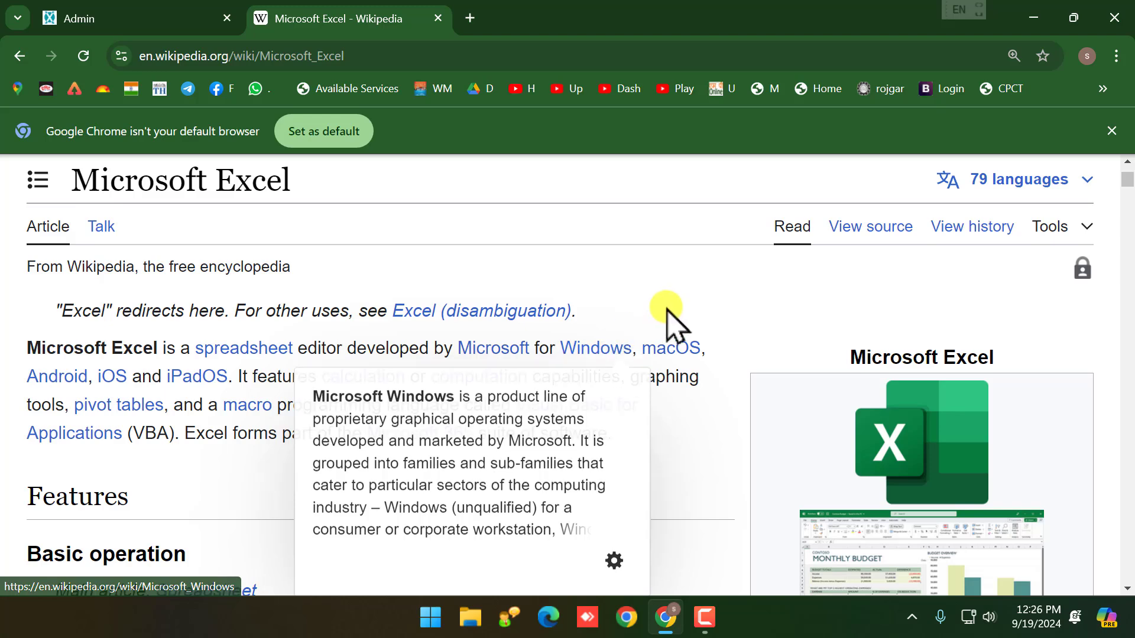
mouse_move(674, 362)
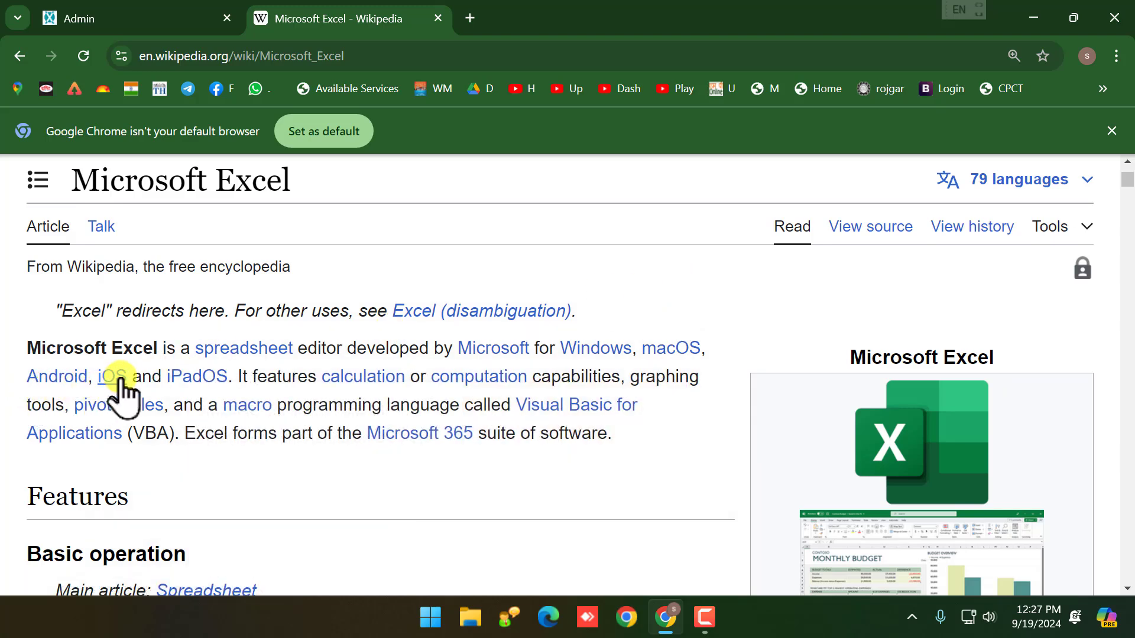
mouse_move(120, 382)
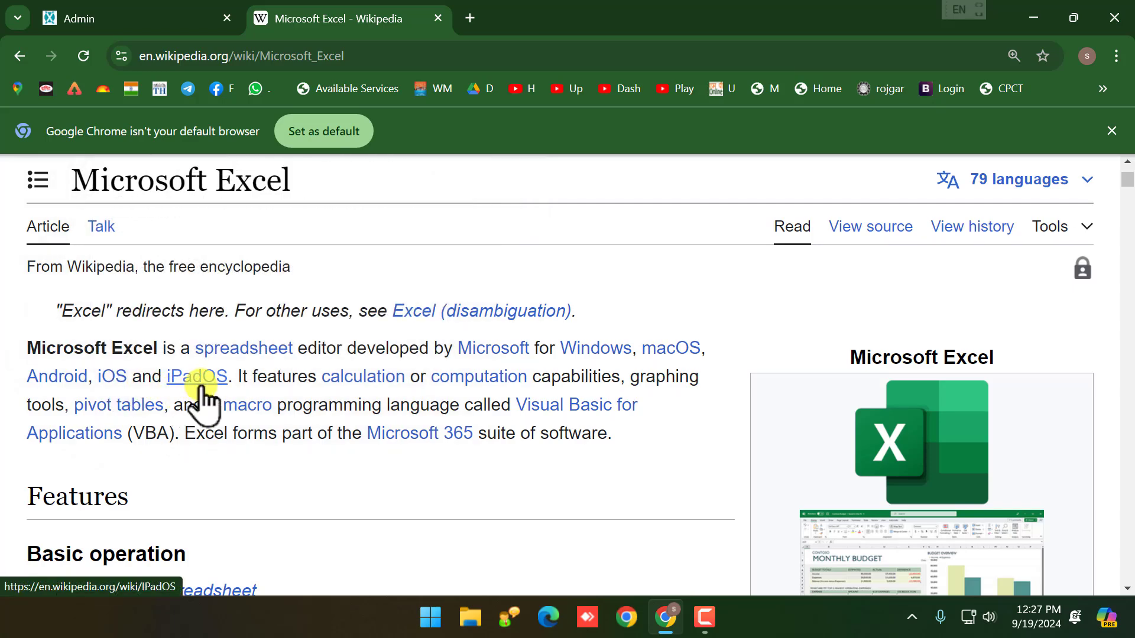
mouse_move(201, 381)
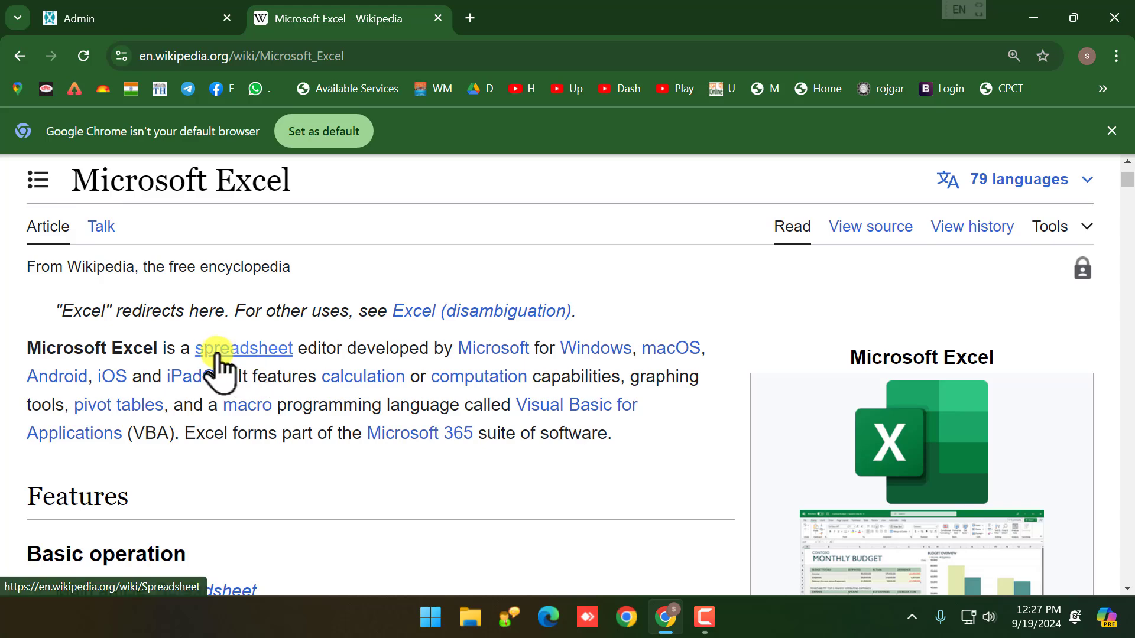
mouse_move(201, 353)
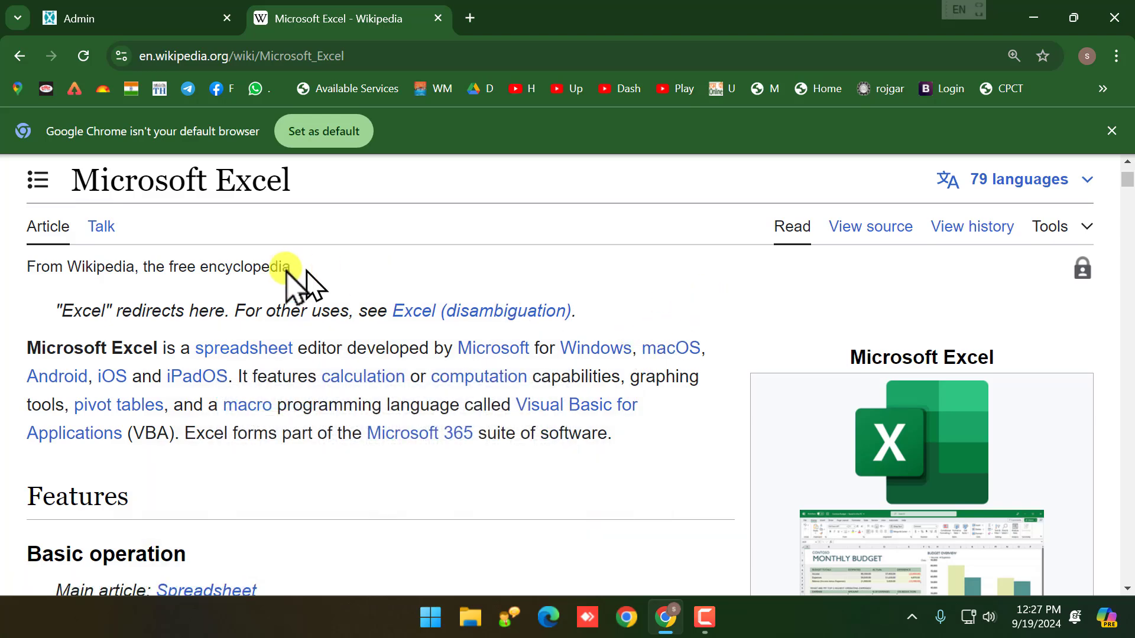
Launch Notepad from the app search ('notep') and scroll to the top of the note
left_click(442, 622)
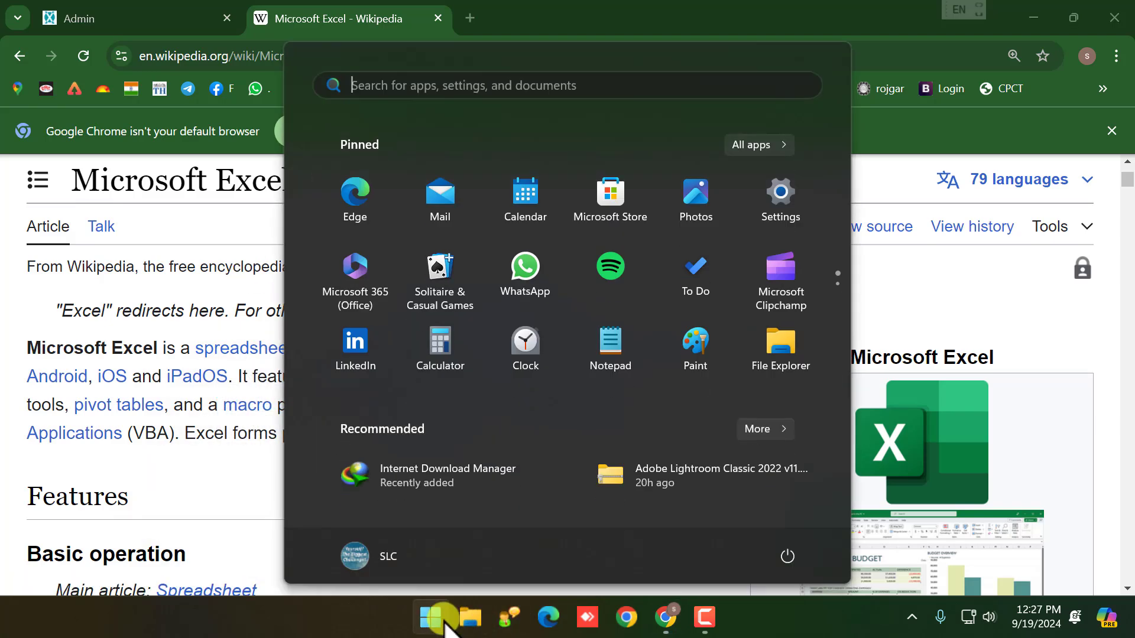
type("notep")
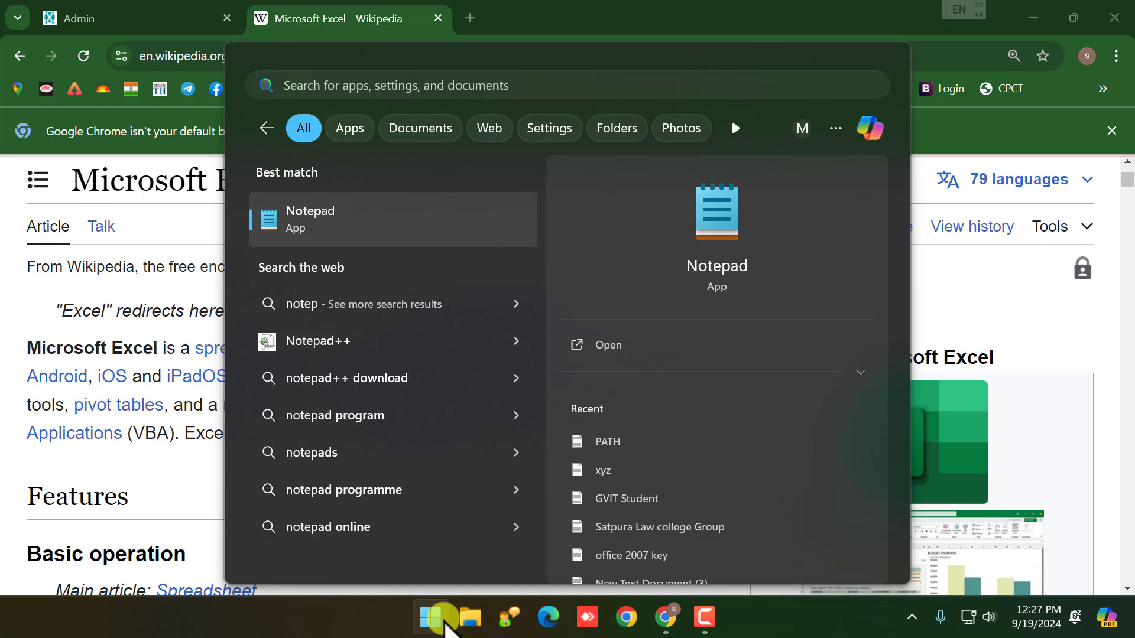
key("Return")
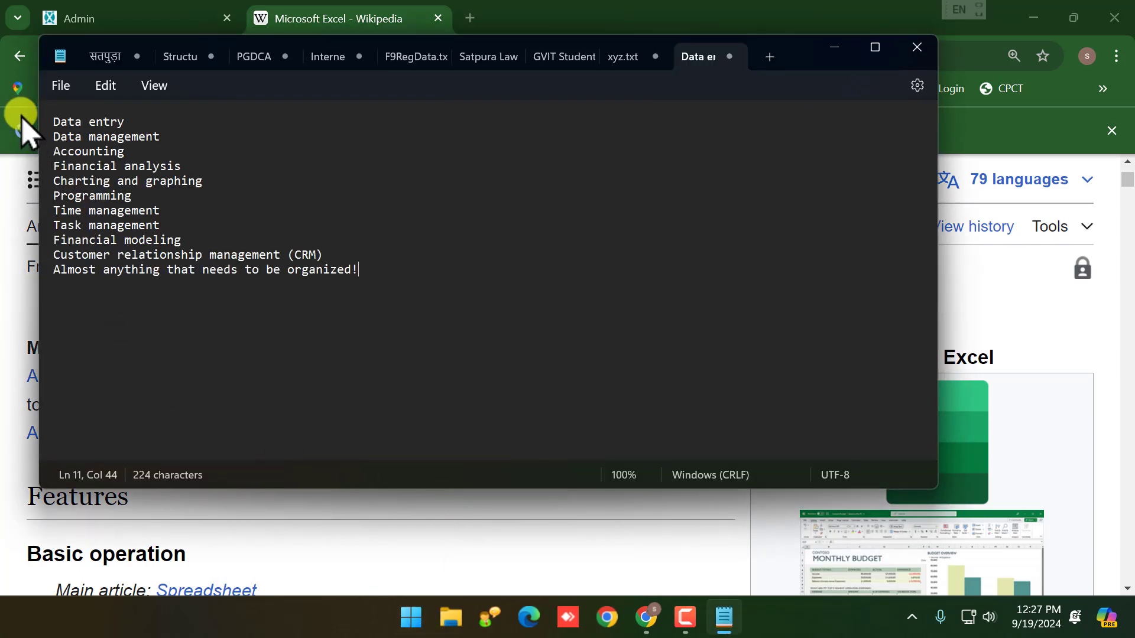
scroll(51, 150, "up", 8)
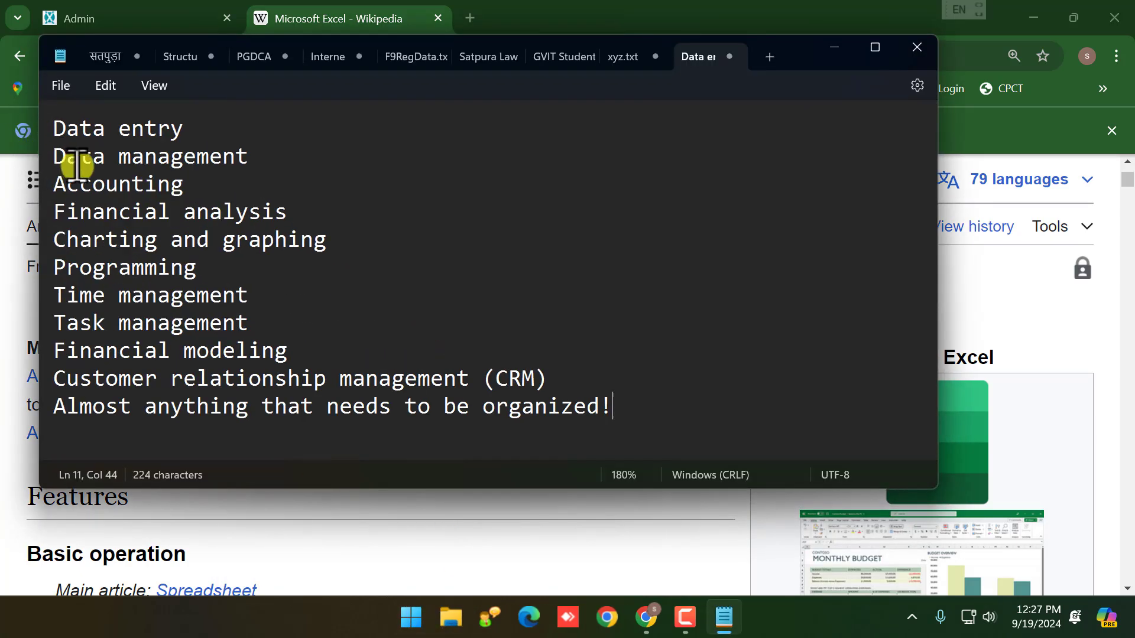
scroll(155, 168, "up", 1)
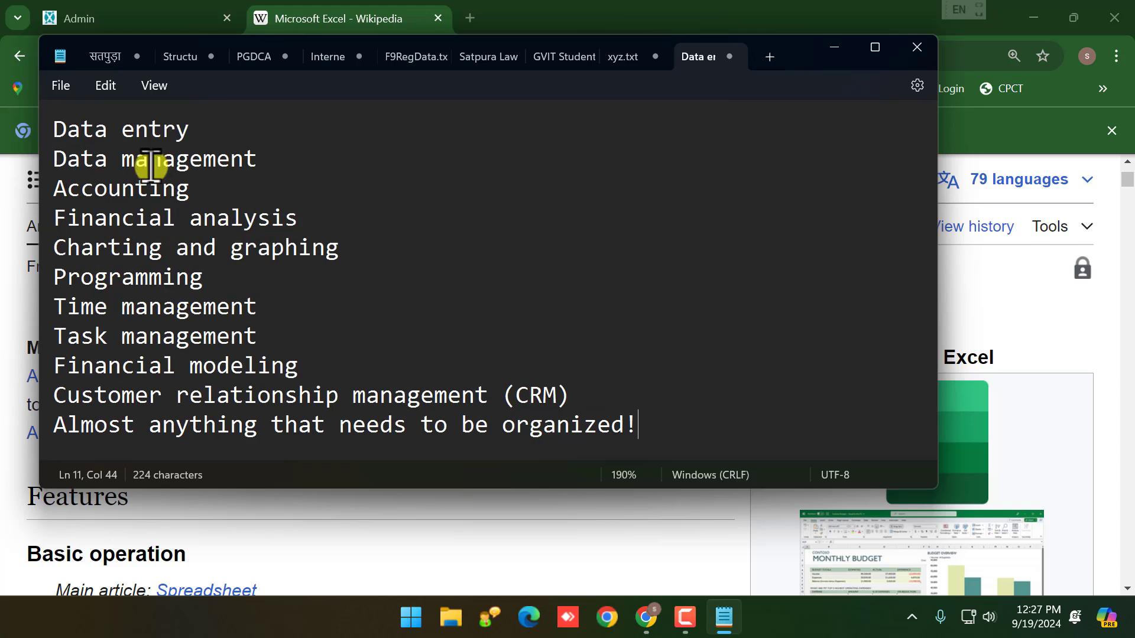
Highlight the Data entry, Data management, Accounting and Financial analysis lines in turn
left_click_drag(55, 128, 186, 142)
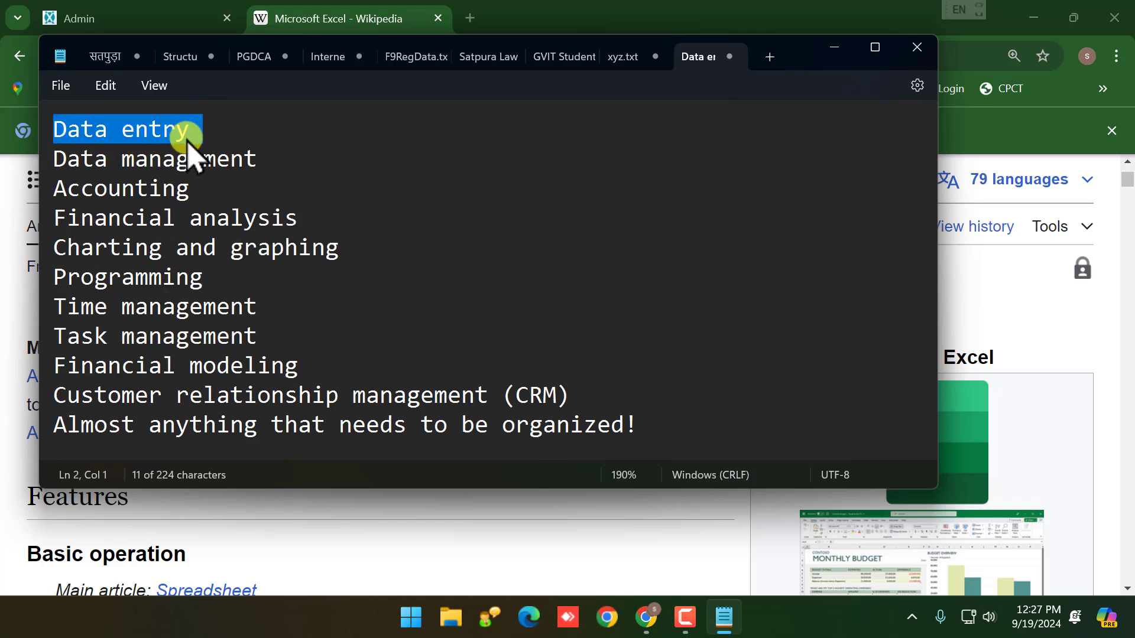
left_click(264, 145)
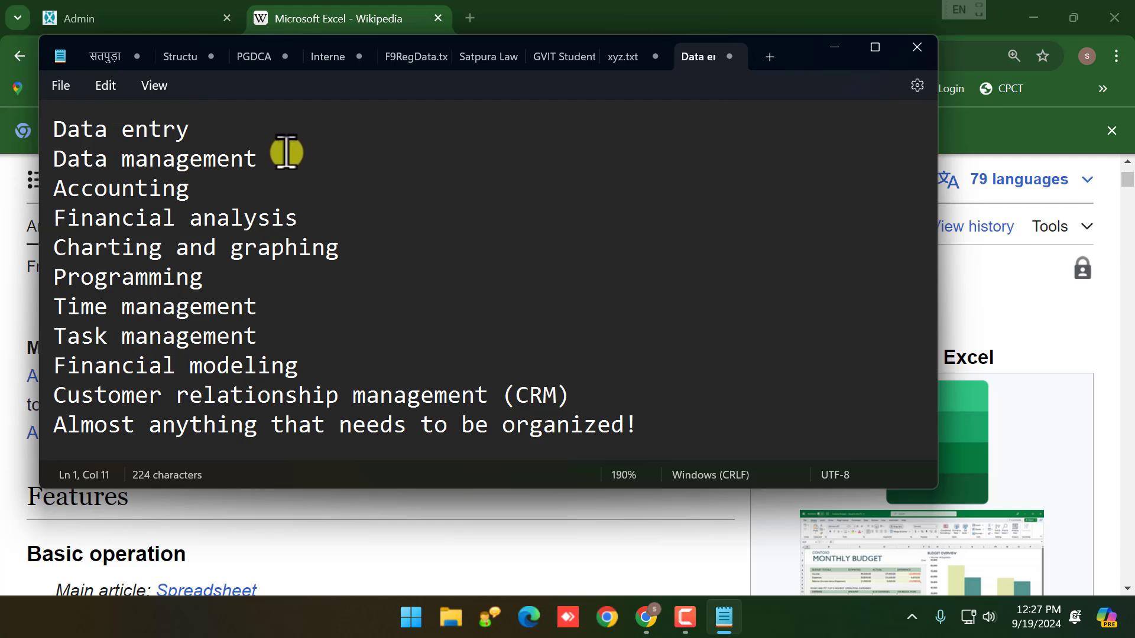
left_click_drag(286, 152, 45, 152)
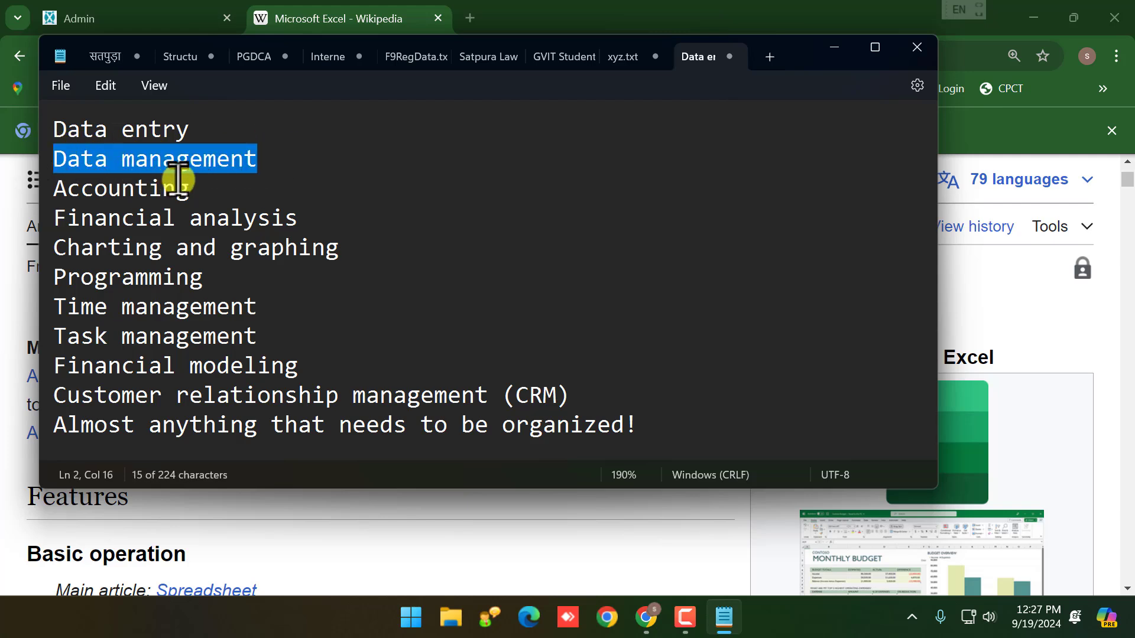
left_click_drag(210, 188, 48, 195)
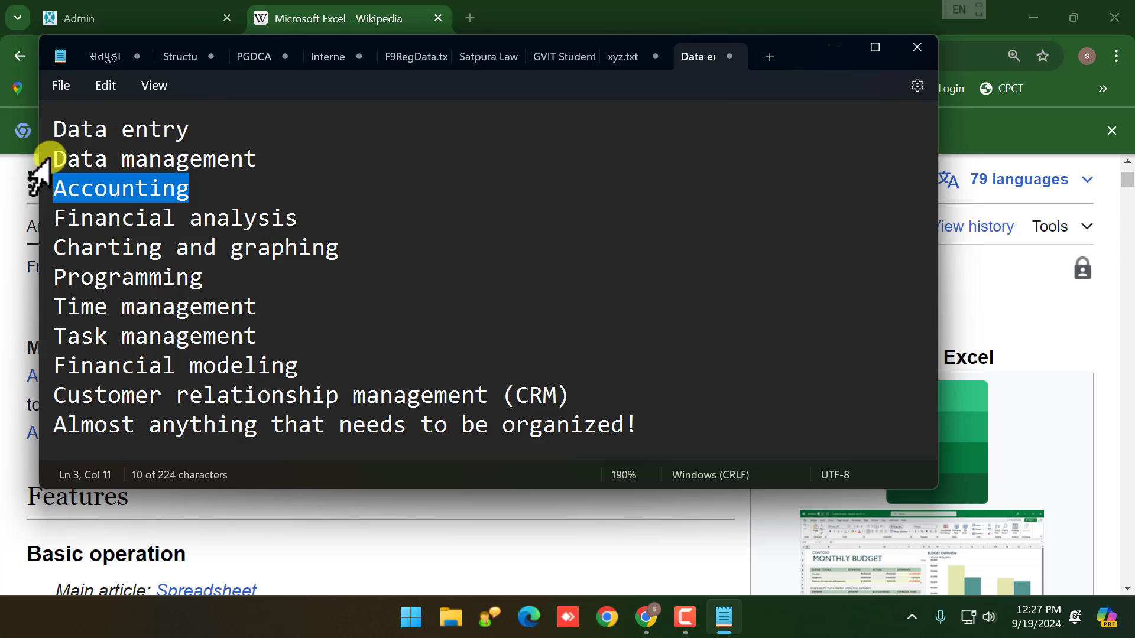
left_click(108, 201)
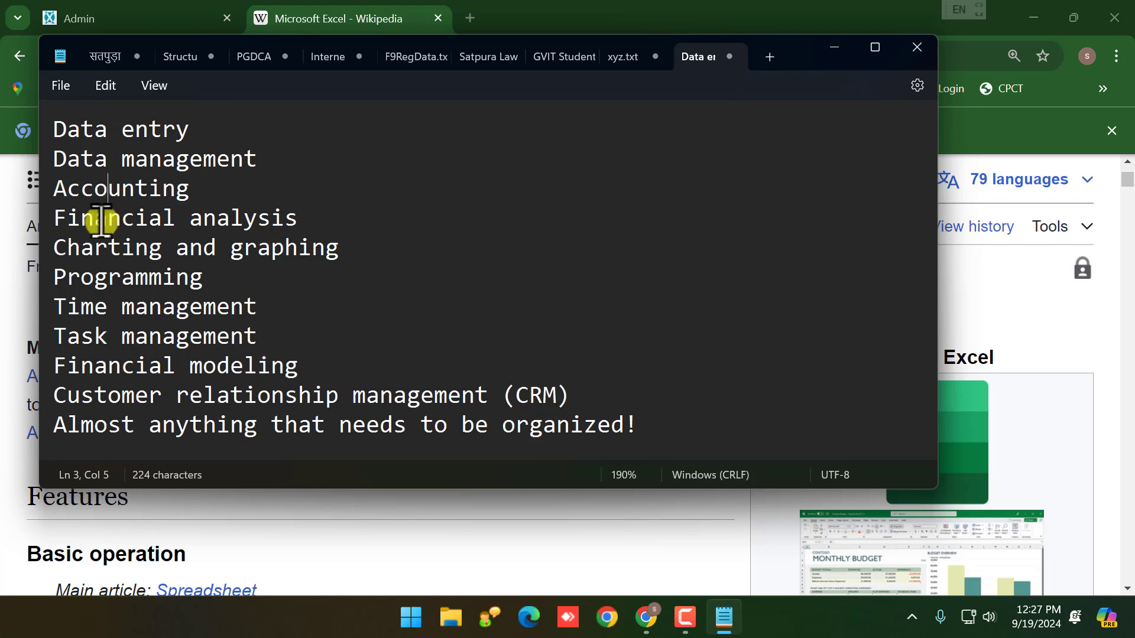
triple_click(50, 219)
left_click_drag(53, 219, 305, 229)
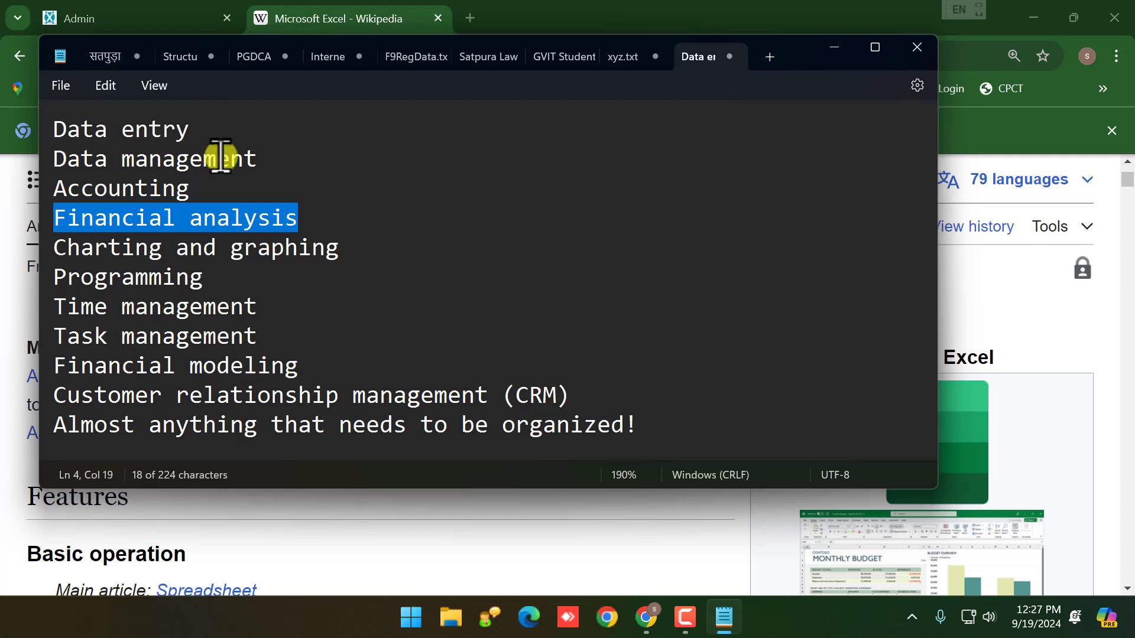
key("Right")
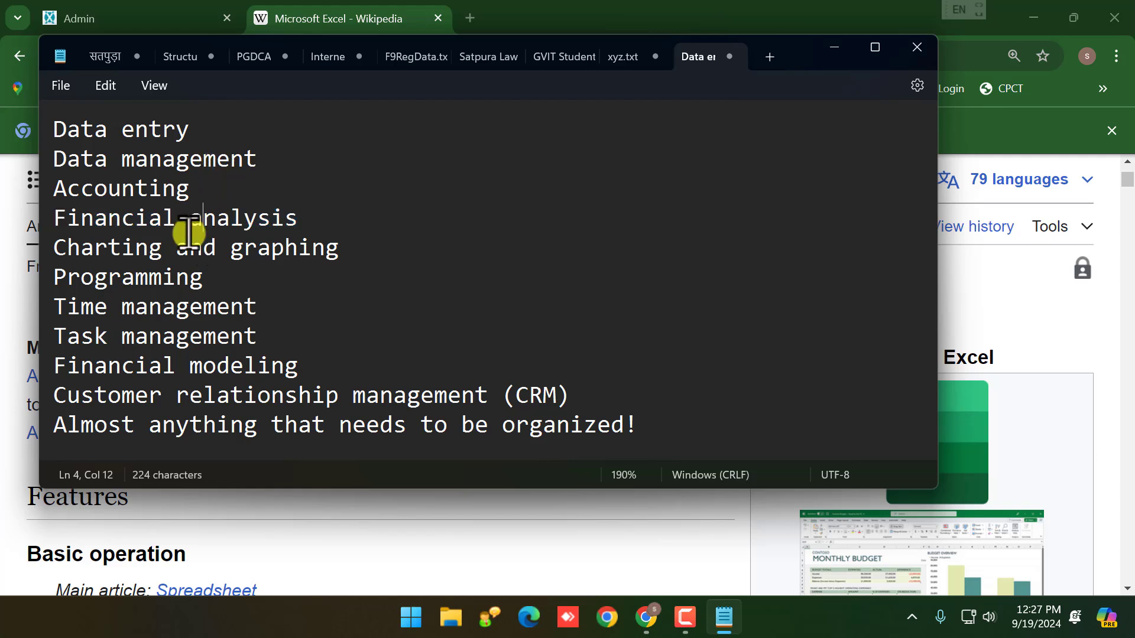
Select the Charting and graphing line, then highlight VBA on the Programming line
left_click(59, 247)
triple_click(59, 247)
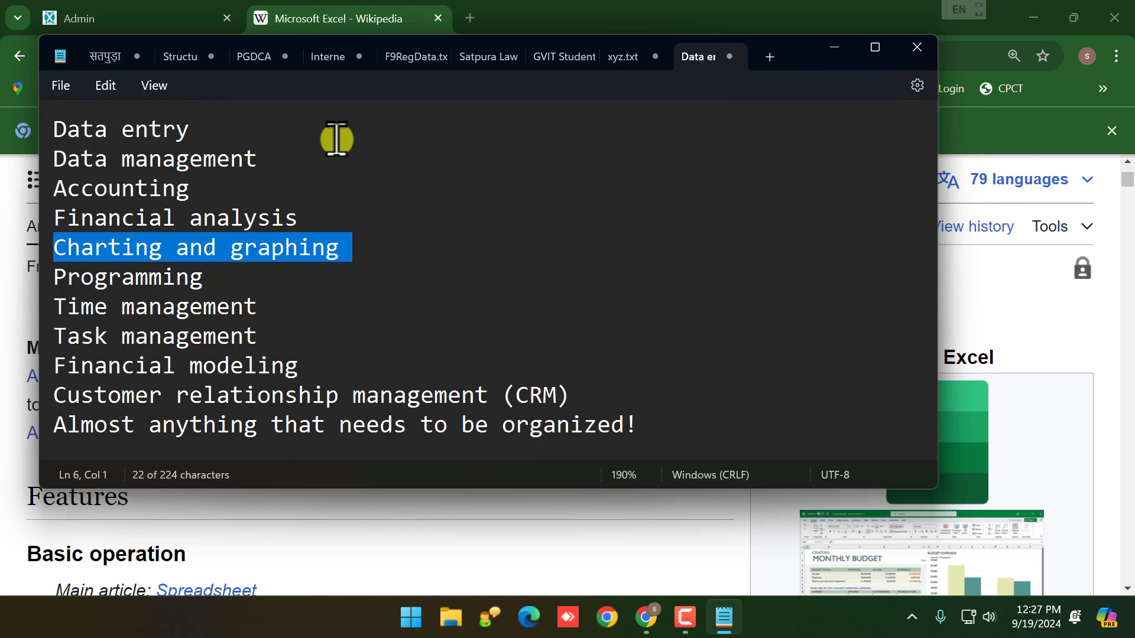
left_click(90, 280)
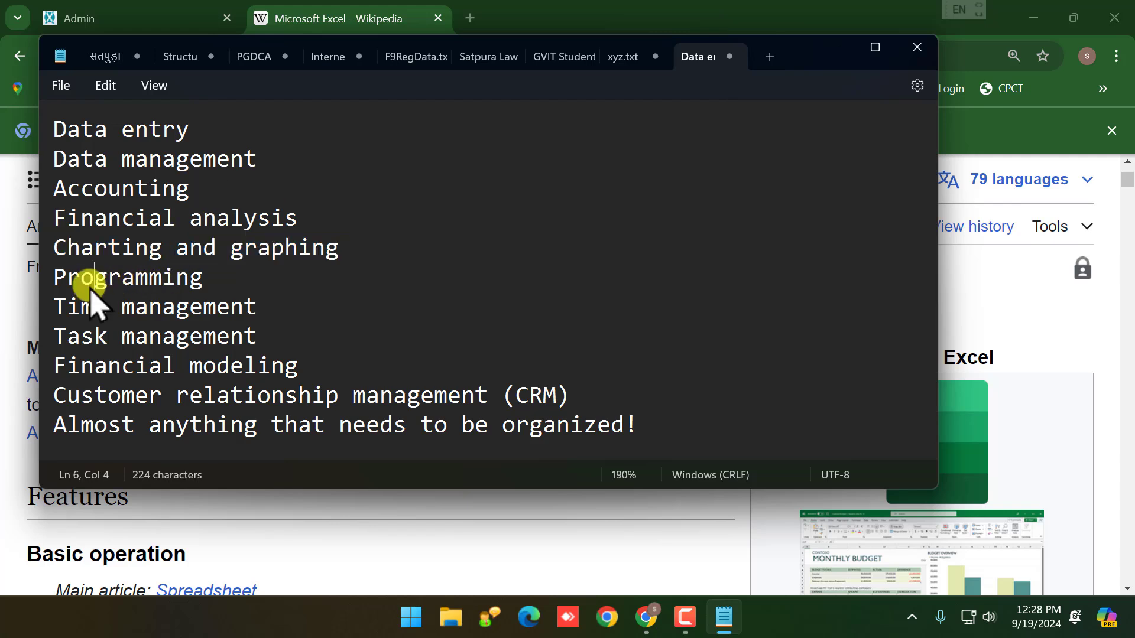
left_click(201, 283)
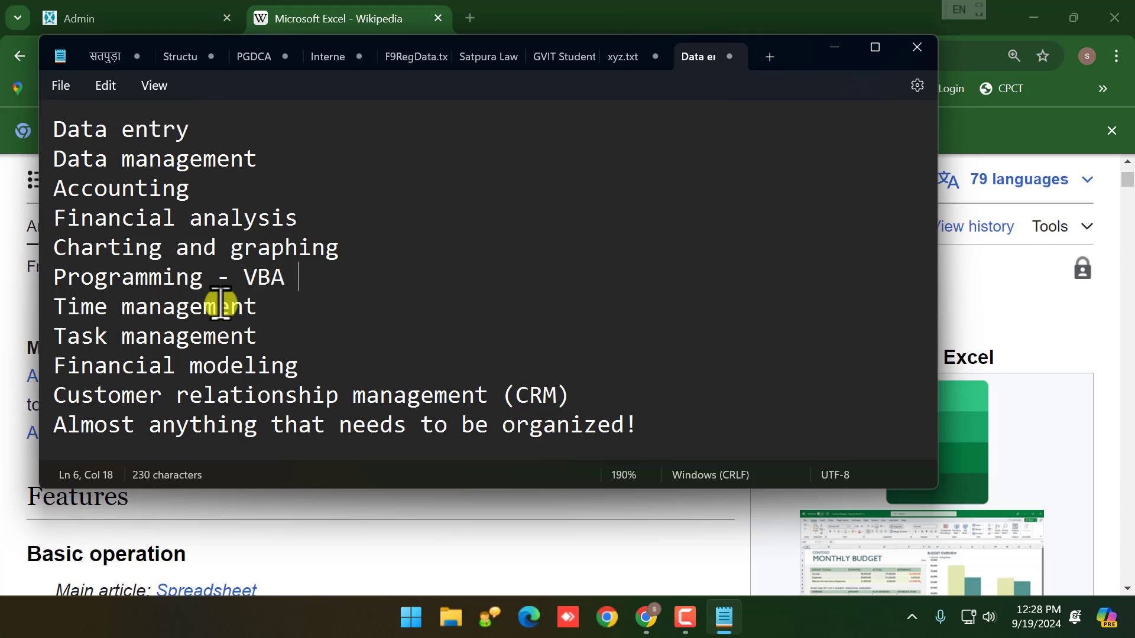
left_click_drag(243, 284, 284, 288)
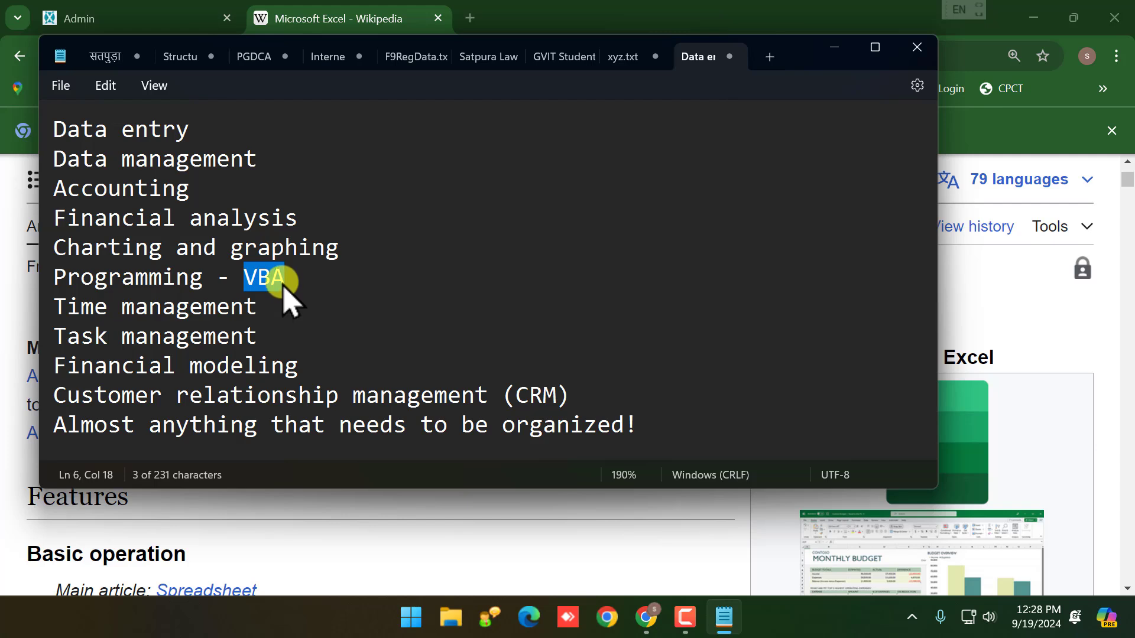
Highlight the Time management, Task management and CRM lines, select all, and return to Wikipedia
left_click_drag(54, 307, 262, 319)
left_click(46, 340)
left_click(55, 340)
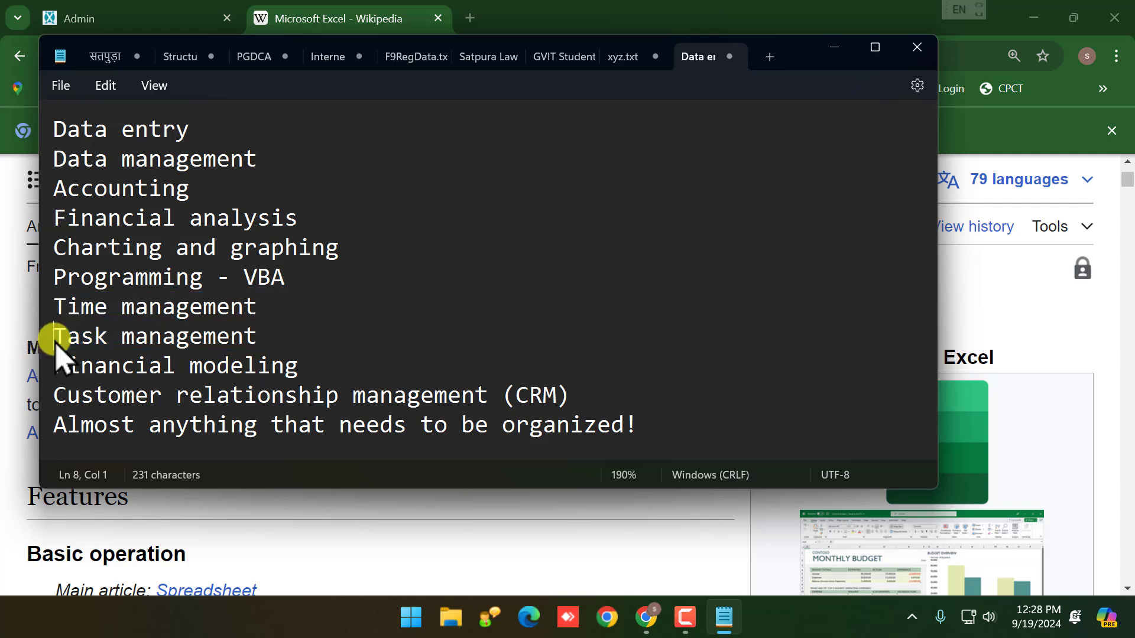
left_click_drag(55, 342, 191, 365)
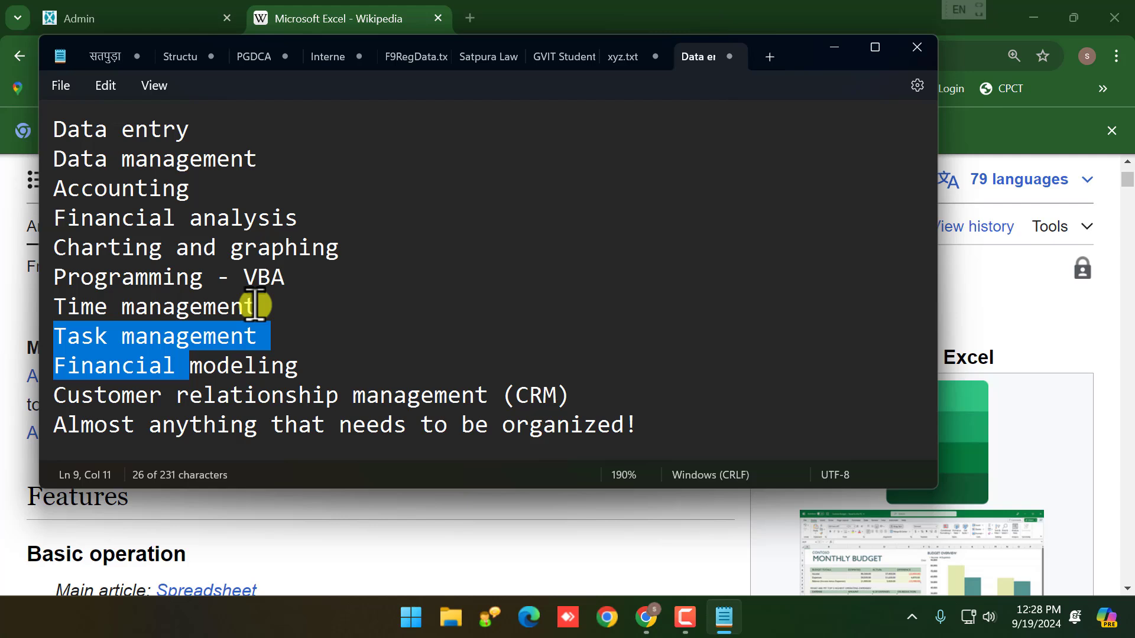
left_click(237, 372)
left_click(93, 373)
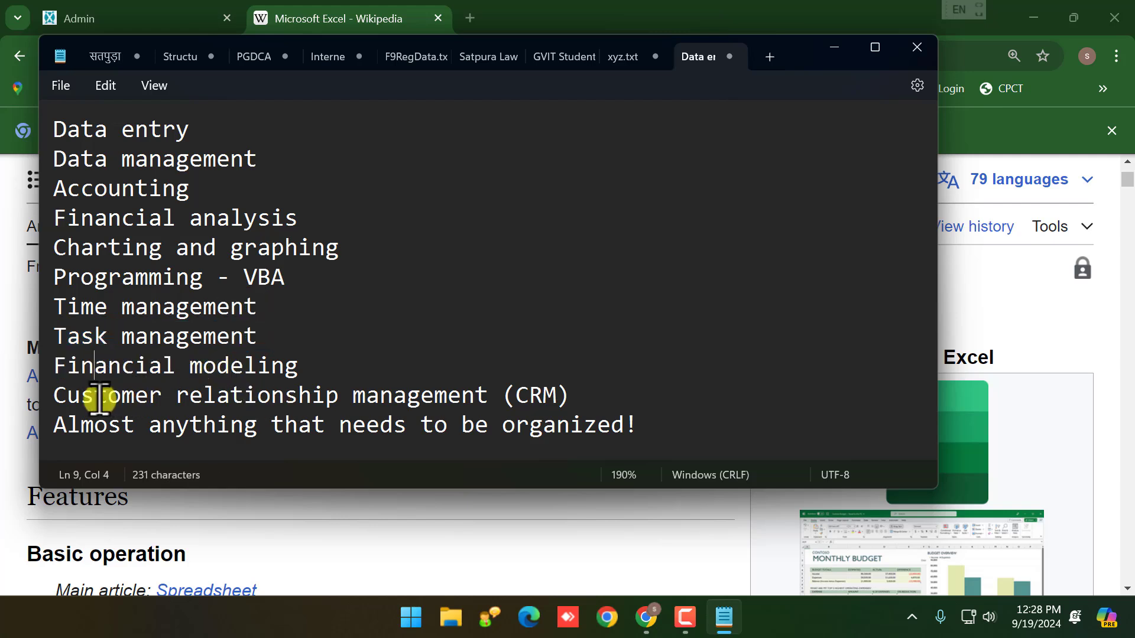
left_click_drag(100, 399, 462, 406)
left_click(420, 402)
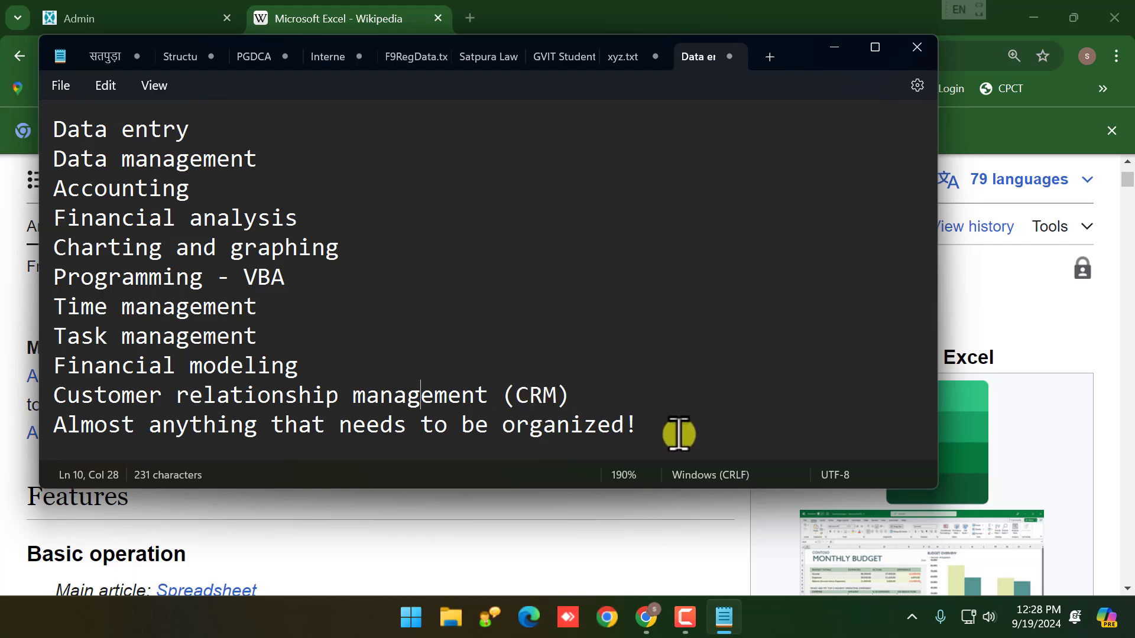
left_click_drag(678, 435, 7, 107)
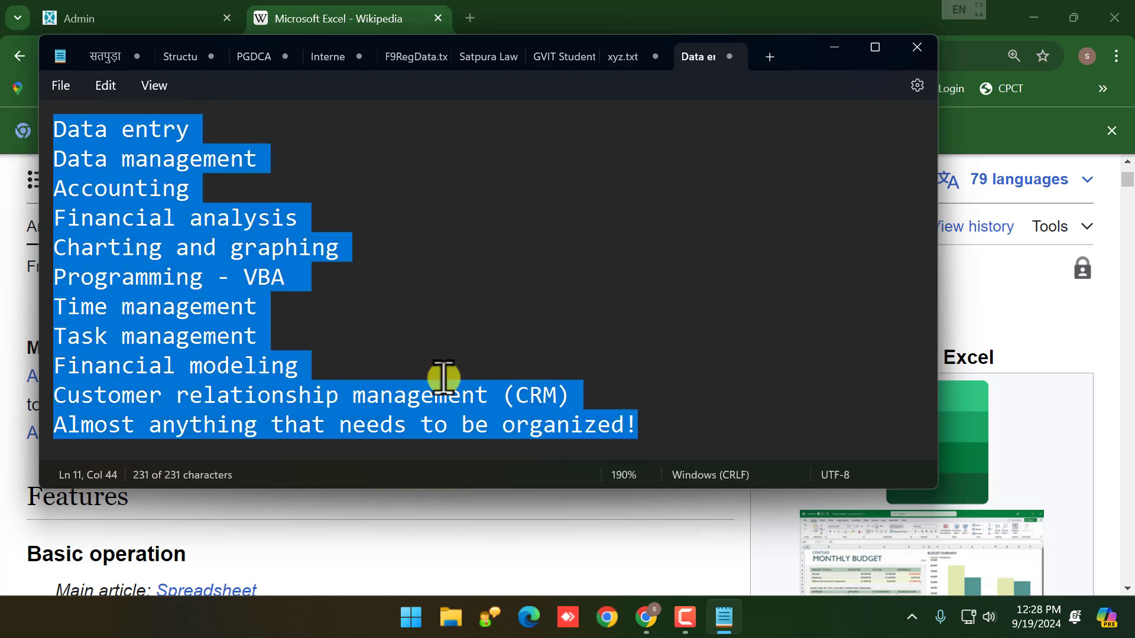
left_click(480, 520)
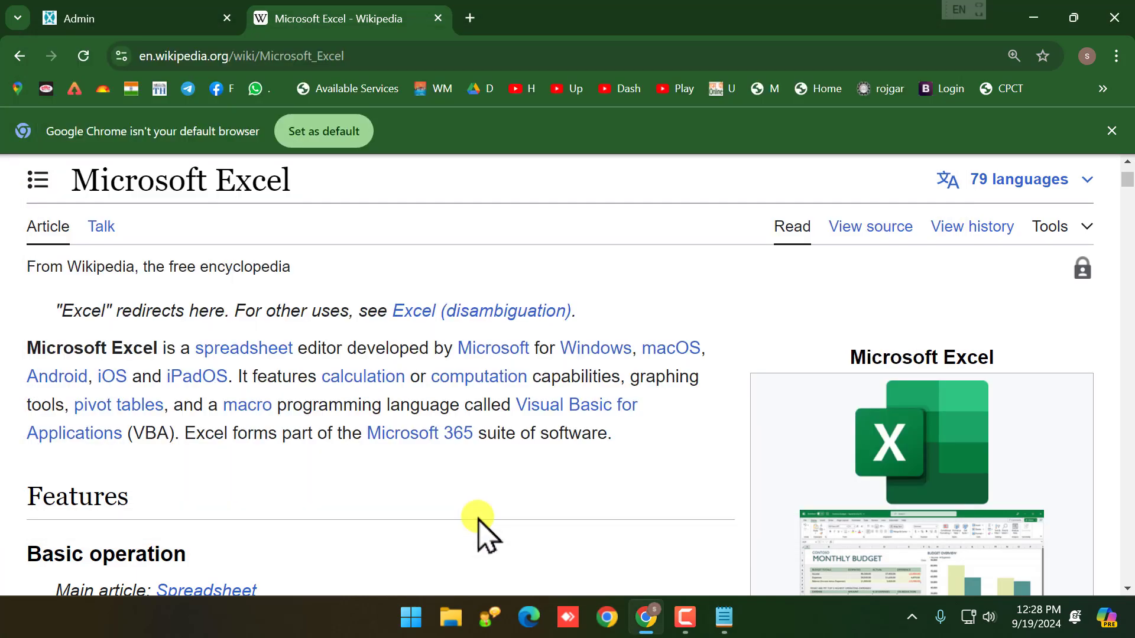
Dismiss the Start menu and return to the Wikipedia article tab in the browser
left_click(414, 621)
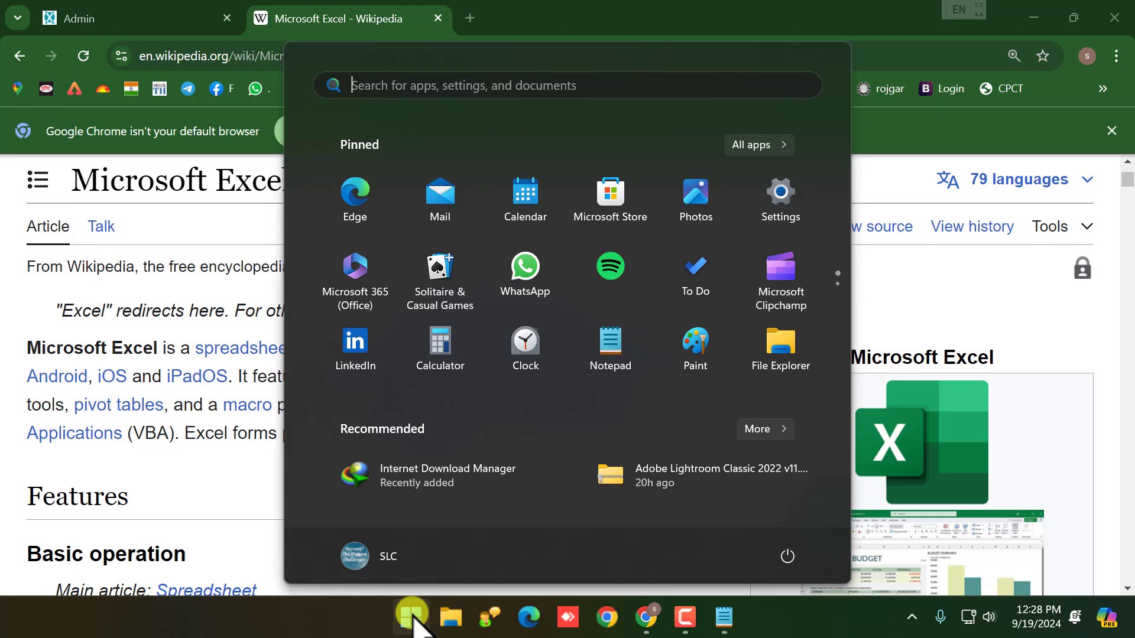
left_click(243, 33)
left_click(246, 52)
left_click(314, 21)
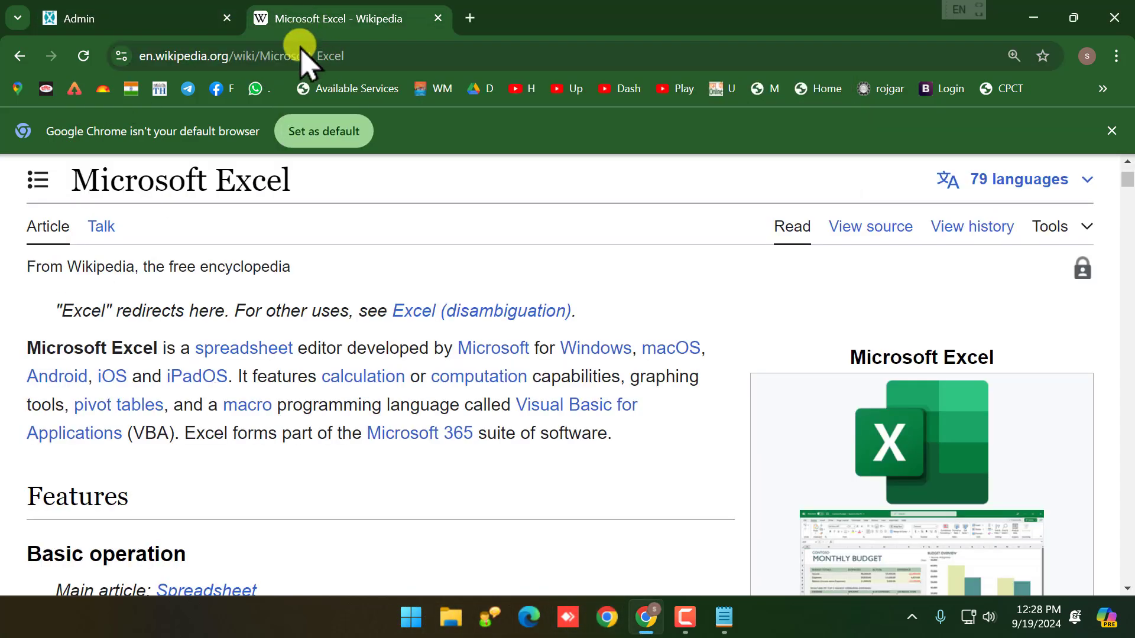
Go to google.com and search for 'ms office'
left_click(297, 55)
type("google.com")
key("Return")
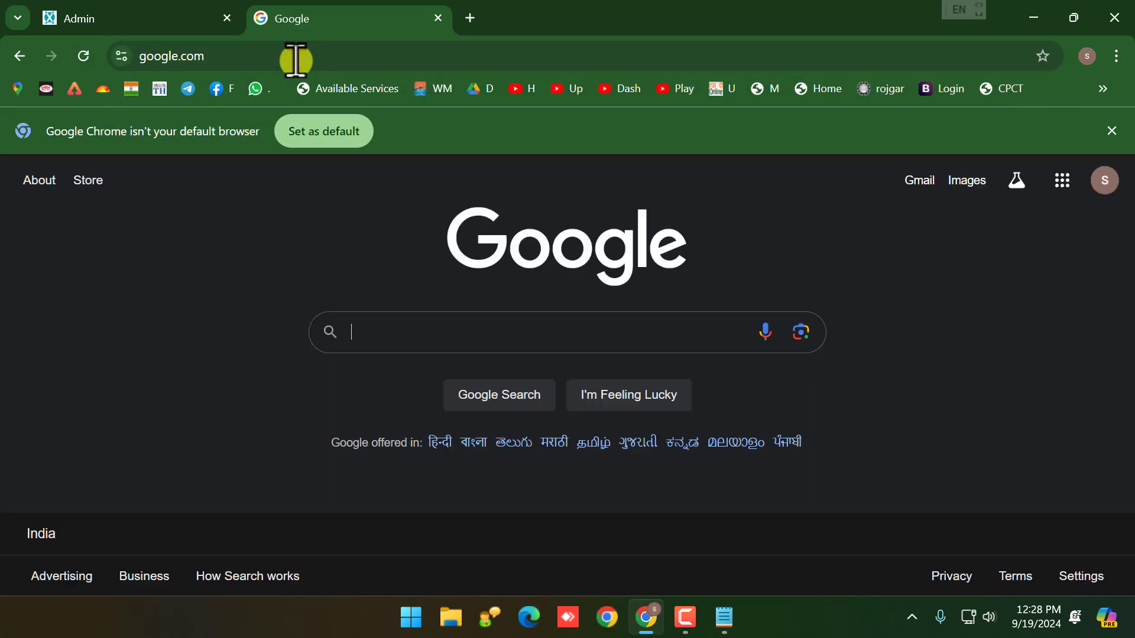
type("ms office")
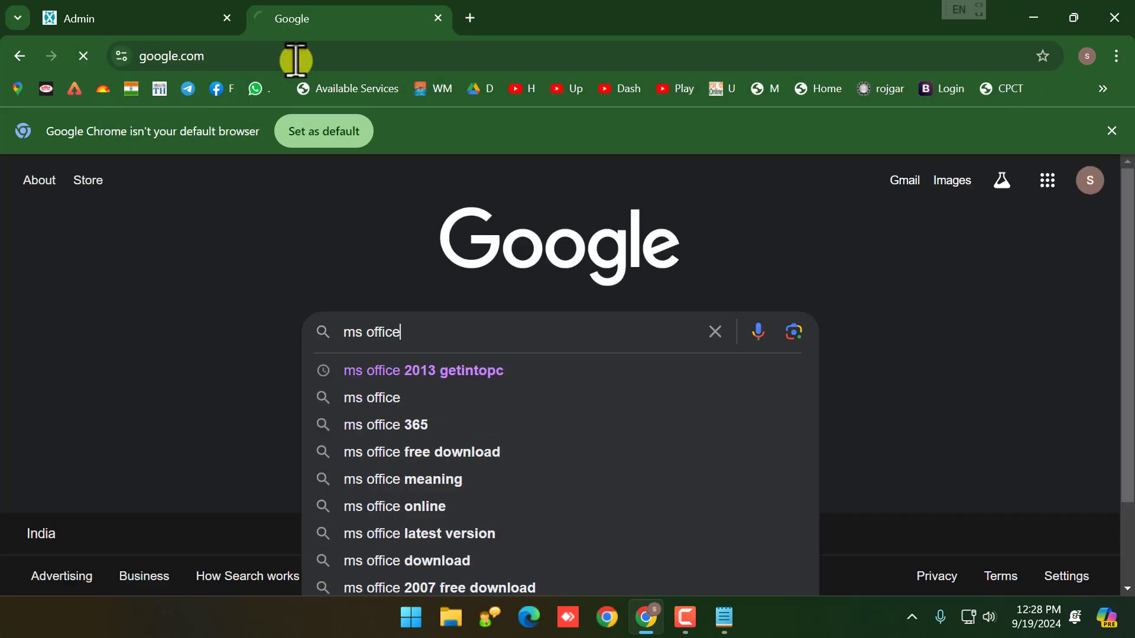
key("Return")
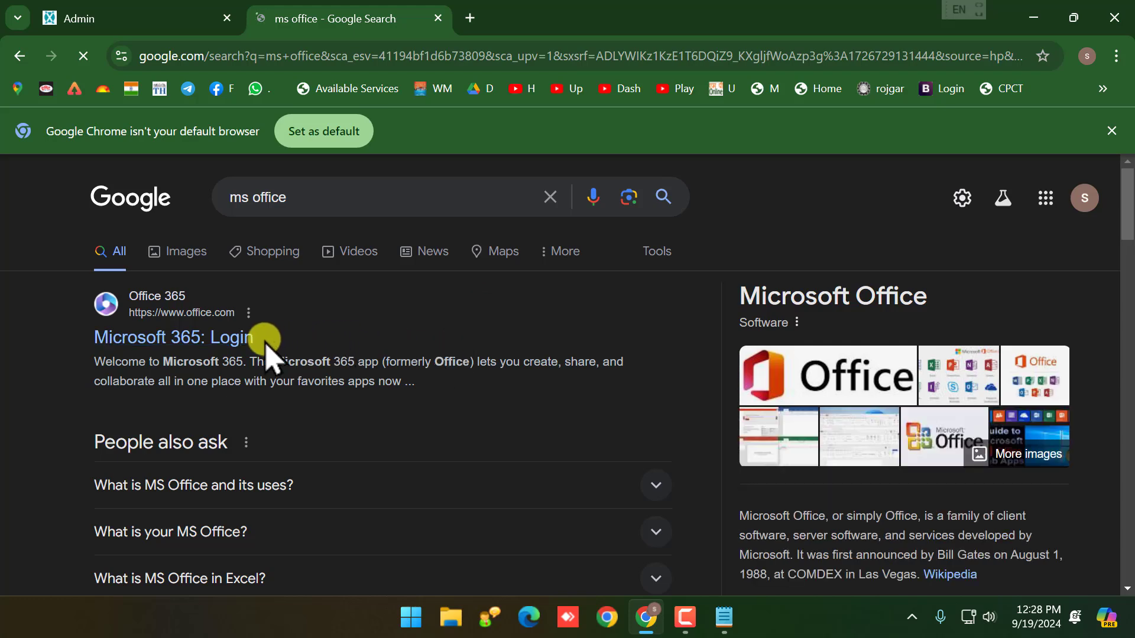
Preview the IndiaMART Office logo image result and bring up its save-image options
scroll(336, 347, "down", 2)
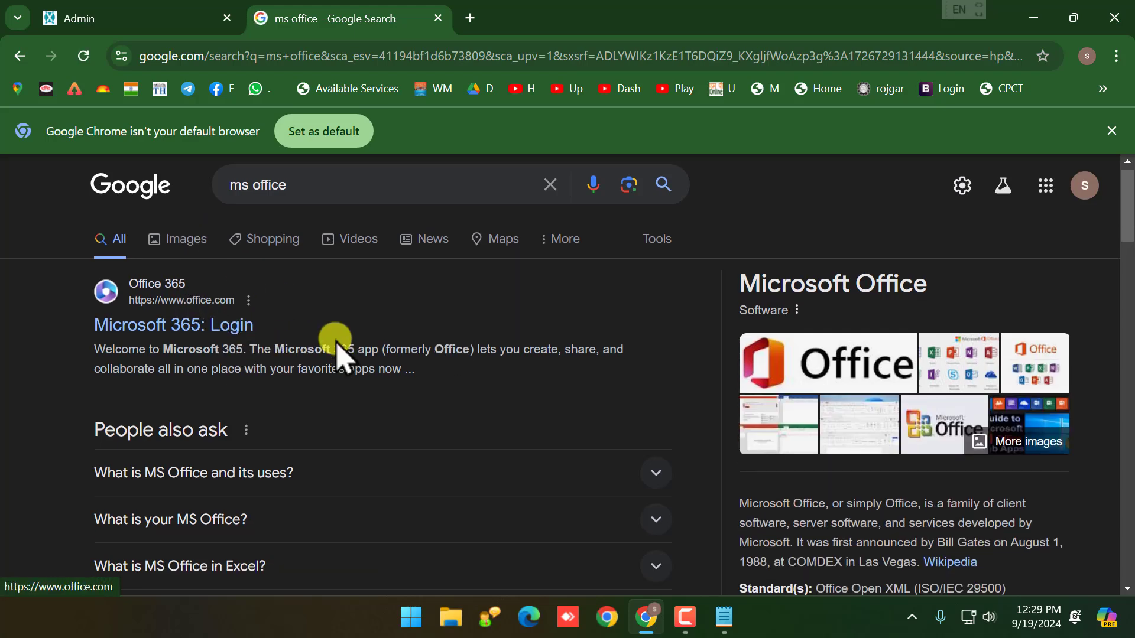
scroll(1014, 297, "up", 1)
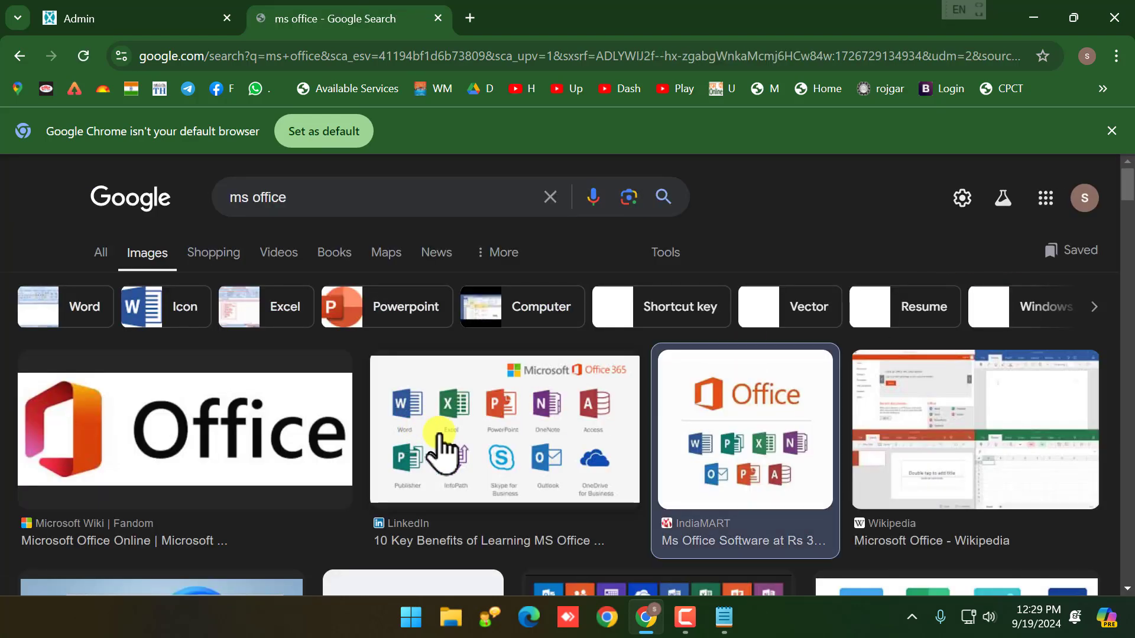
left_click(739, 438)
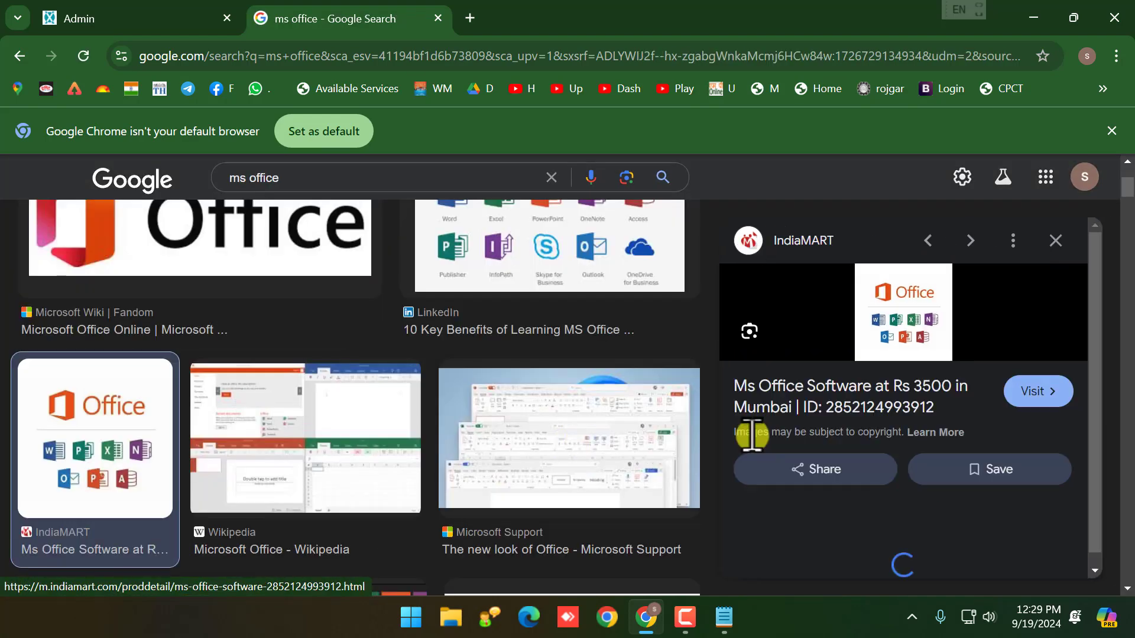
right_click(906, 310)
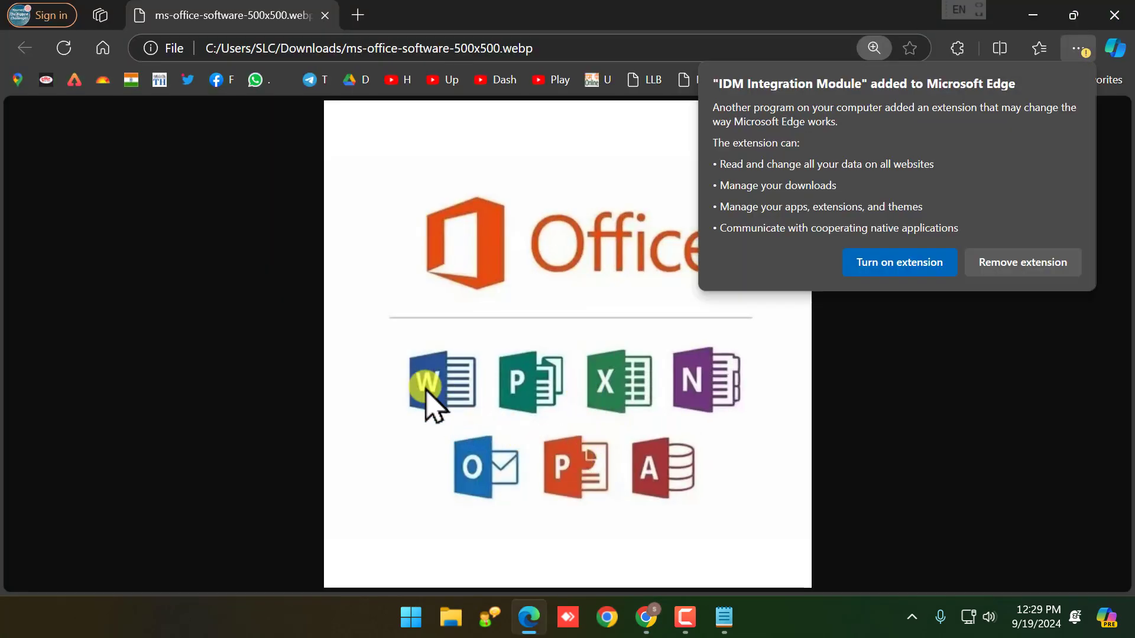
Remove the IDM extension and close the 'Just a moment...' dialog
left_click(1073, 262)
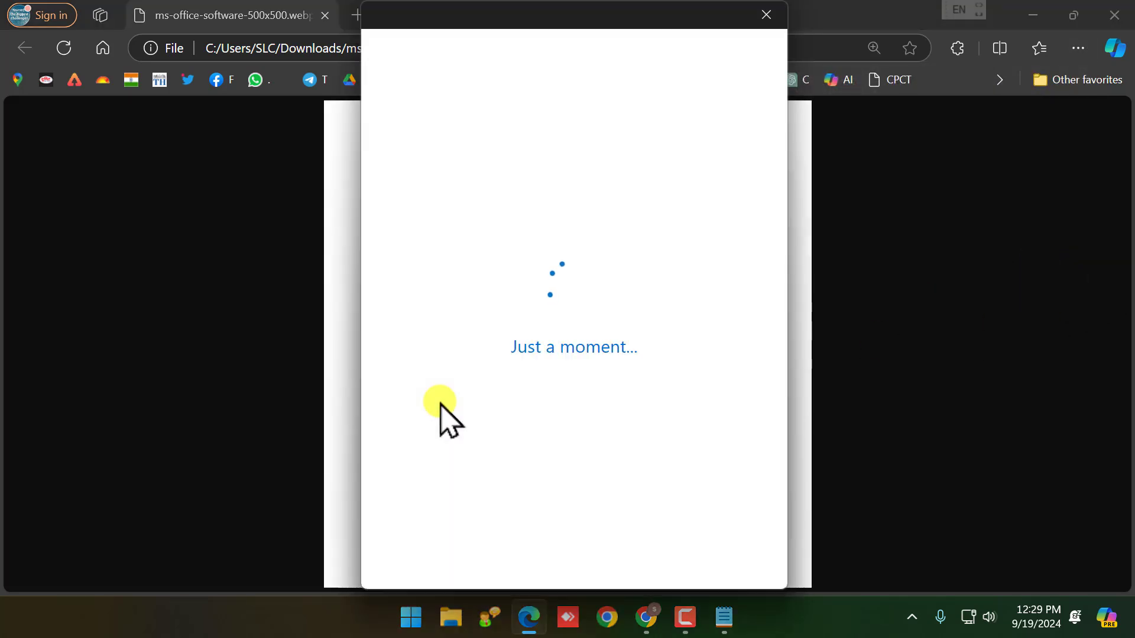
left_click(771, 25)
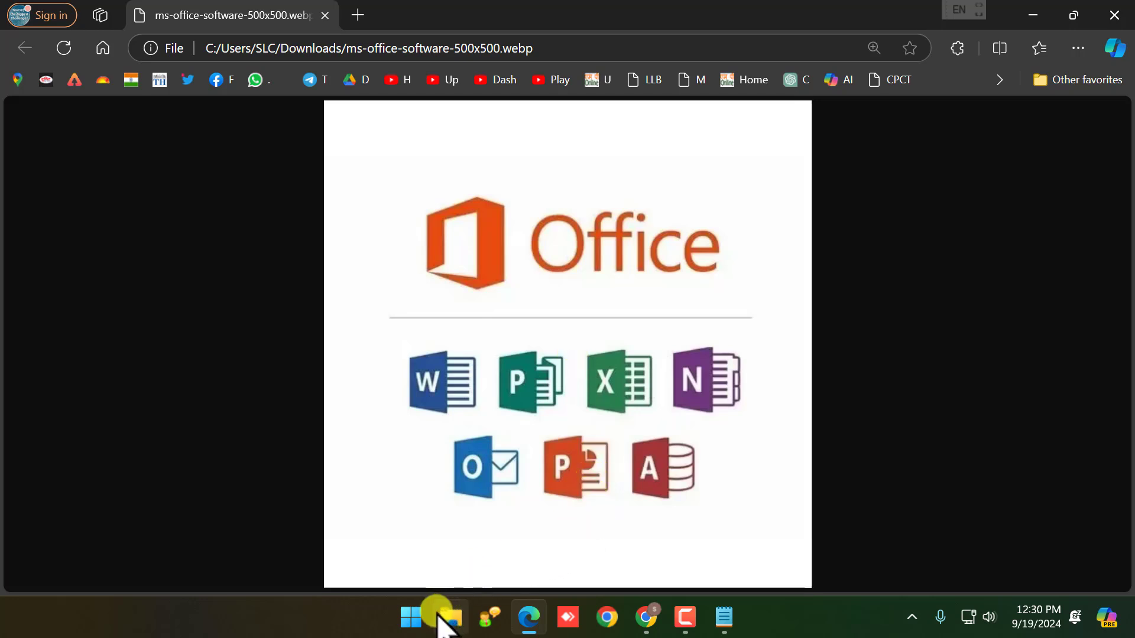
Launch Excel 2013 by searching 'excel' in Start, then scroll through the template gallery
left_click(412, 617)
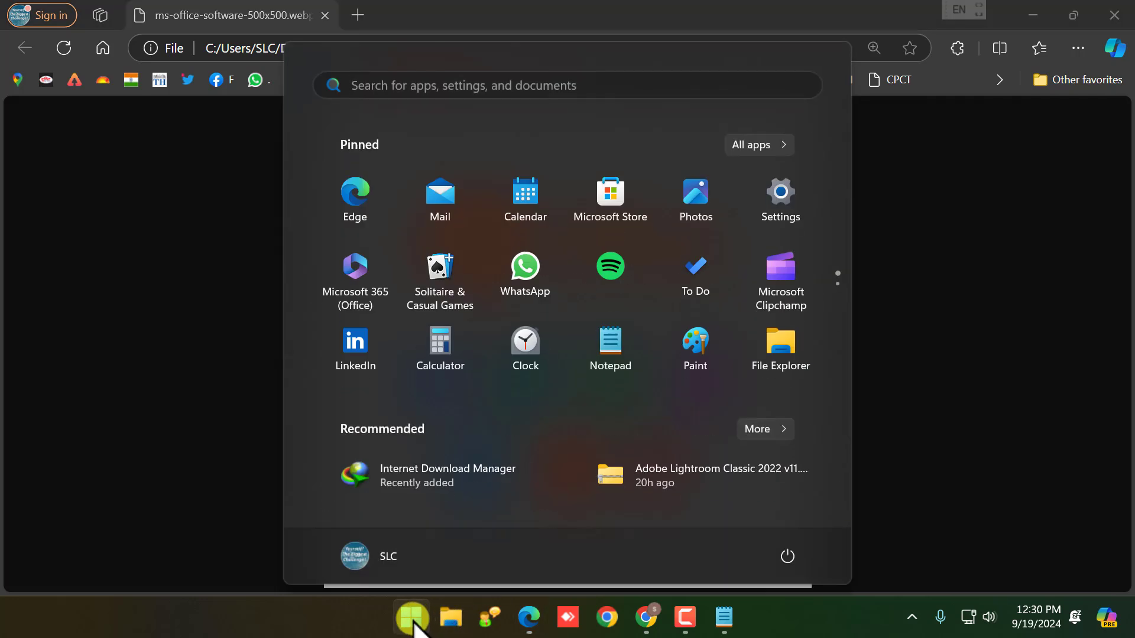
type("excel")
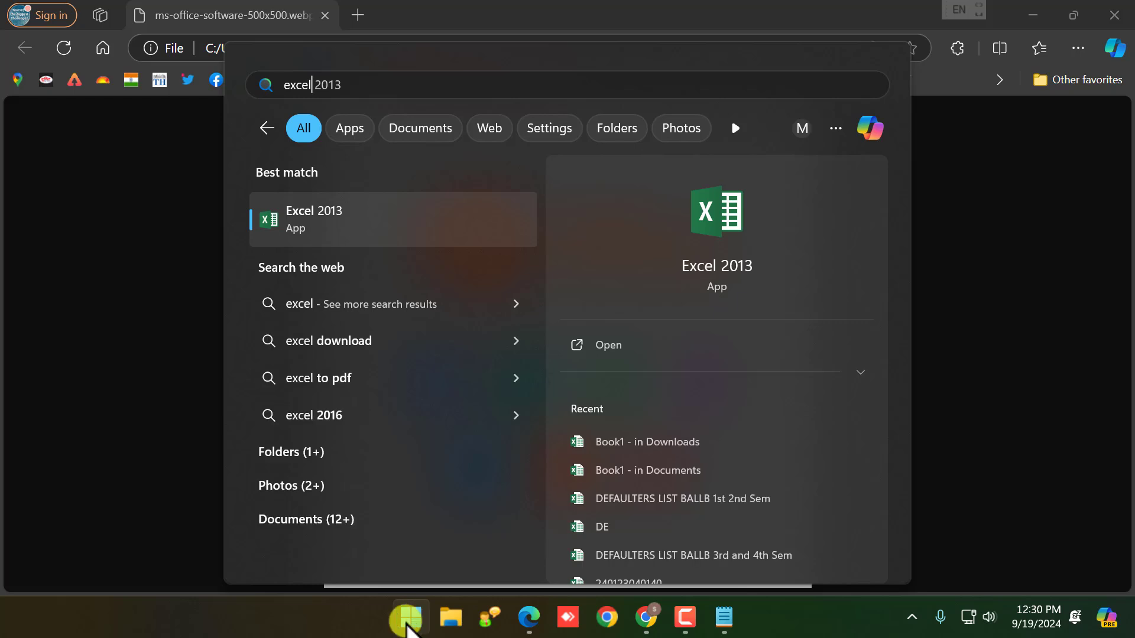
left_click(341, 227)
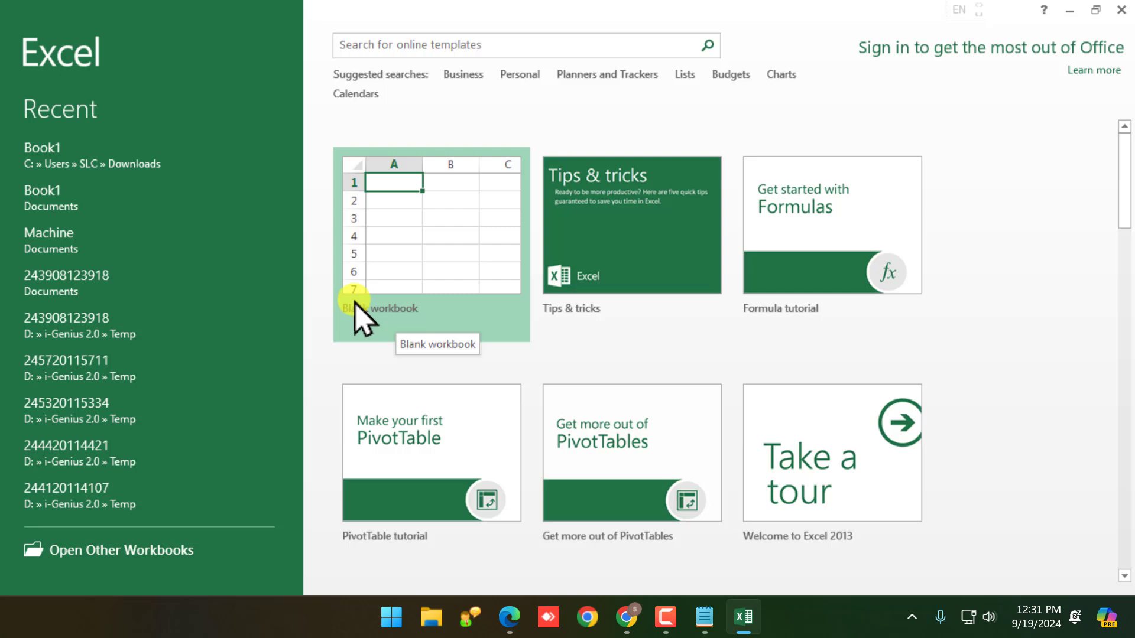
scroll(843, 438, "down", 8)
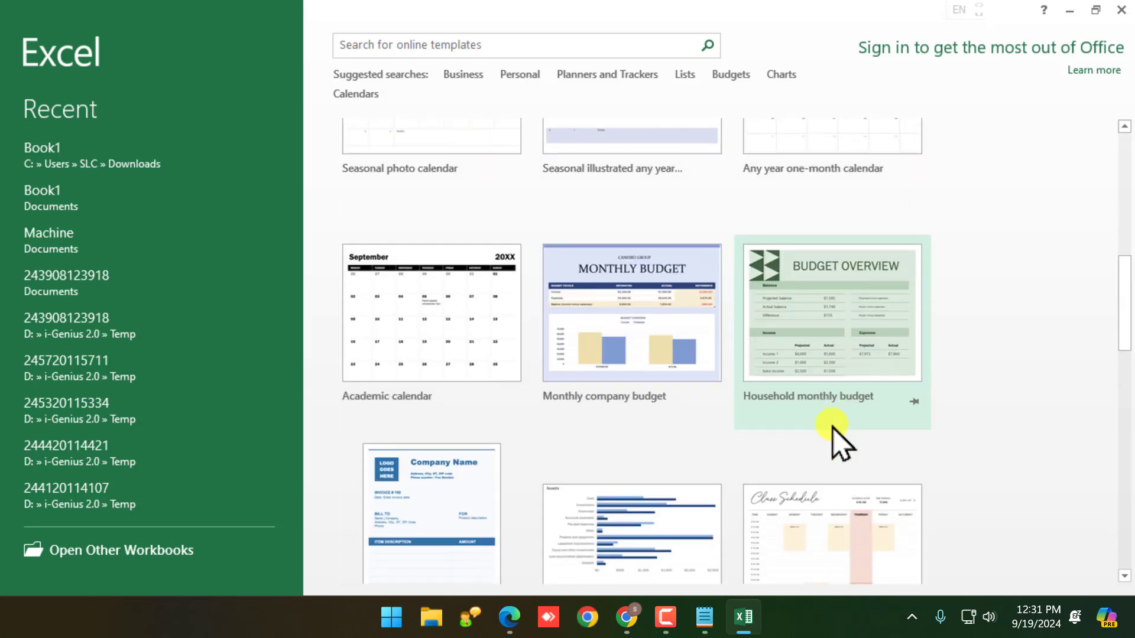
scroll(793, 431, "up", 3)
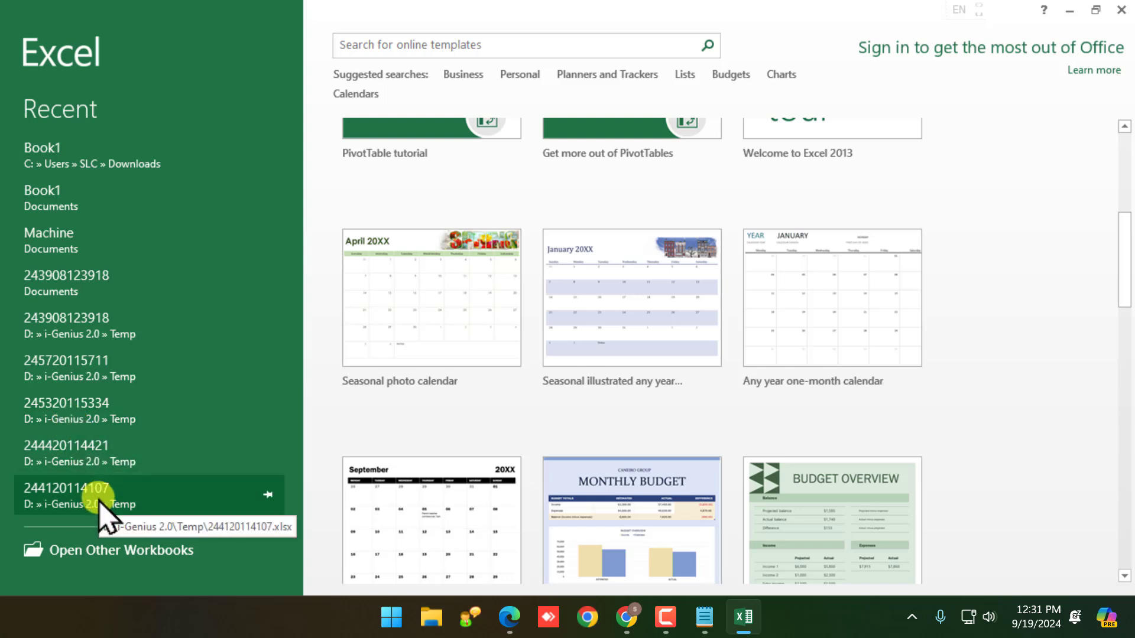
left_click(104, 556)
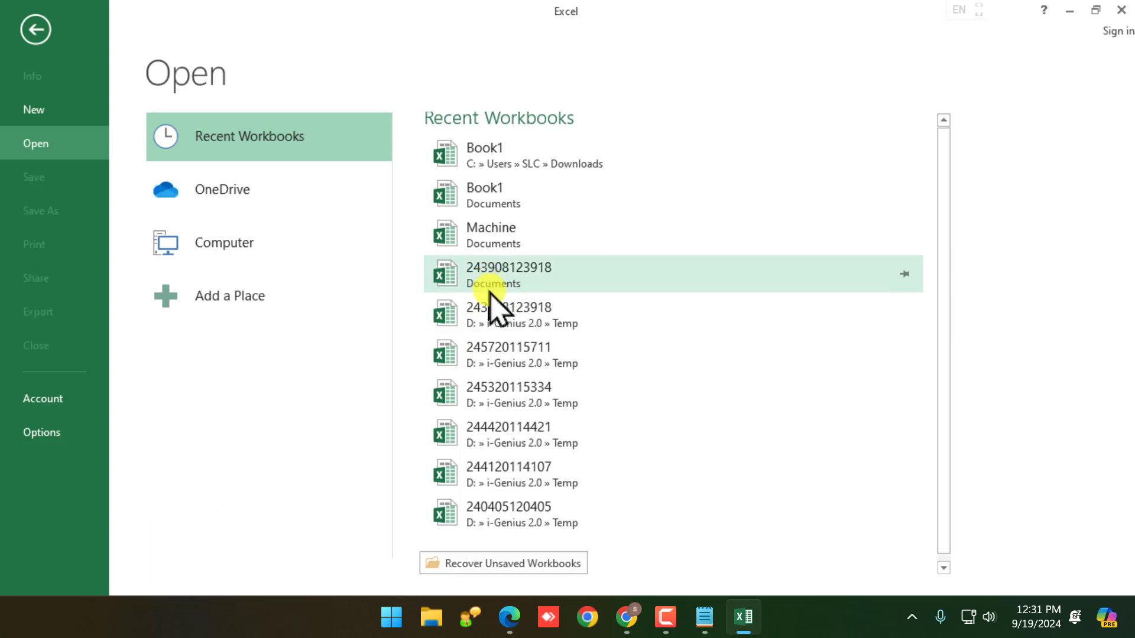
left_click(283, 258)
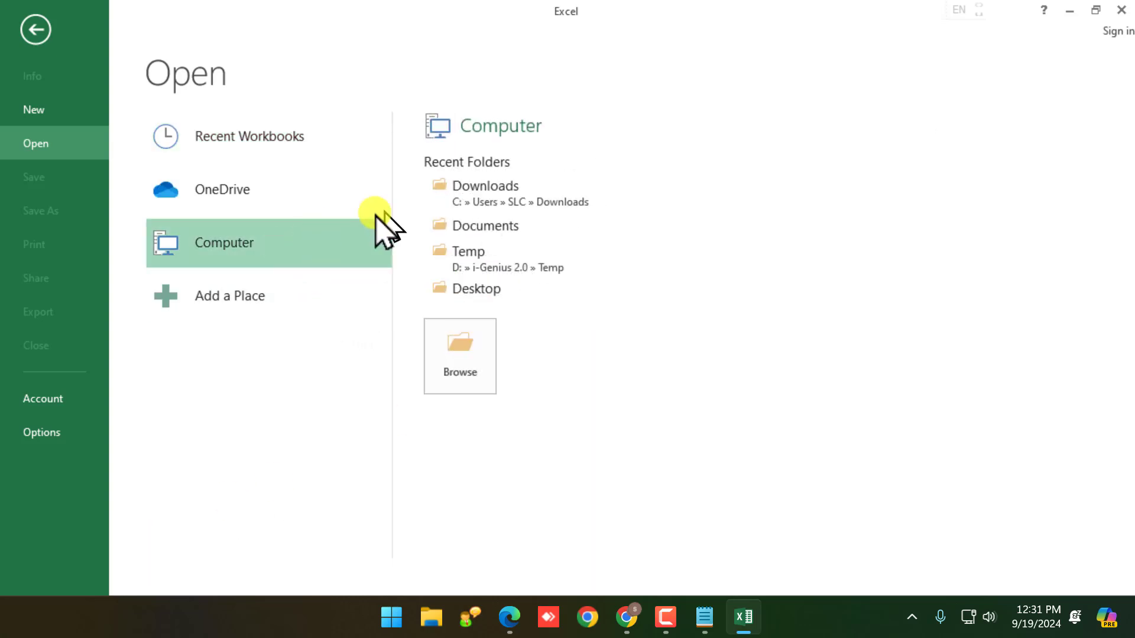
left_click(482, 195)
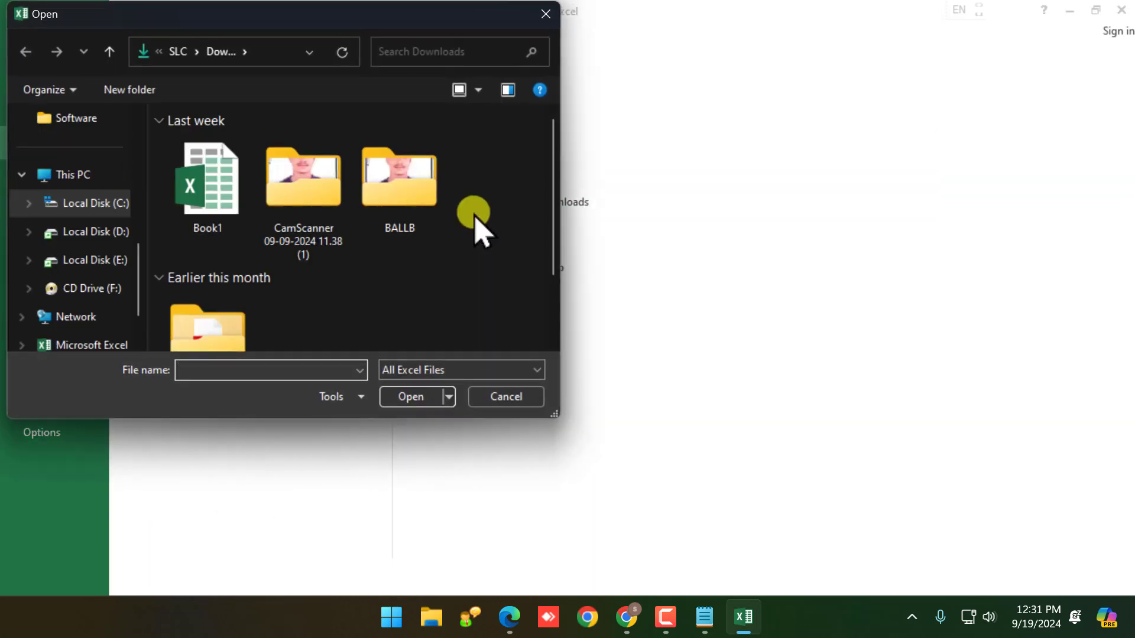
left_click(215, 207)
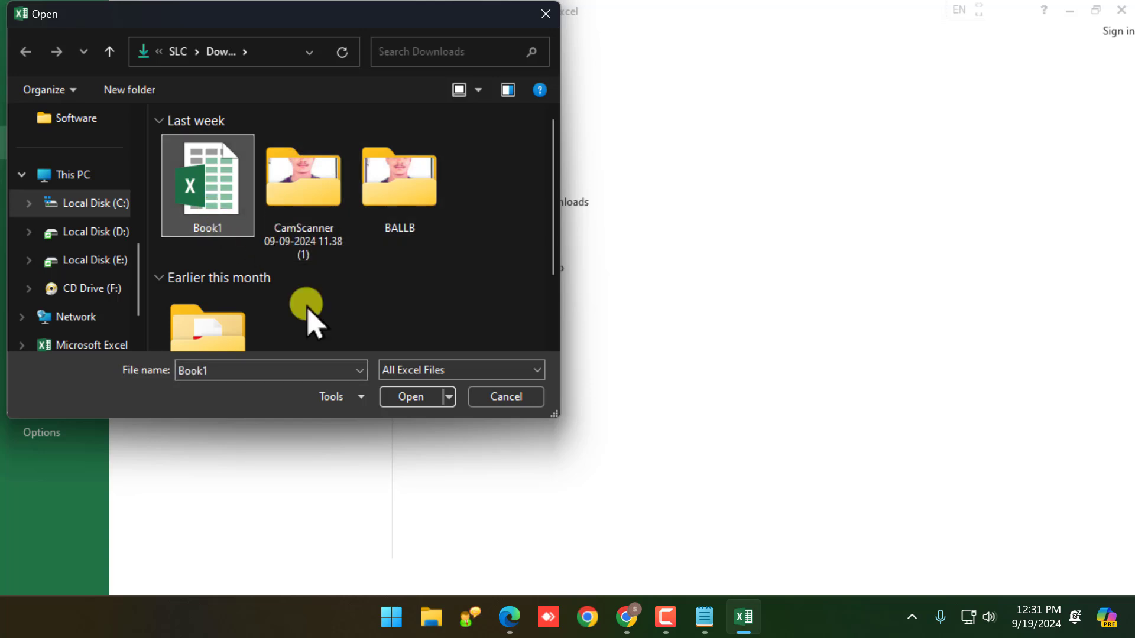
left_click(413, 398)
left_click(490, 401)
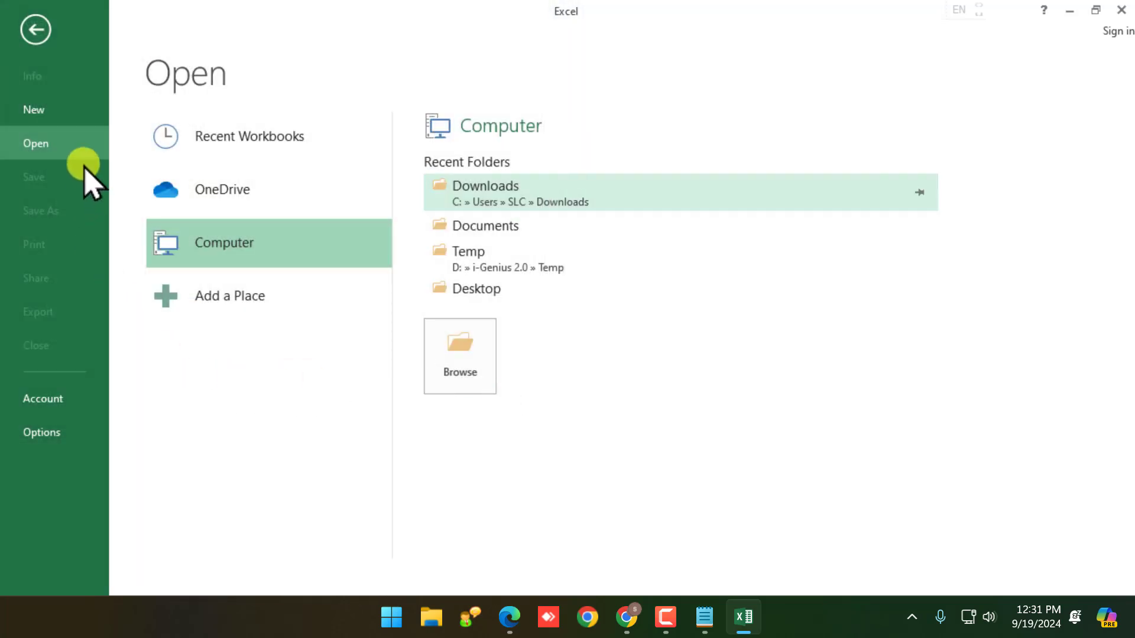
left_click(66, 111)
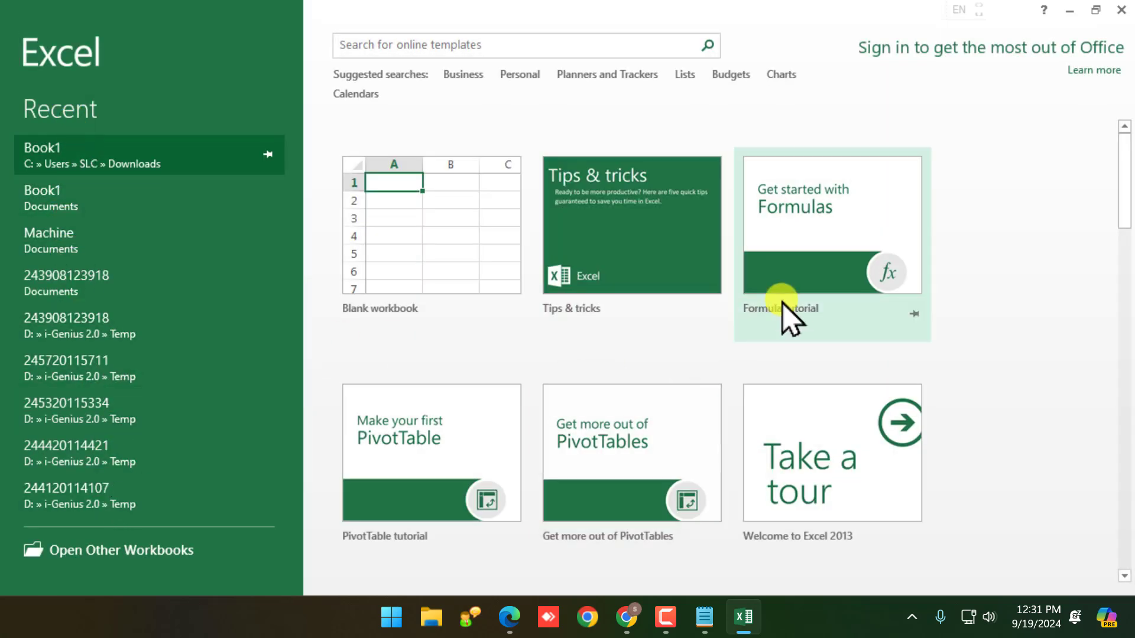
Create Book1 from the Blank workbook tile on the Excel start screen
scroll(792, 413, "down", 8)
scroll(747, 426, "up", 8)
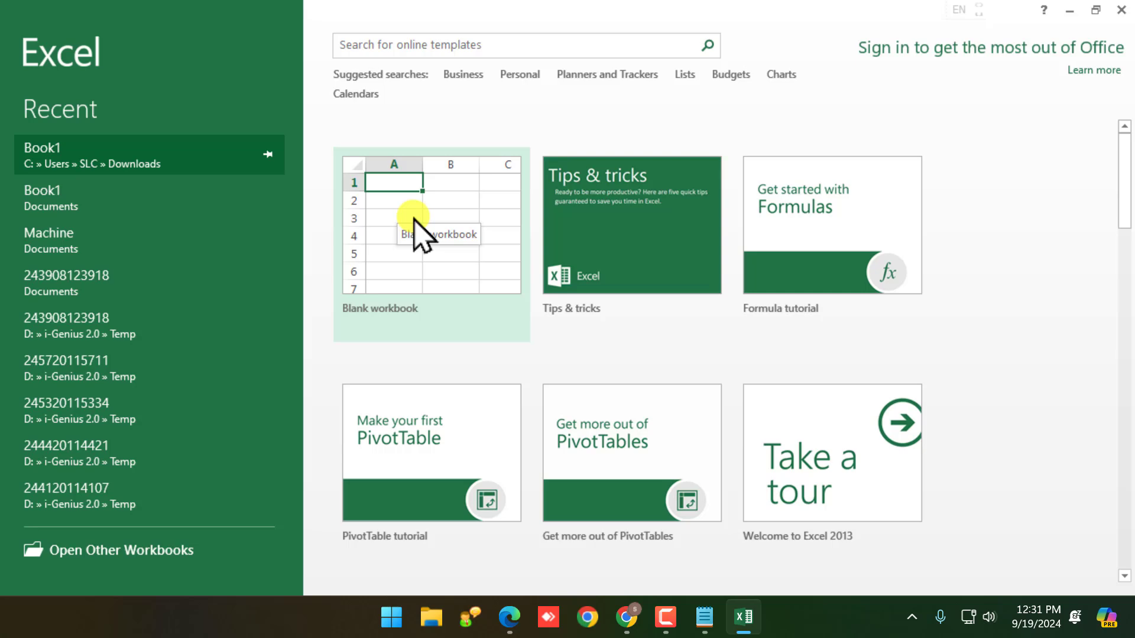
left_click(421, 235)
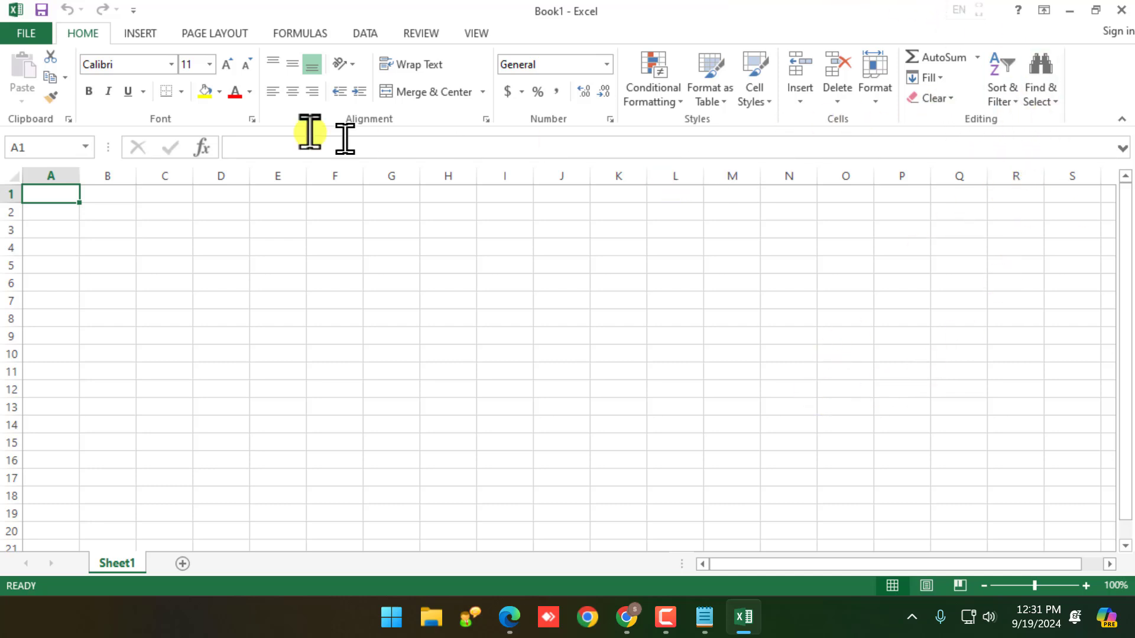
Close Book1 through the FILE Backstage Close command
left_click(41, 34)
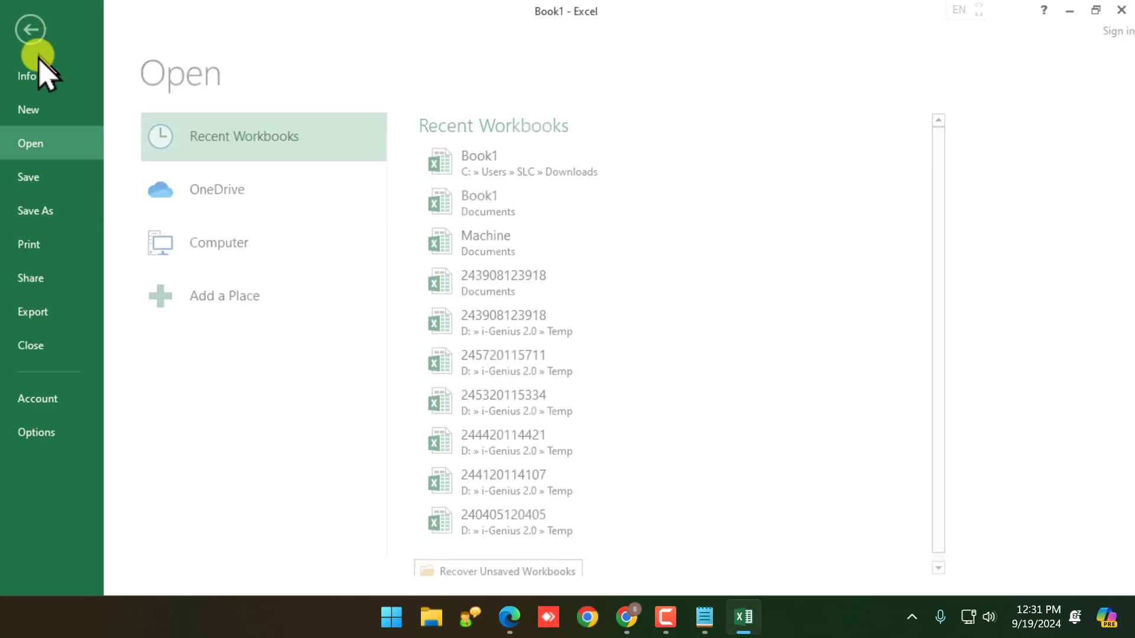
left_click(76, 346)
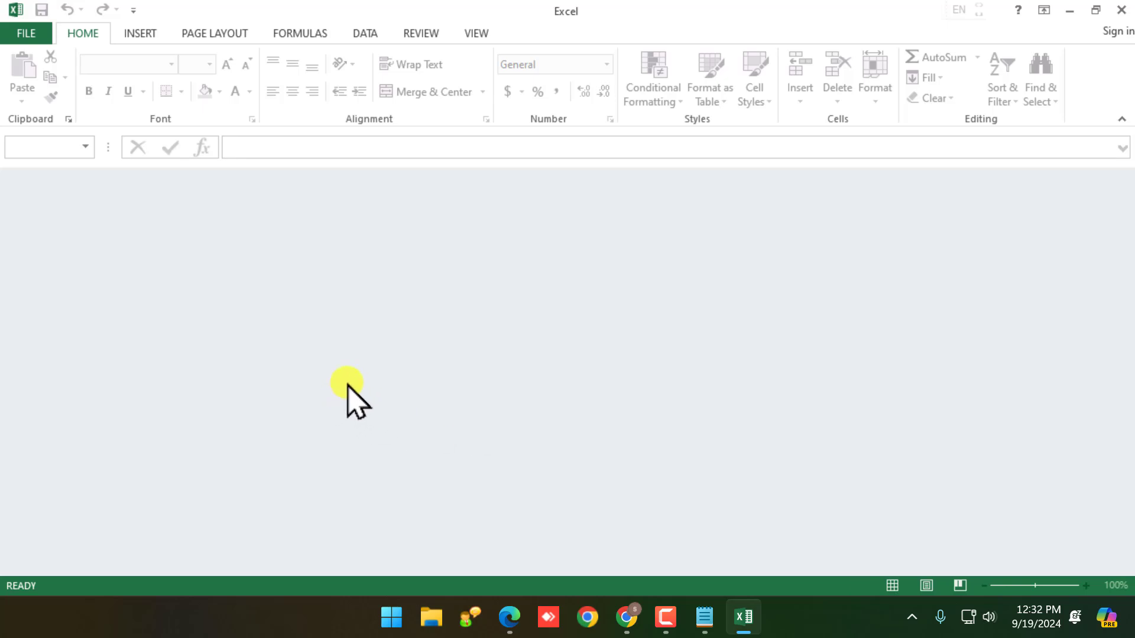
Create Book2 from the Blank workbook template under FILE > New
left_click(33, 35)
left_click(44, 109)
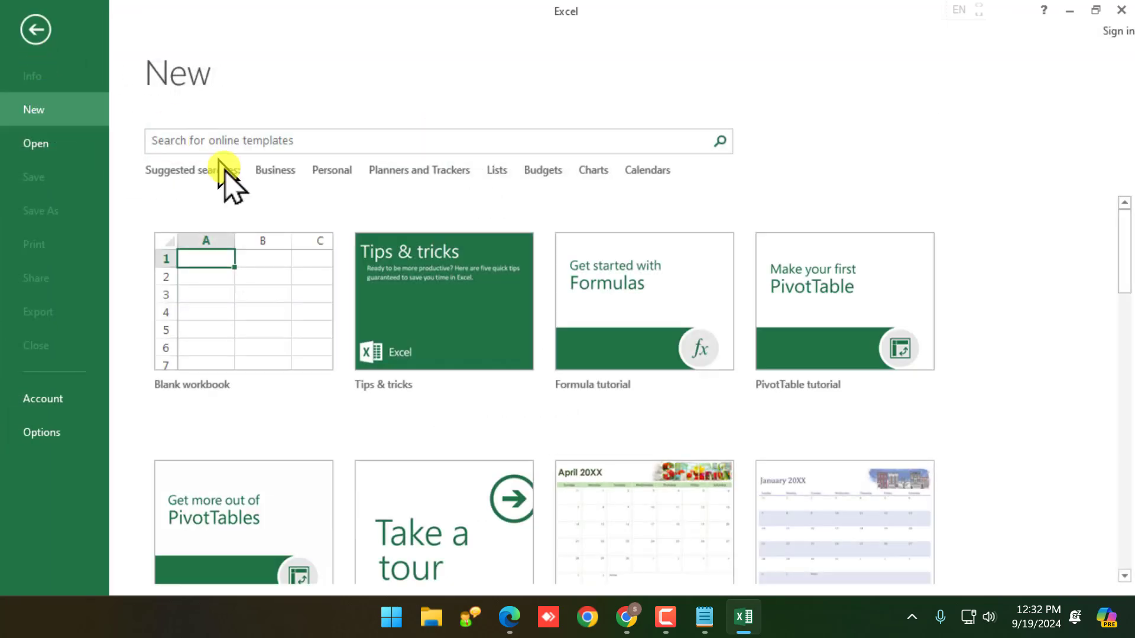
left_click(248, 292)
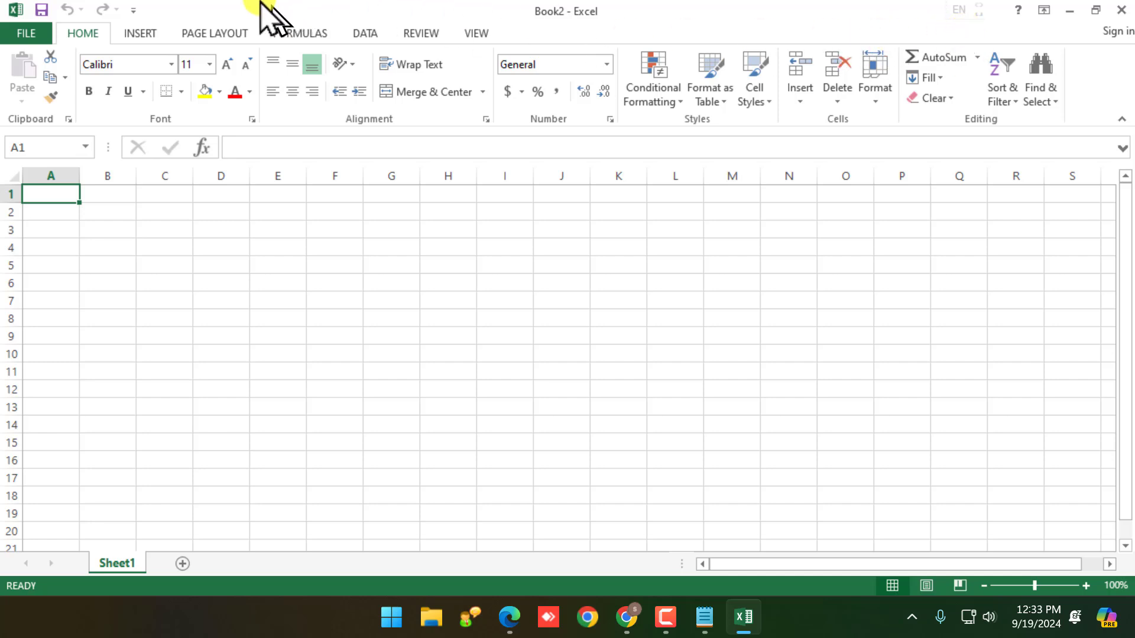
left_click(34, 34)
left_click(30, 32)
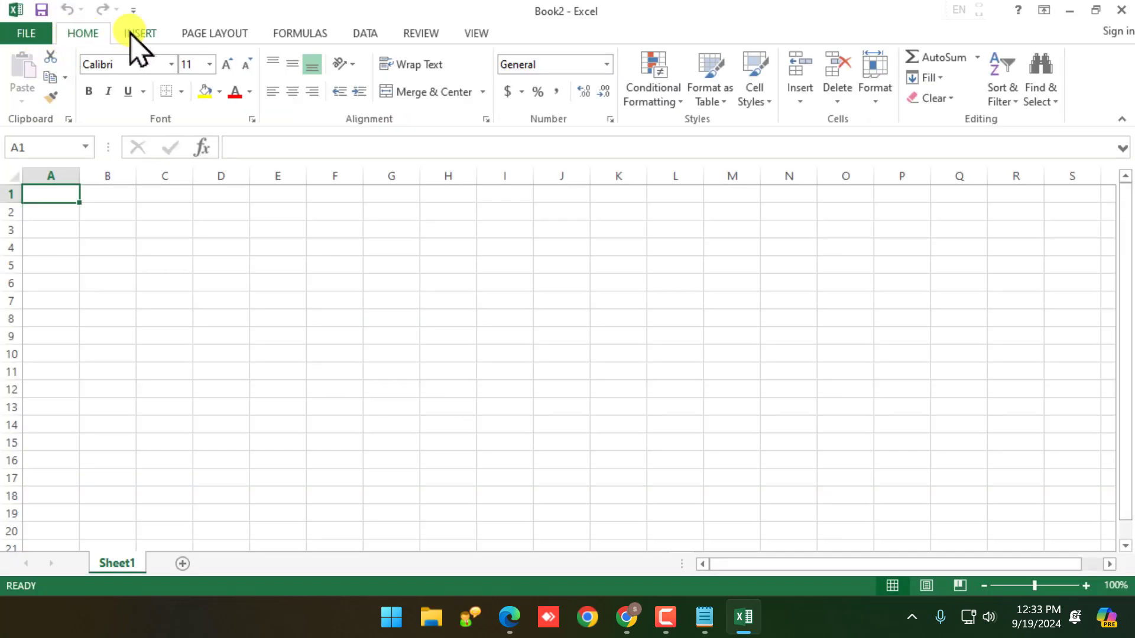
left_click(131, 34)
left_click(211, 35)
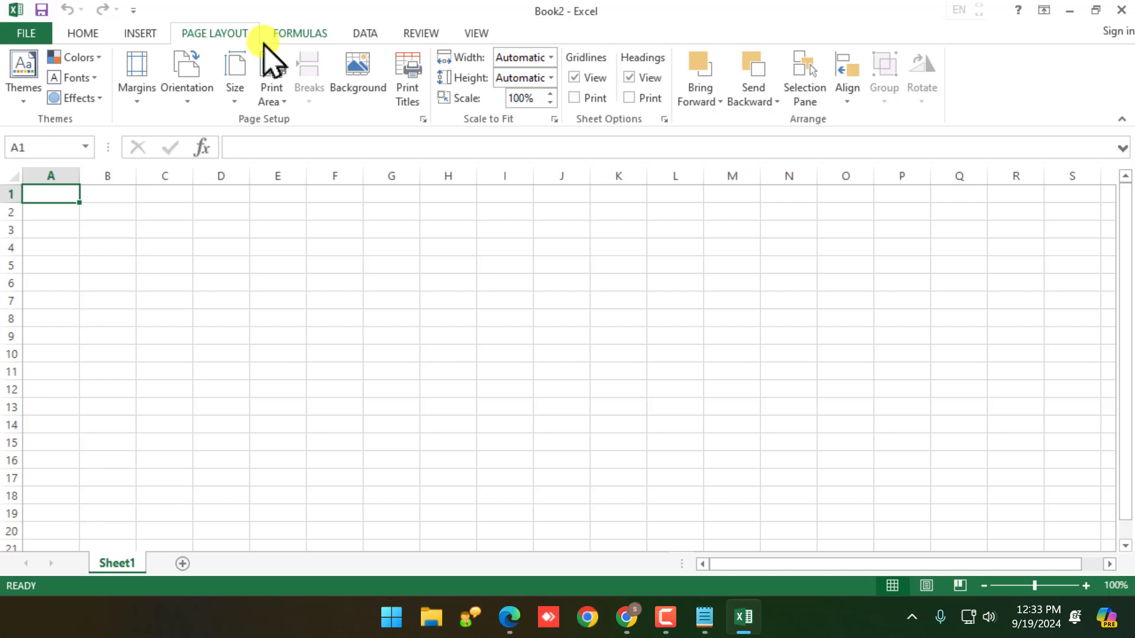
left_click(365, 34)
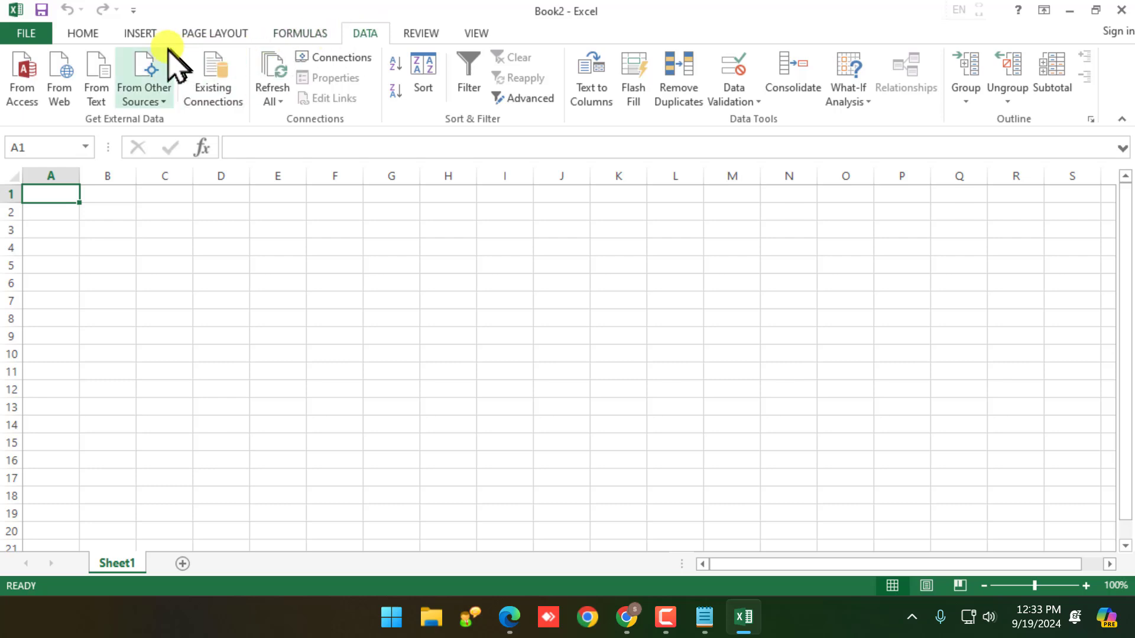
left_click(94, 35)
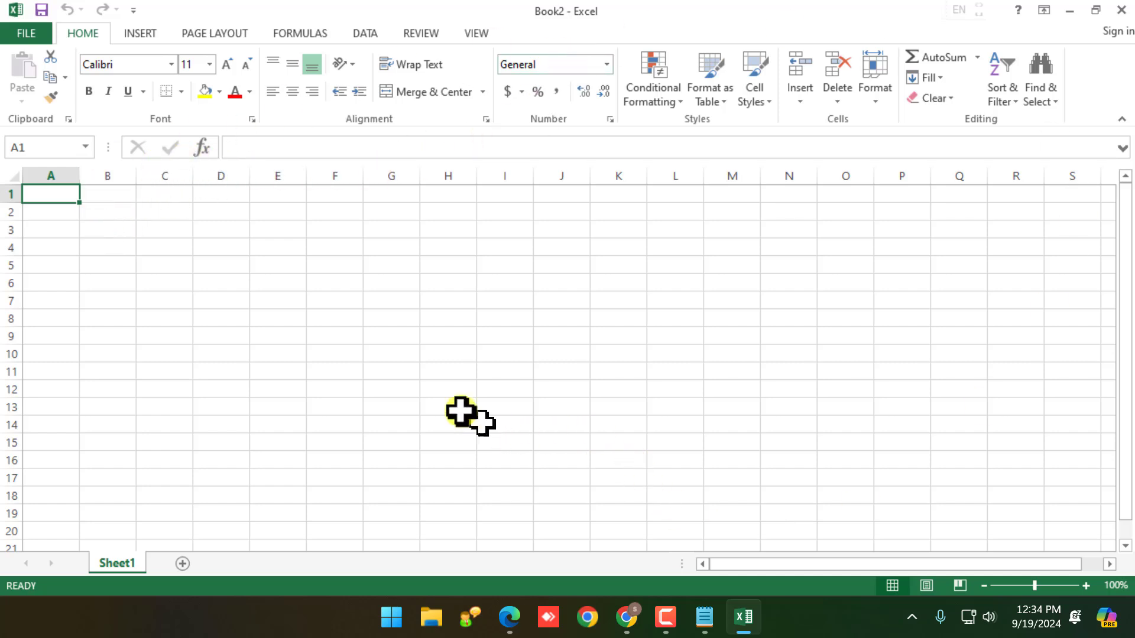
Save the workbook as 'mybook' in Documents, keeping the Excel Workbook file type
left_click(33, 40)
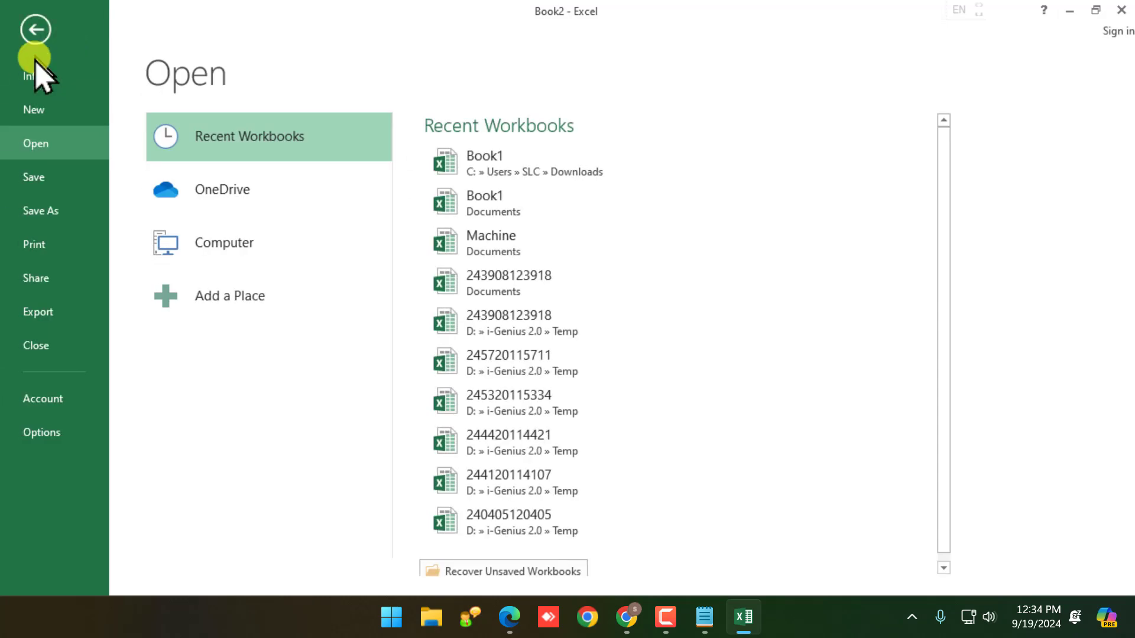
left_click(44, 180)
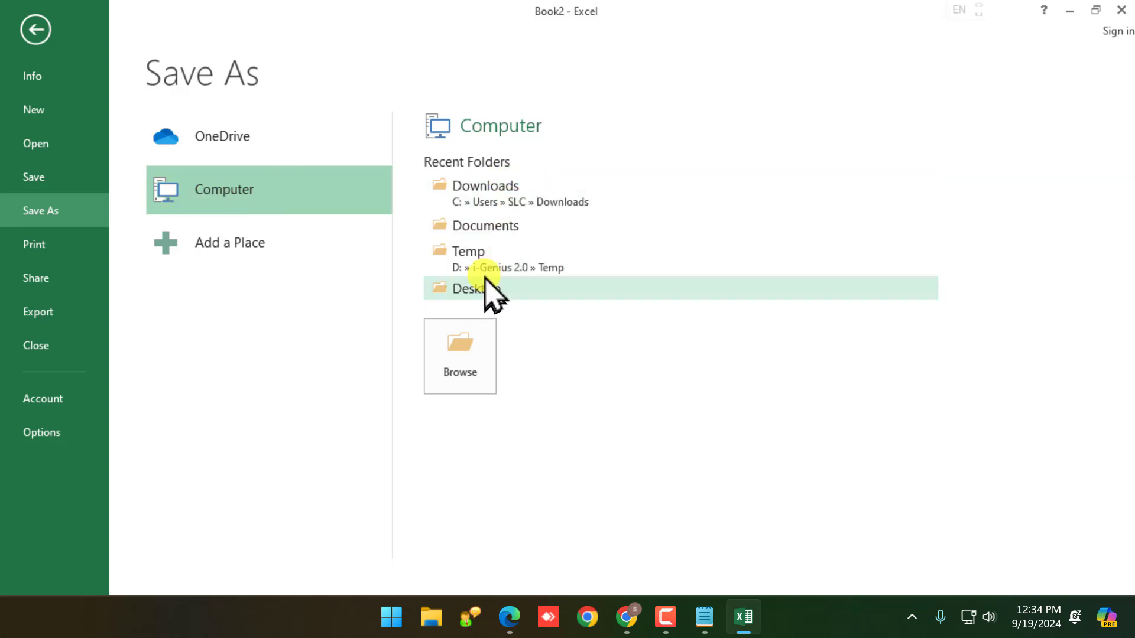
left_click(476, 228)
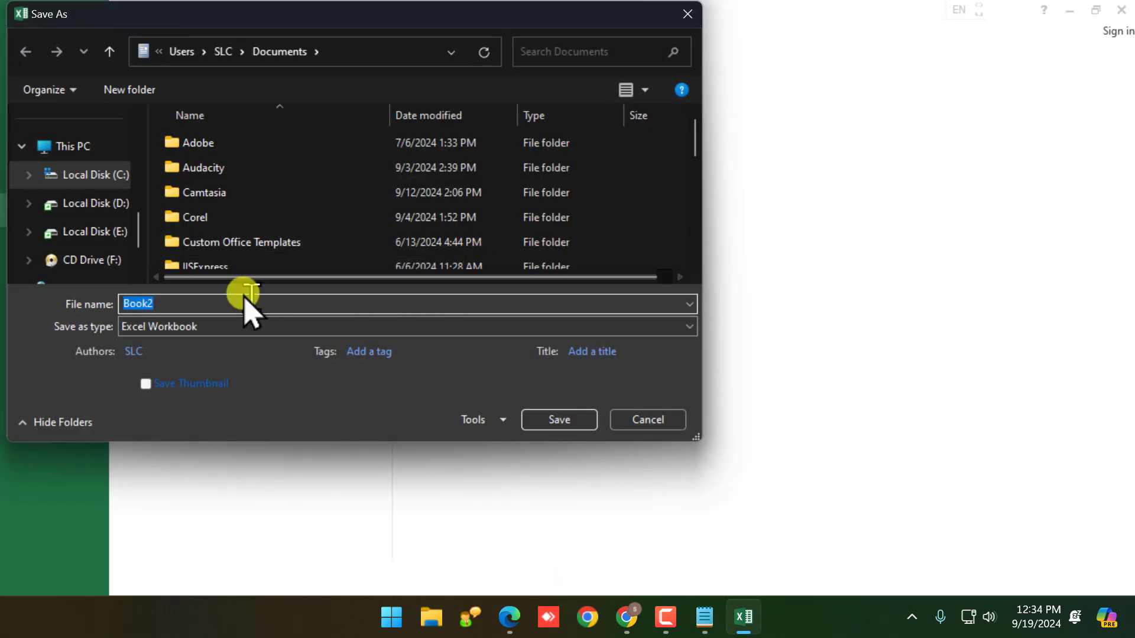
left_click_drag(246, 25, 438, 79)
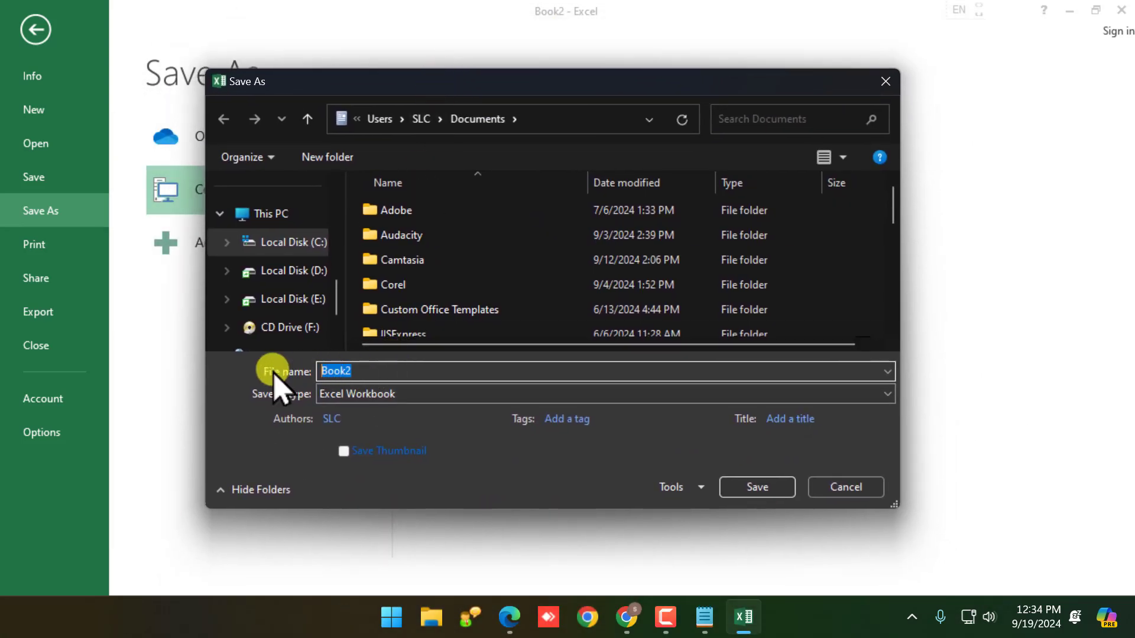
type("mybook")
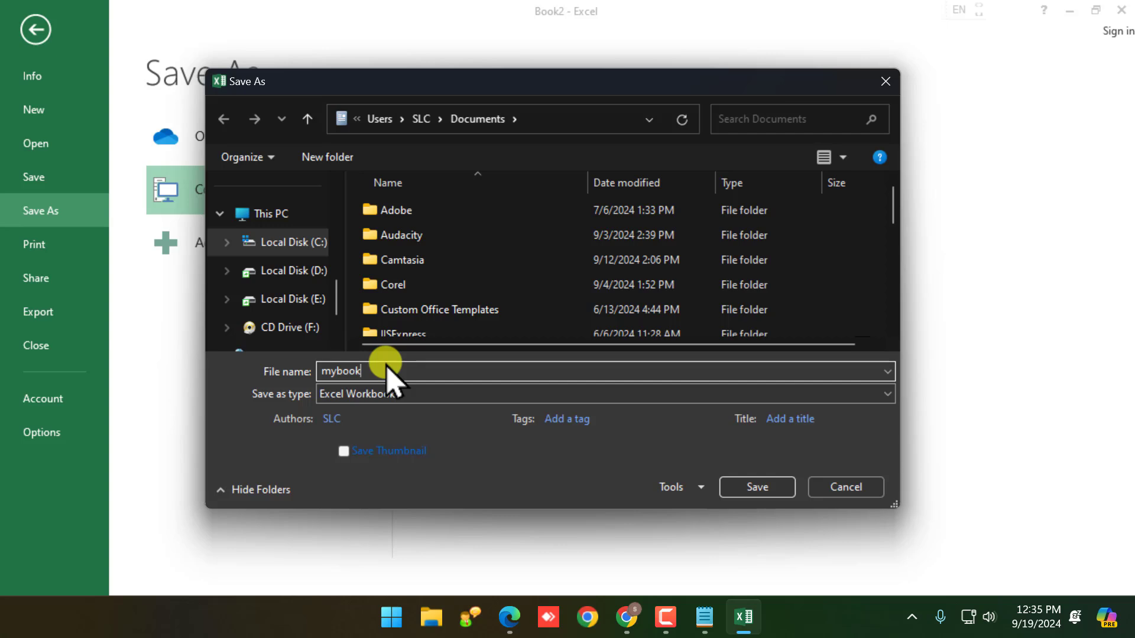
left_click(381, 395)
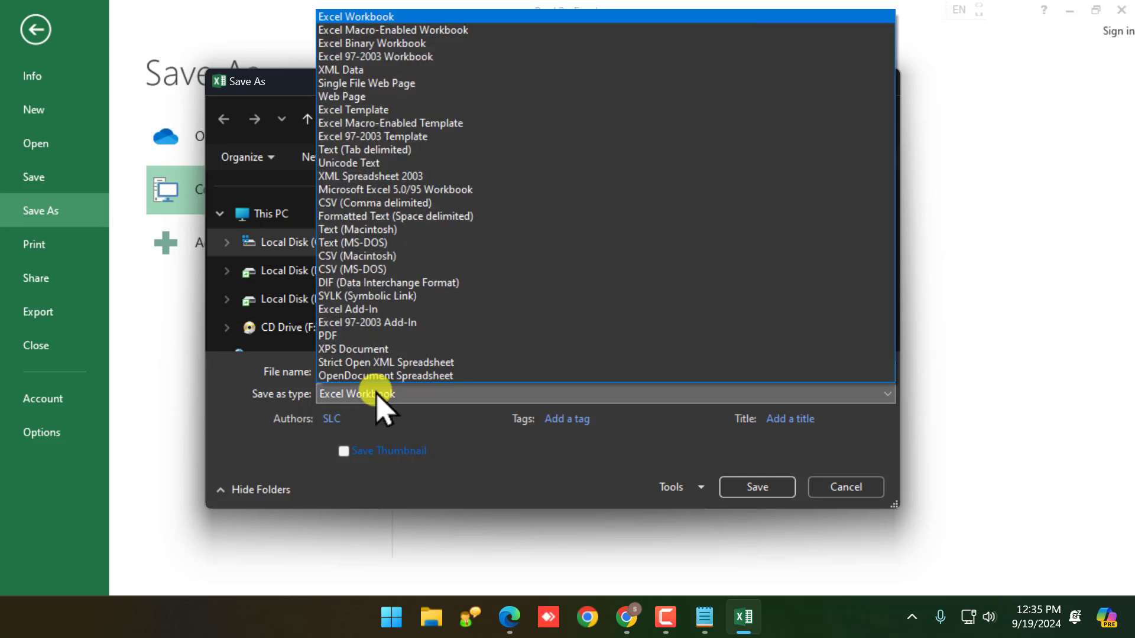
left_click(366, 18)
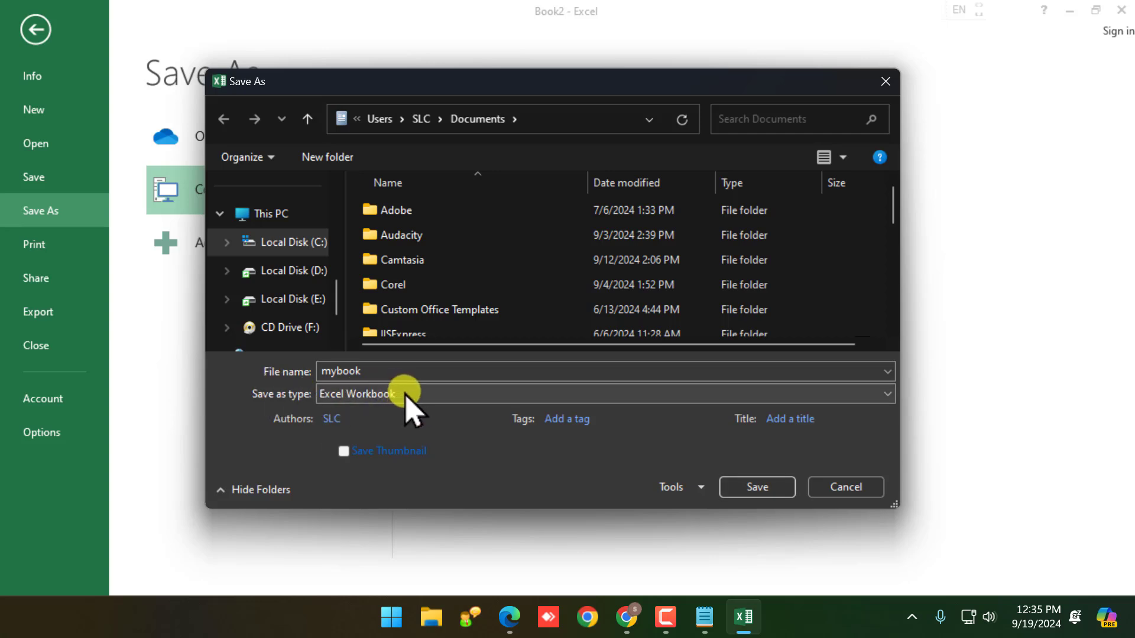
left_click(753, 488)
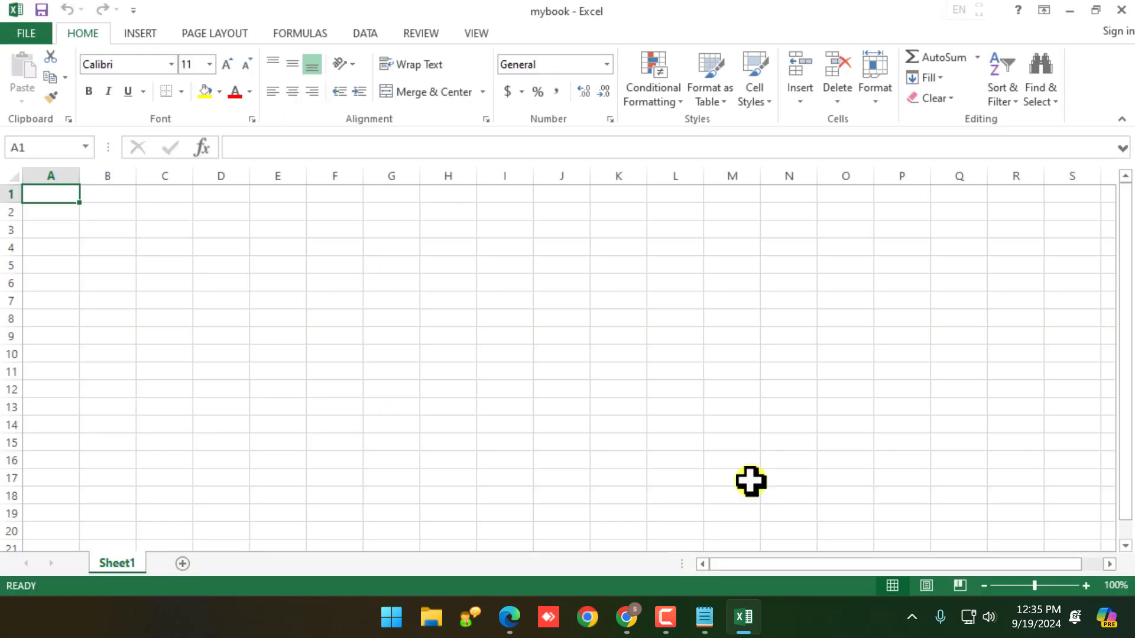
Minimize the Excel, Office image and Chrome windows and move Notepad aside
left_click(1070, 11)
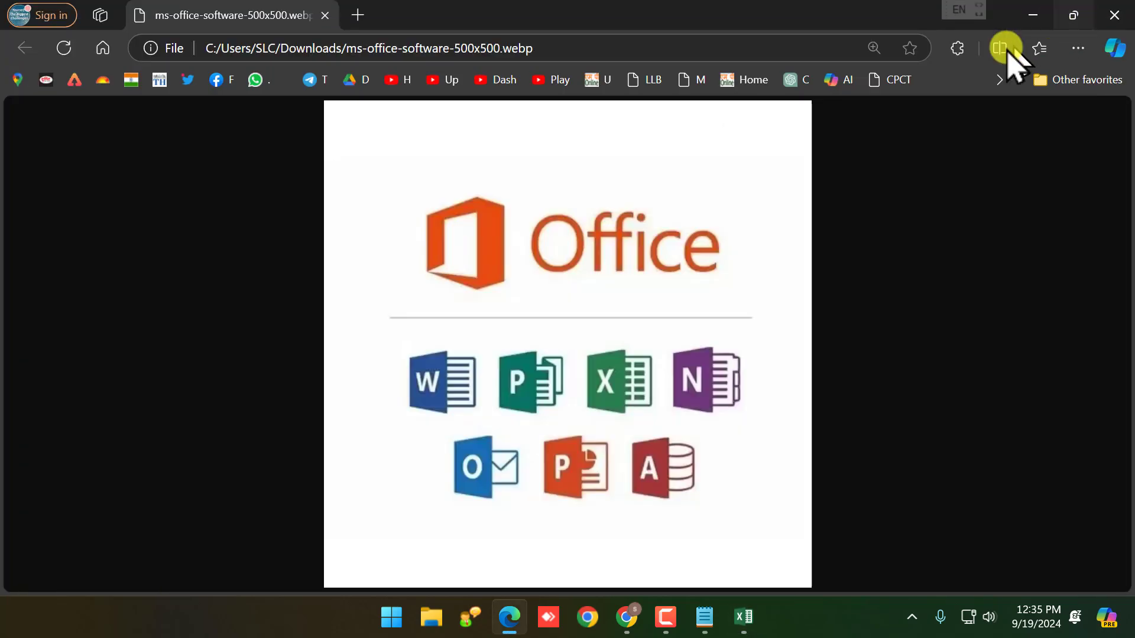
left_click(1033, 16)
left_click(1033, 16)
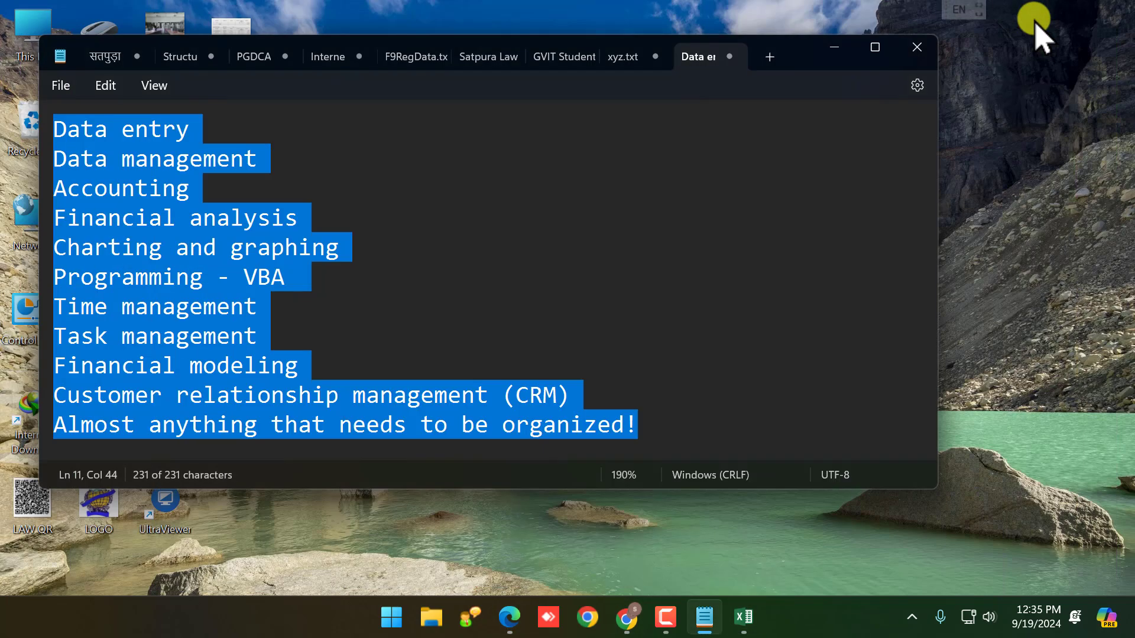
double_click(824, 54)
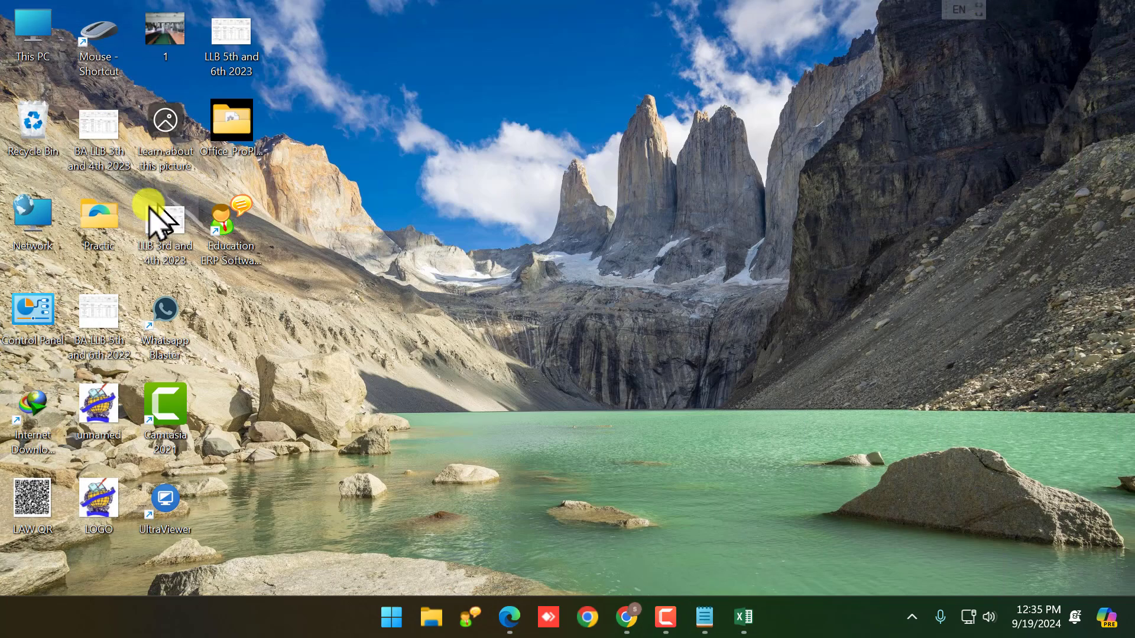
In File Explorer, show Documents in Large icons with the mybook workbook selected
left_click(424, 619)
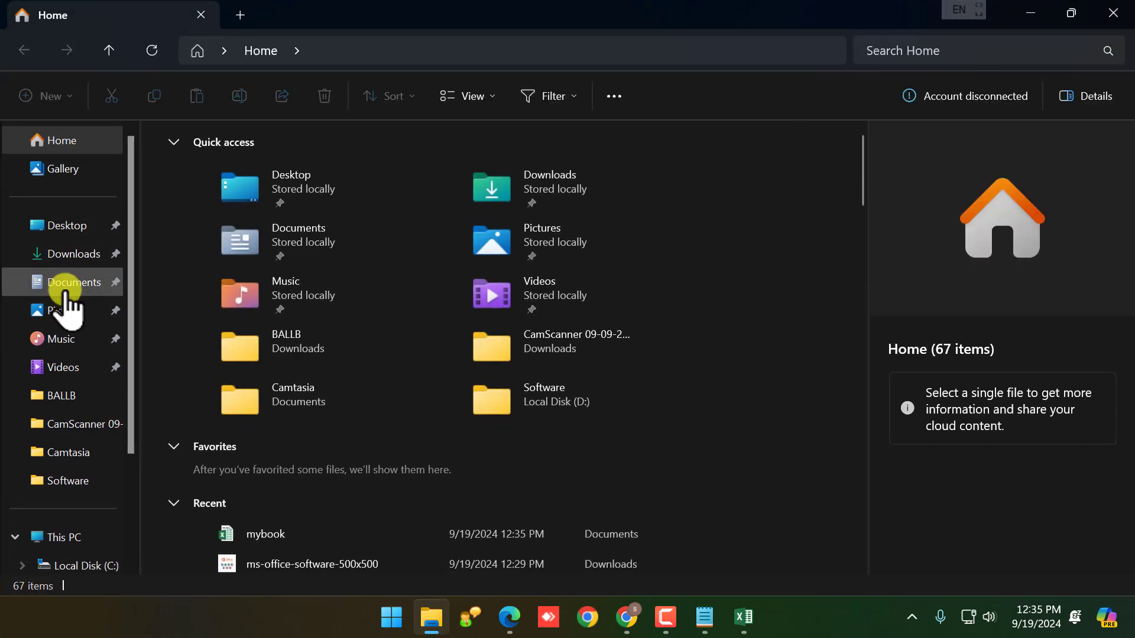
left_click(64, 283)
left_click(176, 170)
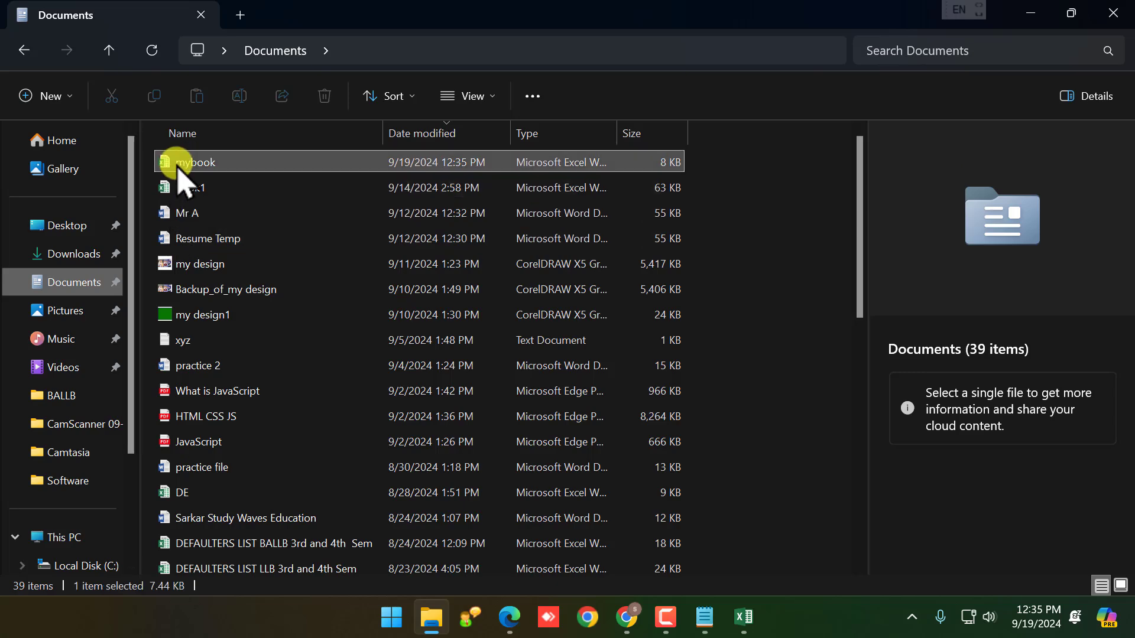
key("ctrl+shift+6")
scroll(200, 185, "up", 6, "ctrl")
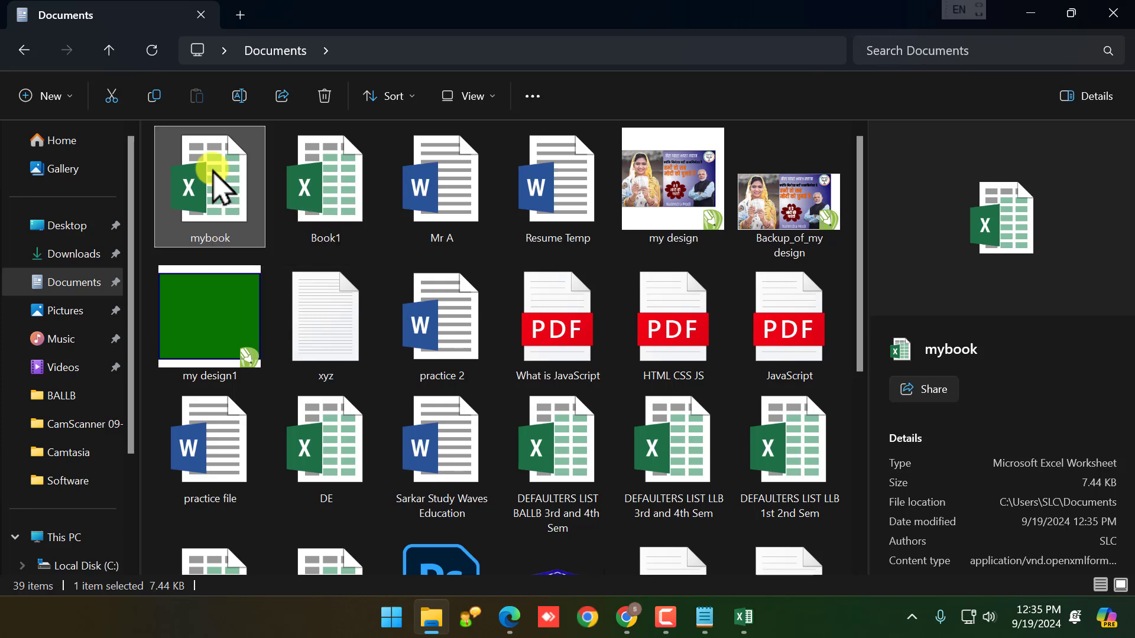
Open mybook's Properties and examine its name and Microsoft Excel Worksheet (.xlsx) file type
right_click(214, 177)
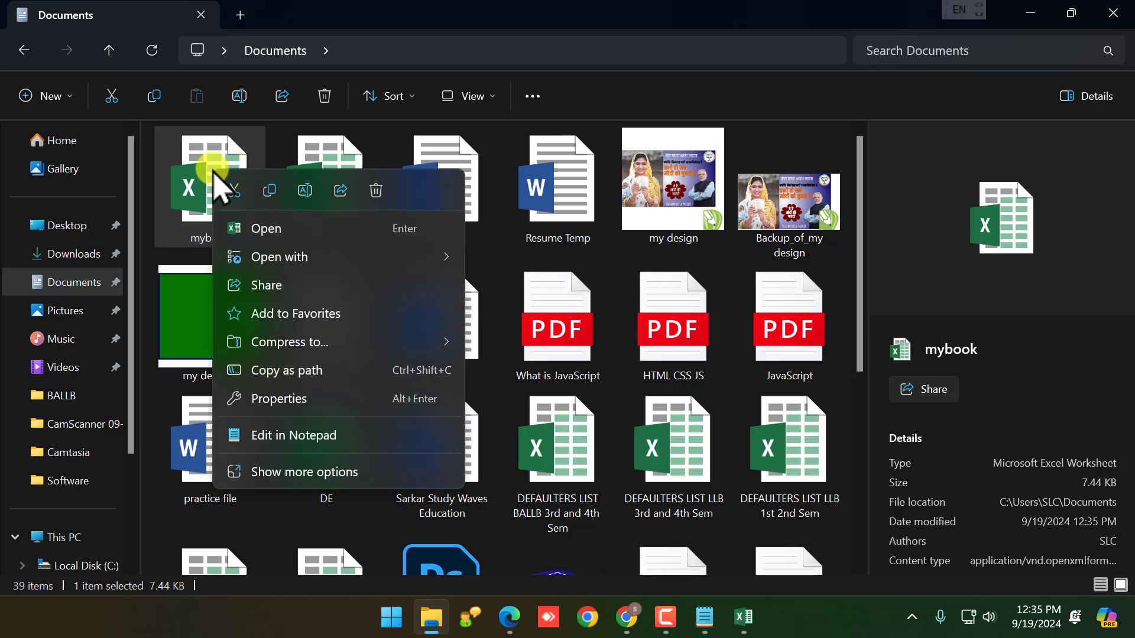
left_click(303, 403)
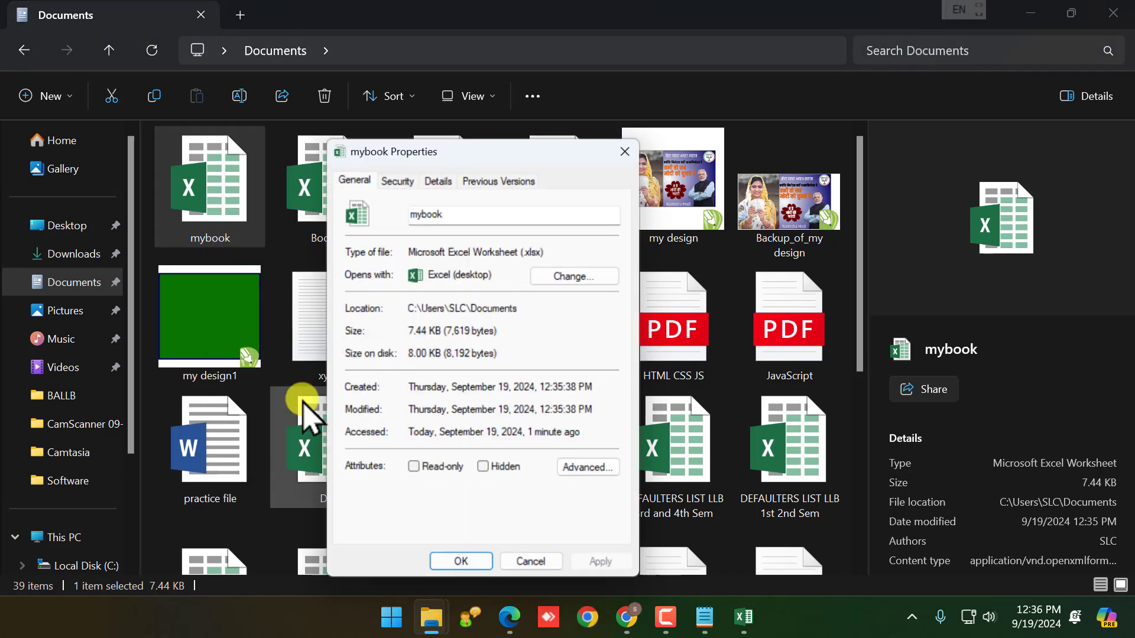
left_click_drag(457, 150, 584, 123)
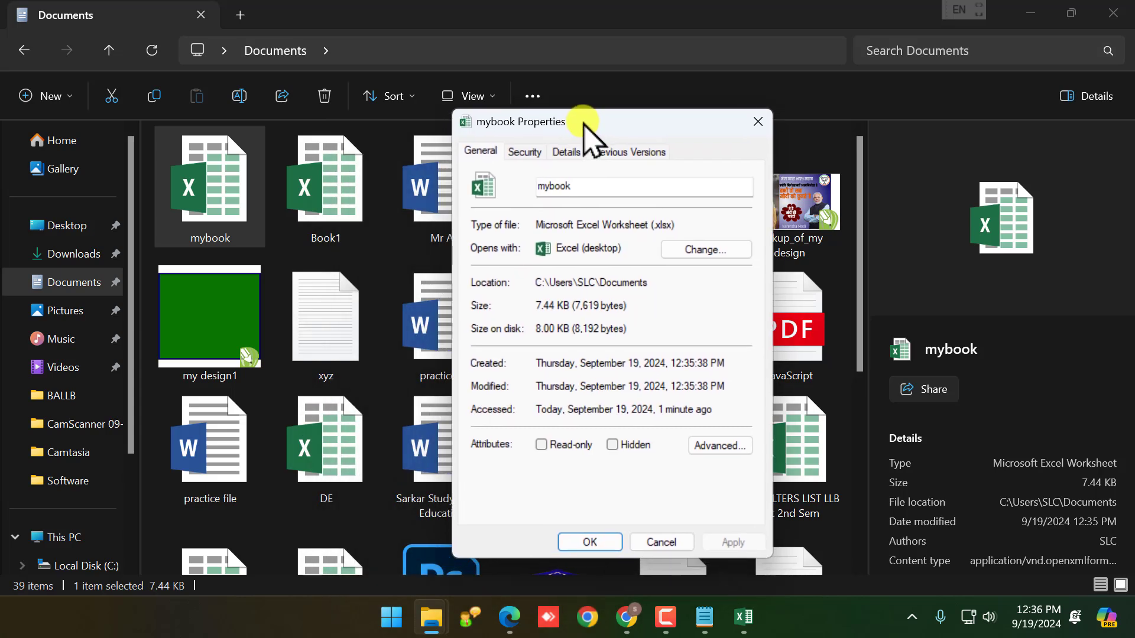
left_click_drag(576, 187, 535, 188)
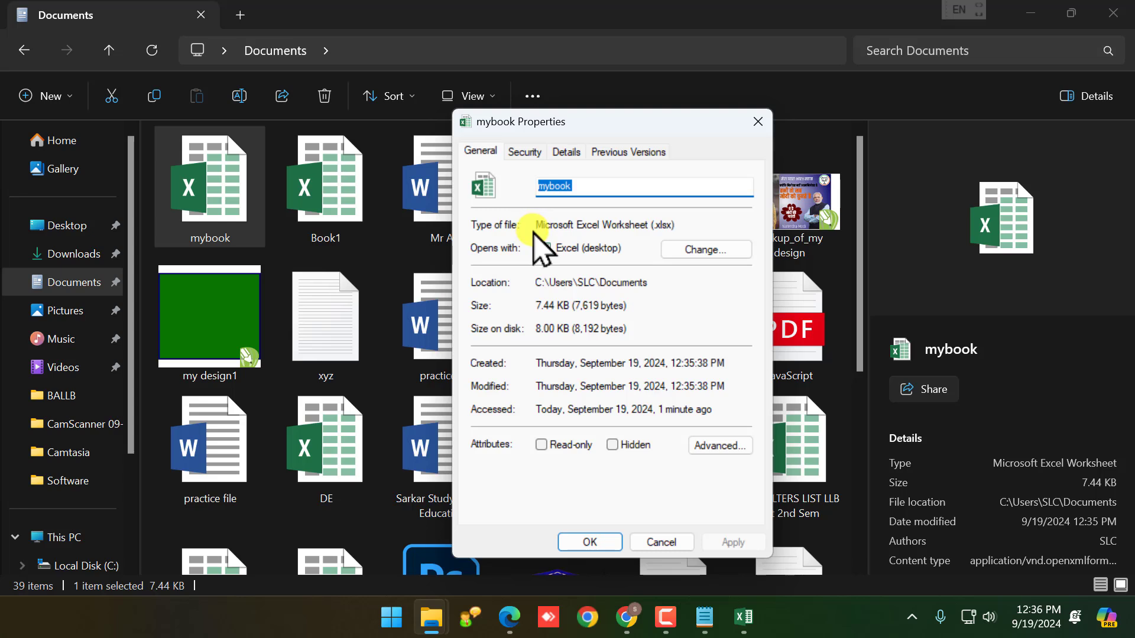
left_click_drag(536, 225, 651, 225)
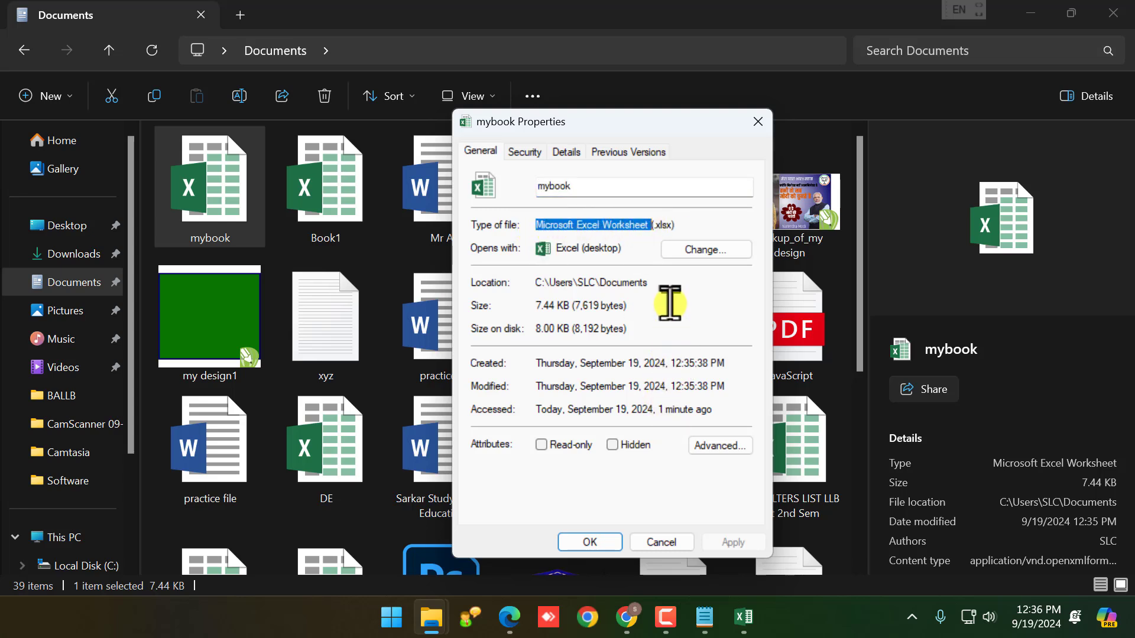
left_click_drag(656, 225, 670, 227)
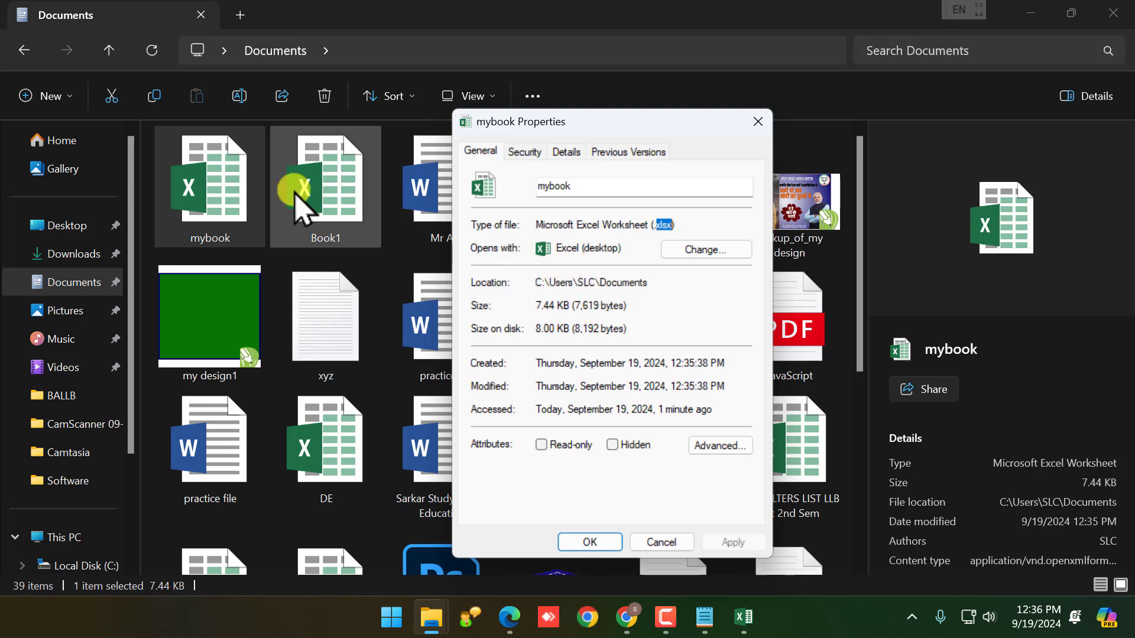
left_click(608, 247)
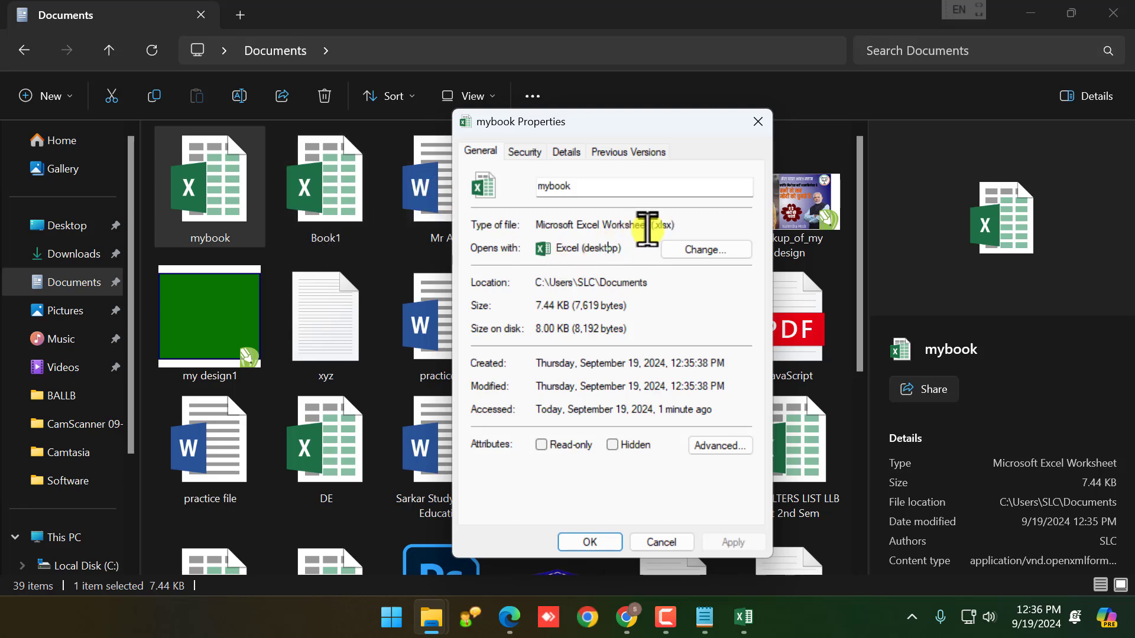
Review the Excel (desktop) opener, 7,619-byte size and dates, then close the Properties dialog
left_click_drag(653, 228, 675, 228)
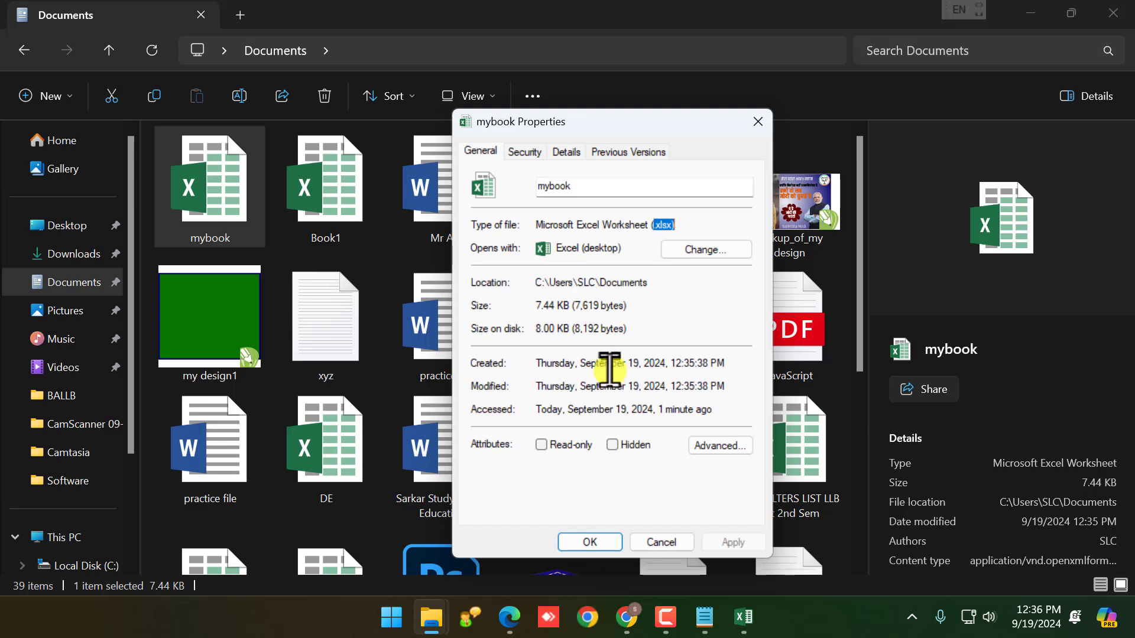
left_click_drag(600, 229, 648, 225)
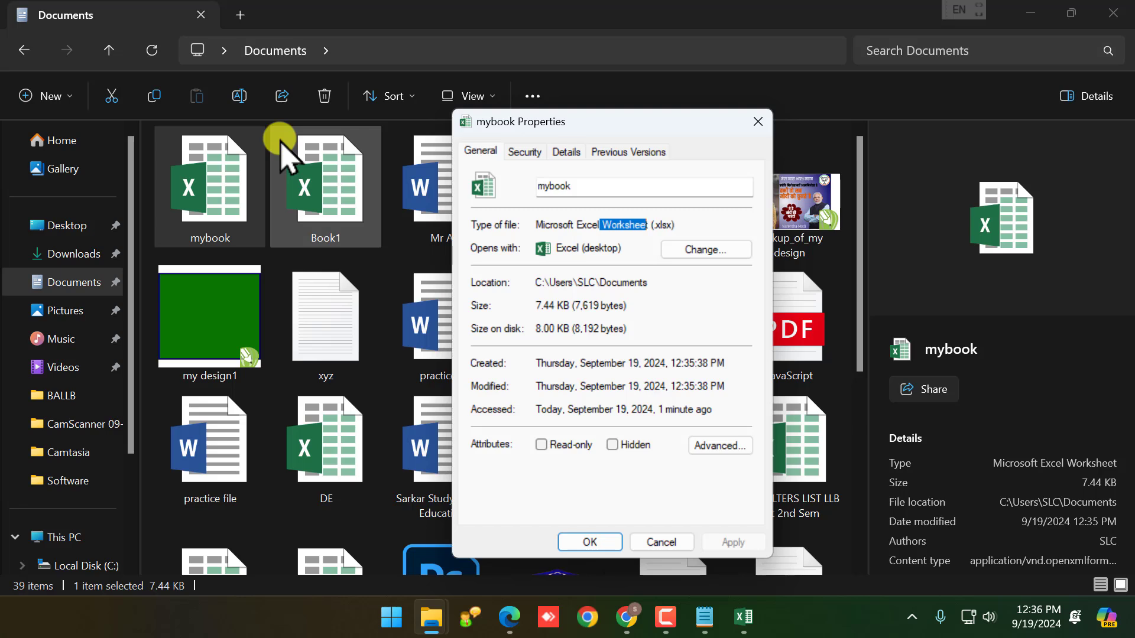
left_click(599, 251)
double_click(599, 251)
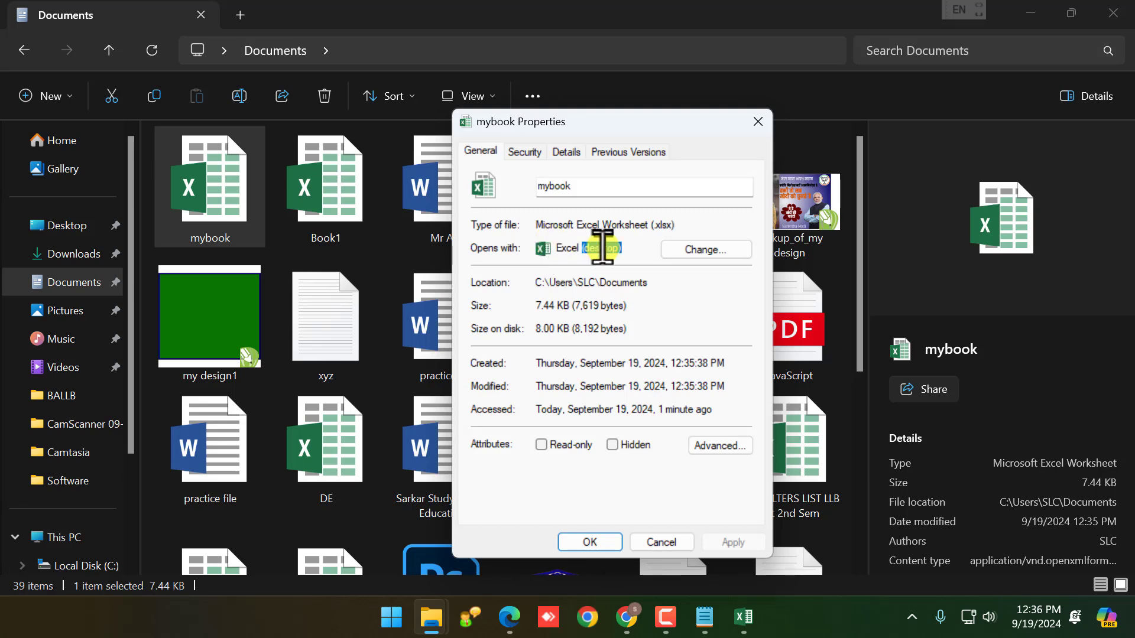
left_click_drag(541, 306, 631, 320)
left_click_drag(537, 386, 628, 387)
left_click_drag(563, 410, 593, 410)
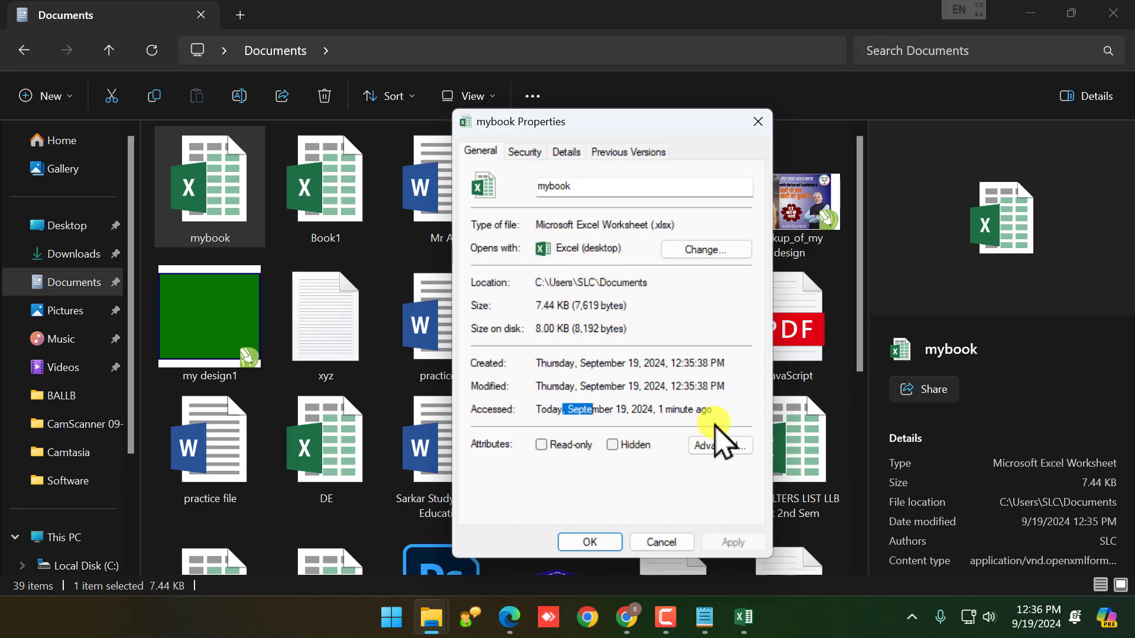
left_click(660, 541)
Minimize Documents and check the Office_ProPlus_2013 folder's properties (960 MB, 314 files, 35 folders)
right_click(185, 188)
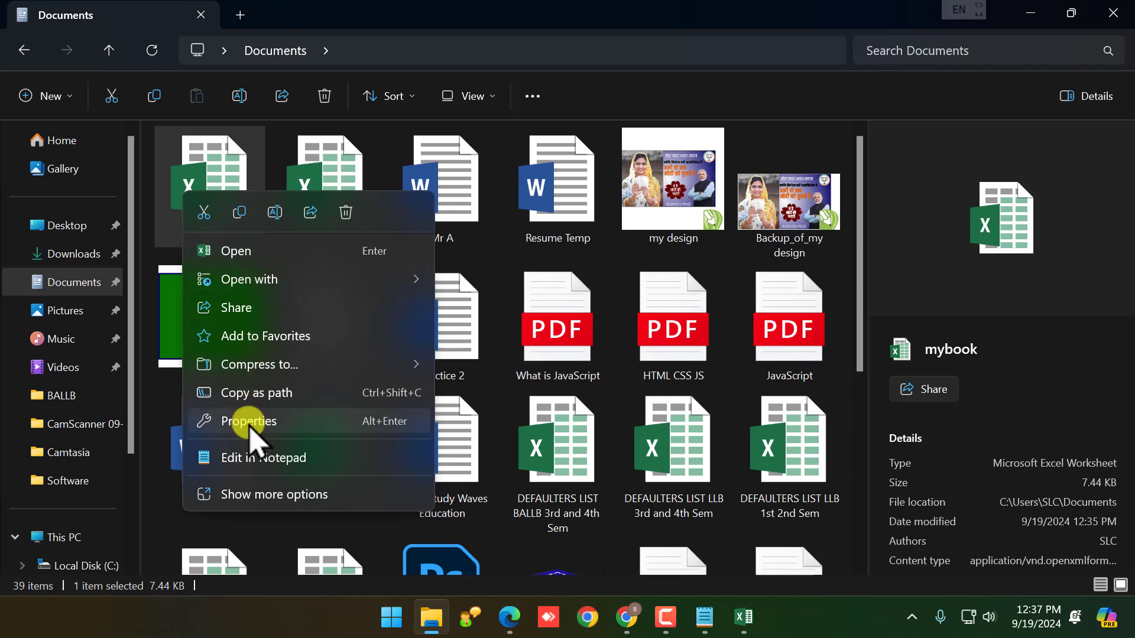
left_click(792, 462)
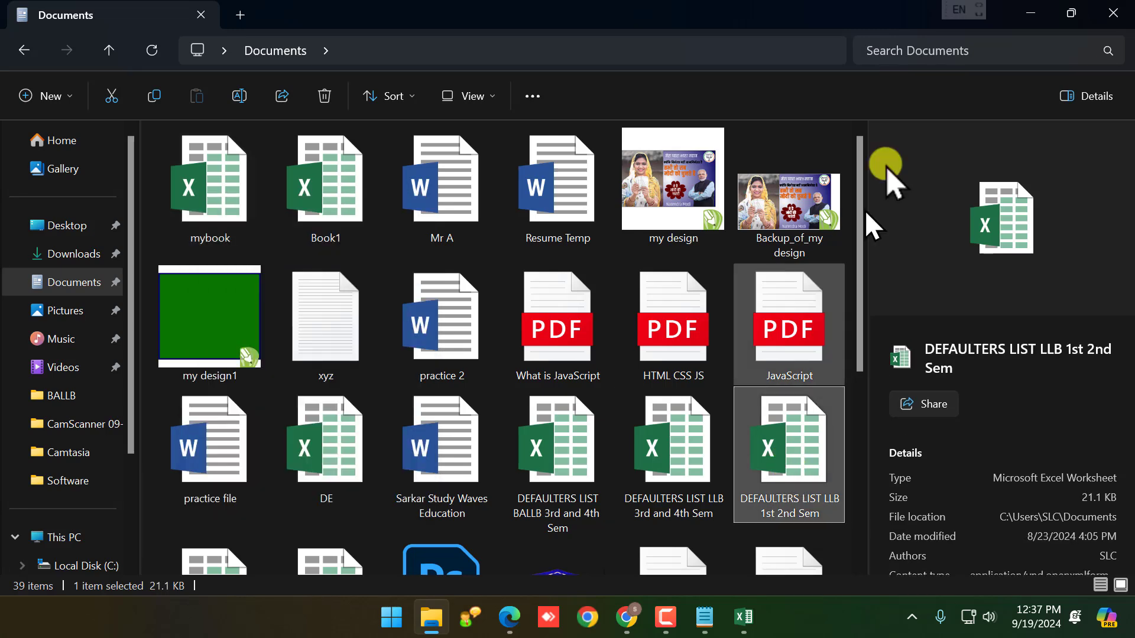
left_click(1030, 13)
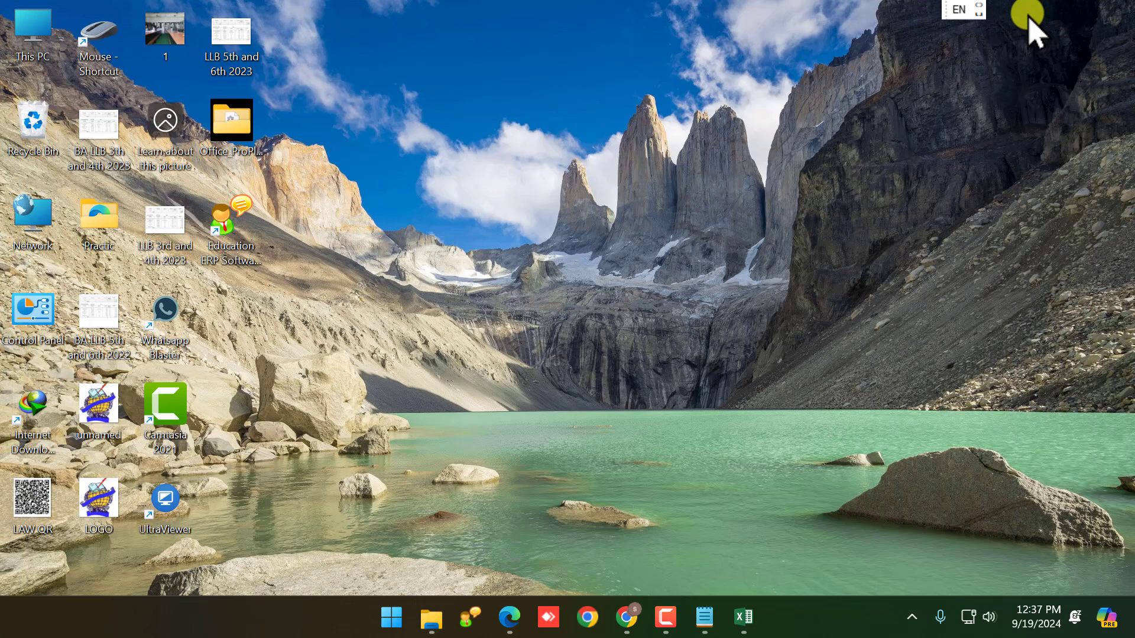
right_click(220, 124)
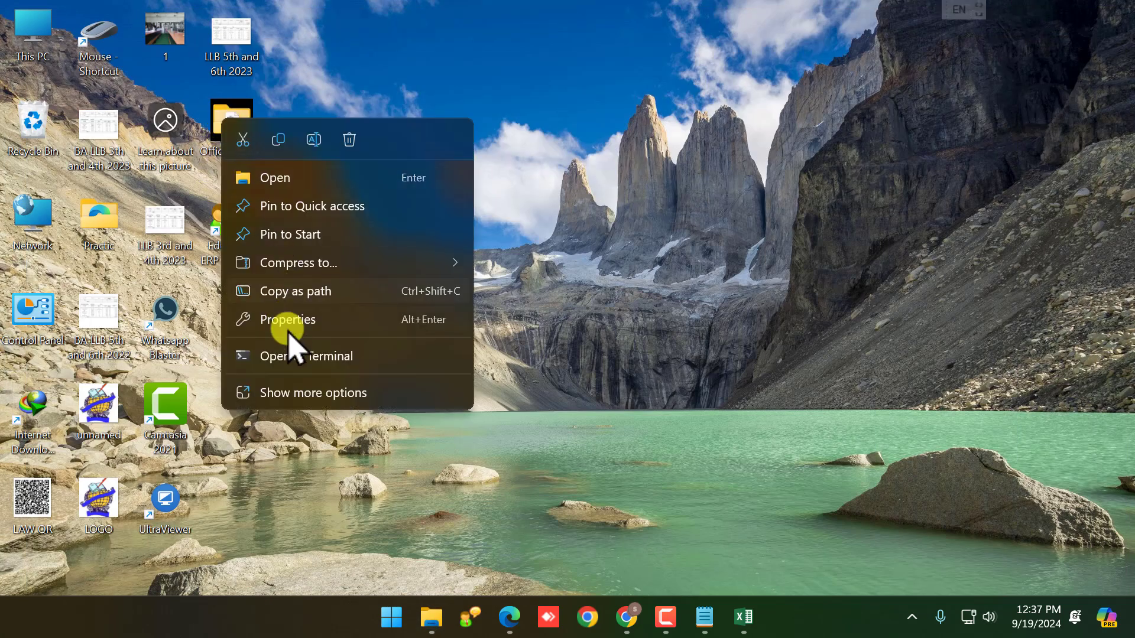
left_click(290, 320)
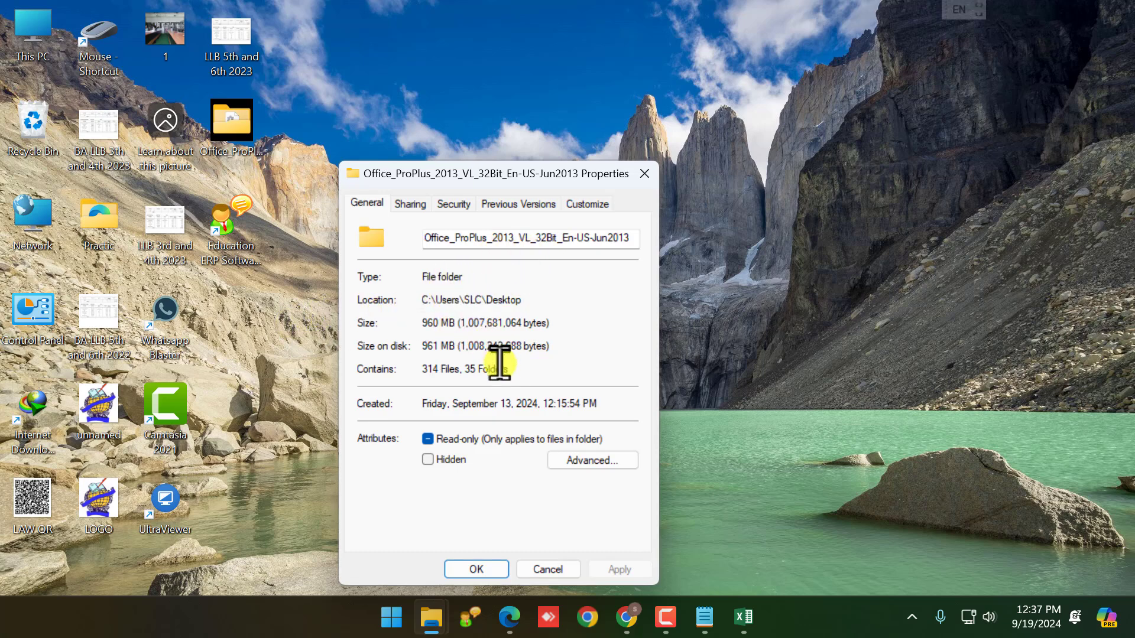
left_click(565, 571)
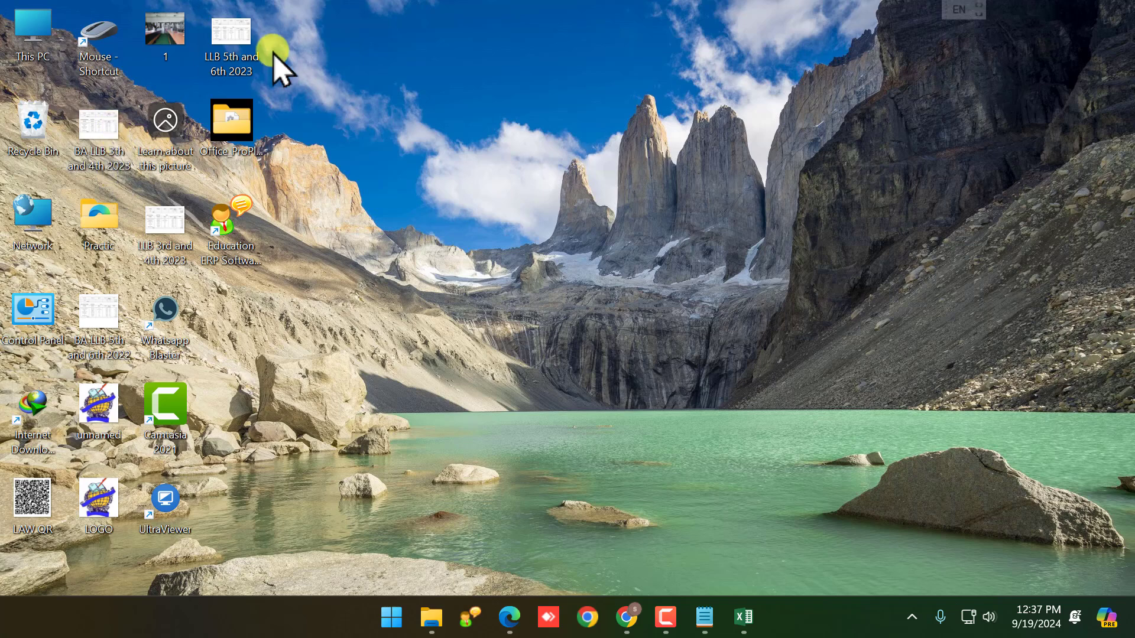
right_click(240, 33)
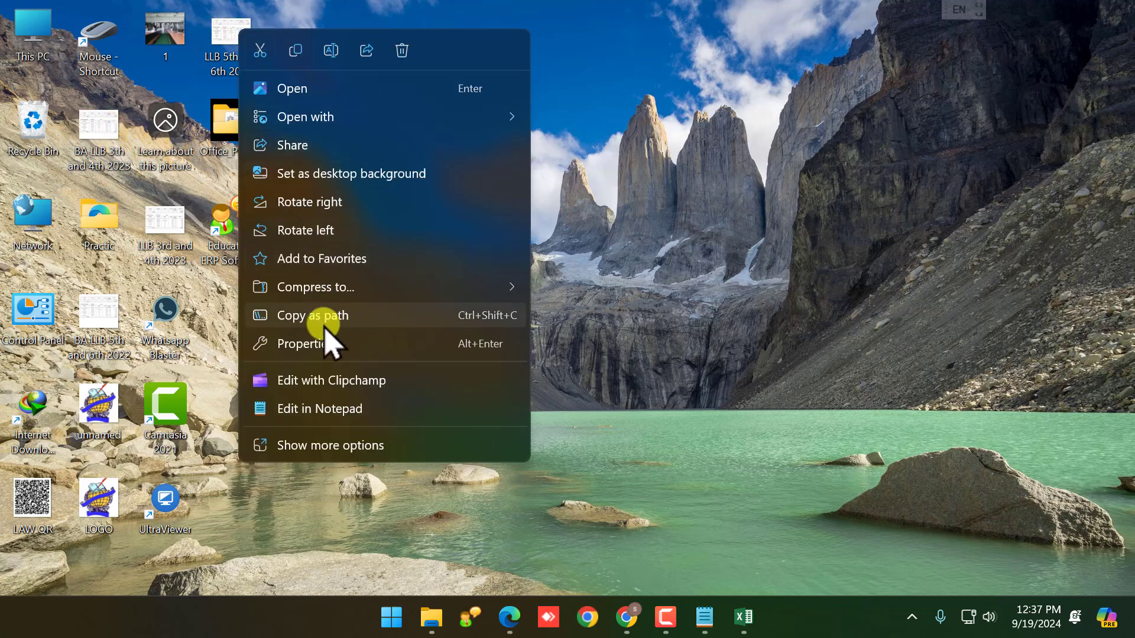
left_click(324, 344)
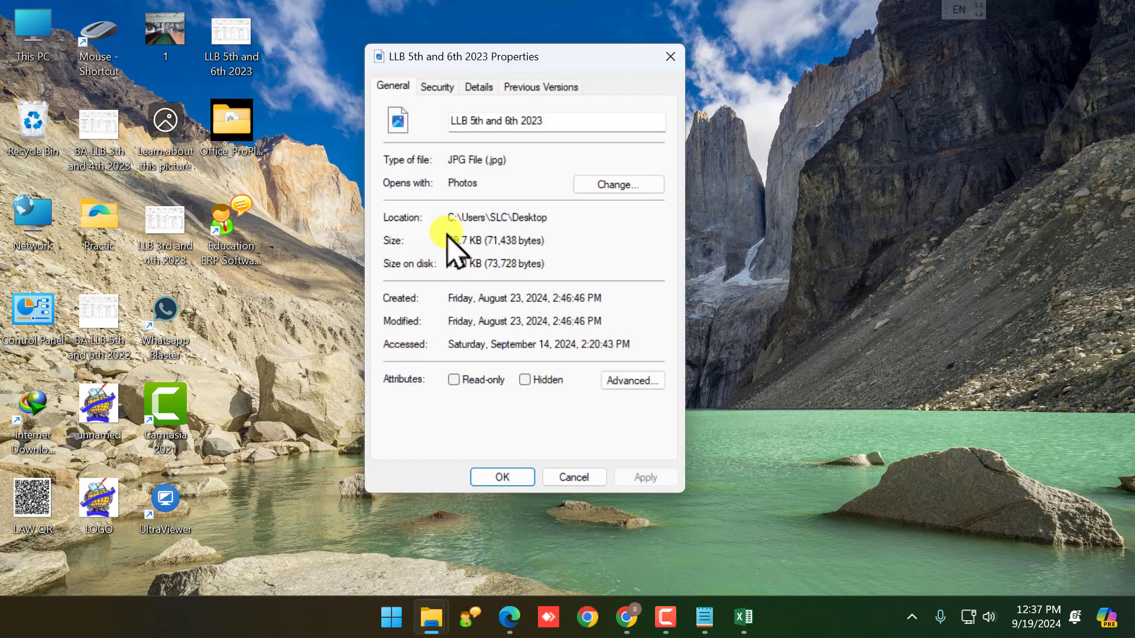
left_click_drag(447, 240, 475, 239)
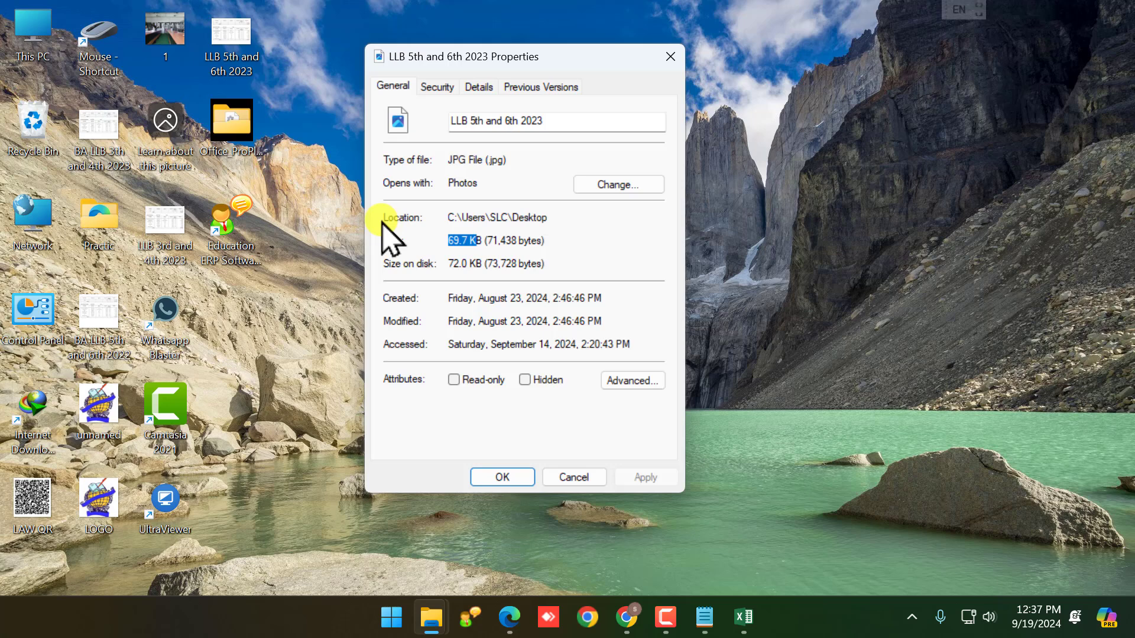
left_click(532, 240)
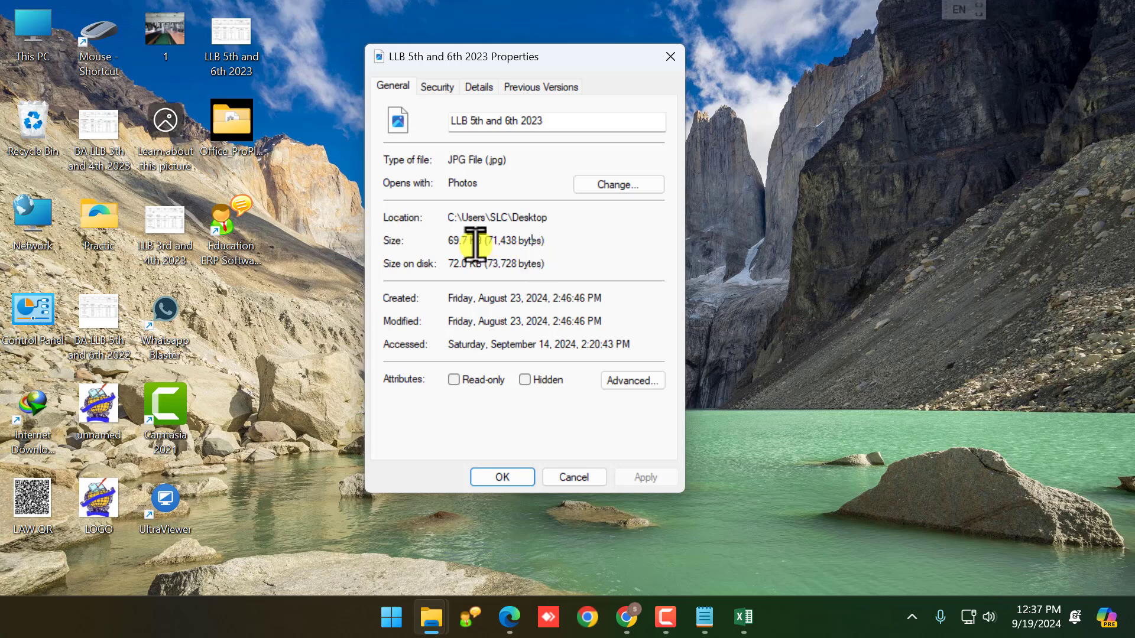
left_click_drag(450, 240, 602, 240)
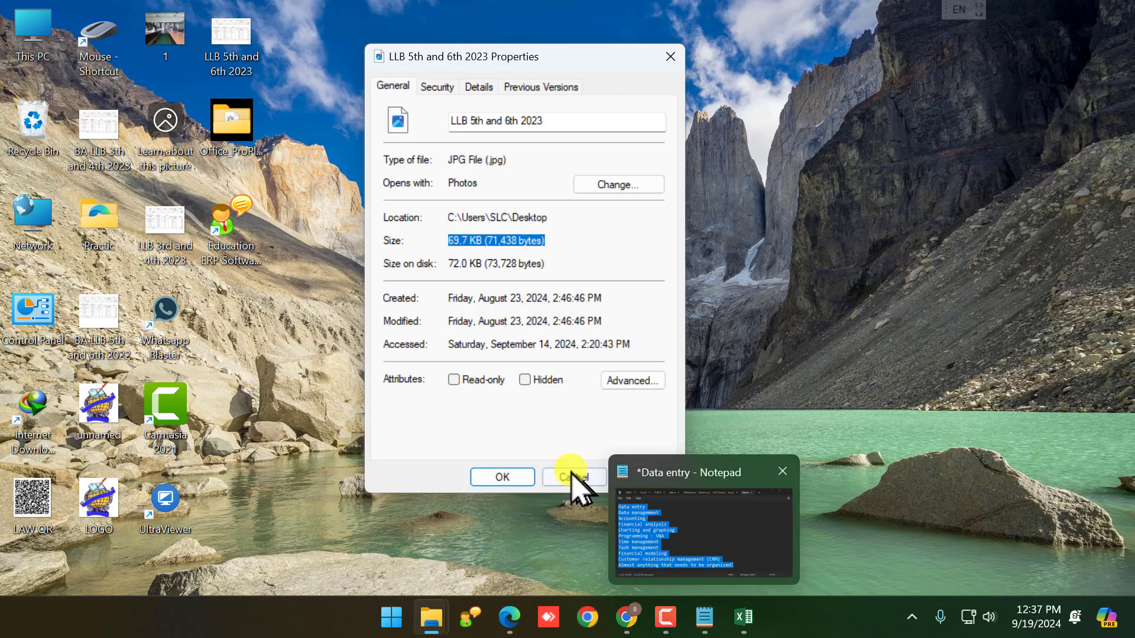
left_click(549, 476)
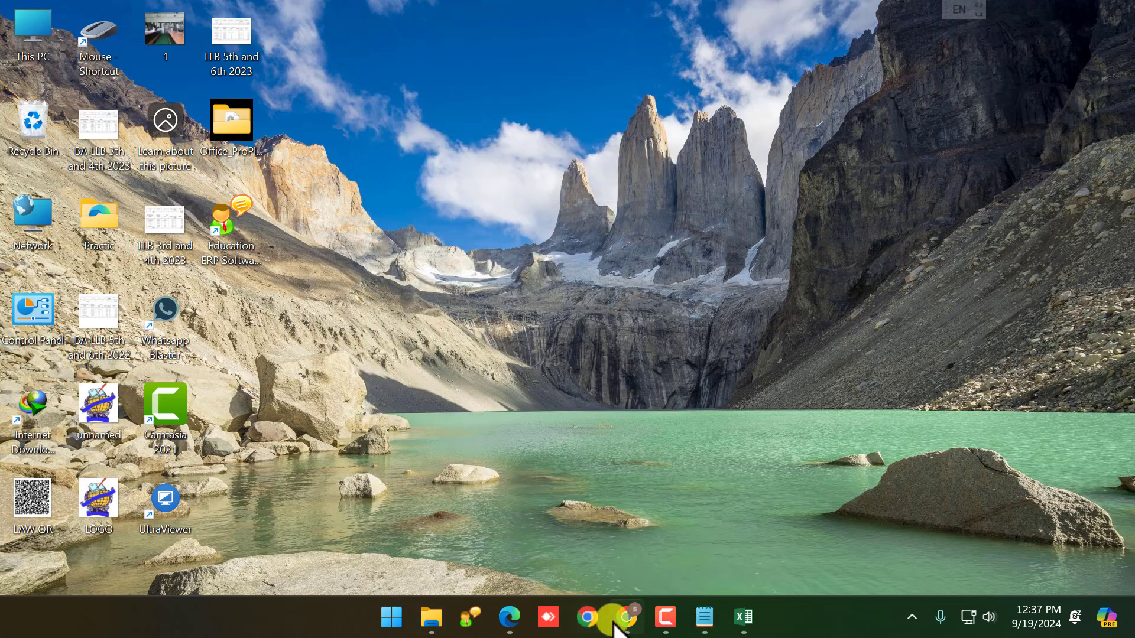
Switch to the mybook workbook in Excel and select cell E7 on Sheet1
left_click(743, 617)
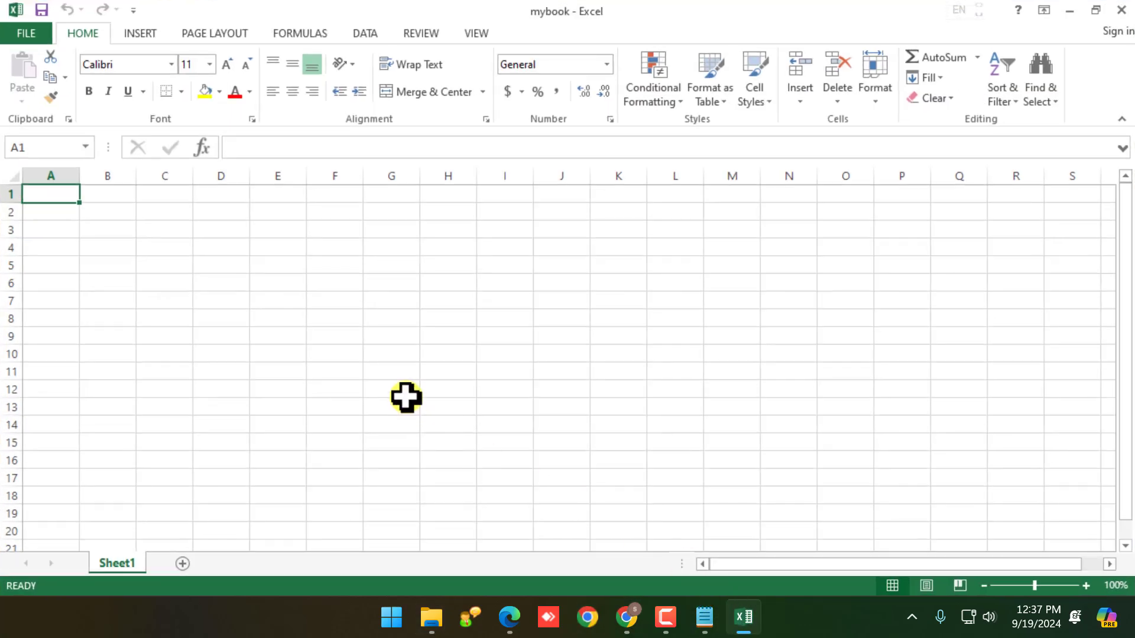
left_click(343, 354)
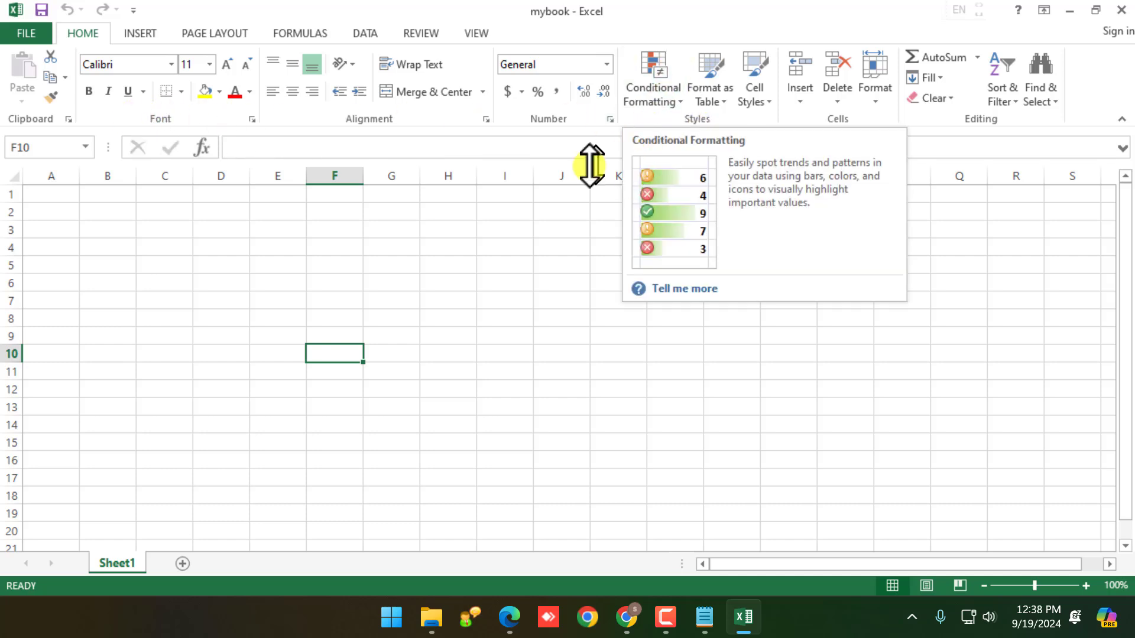
left_click(278, 248)
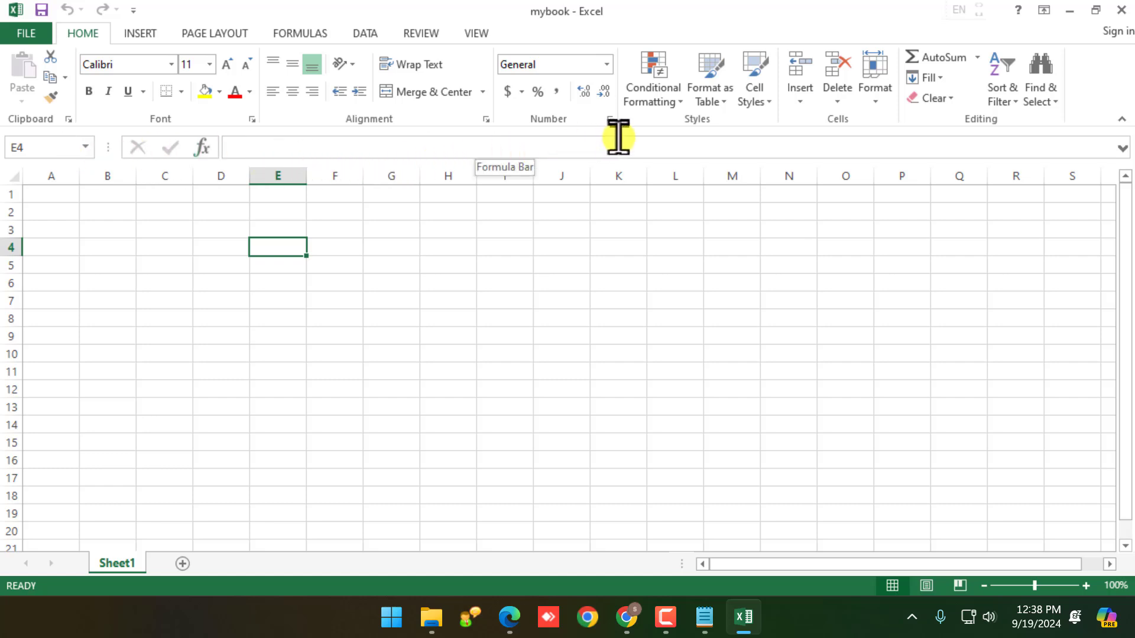
left_click(381, 267)
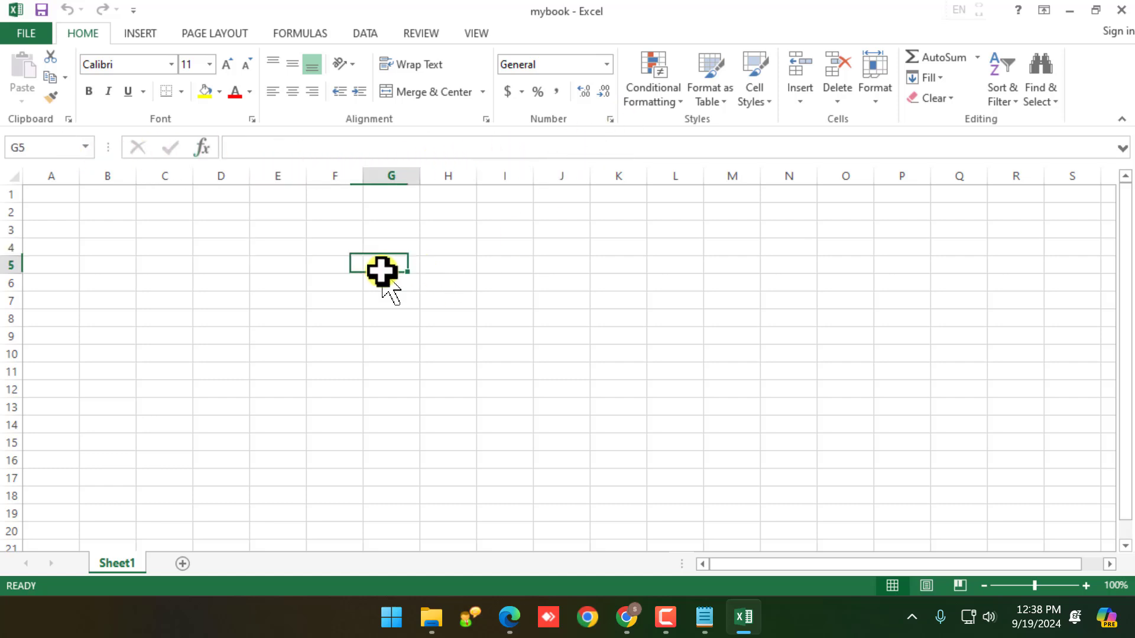
left_click(346, 300)
left_click(294, 302)
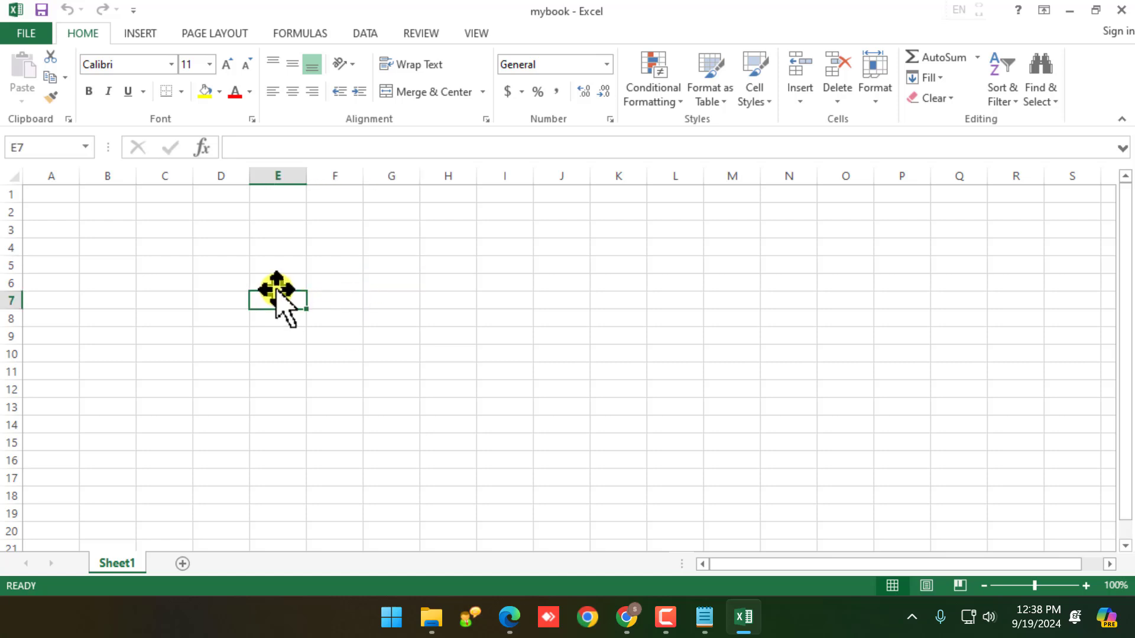
Type the word Excel into cell E7 and confirm it
type("Excel")
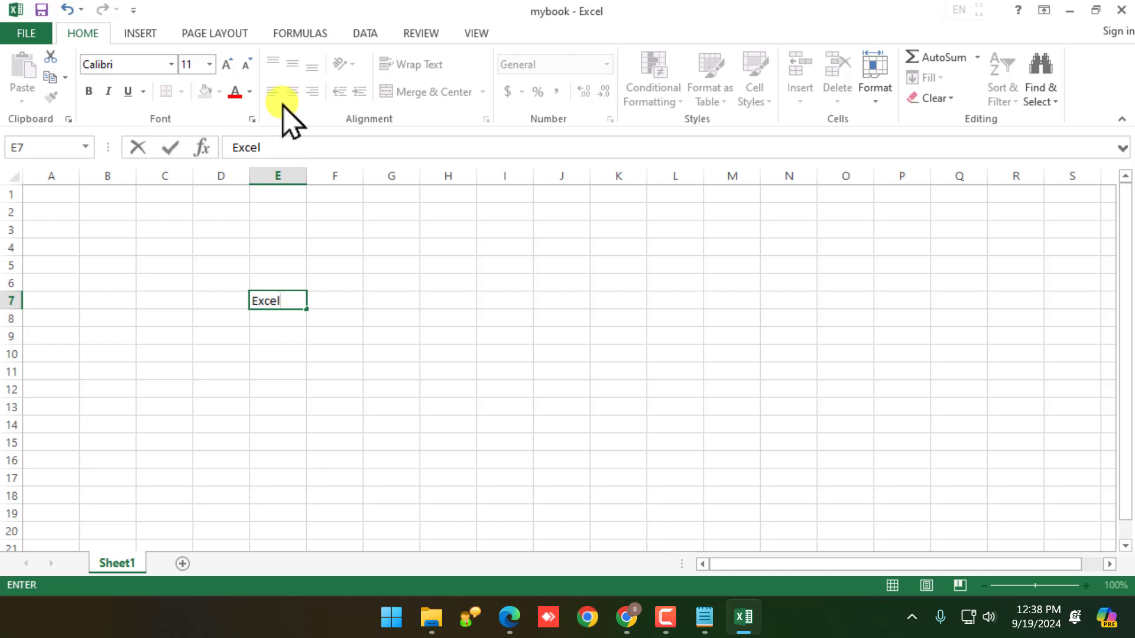
key("Return")
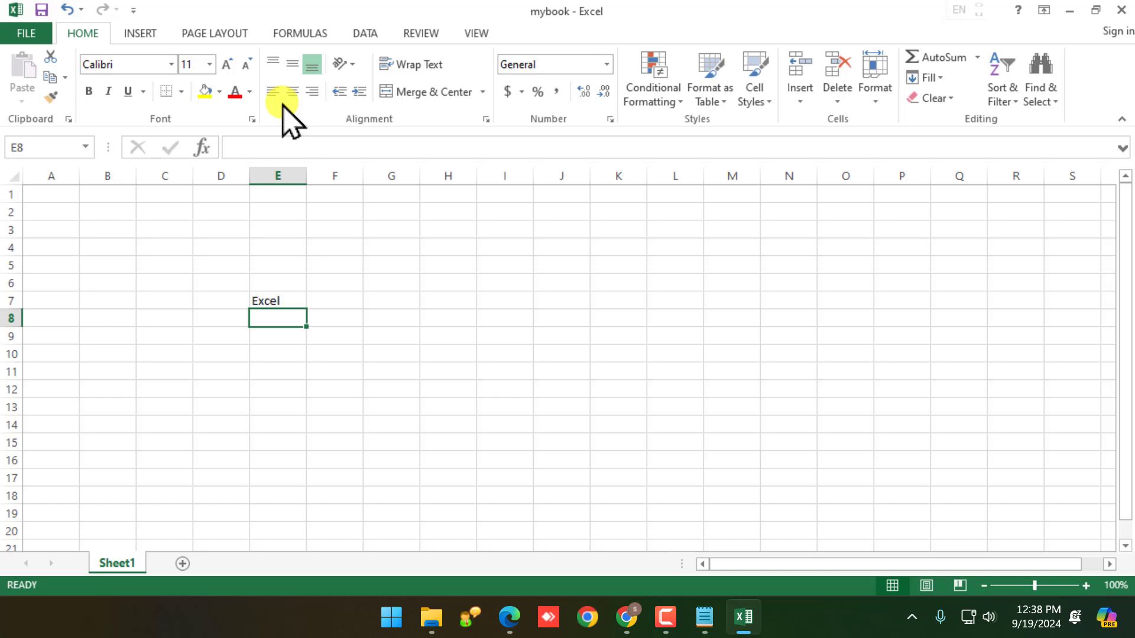
left_click(338, 300)
left_click(260, 305)
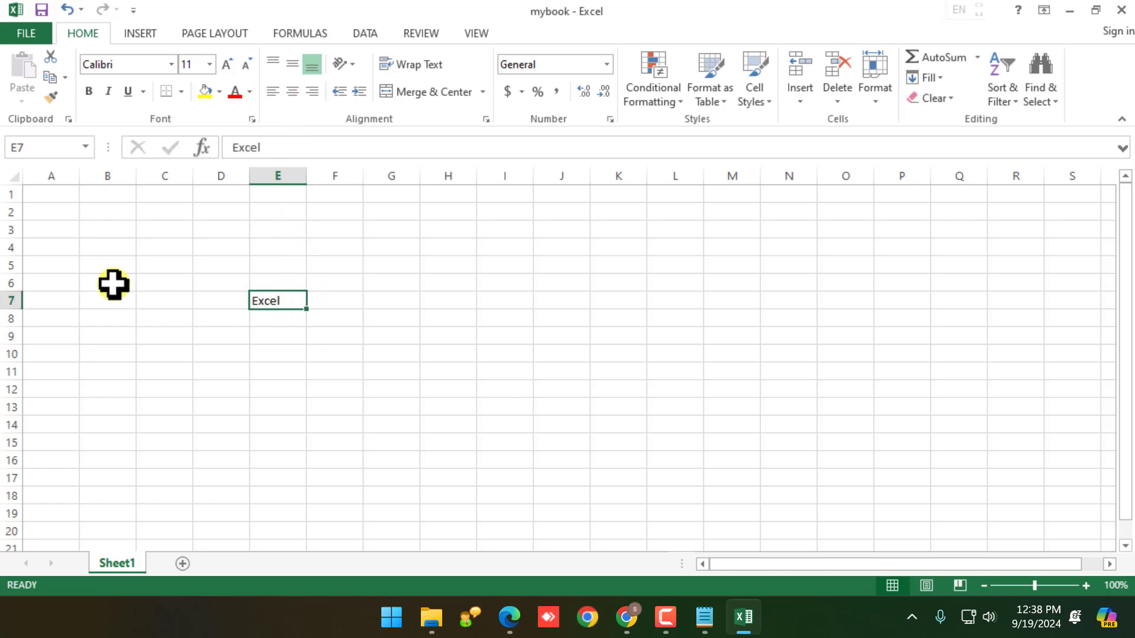
left_click(273, 377)
left_click(267, 307)
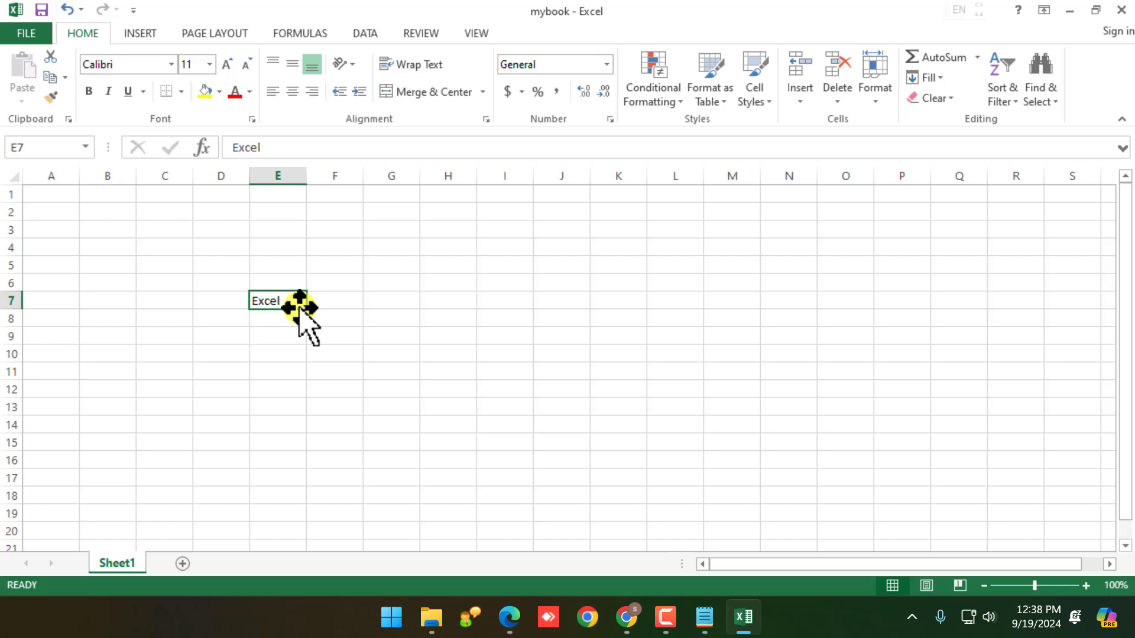
Enter 26 in D5 and 25 in D6
left_click(334, 302)
scroll(260, 279, "up", 5)
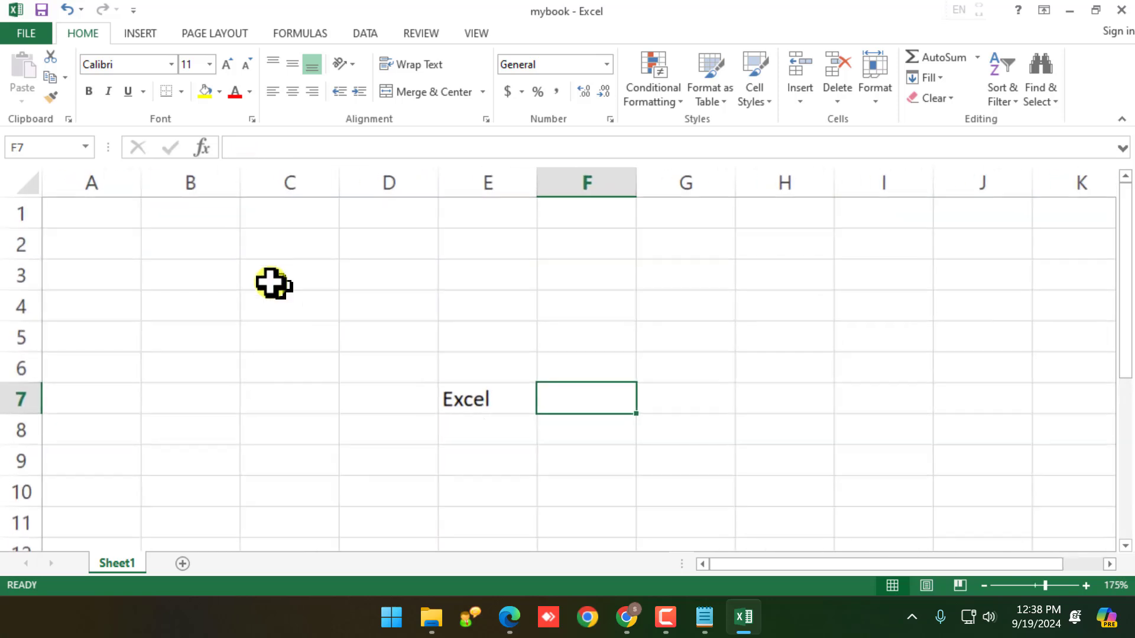
left_click(395, 324)
type("26")
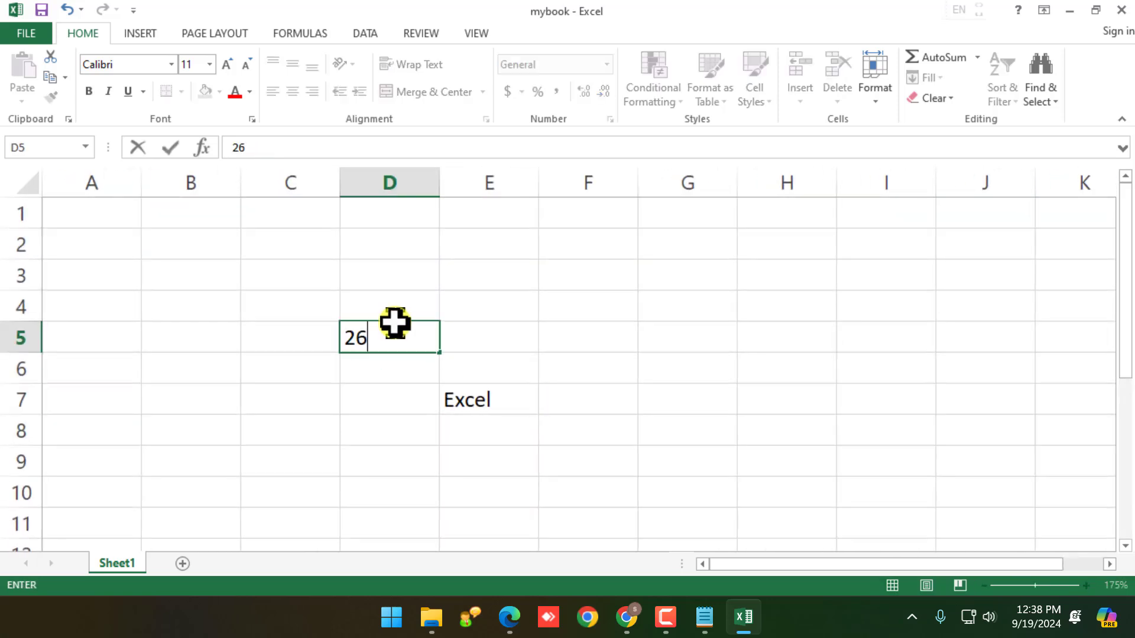
key("Return")
type("25")
key("Return")
Give D7 the formula =D5+D6 so it shows 51
type("=")
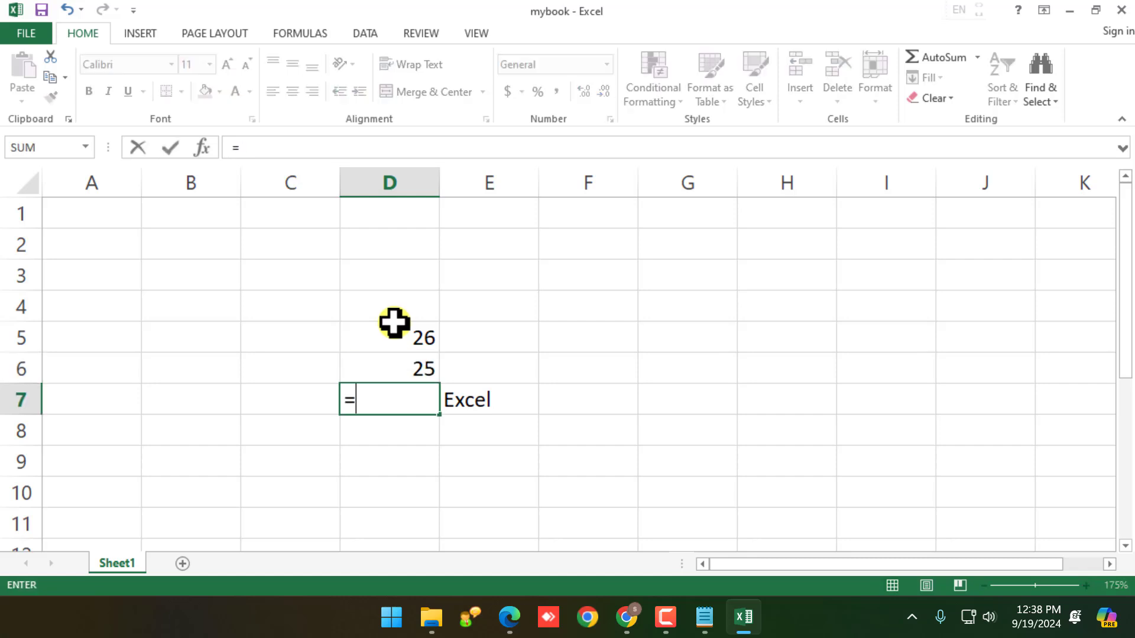
key("Up")
key("Up")
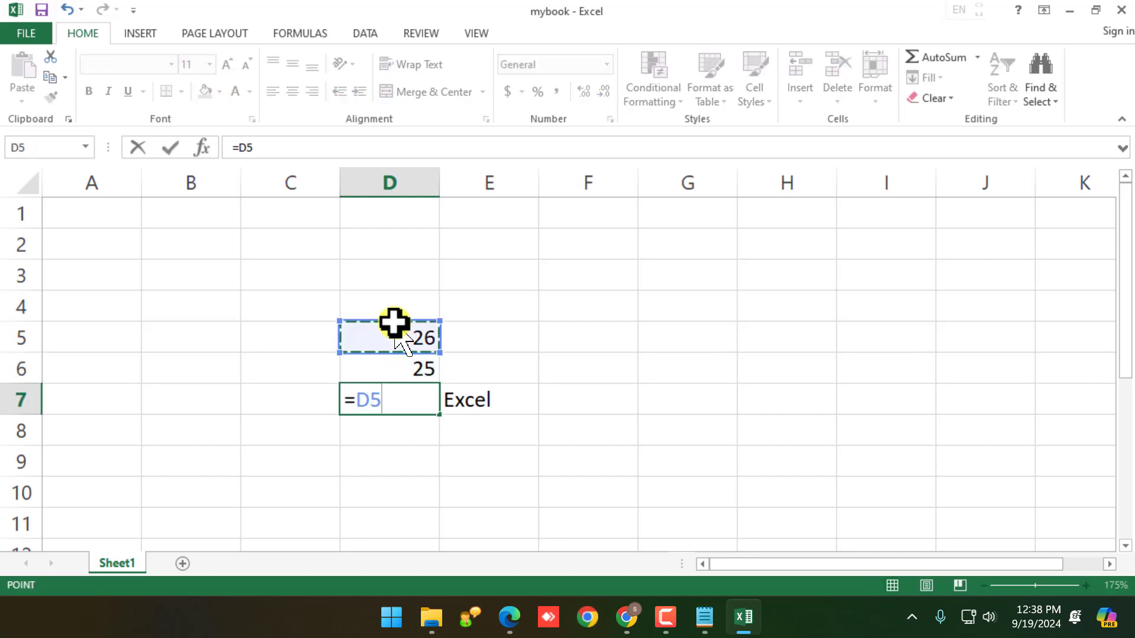
type("+")
key("Up")
key("Return")
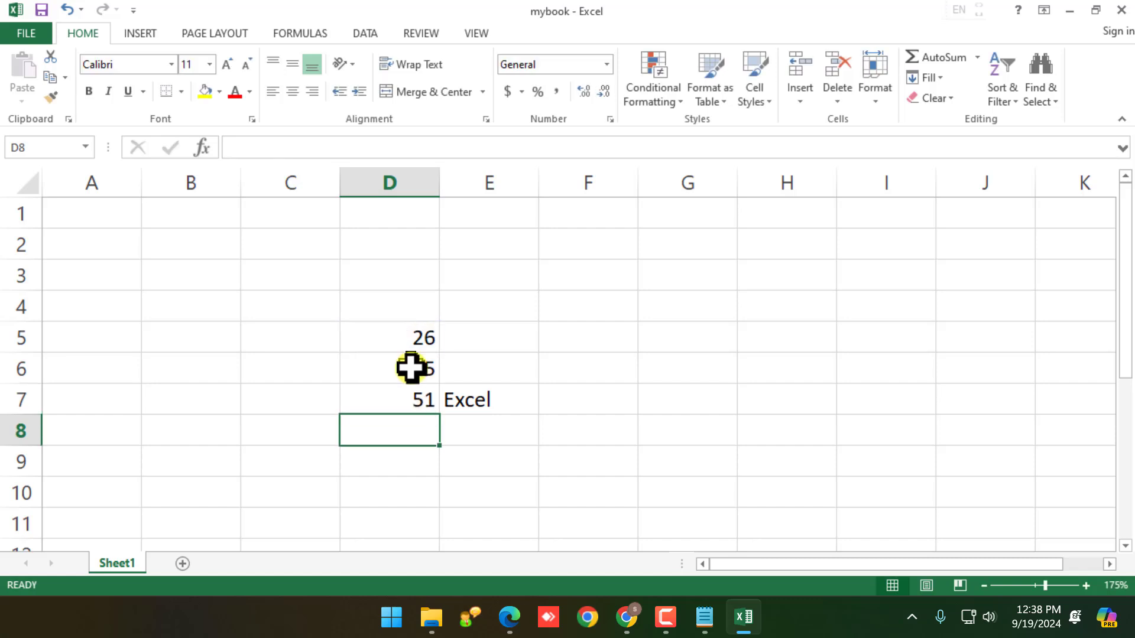
left_click(424, 407)
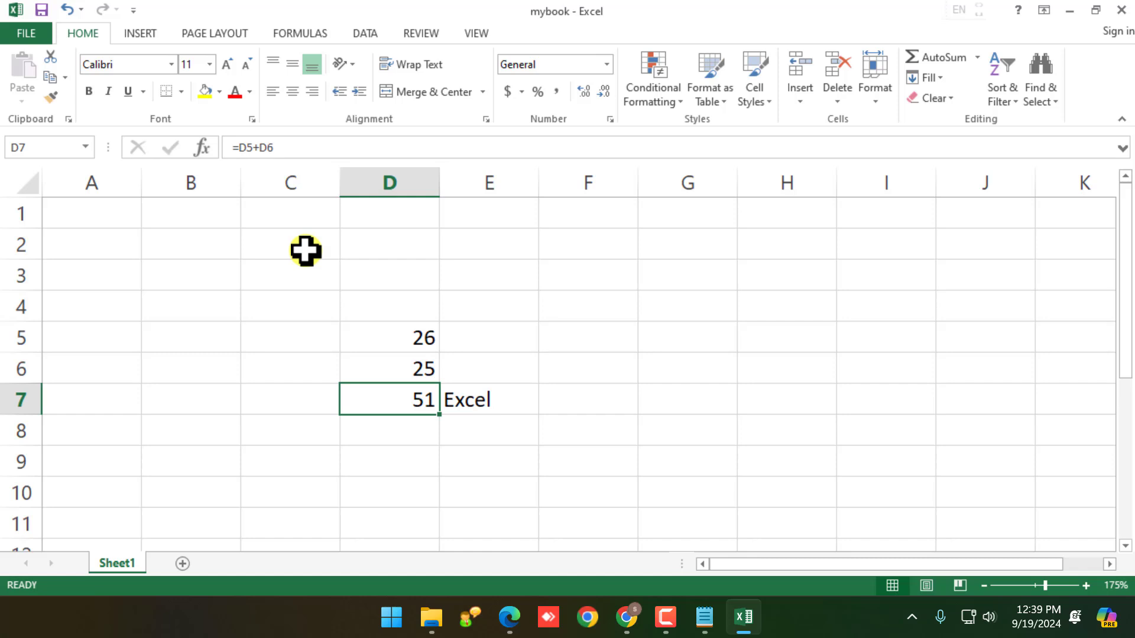
Commit the =D5+D6 sum in D7 so it displays 51
left_click(331, 391)
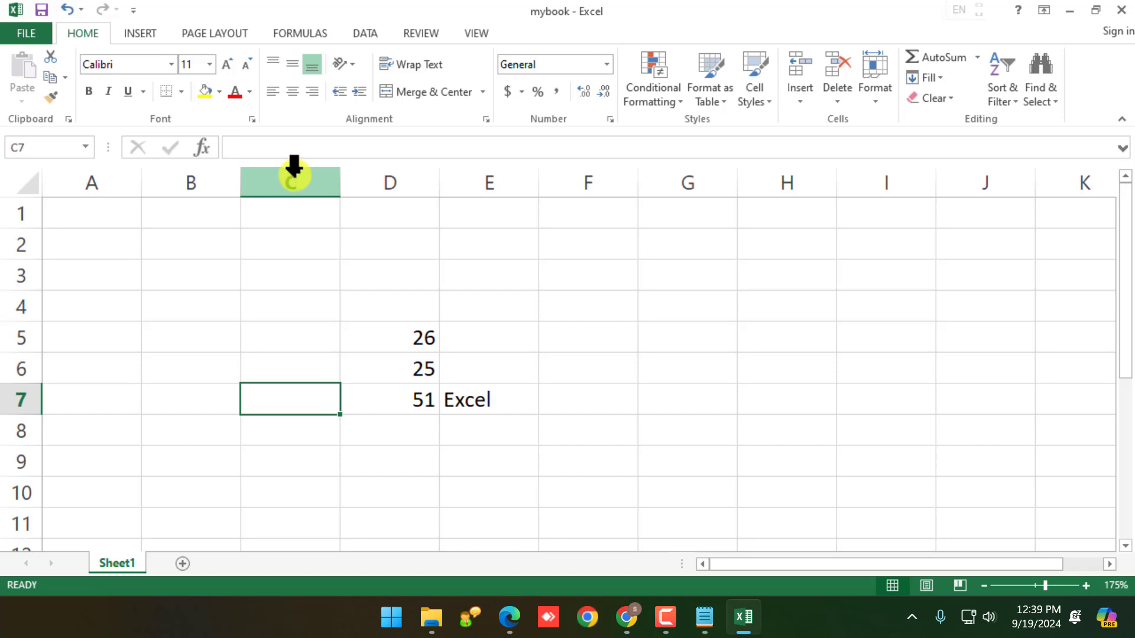
left_click(436, 405)
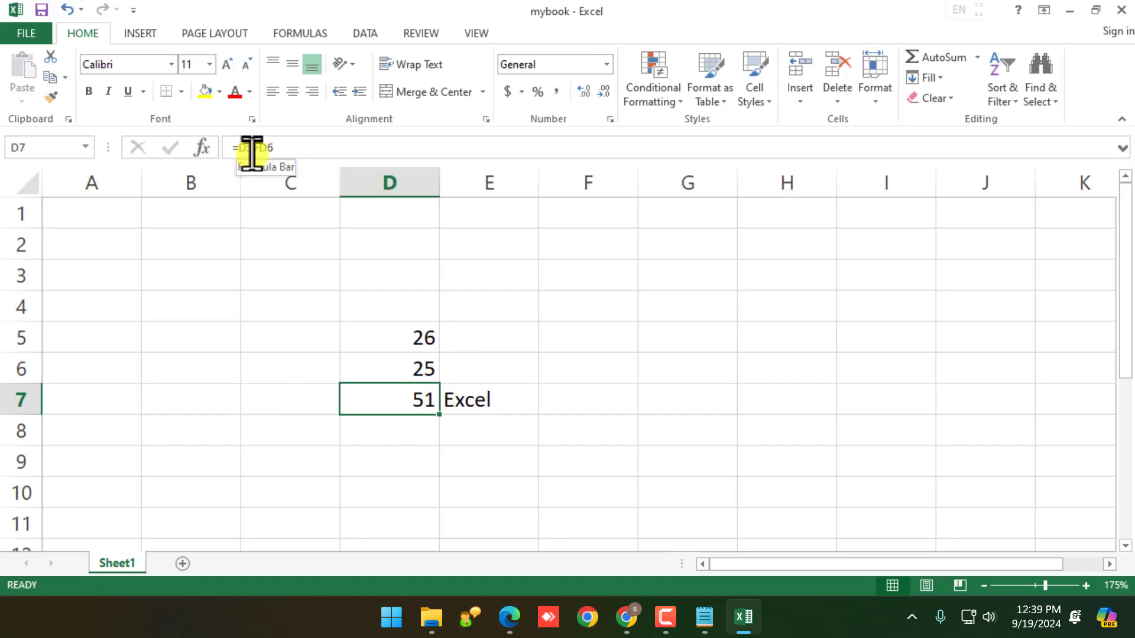
left_click(272, 148)
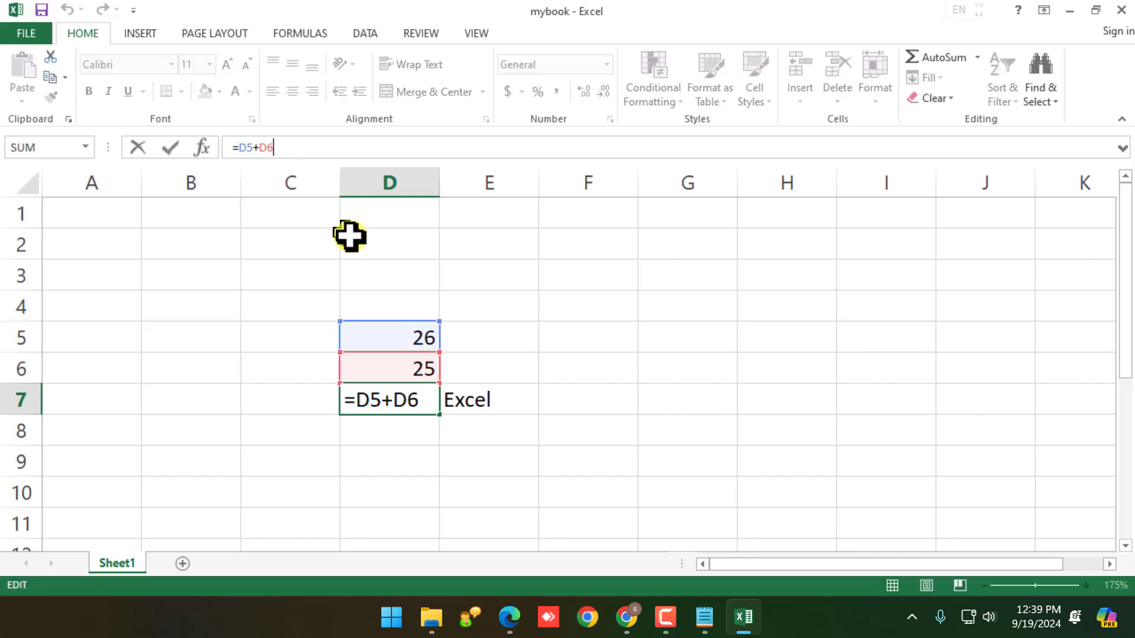
left_click(476, 400)
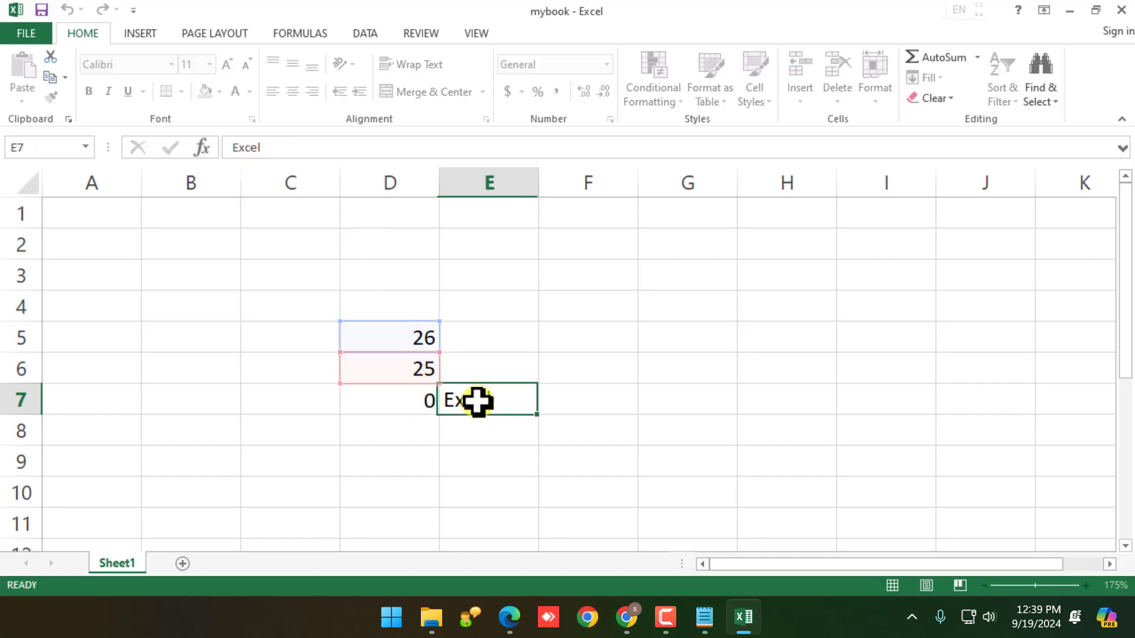
Change E7 to 'Excel Sheet' and widen column E to fit it
left_click(269, 145)
type("Sheet")
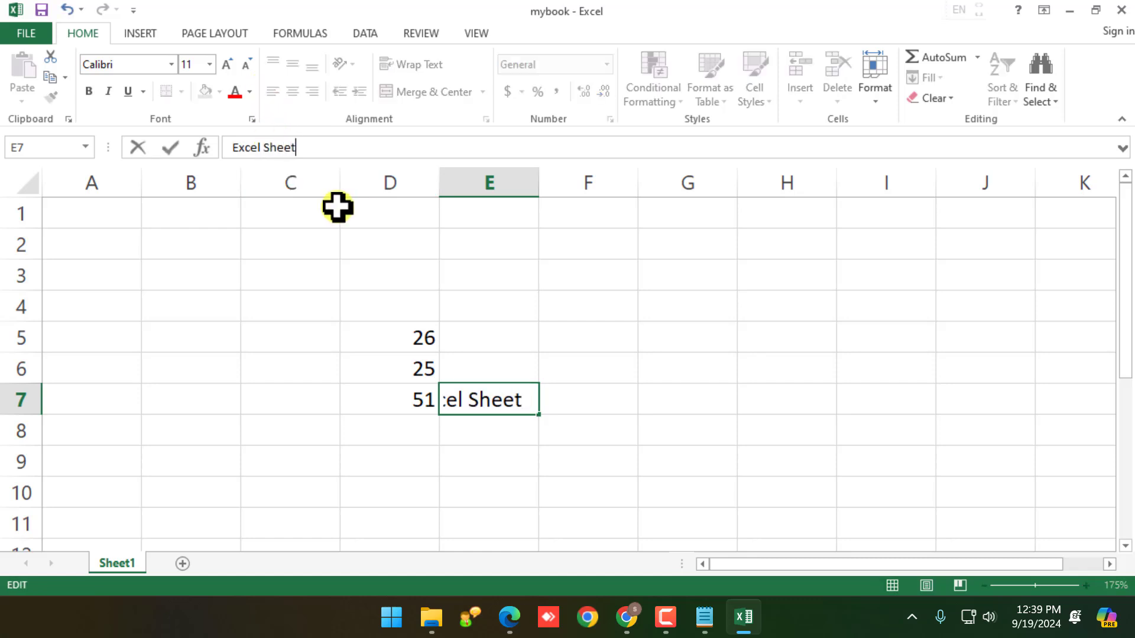
key("Return")
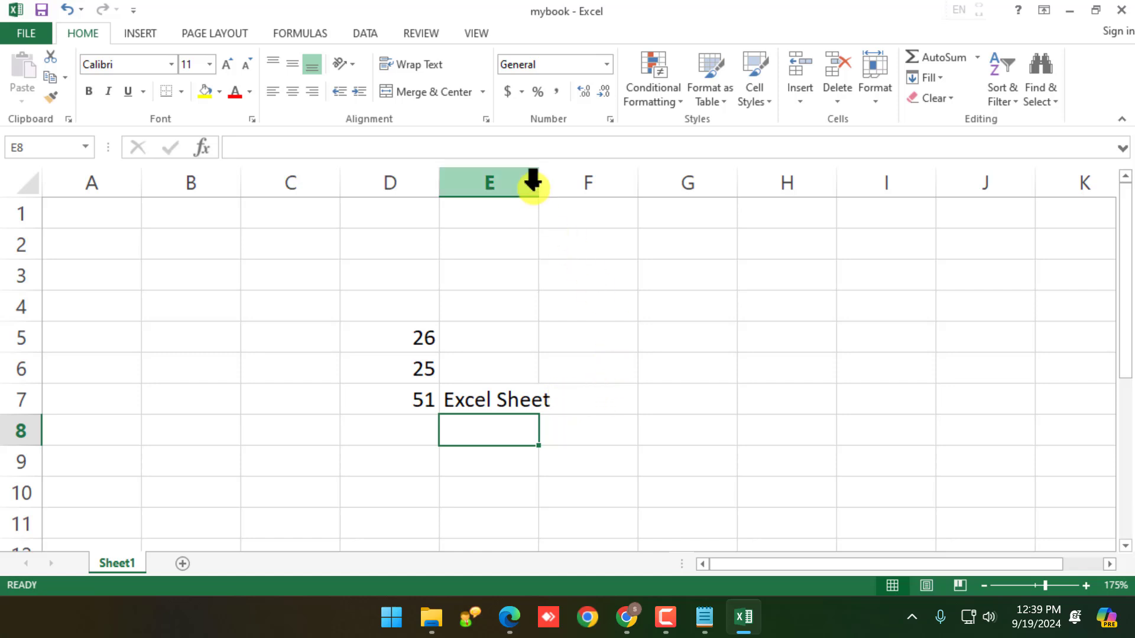
left_click_drag(540, 182, 579, 185)
Shorten E7 back to Excel and recheck D7's formula
left_click(499, 400)
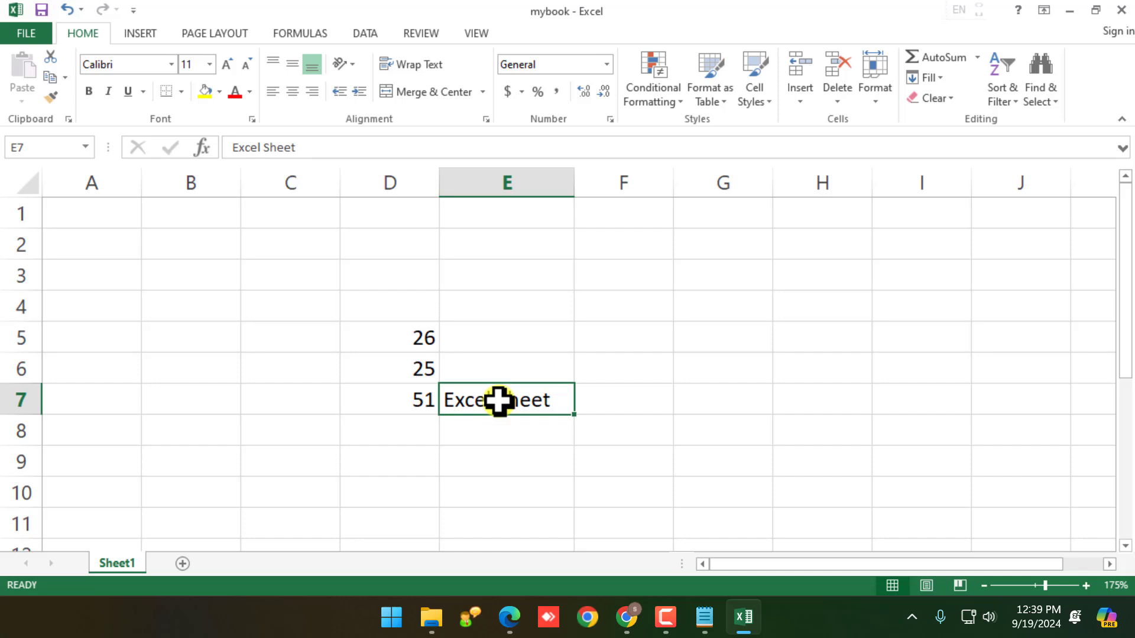
left_click(339, 148)
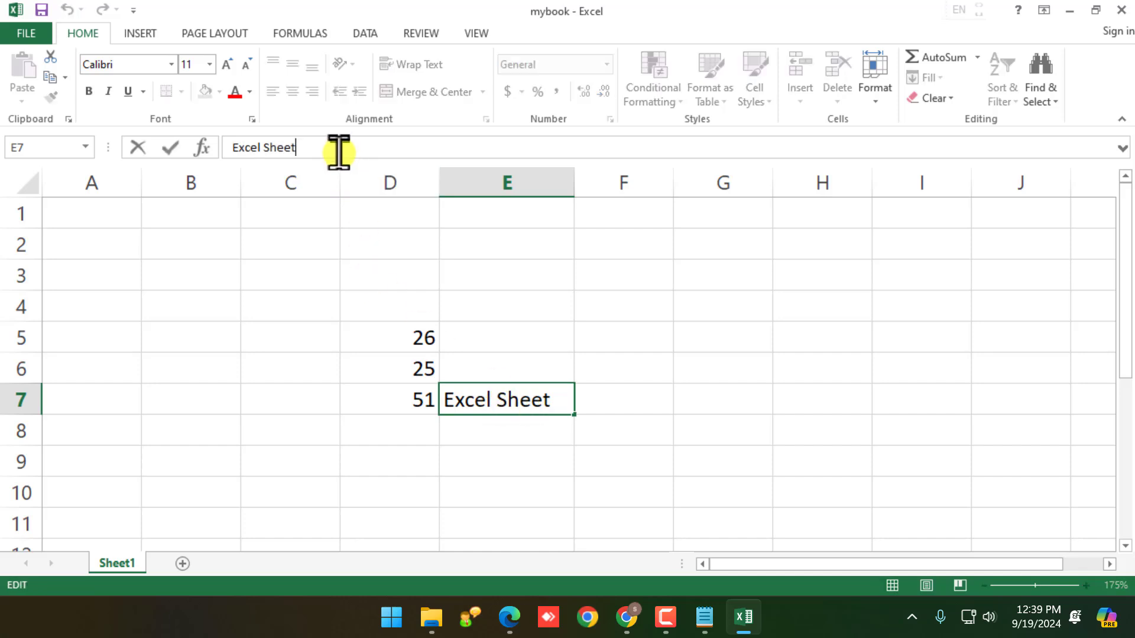
key("BackSpace")
key("BackSpace")
key("BackSpace")
key("BackSpace")
key("BackSpace")
key("BackSpace")
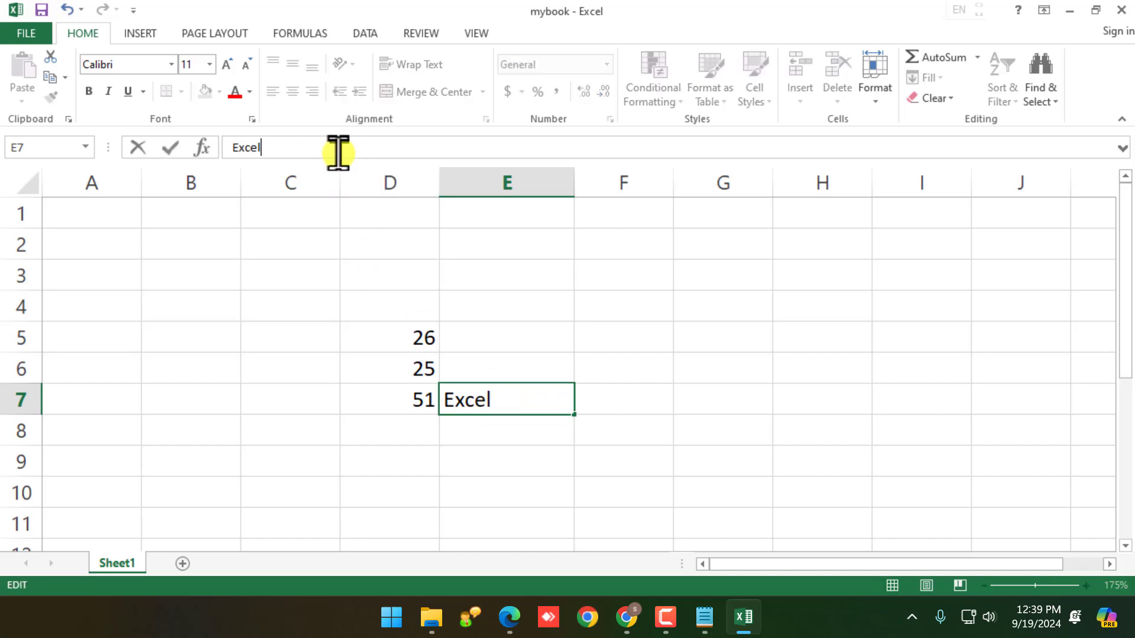
key("Return")
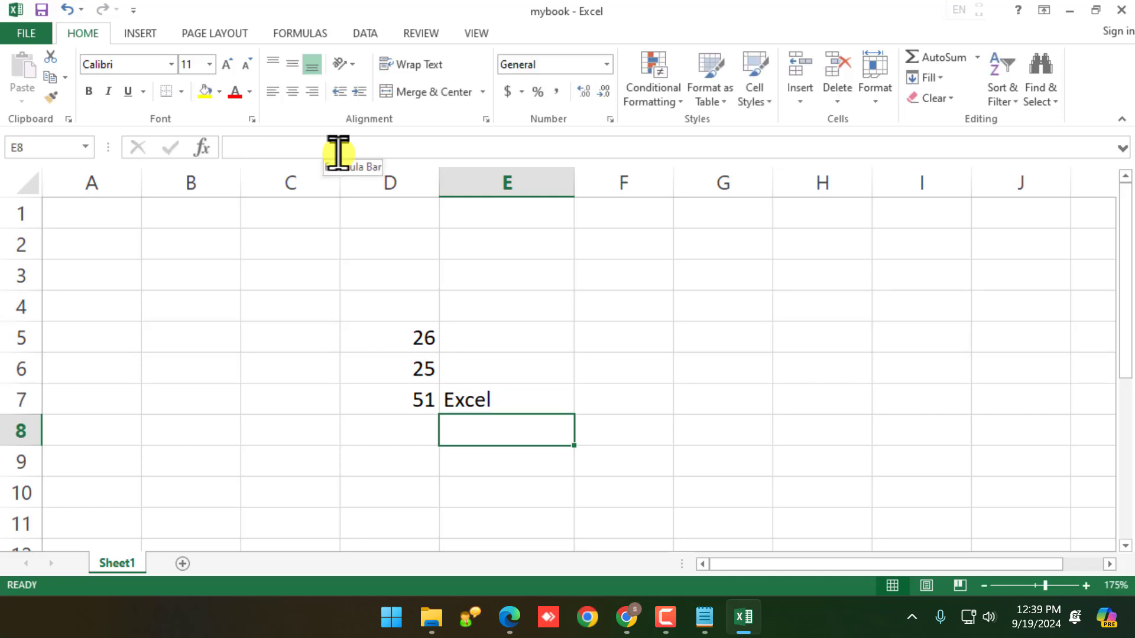
left_click(514, 407)
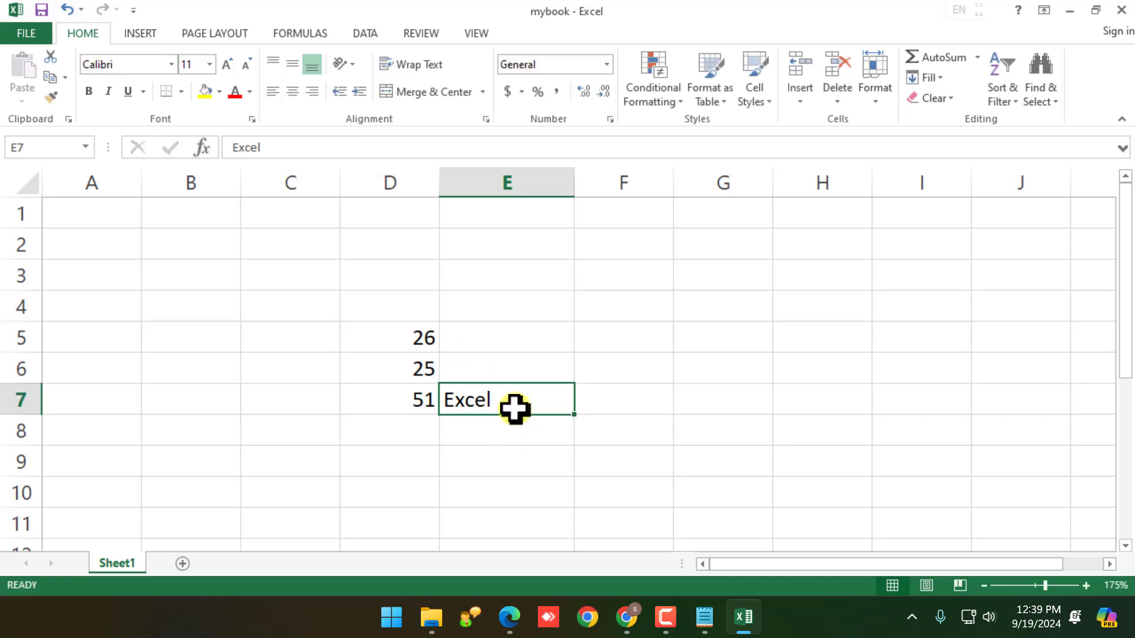
left_click(423, 398)
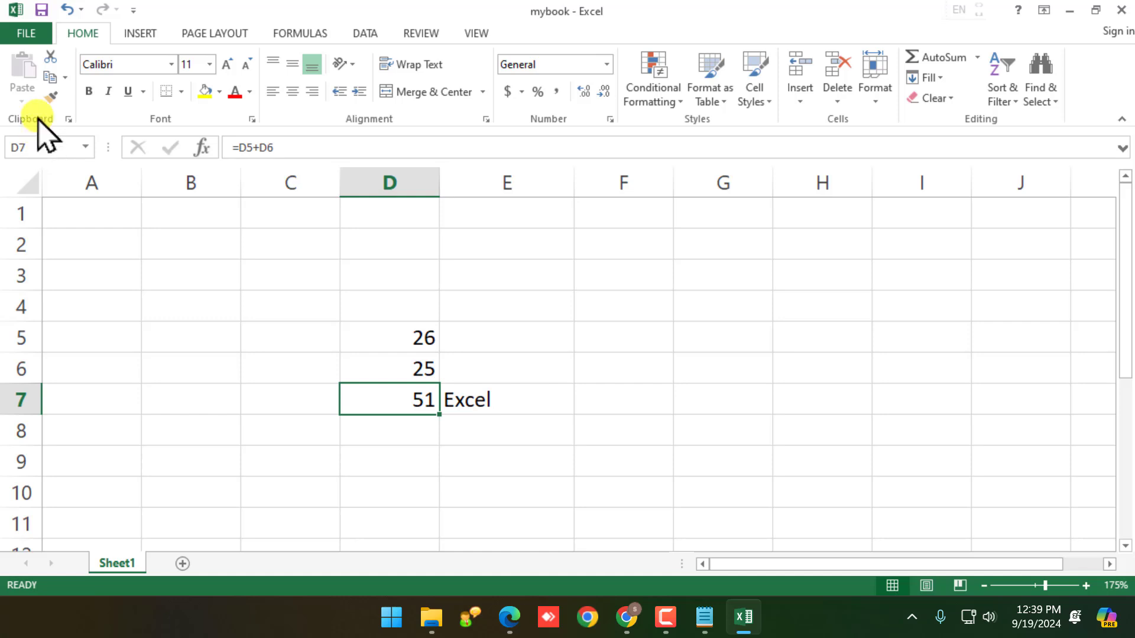
left_click(324, 300)
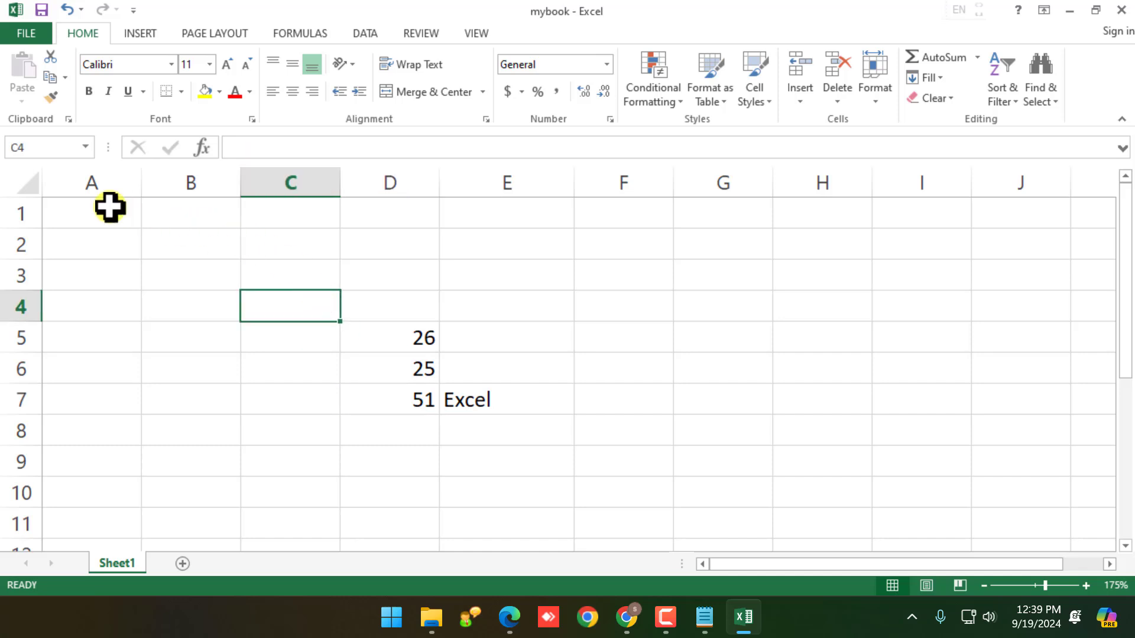
left_click(94, 174)
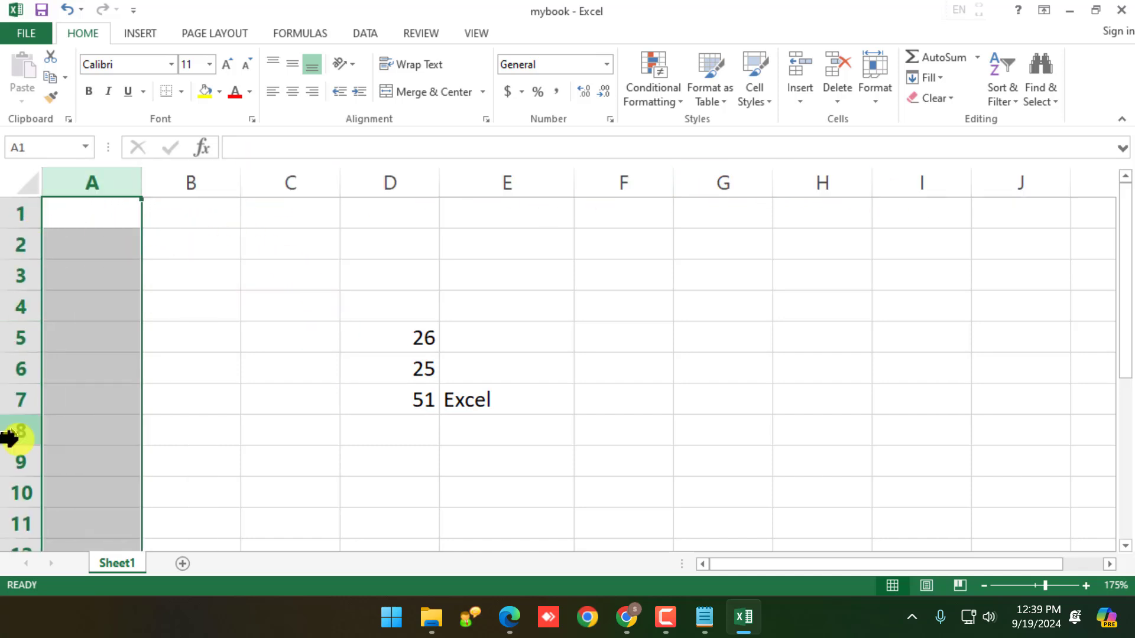
left_click(253, 418)
left_click(110, 176)
left_click(212, 184)
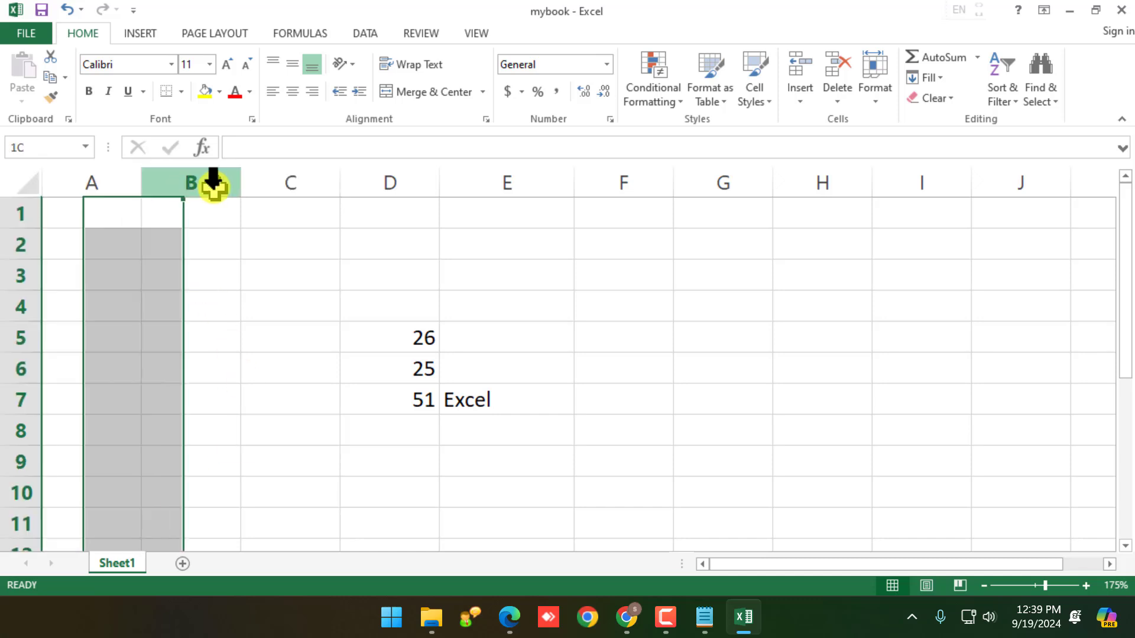
left_click(557, 171)
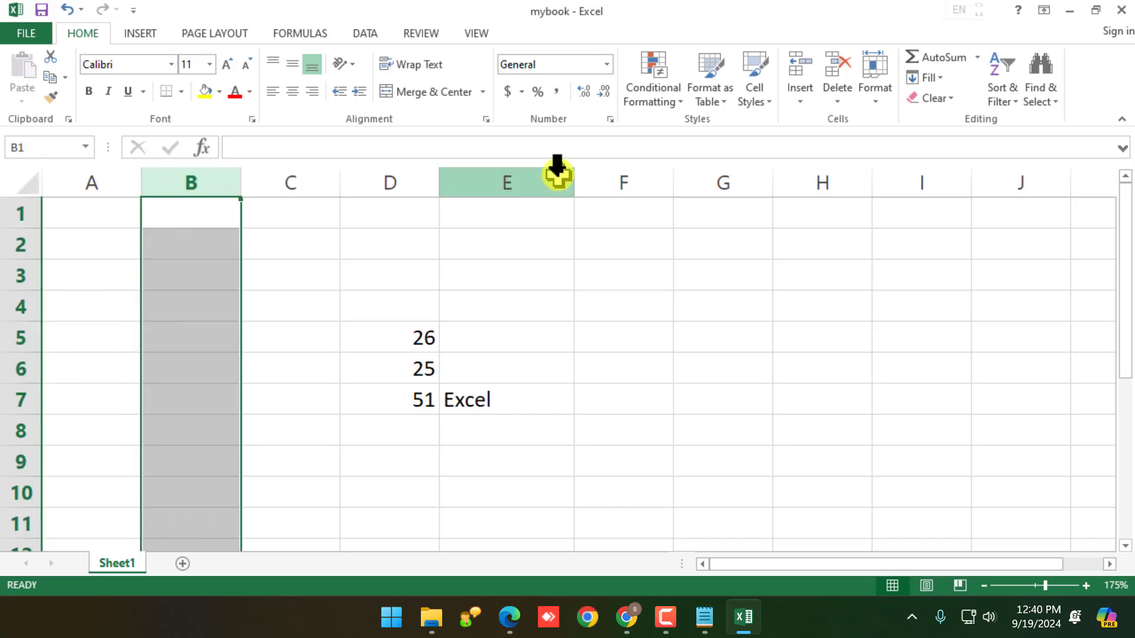
left_click(24, 216)
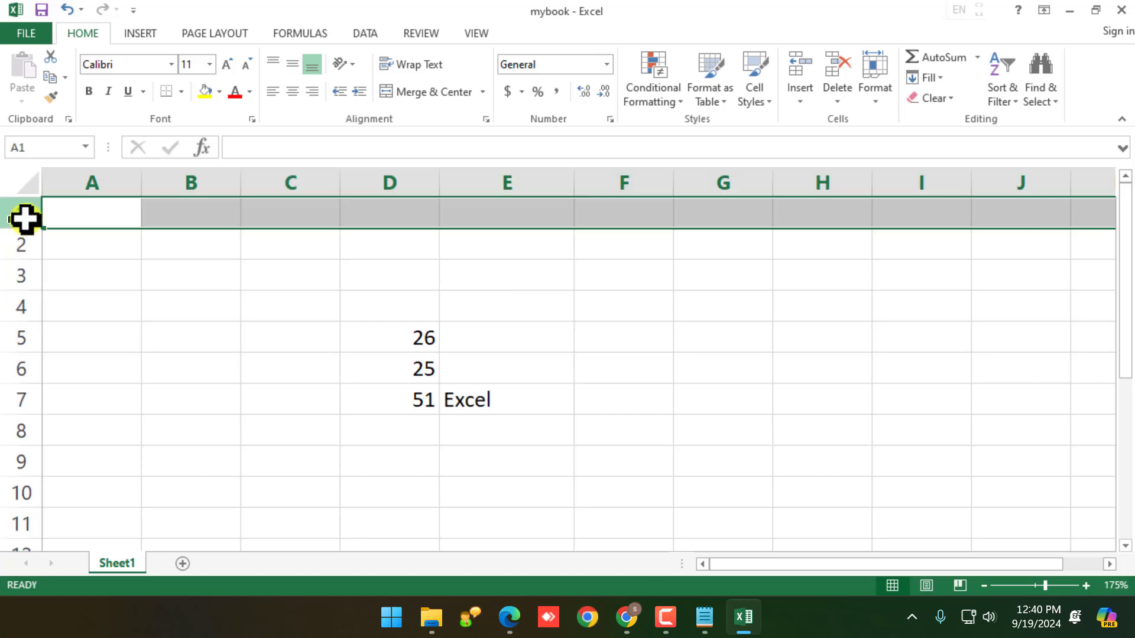
left_click(12, 248)
left_click(263, 331)
left_click(286, 274)
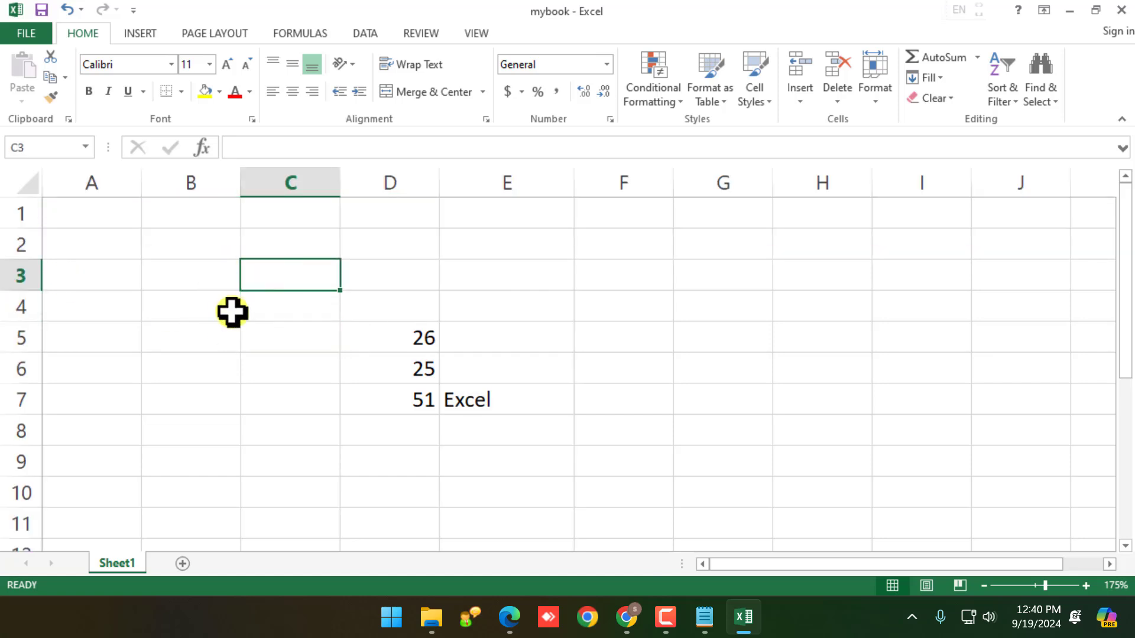
left_click(184, 288)
left_click(91, 288)
left_click(84, 340)
left_click(90, 367)
left_click(166, 402)
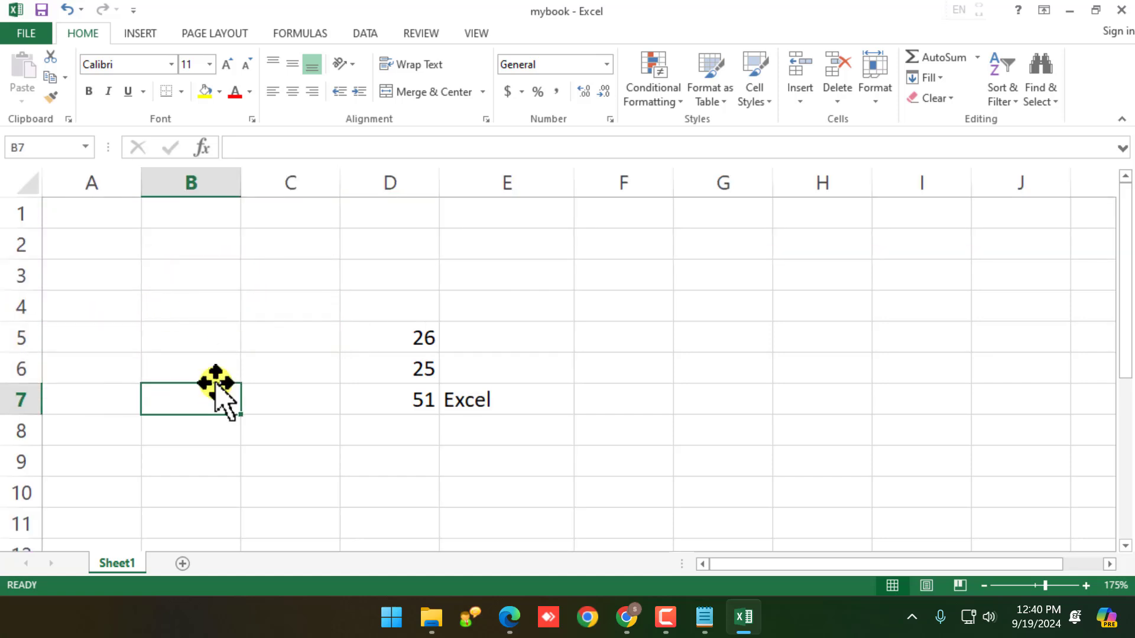
left_click(266, 372)
left_click(307, 393)
left_click(304, 337)
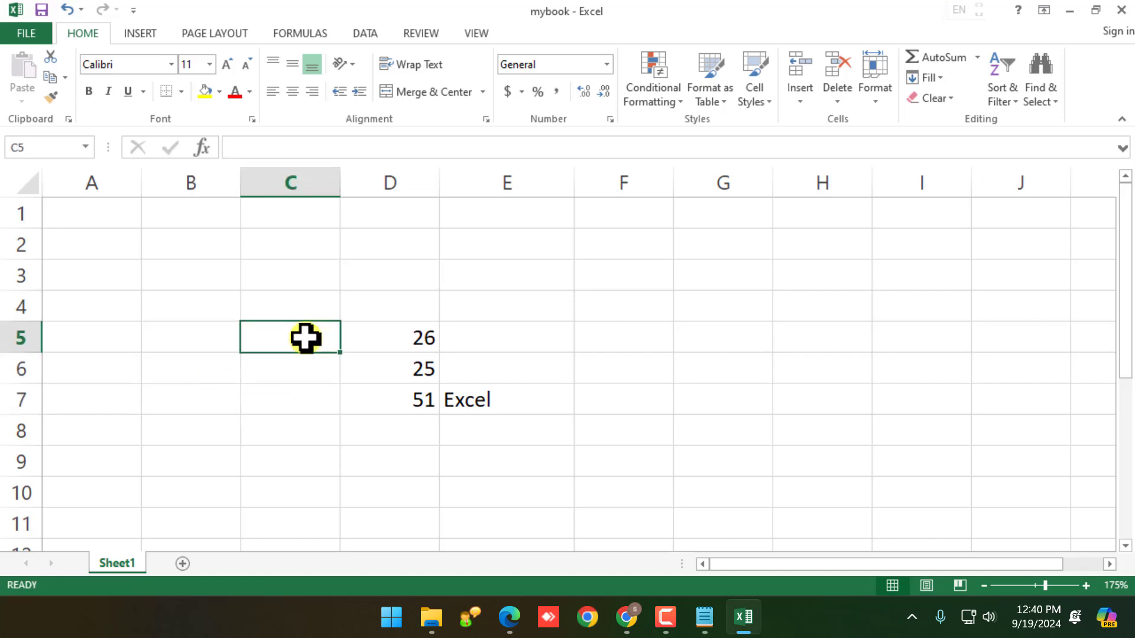
left_click(313, 308)
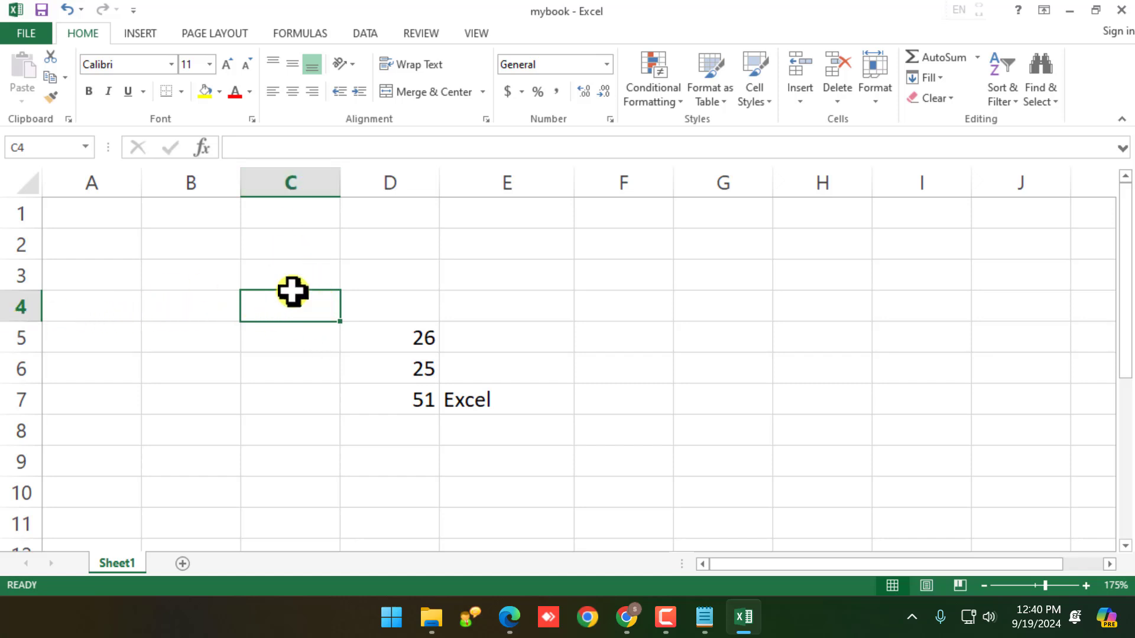
left_click(619, 335)
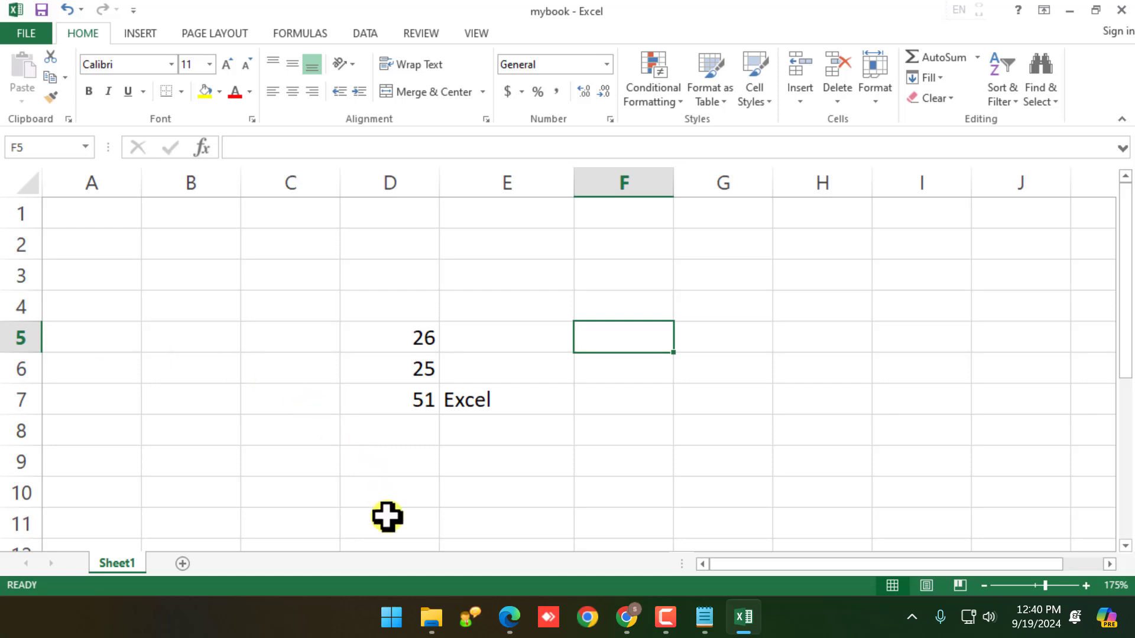
left_click(299, 522)
scroll(300, 515, "down", 2)
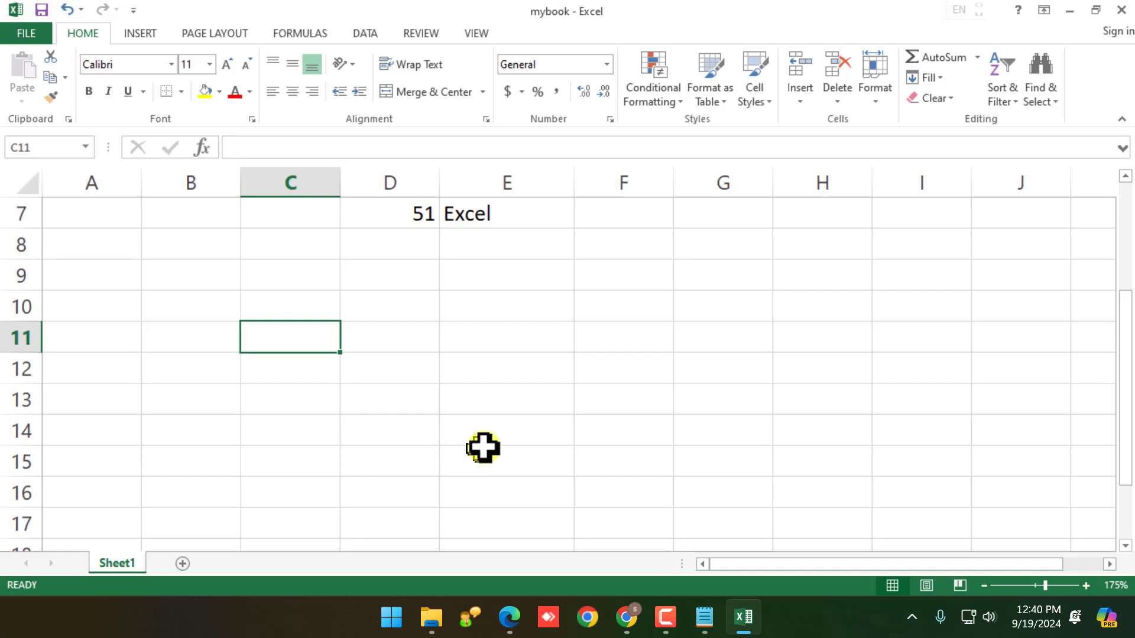
left_click(854, 300)
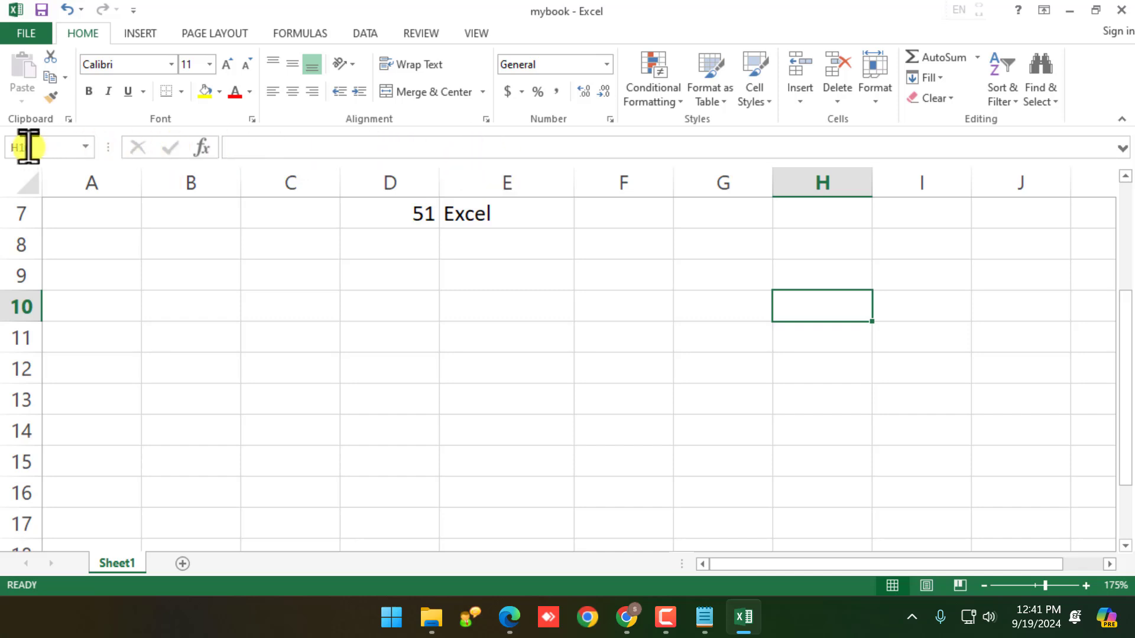
Turn the Formula Bar off on the VIEW tab, then turn it back on
left_click(476, 33)
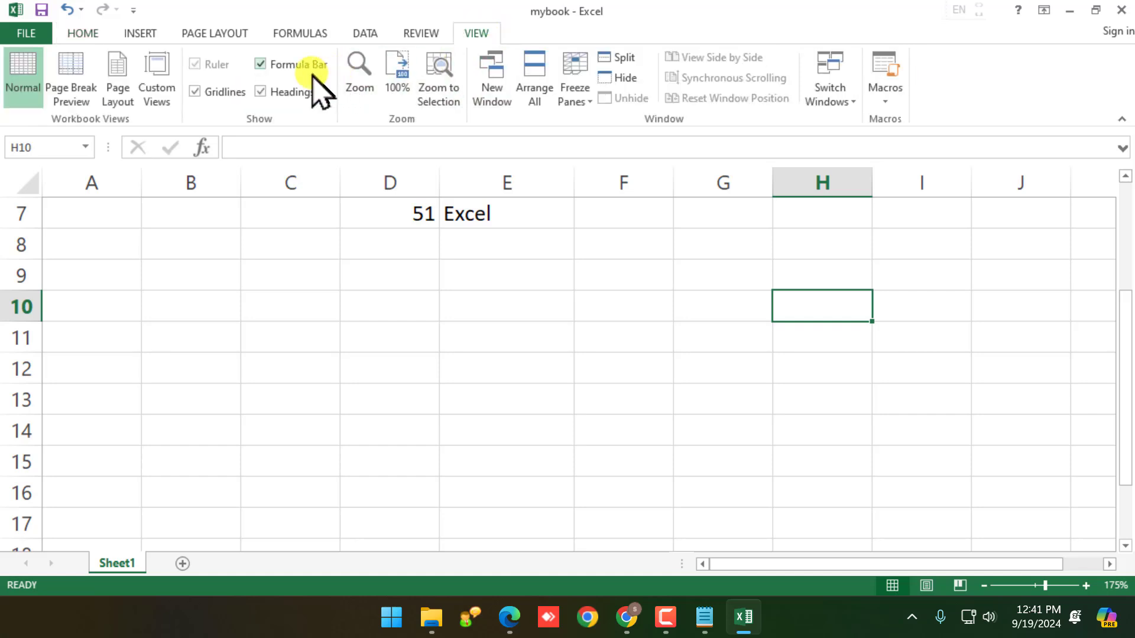
left_click(291, 66)
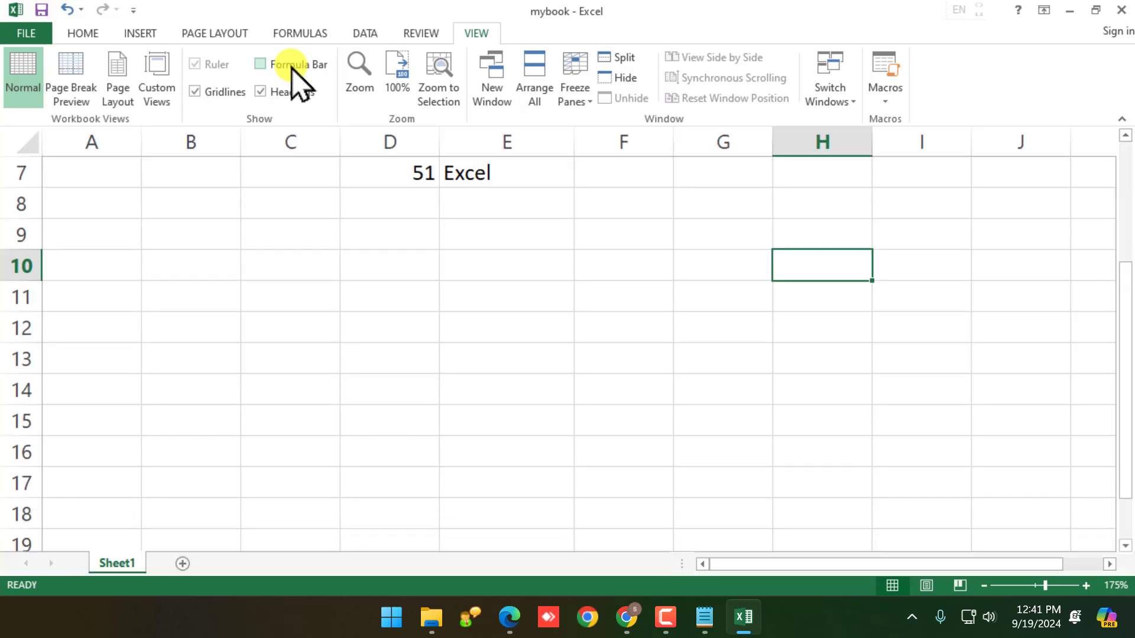
left_click(291, 65)
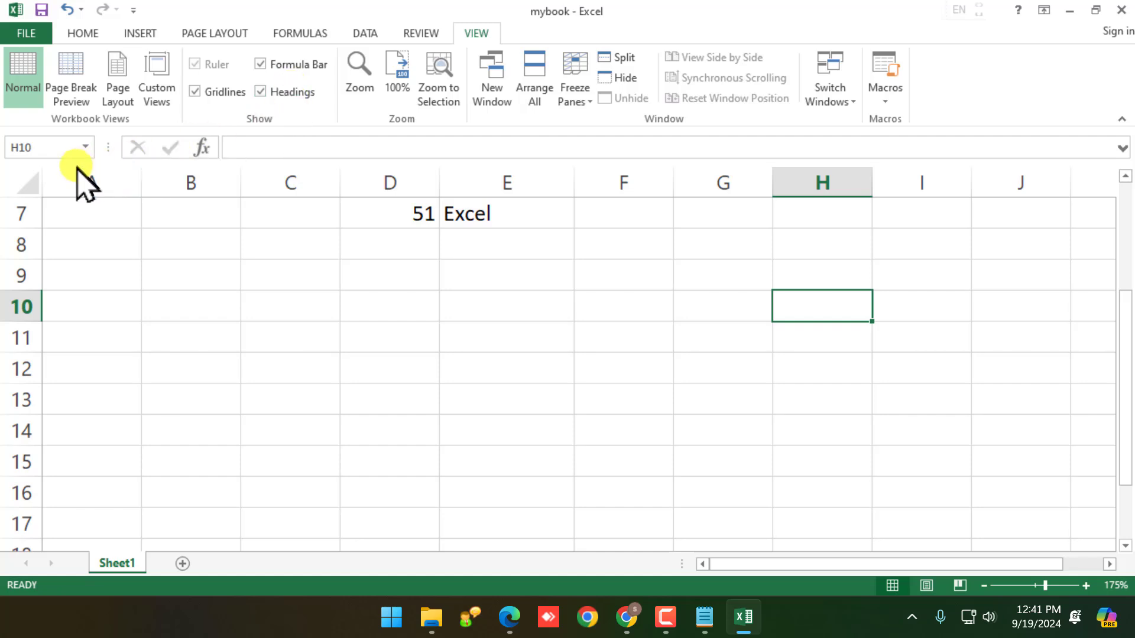
left_click(305, 97)
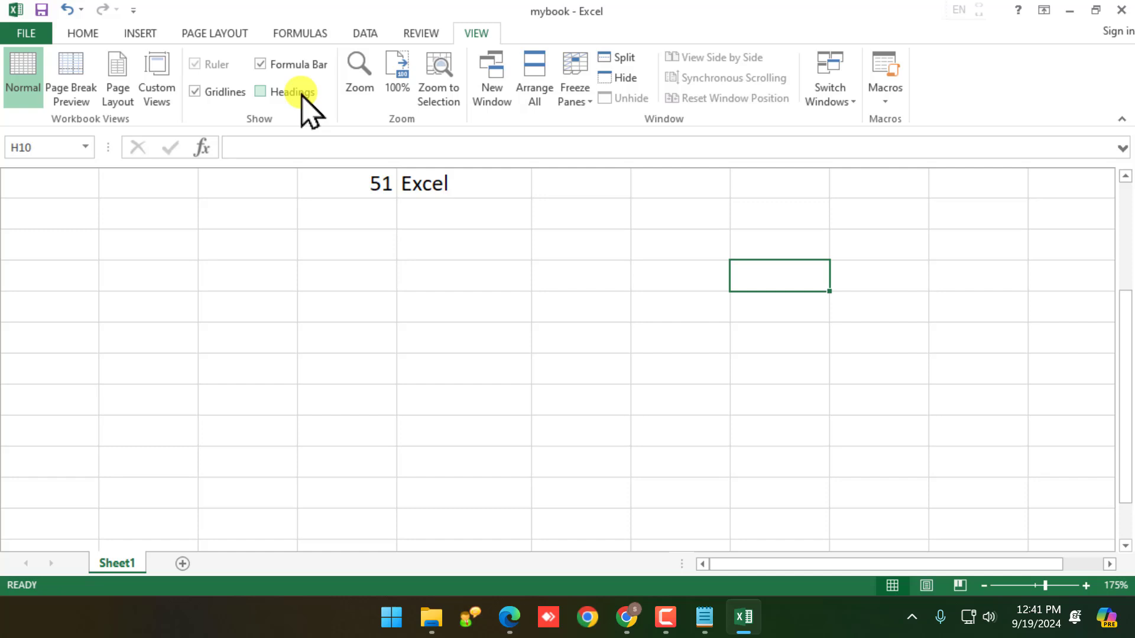
left_click(334, 334)
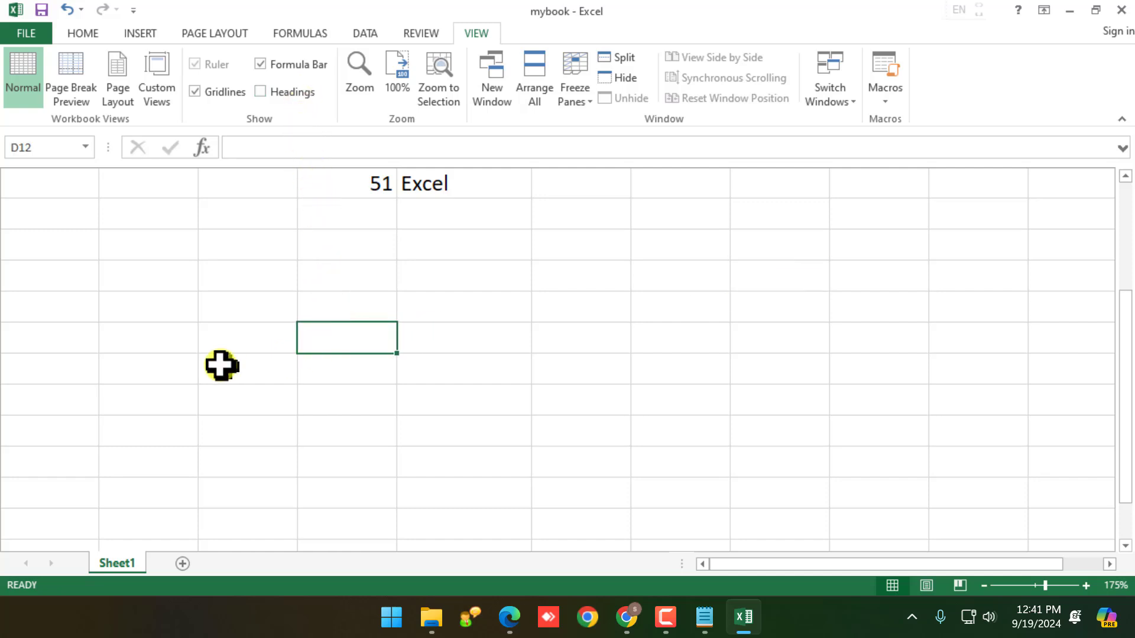
left_click(189, 369)
left_click(221, 408)
left_click(370, 414)
left_click(372, 375)
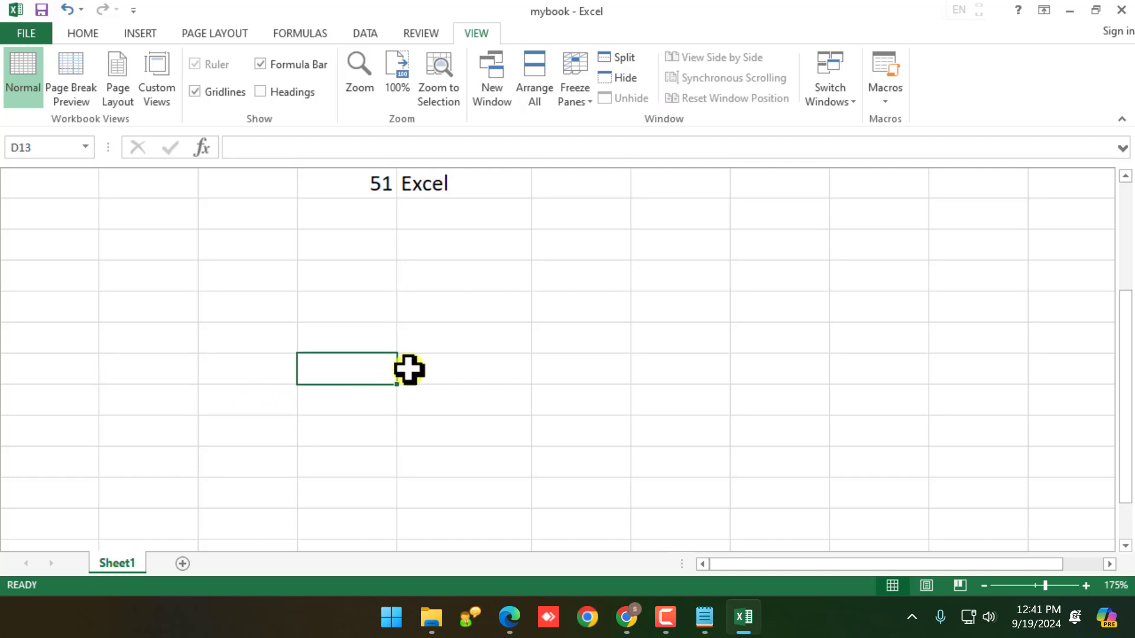
left_click(412, 369)
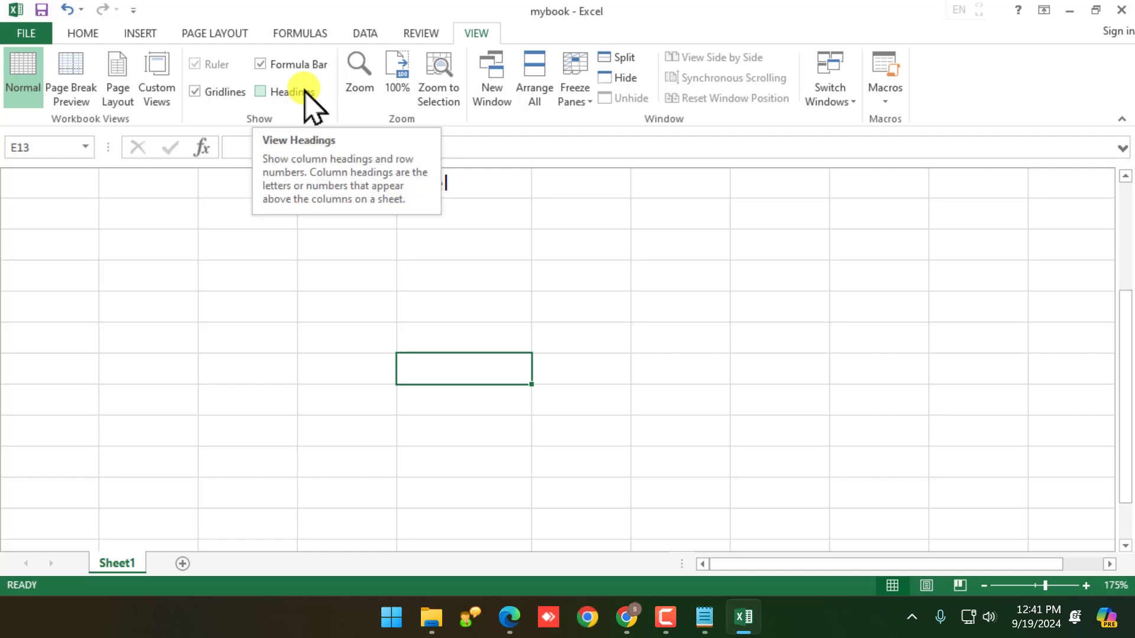
left_click(312, 105)
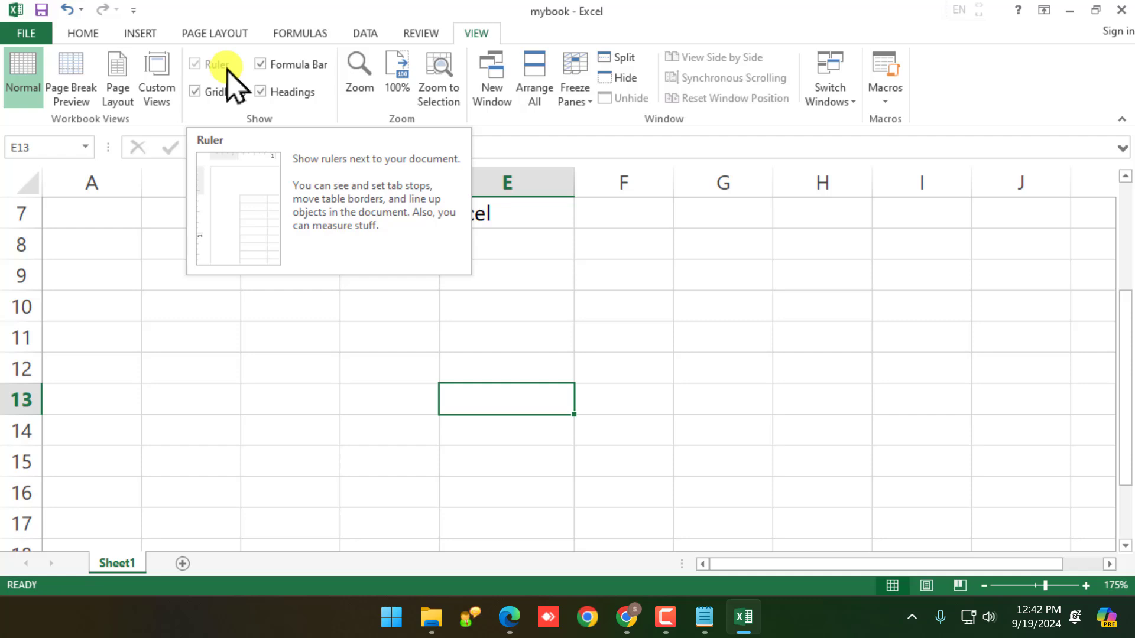
left_click(307, 334)
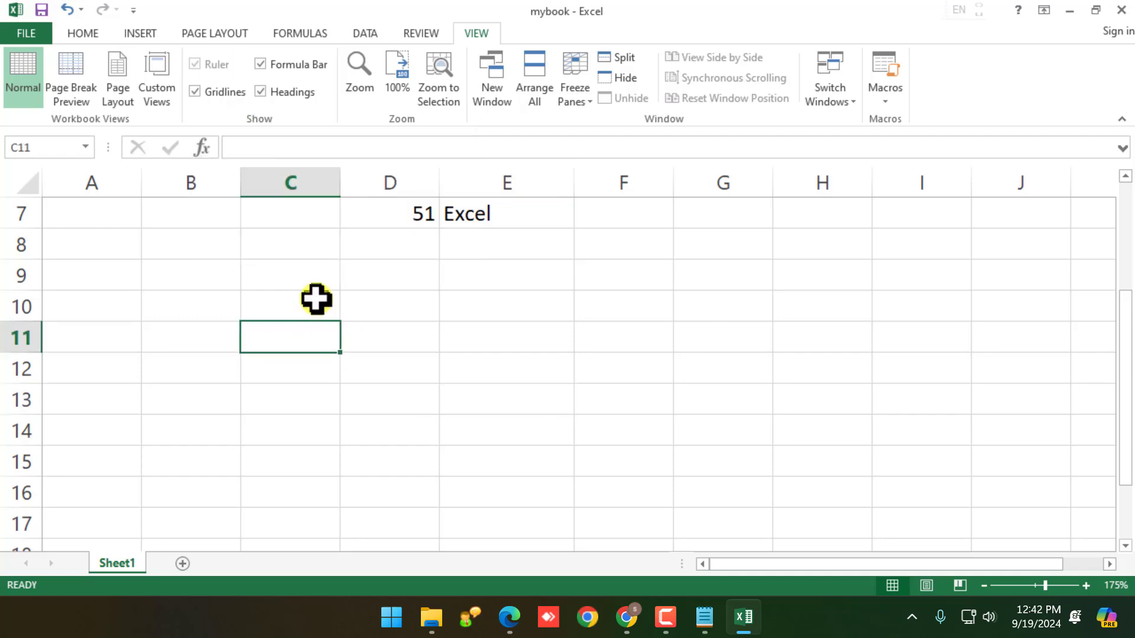
left_click(296, 93)
left_click(295, 93)
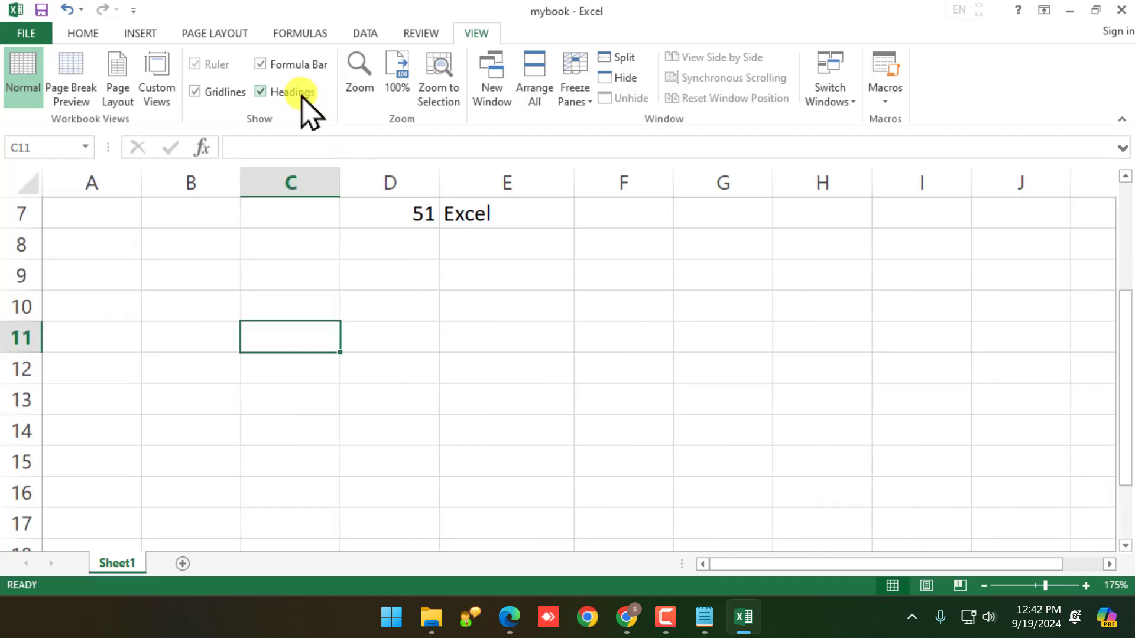
left_click(512, 373)
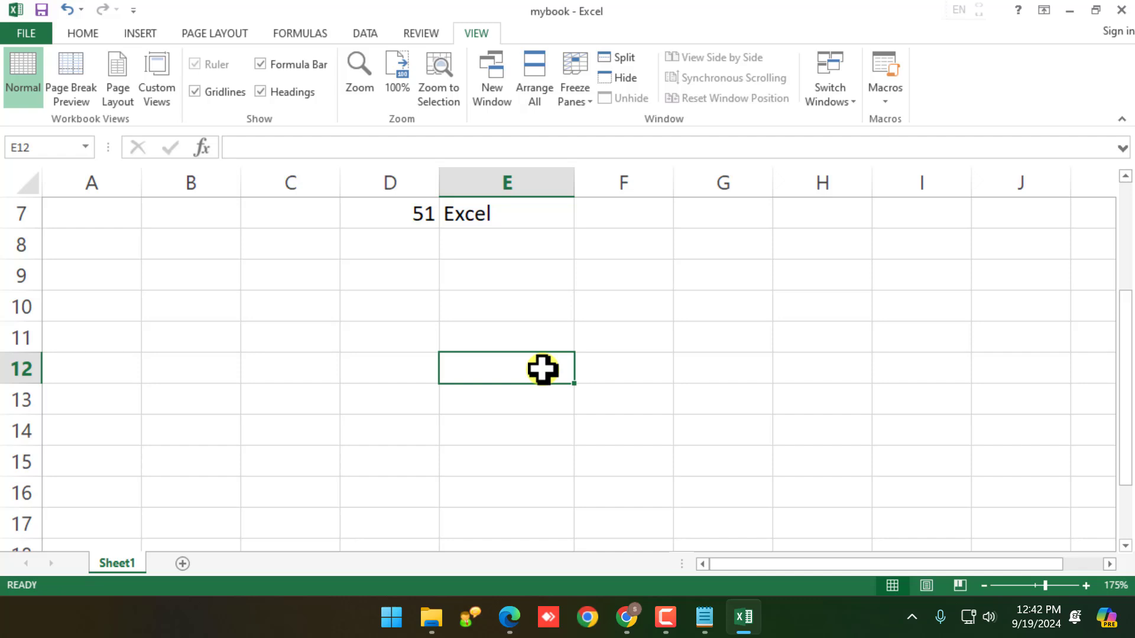
left_click(385, 377)
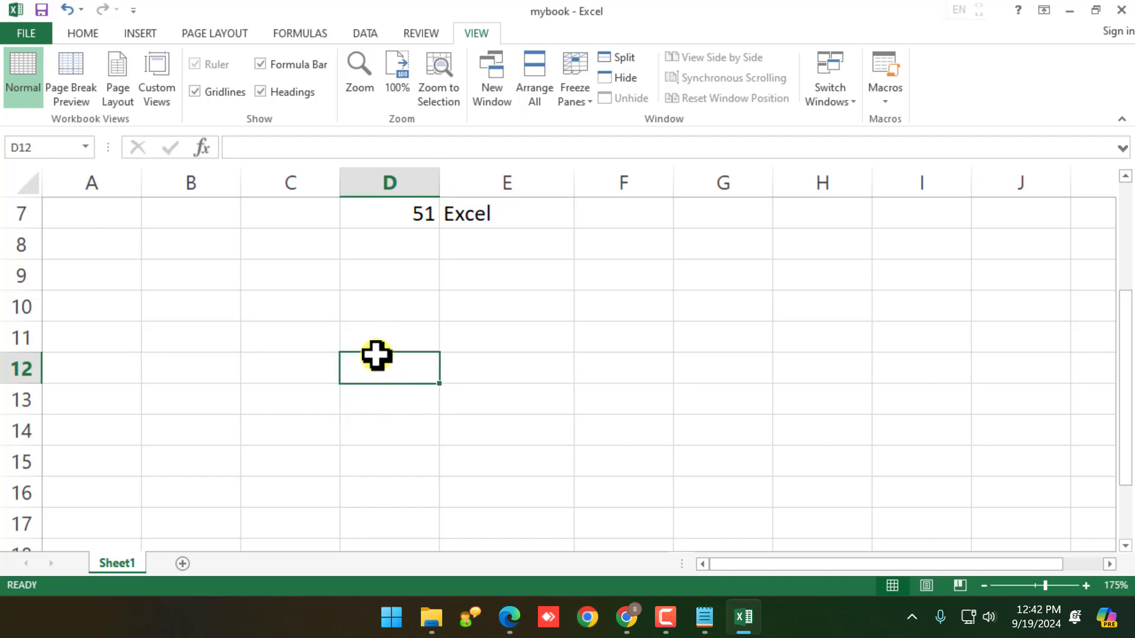
left_click(230, 91)
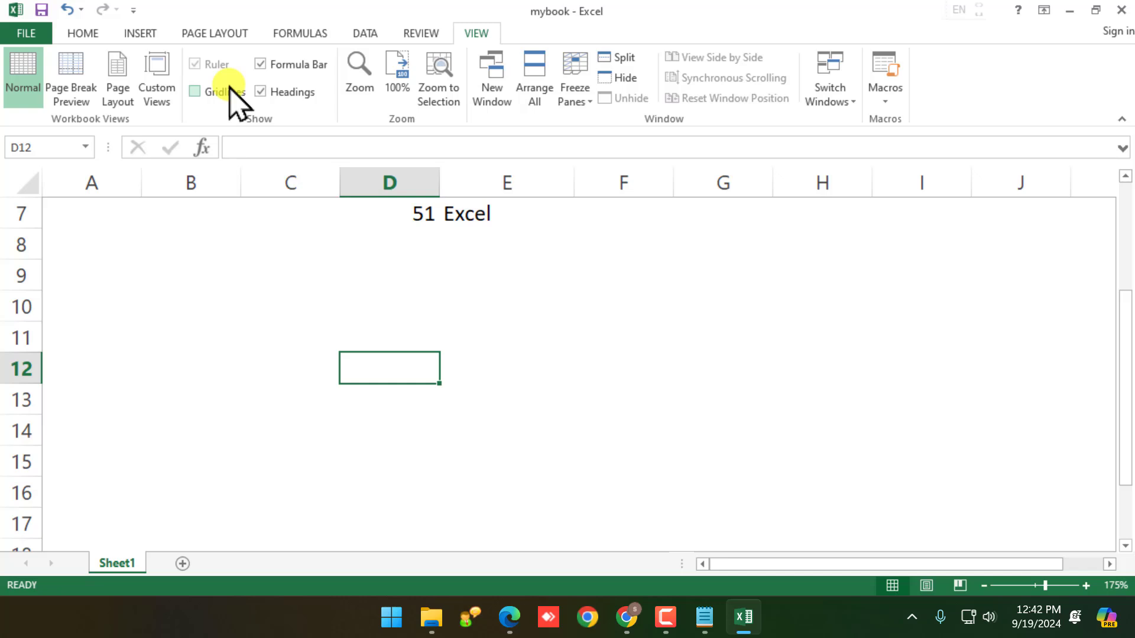
left_click(313, 94)
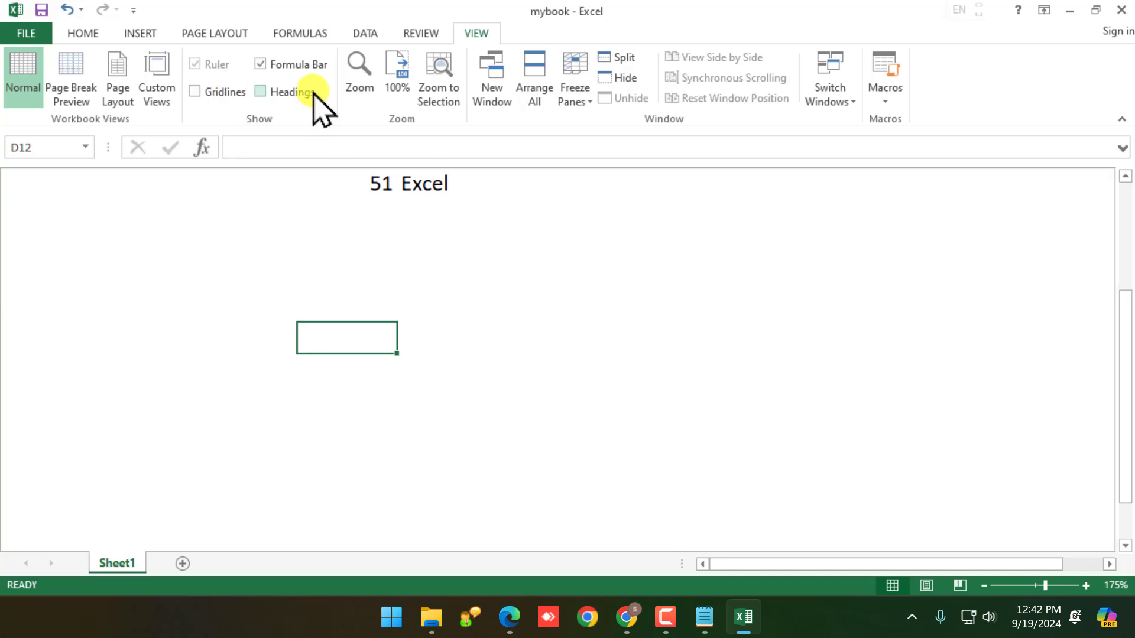
left_click(313, 94)
left_click(218, 93)
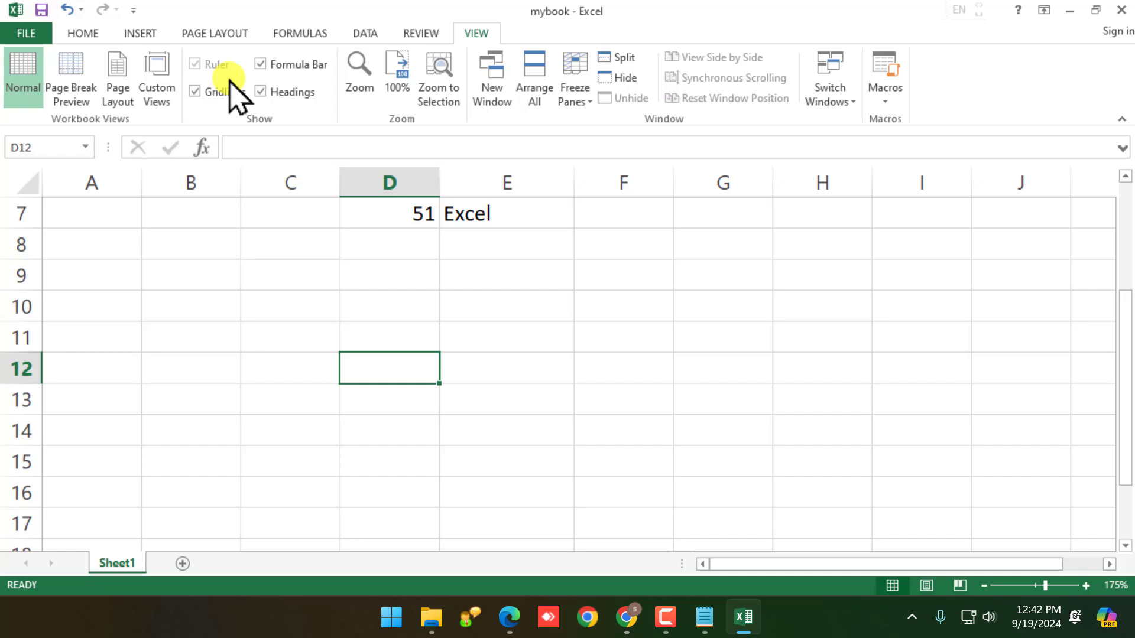
Set the sheet zoom to 200% in the Zoom dialog
left_click(280, 243)
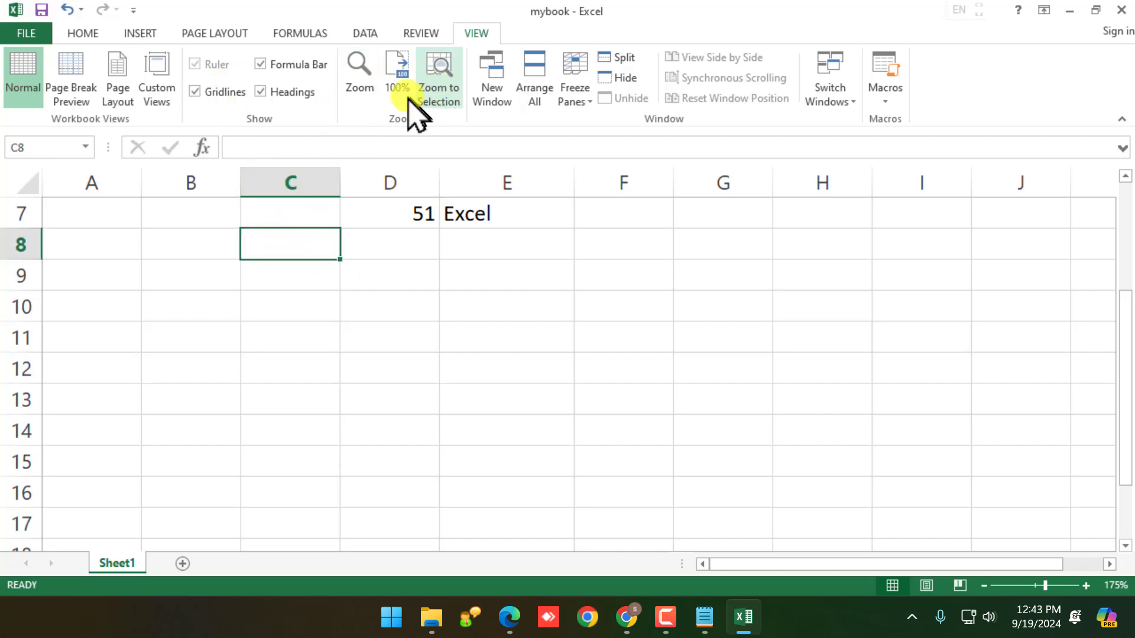
left_click(371, 89)
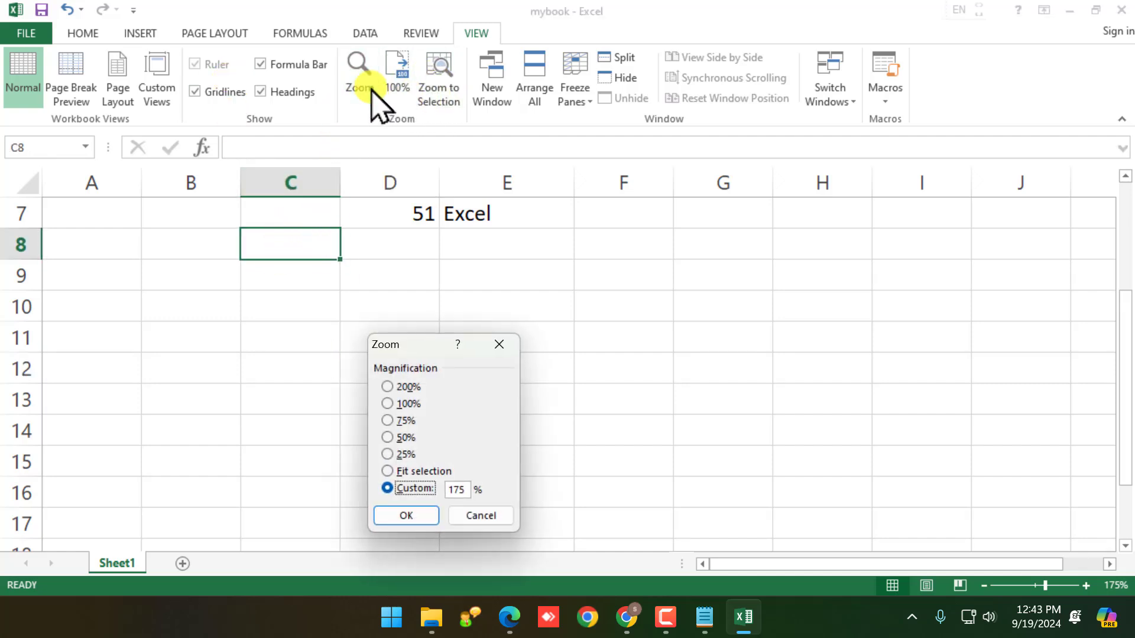
left_click(404, 388)
left_click(404, 514)
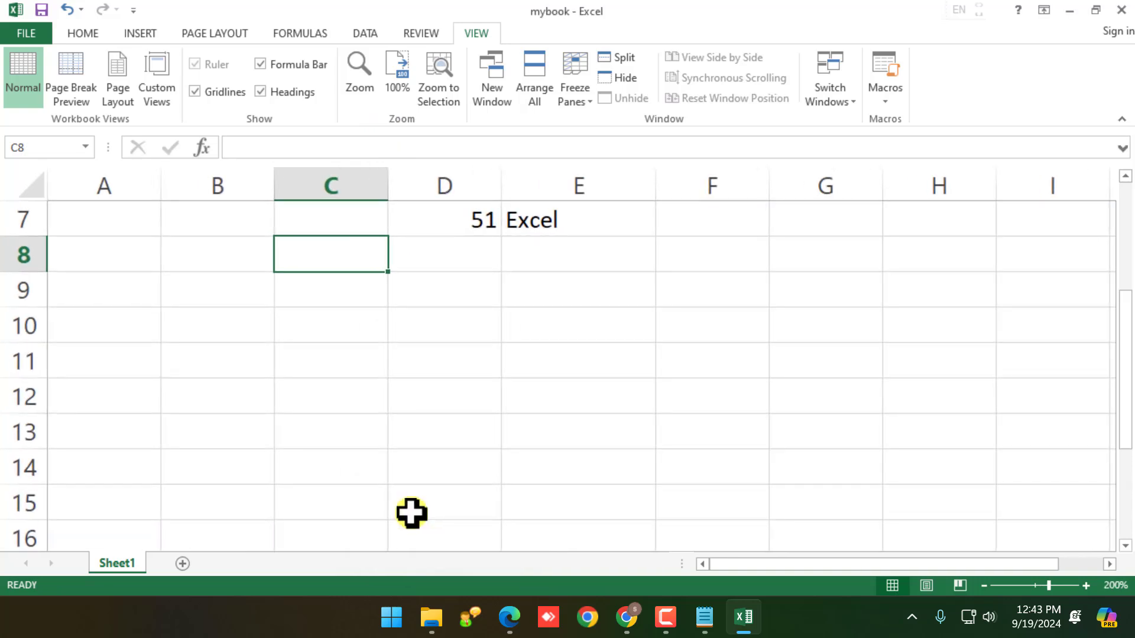
Zoom in to 250% with the status-bar zoom button
left_click(1084, 586)
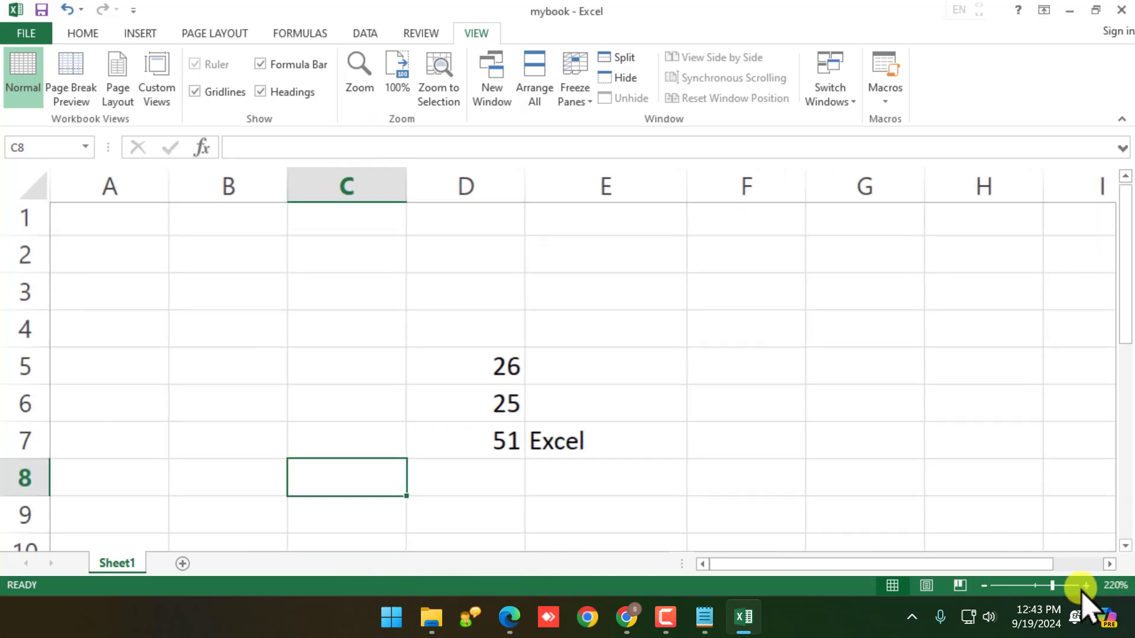
left_click(1084, 587)
left_click(1084, 587)
left_click(1084, 586)
left_click(1084, 586)
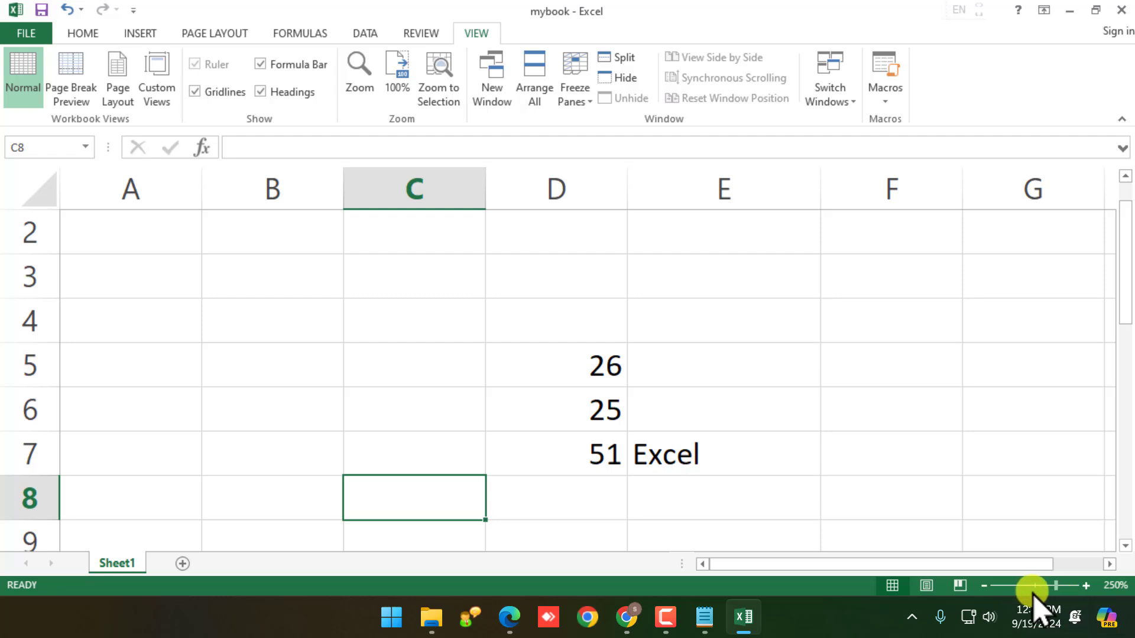
scroll(867, 463, "down", 15)
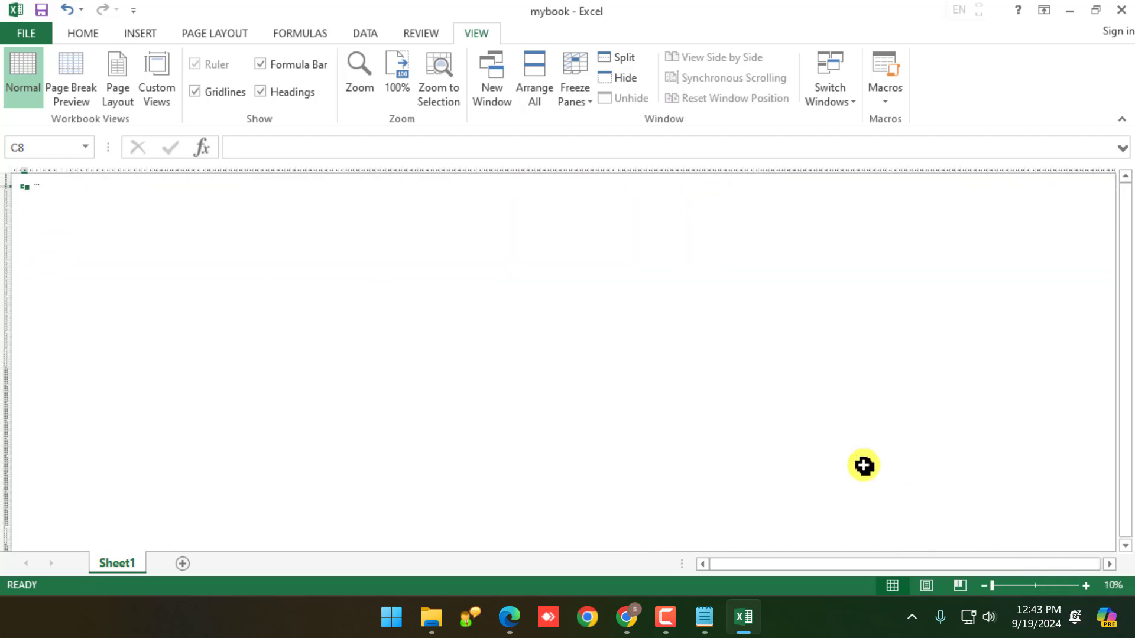
scroll(864, 466, "up", 18)
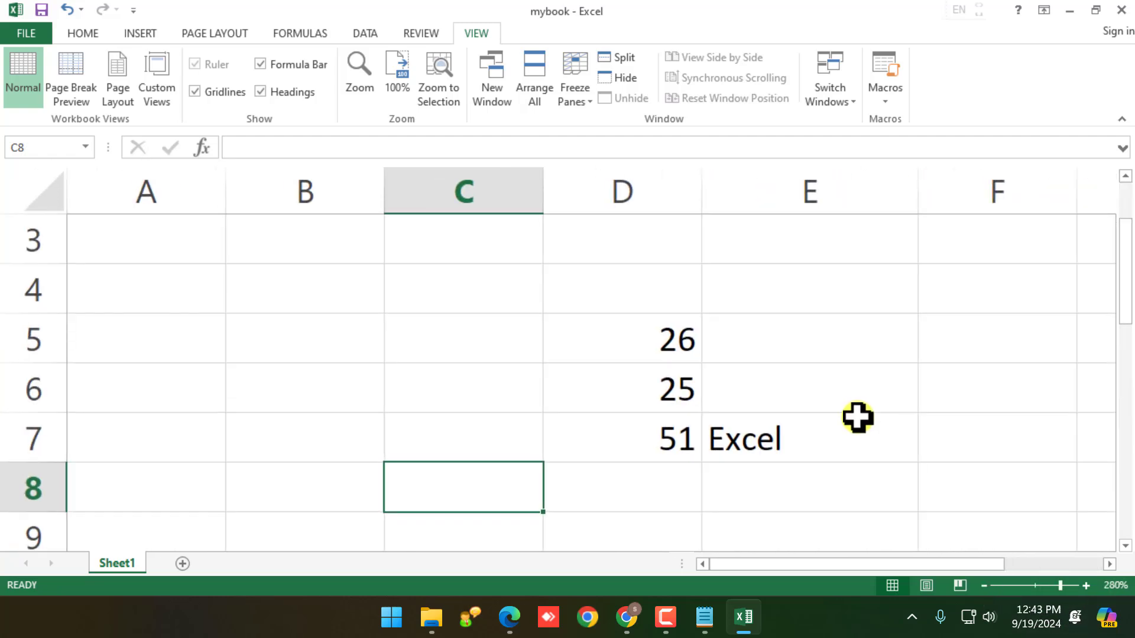
scroll(856, 417, "down", 4)
scroll(856, 422, "up", 5)
scroll(837, 502, "up", 6)
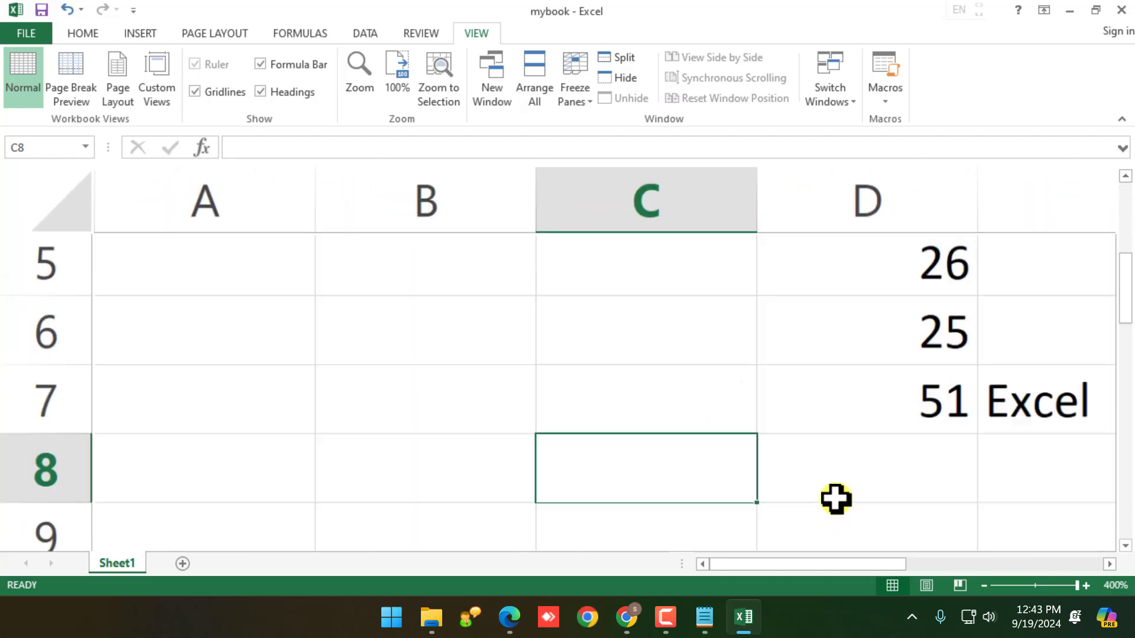
scroll(834, 499, "down", 8)
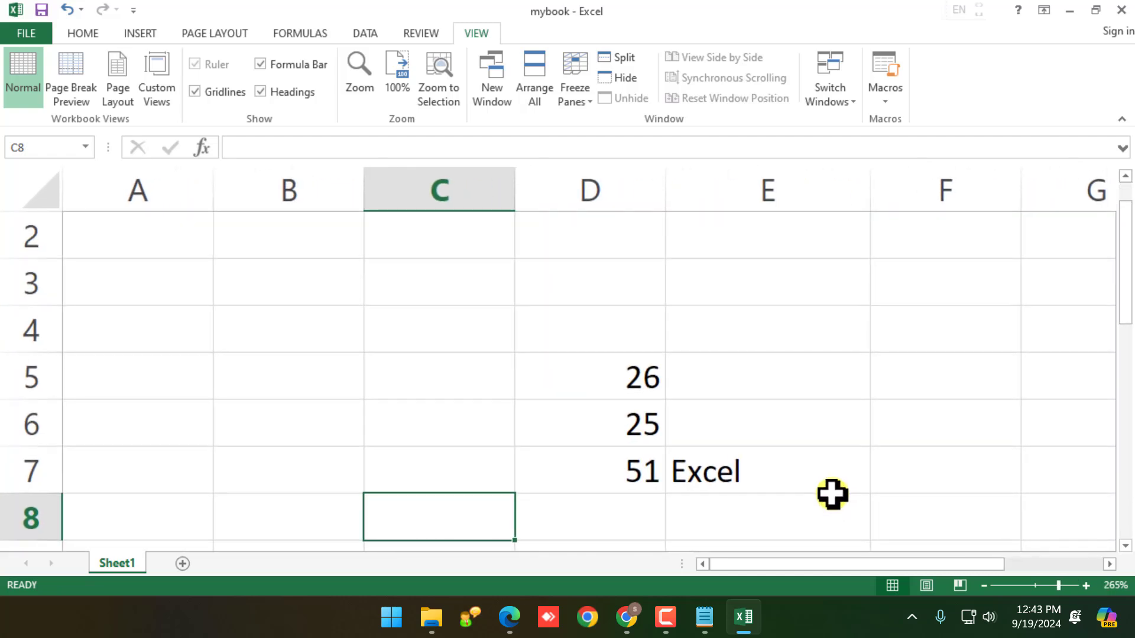
scroll(826, 488, "down", 4)
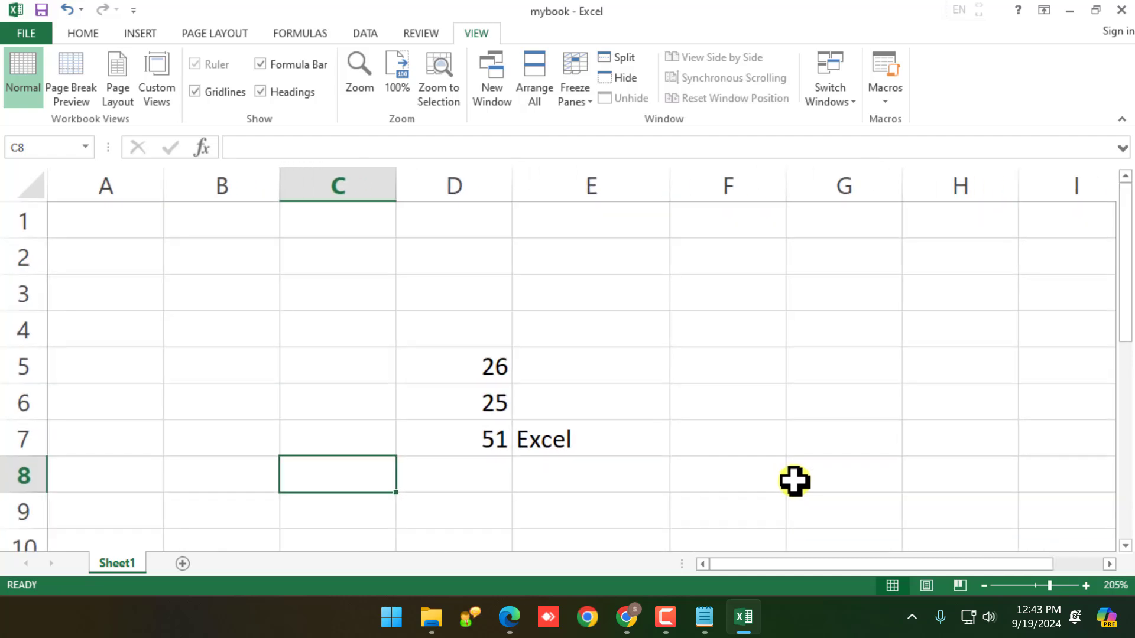
scroll(636, 429, "down", 2)
scroll(516, 418, "up", 1)
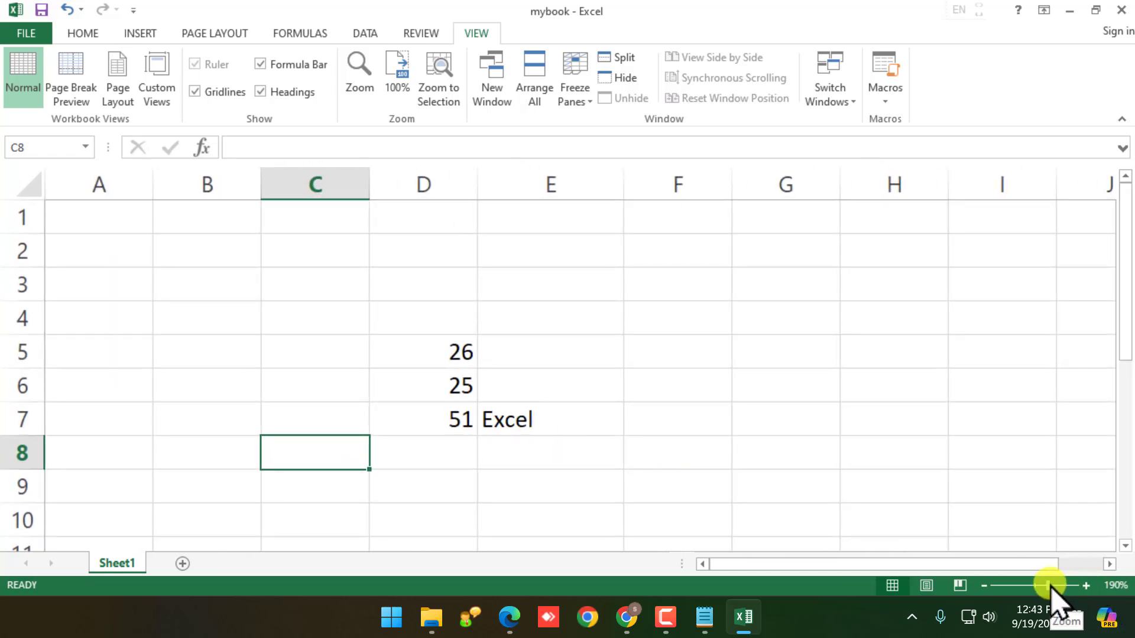
Drag the zoom slider up to the 400% maximum and back down, ending at 130%
left_click_drag(1048, 585, 1110, 587)
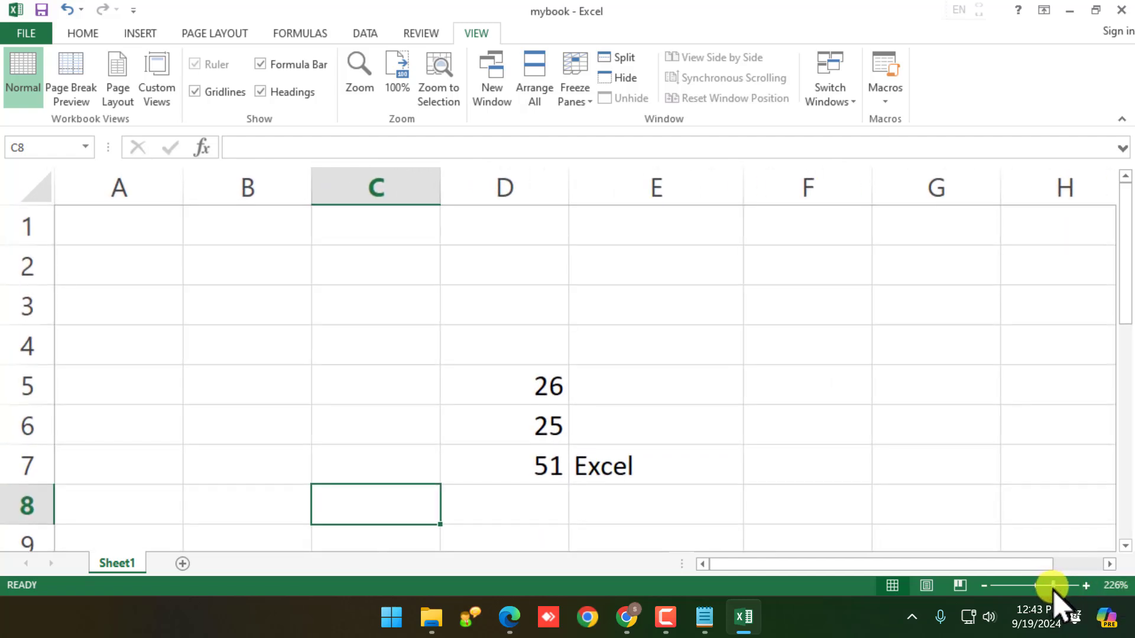
left_click_drag(1053, 585, 1115, 587)
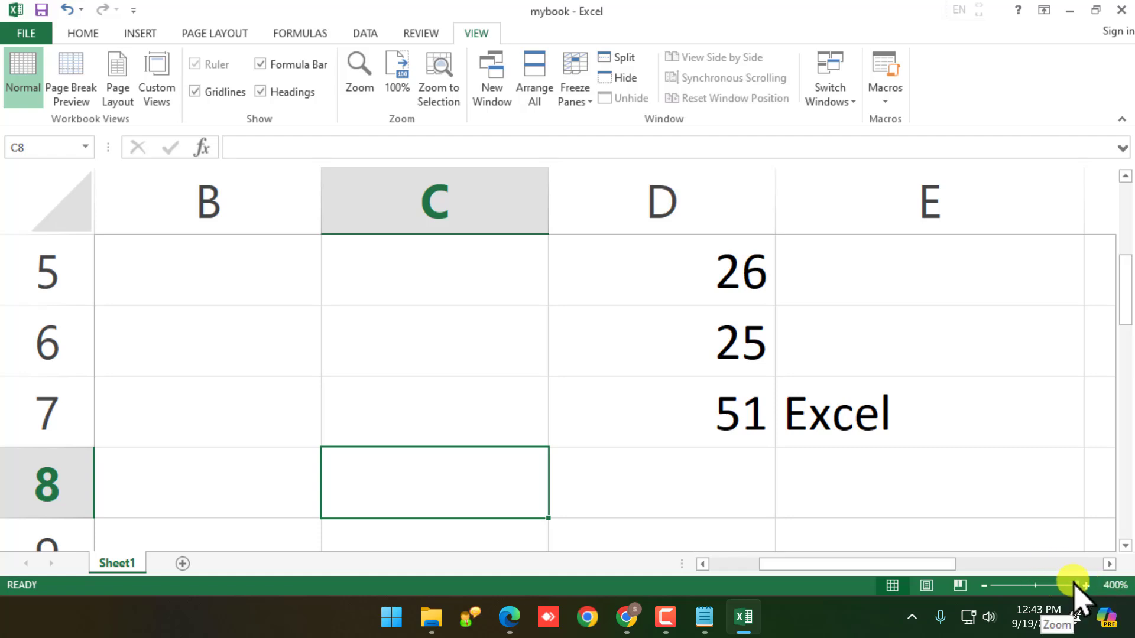
left_click_drag(1075, 590, 1034, 594)
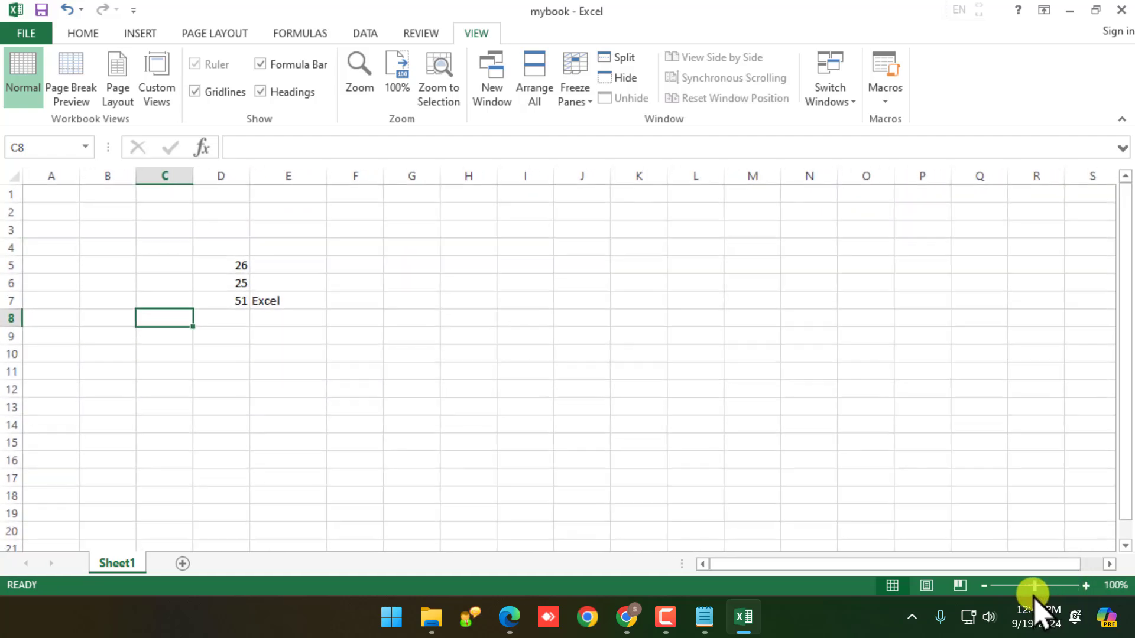
scroll(175, 223, "up", 2)
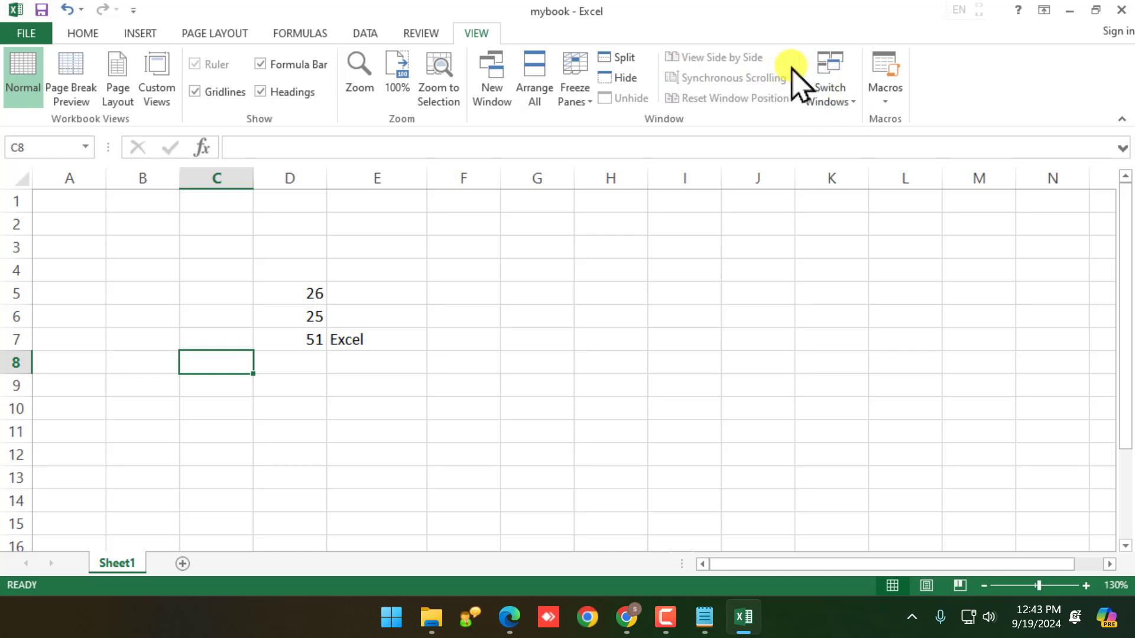
Clear the numbers and Excel from D5:E7
left_click(88, 33)
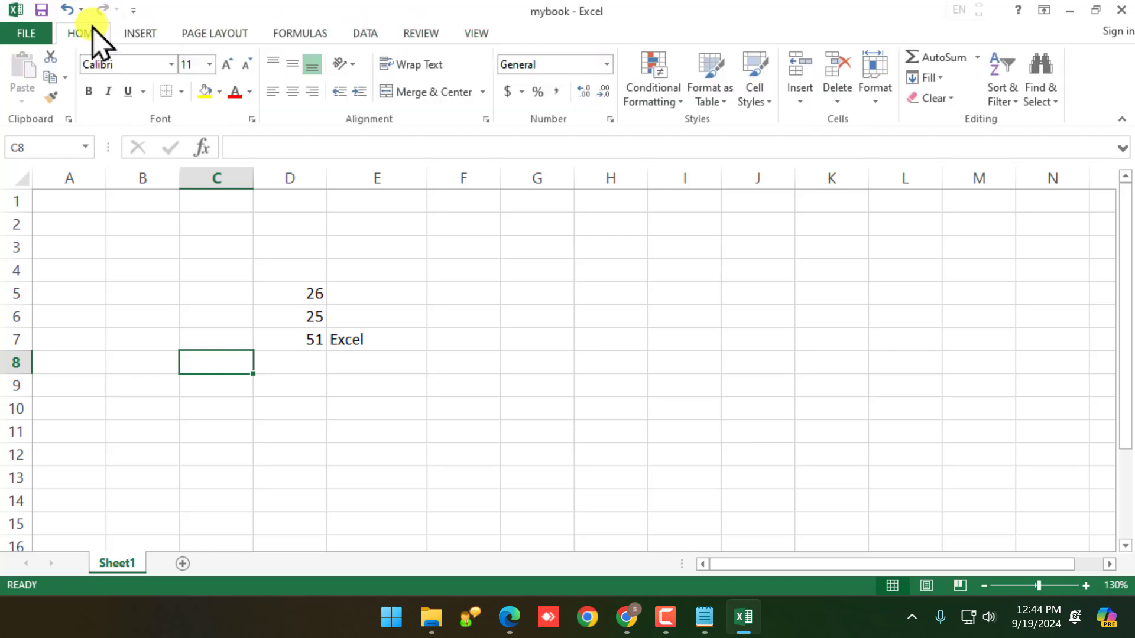
left_click(233, 315)
scroll(296, 331, "up", 3)
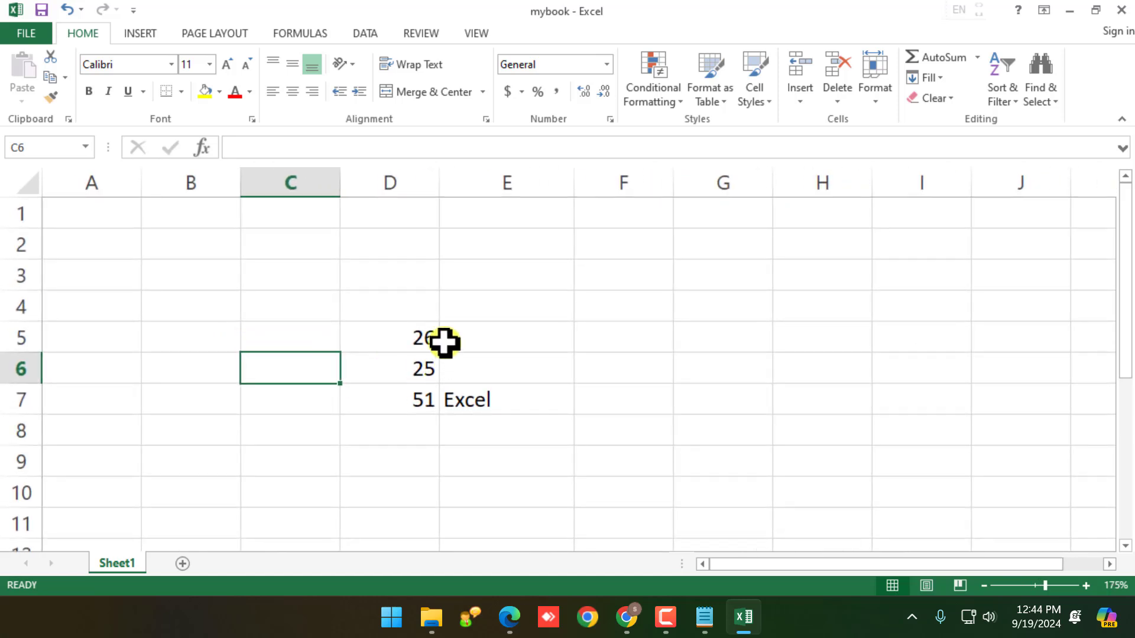
left_click_drag(438, 341, 497, 418)
key("Delete")
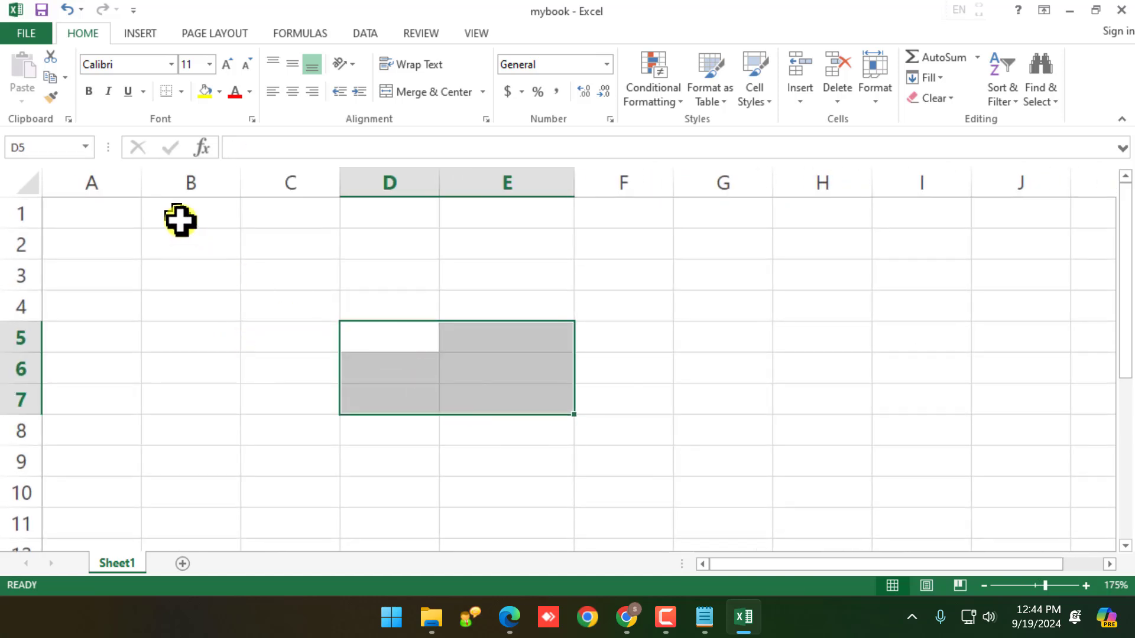
left_click(720, 435)
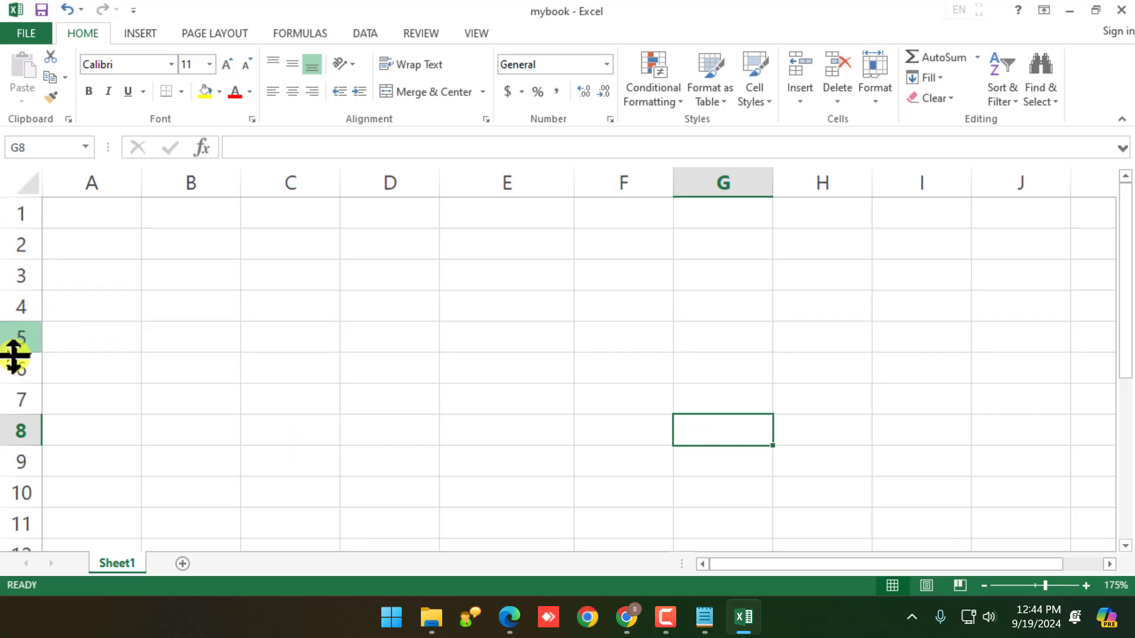
Label C5 Column and C6 Row
left_click(303, 345)
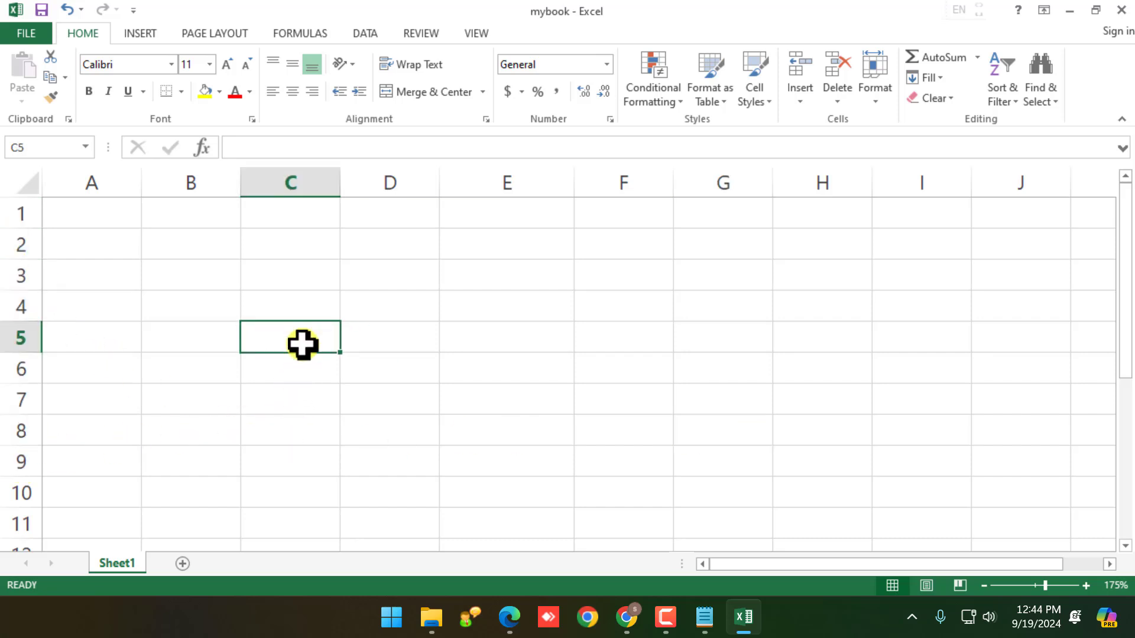
type("Colou")
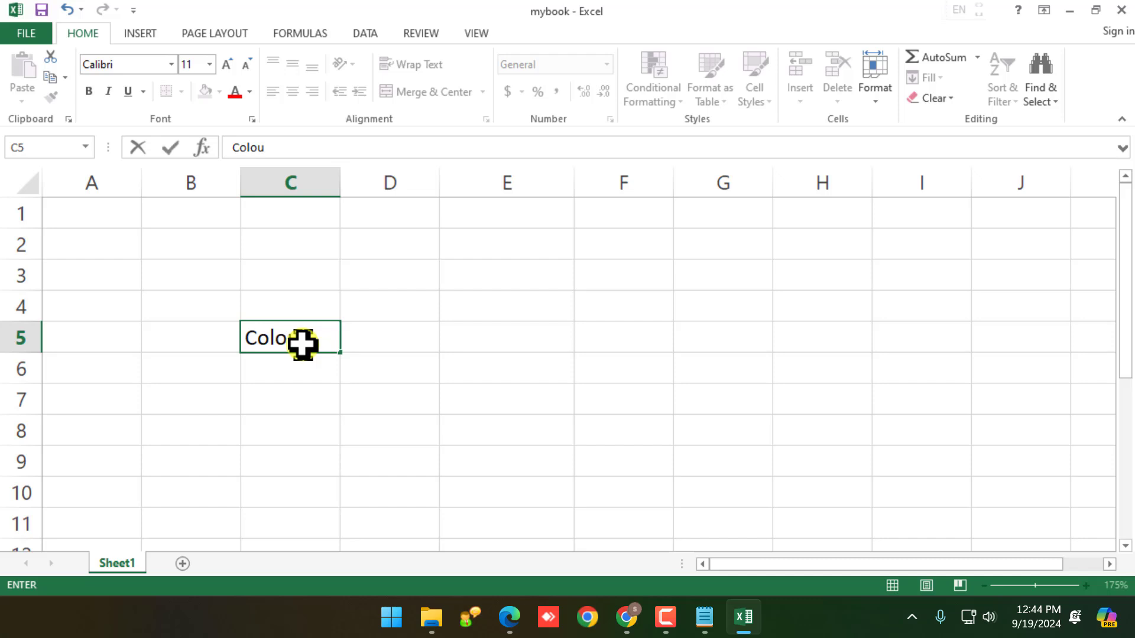
key("BackSpace")
key("BackSpace")
type("umn")
key("Return")
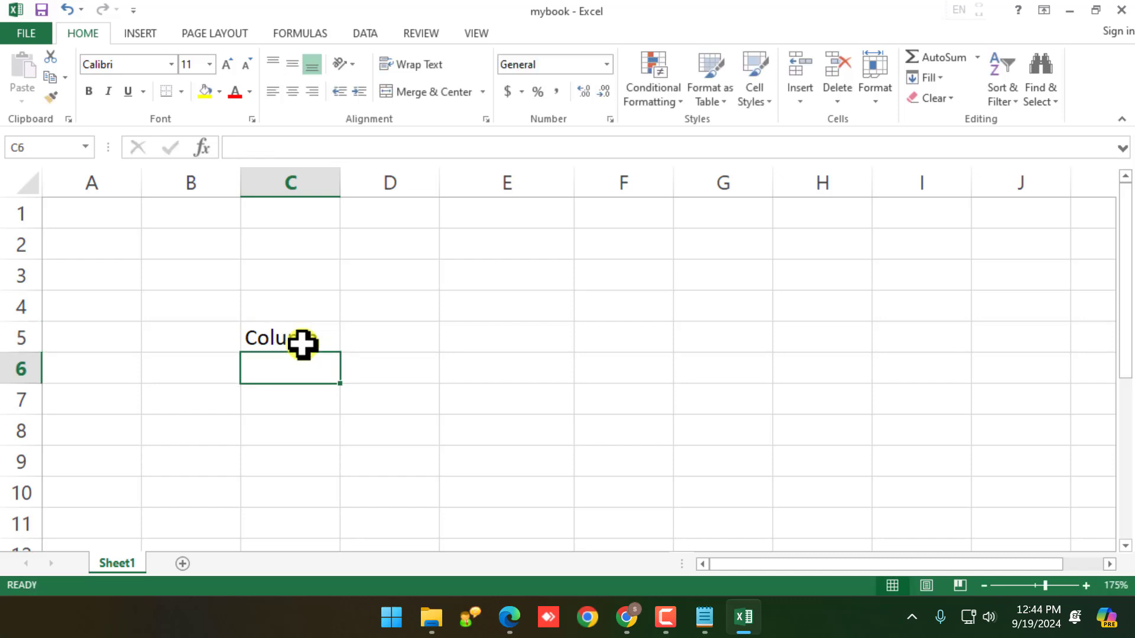
type("Row")
left_click(302, 344)
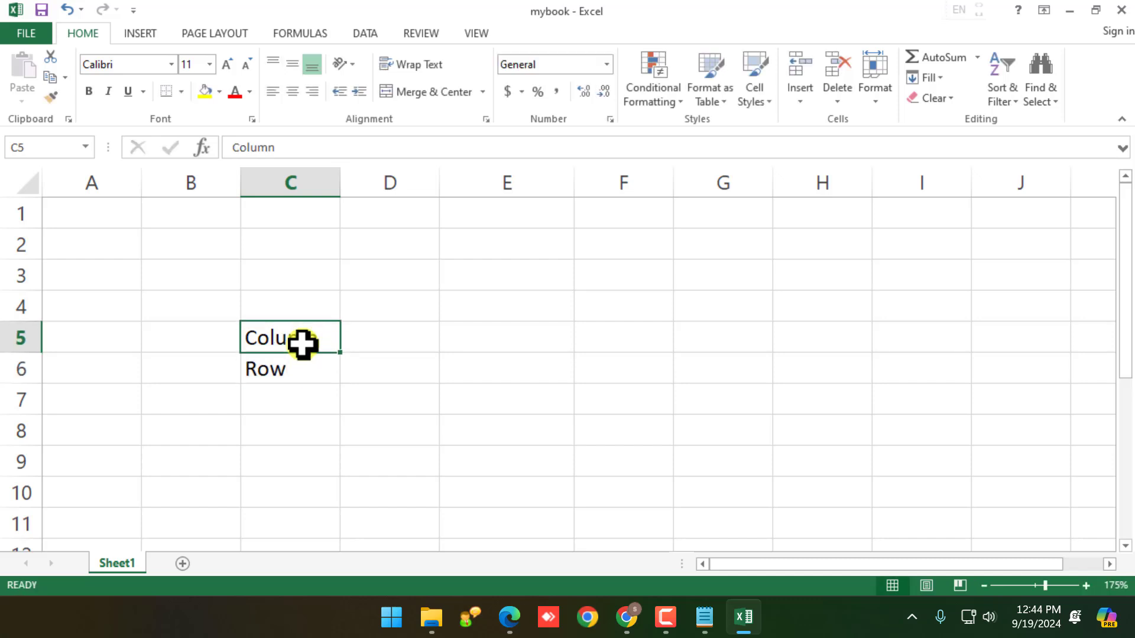
Add an 's' to each label to get Columns in C5 and Rows in C6
double_click(327, 340)
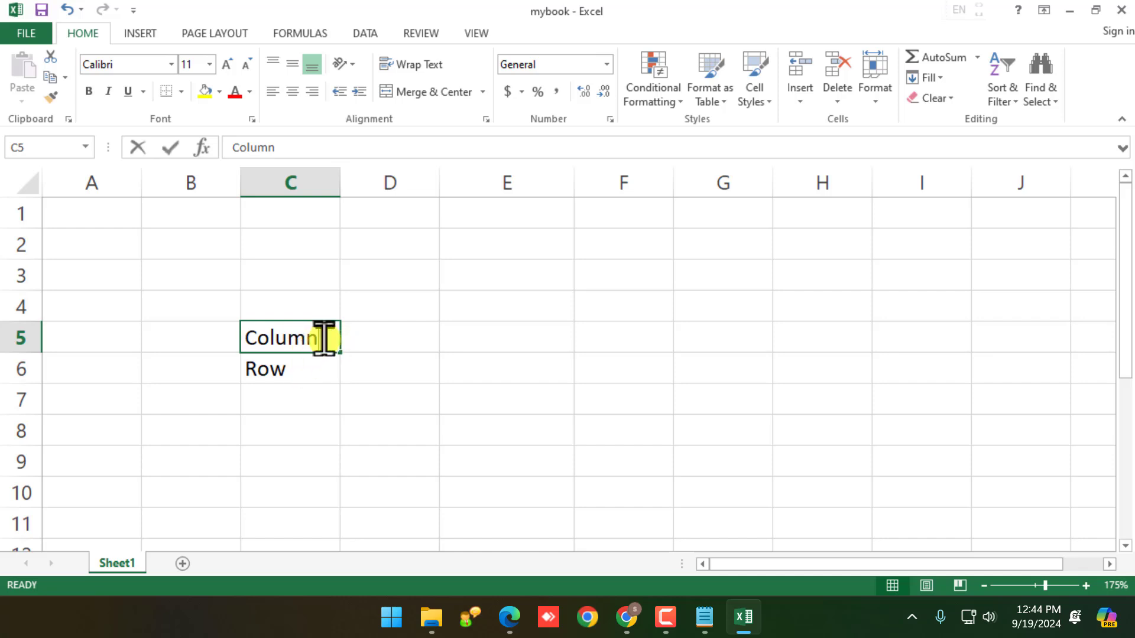
type("s")
left_click(266, 376)
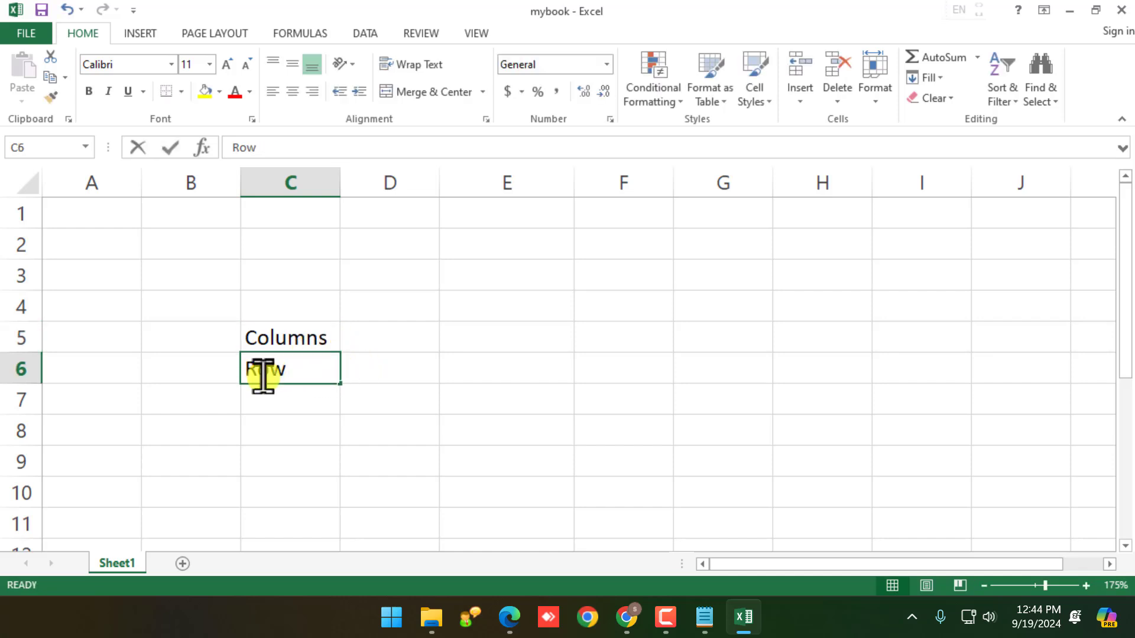
double_click(291, 380)
type("w")
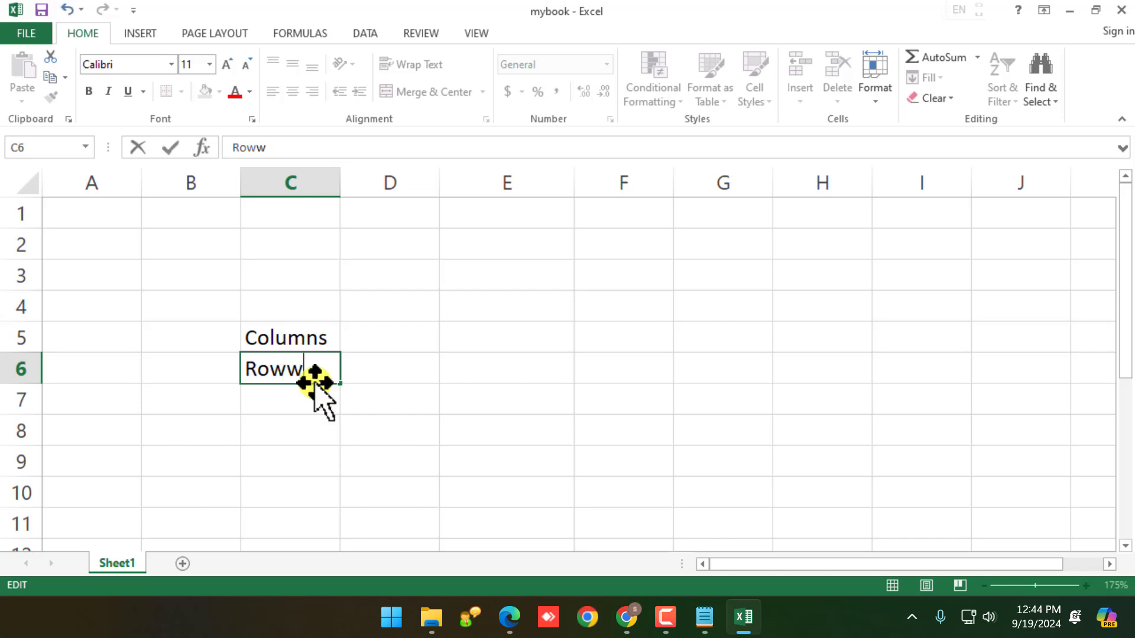
key("BackSpace")
type("s")
left_click(379, 388)
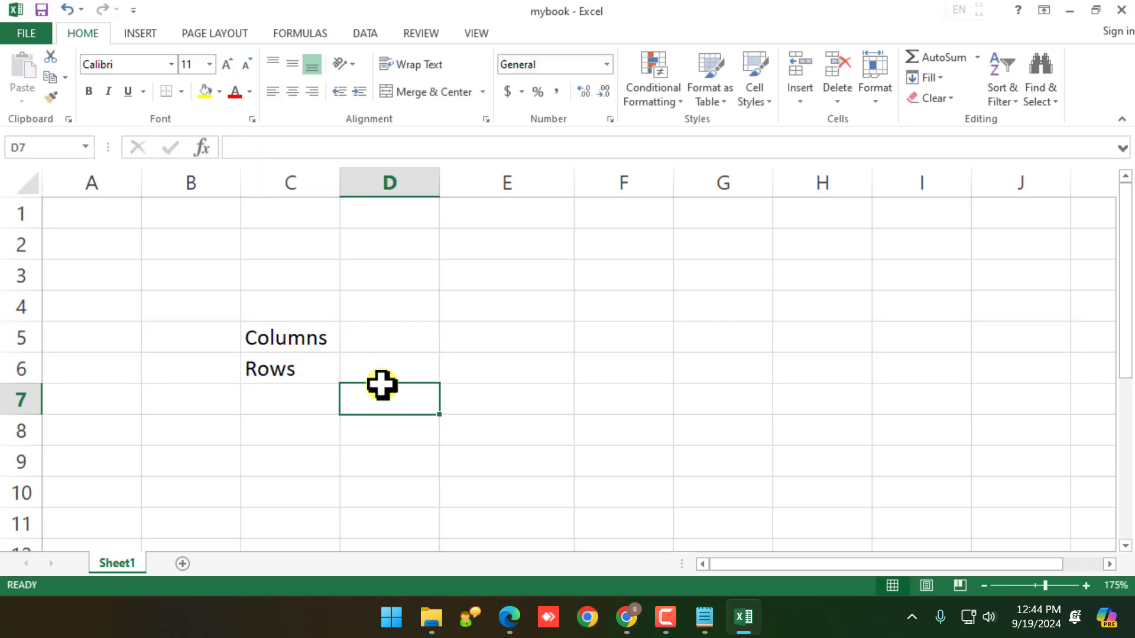
left_click(370, 355)
left_click(370, 342)
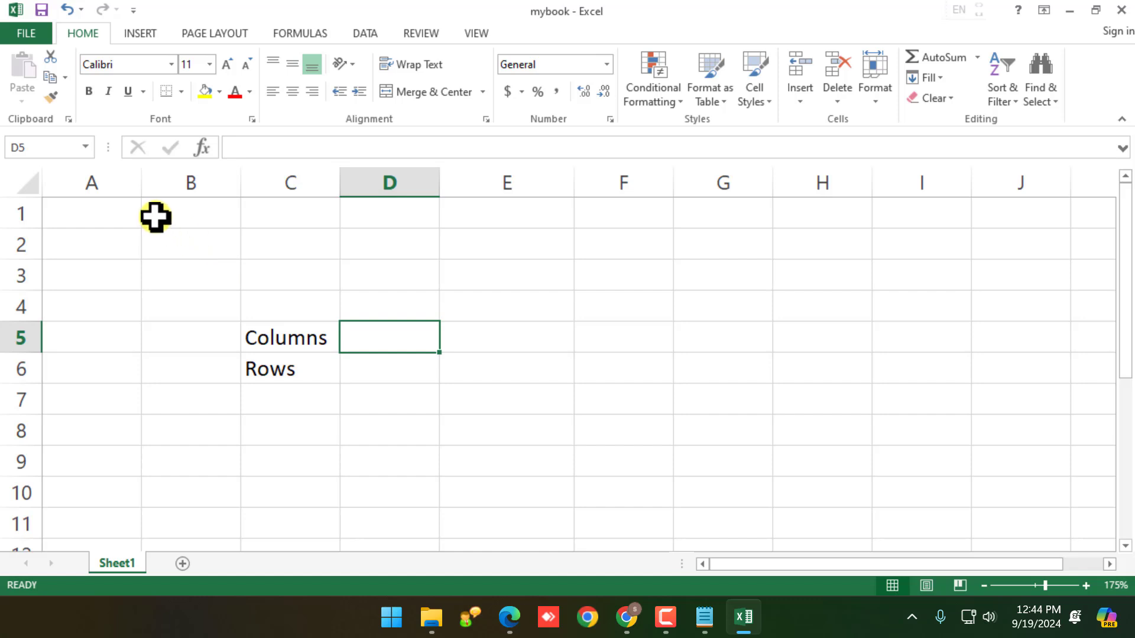
left_click(210, 216)
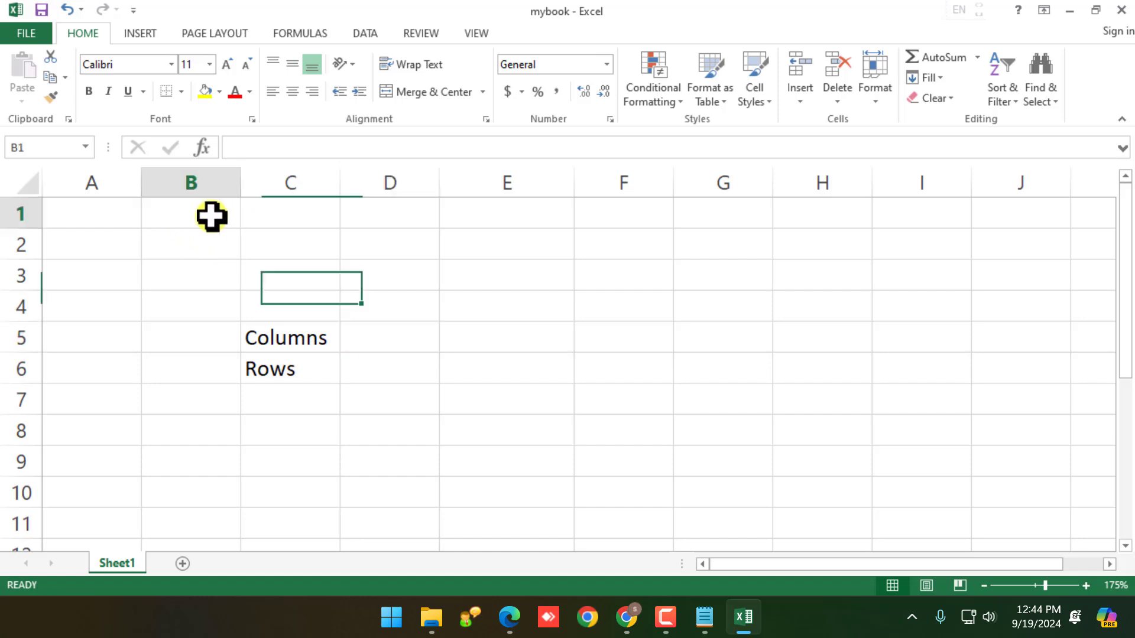
key("Left")
key("Right")
key("Right")
key("Right")
key("Right")
key("Right")
key("Right")
key("Right")
key("Right")
key("Right")
key("Right")
key("Right")
key("Right")
key("Right")
key("Right")
key("Right")
key("Right")
key("Right")
key("Right")
key("Right")
key("Right")
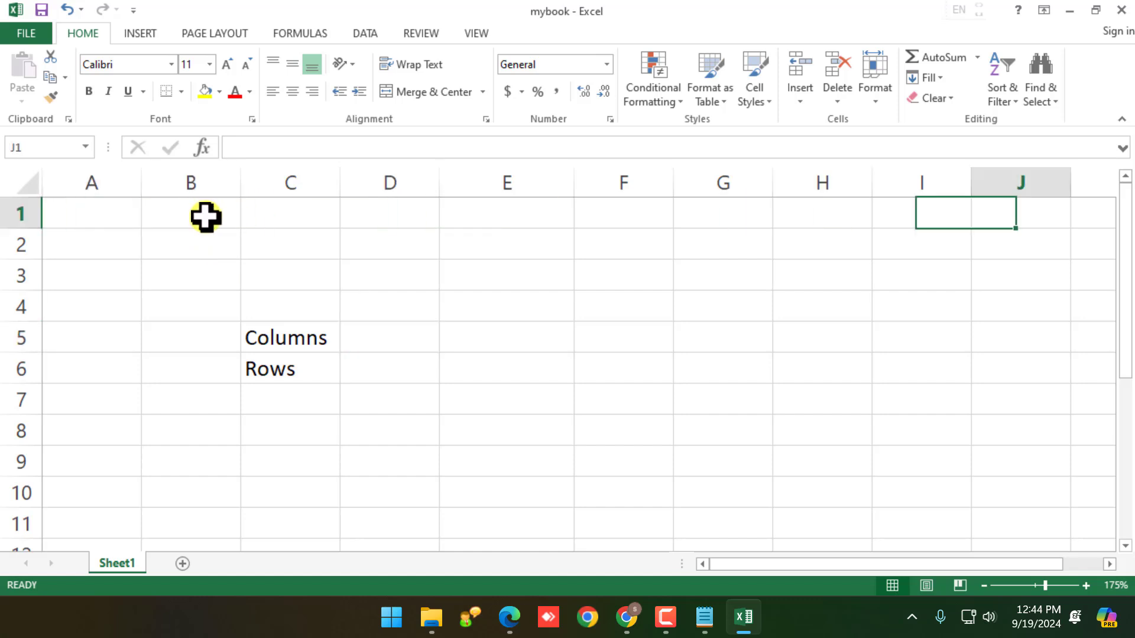
key("Right")
key("Right")
key("Right")
key("Right")
key("Right")
key("Right")
key("Right")
key("Right")
key("Right")
key("Right")
key("Right")
key("Right")
key("Right")
key("Right")
key("Right")
key("Right")
key("Right")
key("Right")
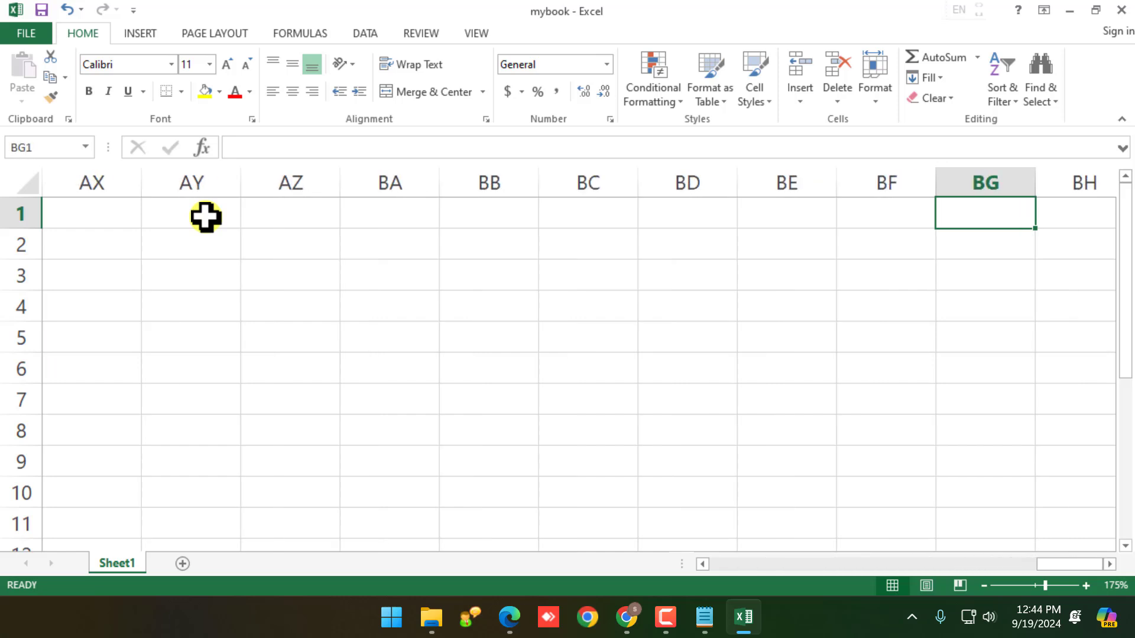
key("Right")
key("Right")
key("Right")
key("Right")
key("Right")
key("Right")
key("Right")
key("Right")
key("Right")
key("Right")
key("Right")
key("Right")
key("Right")
key("Right")
key("Right")
key("Right")
key("Right")
key("Right")
key("Right")
key("Right")
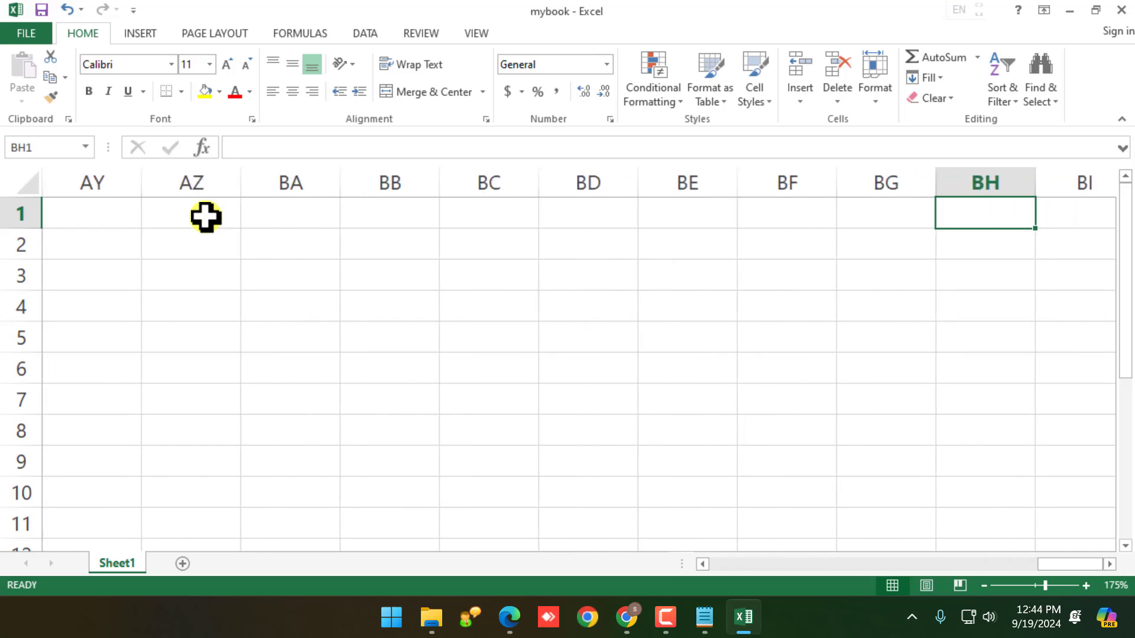
key("Right")
key("Right")
key("Right")
key("Right")
key("Right")
key("Right")
key("Right")
key("Right")
key("Right")
key("Right")
key("Right")
key("Right")
key("Right")
key("Right")
key("Right")
key("Right")
key("Right")
key("Right")
key("Right")
key("Right")
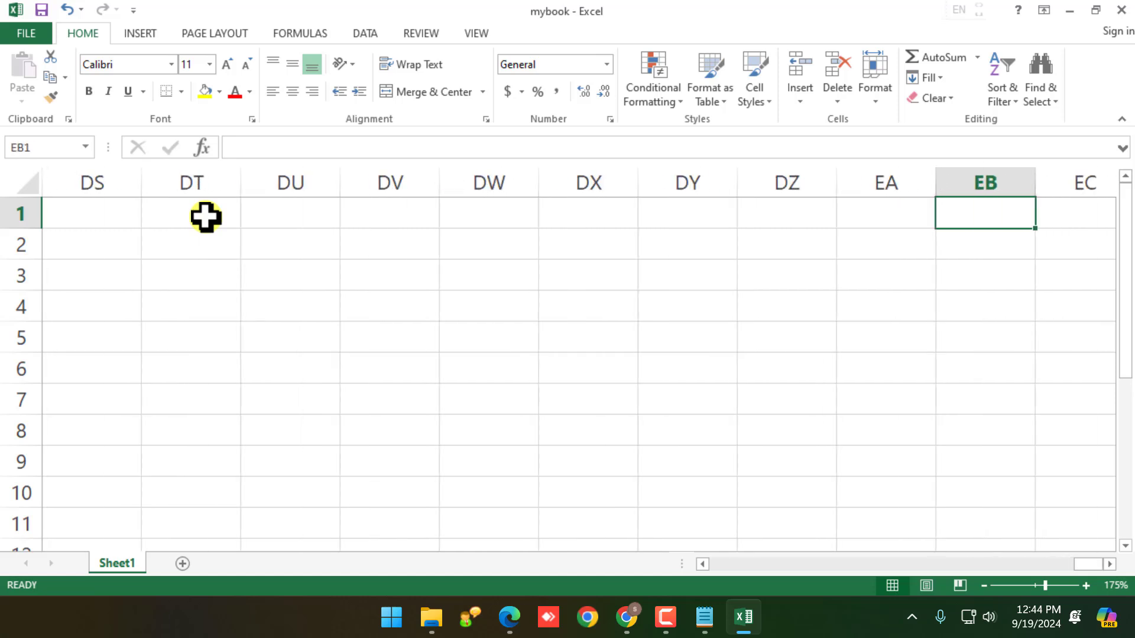
key("Left")
key("Left")
key("Left")
key("Left")
key("Left")
key("Left")
key("Left")
key("Left")
key("Left")
key("Left")
key("Left")
key("Left")
key("Left")
key("Left")
key("Left")
key("Left")
key("Left")
key("Left")
key("Left")
key("Left")
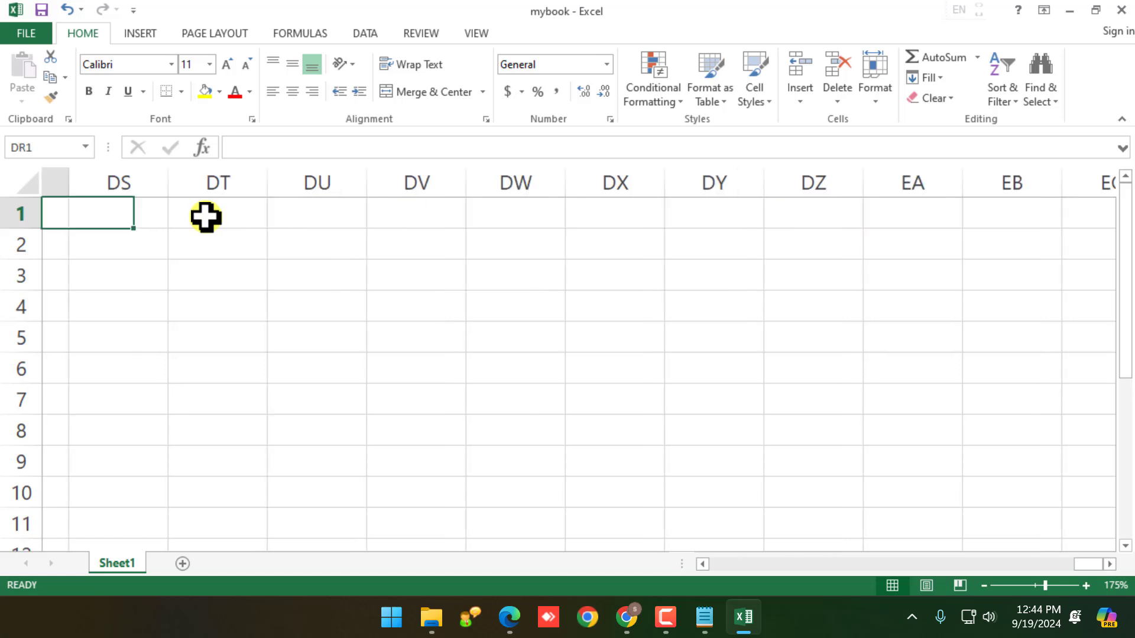
key("Left")
key("Left")
key("Left")
key("Left")
key("Left")
key("Left")
key("Left")
key("Left")
key("Left")
key("Left")
key("Left")
key("Left")
key("Left")
key("Left")
key("Left")
key("Left")
key("Left")
key("Left")
key("Left")
key("Left")
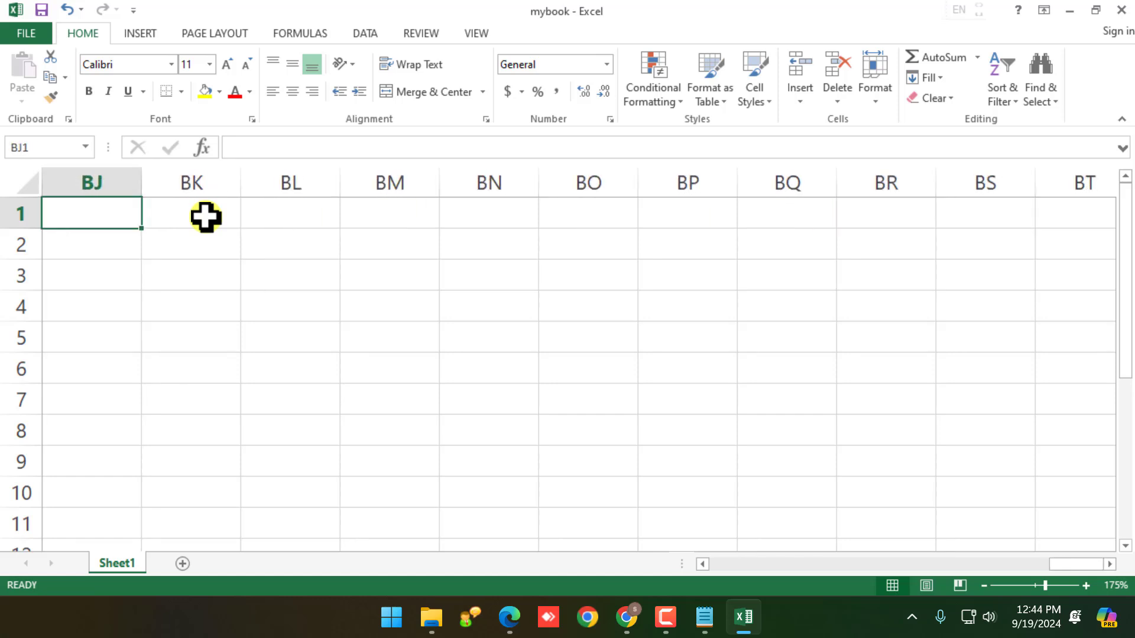
key("Left")
key("Left")
key("Left")
key("Left")
key("Left")
key("Left")
key("Left")
key("Left")
key("Left")
key("Left")
key("Left")
key("Left")
key("Left")
key("Left")
key("Left")
key("Left")
key("Left")
key("Left")
key("Left")
key("Left")
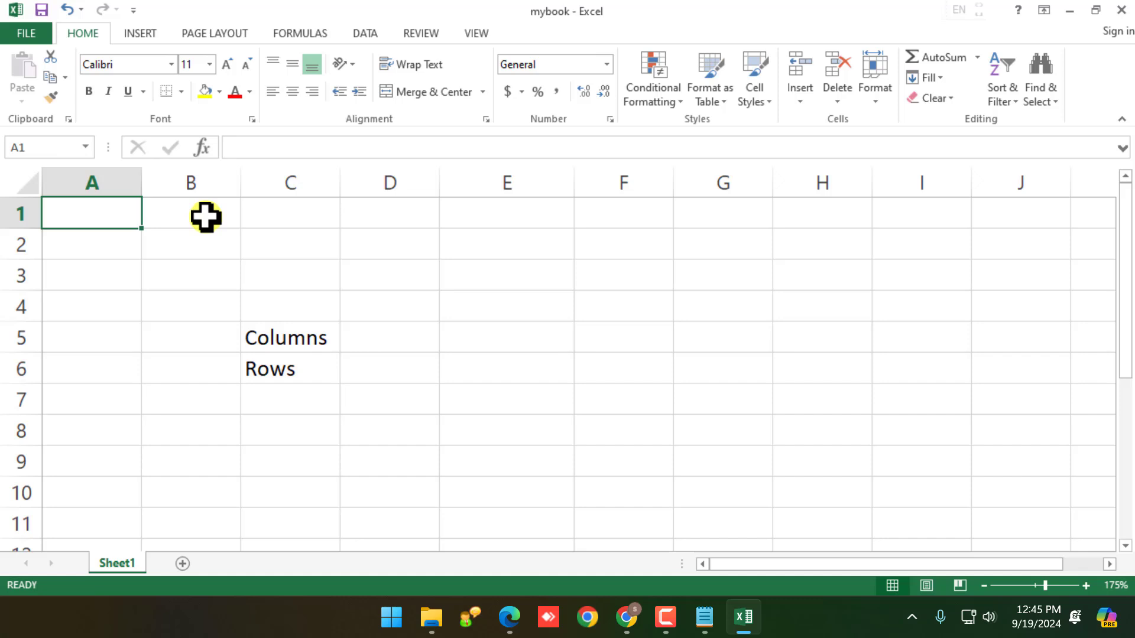
key("ctrl+Right")
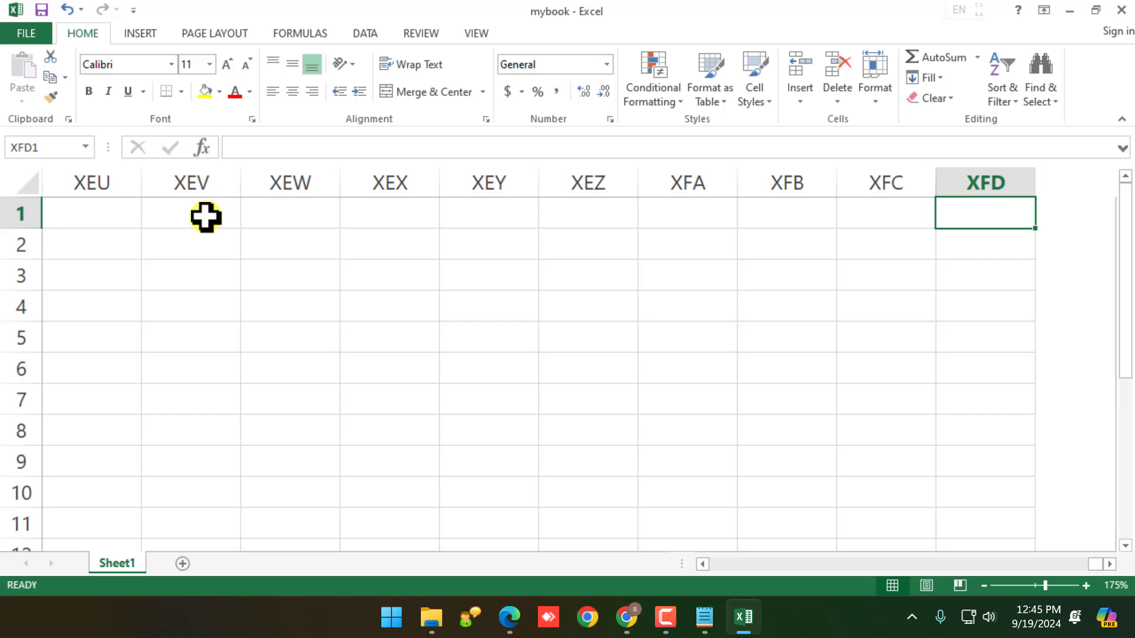
key("ctrl+Left")
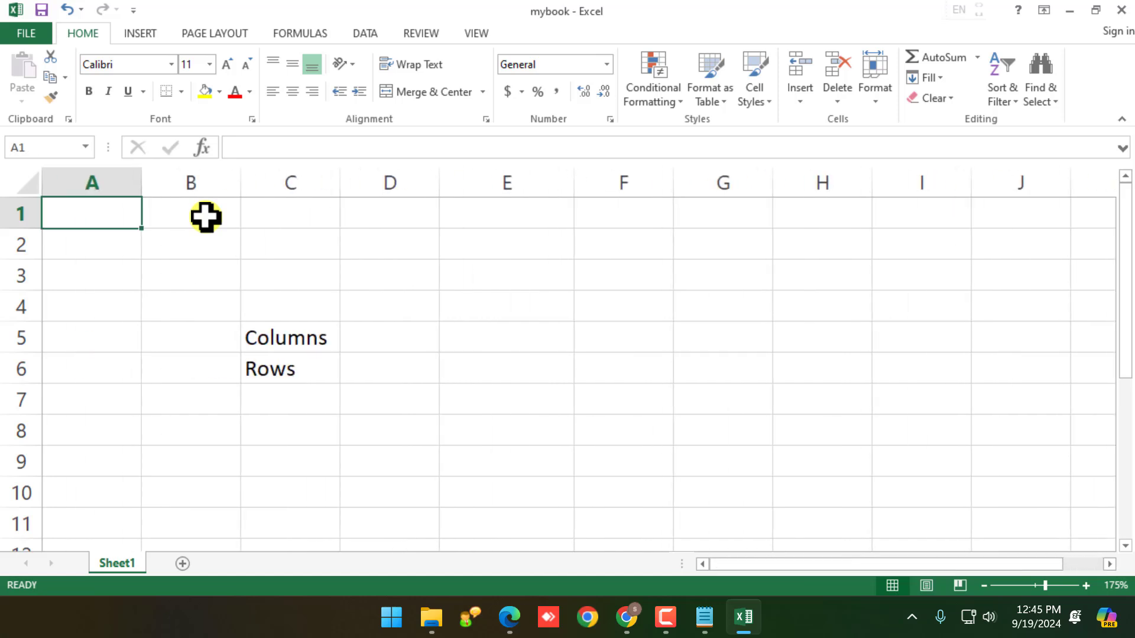
key("Down")
key("Down")
key("Down")
key("Down")
key("Right")
key("Right")
key("Right")
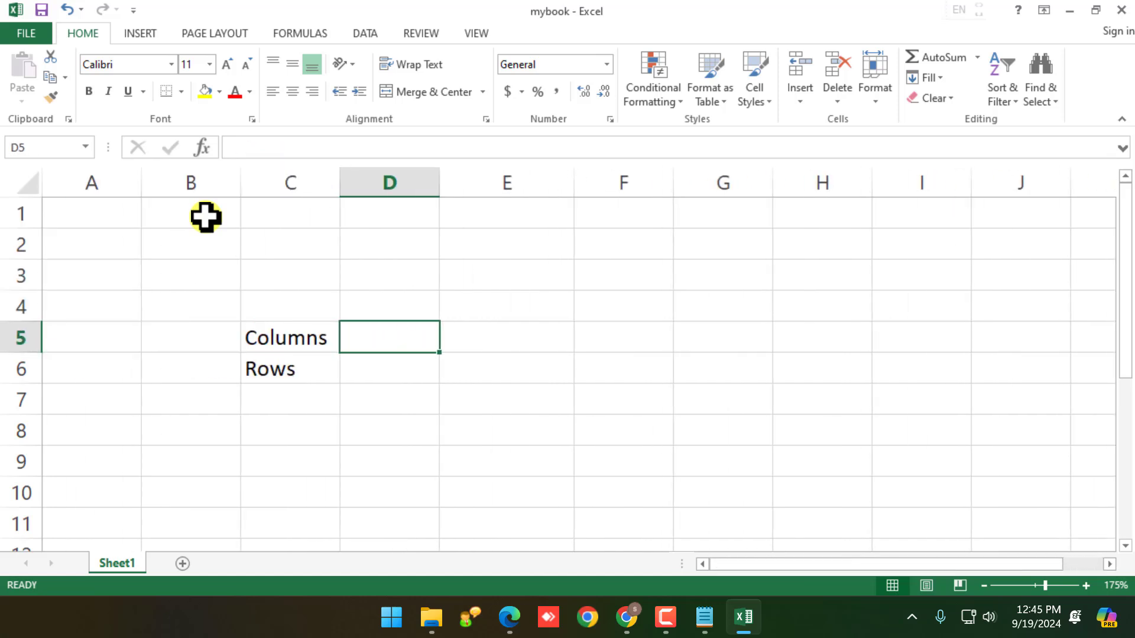
Enter 16384 in D5 and confirm with Ctrl+Down that the last row is 1048576
type("16384")
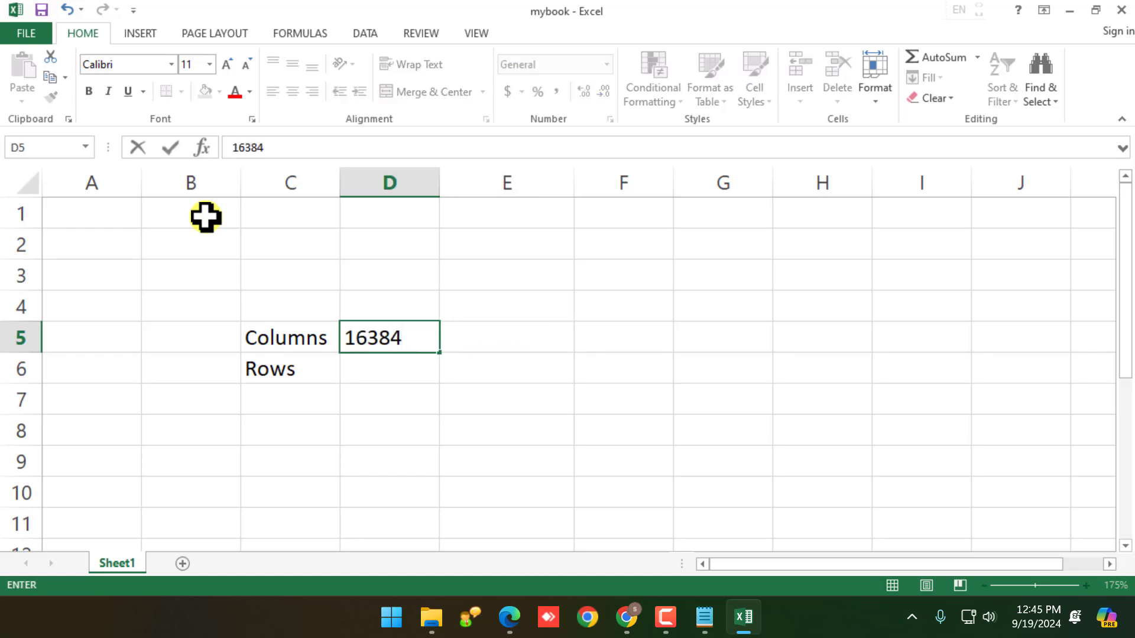
key("Return")
key("Left")
key("Left")
key("Left")
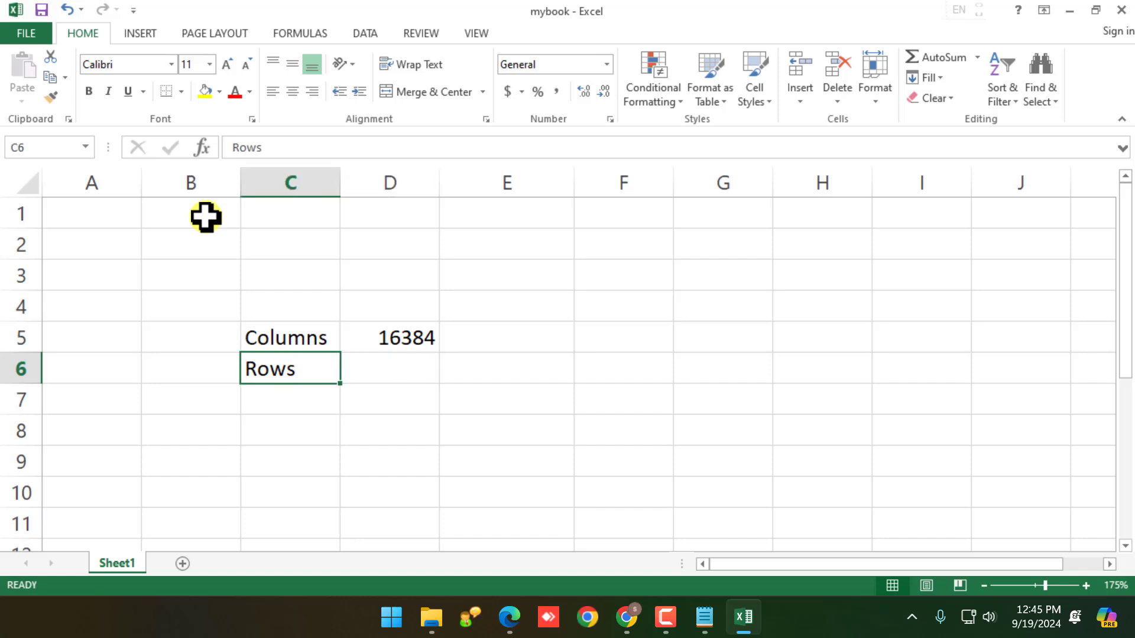
key("Up")
key("Up")
key("Up")
key("Up")
key("Up")
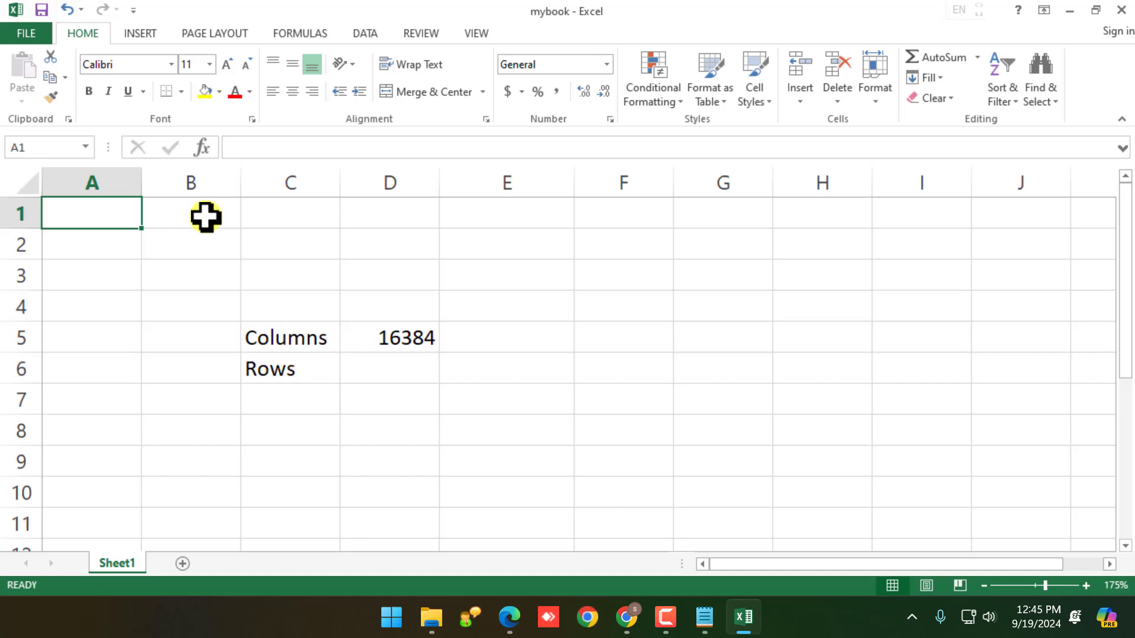
key("ctrl+Down")
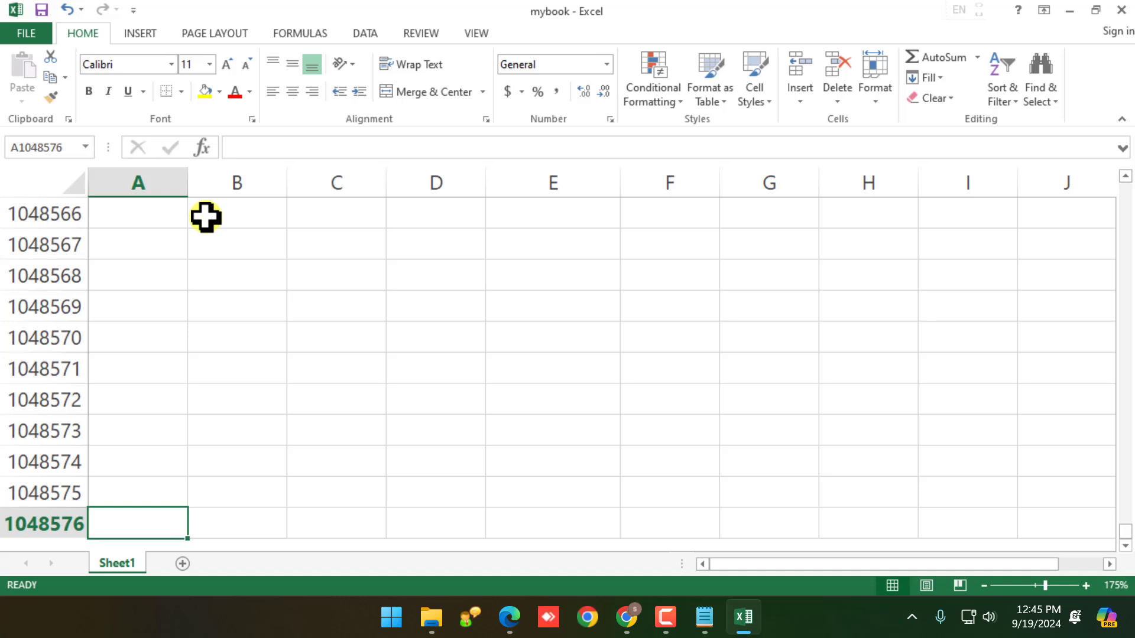
key("ctrl+Up")
Enter 1048576 in D6 beside Rows
key("Down")
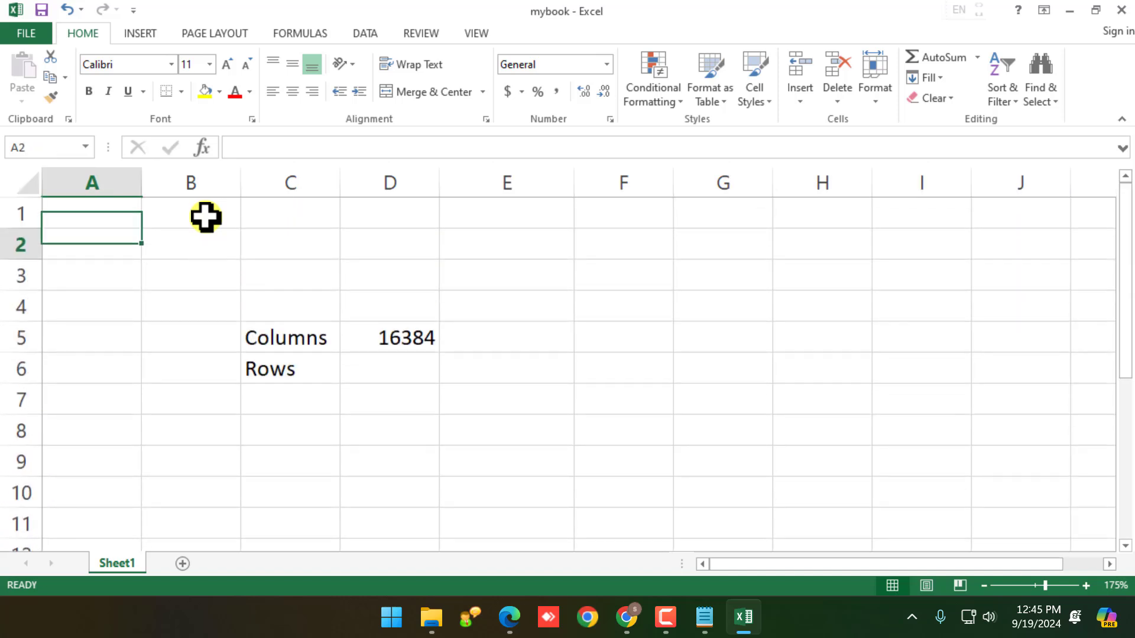
key("Down")
key("Down")
key("Down")
key("Down")
key("Right")
key("Right")
key("Right")
key("Right")
key("Left")
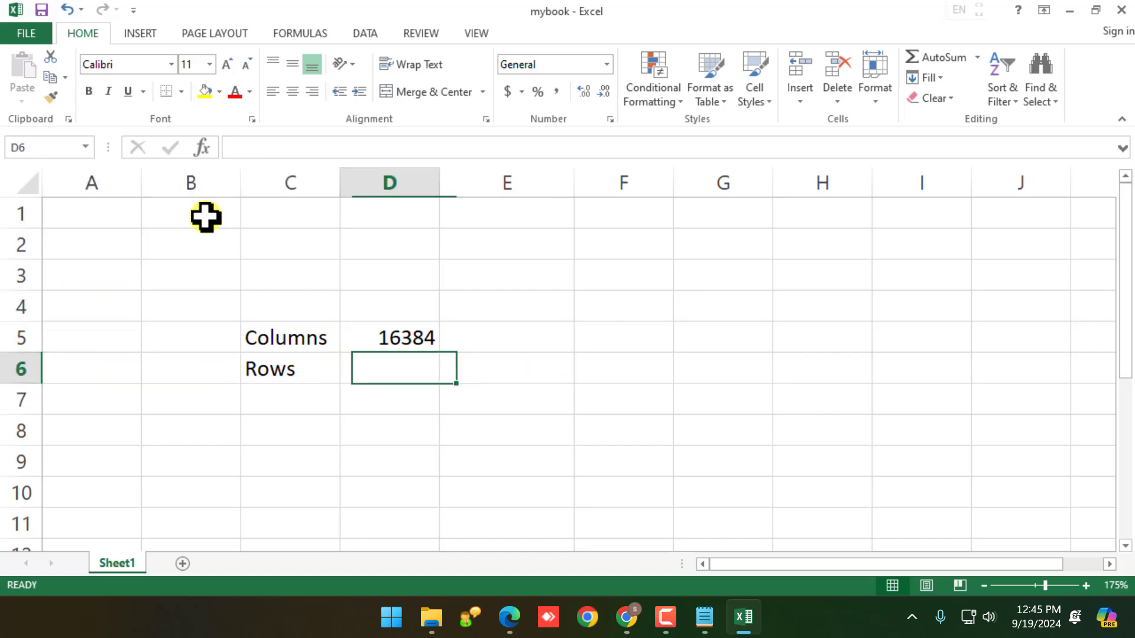
type("1048")
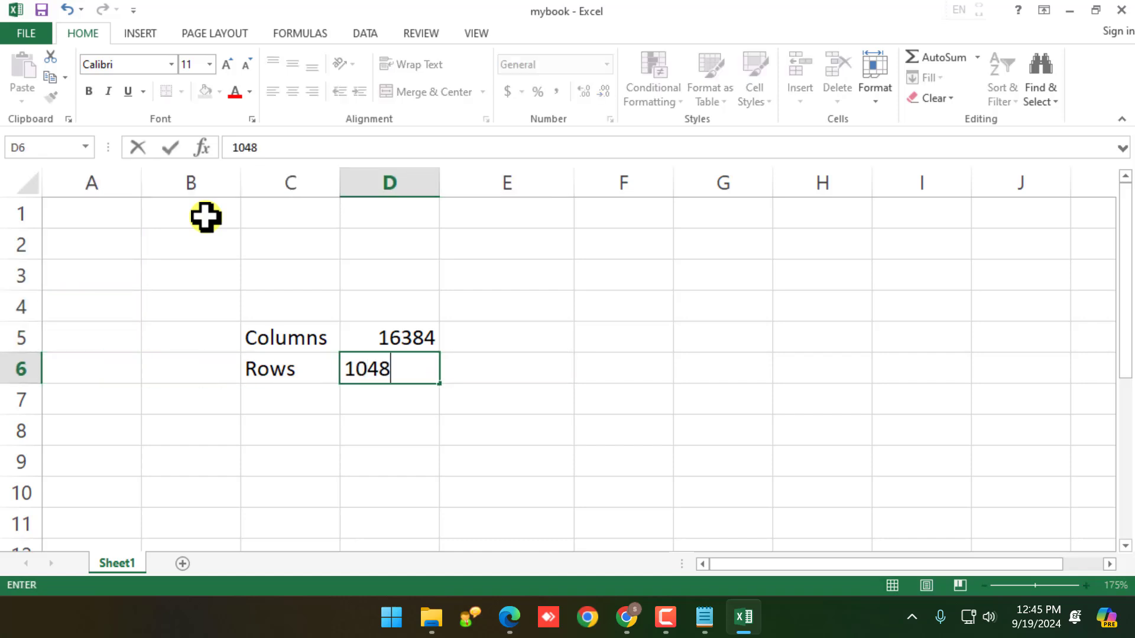
type("576")
key("Return")
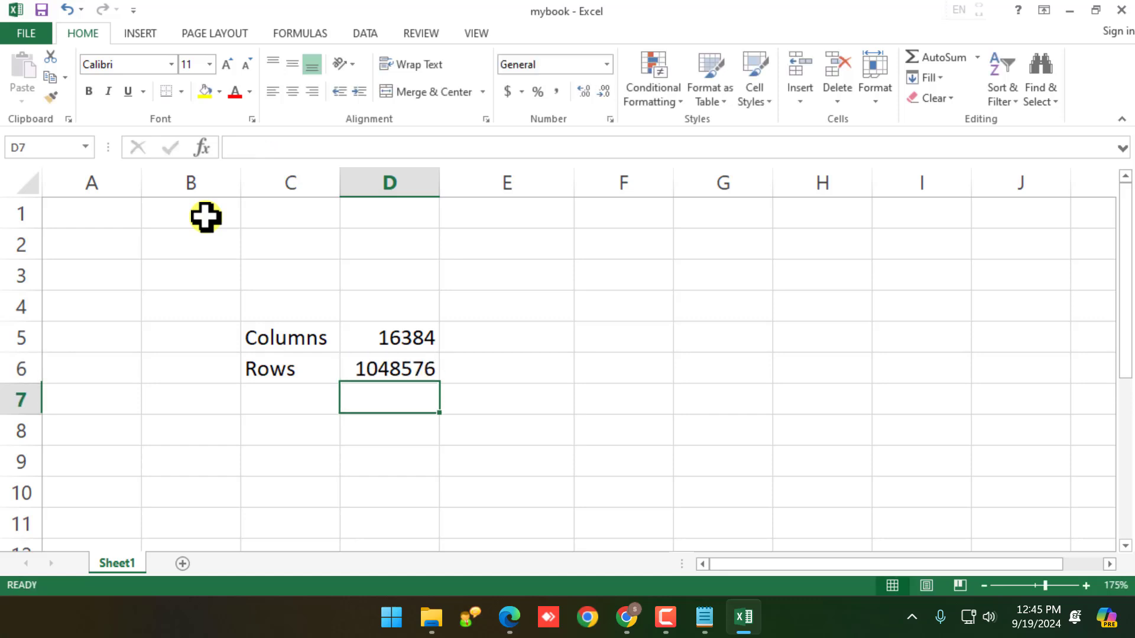
key("Up")
key("Down")
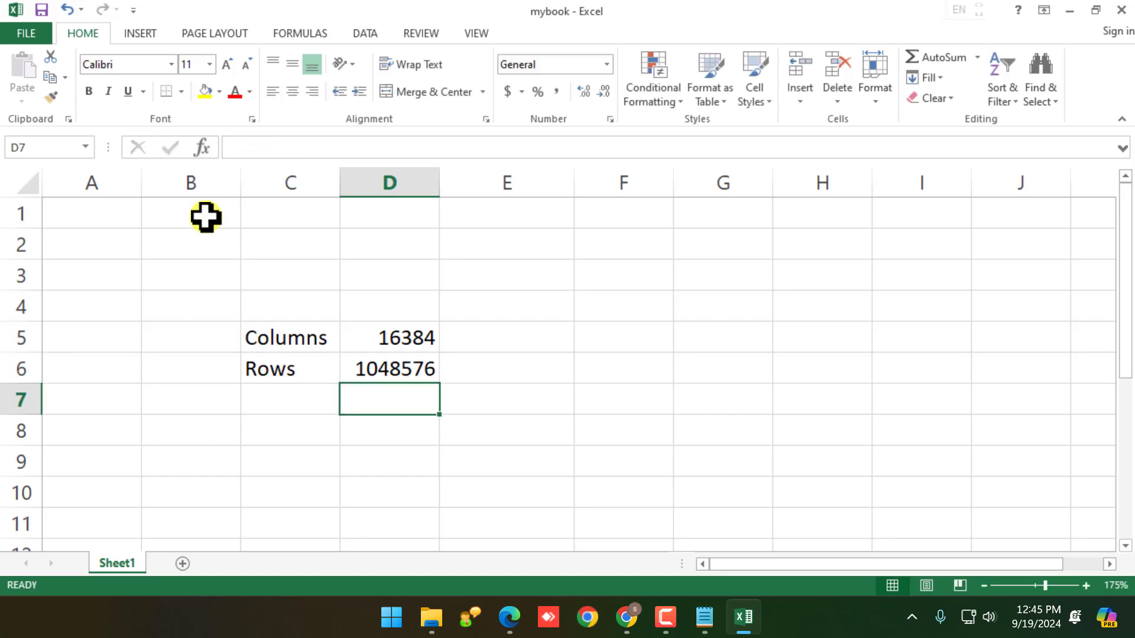
Label cell C7 as Cells
left_click(219, 181)
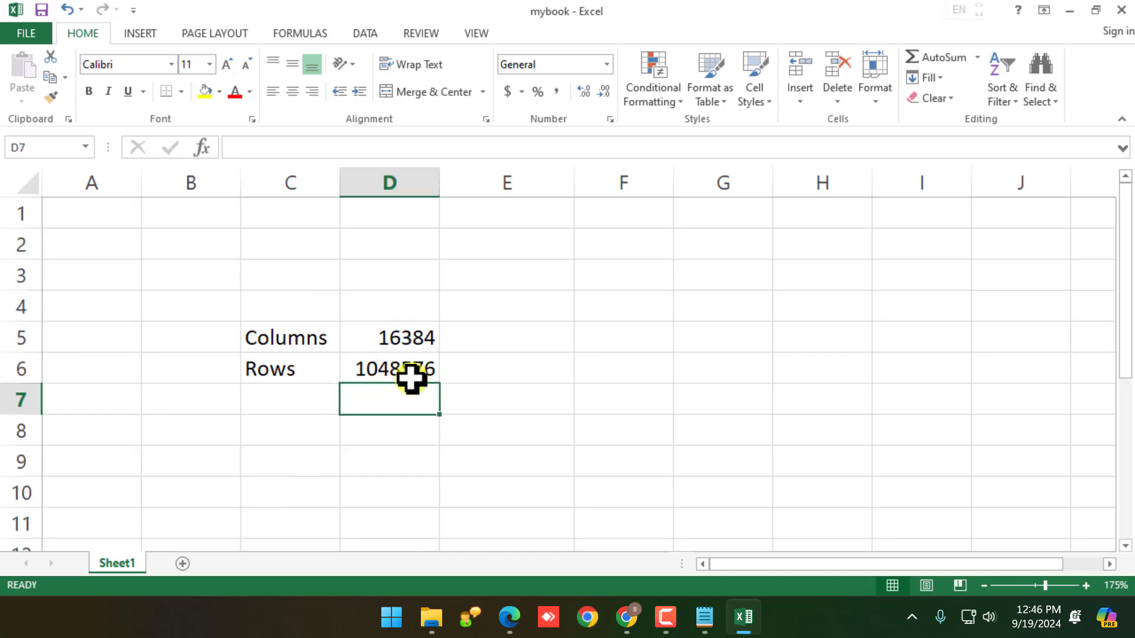
key("Left")
type("Cells")
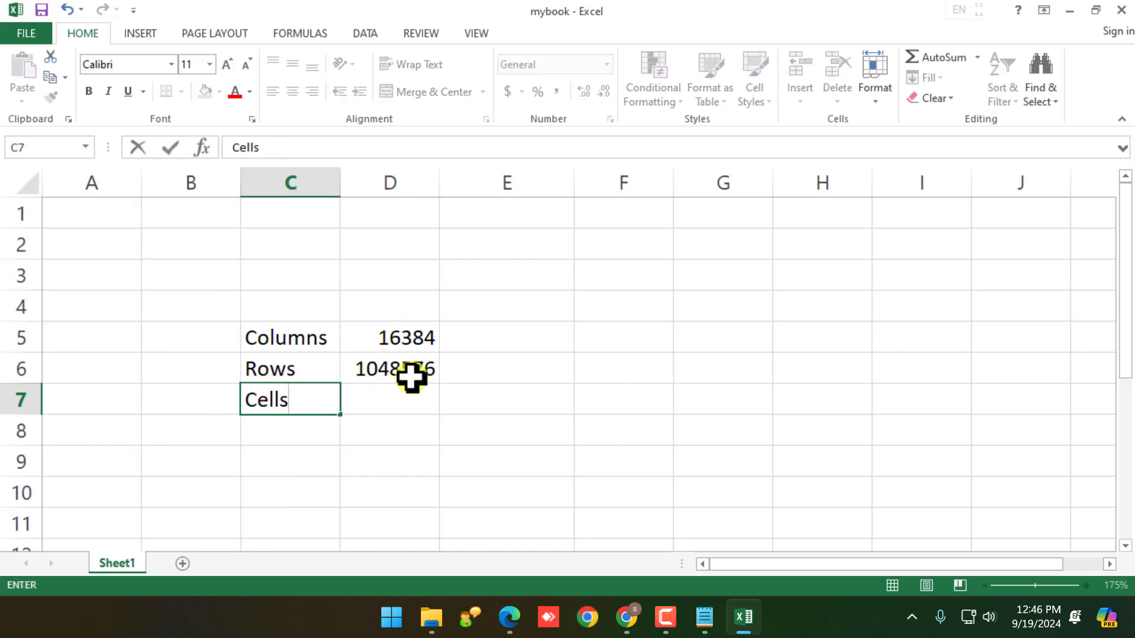
key("Right")
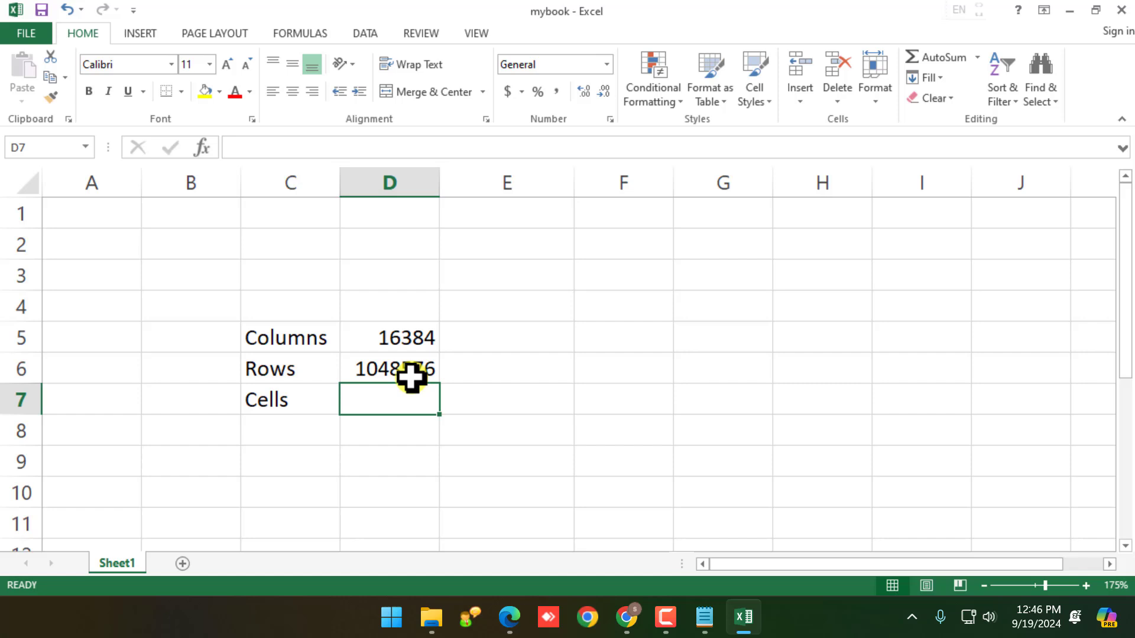
type("=")
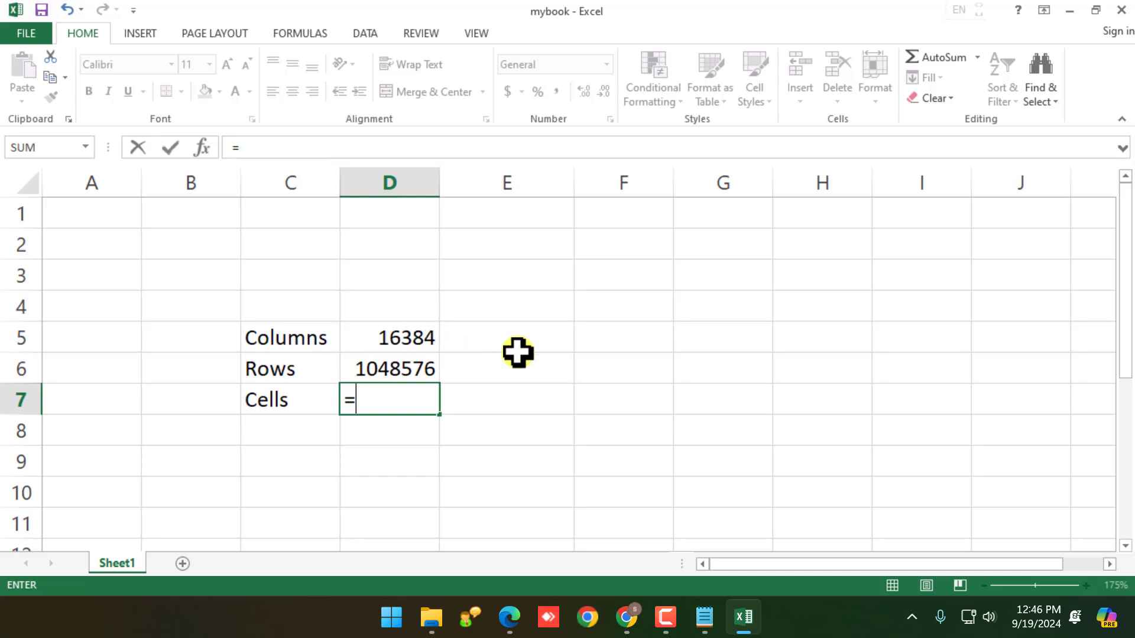
type("d5*")
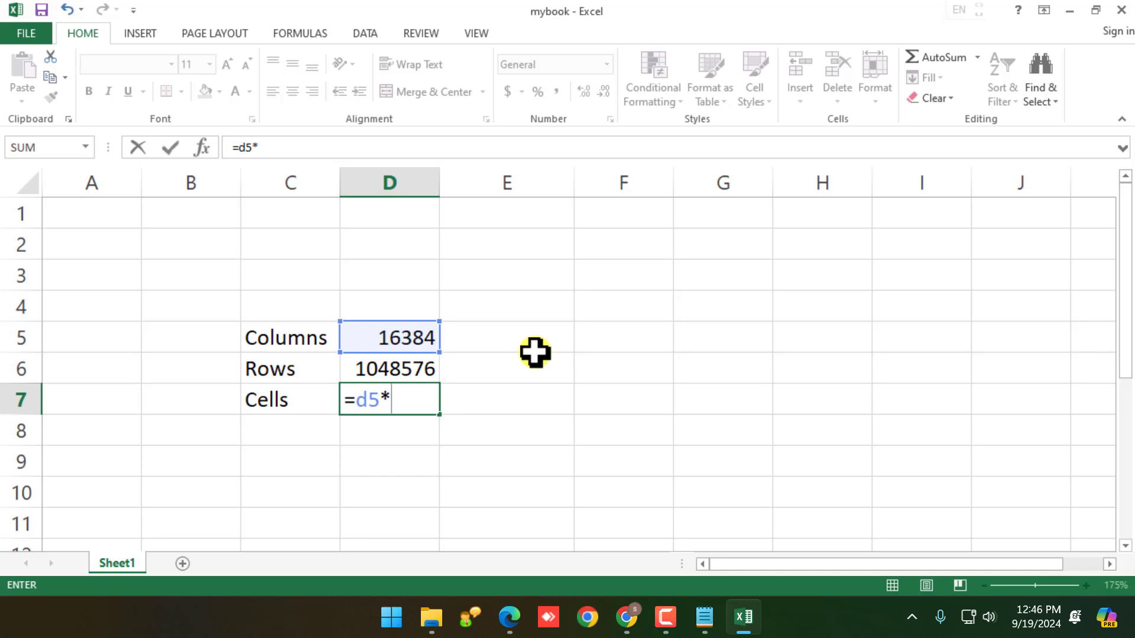
type("d6")
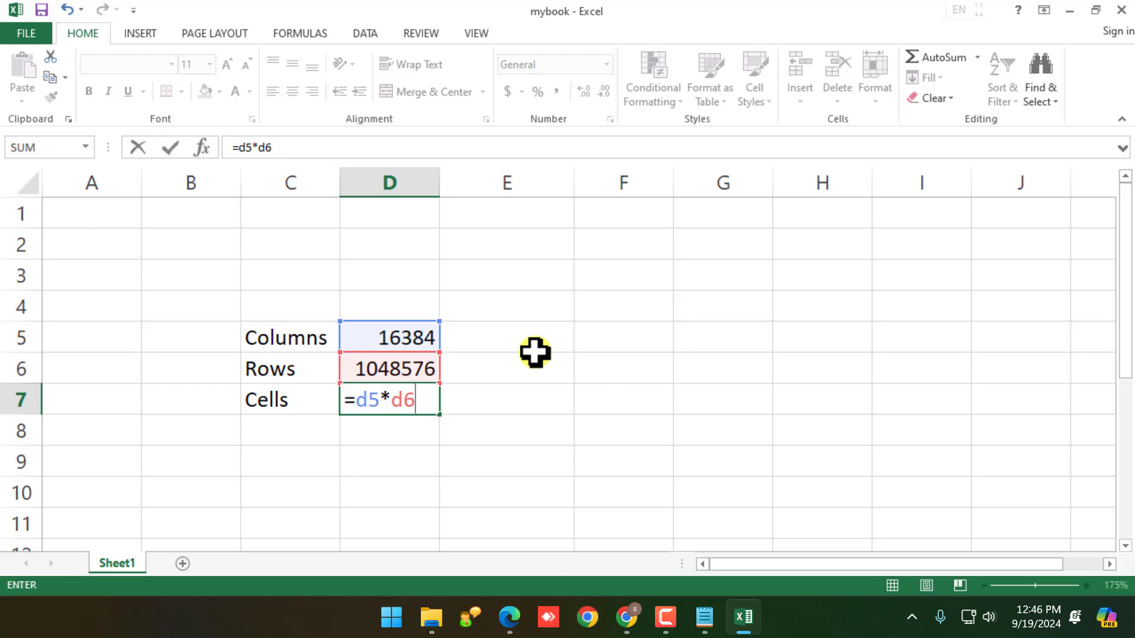
key("Return")
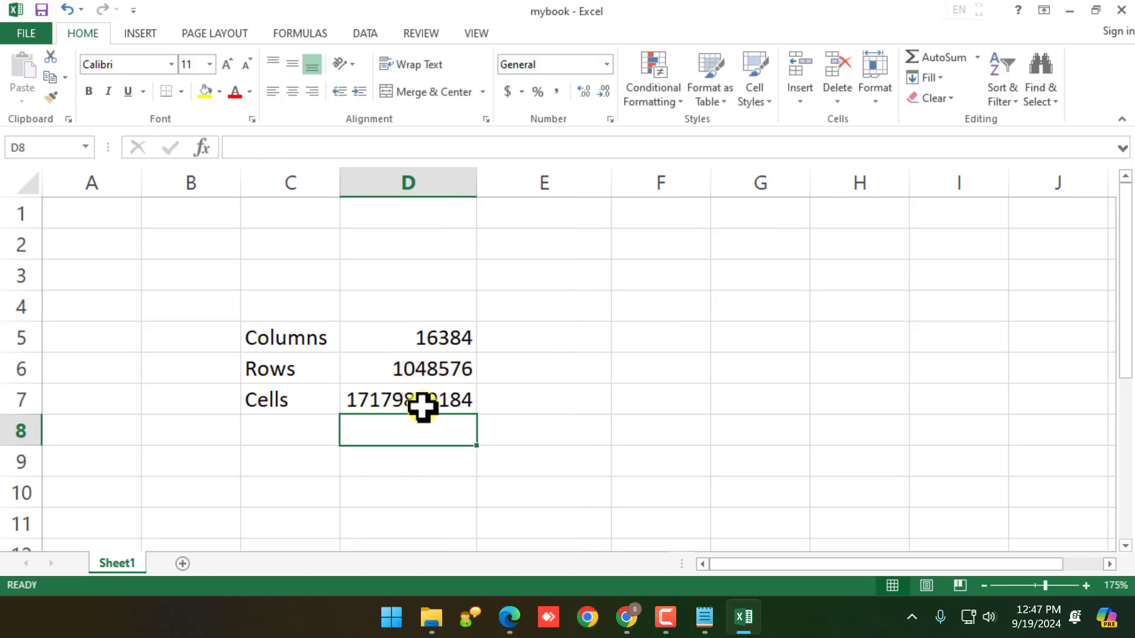
left_click(420, 406)
left_click(269, 147)
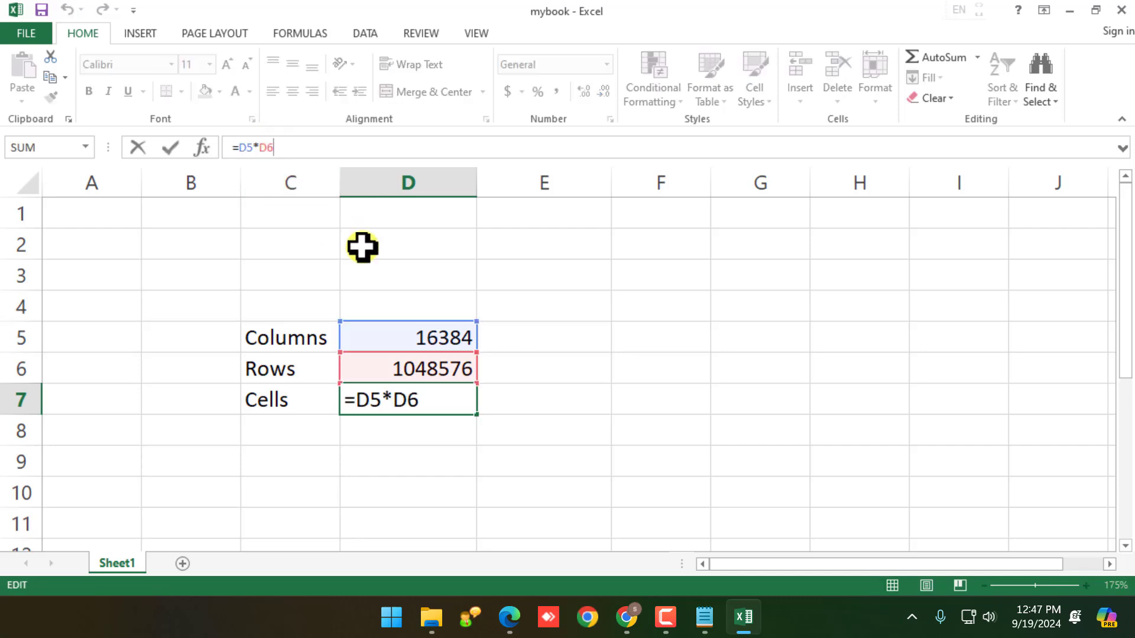
left_click(369, 437)
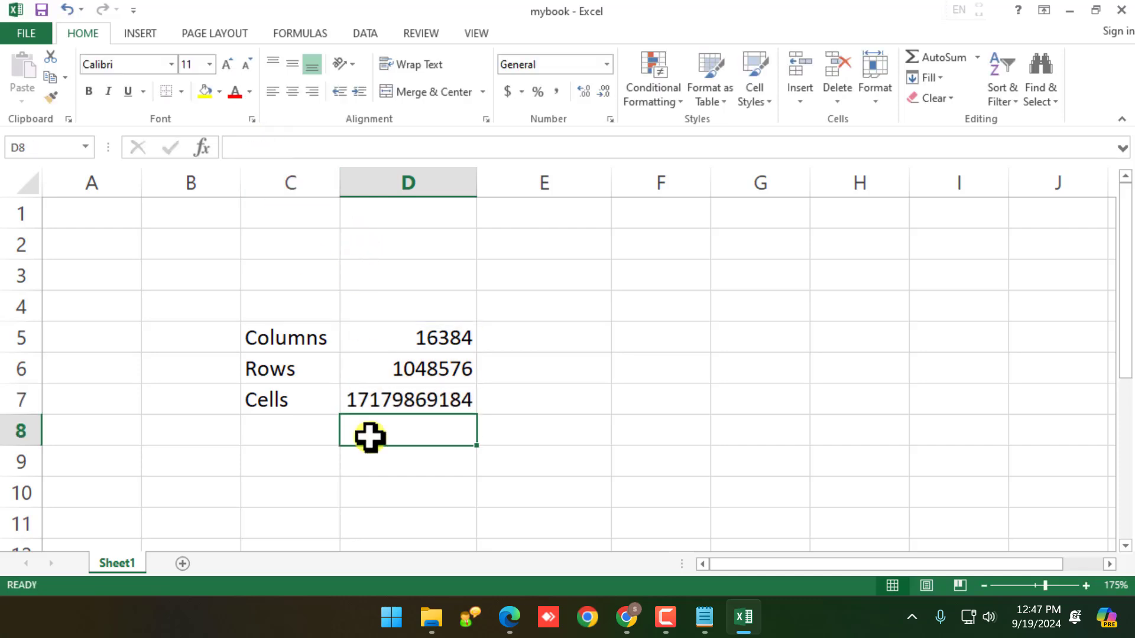
left_click(397, 407)
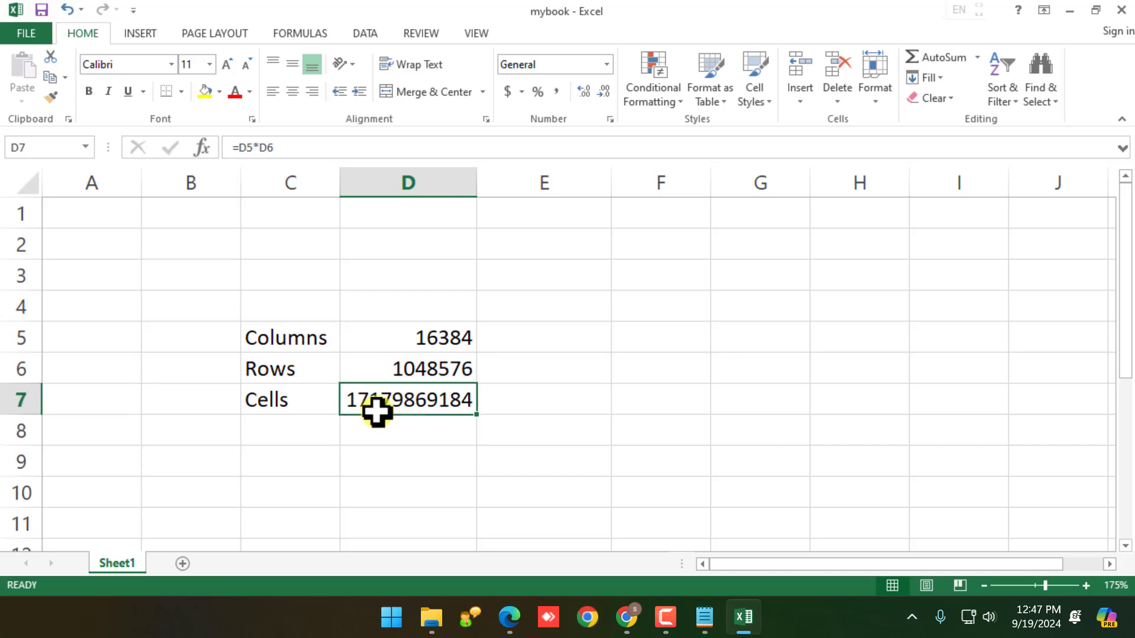
Merge and centre C4:D4 and enter the heading Worksheet
left_click_drag(307, 306, 391, 312)
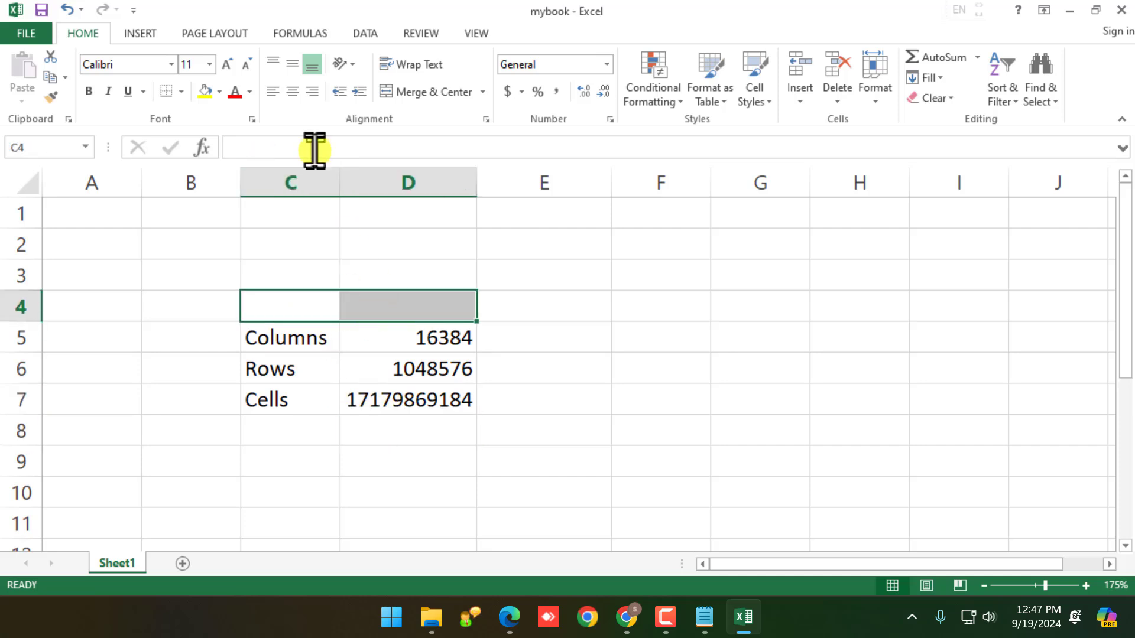
left_click(439, 93)
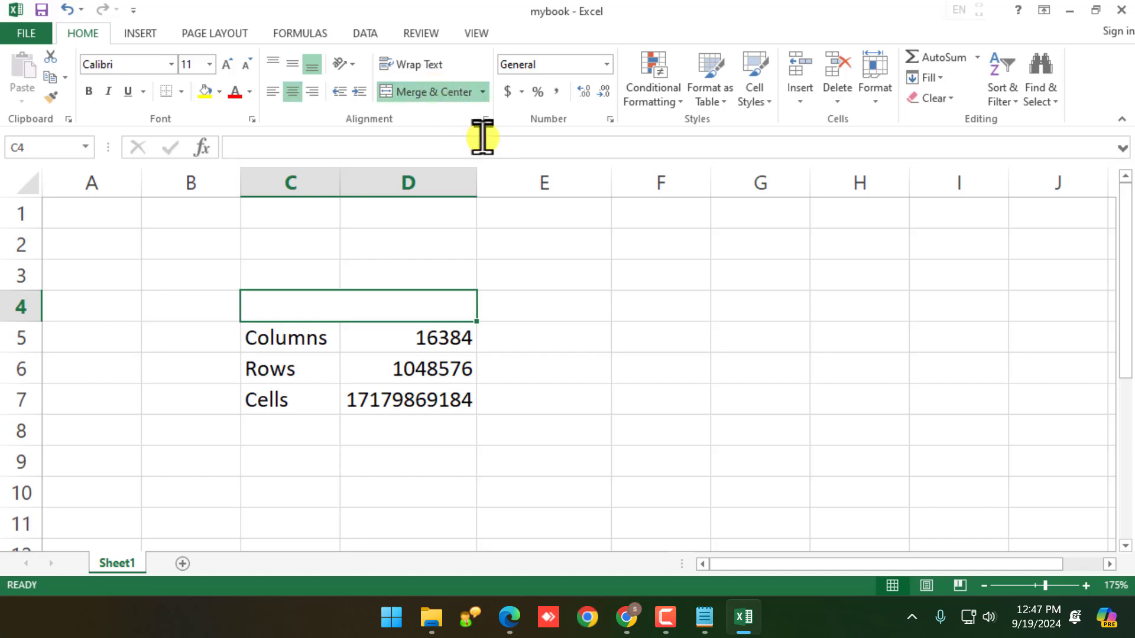
type("Worksheet")
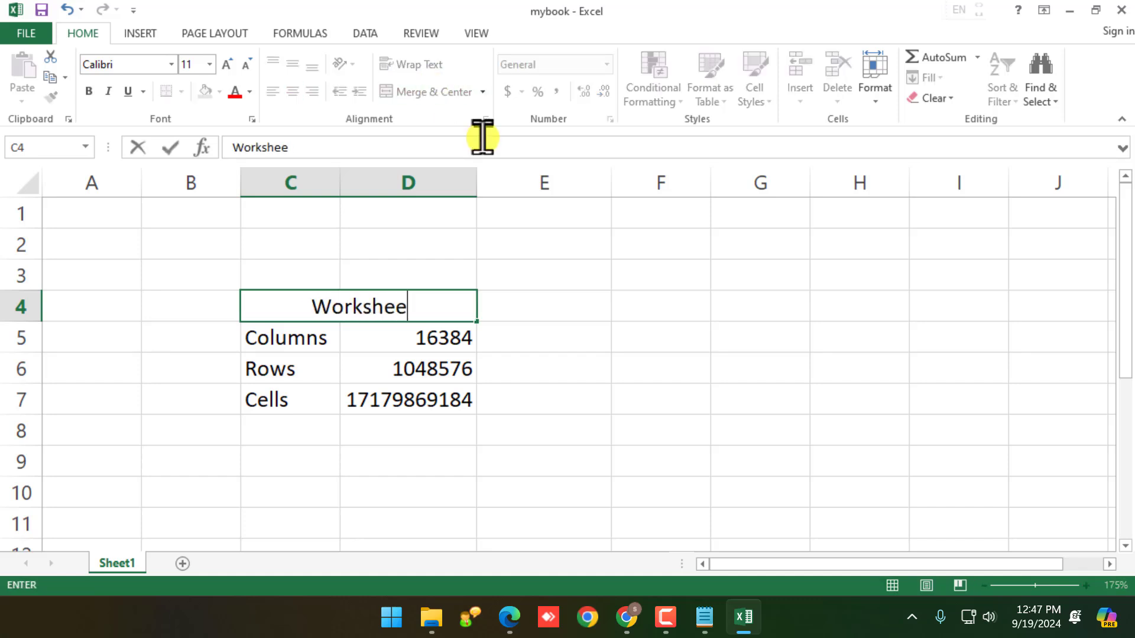
key("Return")
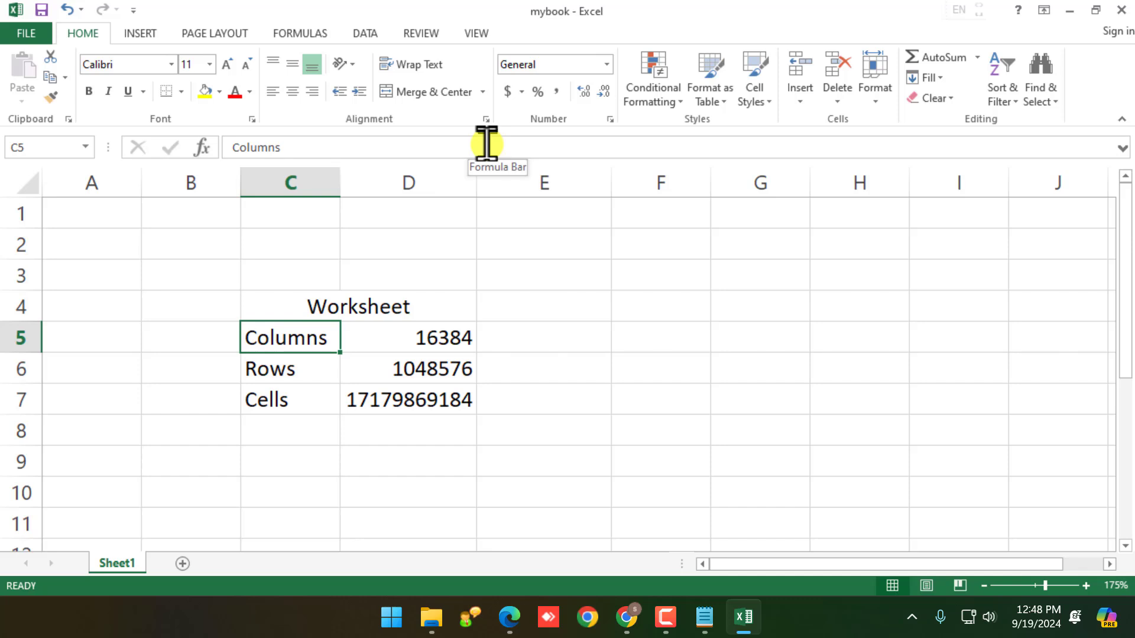
left_click(489, 325)
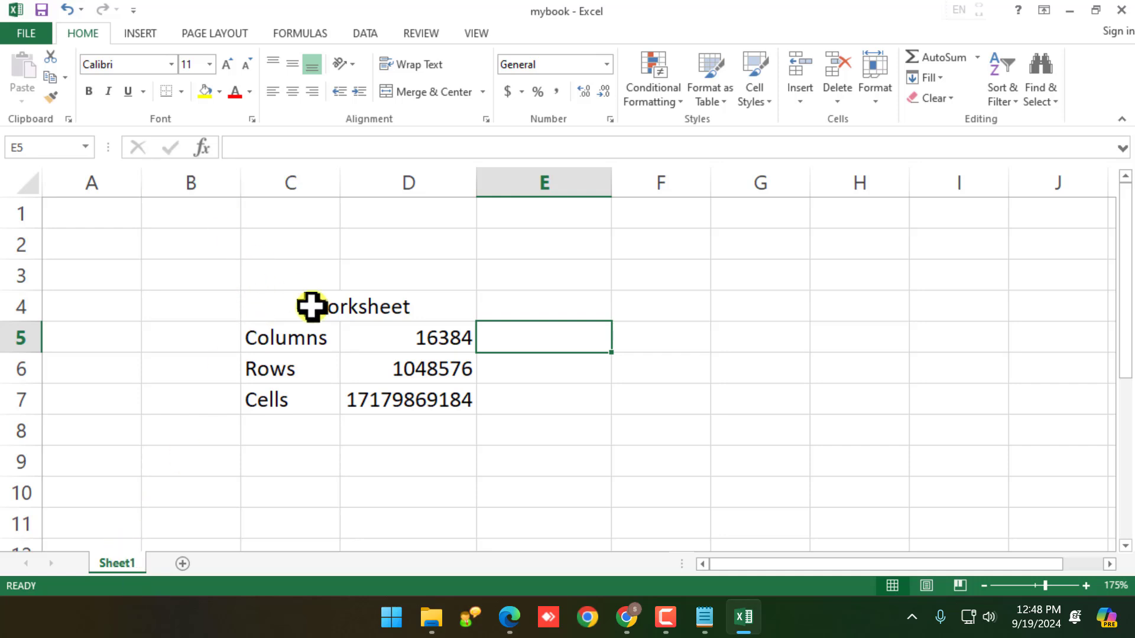
Edit the merged C4 heading to read One Worksheet
left_click(302, 422)
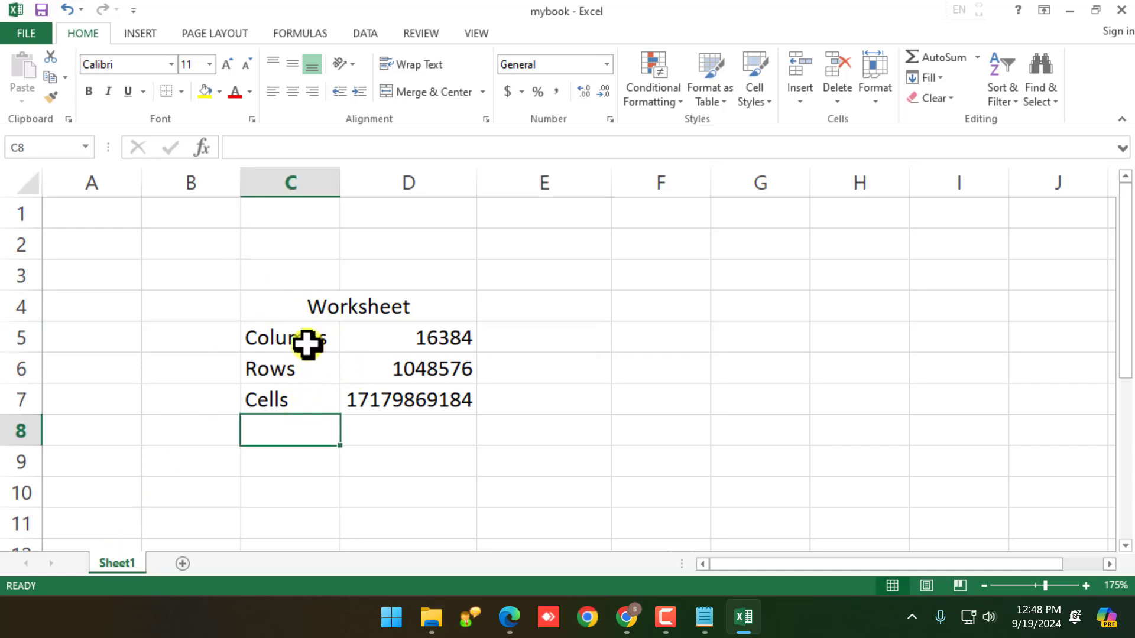
left_click(308, 309)
double_click(297, 307)
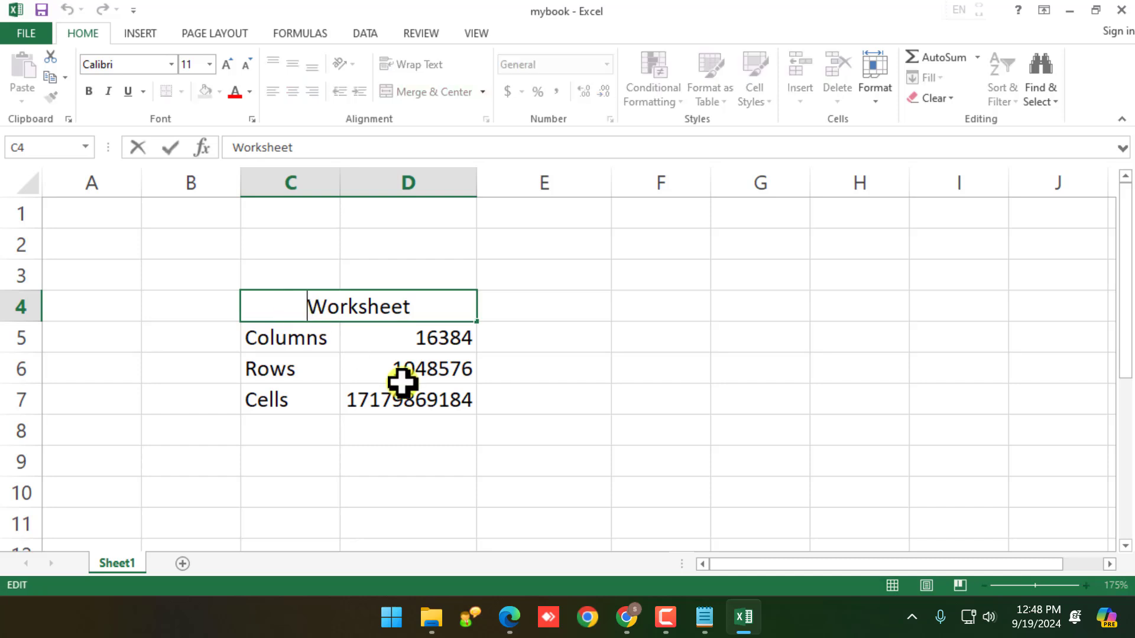
type("1")
key("BackSpace")
type("One")
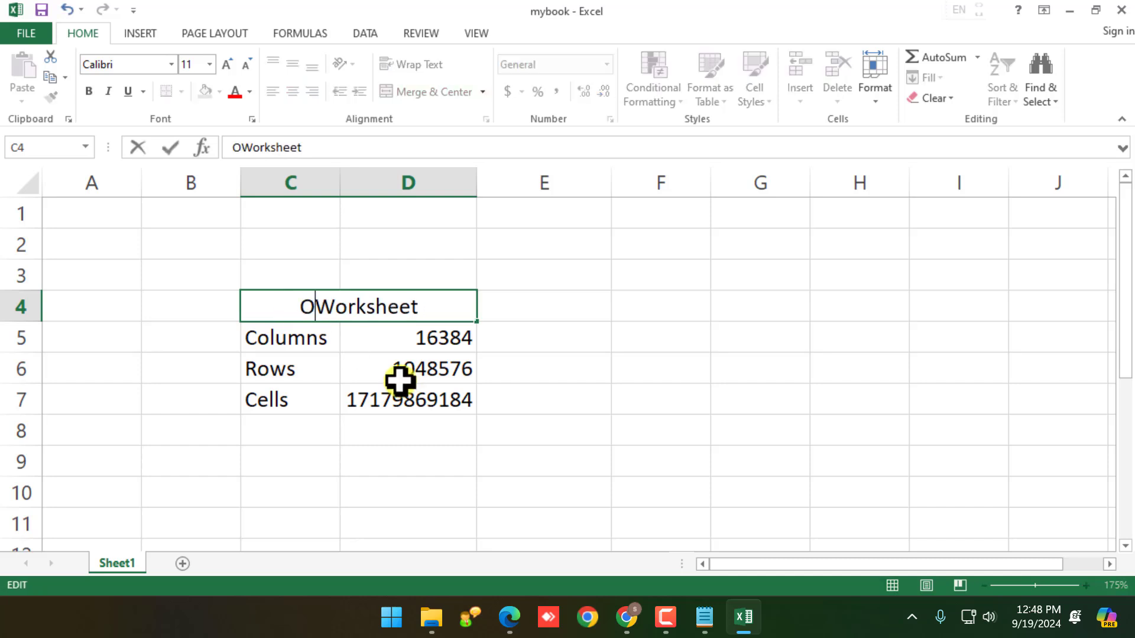
left_click(413, 464)
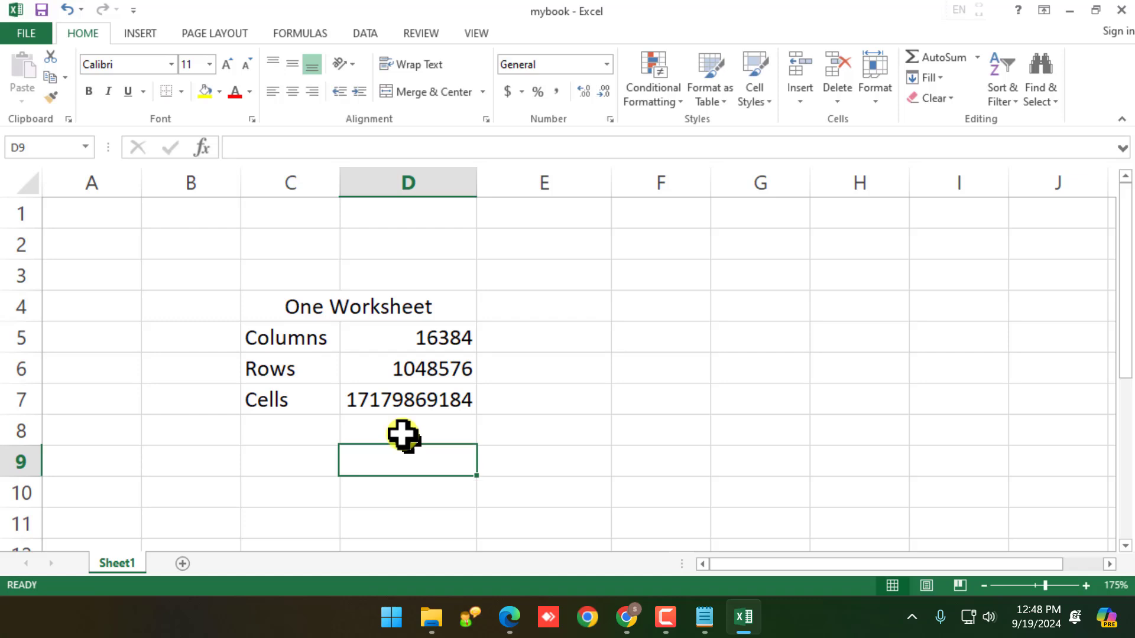
Review the Columns, Rows and Cells labels and the One Worksheet heading
left_click(307, 331)
left_click(299, 372)
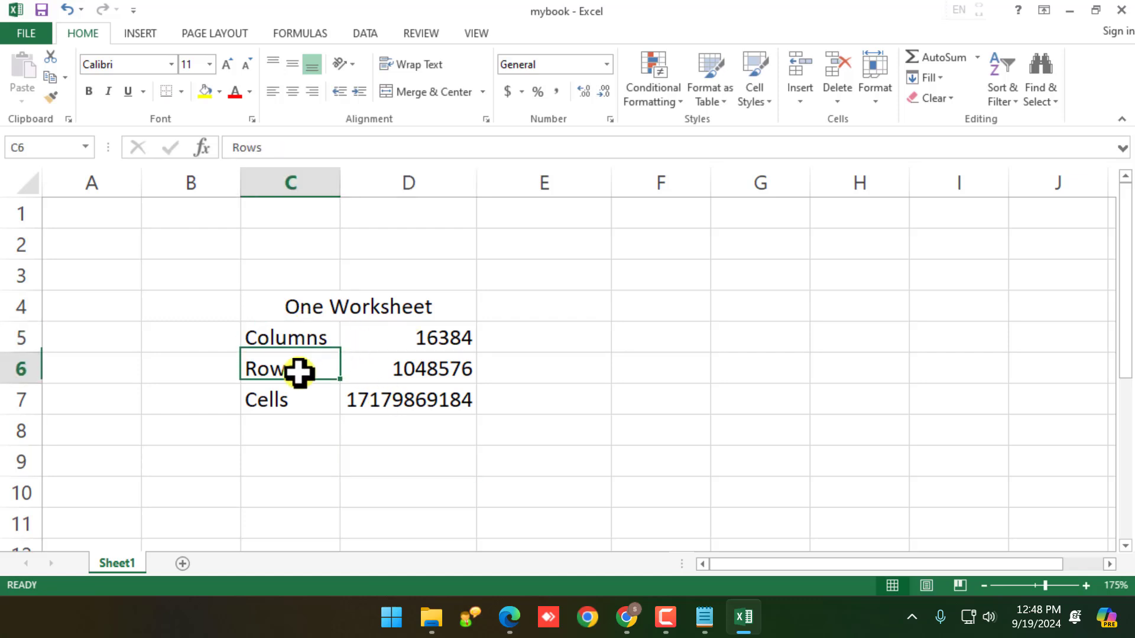
left_click(294, 400)
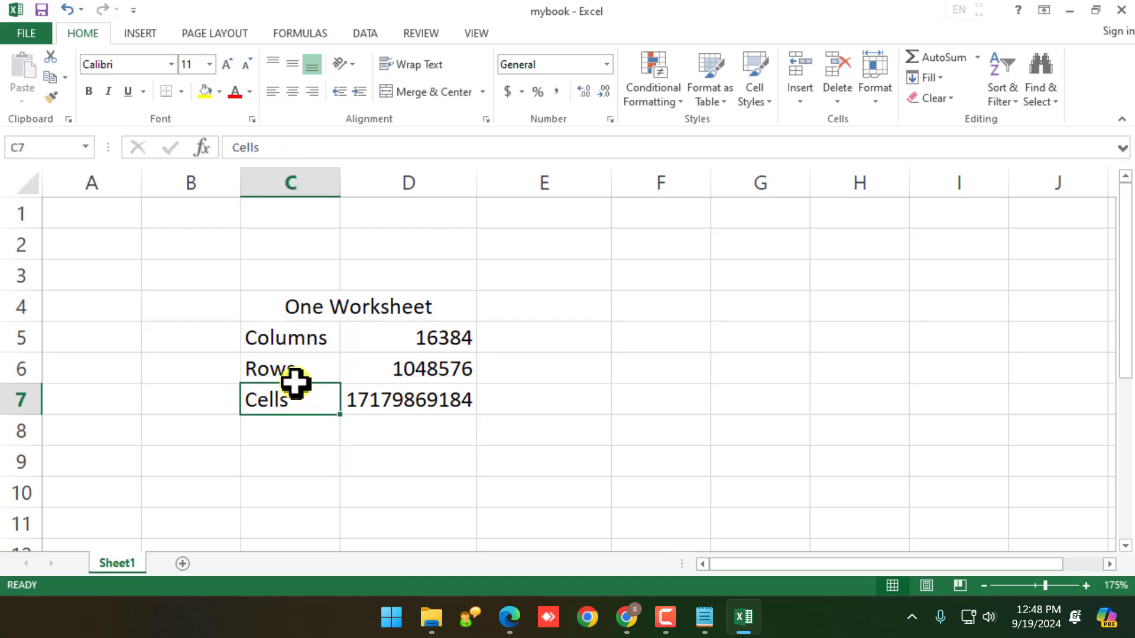
left_click(471, 425)
scroll(467, 437, "up", 2)
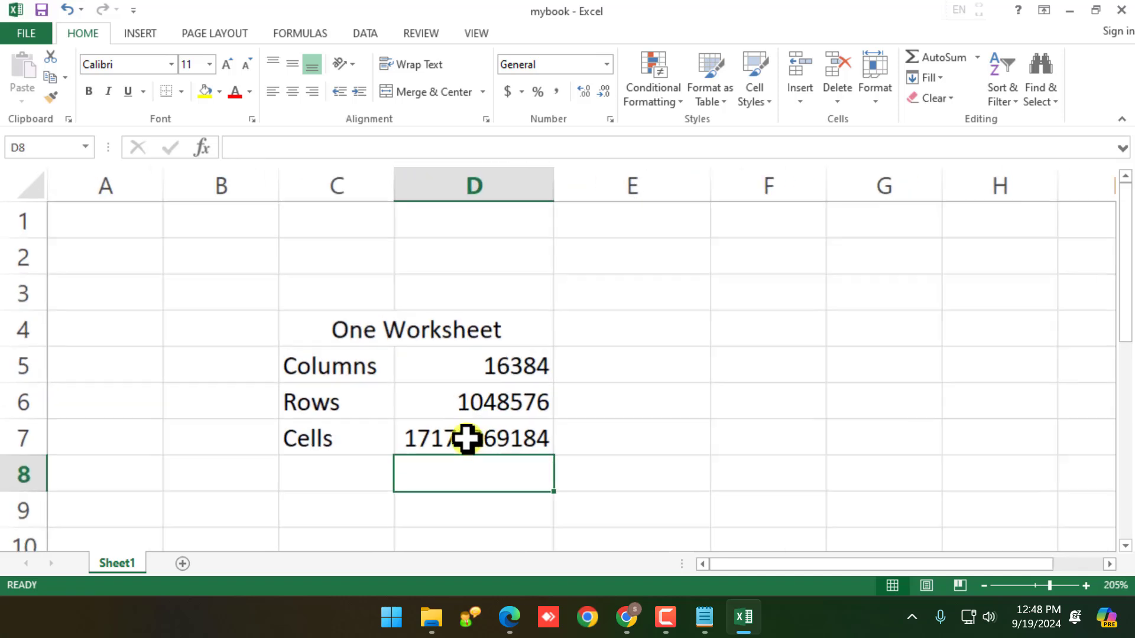
scroll(255, 488, "down", 1)
scroll(263, 477, "up", 1)
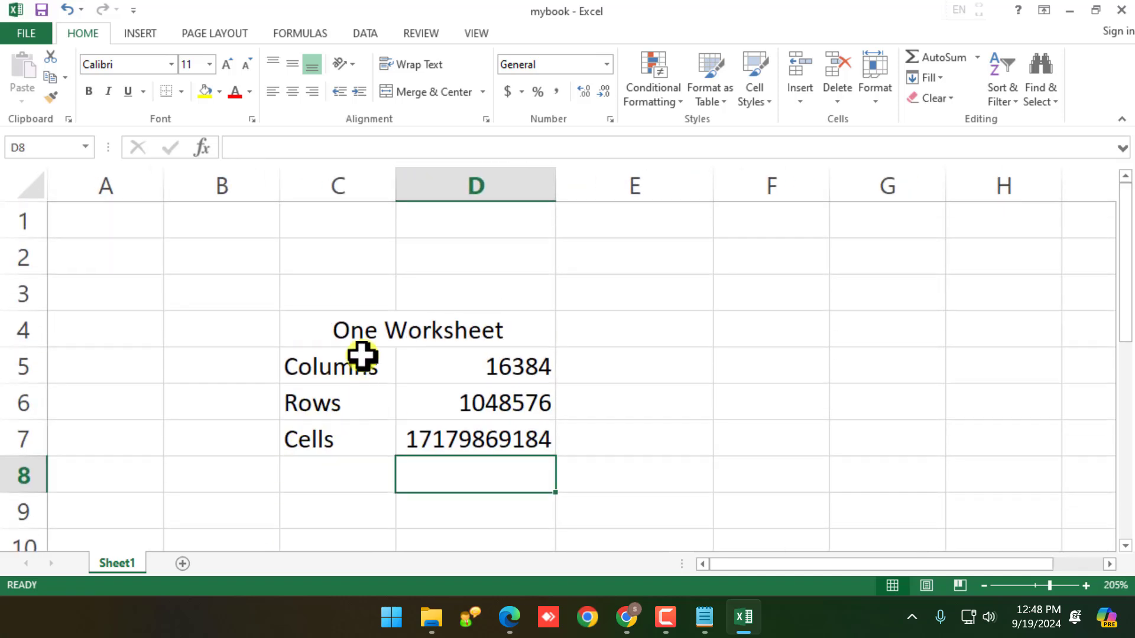
left_click(388, 329)
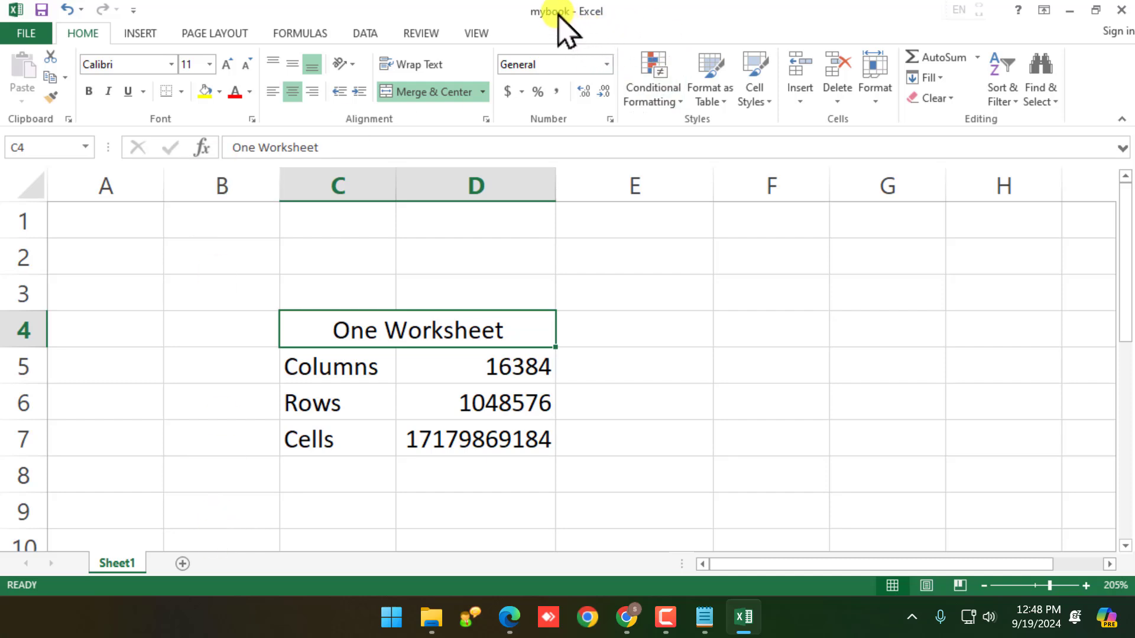
Launch Word from the Start search and create a blank document
key("super")
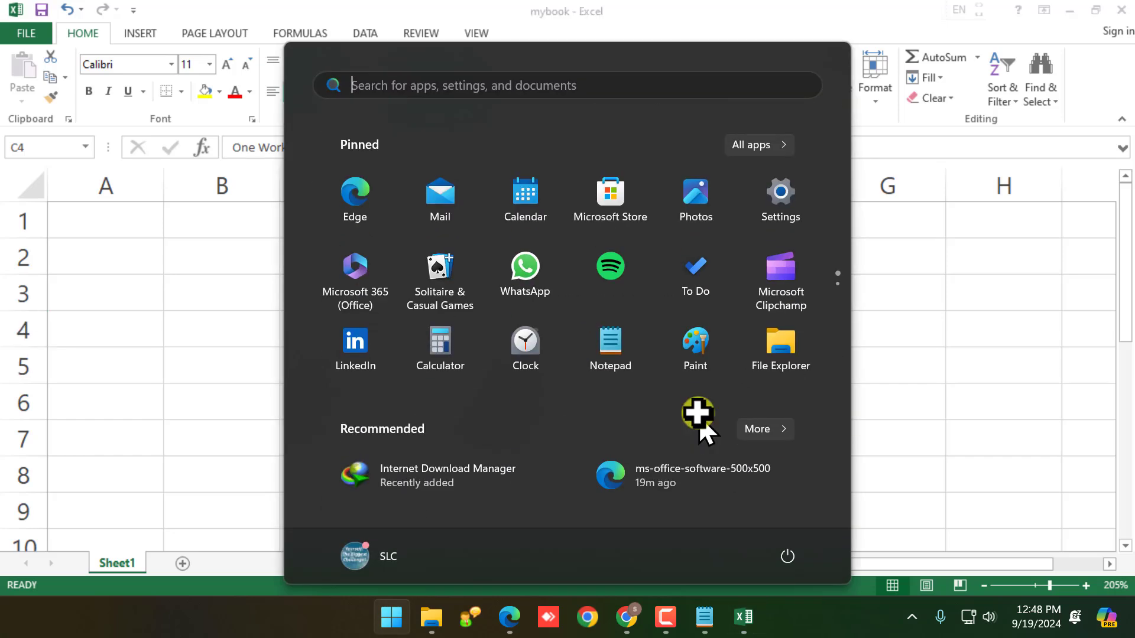
type("word")
key("Return")
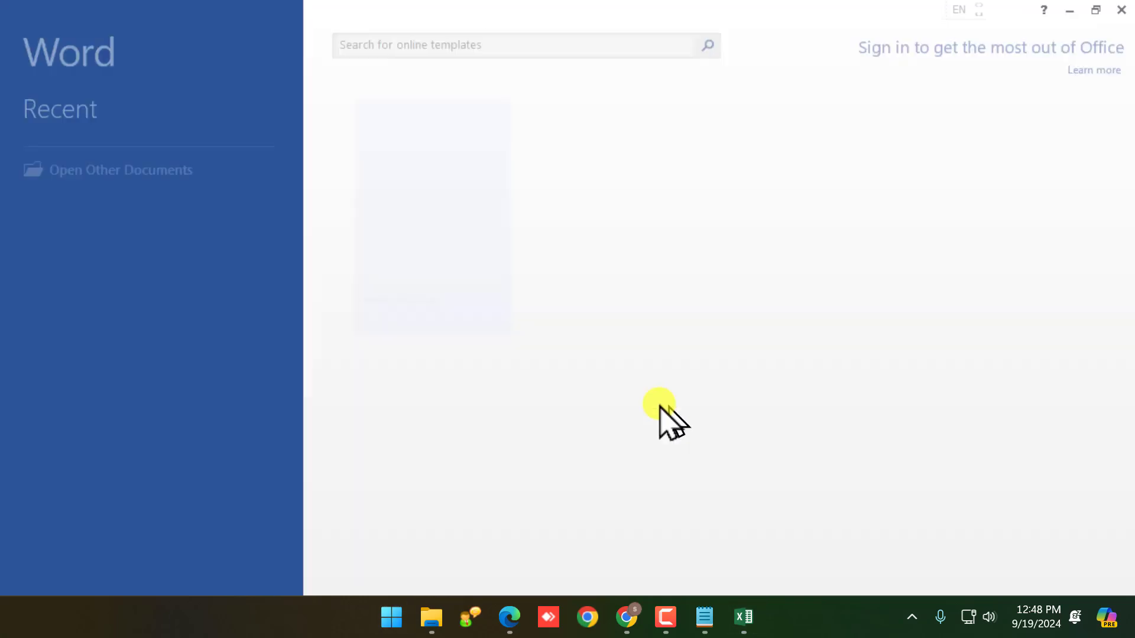
left_click(398, 182)
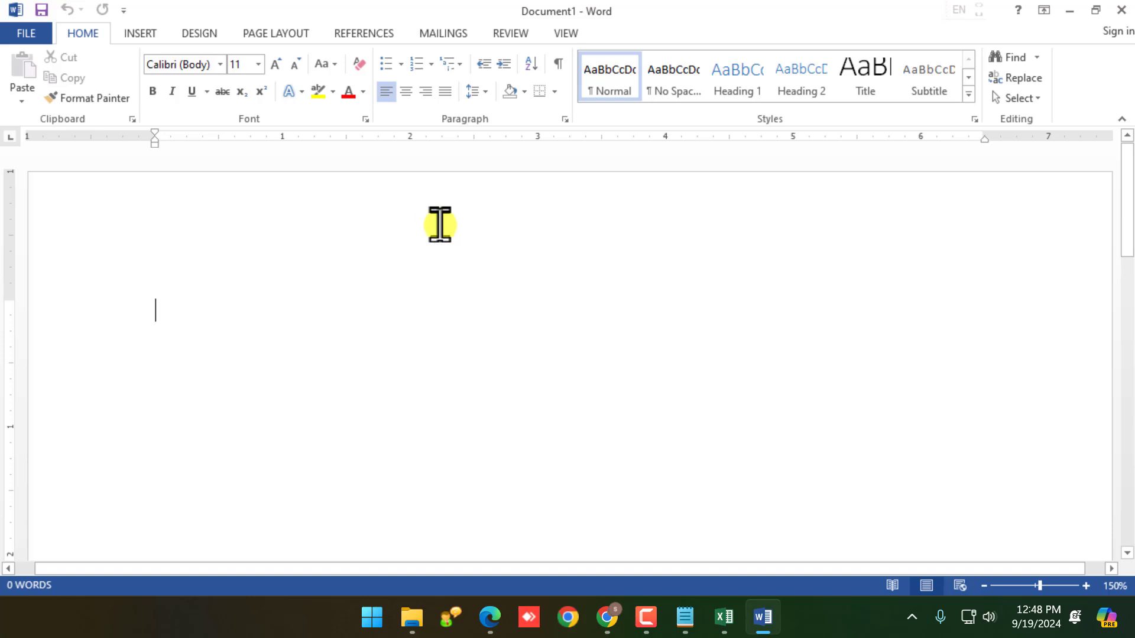
Insert page breaks until the blank document runs to 20 pages
scroll(156, 303, "down", 1)
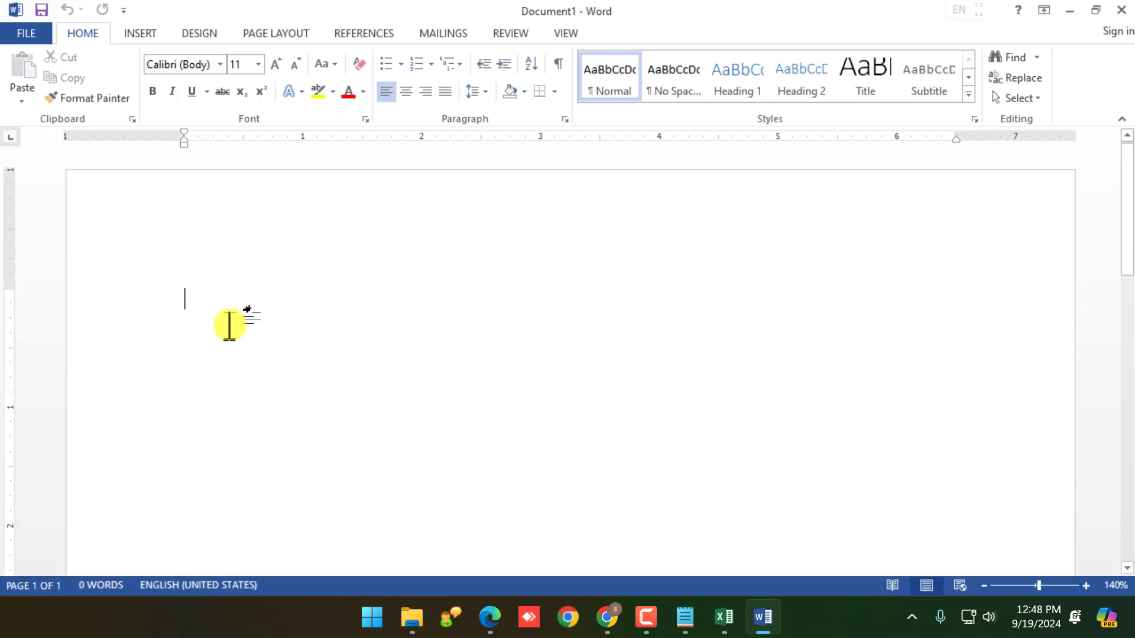
scroll(234, 287, "down", 1)
scroll(235, 287, "down", 9)
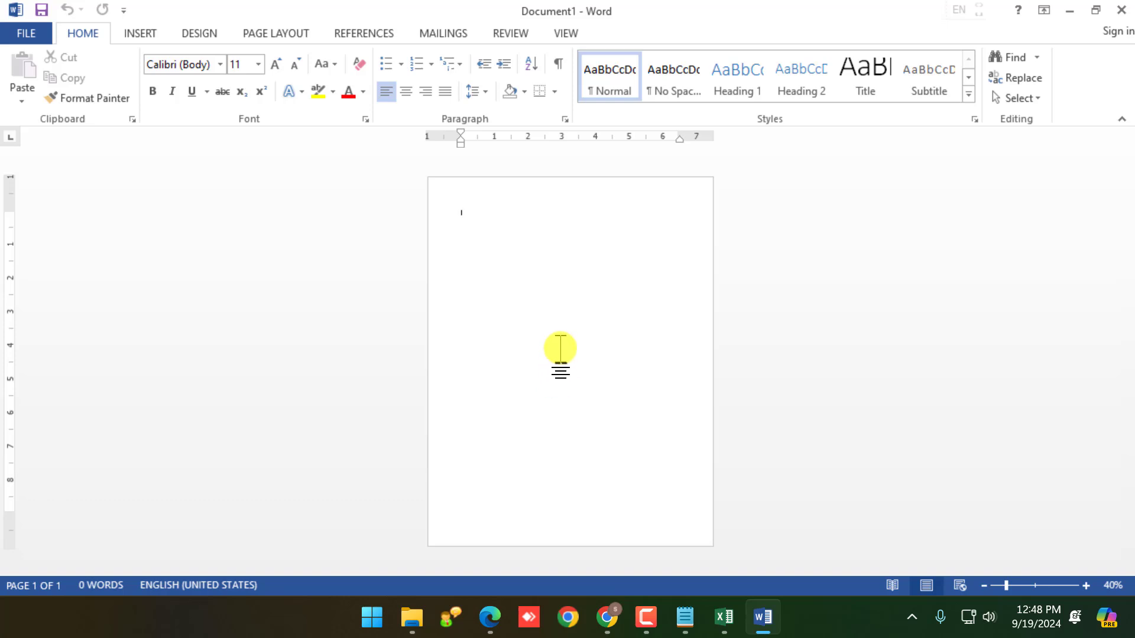
key("ctrl+Return")
key("ctrl+Return")
key("ctrl+Return")
key("ctrl+Return")
key("ctrl+Return")
key("ctrl+Return")
key("ctrl+Return")
key("ctrl+Return")
key("ctrl+Return")
key("ctrl+Return")
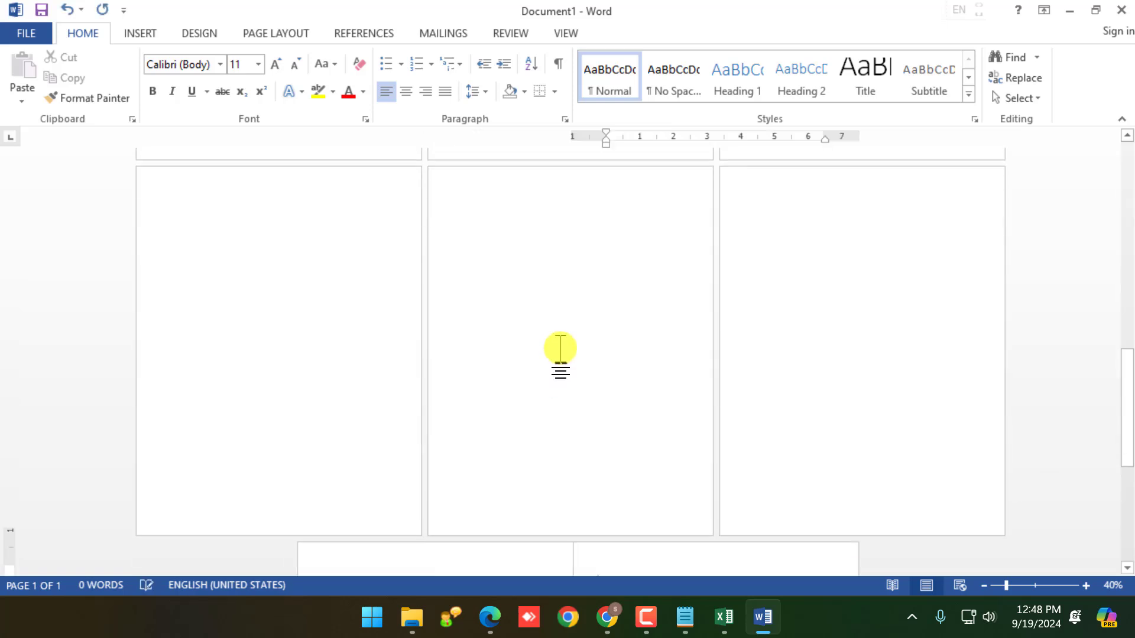
key("ctrl+Return")
key("ctrl+Return")
key("ctrl+Return")
key("ctrl+Return")
key("ctrl+Return")
key("ctrl+Return")
key("ctrl+Return")
key("ctrl+Return")
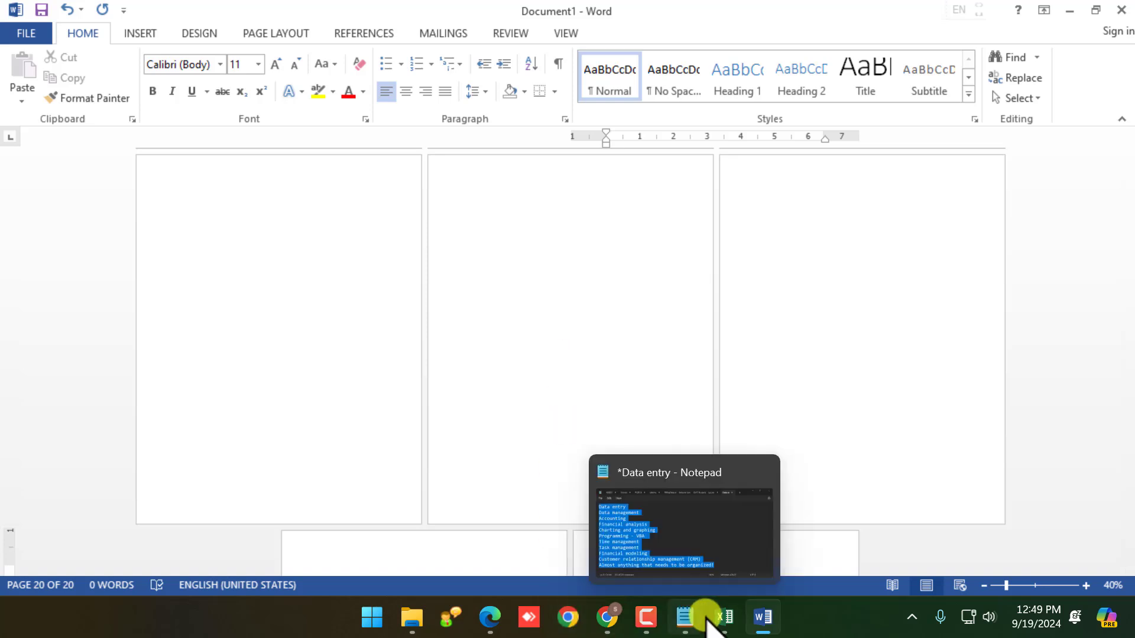
Back in the mybook workbook, add three new sheets: Sheet2, Sheet3 and Sheet4
left_click(722, 618)
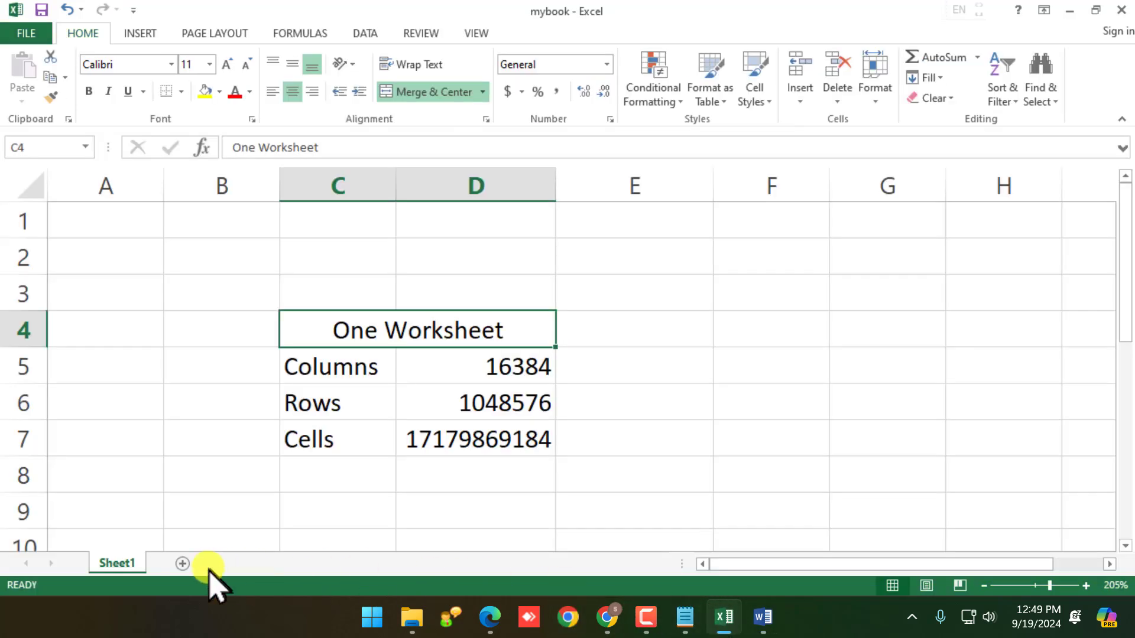
left_click(181, 564)
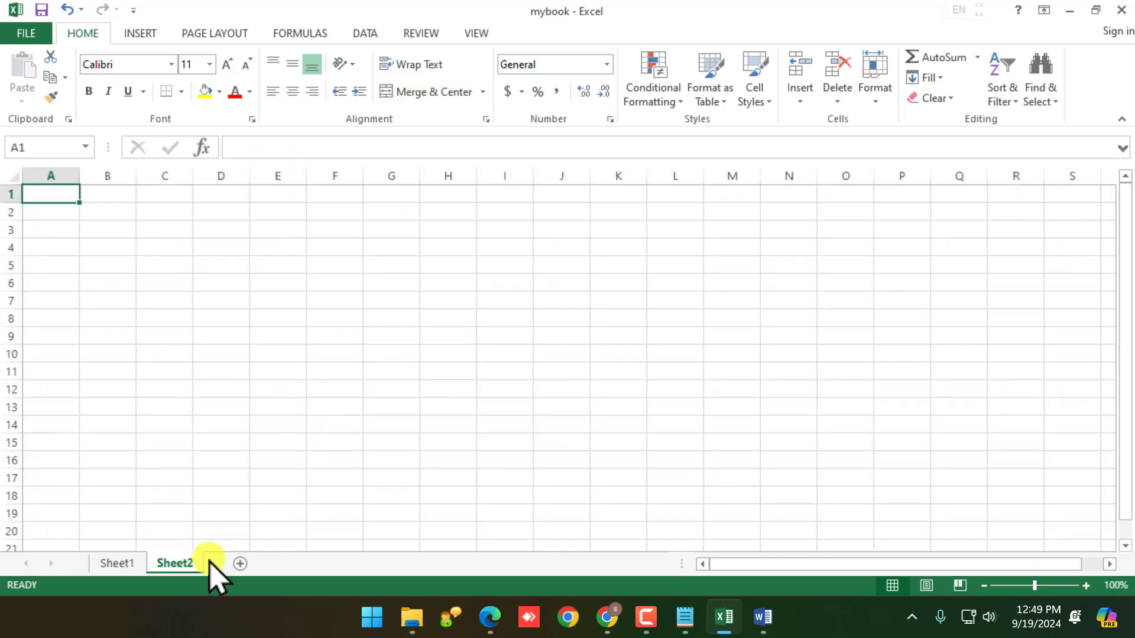
left_click(240, 564)
left_click(297, 564)
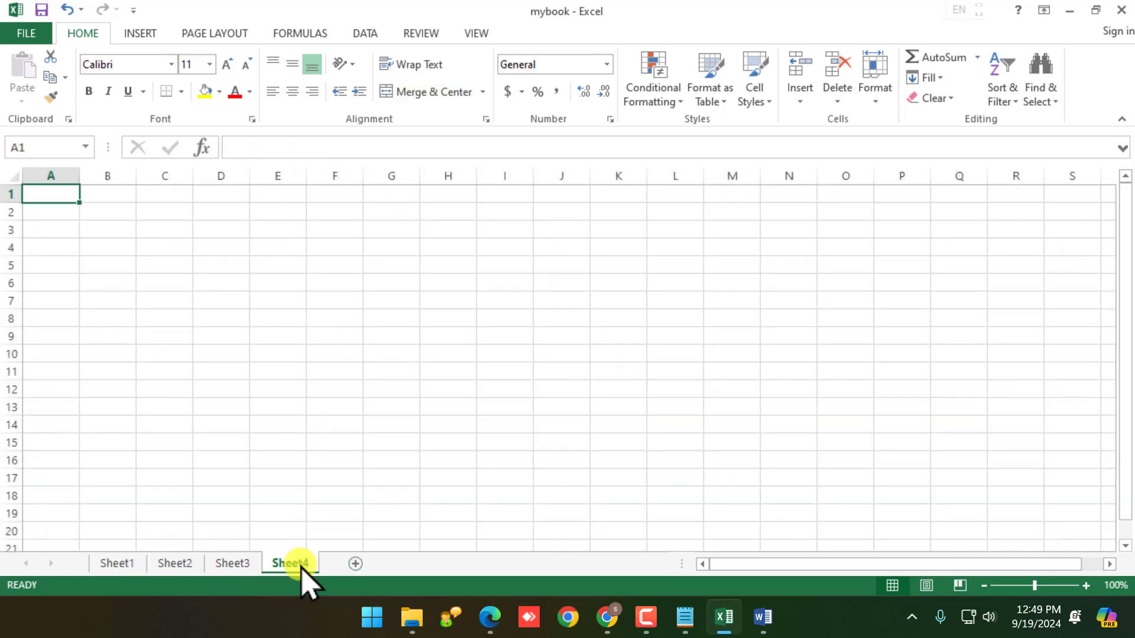
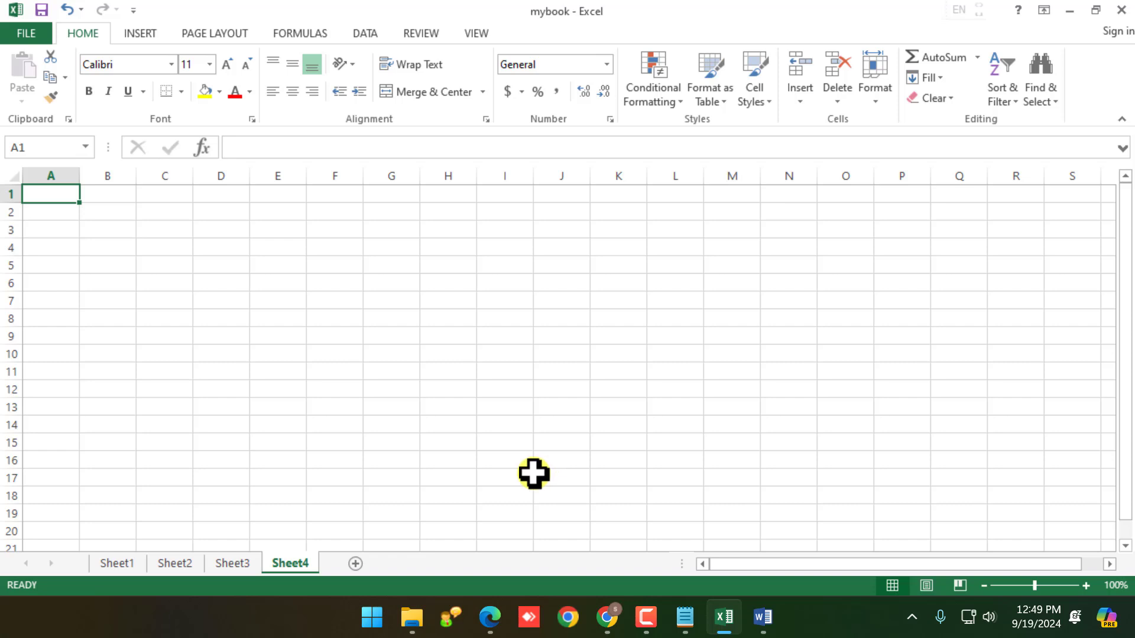
Browse Sheet1 through Sheet4, checking Sheet1's One Worksheet table and the empty Sheet2 and Sheet3
left_click(471, 390)
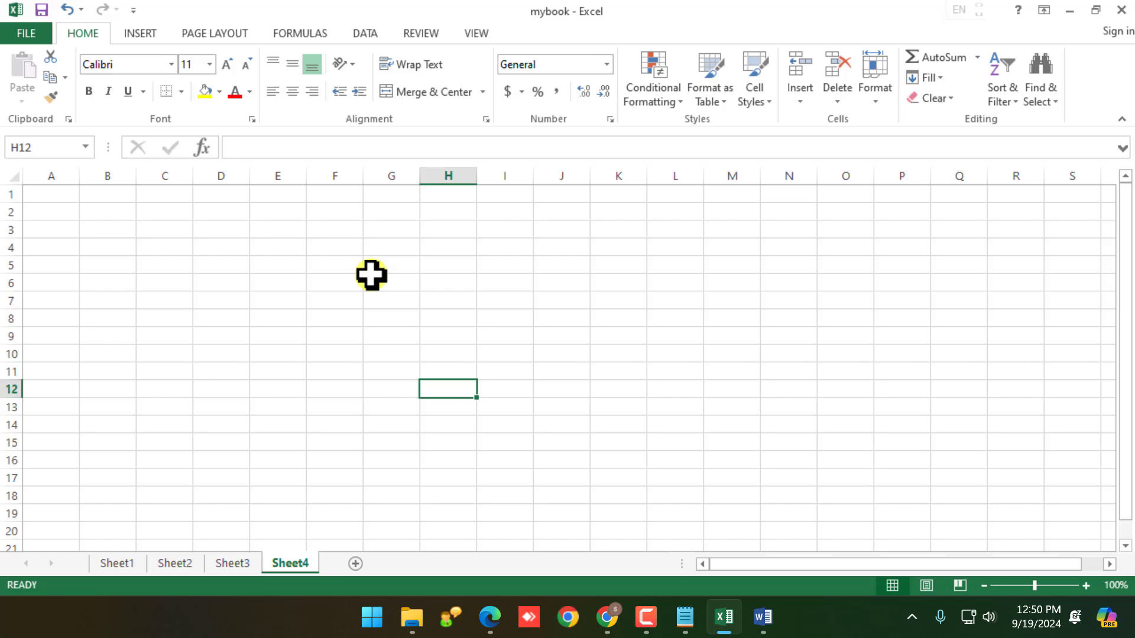
left_click(327, 248)
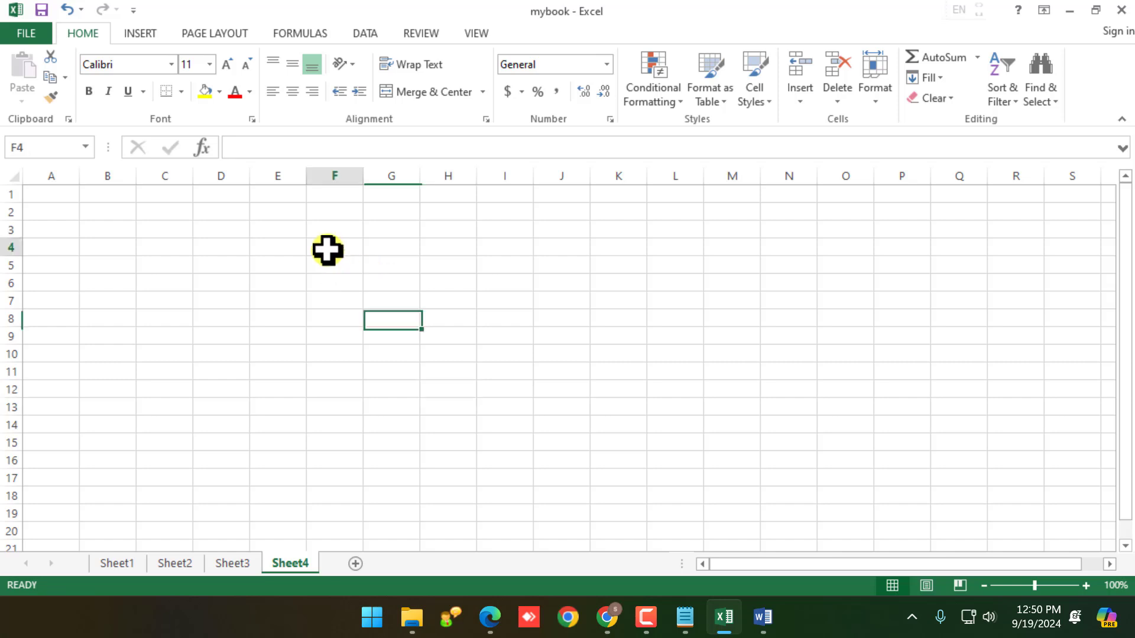
left_click(134, 562)
left_click(177, 564)
left_click(232, 563)
left_click(294, 563)
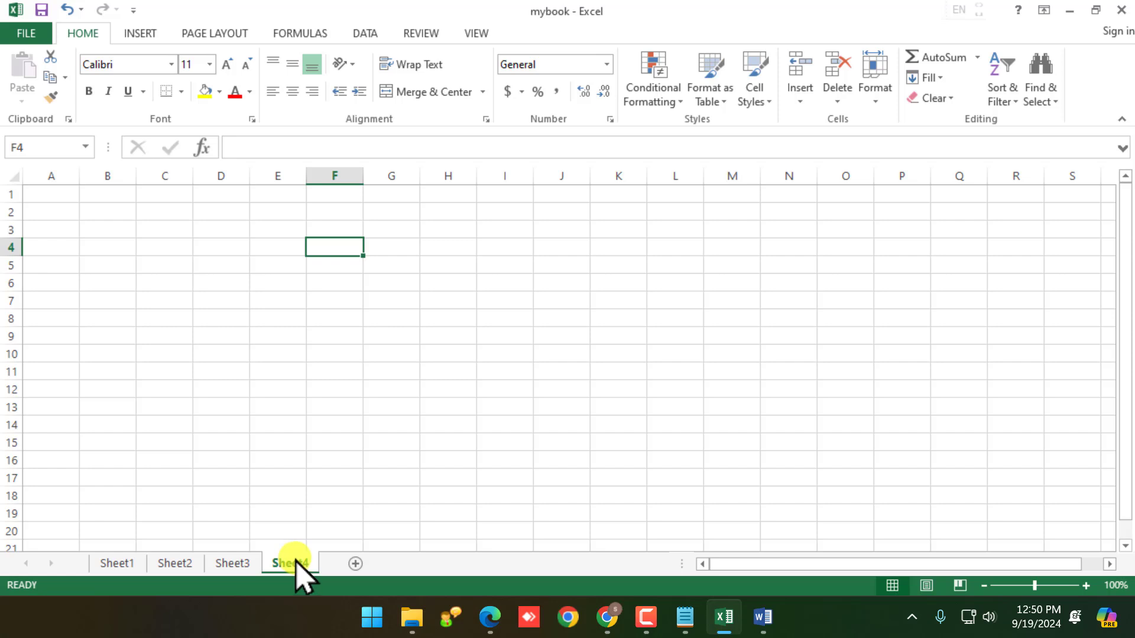
left_click(119, 567)
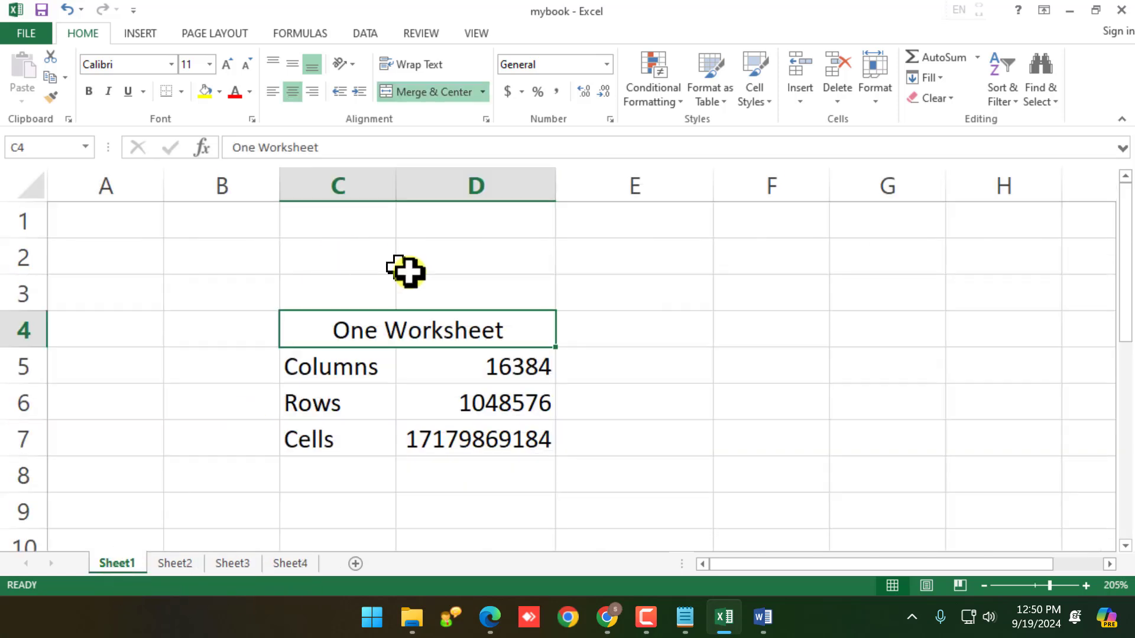
left_click(188, 566)
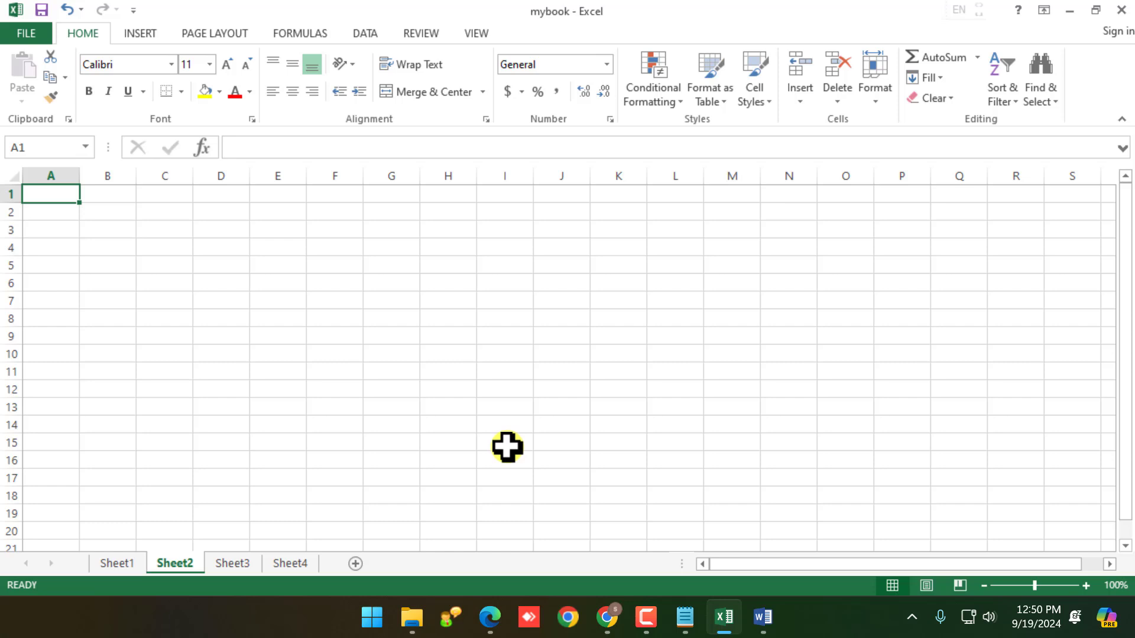
left_click(230, 566)
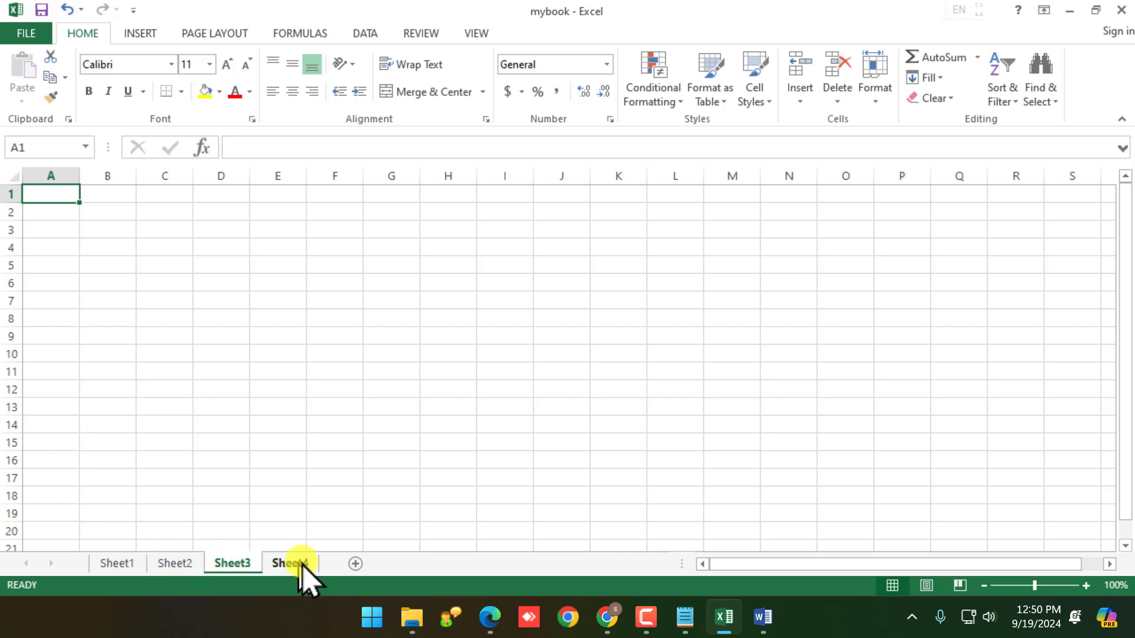
left_click(300, 564)
Rename Sheet1 to 'Worksheet', correcting the mistyped name along the way
left_click(113, 564)
right_click(112, 564)
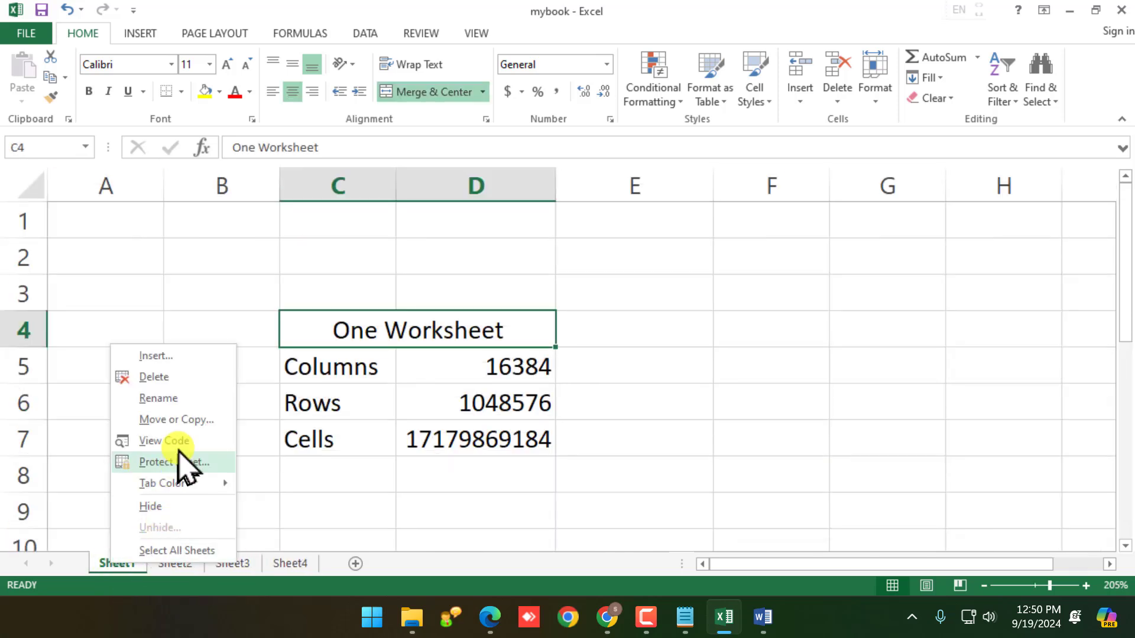
left_click(187, 396)
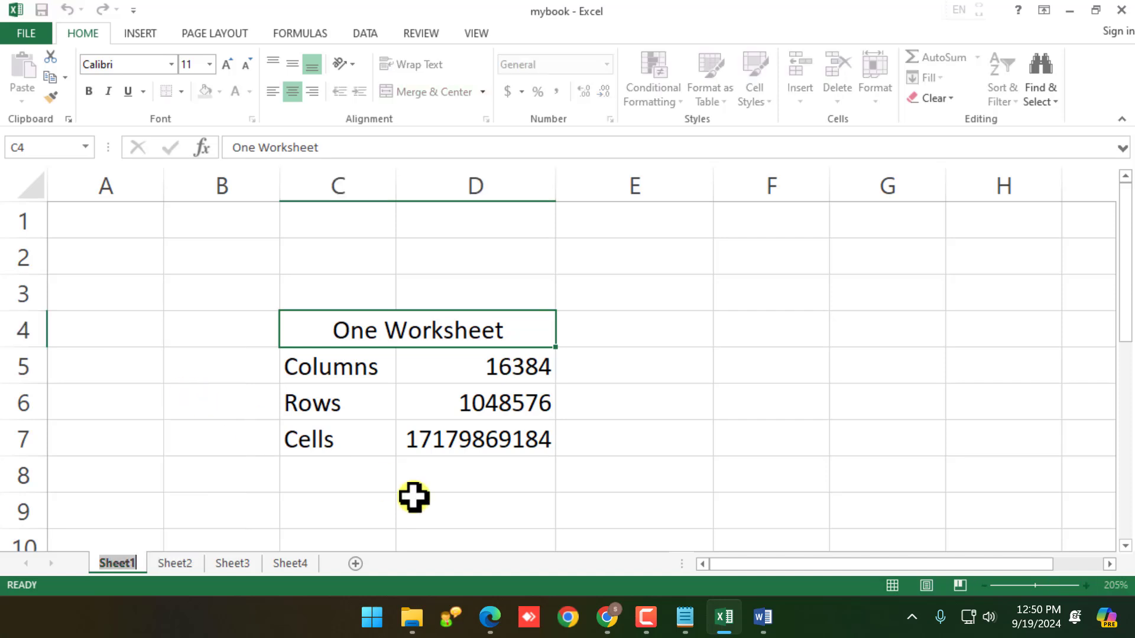
type("COmput")
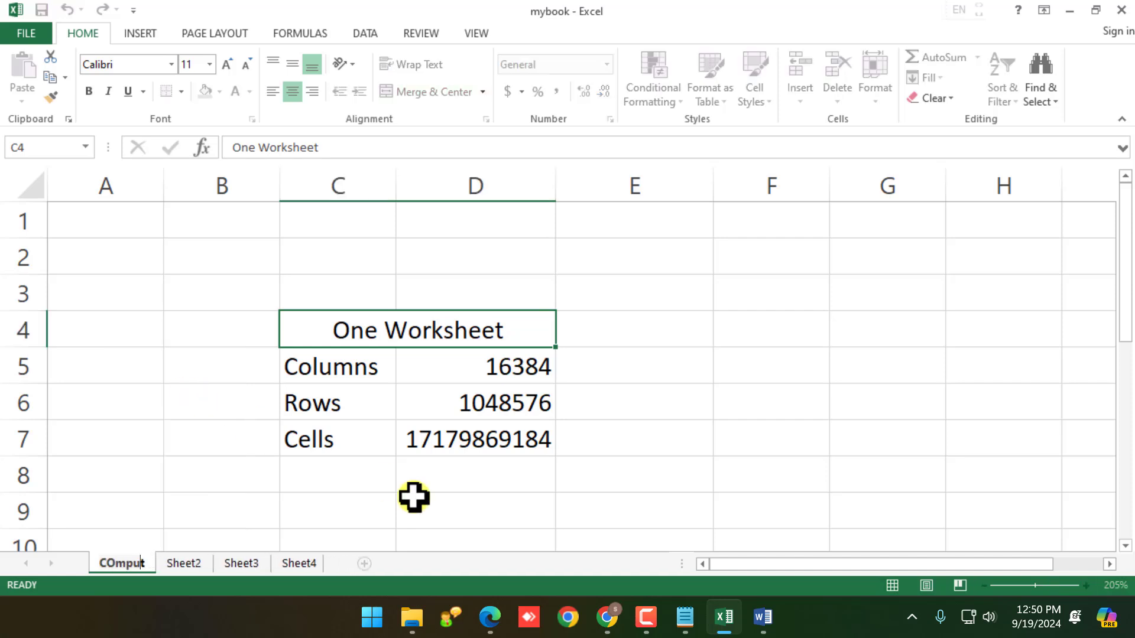
key("BackSpace")
key("BackSpace")
key("BackSpace")
key("BackSpace")
key("BackSpace")
key("BackSpace")
type("DCA")
key("BackSpace")
key("BackSpace")
key("BackSpace")
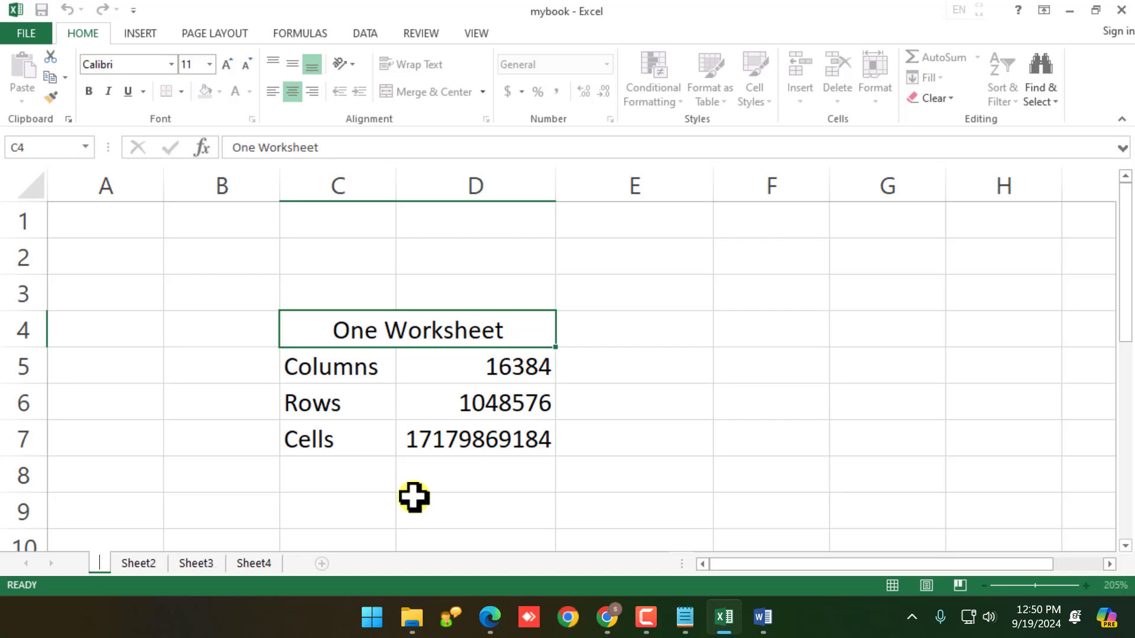
type("Workishe")
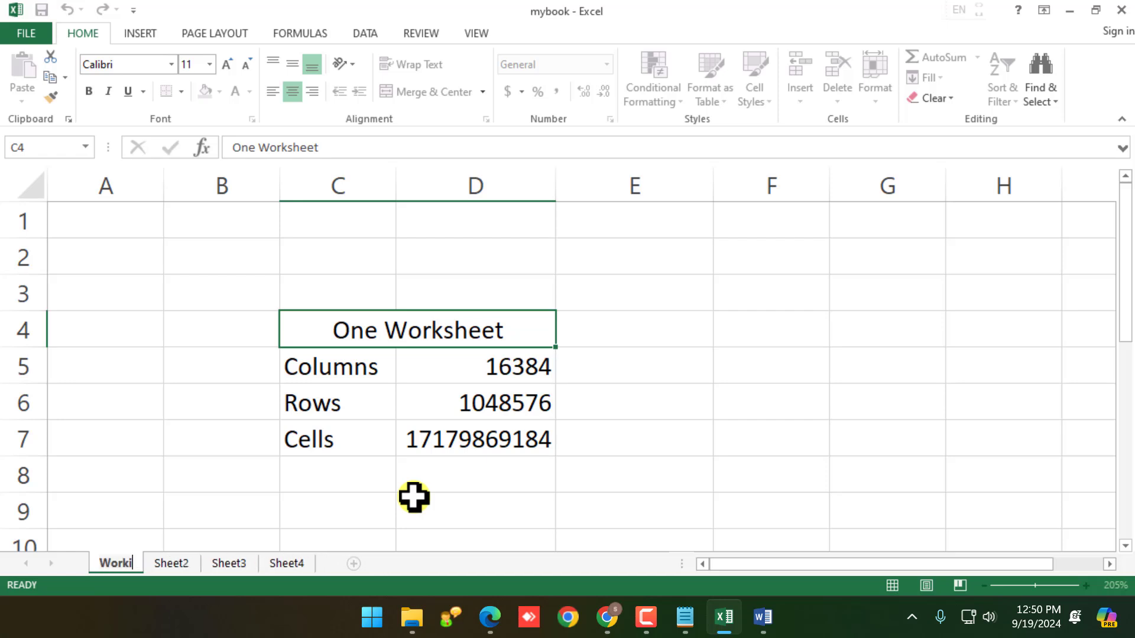
key("BackSpace")
key("BackSpace")
key("BackSpace")
key("BackSpace")
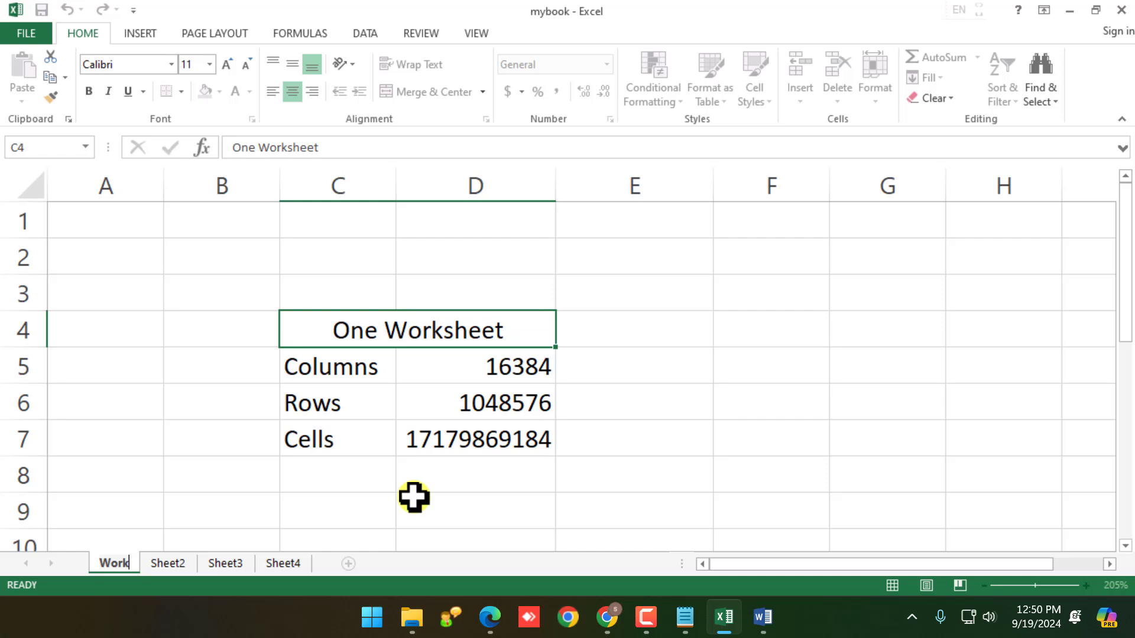
type("sheet")
key("Return")
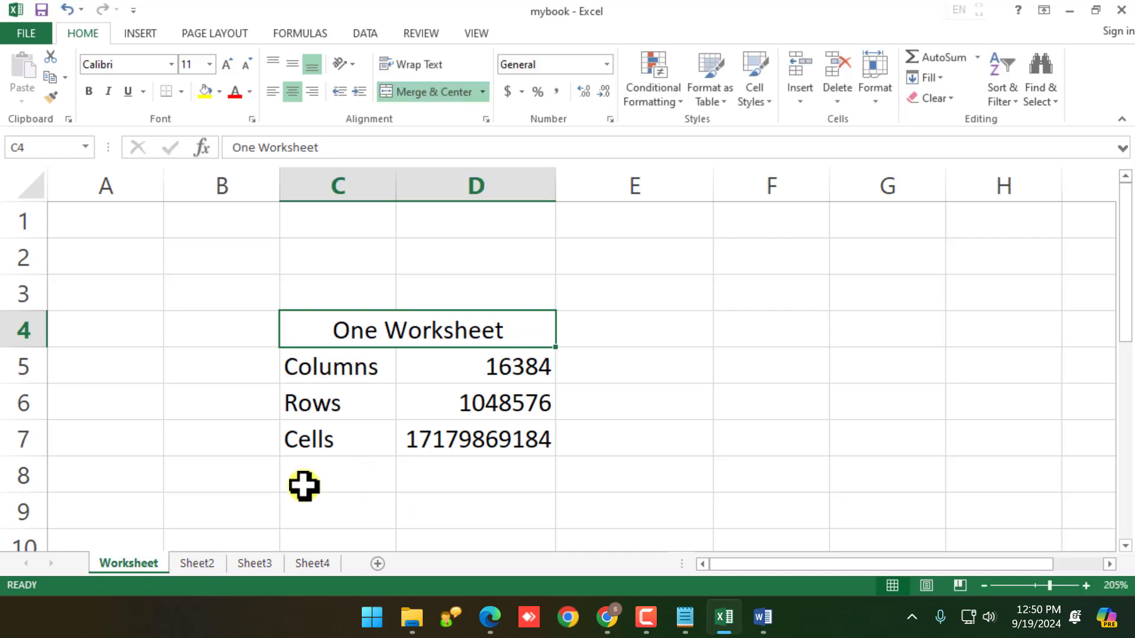
Rename Sheet2 to 'DCA' and Sheet3 to 'PGDCA'
left_click(207, 564)
right_click(208, 565)
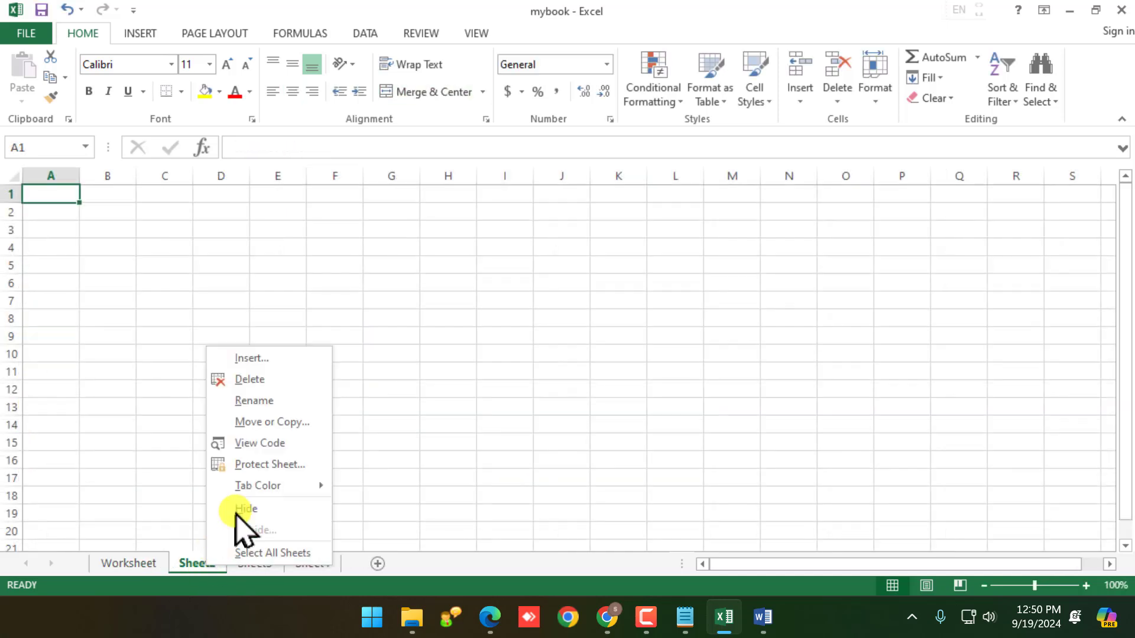
left_click(274, 399)
type("DCA")
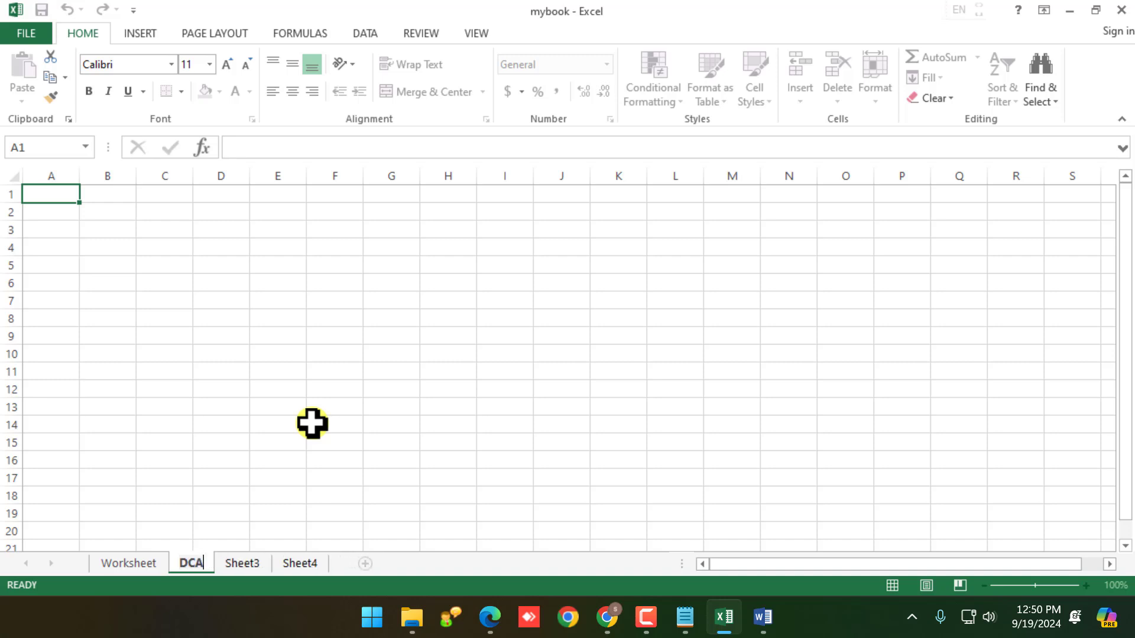
left_click(242, 569)
right_click(243, 571)
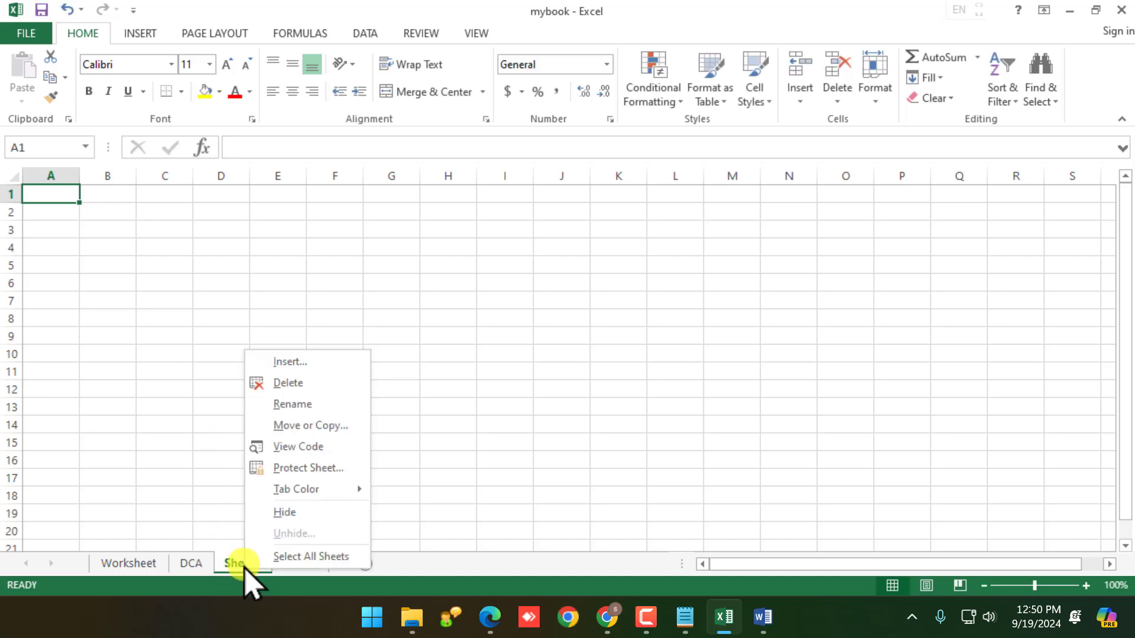
left_click(322, 403)
type("P")
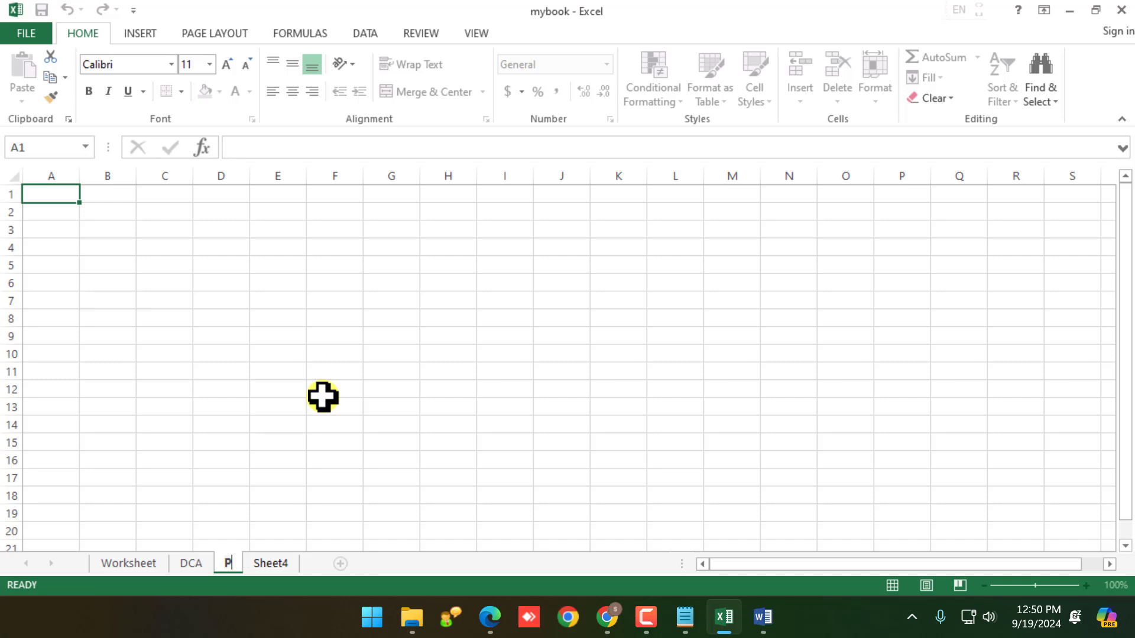
type("GDCA")
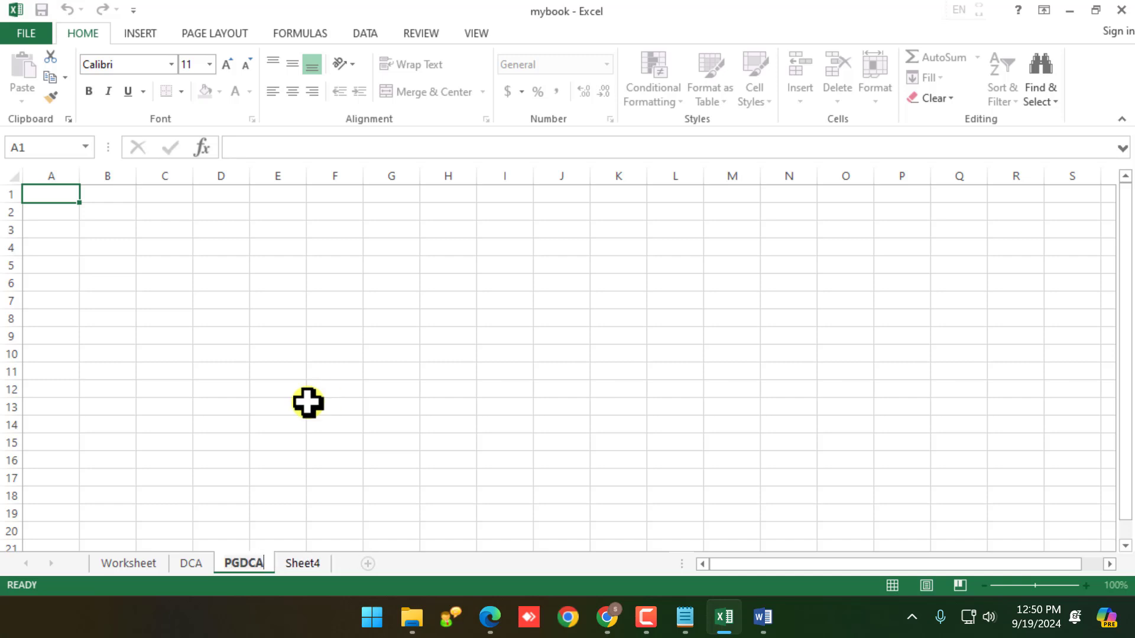
left_click(308, 565)
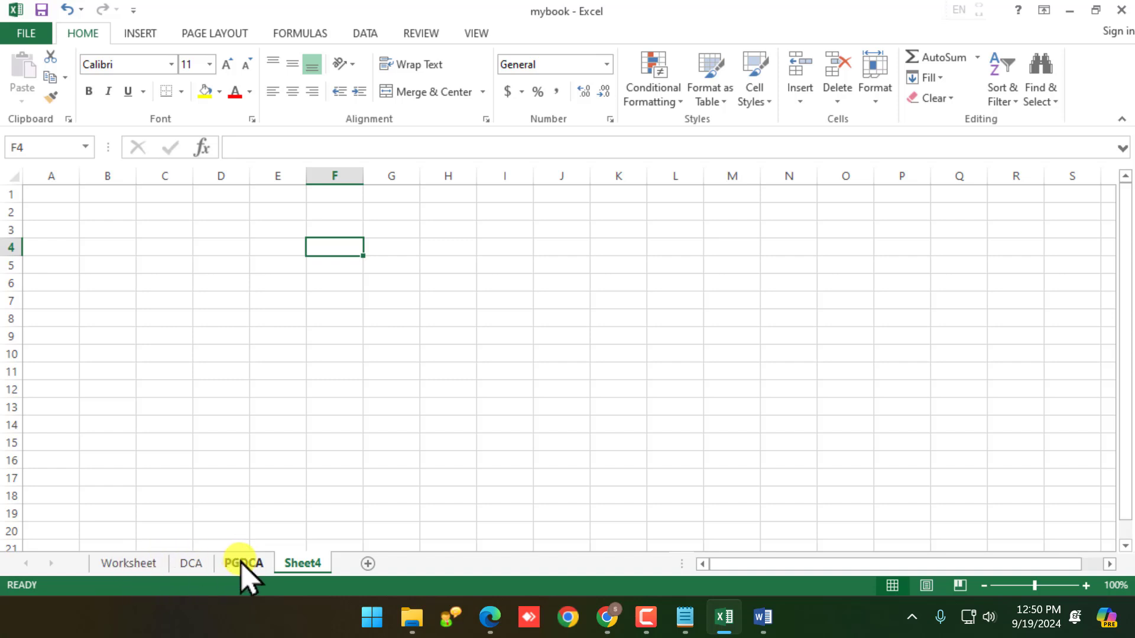
Colour the Worksheet tab red and the DCA tab green
right_click(157, 564)
mouse_move(260, 481)
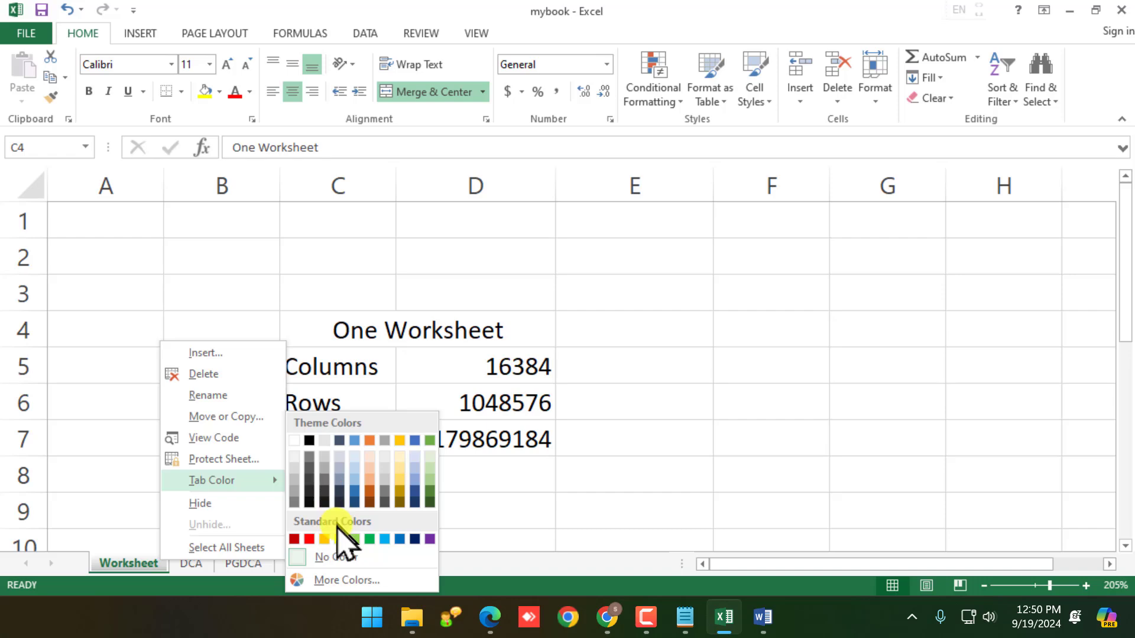
left_click(309, 539)
left_click(192, 566)
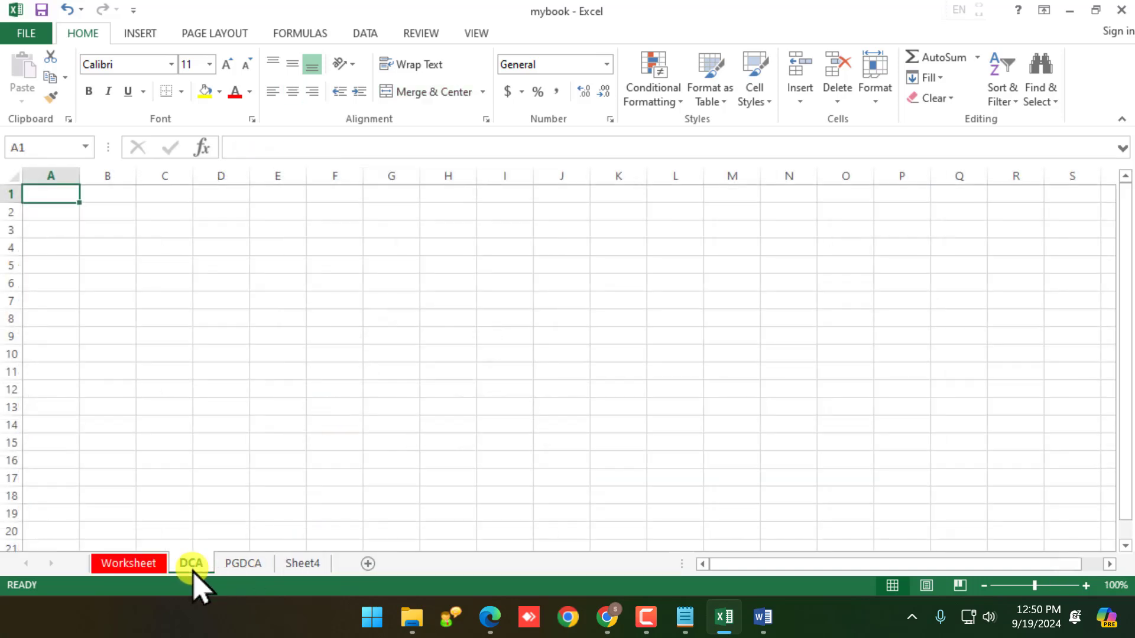
right_click(192, 567)
mouse_move(271, 497)
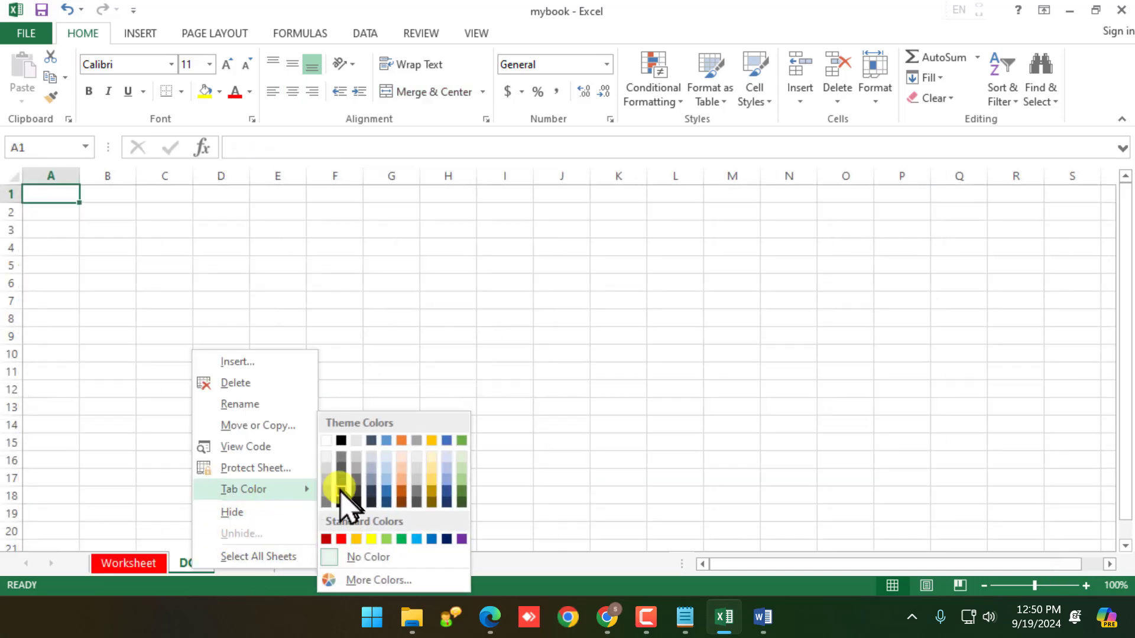
left_click(406, 539)
Colour the PGDCA tab dark blue, then bring up Sheet4's tab colour options
left_click(237, 564)
right_click(236, 564)
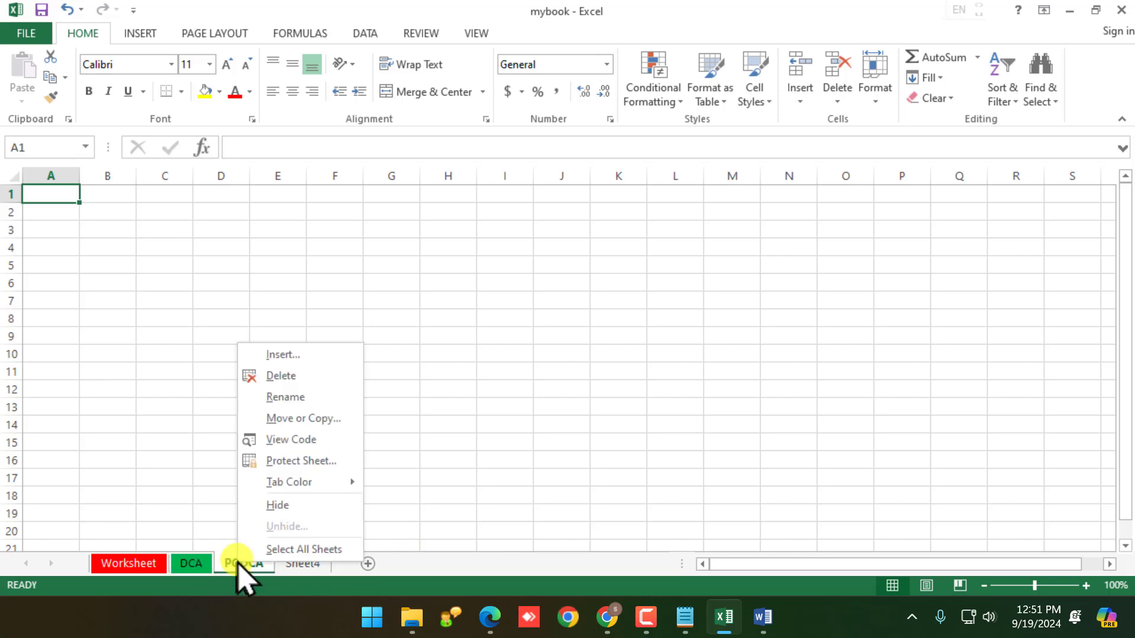
left_click(344, 484)
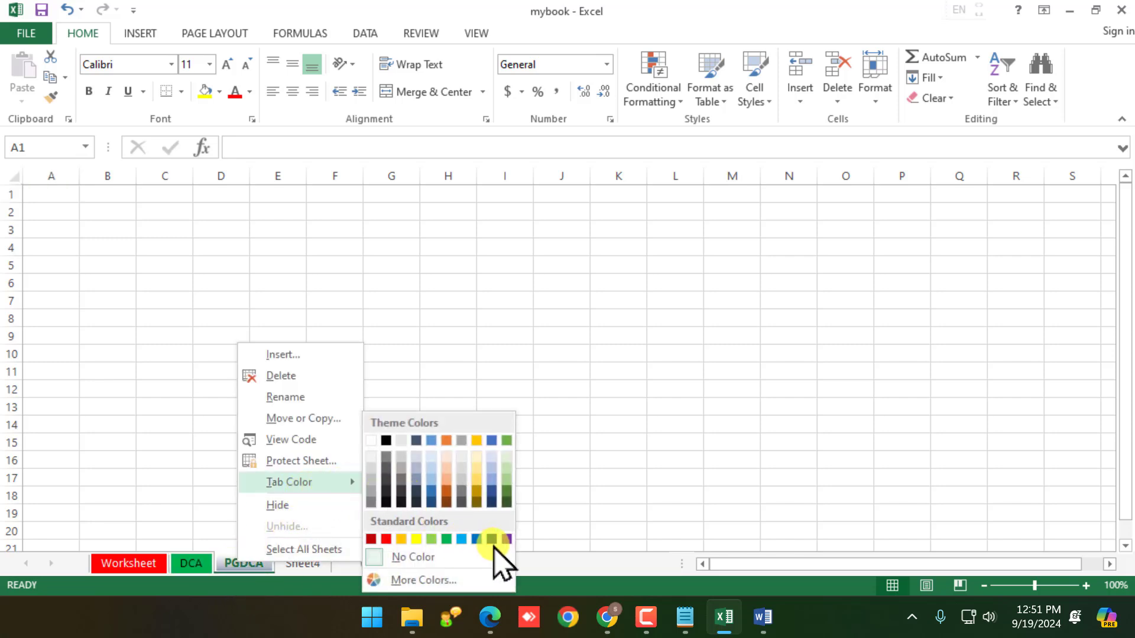
left_click(493, 539)
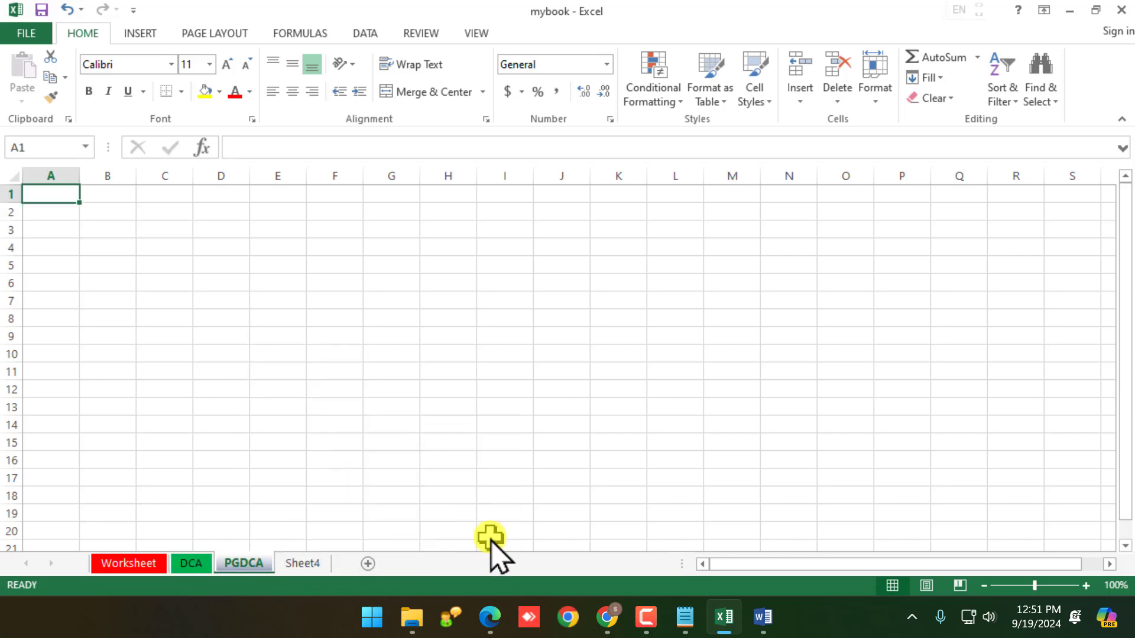
left_click(294, 564)
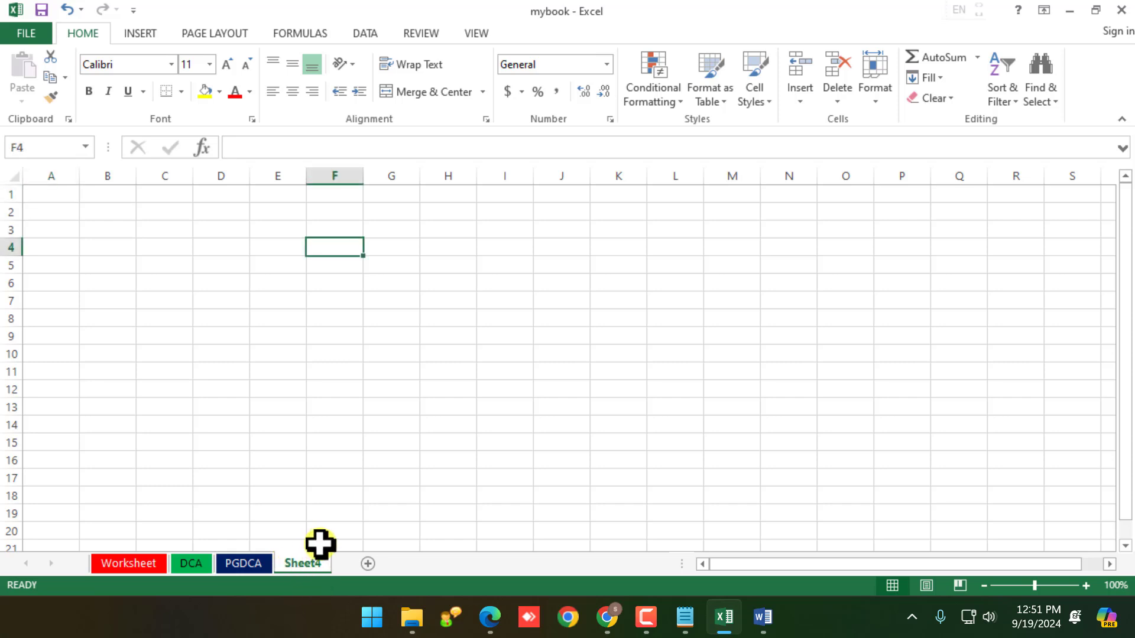
right_click(324, 566)
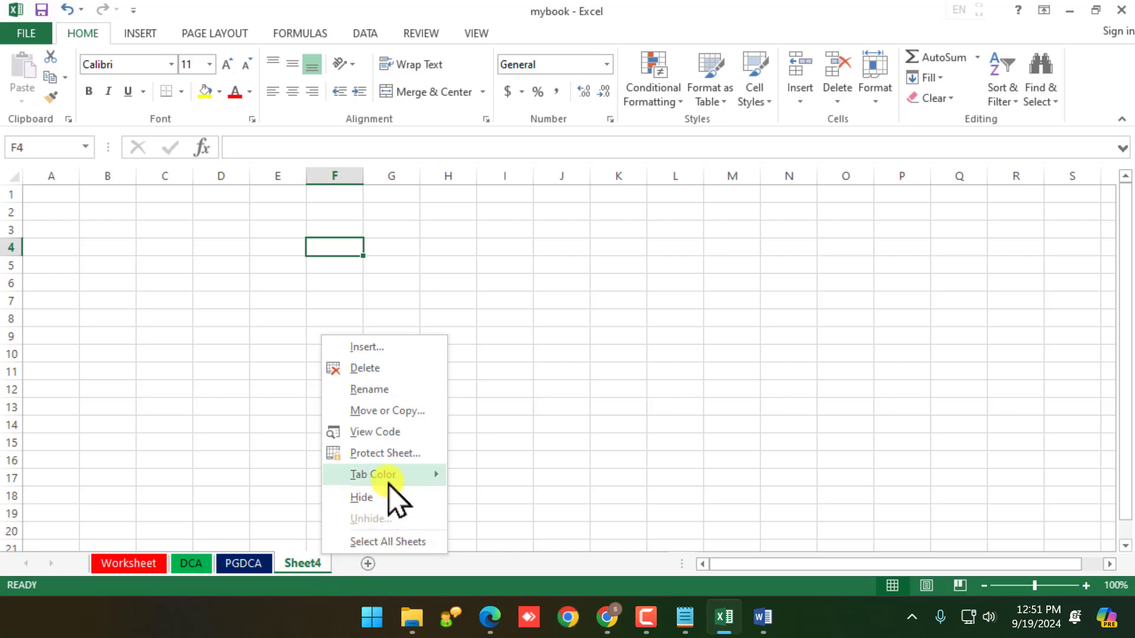
mouse_move(389, 484)
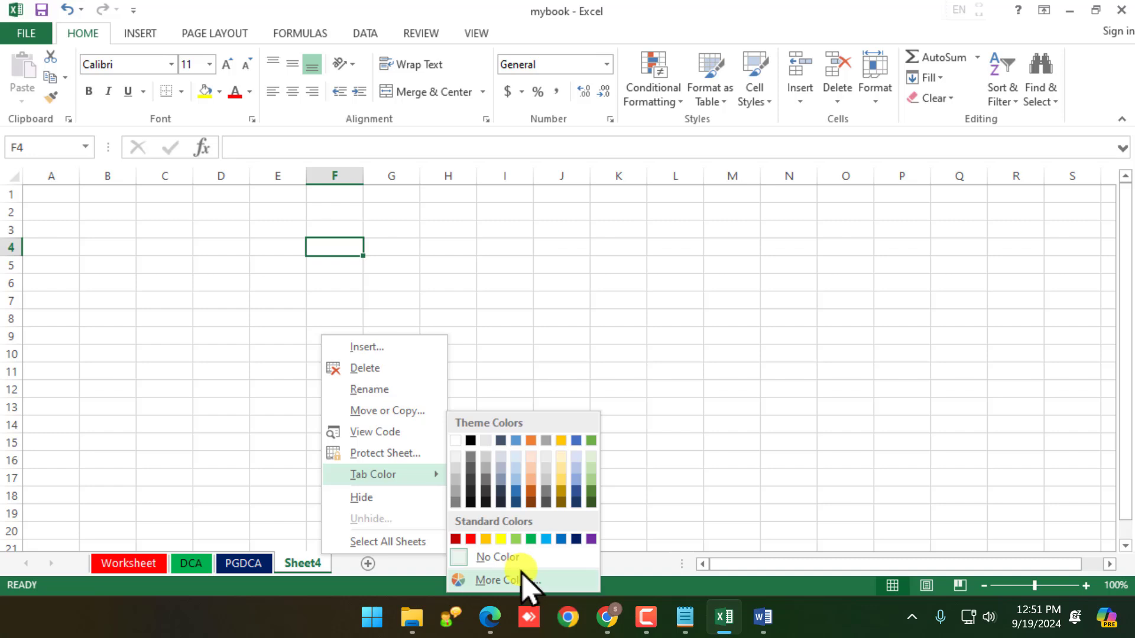
Give the Sheet4 tab a custom light green colour, RGB 155,223,73
left_click(506, 579)
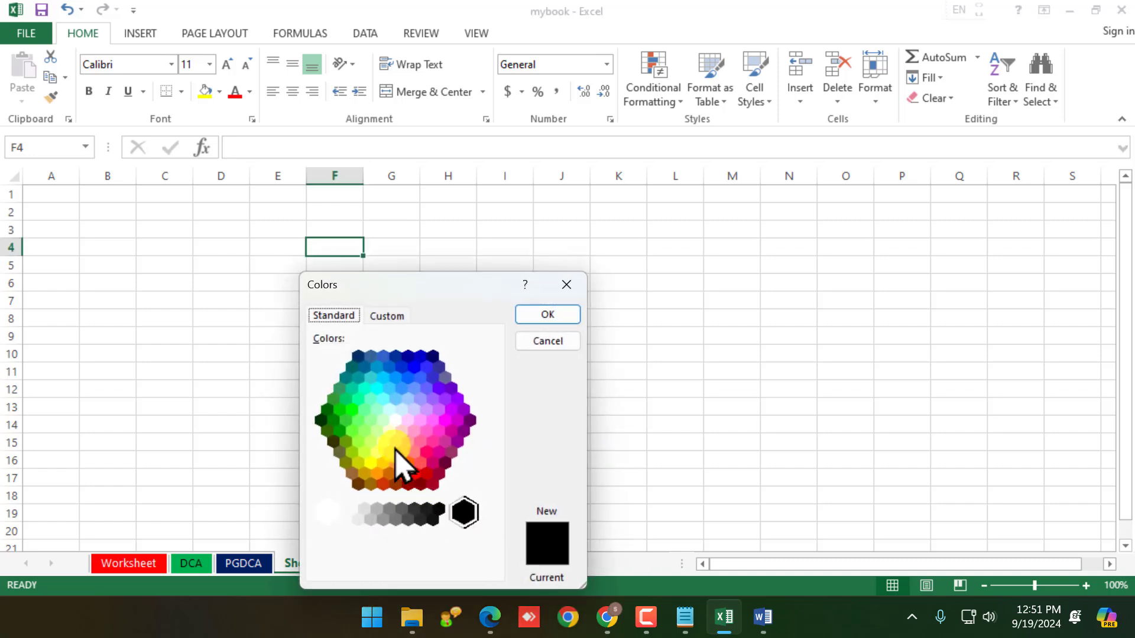
left_click_drag(435, 291, 629, 247)
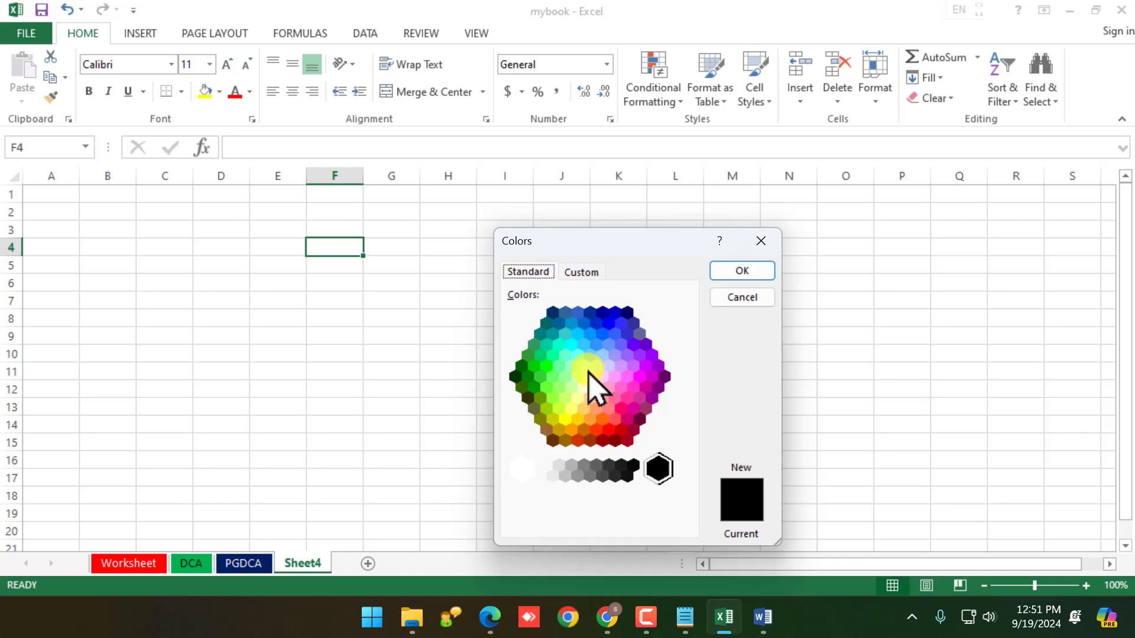
left_click(598, 276)
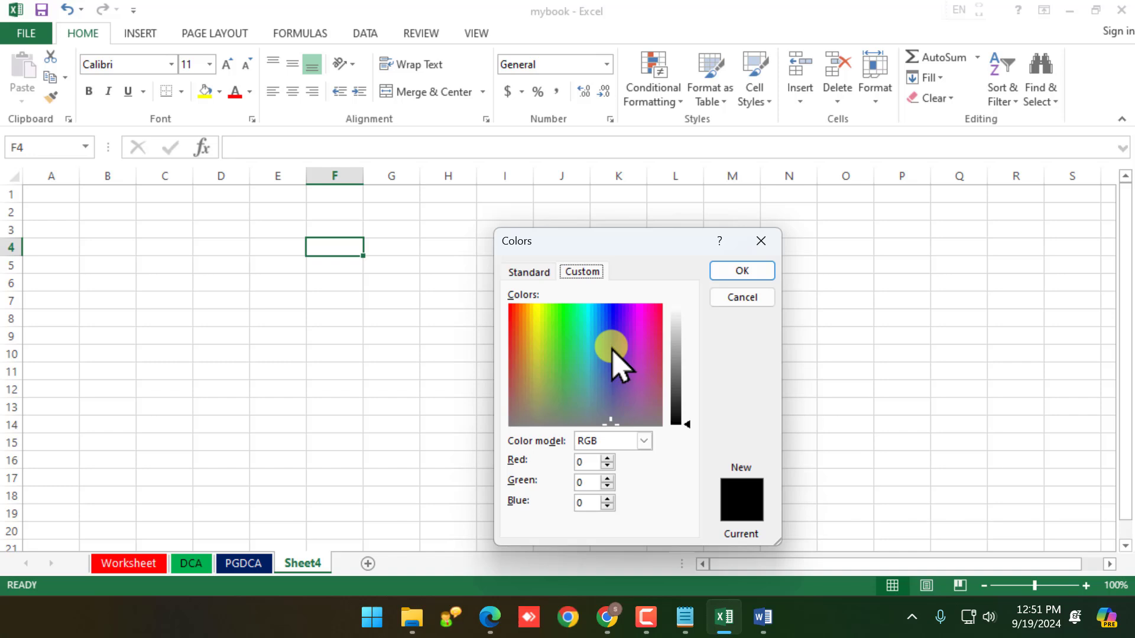
left_click(548, 329)
left_click(546, 340)
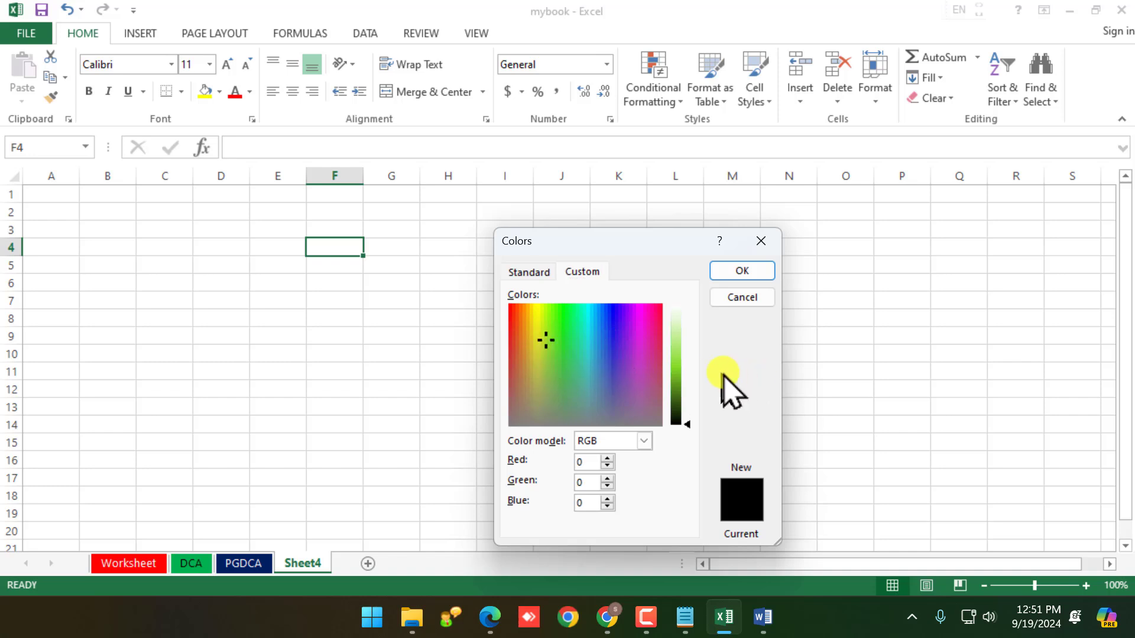
left_click(677, 357)
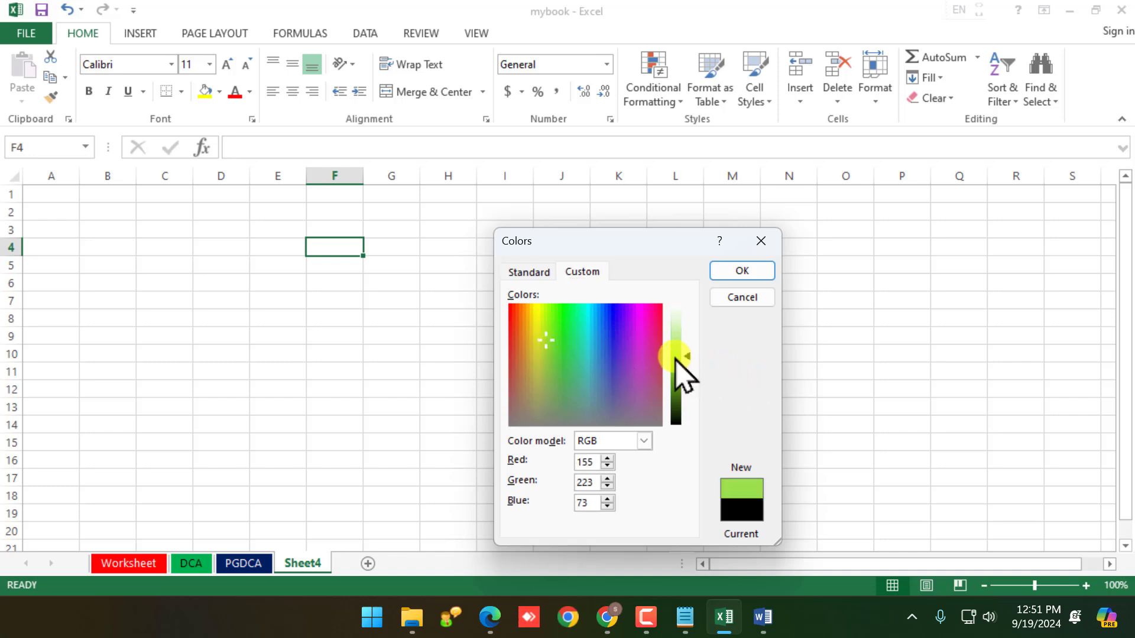
left_click(742, 271)
Look over the PGDCA, Sheet4 and Worksheet sheets, finishing on the DCA sheet
left_click(267, 564)
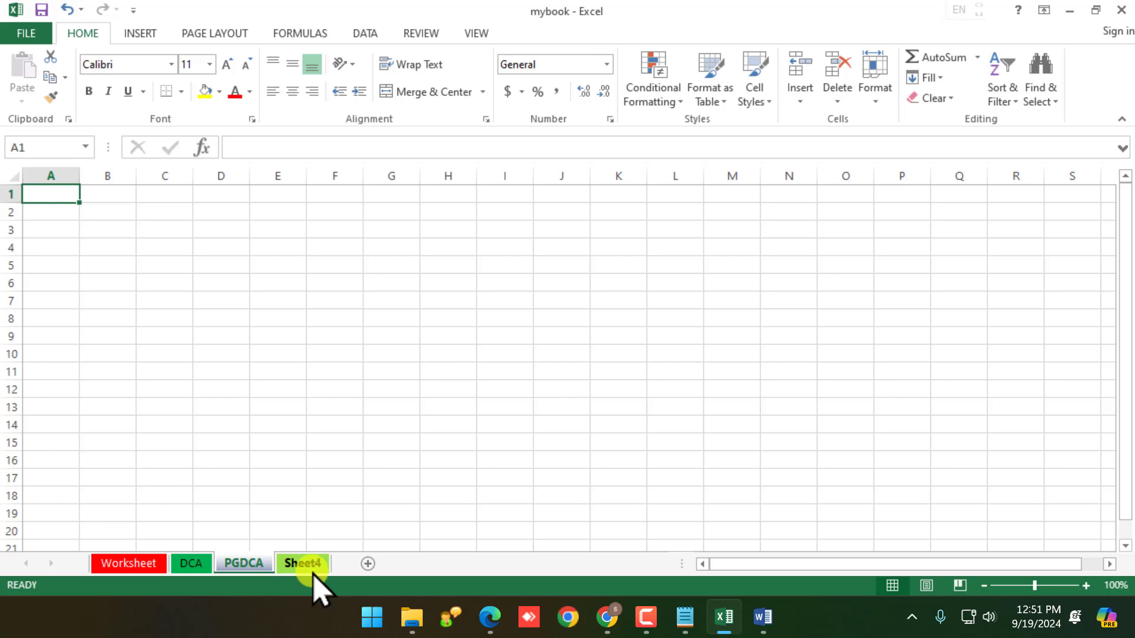
left_click(303, 566)
left_click(264, 566)
left_click(188, 565)
left_click(228, 565)
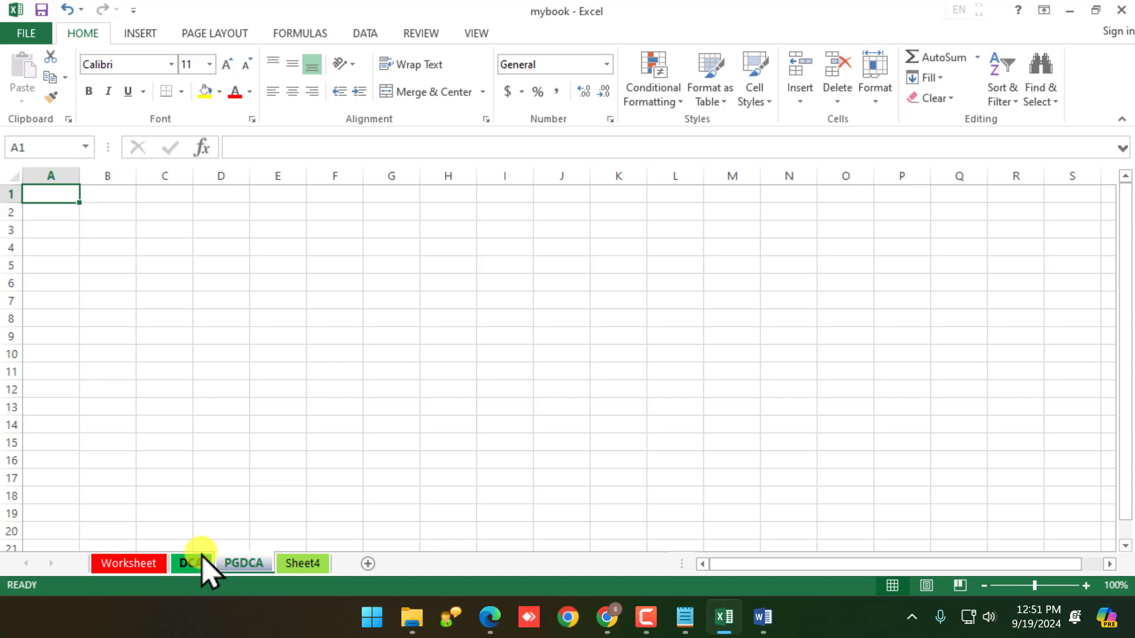
left_click(290, 564)
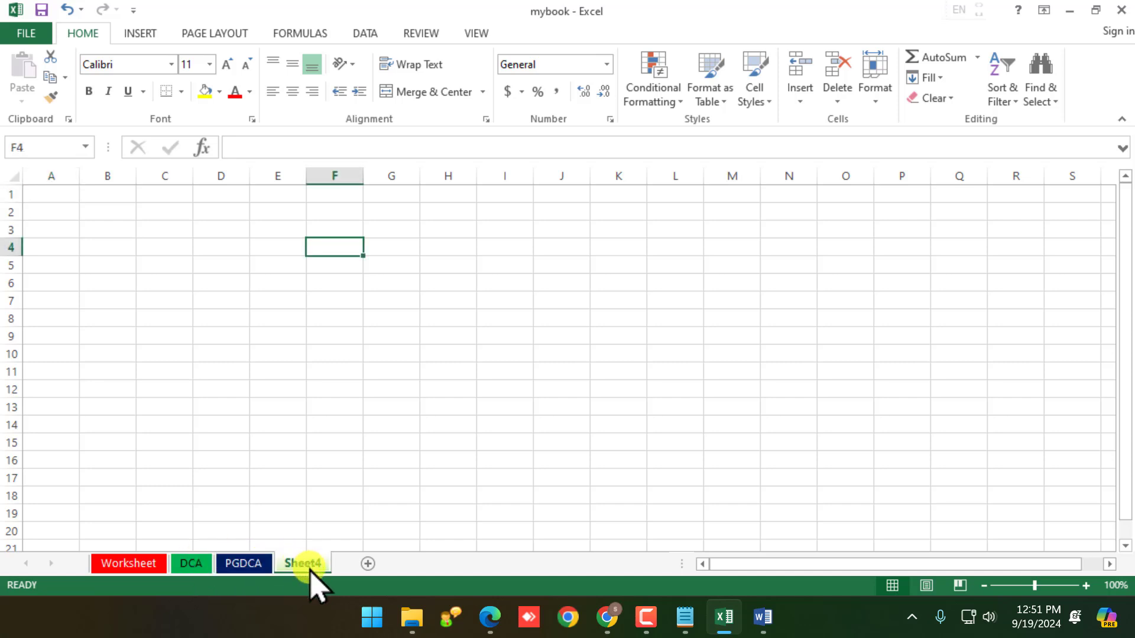
left_click(265, 564)
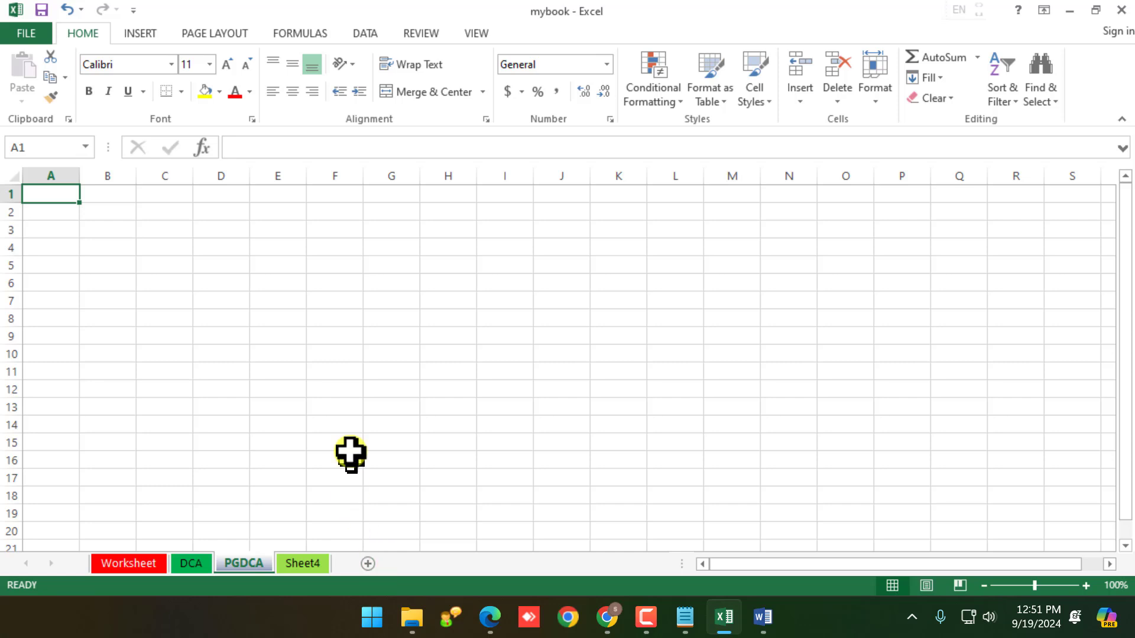
left_click_drag(334, 389, 340, 335)
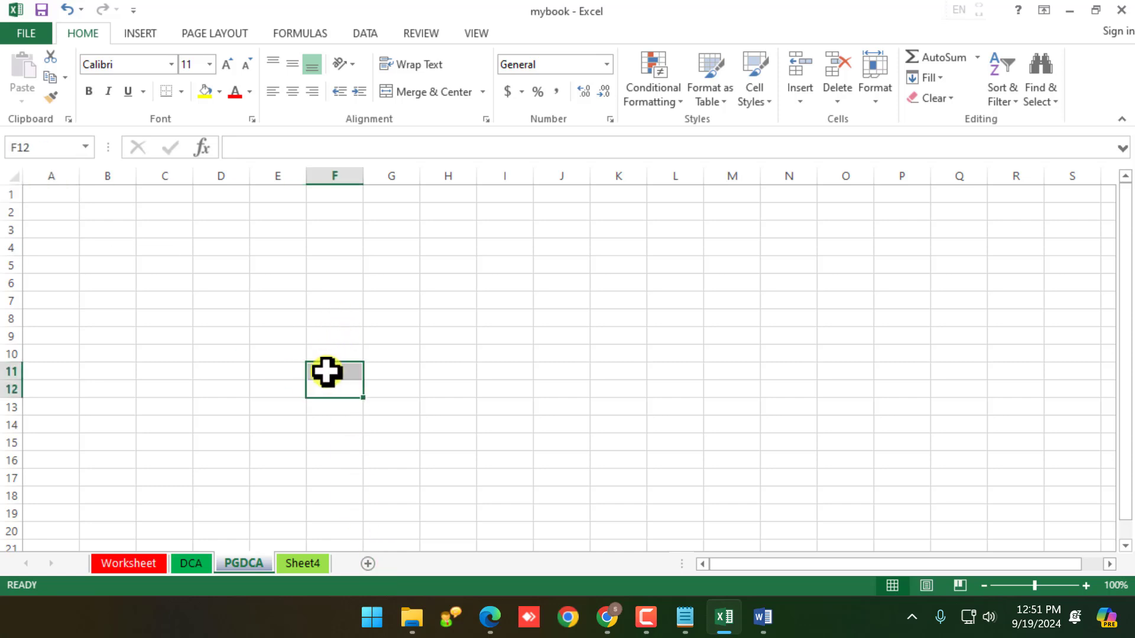
left_click(148, 563)
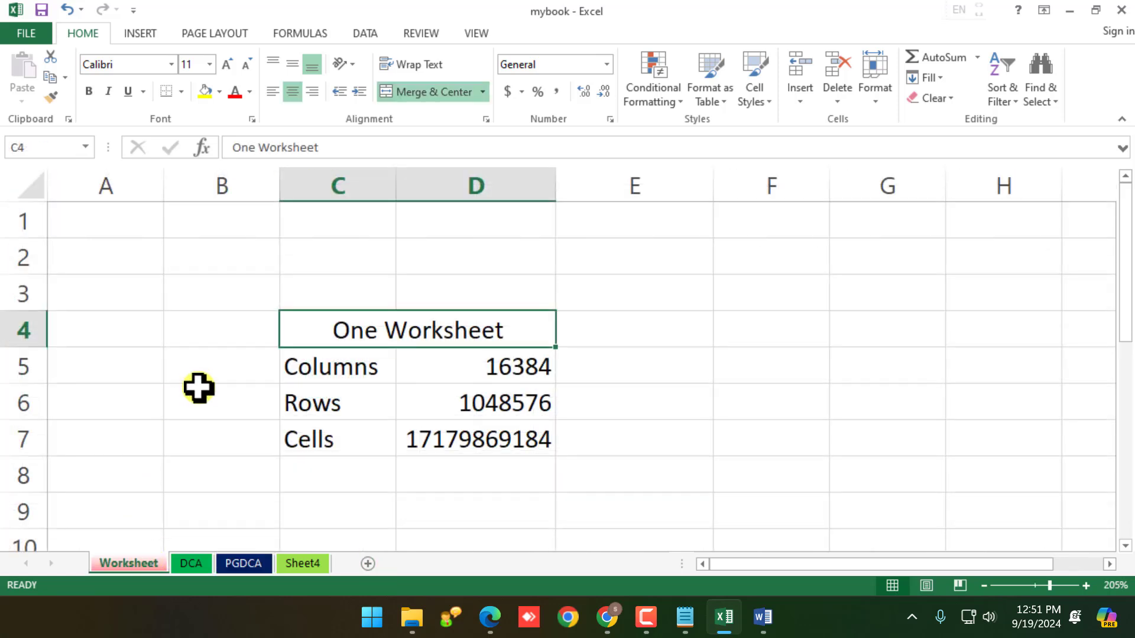
left_click(201, 566)
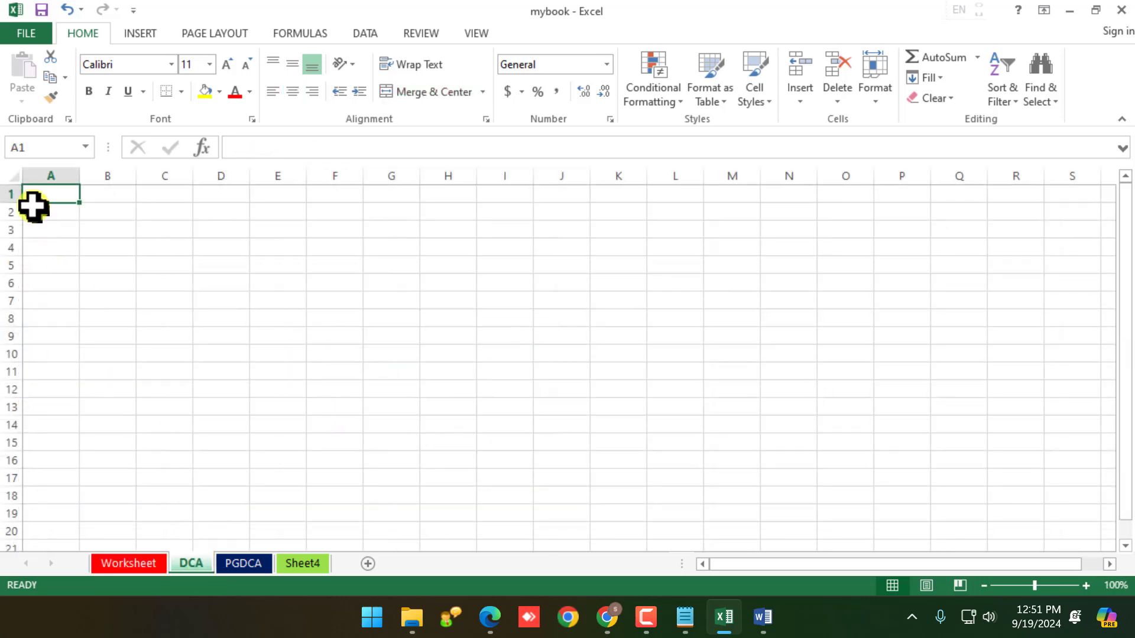
Enter the headings S.no, Name, Address, Course, Fees and Remark in cells A2 to F2
scroll(78, 233, "up", 4, "ctrl")
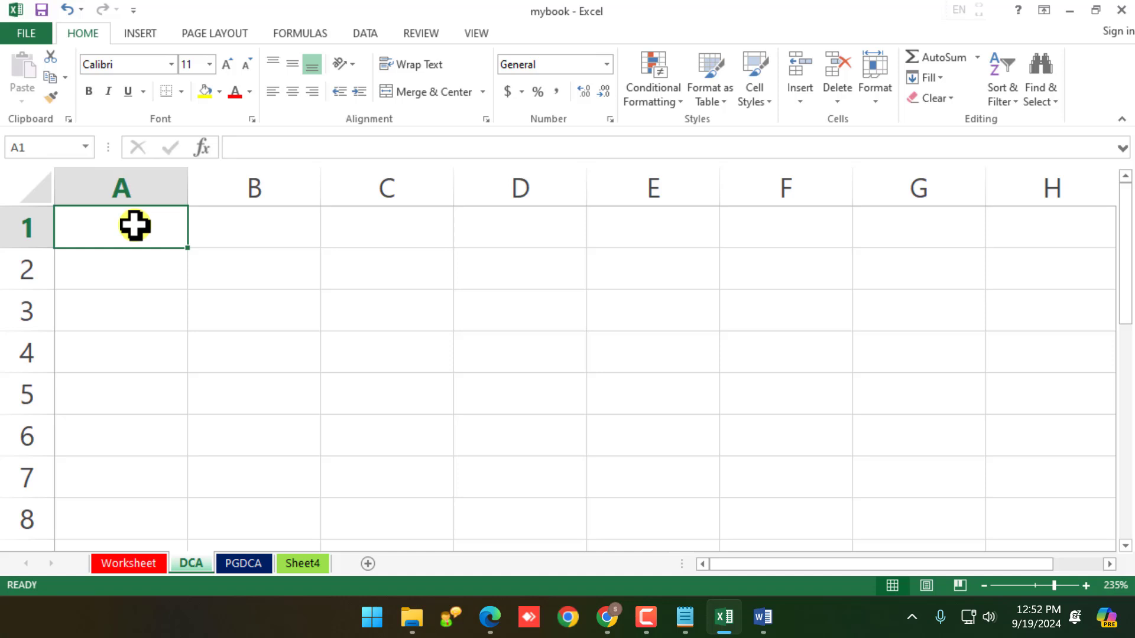
left_click(132, 285)
type("S.no")
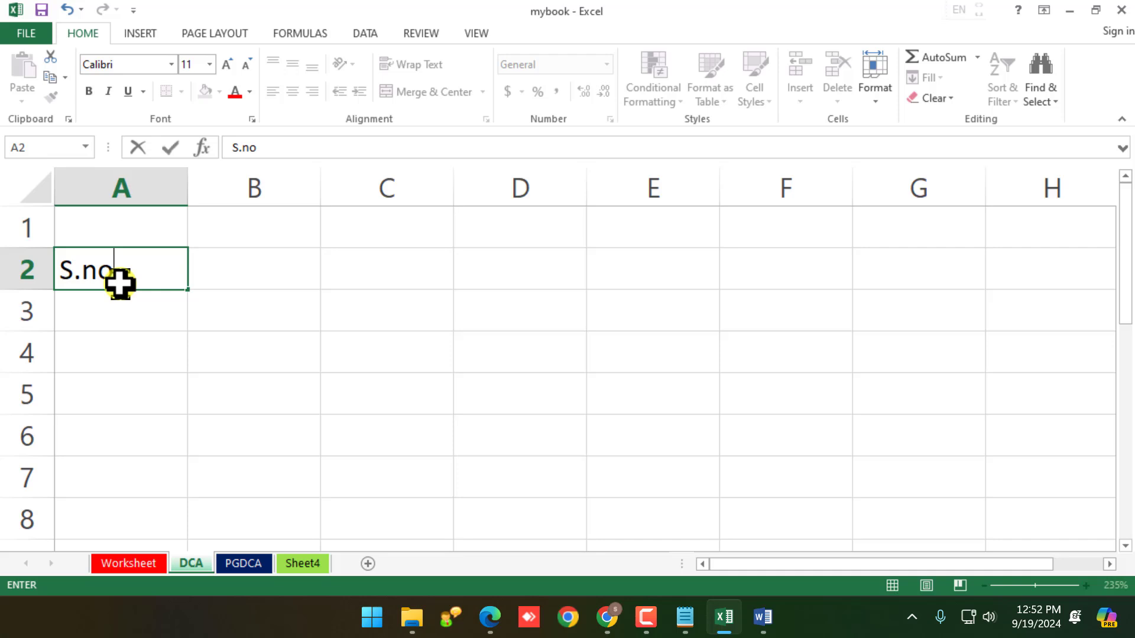
key("Tab")
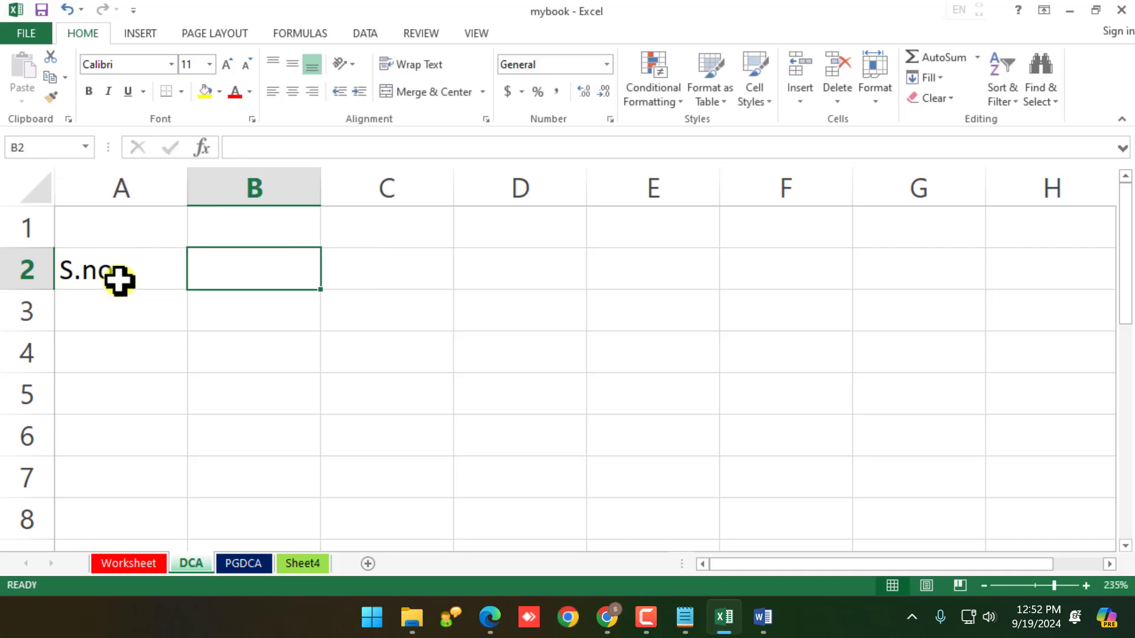
type("Name")
key("Tab")
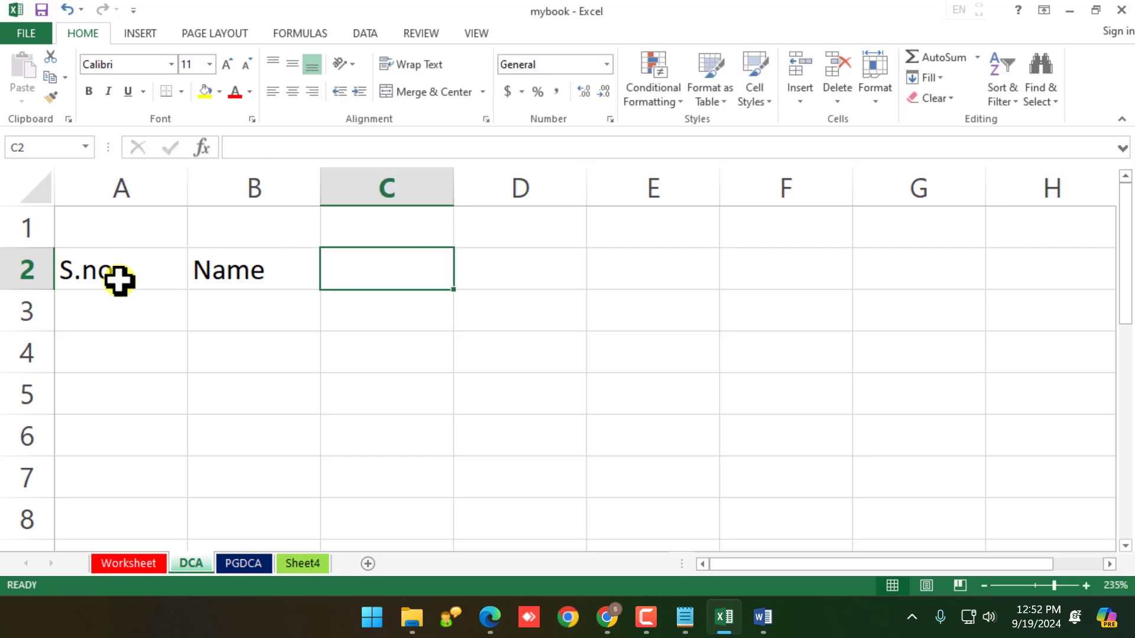
type("Address")
key("Tab")
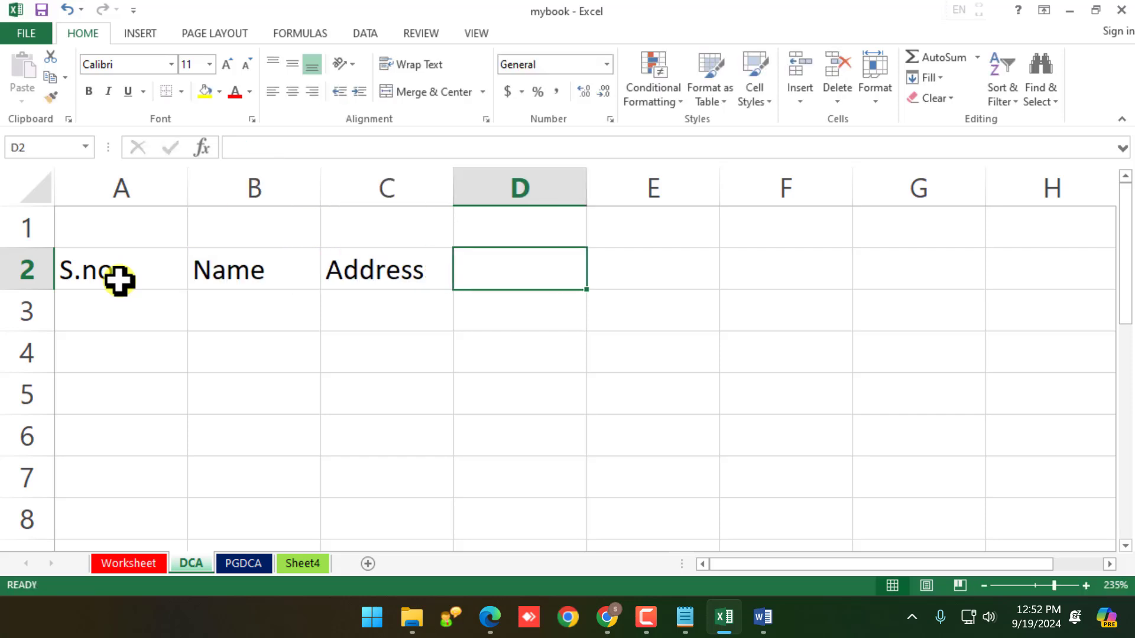
type("Course")
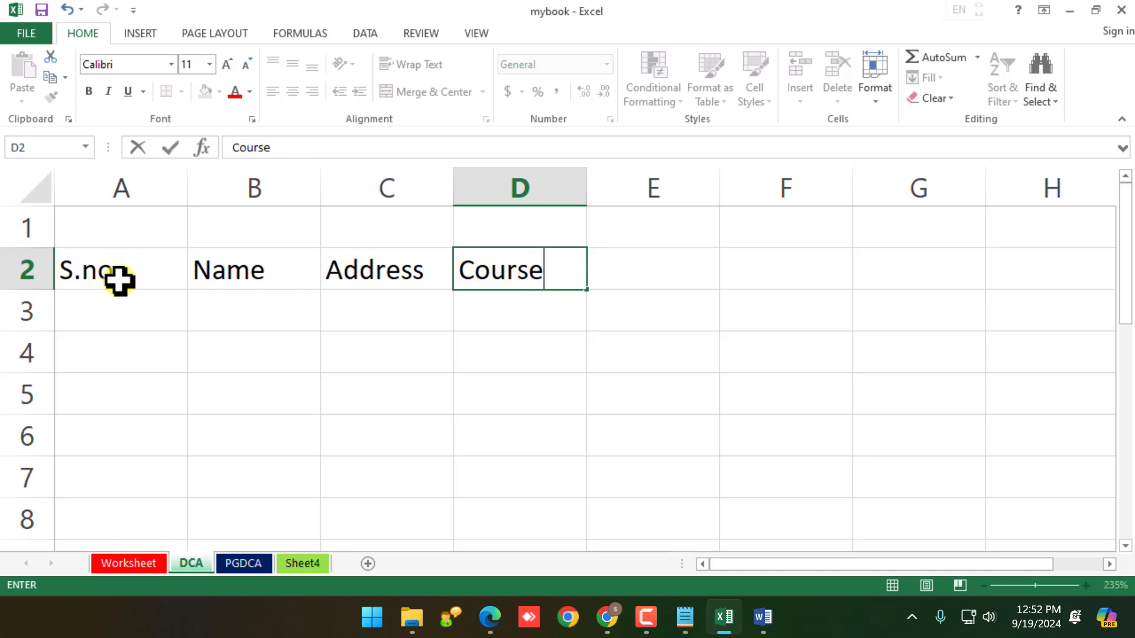
key("Tab")
type("Fees")
key("Tab")
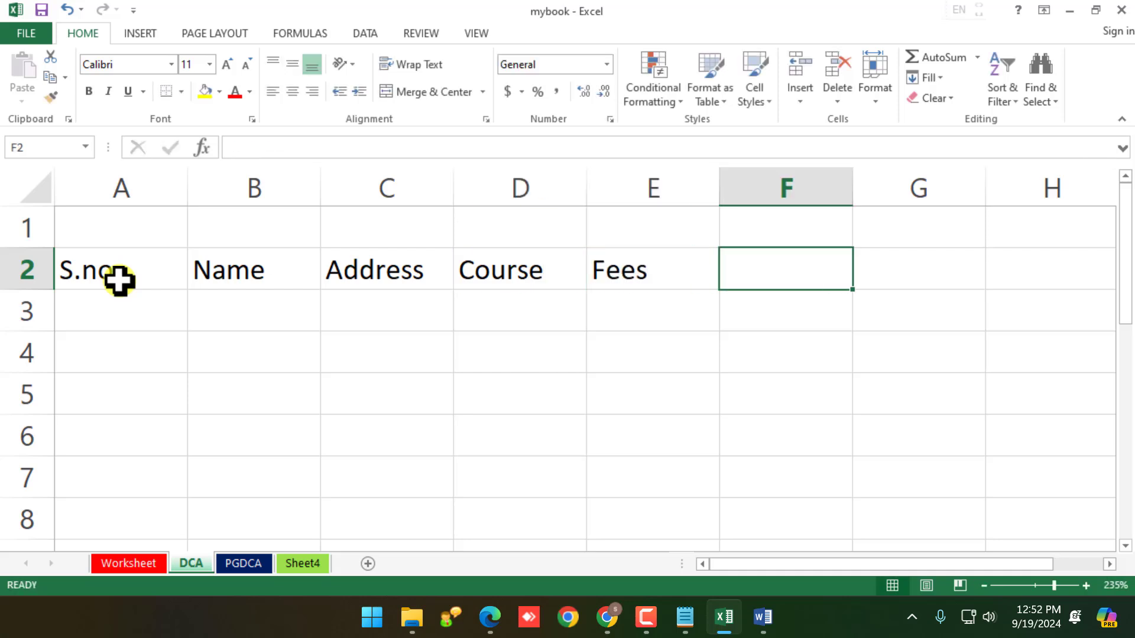
type("Remark")
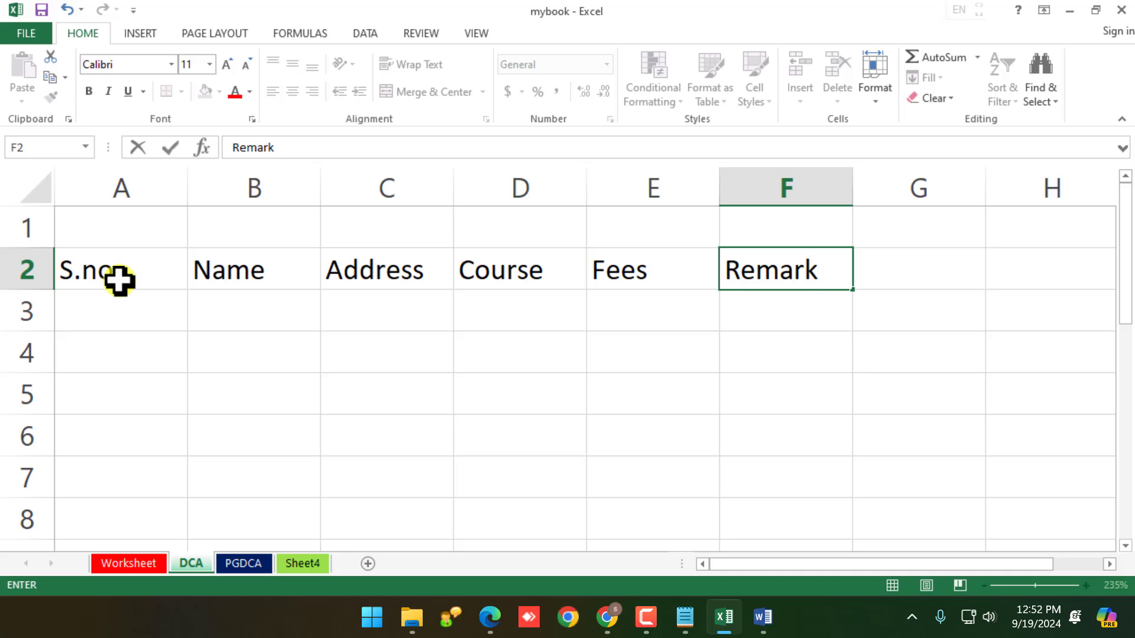
key("Return")
Type the numbers 1 to 4 down A3:A6, then delete them
left_click(120, 284)
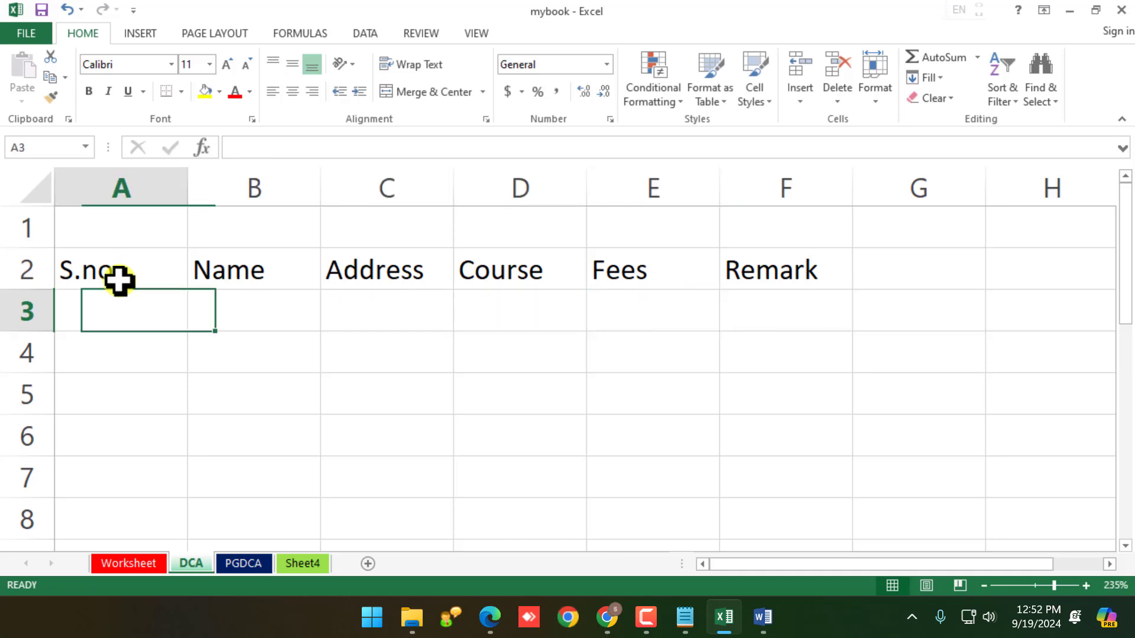
type("1")
key("Return")
type("2")
key("Return")
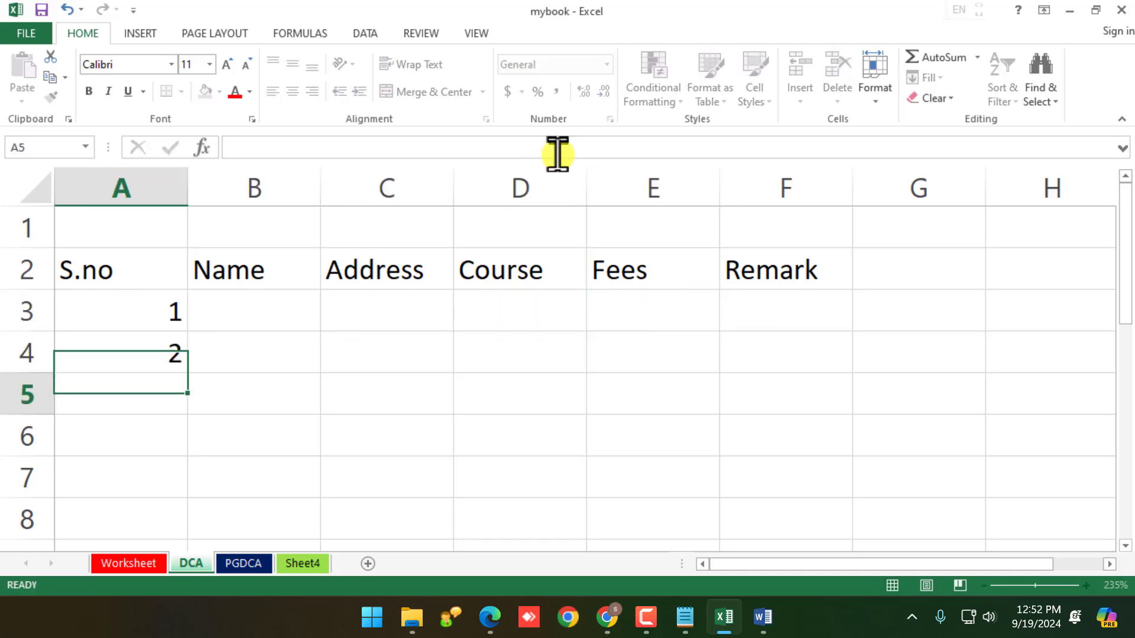
type("3")
key("Return")
type("4")
key("Return")
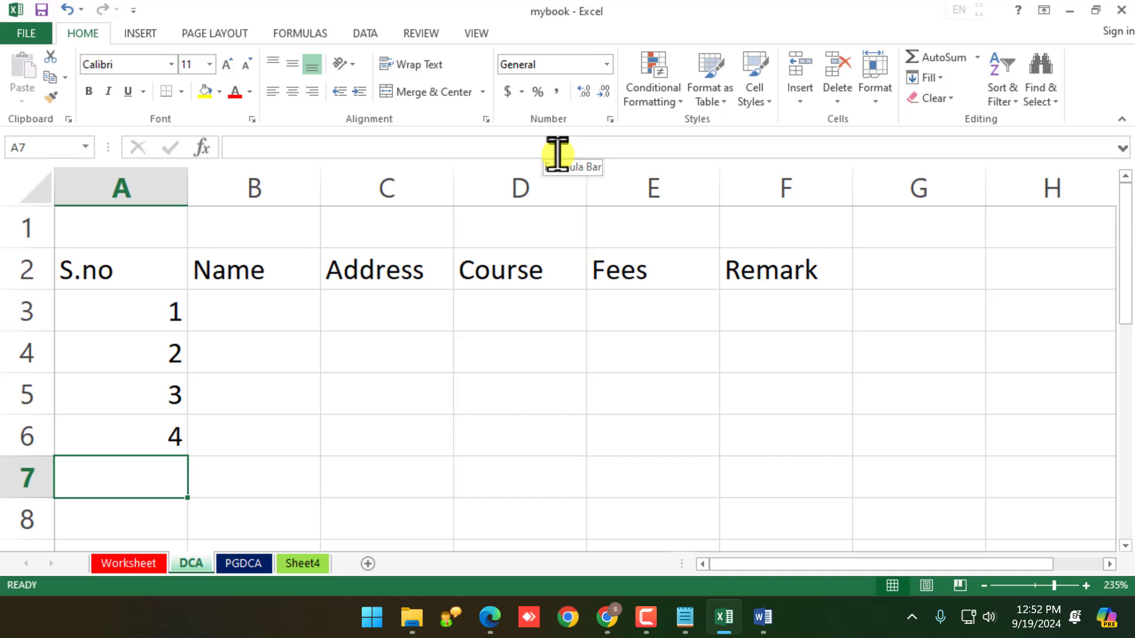
left_click_drag(154, 306, 165, 431)
key("Delete")
Enter 1 in cell A3 as the first serial number
scroll(186, 296, "down", 1)
scroll(187, 295, "up", 1)
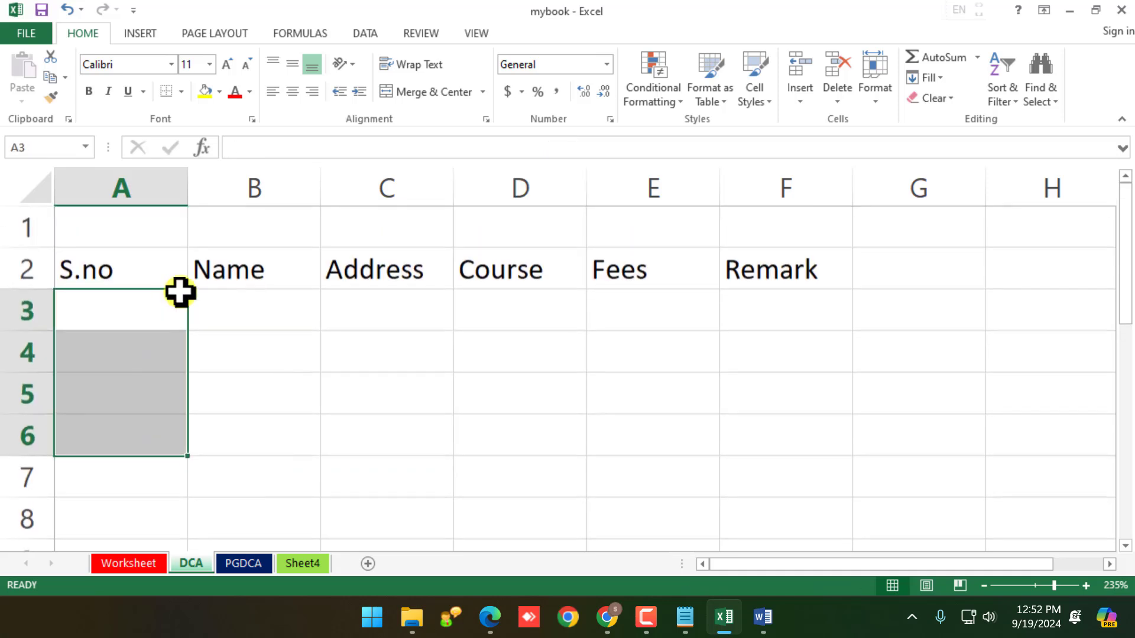
left_click(165, 314)
type("1")
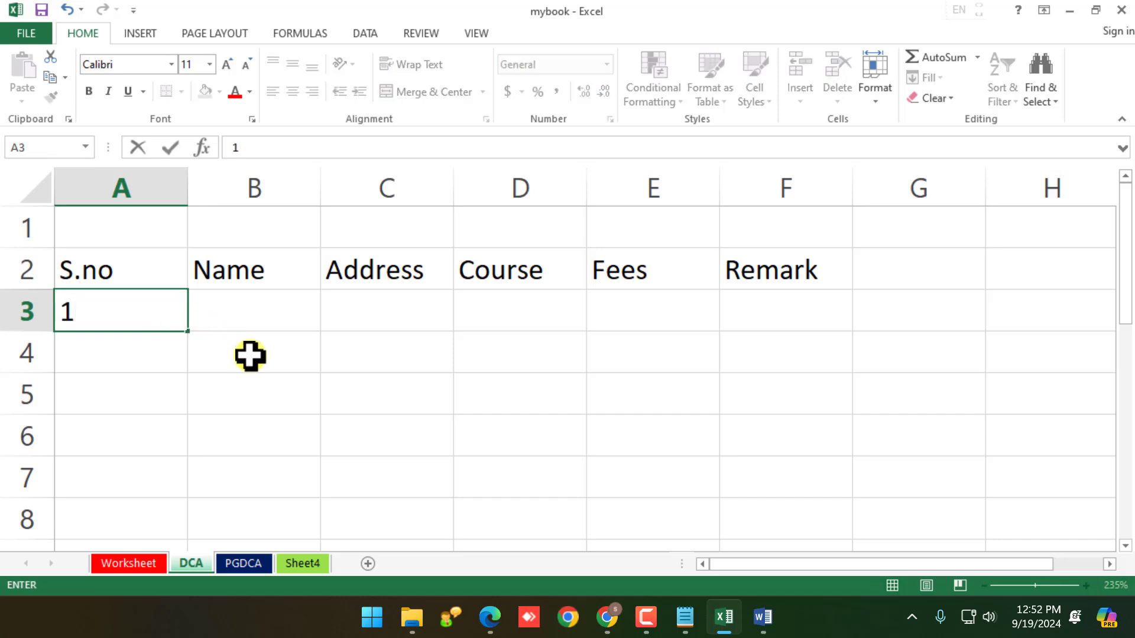
left_click(251, 357)
left_click(167, 304)
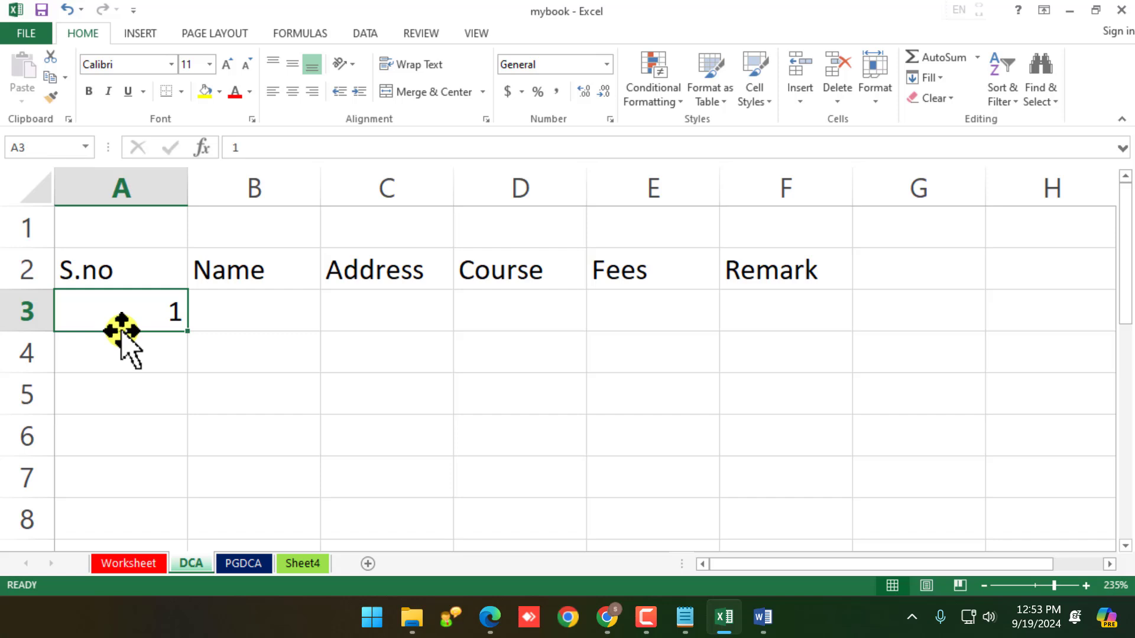
left_click_drag(121, 331, 677, 408)
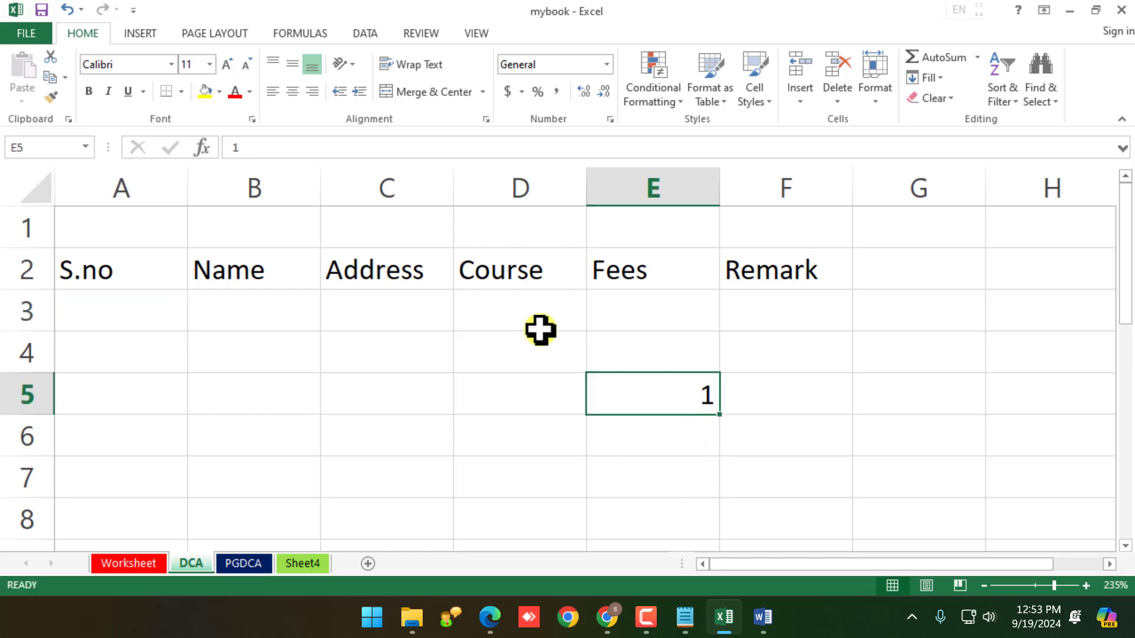
key("ctrl+z")
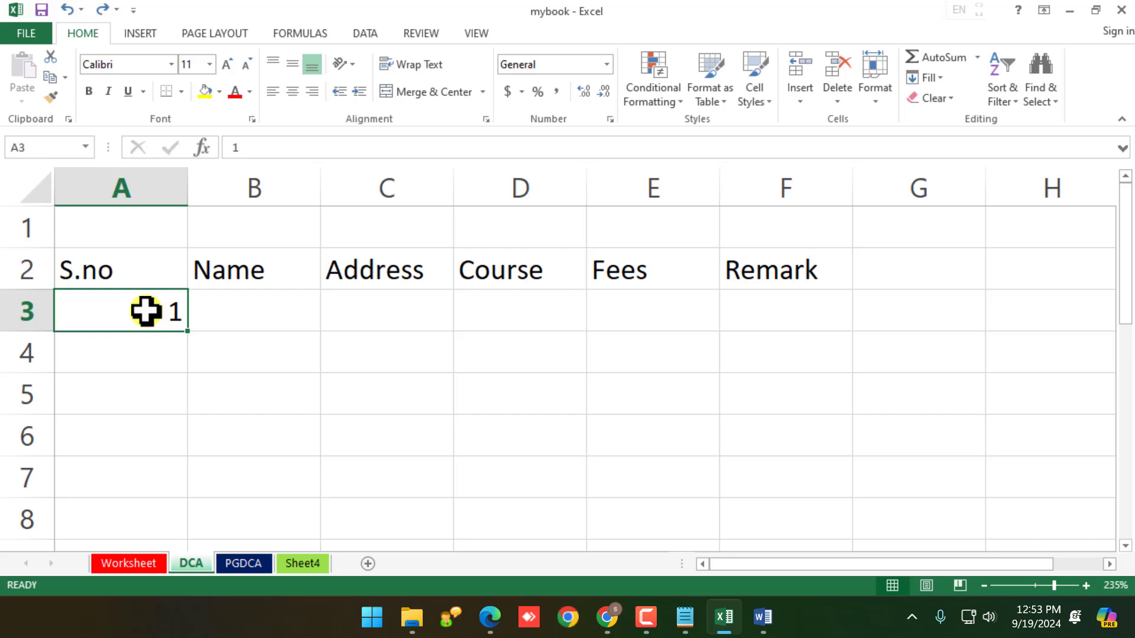
left_click_drag(146, 310, 151, 486)
left_click(297, 449)
left_click_drag(125, 309, 706, 311)
left_click(512, 336)
left_click_drag(168, 319, 145, 230)
left_click_drag(128, 319, 148, 467)
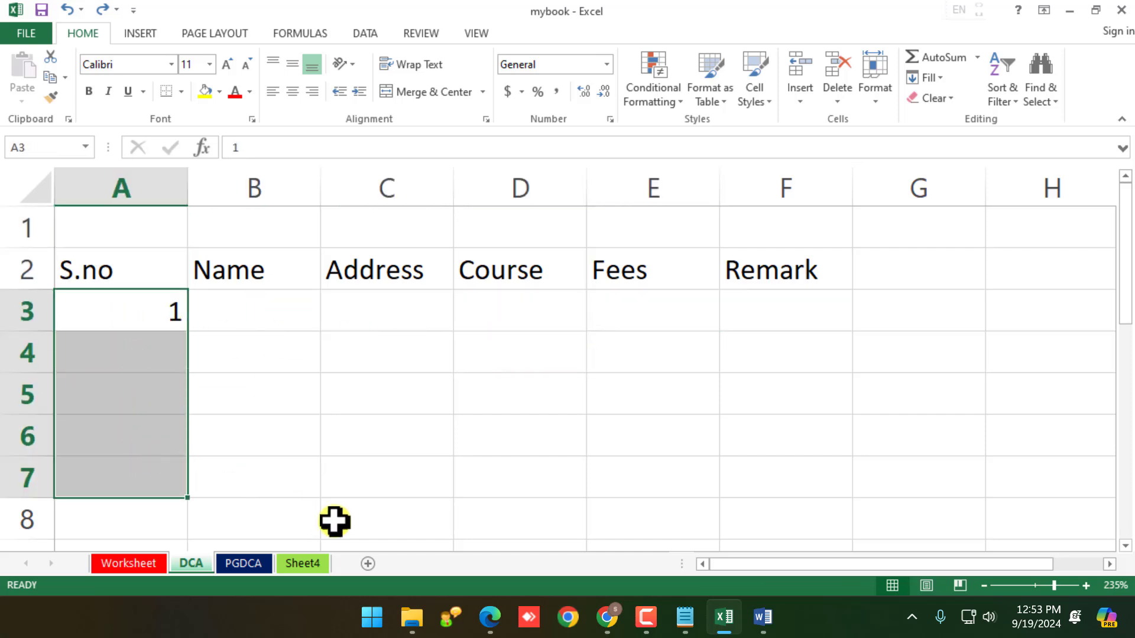
left_click(343, 491)
left_click(157, 312)
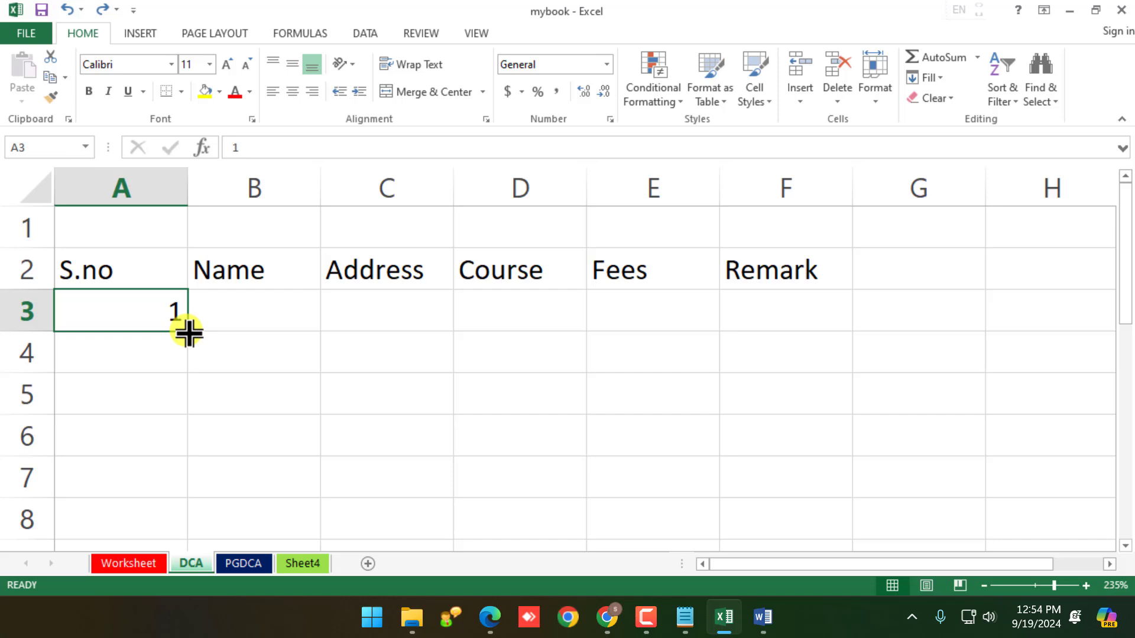
Copy the 1 in A3 down column A to row 8
left_click_drag(189, 333, 188, 532)
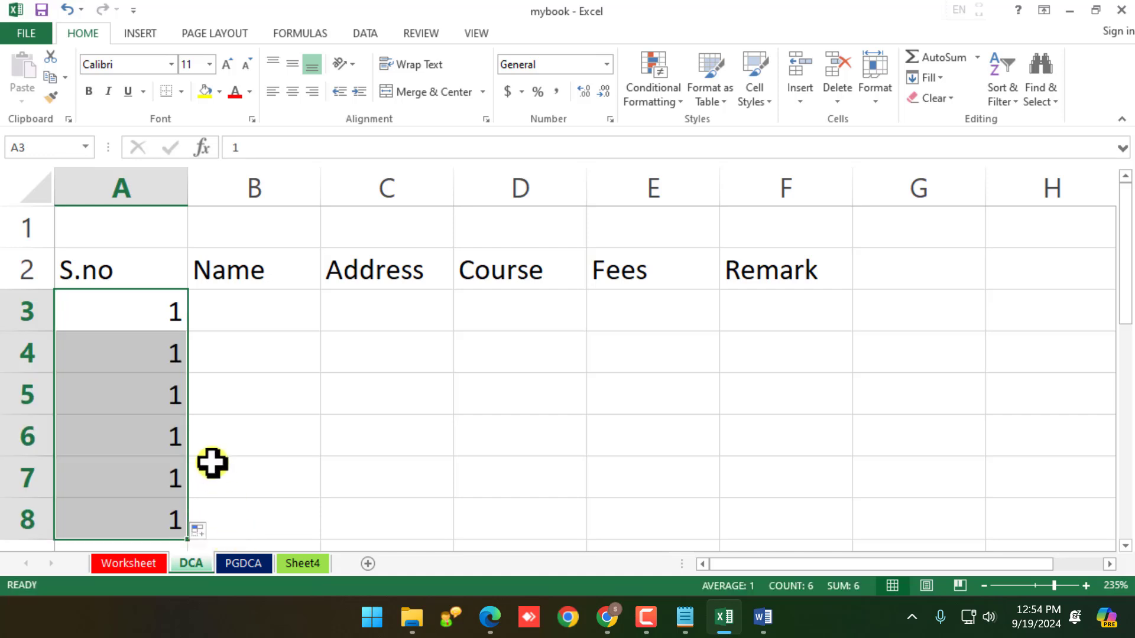
scroll(210, 456, "down", 1)
scroll(208, 446, "up", 1)
scroll(209, 446, "down", 2, "ctrl")
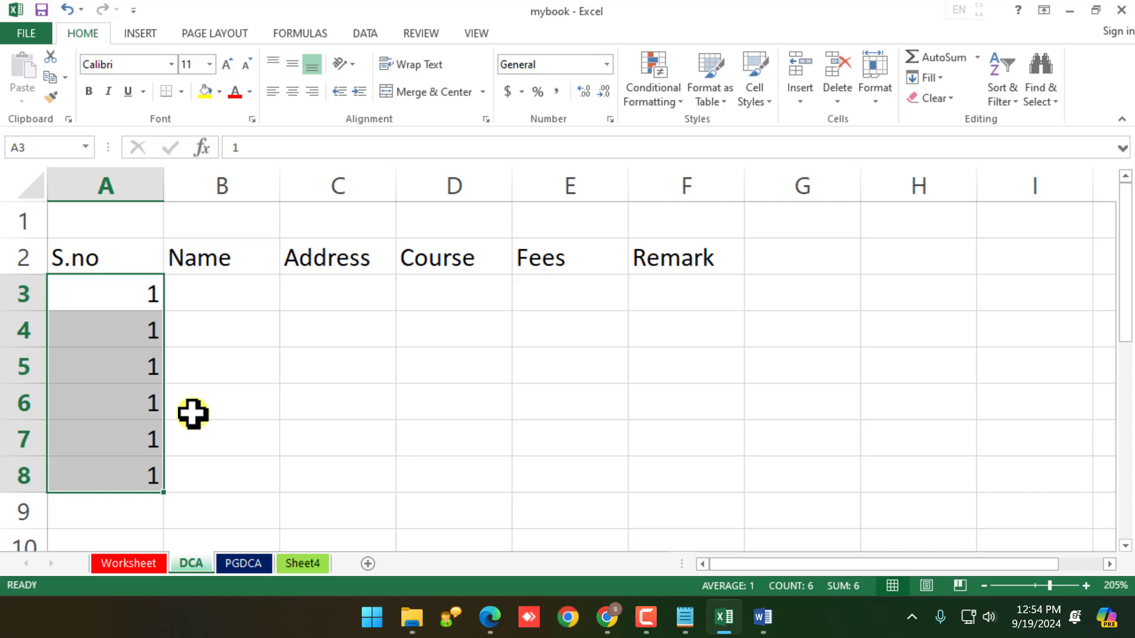
left_click(830, 267)
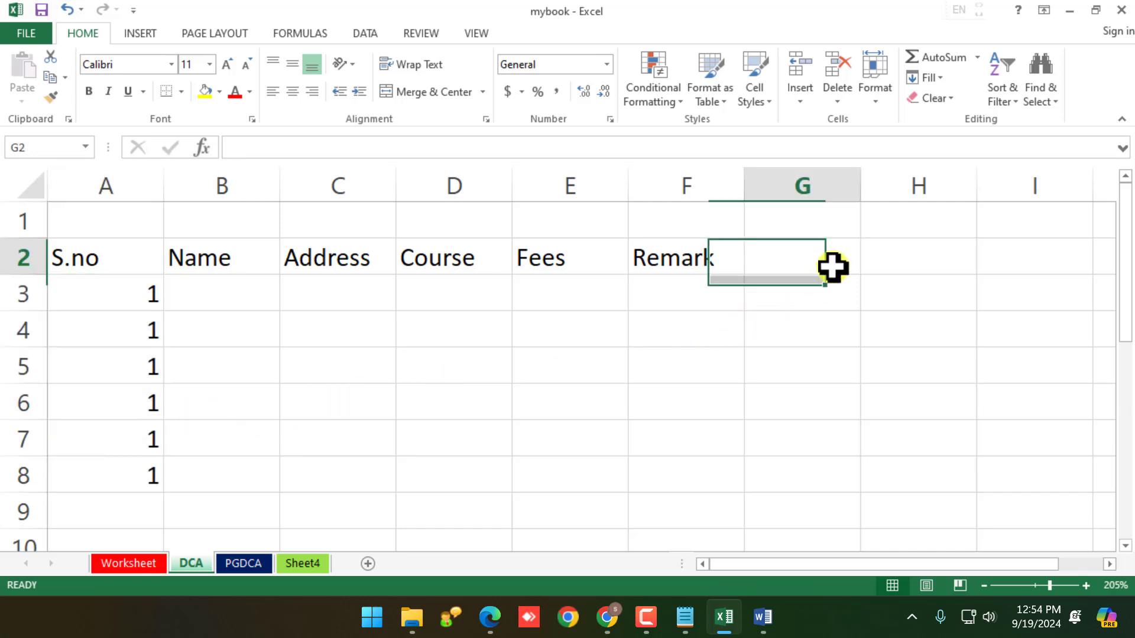
left_click(772, 306)
Enter Chhindwara in C3 and fill it down the Address column to C12
left_click(355, 304)
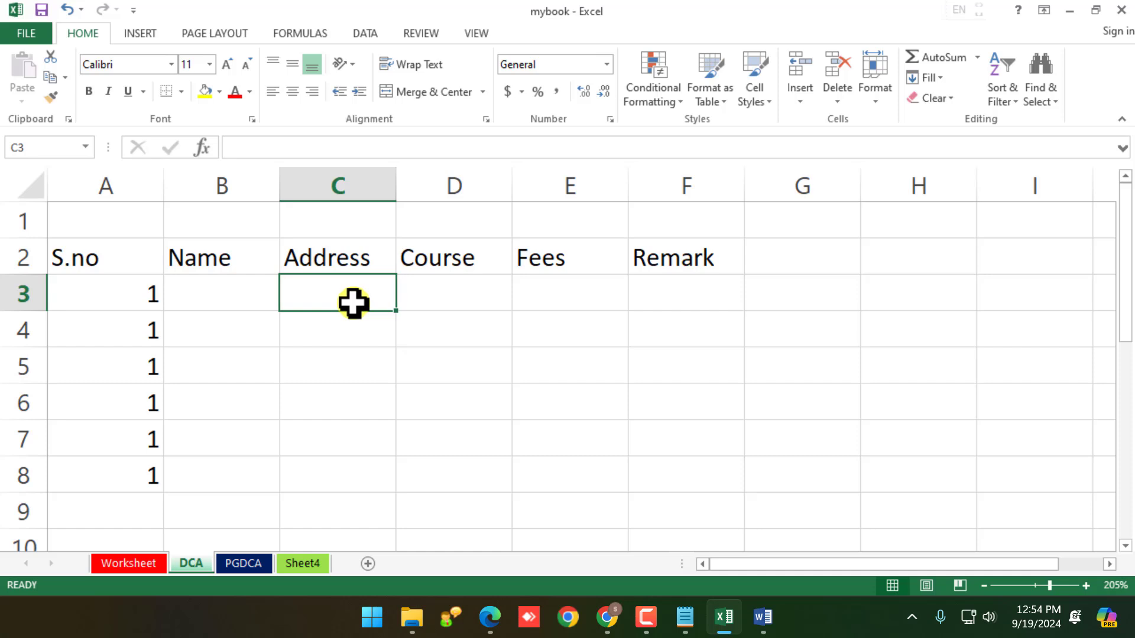
type("Chhindwara")
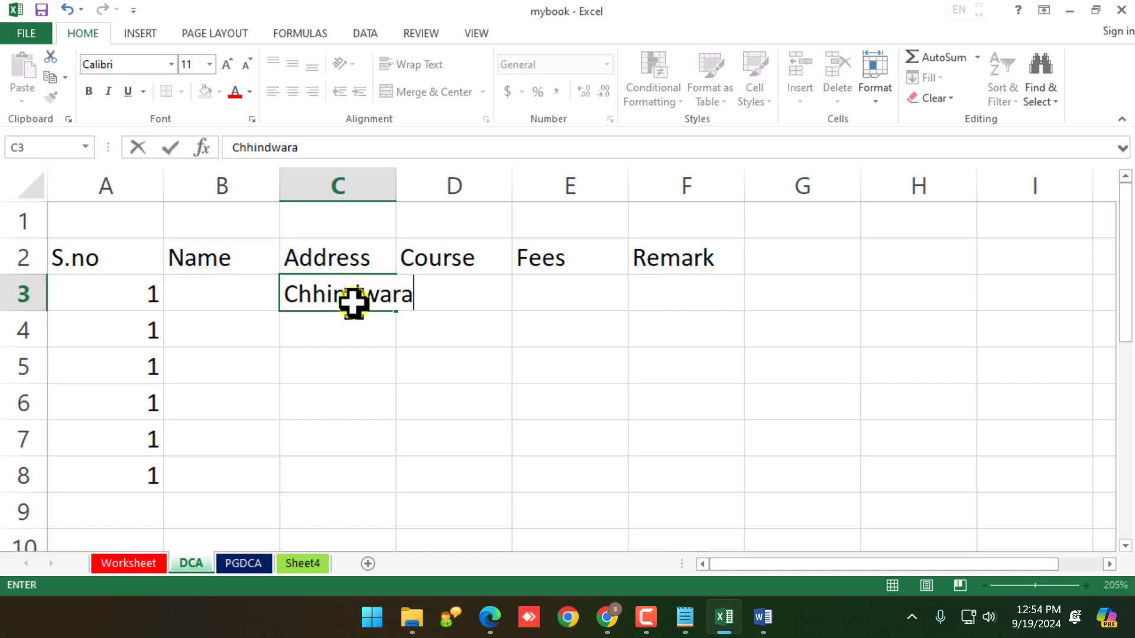
left_click(350, 361)
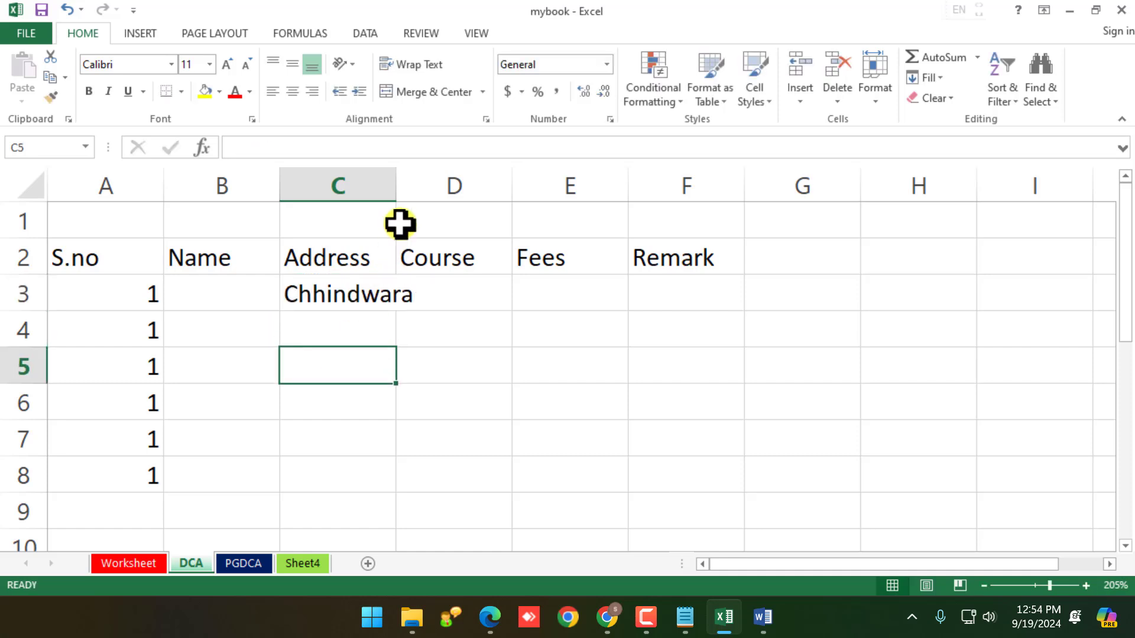
left_click(375, 286)
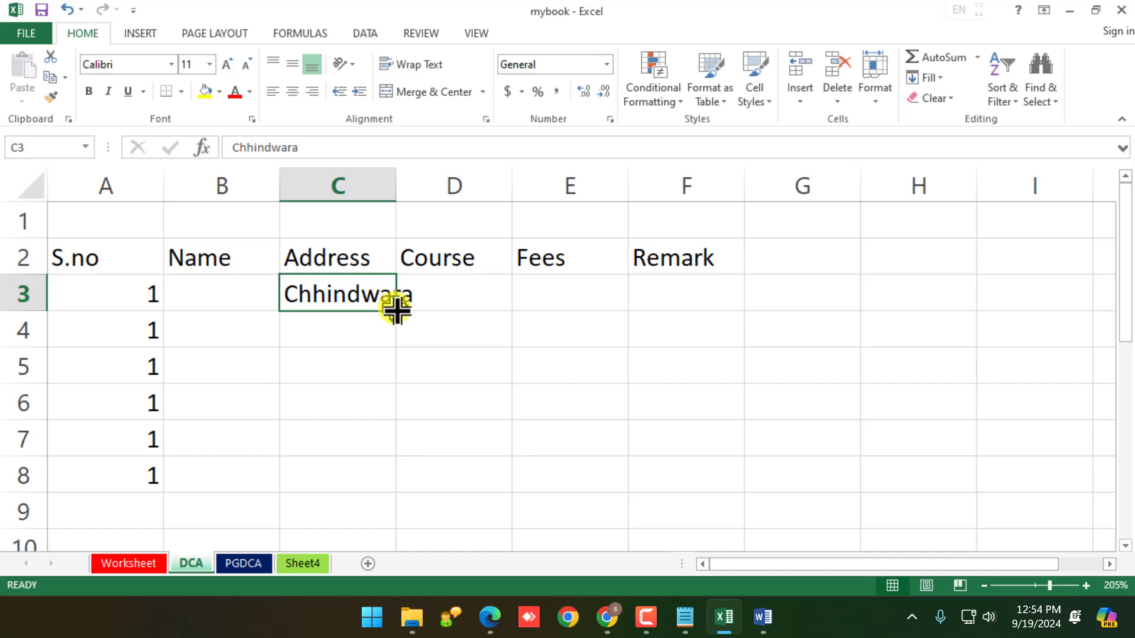
left_click_drag(398, 311, 411, 491)
left_click(466, 467)
scroll(467, 463, "up", 1)
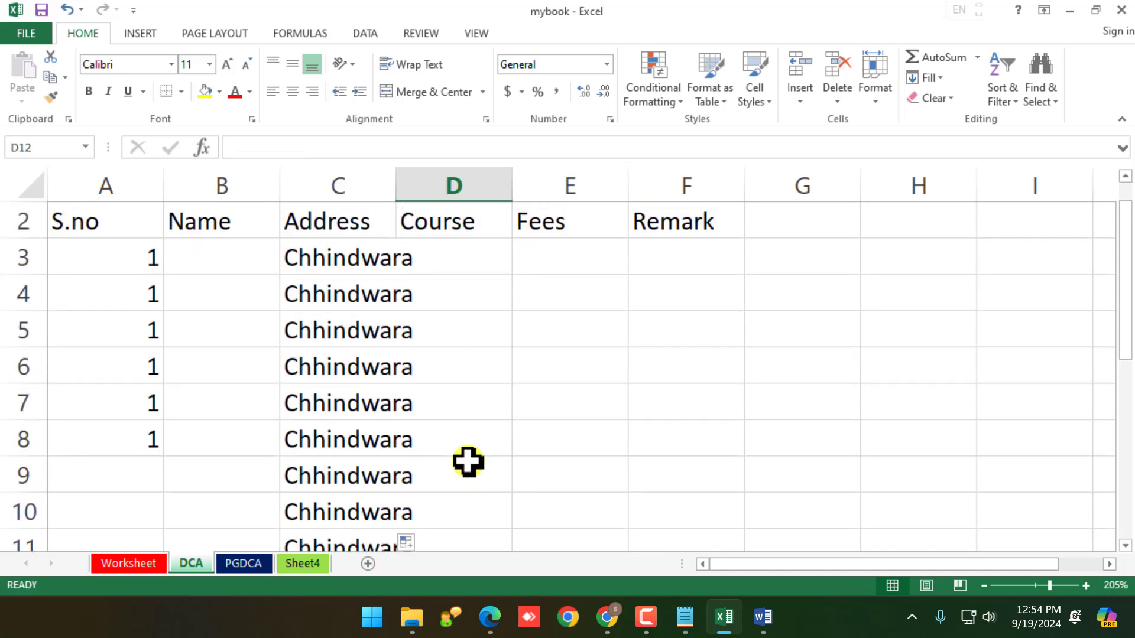
scroll(468, 457, "up", 1)
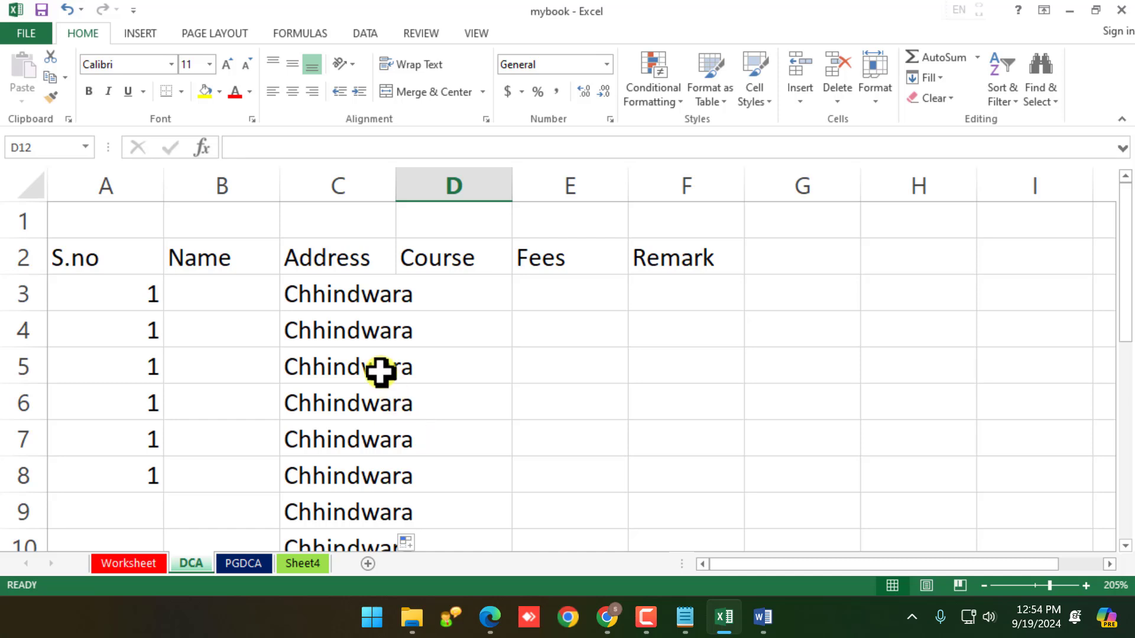
Select the address cells C3:C8 and the serial numbers in column A, then clear the selection
left_click(351, 307)
left_click_drag(351, 307, 350, 465)
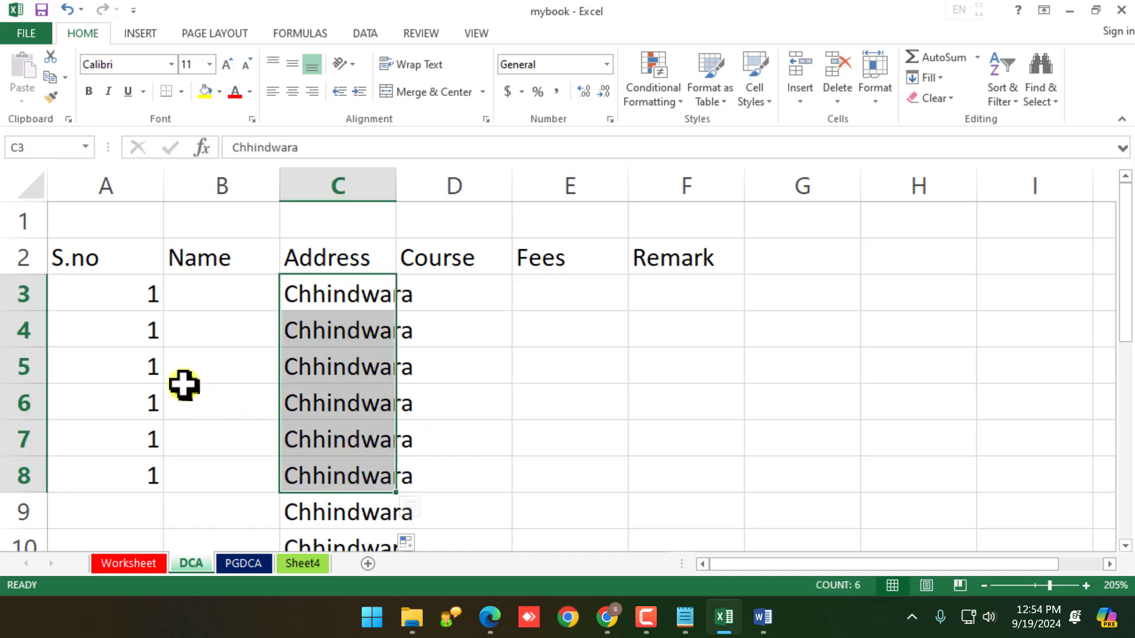
left_click_drag(154, 299, 150, 415)
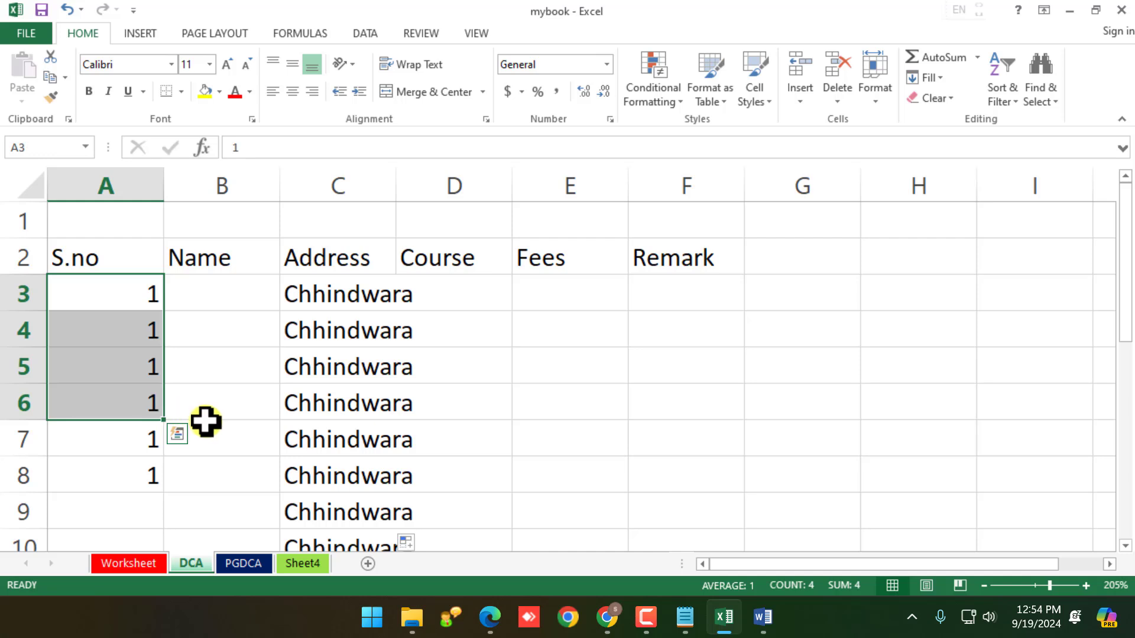
left_click(299, 444)
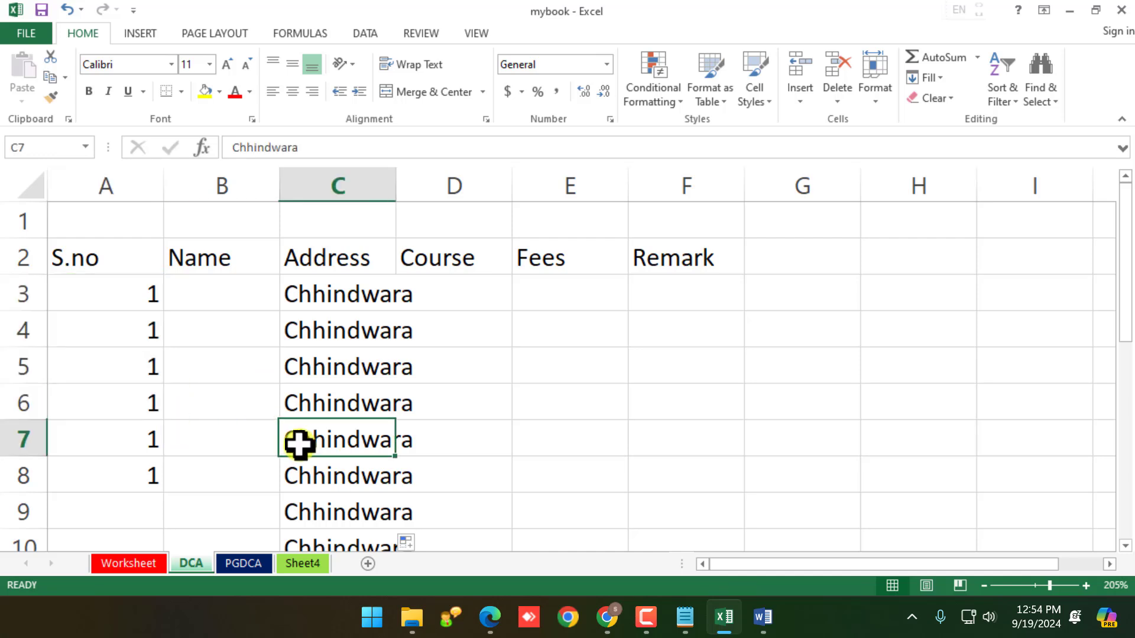
Drag A3's fill handle to A12 and use Fill Series so S.no counts 1 to 10
left_click(113, 290)
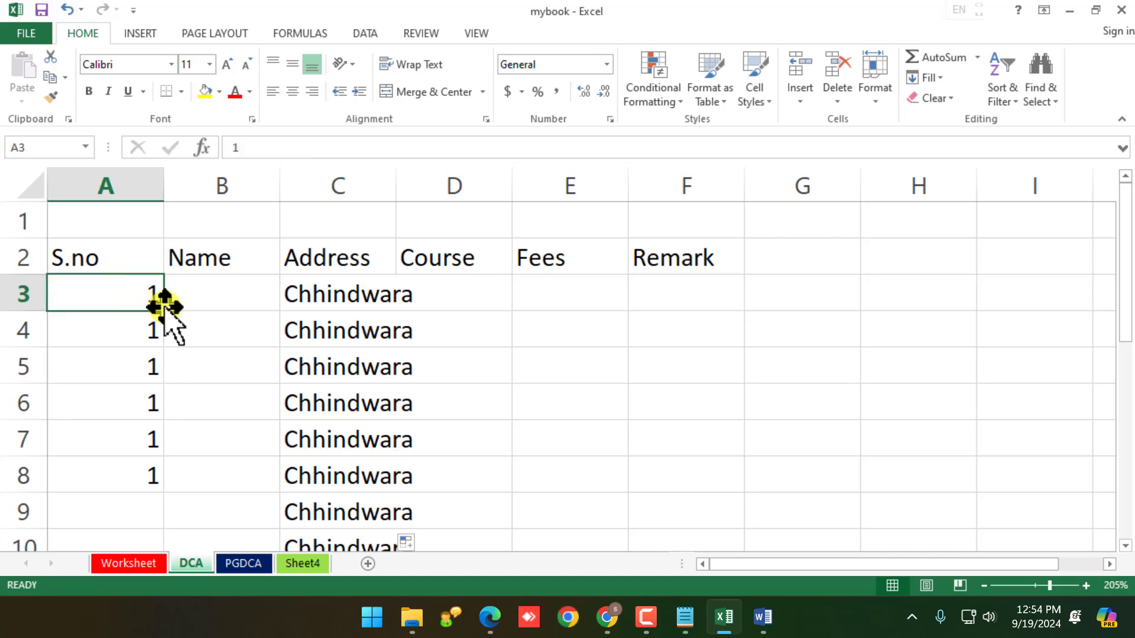
left_click_drag(165, 309, 144, 494)
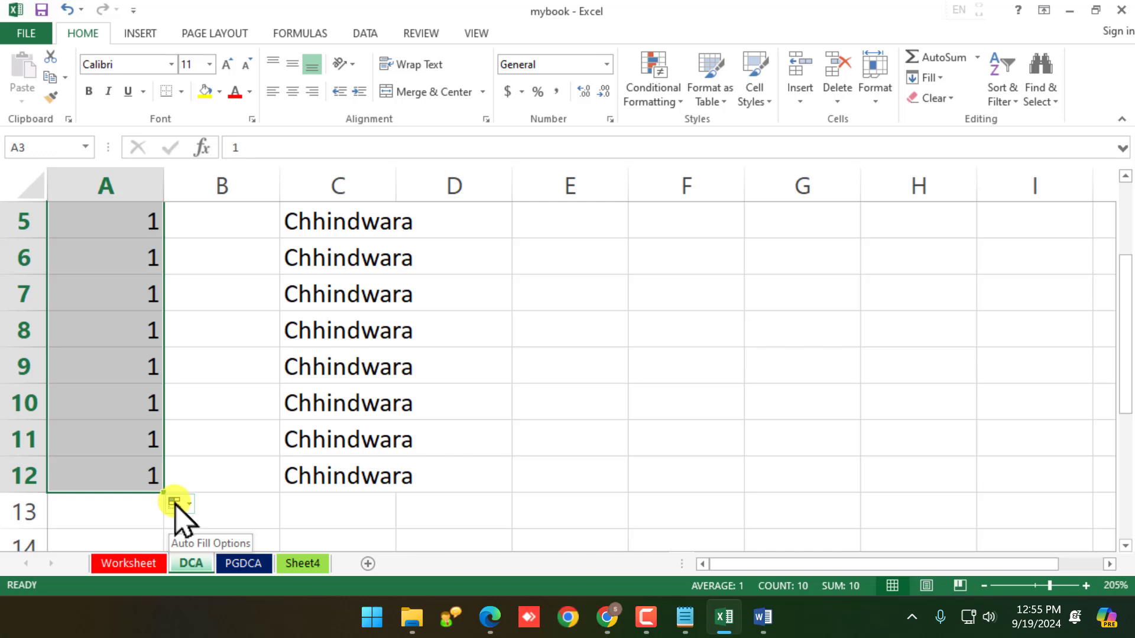
left_click(174, 502)
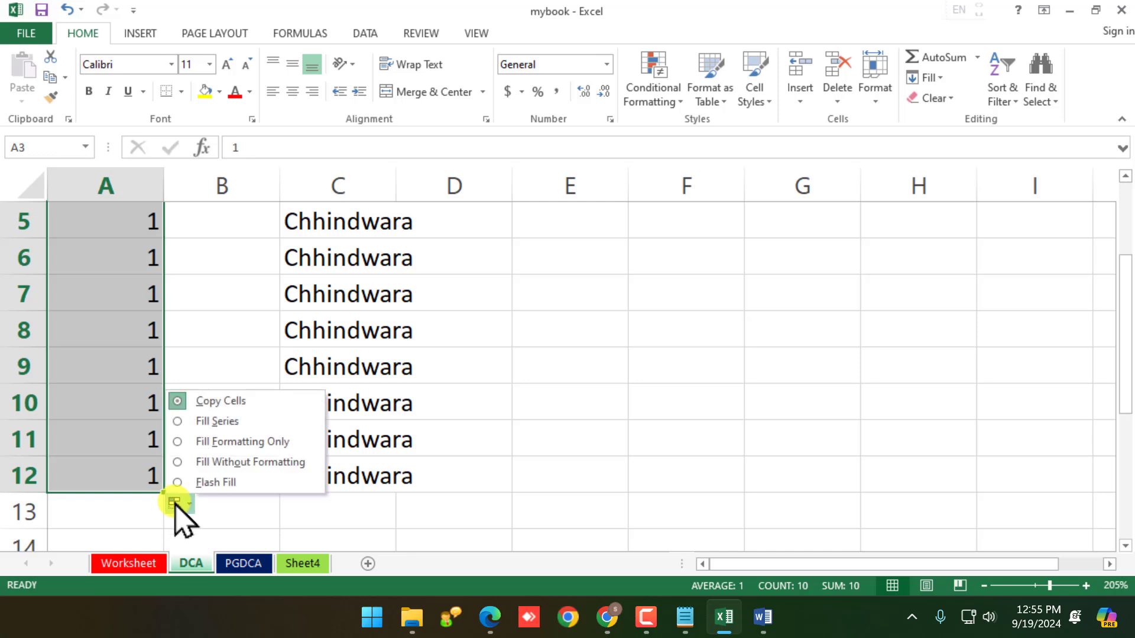
left_click(217, 421)
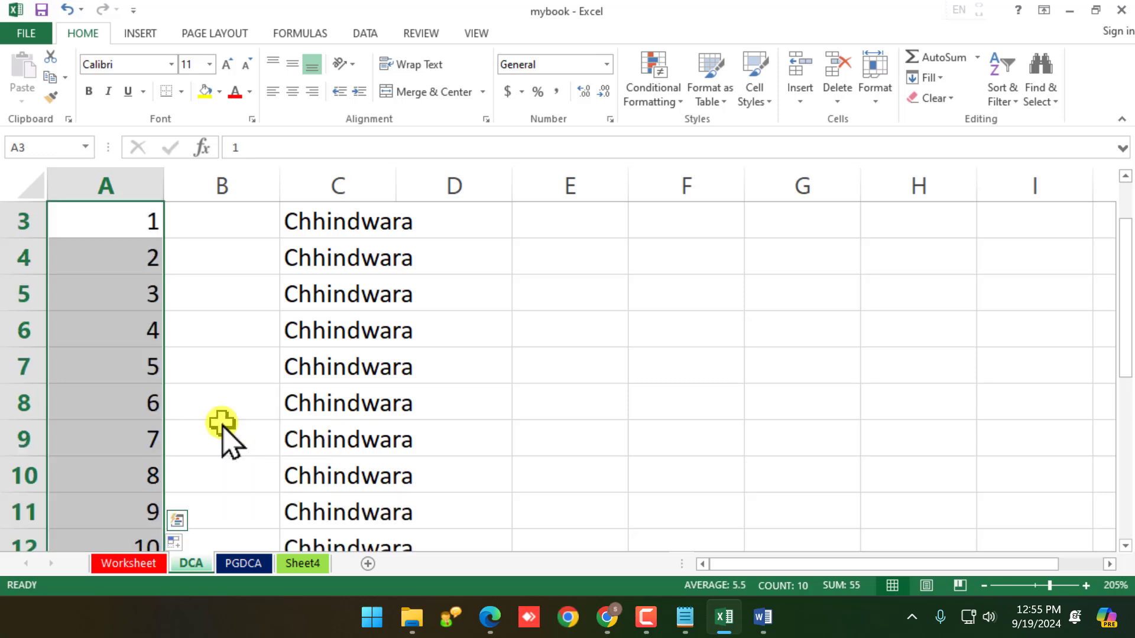
scroll(208, 418, "down", 2)
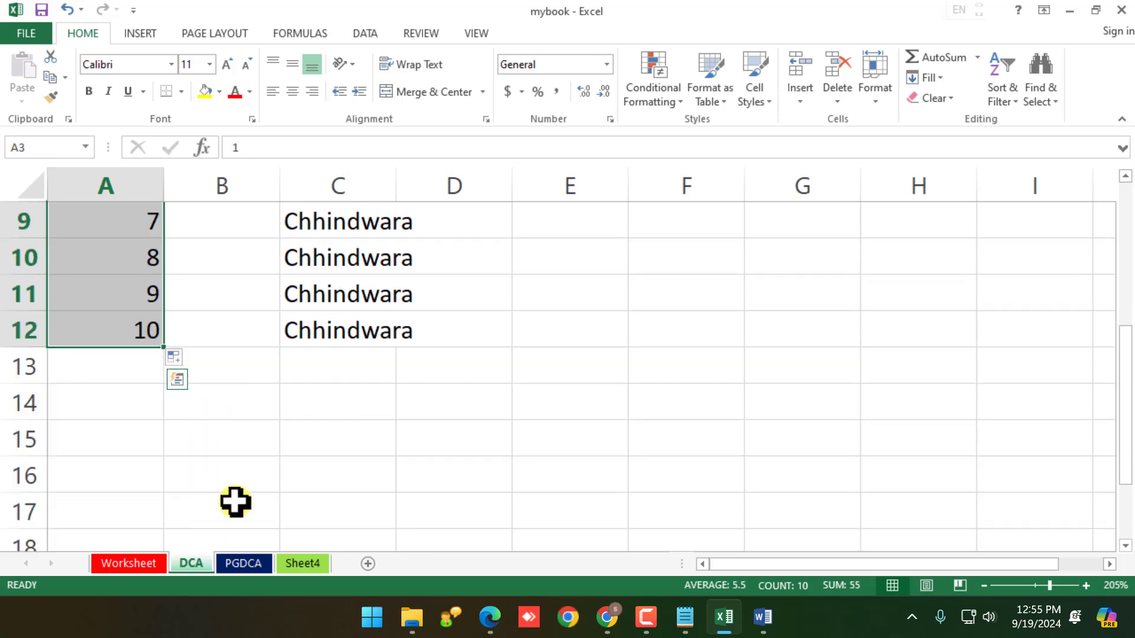
scroll(235, 499, "up", 3)
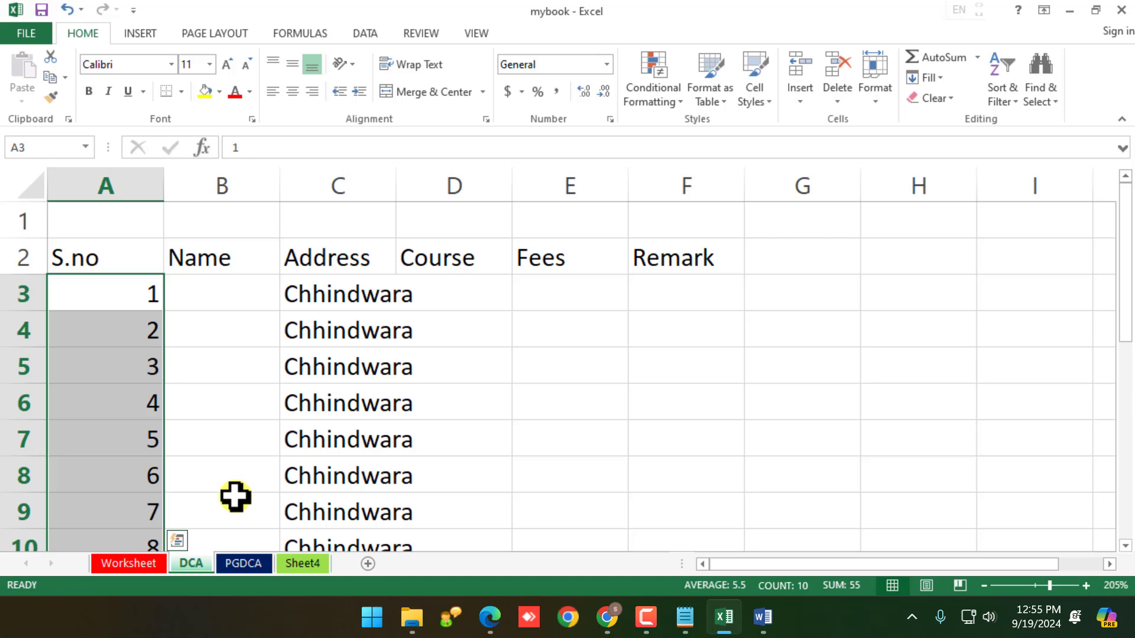
Enter the first four student names in cells B3 through B6 of the Name column
left_click(552, 320)
left_click(561, 294)
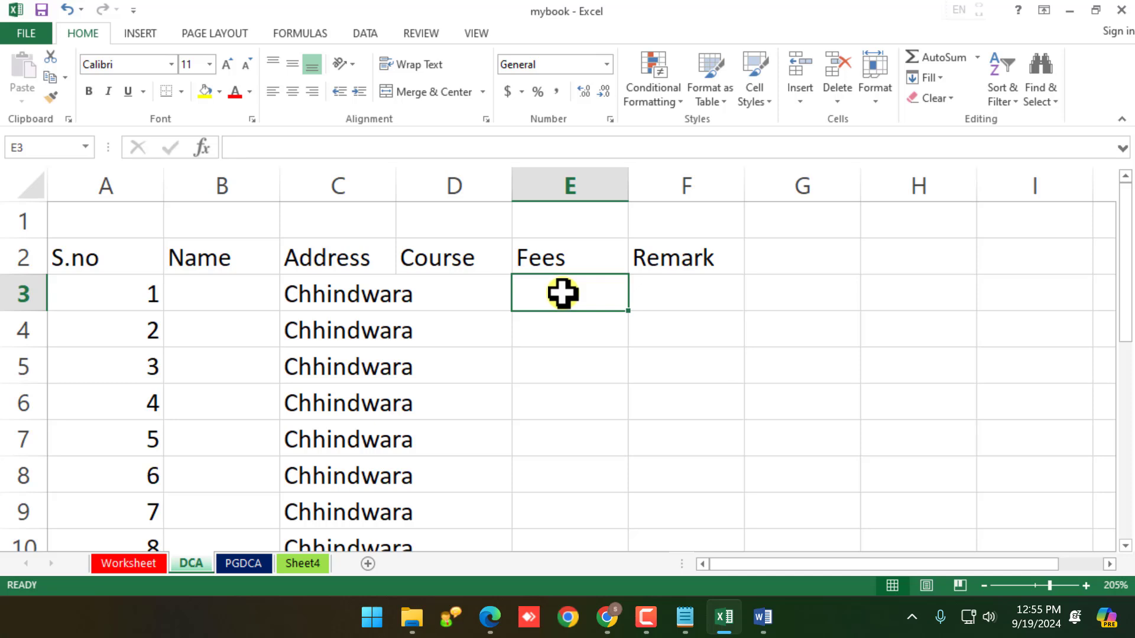
key("Left")
key("Left")
key("Left")
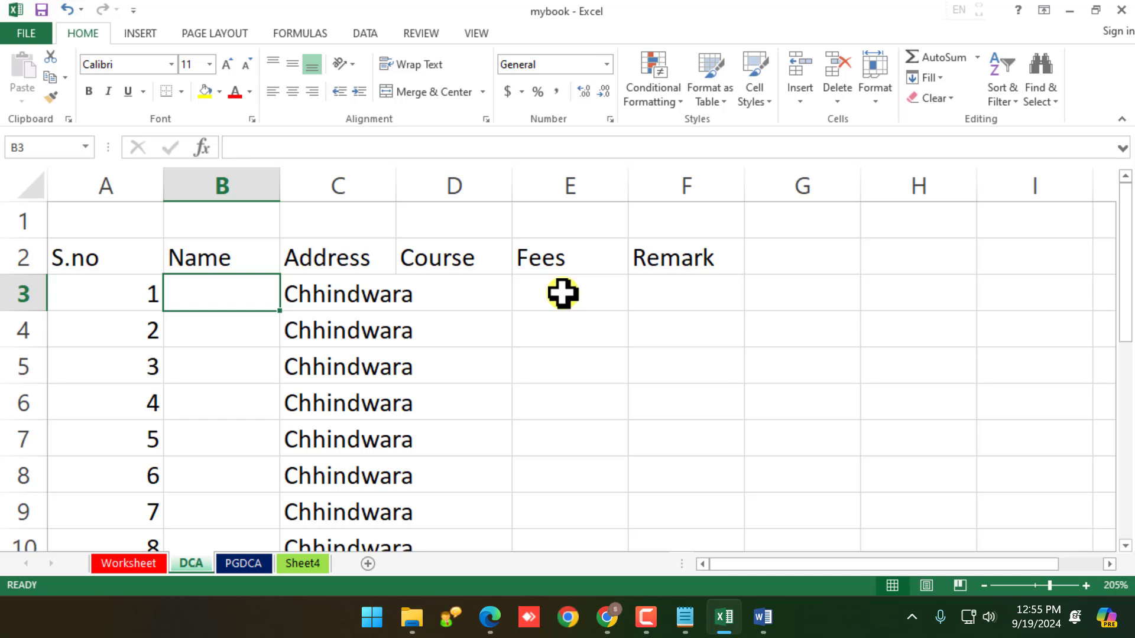
type("Ajay Kumar")
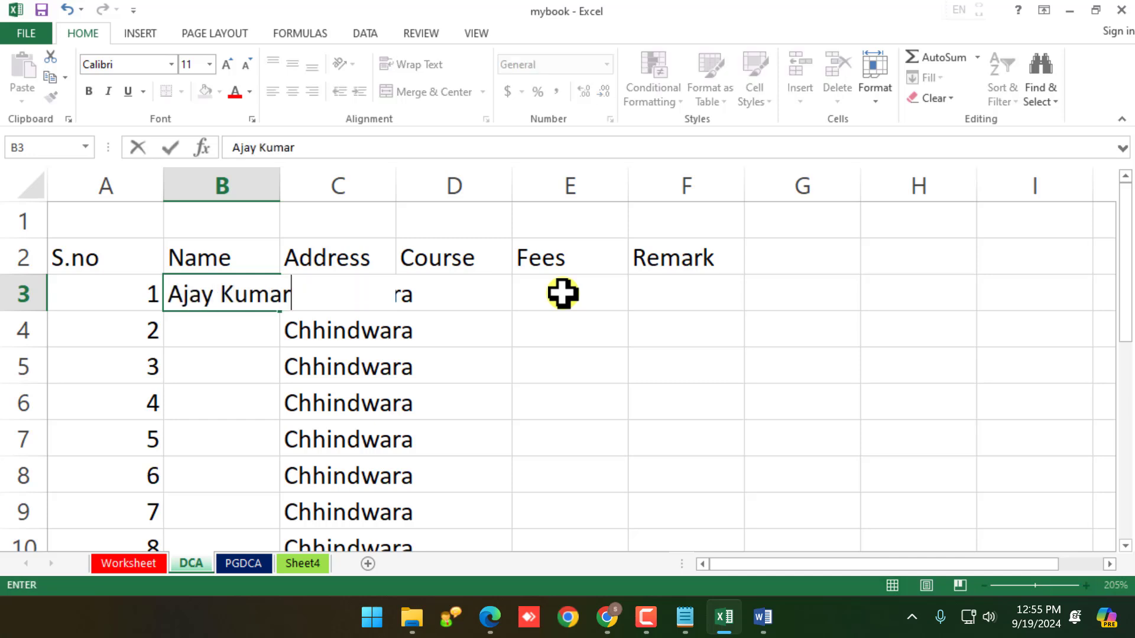
key("Return")
type("Brijesh")
key("Return")
type("Cha")
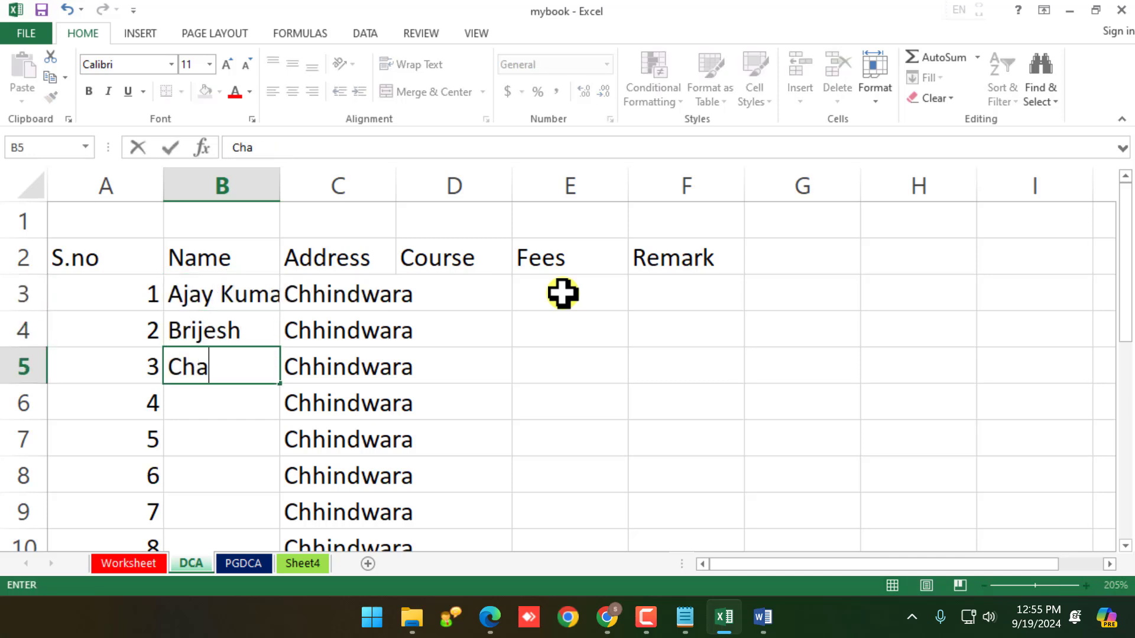
type("ndan")
key("Return")
type("Dinesh")
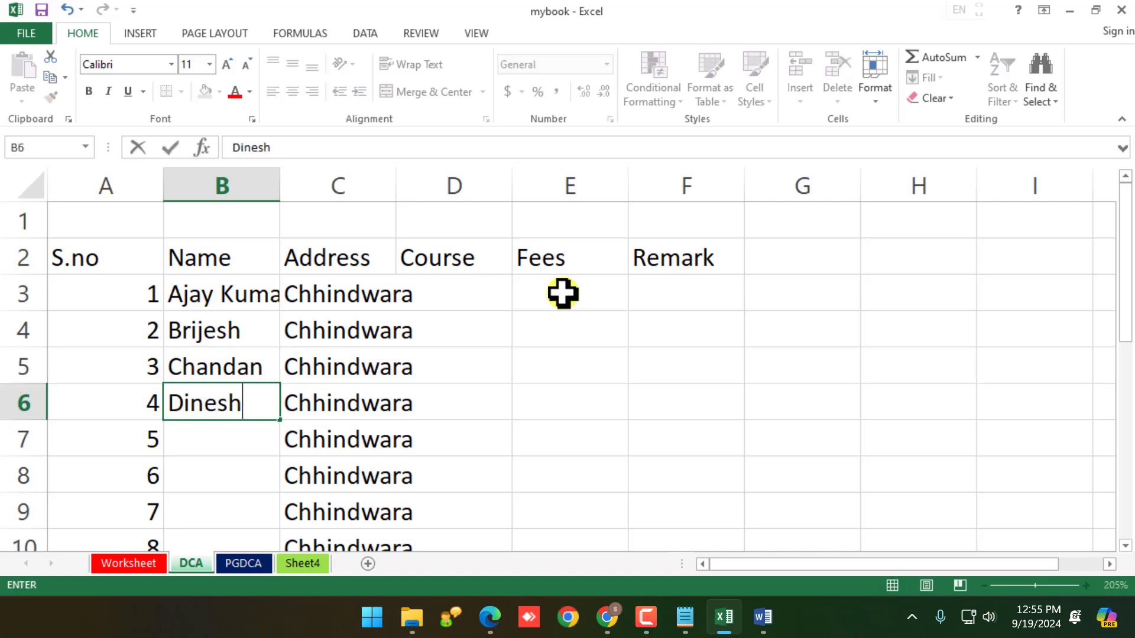
key("ctrl+Return")
key("Return")
Enter the remaining six student names in B7 through B12, correcting typos along the way
type("Ind")
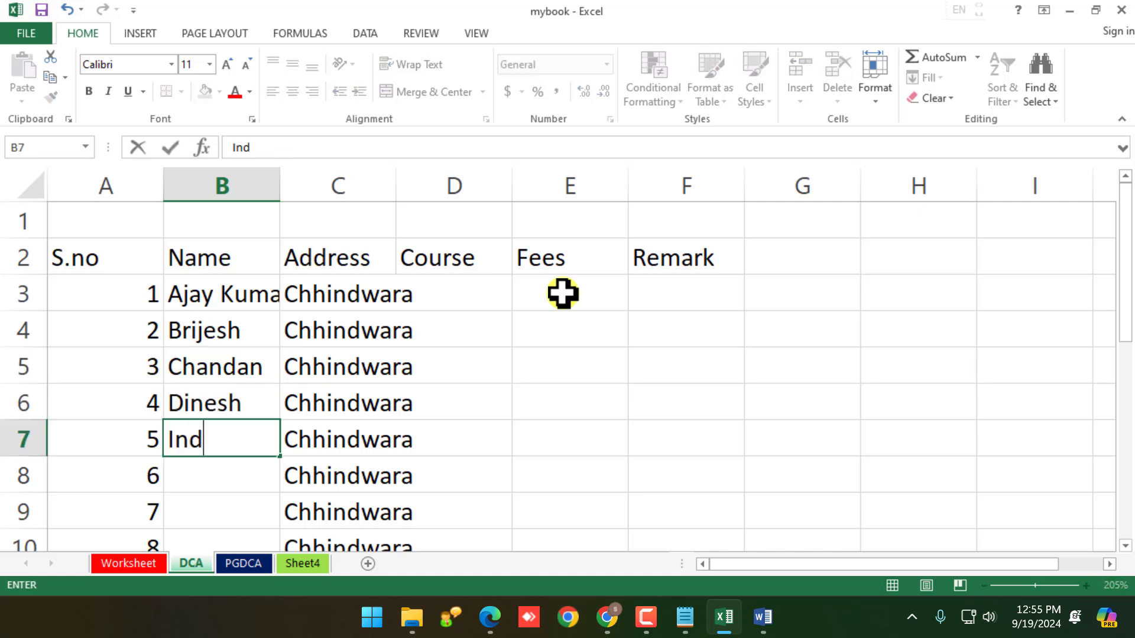
type("rakumar")
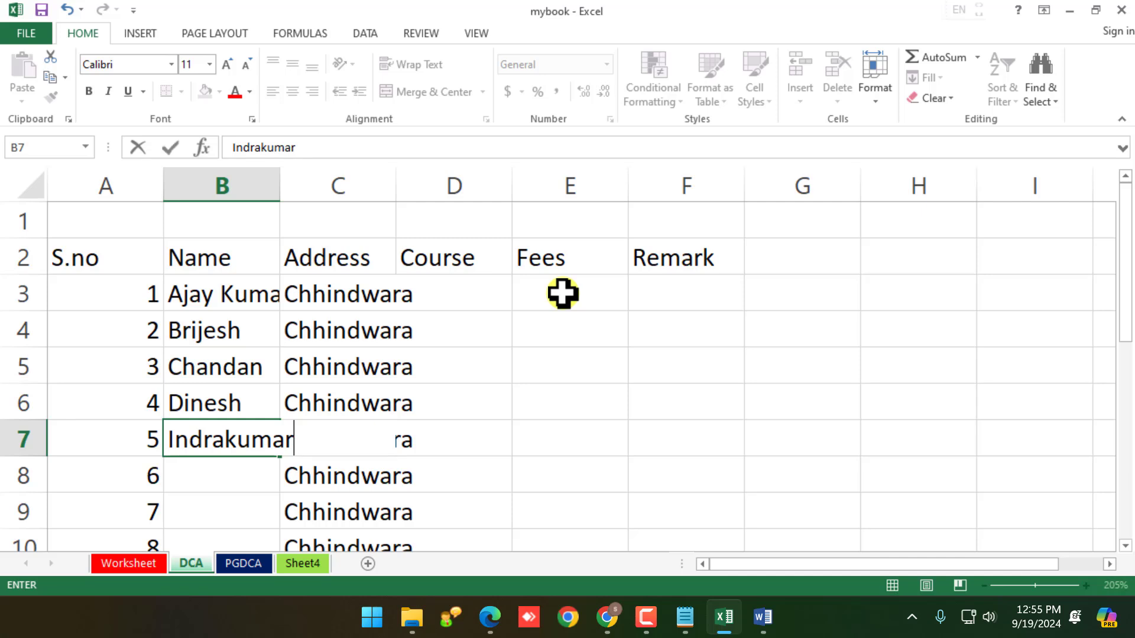
key("Return")
type("Mohan")
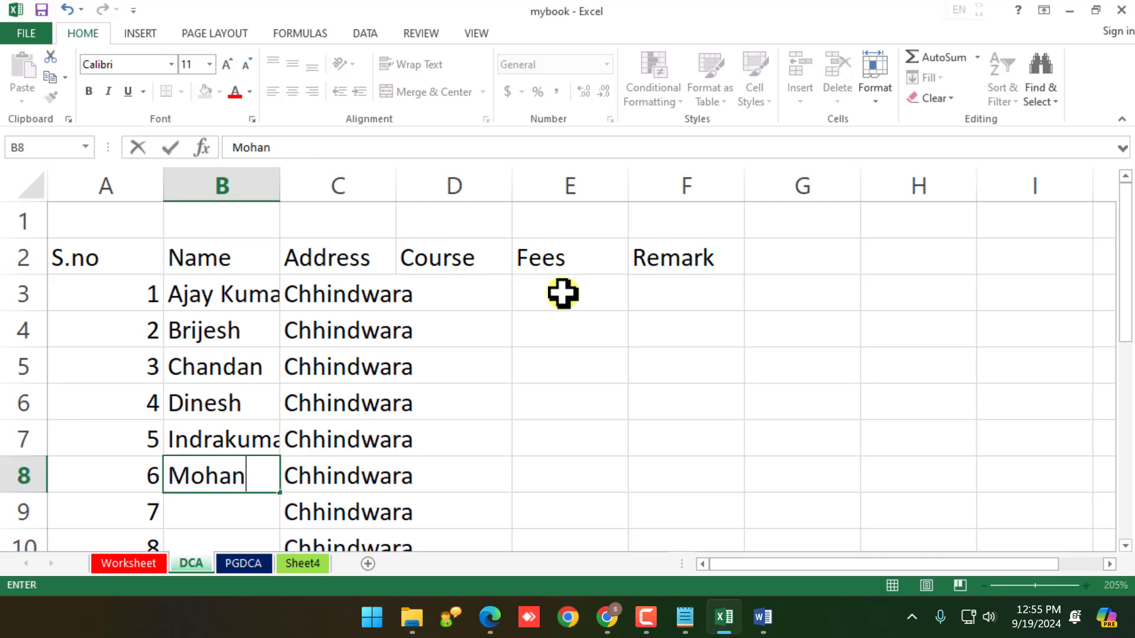
key("Return")
type("M")
key("BackSpace")
key("BackSpace")
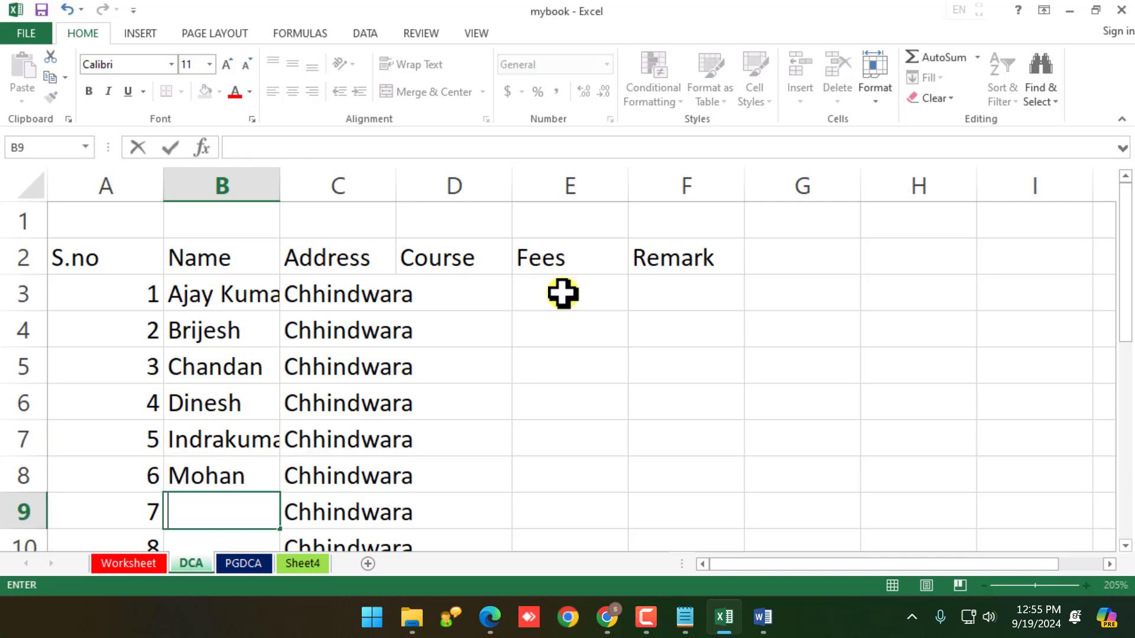
type("Nilesh")
key("BackSpace")
key("BackSpace")
key("BackSpace")
key("BackSpace")
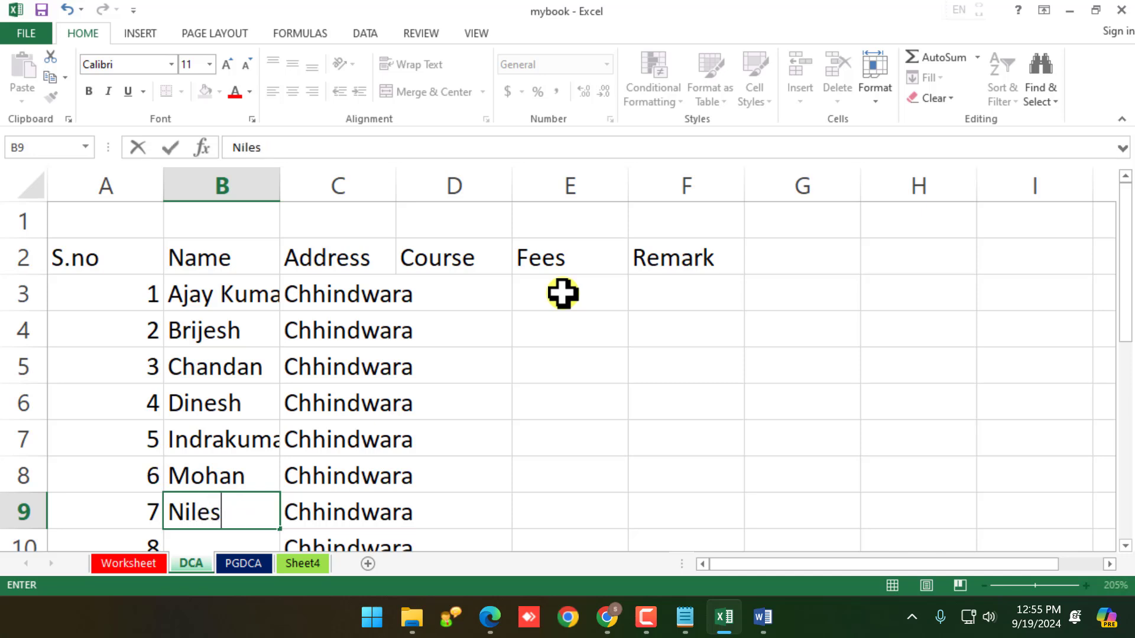
key("BackSpace")
type("eelesh")
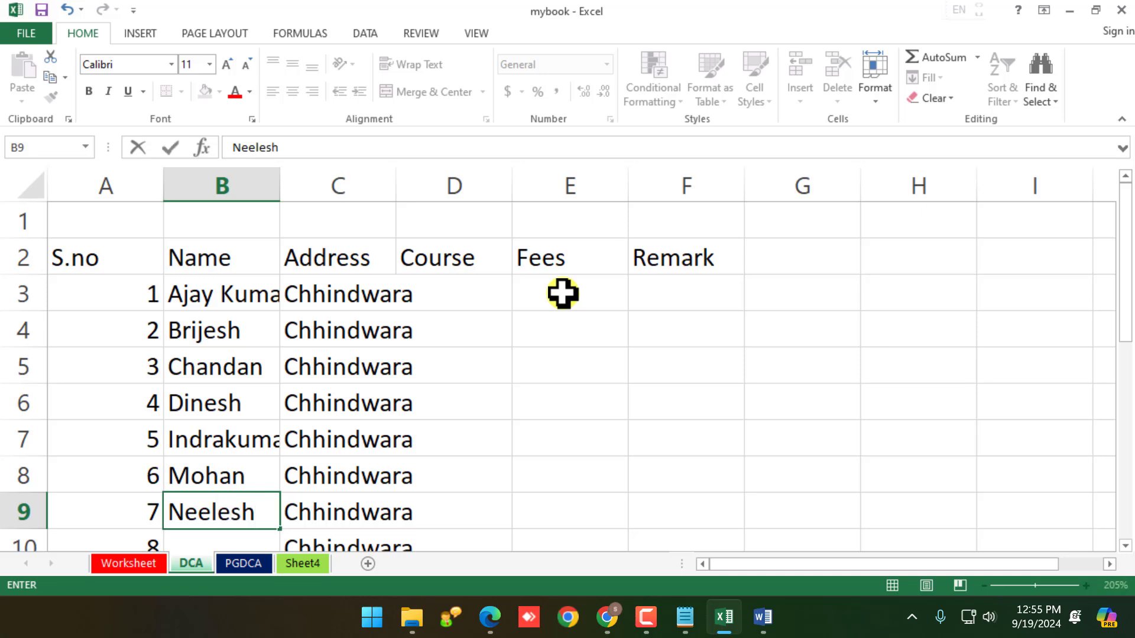
key("Return")
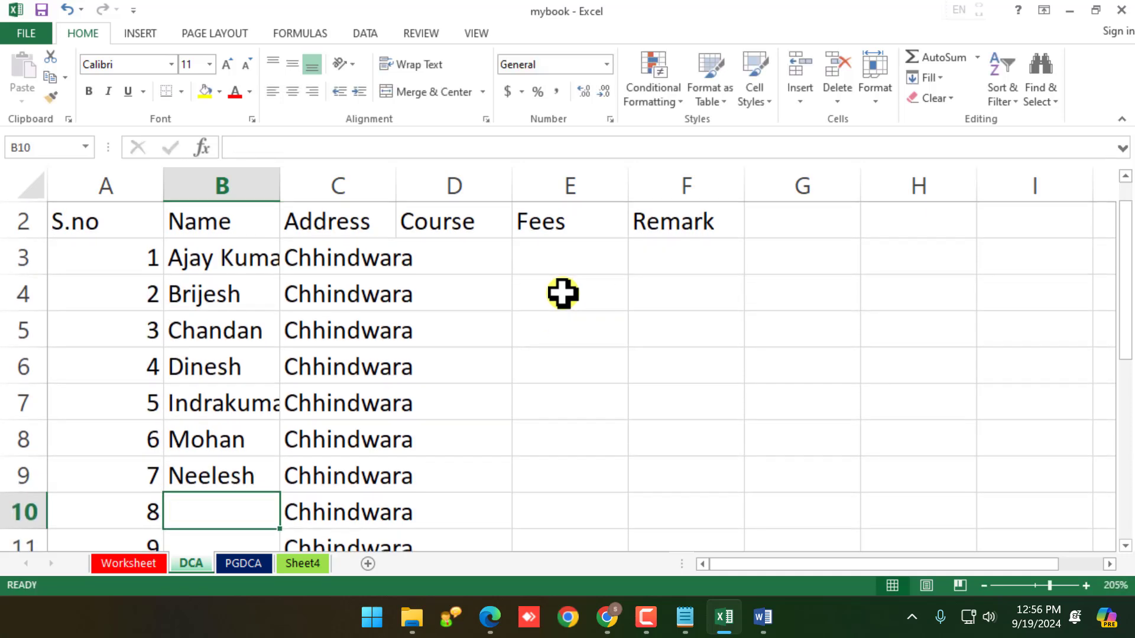
type("Sanjay")
key("Return")
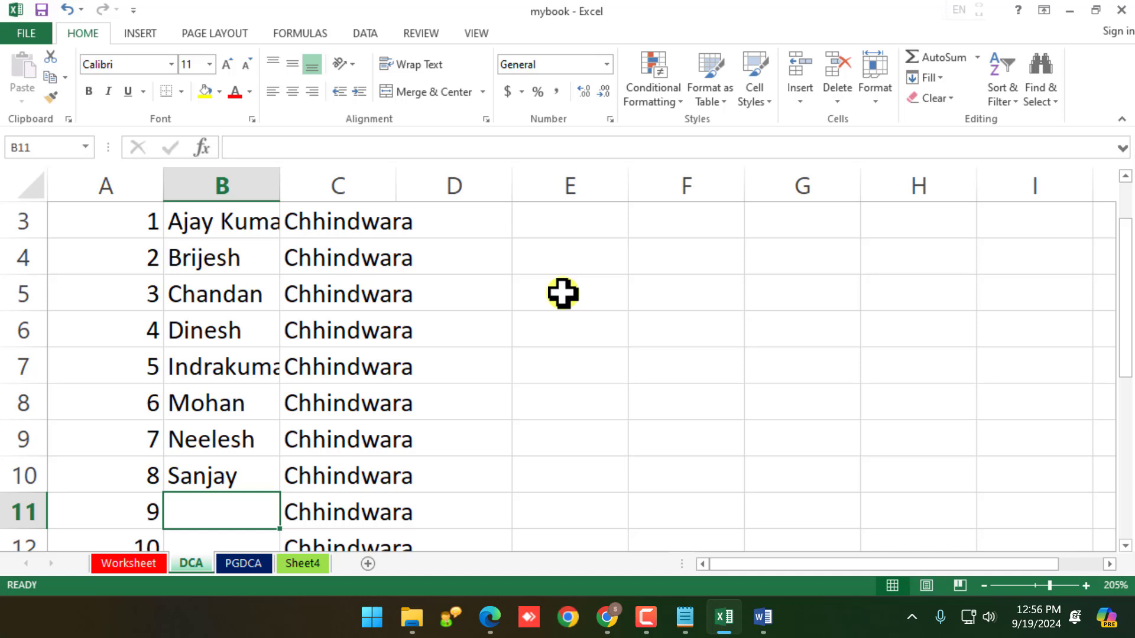
type("Tarun")
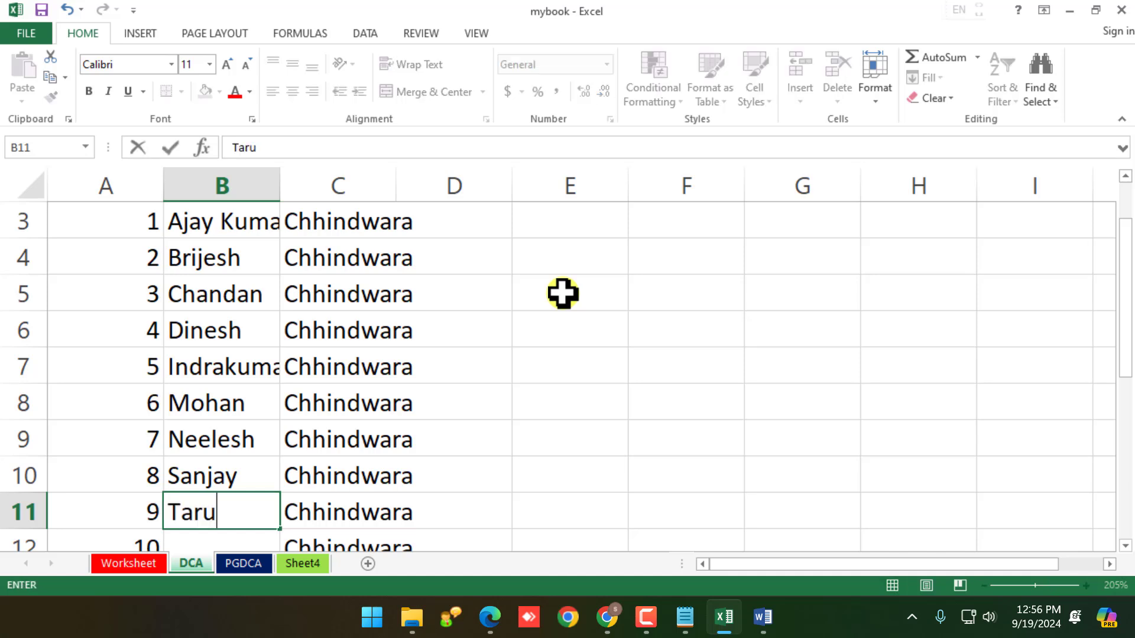
key("Return")
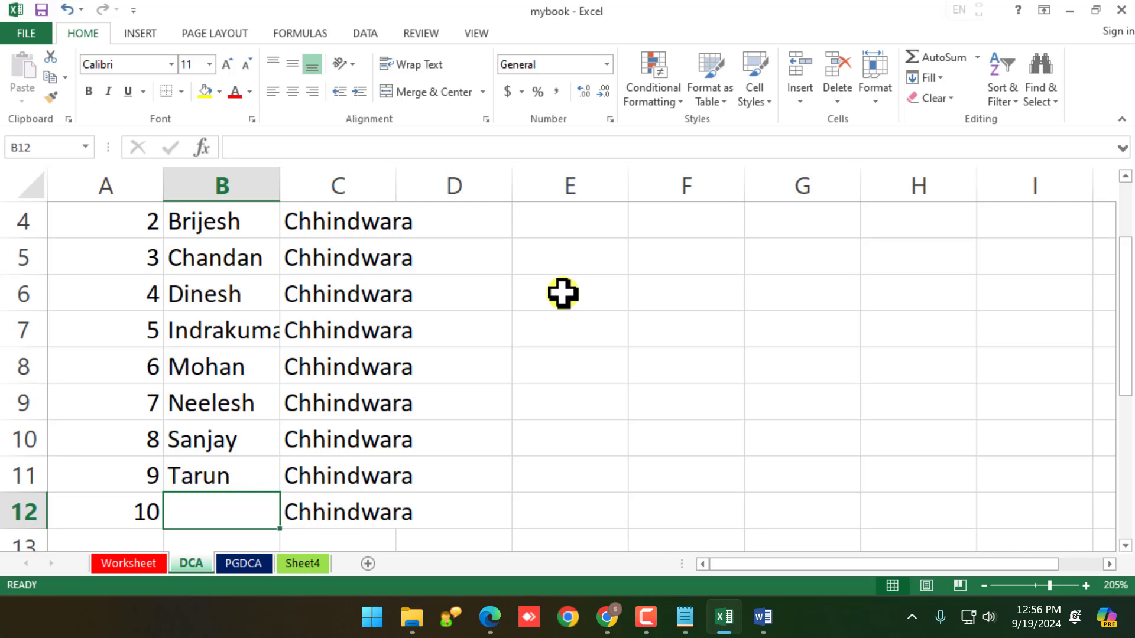
type("anj")
key("BackSpace")
key("BackSpace")
key("BackSpace")
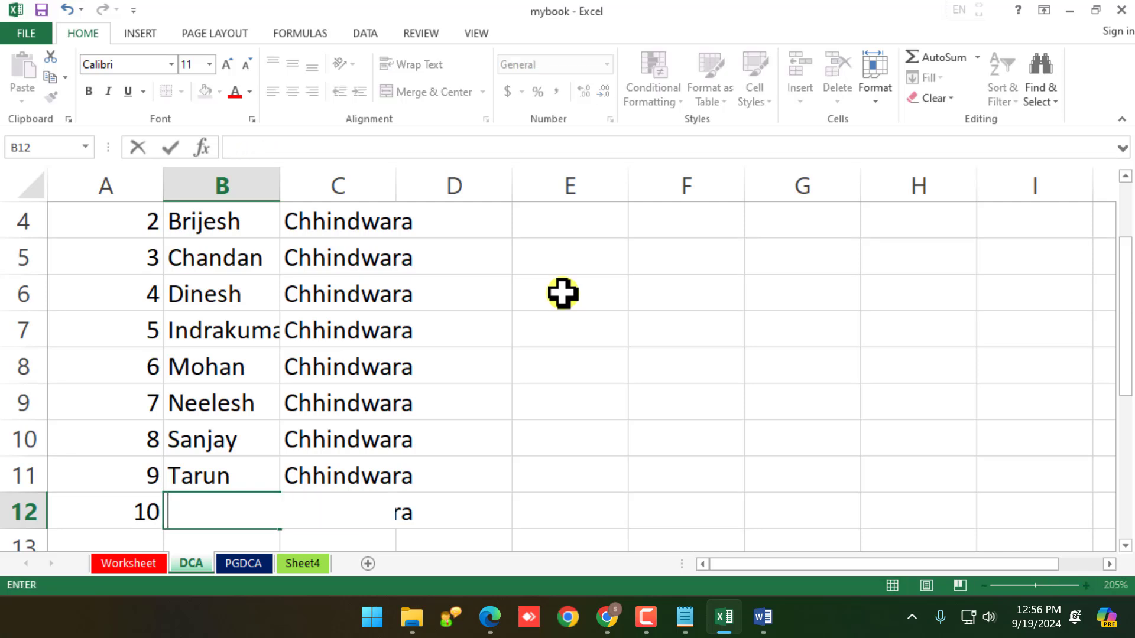
type("Ranjeet")
key("Return")
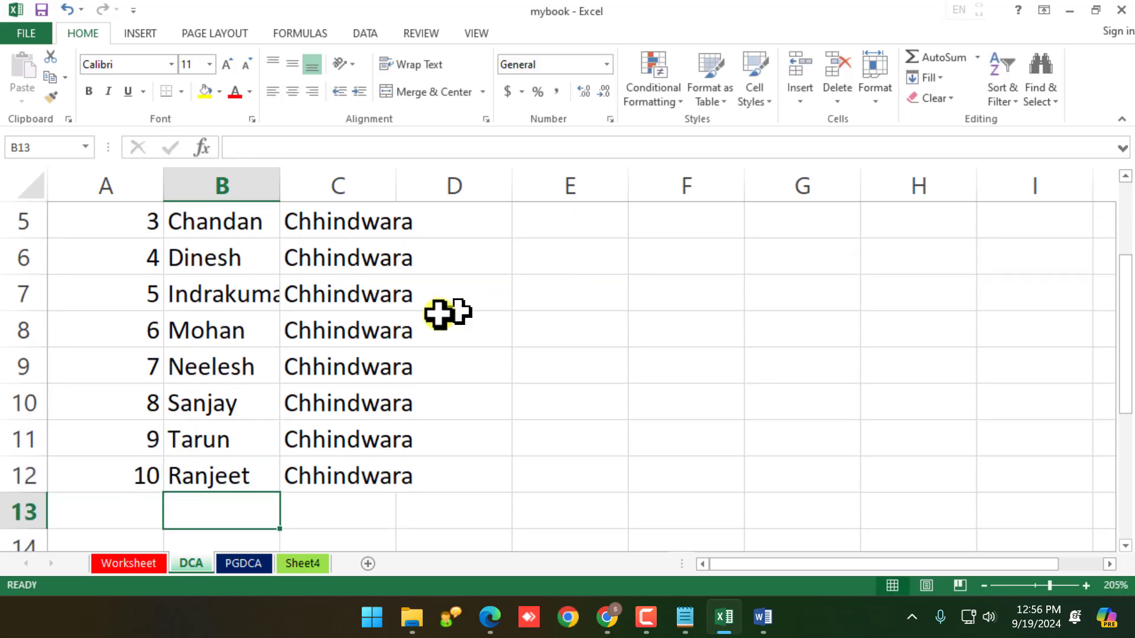
scroll(319, 400, "up", 2)
scroll(321, 398, "down", 2)
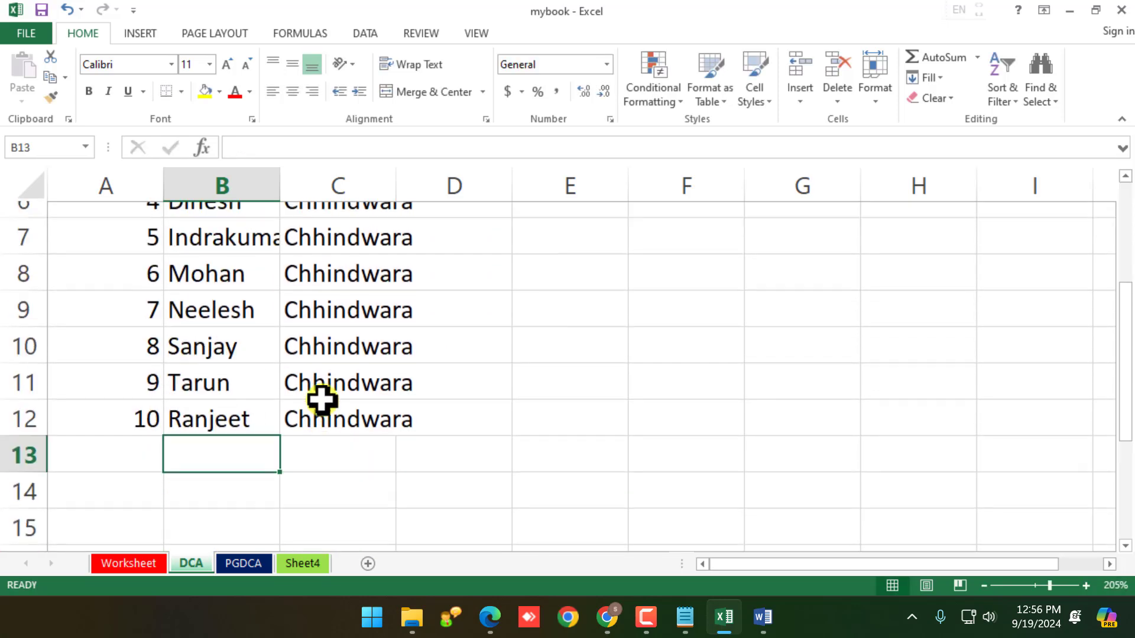
scroll(284, 366, "up", 2)
left_click(448, 305)
Make D3 read DCA, undoing the AutoCorrect expansion
type("DCA")
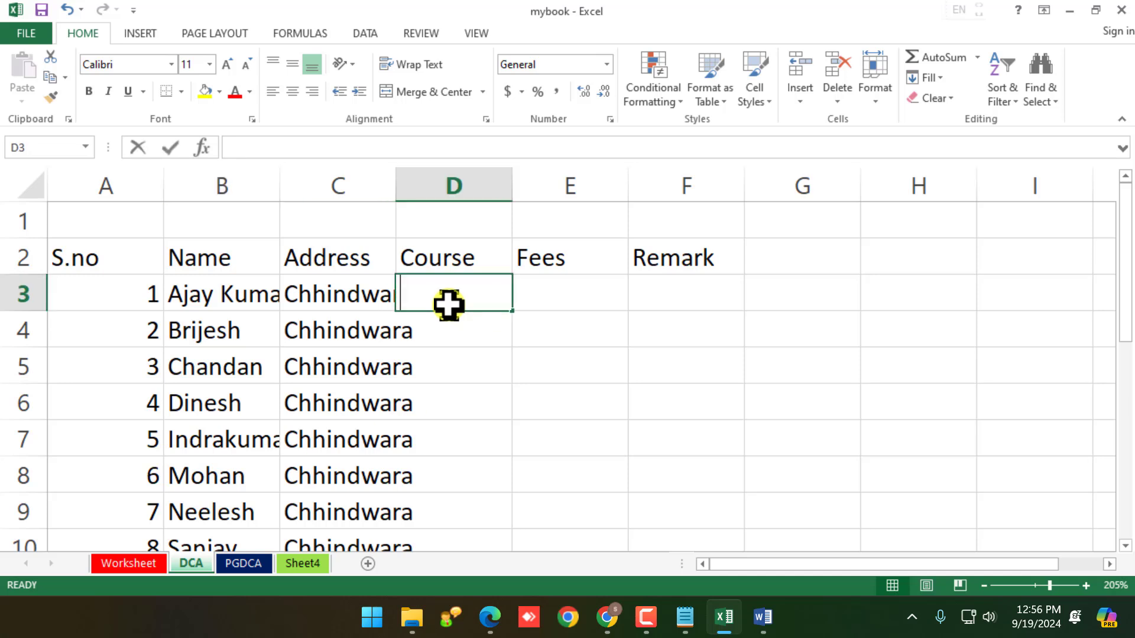
key("Return")
type("PGDCA")
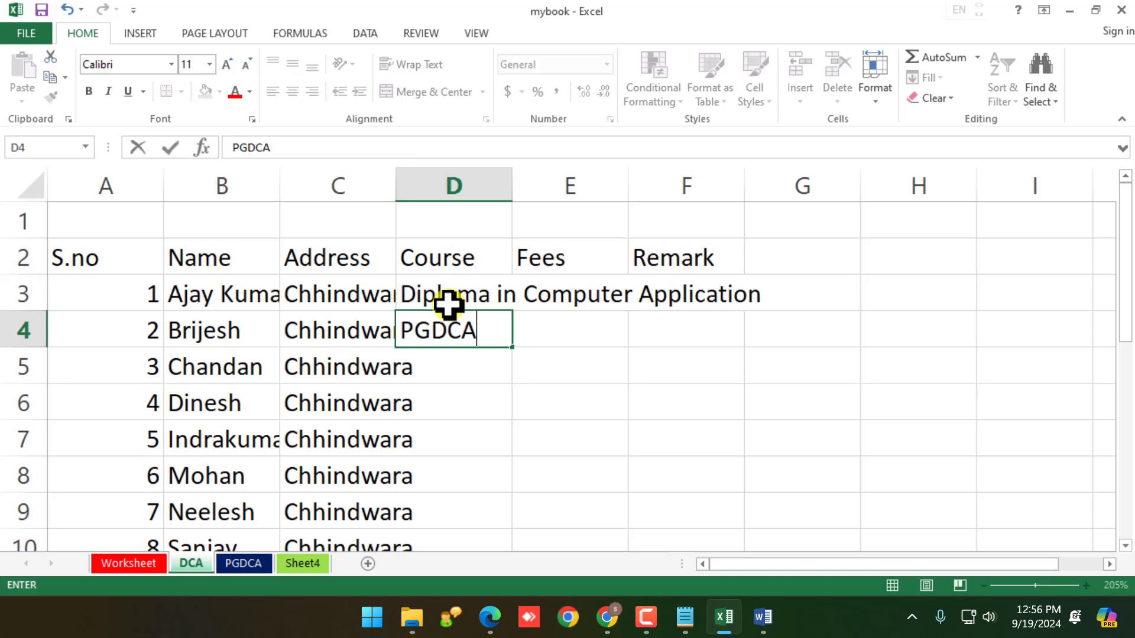
left_click(449, 305)
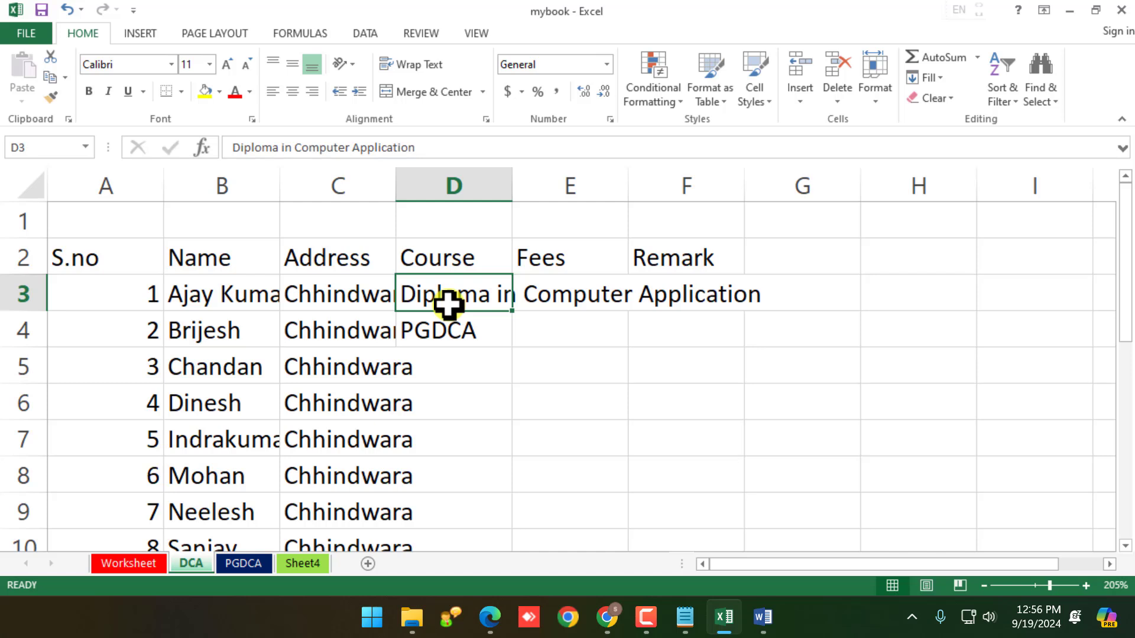
double_click(461, 292)
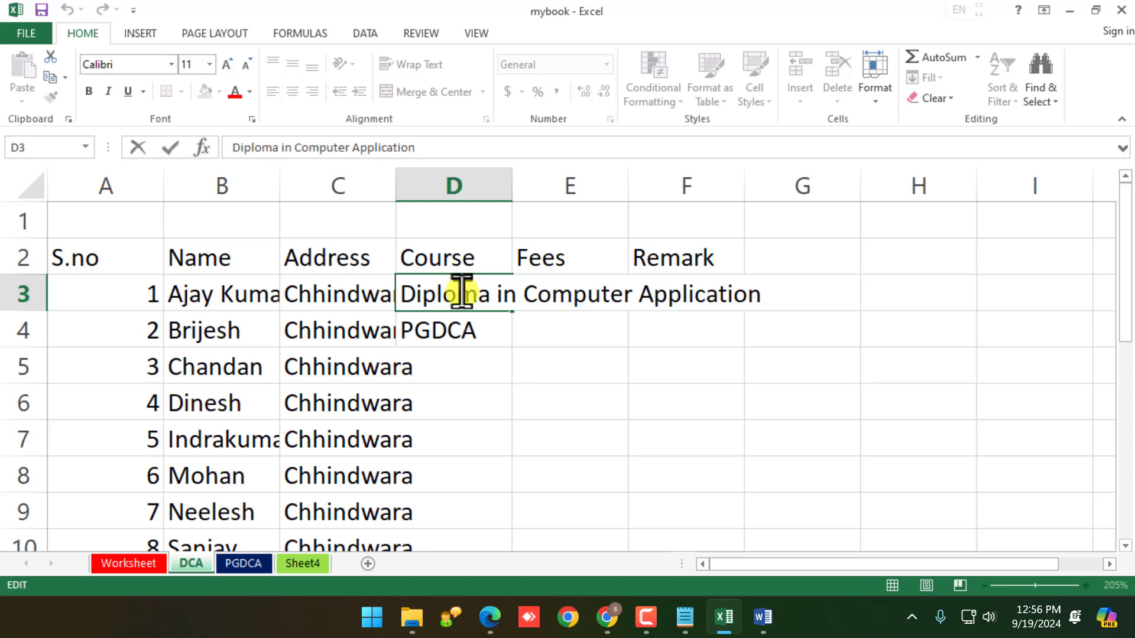
left_click_drag(416, 294, 844, 298)
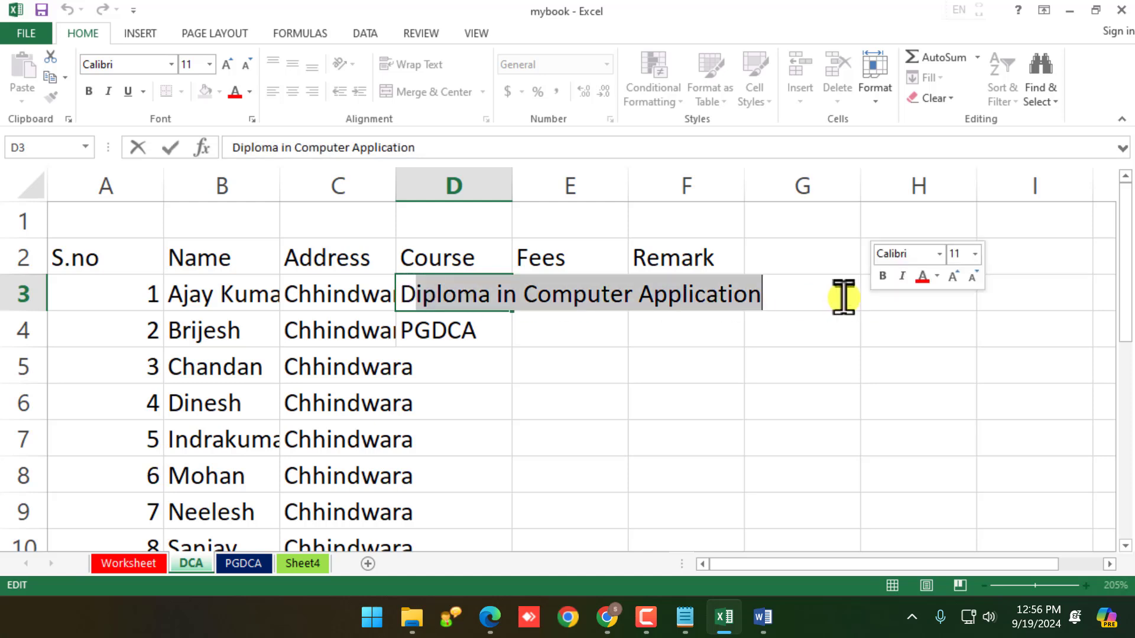
key("BackSpace")
type("DCA")
key("BackSpace")
key("BackSpace")
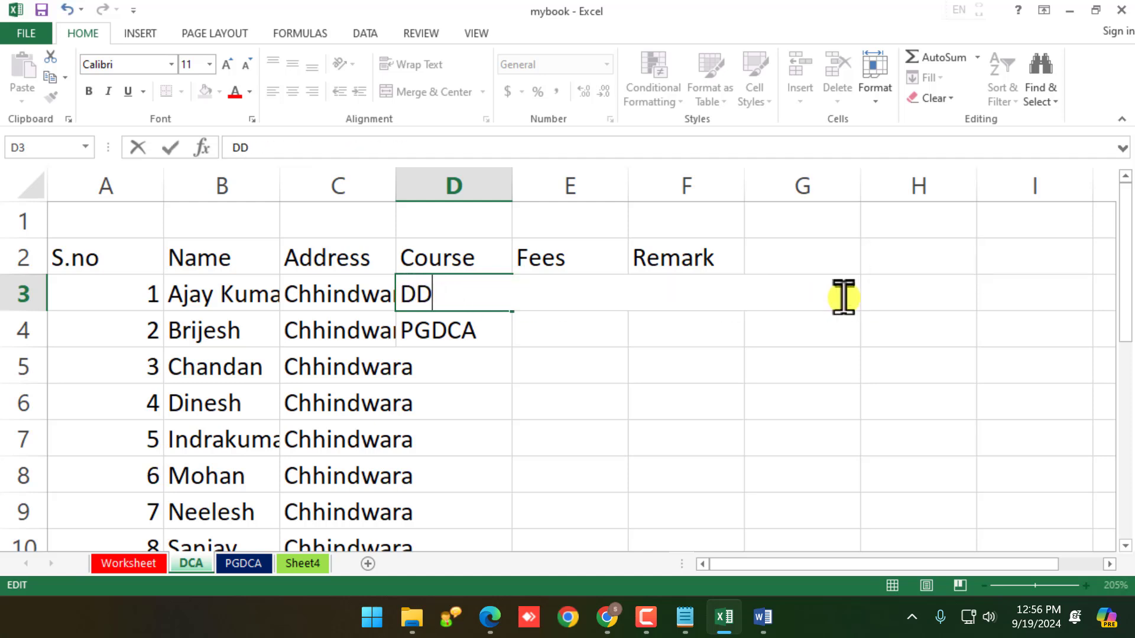
key("BackSpace")
type("CA")
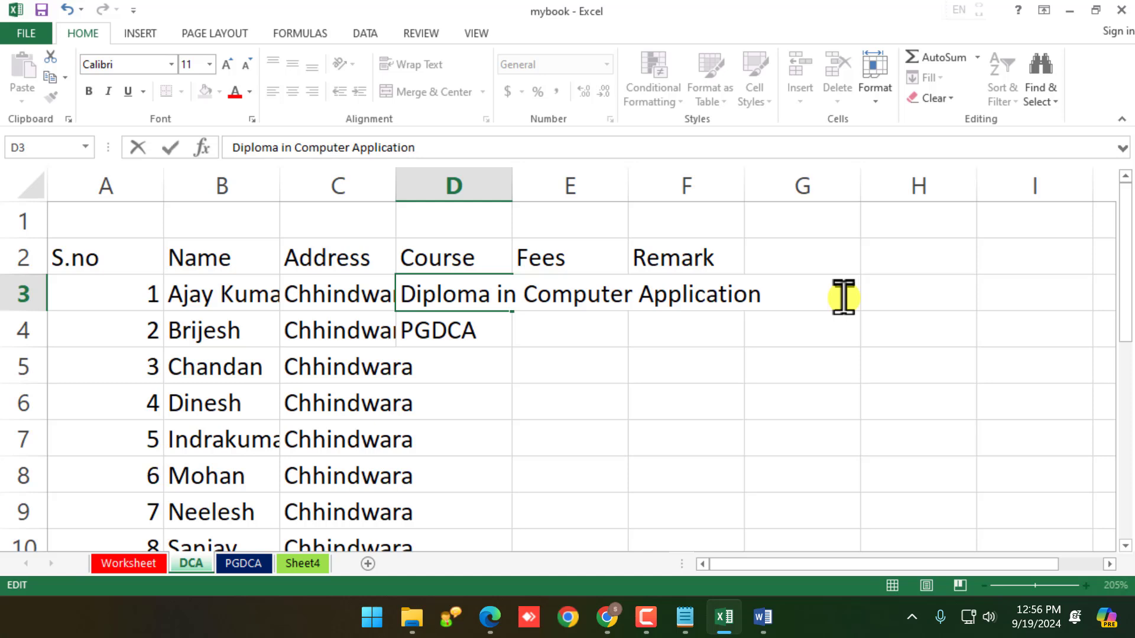
key("ctrl+z")
key("Tab")
key("Return")
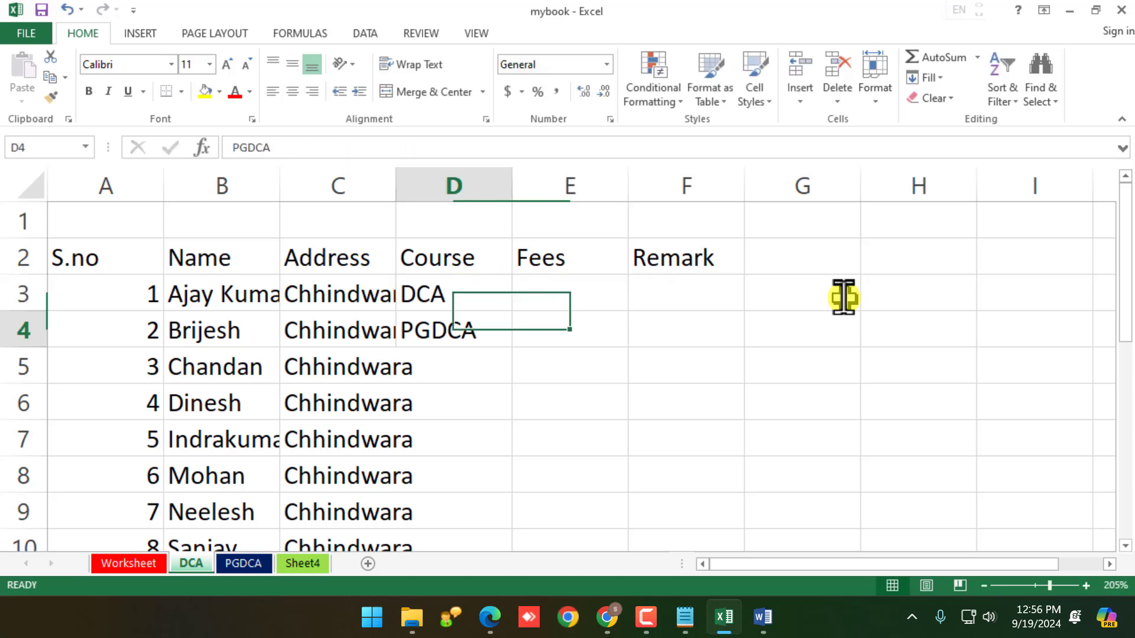
key("Return")
Enter courses BCA, MSC, MCA, BSC, MA, BA, B Com and M Com down to D12
type("PGDCA")
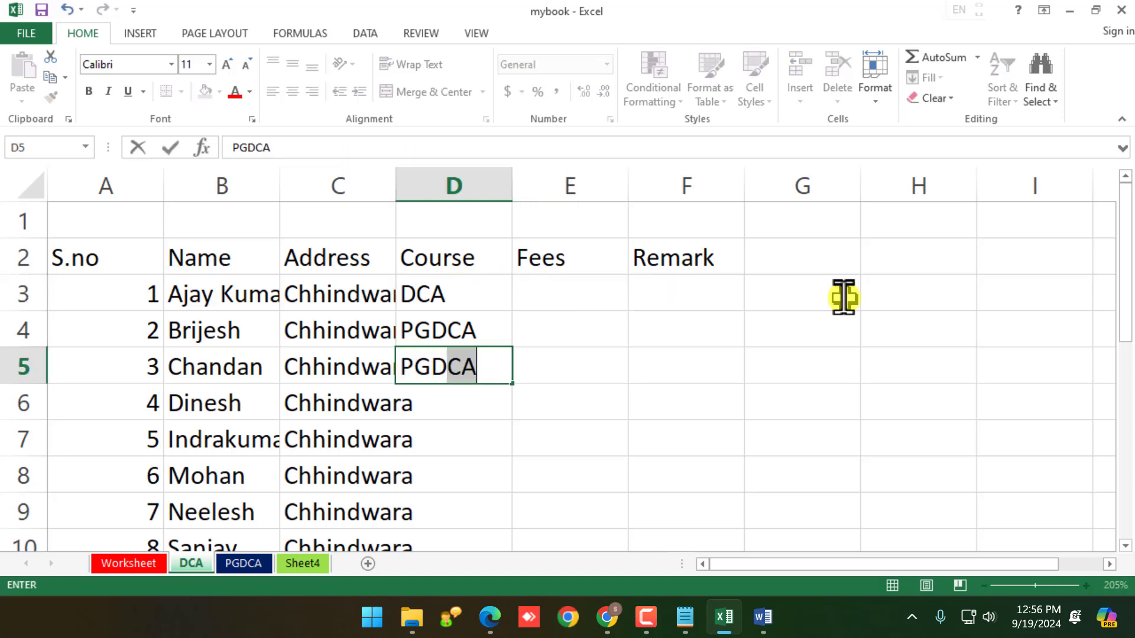
key("BackSpace")
key("BackSpace")
key("BackSpace")
key("BackSpace")
key("BackSpace")
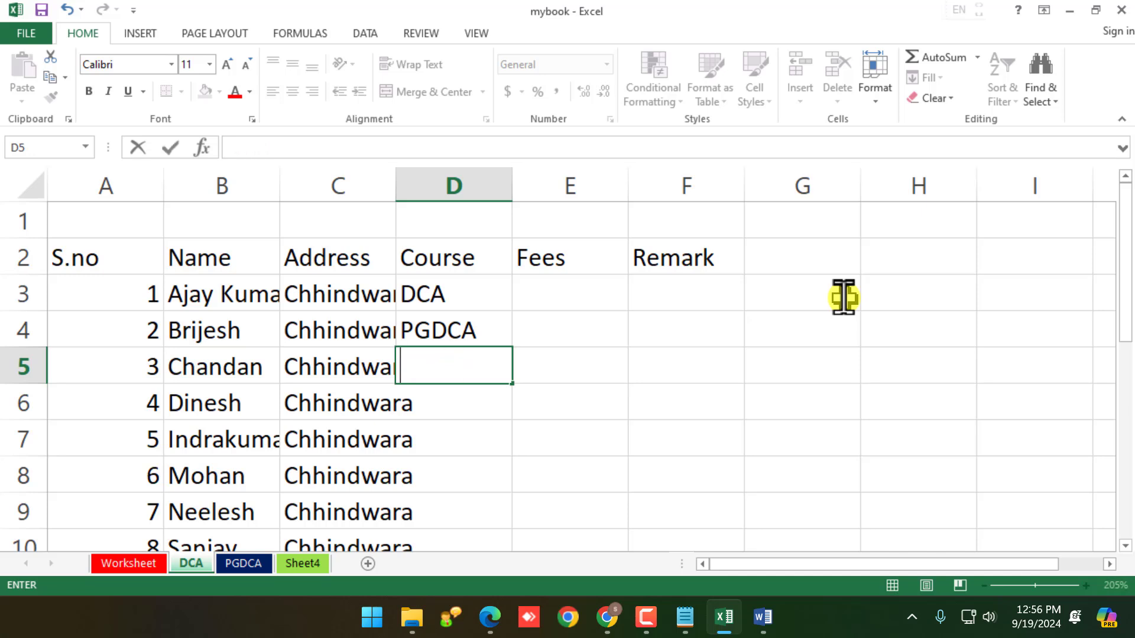
type("BCA")
key("Return")
type("M")
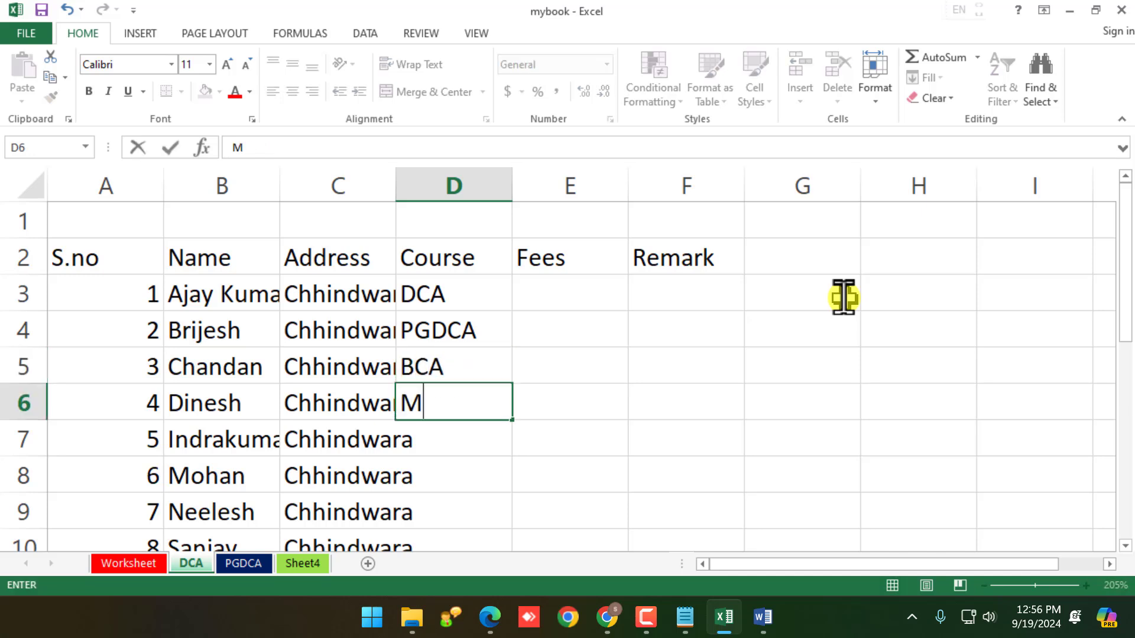
type("SC")
key("Return")
type("MCA")
key("Return")
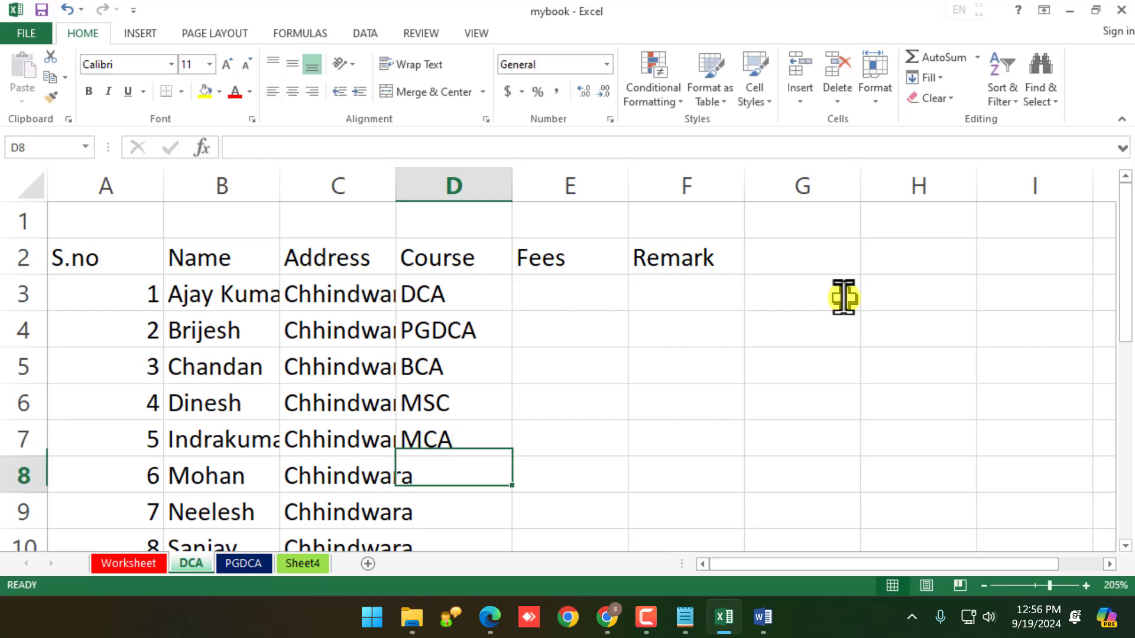
type("BSC")
key("Return")
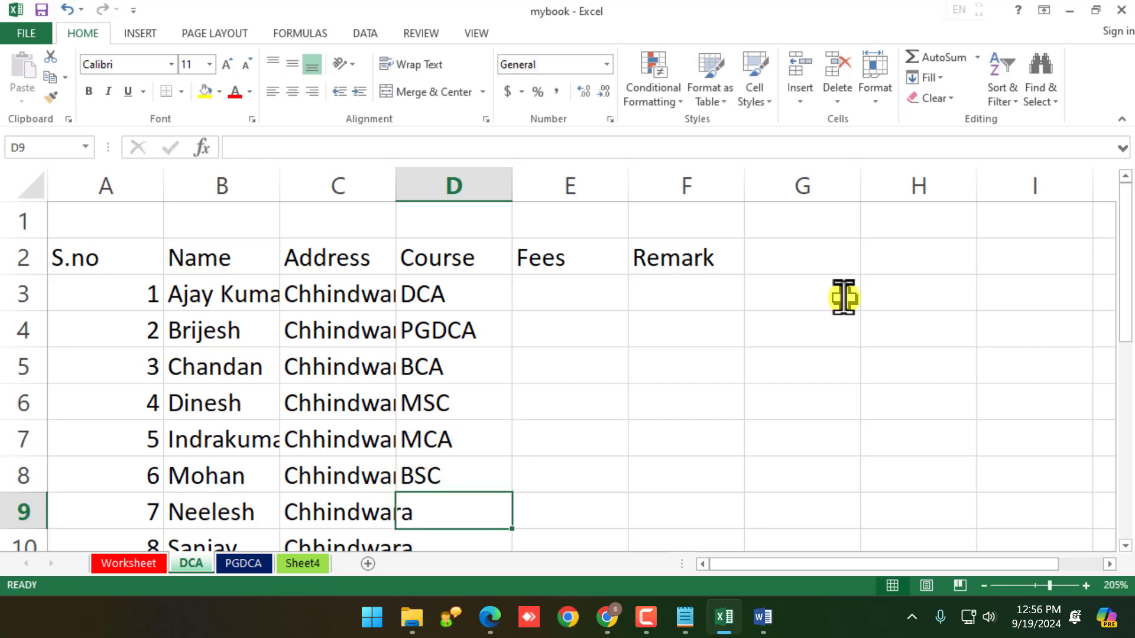
type("MA")
key("Return")
type("BA")
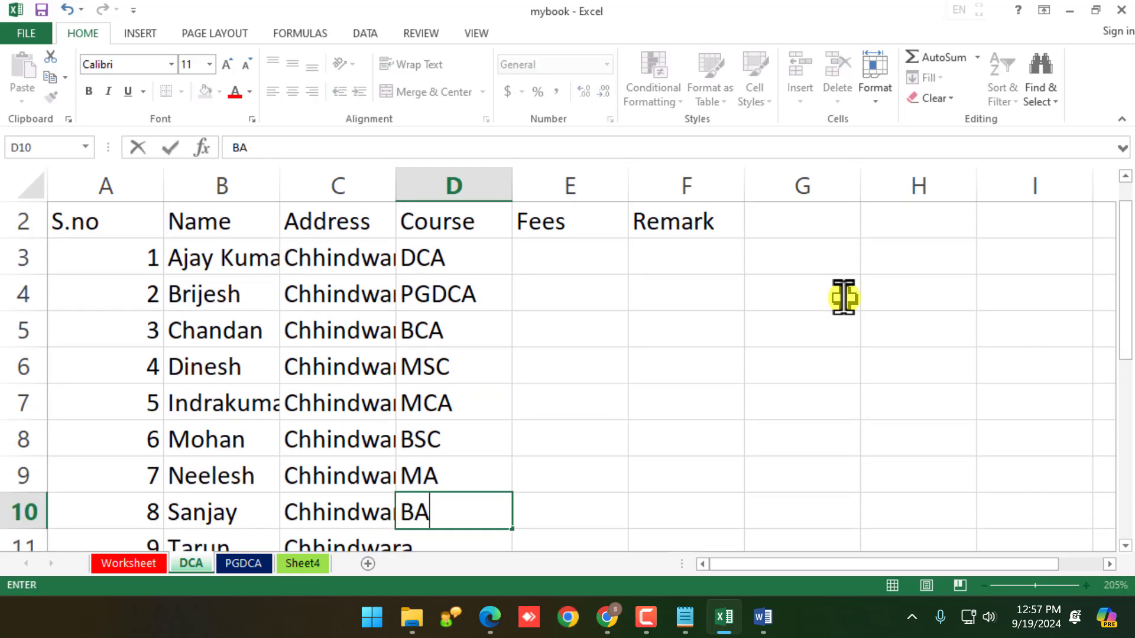
key("Return")
type("B")
key("BackSpace")
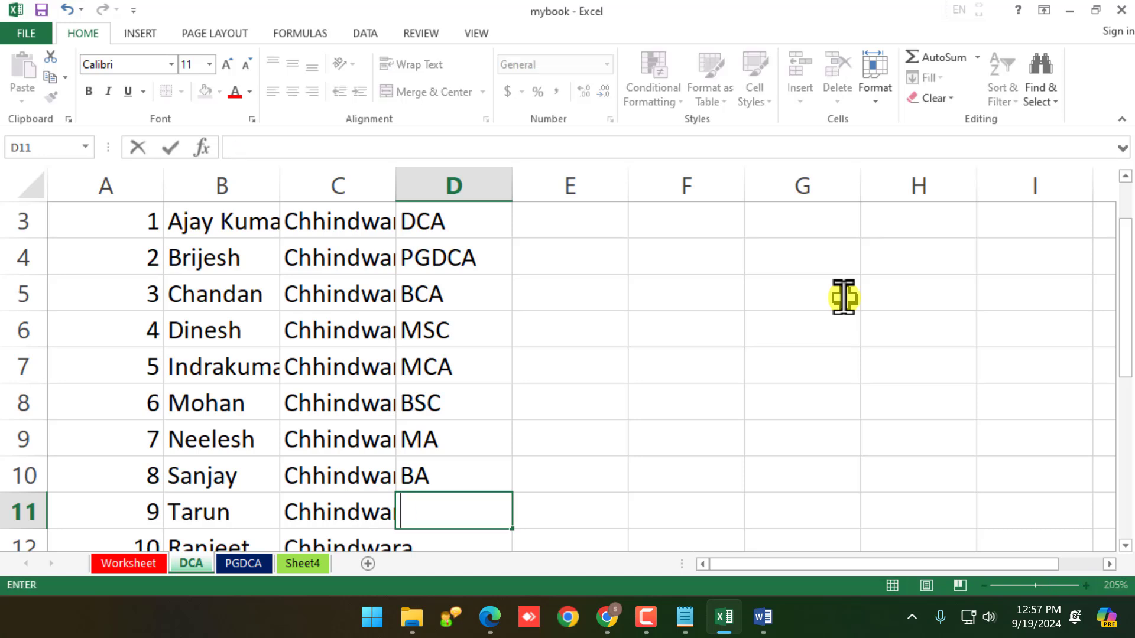
type("B Com")
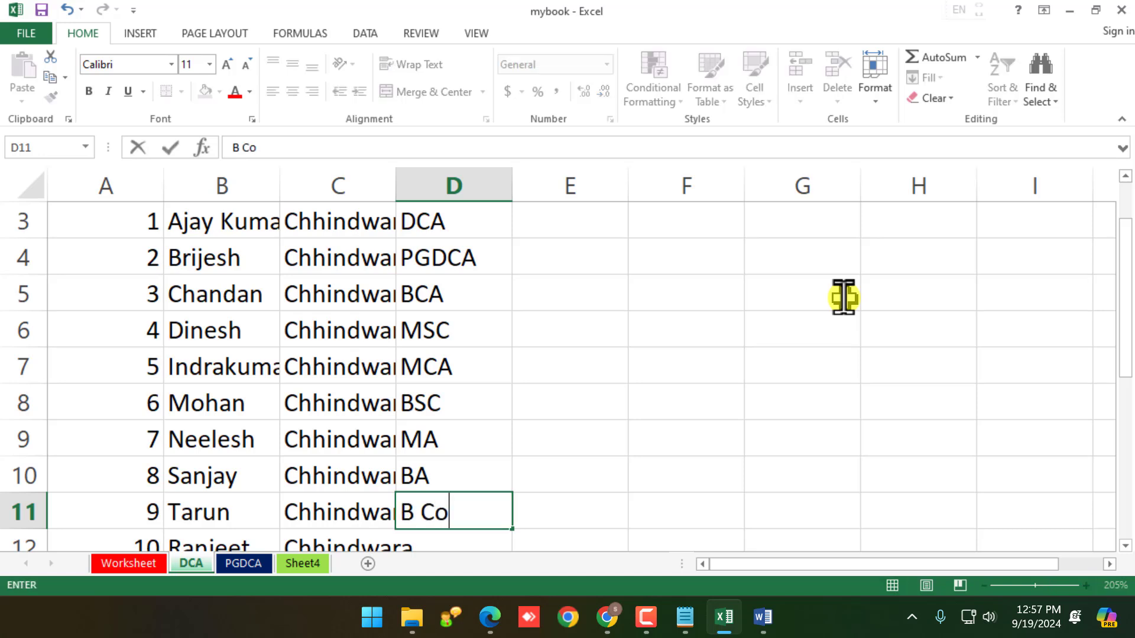
key("Return")
type("MS")
key("BackSpace")
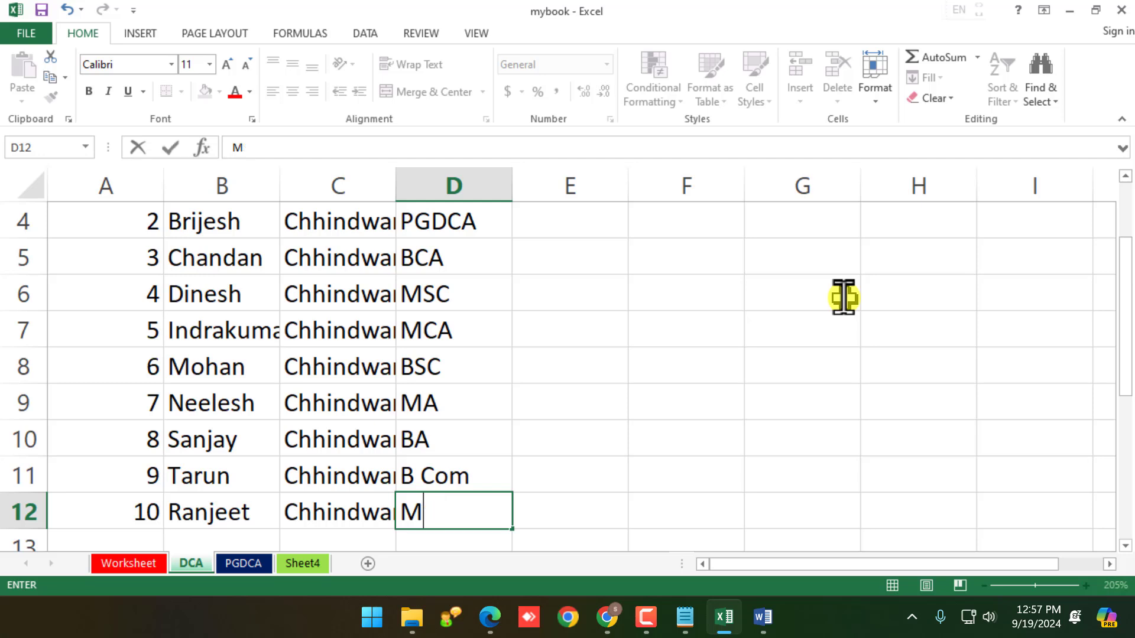
type("Com")
key("Return")
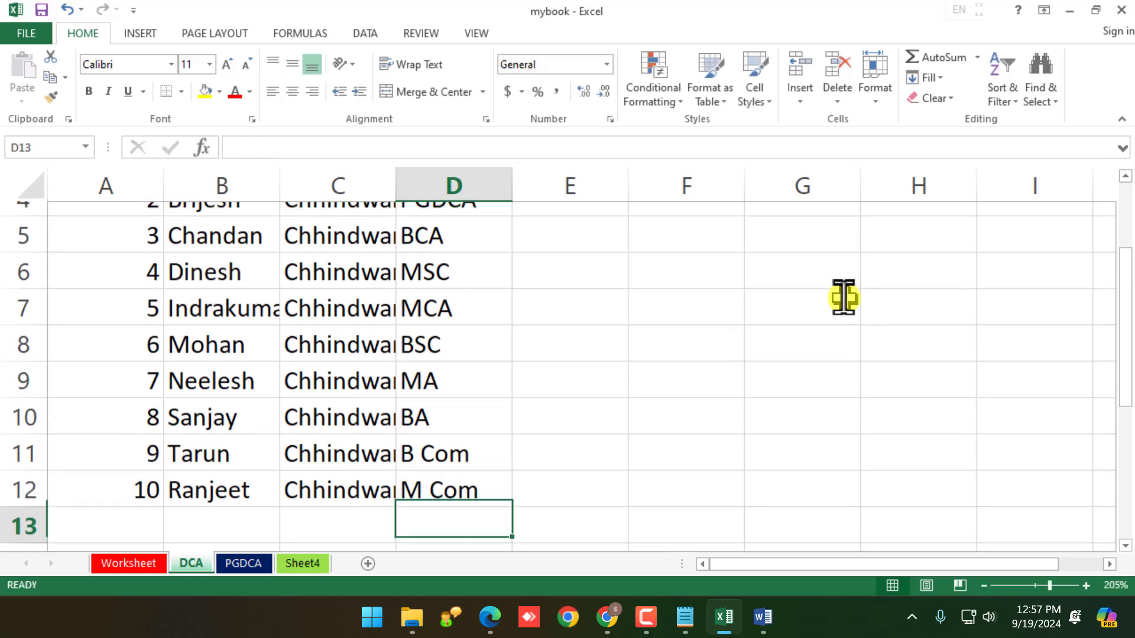
Enter fees 10000, 12000, 14000, 18000 and 30000 in E3 through E7
scroll(739, 313, "up", 2)
left_click(550, 301)
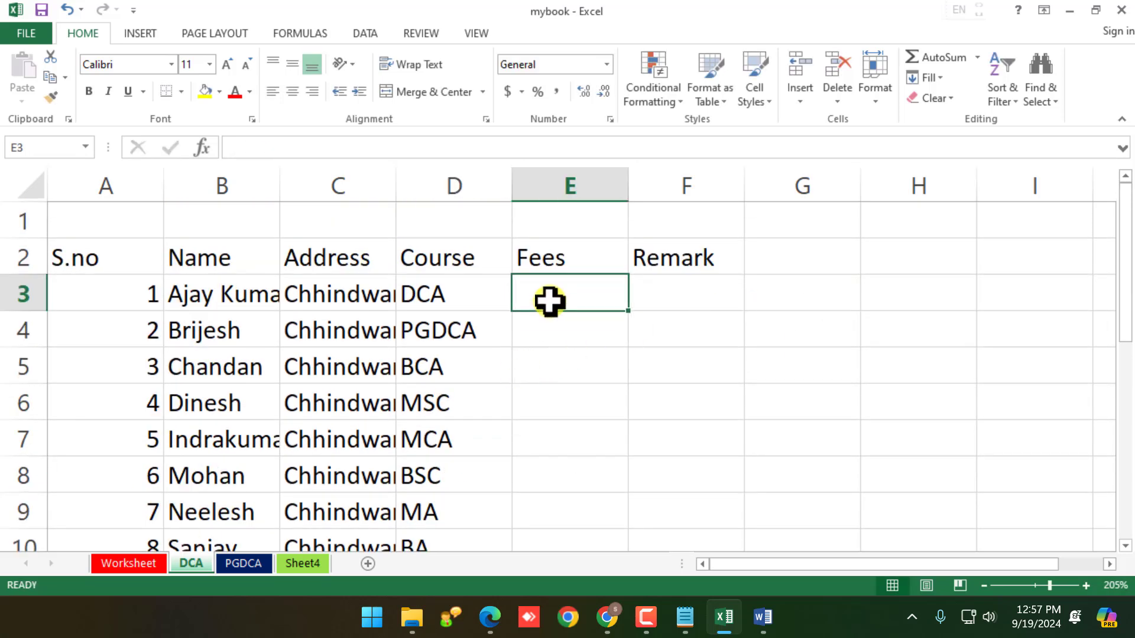
type("10000")
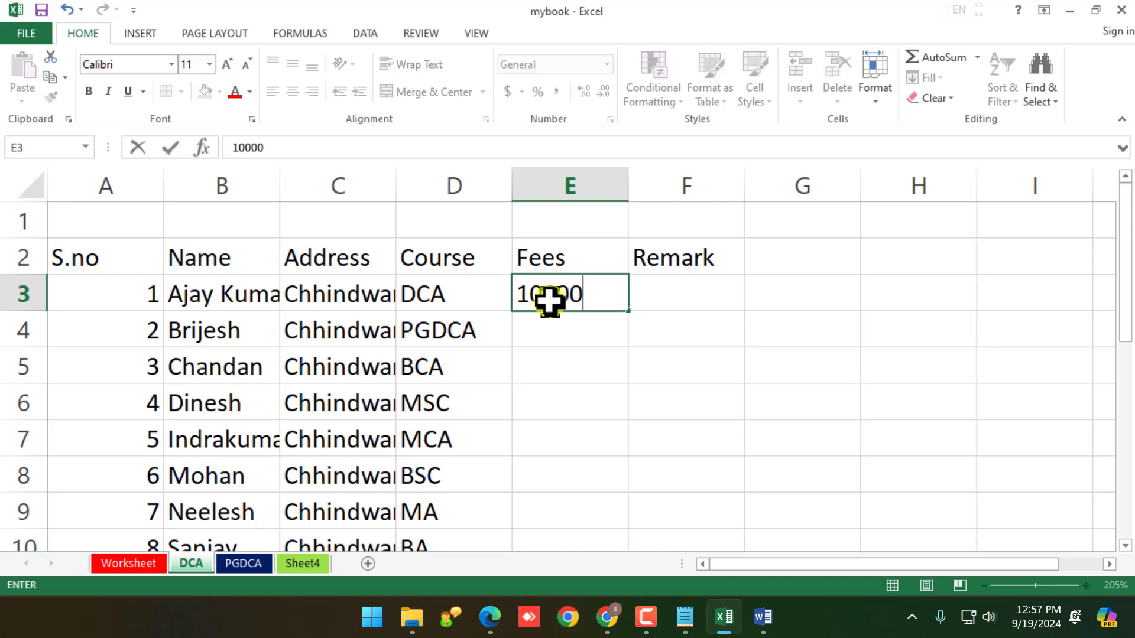
key("Return")
type("1")
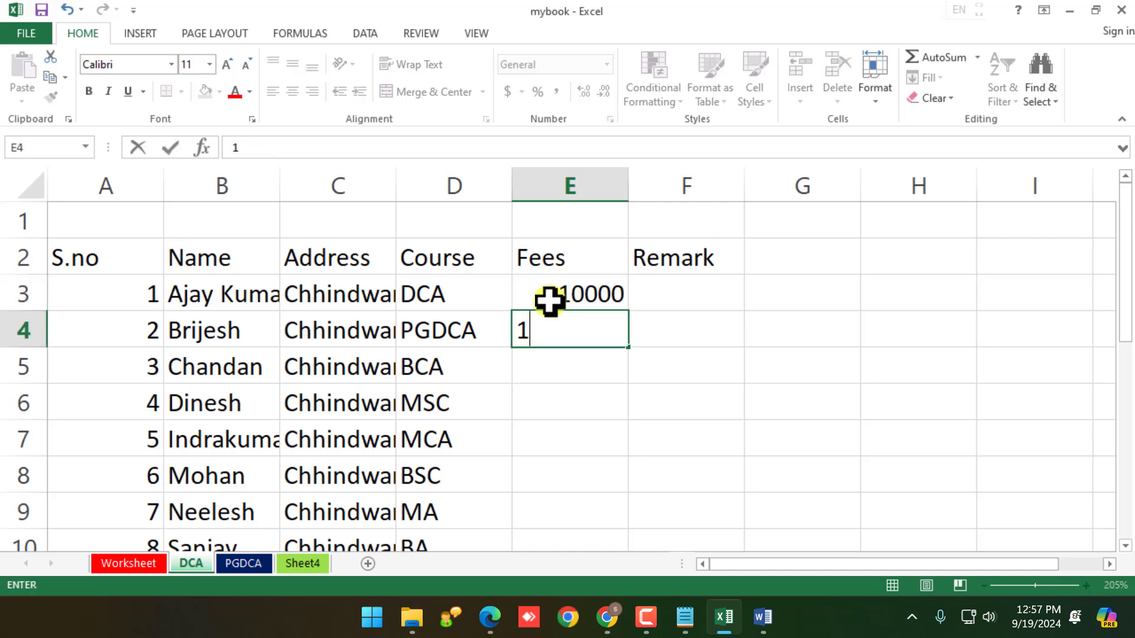
type("2000")
key("Return")
type("1")
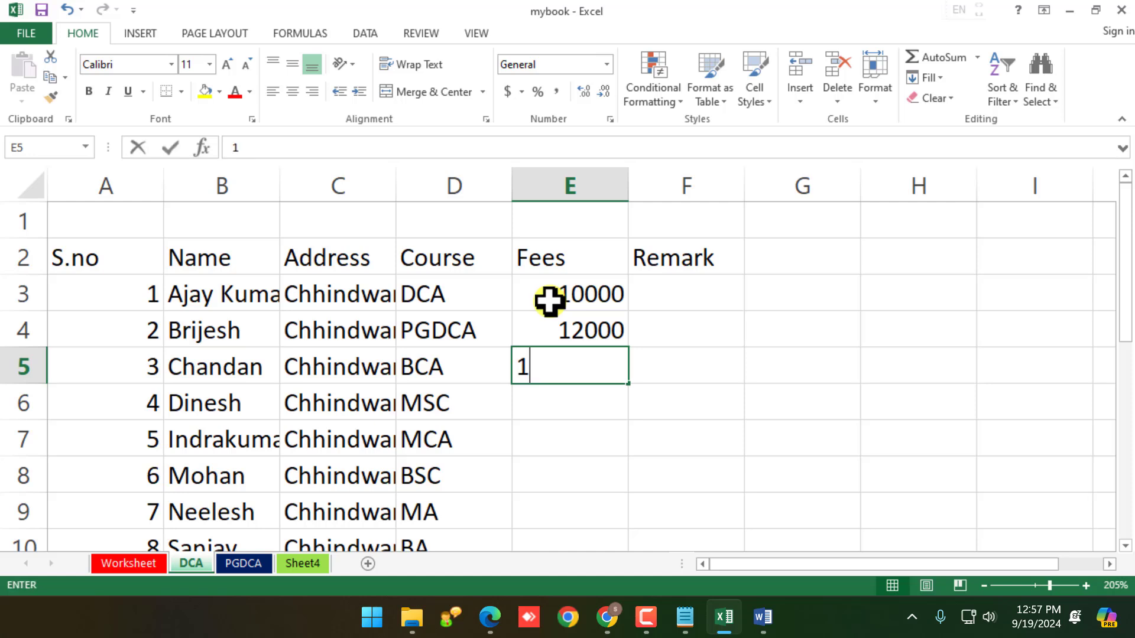
type("4000")
key("Return")
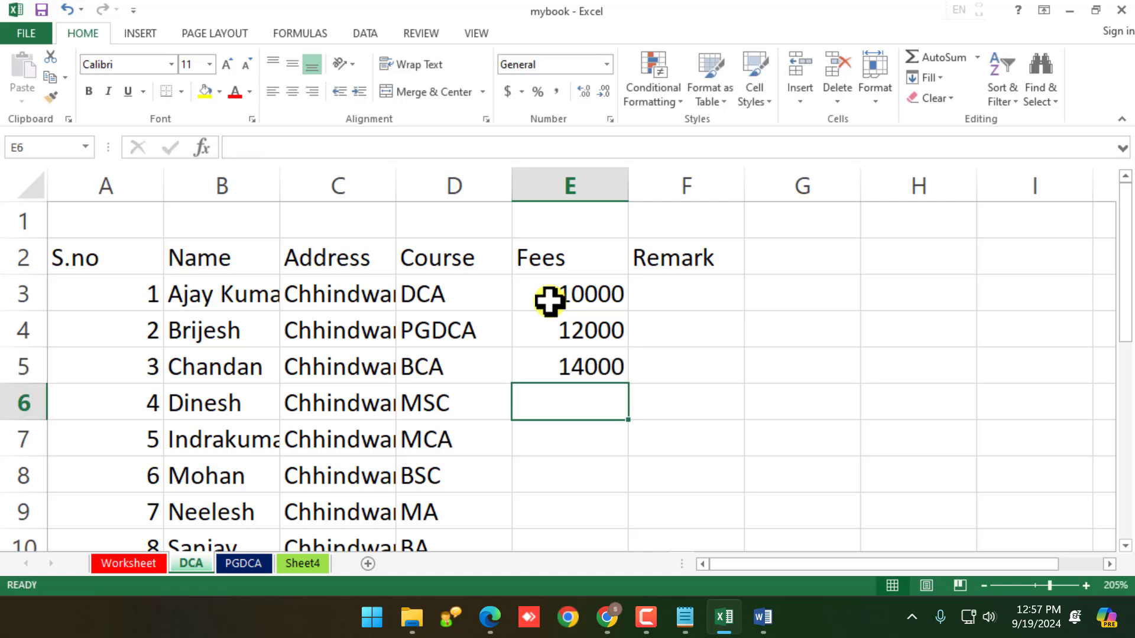
type("18000")
key("Return")
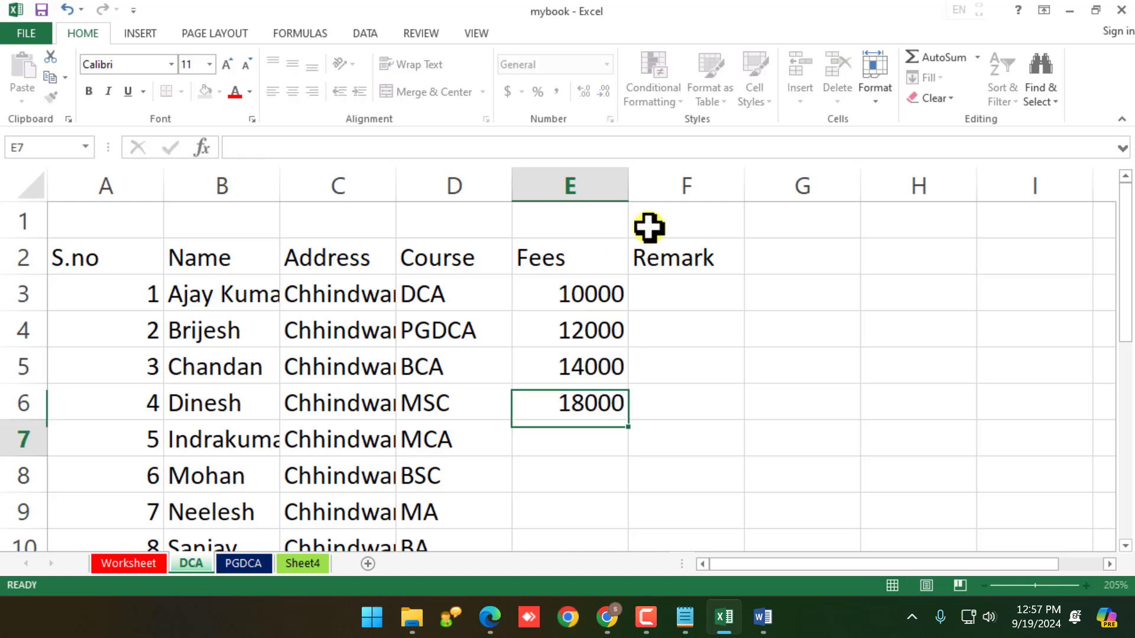
type("30000")
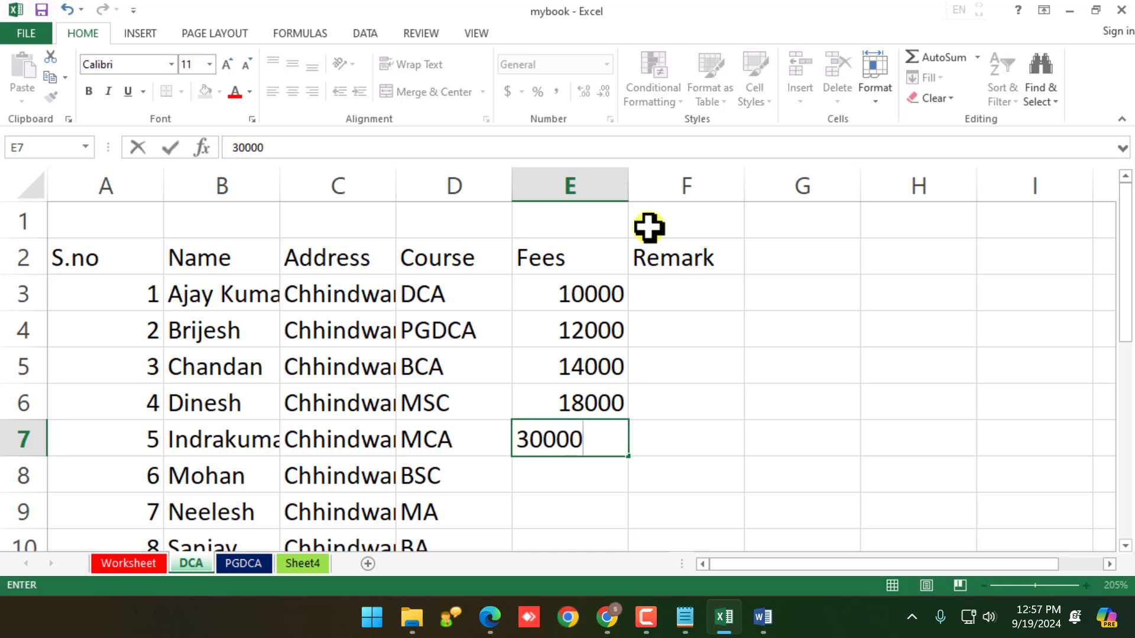
key("Return")
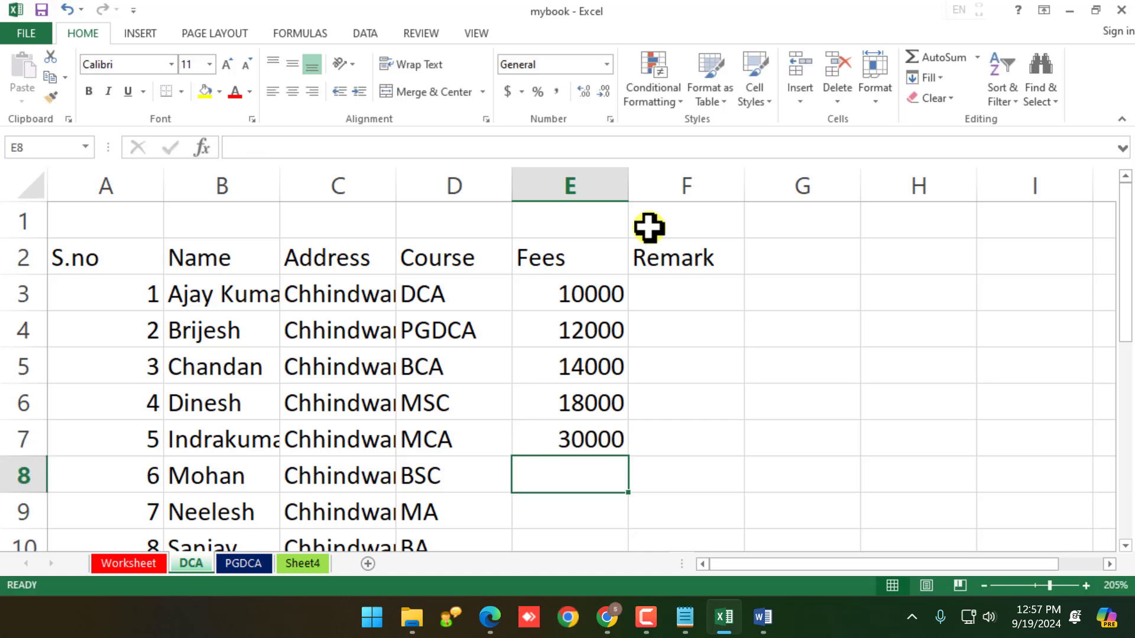
Enter fees 12000, 15000, 8000, 9000 and 20000 in E8 through E12
type("12000")
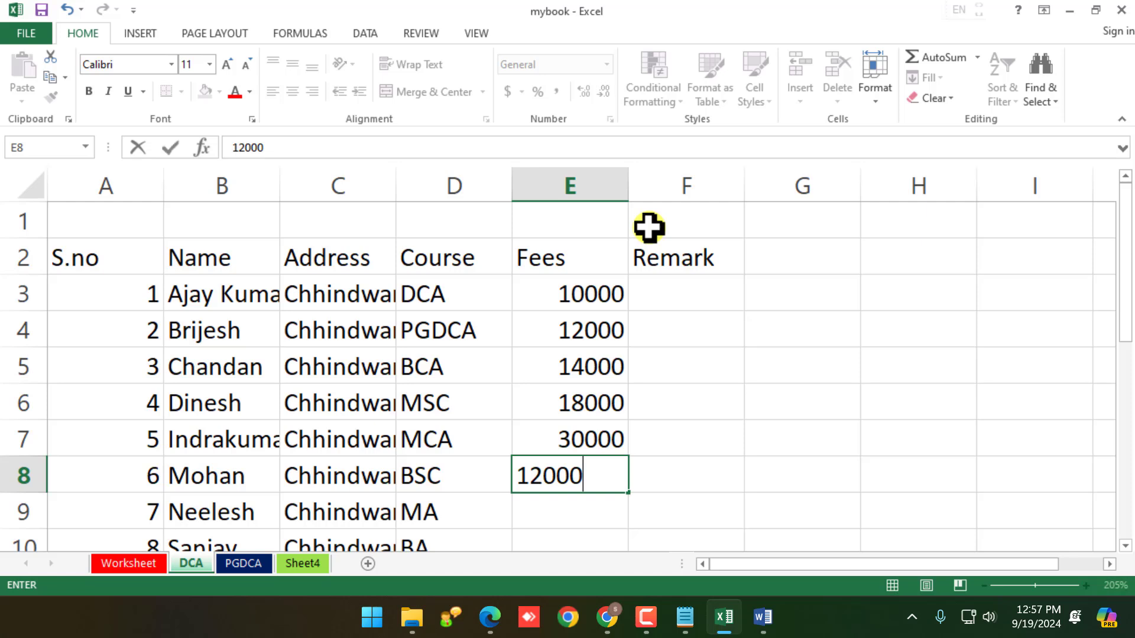
key("Return")
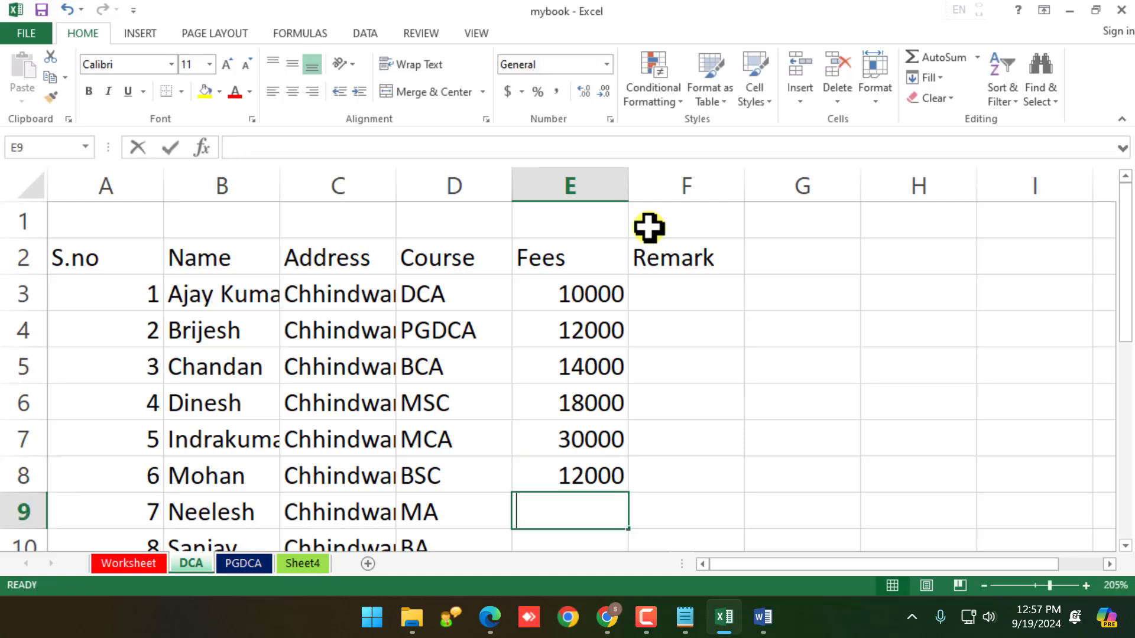
type("15000")
key("Return")
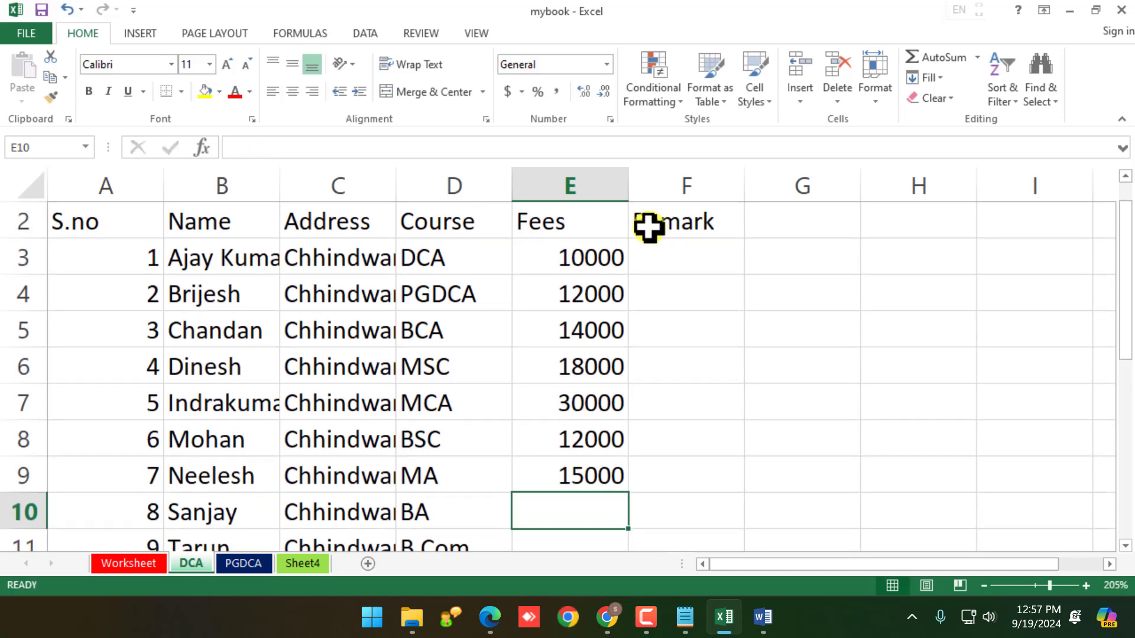
type("8000")
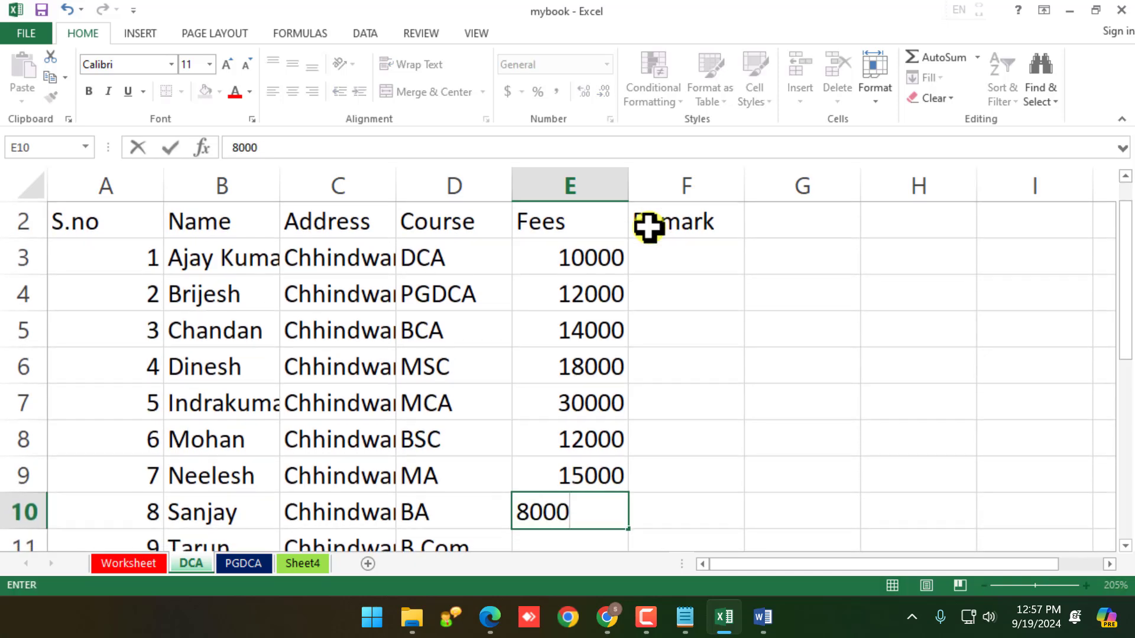
key("Return")
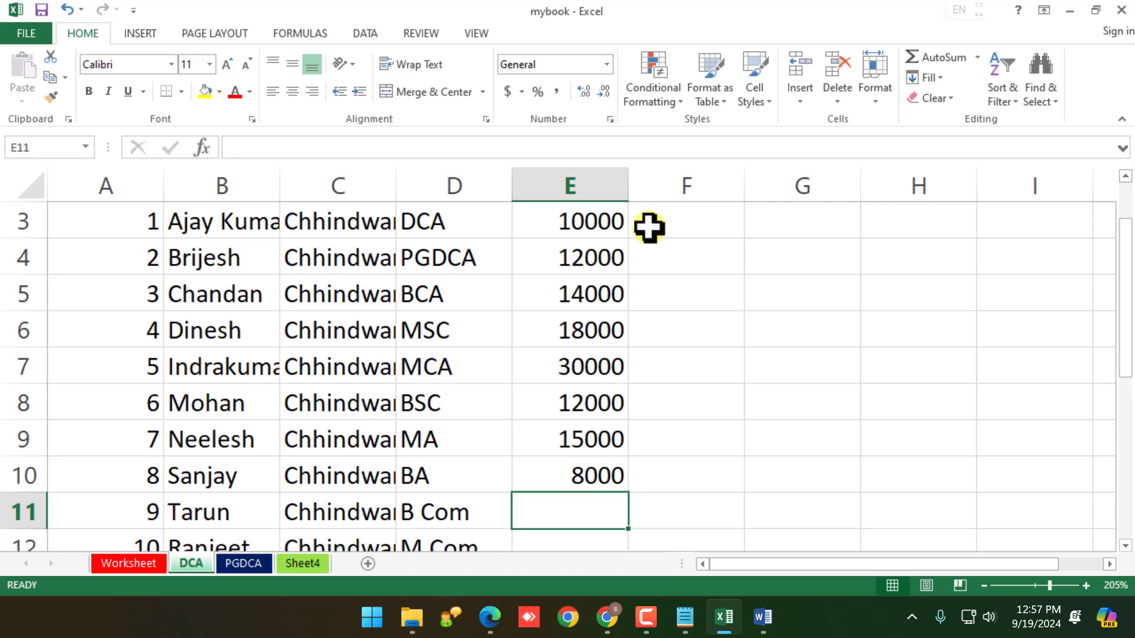
type("9000")
key("Return")
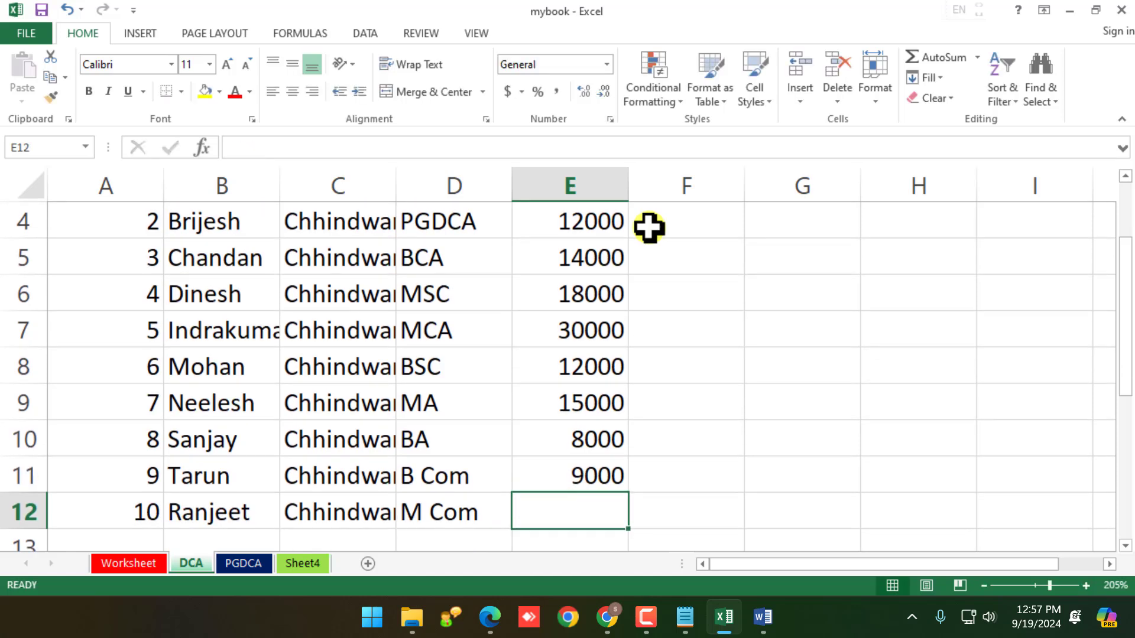
type("20000")
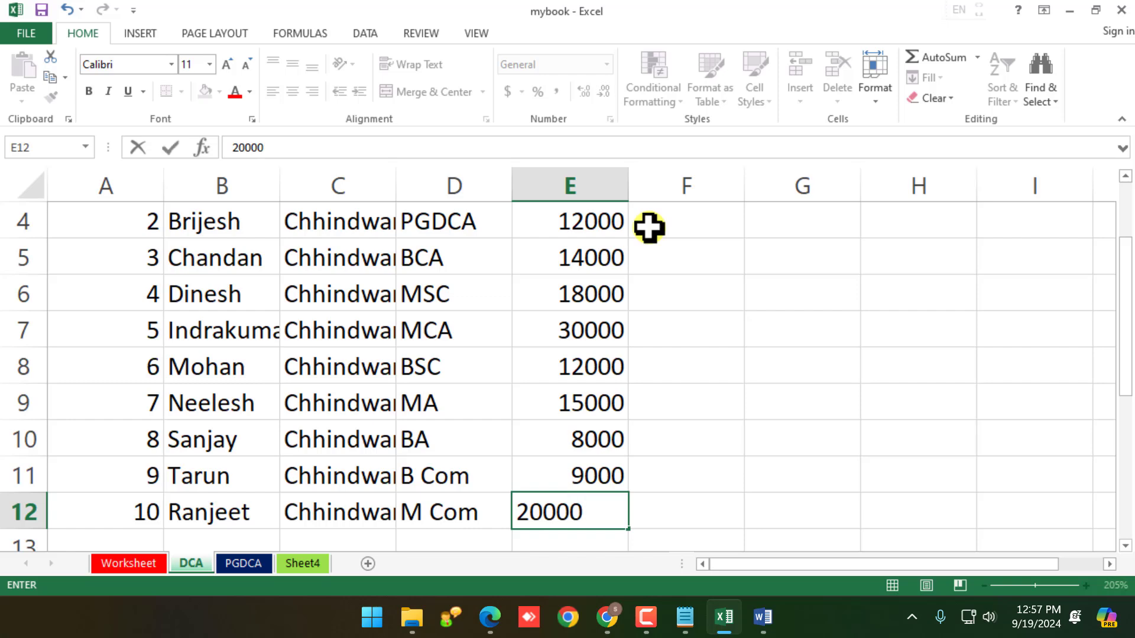
key("Return")
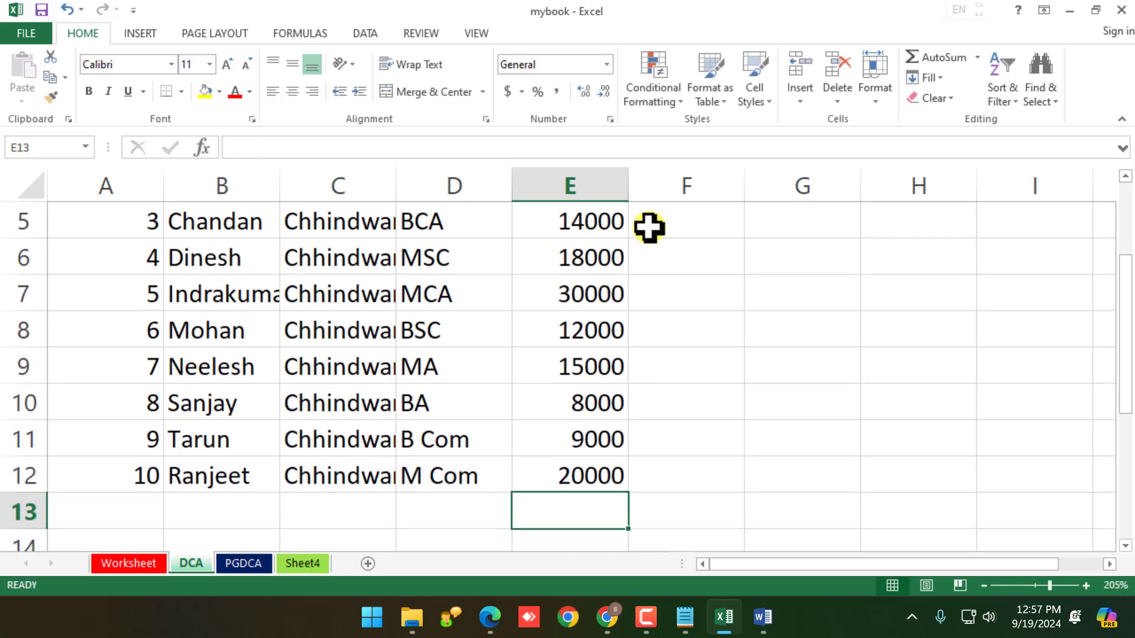
scroll(613, 400, "up", 1)
scroll(602, 299, "down", 2)
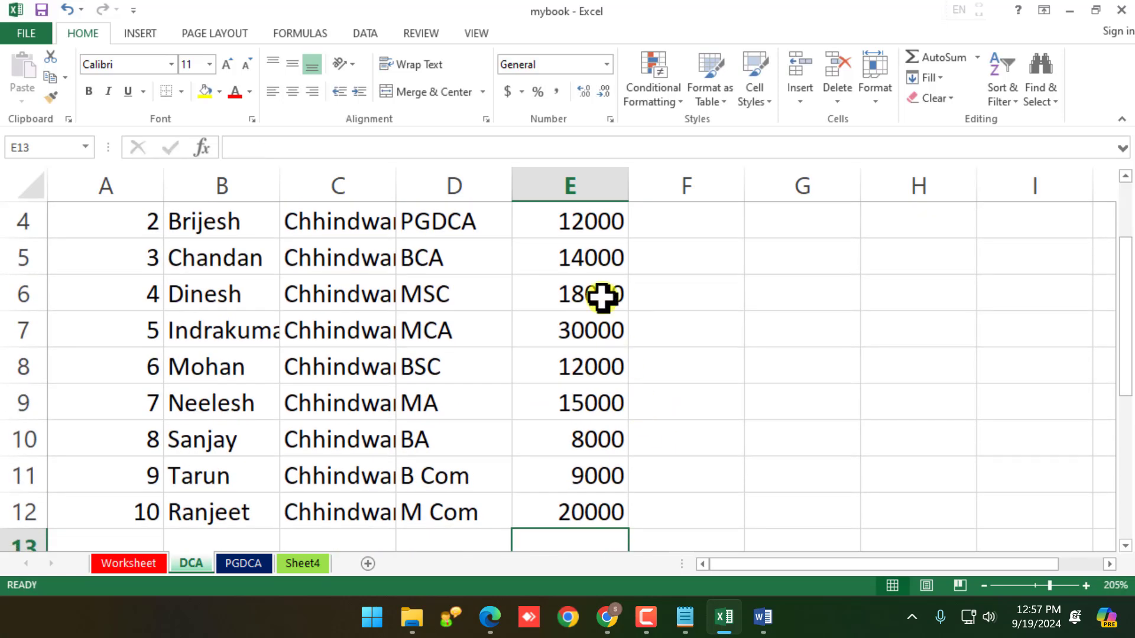
scroll(587, 348, "down", 3)
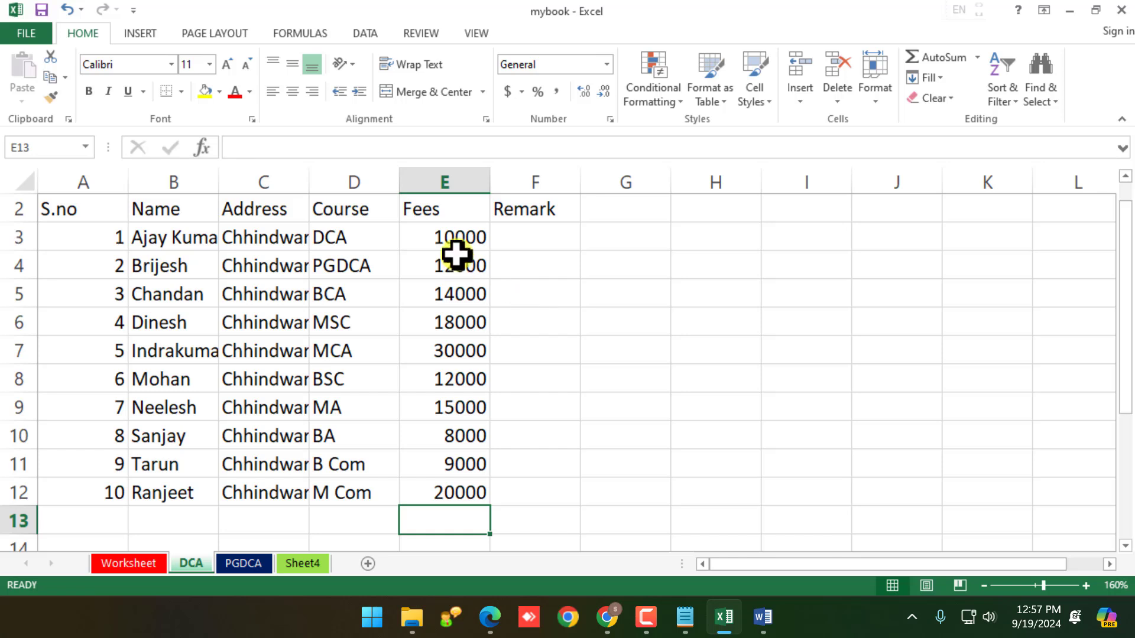
left_click(453, 240)
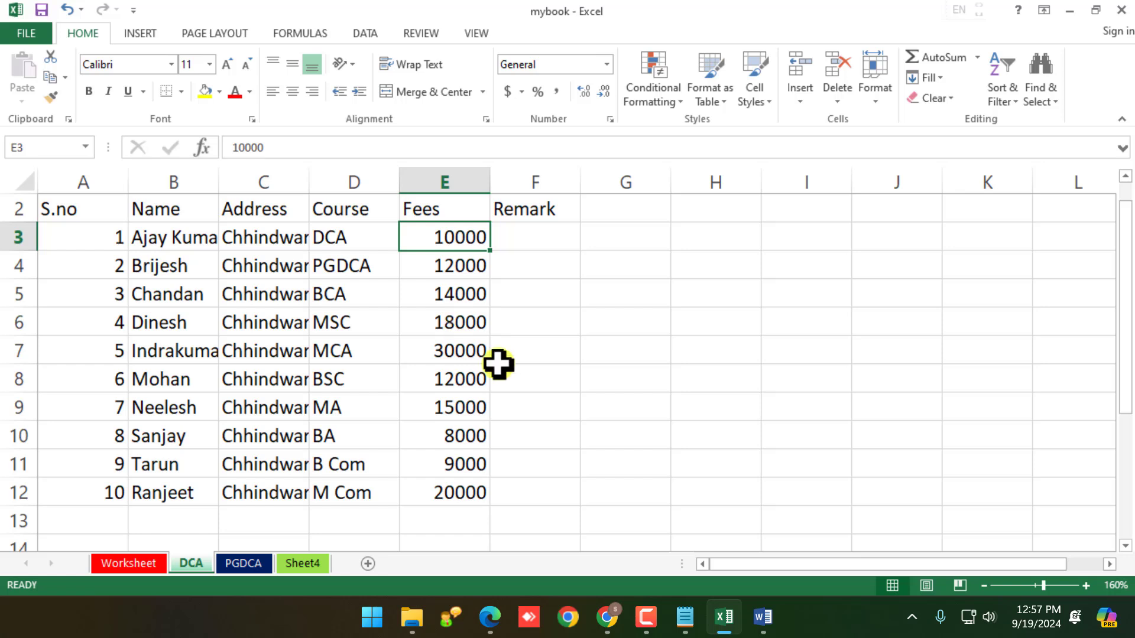
left_click(518, 235)
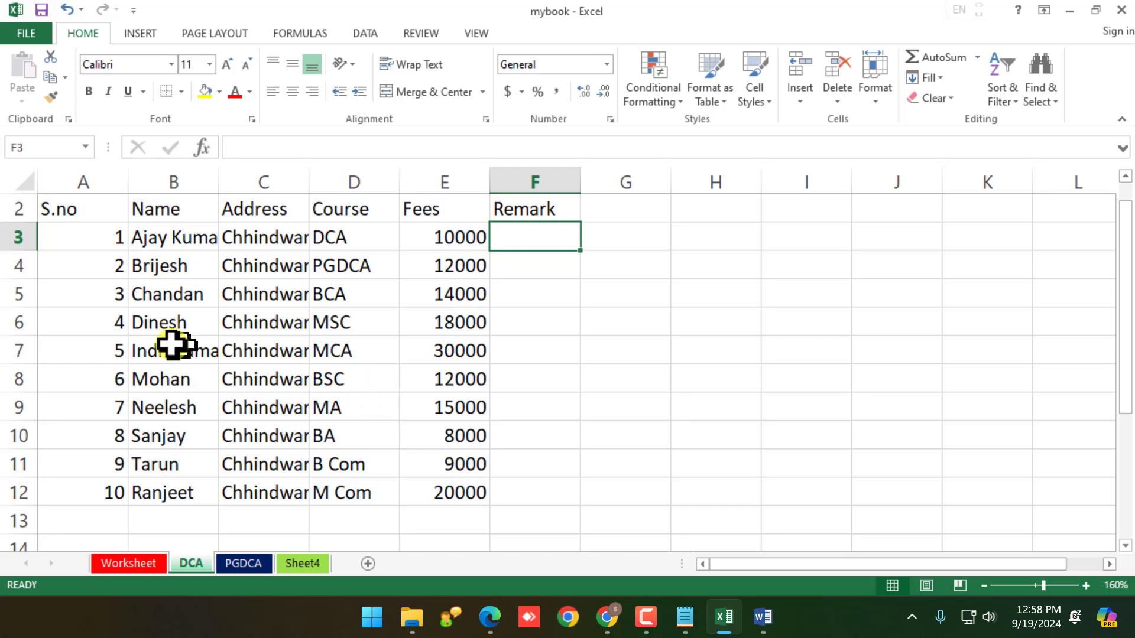
scroll(46, 302, "up", 2, "ctrl")
scroll(138, 337, "up", 1)
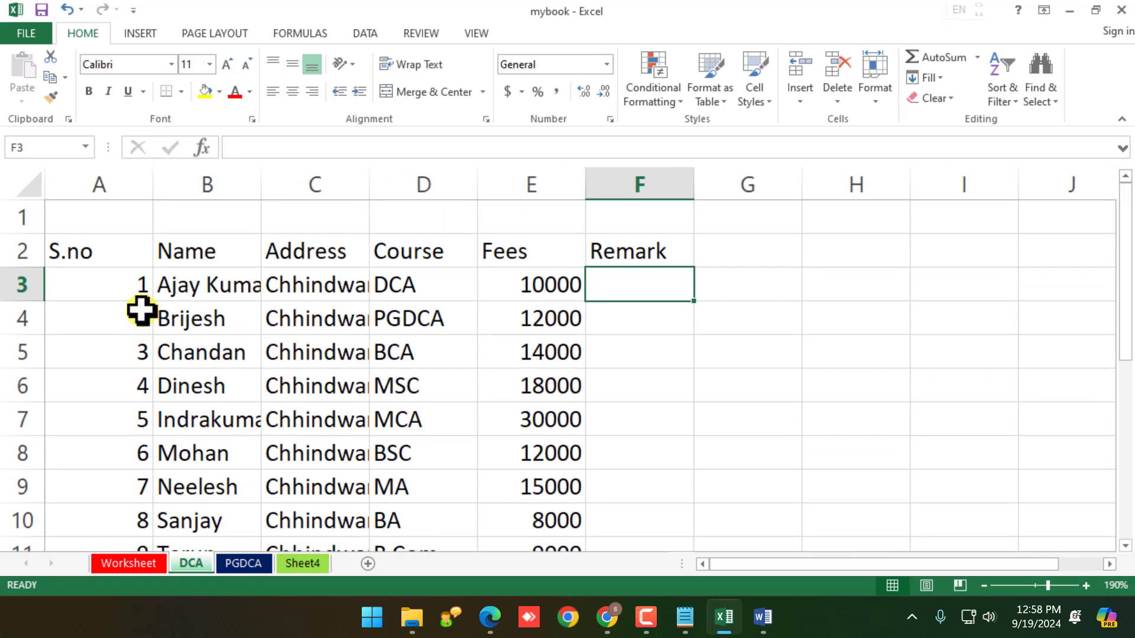
Enter 2 in H2, undoing an accidental move and a trial 2-to-9 fill
left_click(896, 248)
type("2")
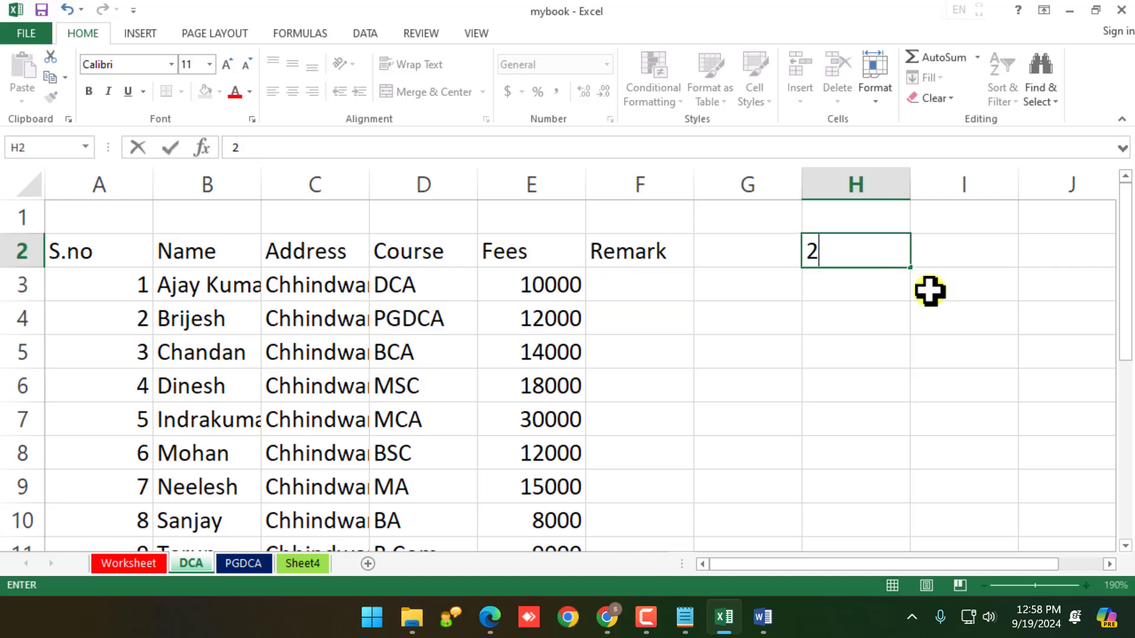
key("Return")
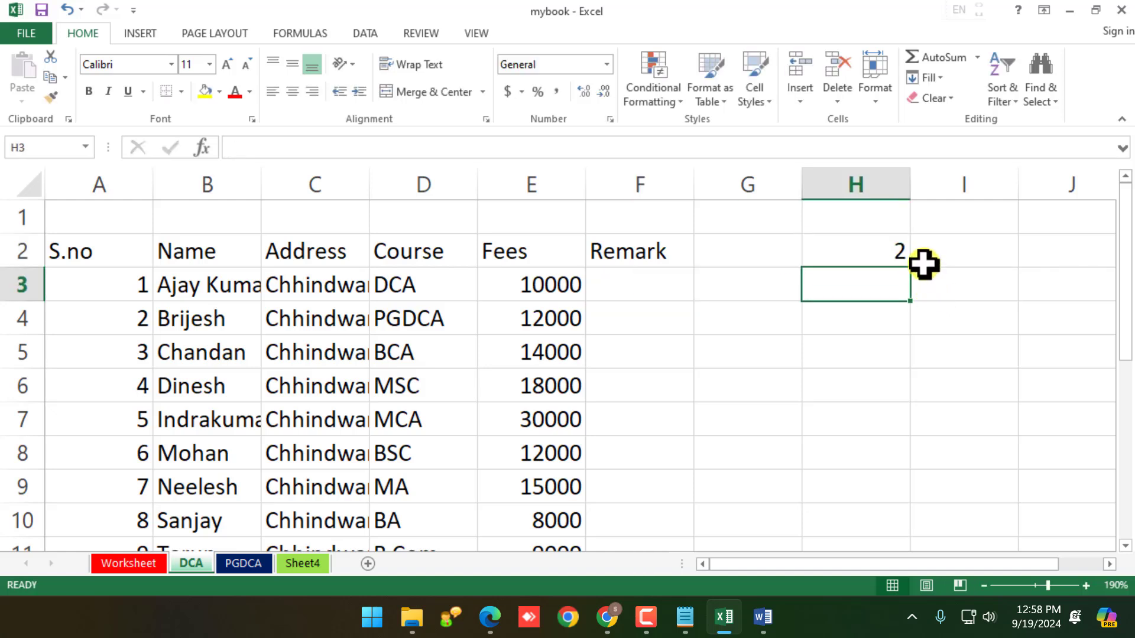
left_click(889, 253)
left_click_drag(909, 263, 917, 452)
key("ctrl+z")
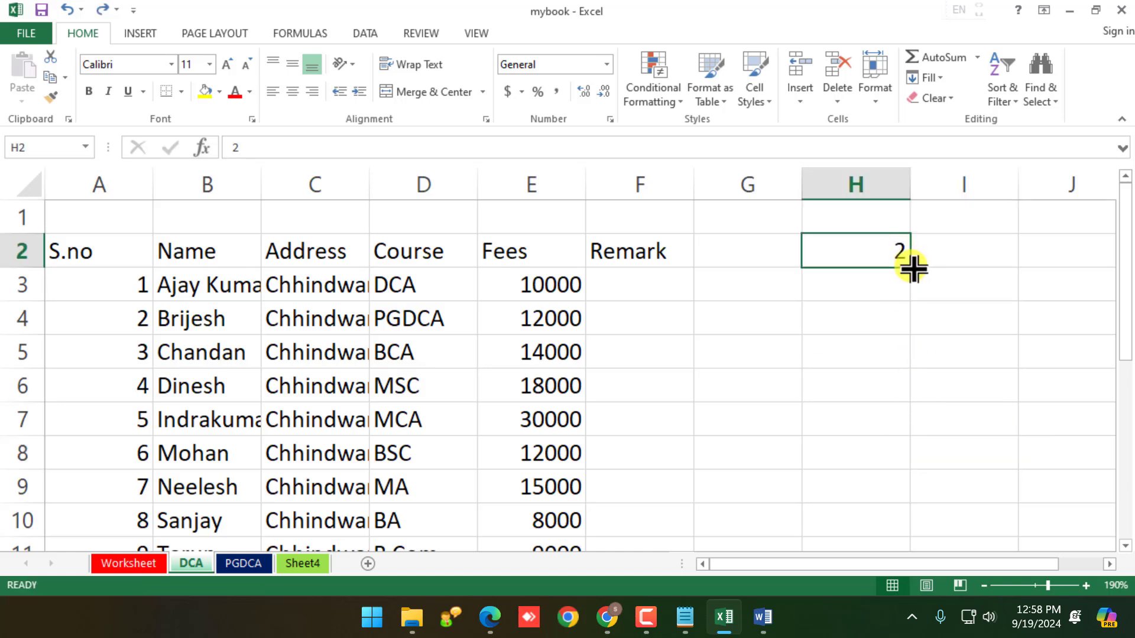
left_click_drag(913, 269, 911, 500)
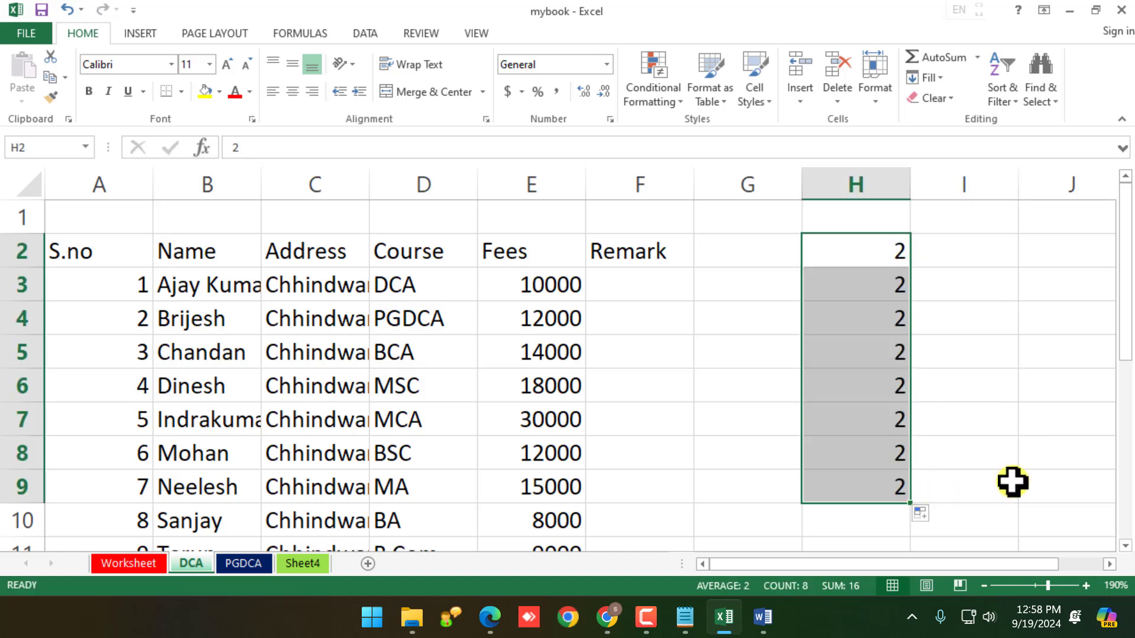
left_click(929, 509)
left_click(951, 435)
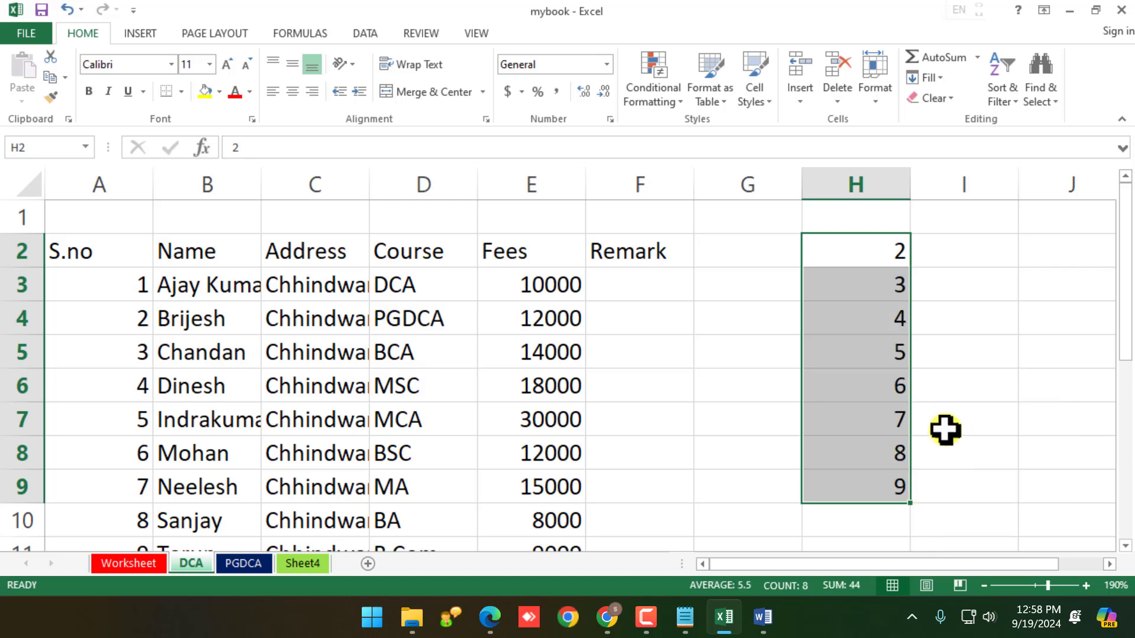
key("ctrl+z")
Add 4 in H3 and extend the even series down to 18 in H10
left_click(876, 283)
type("4")
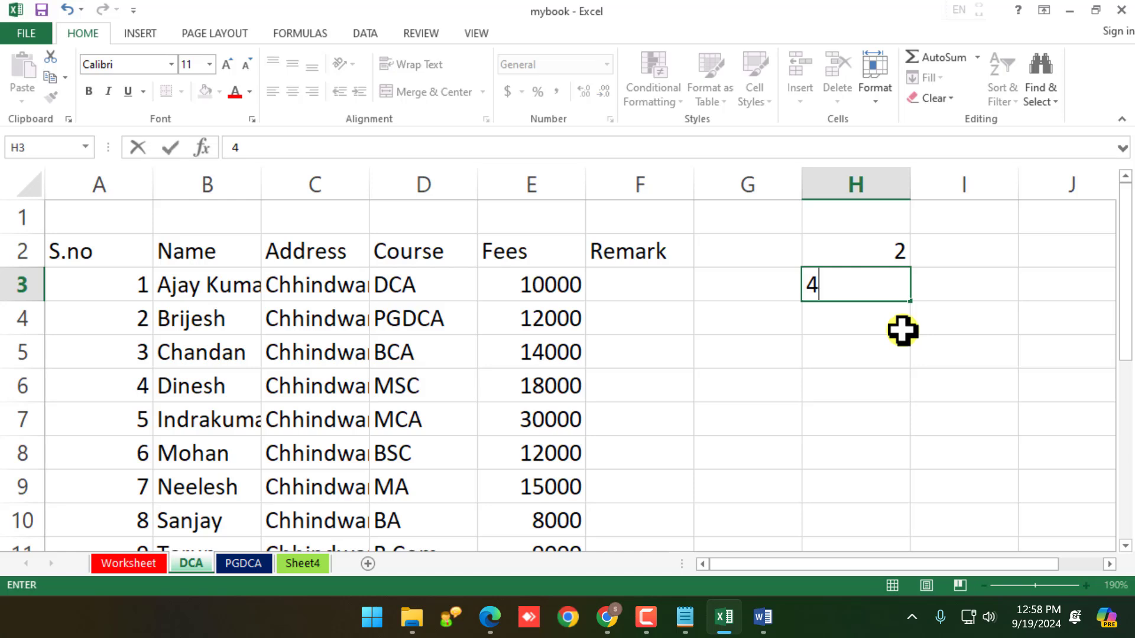
left_click(1090, 476)
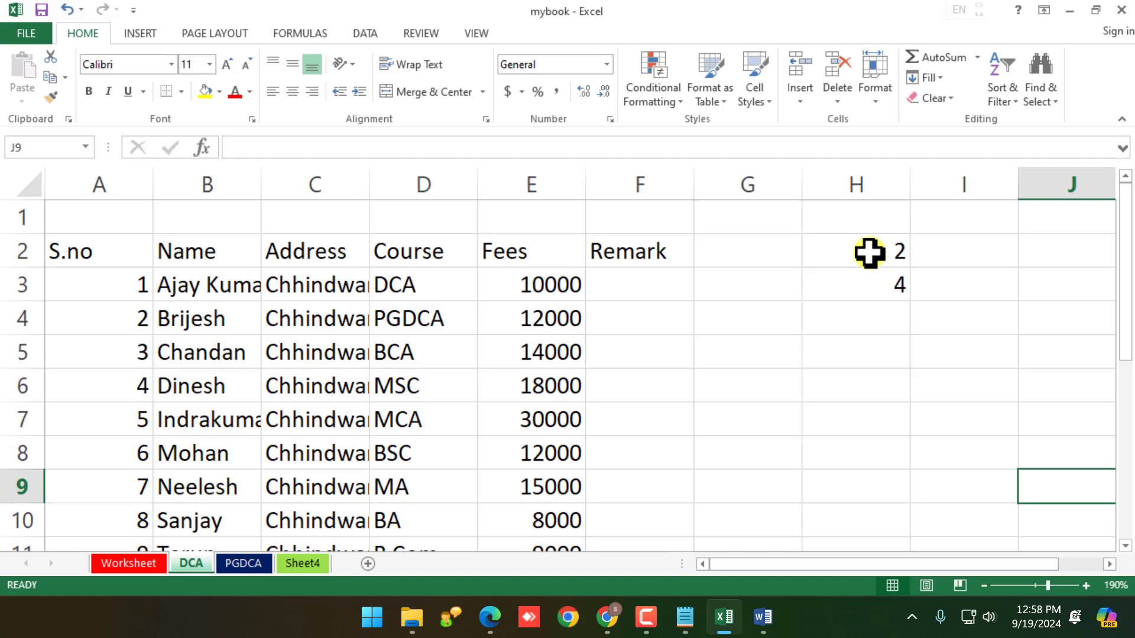
left_click_drag(870, 255, 869, 285)
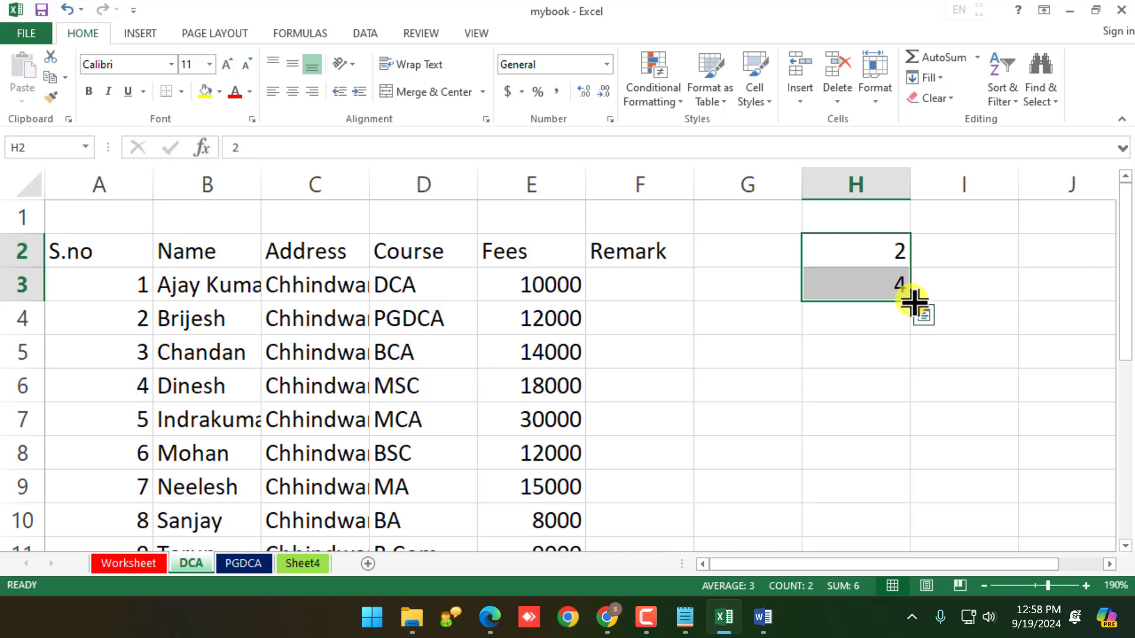
left_click_drag(914, 303, 925, 536)
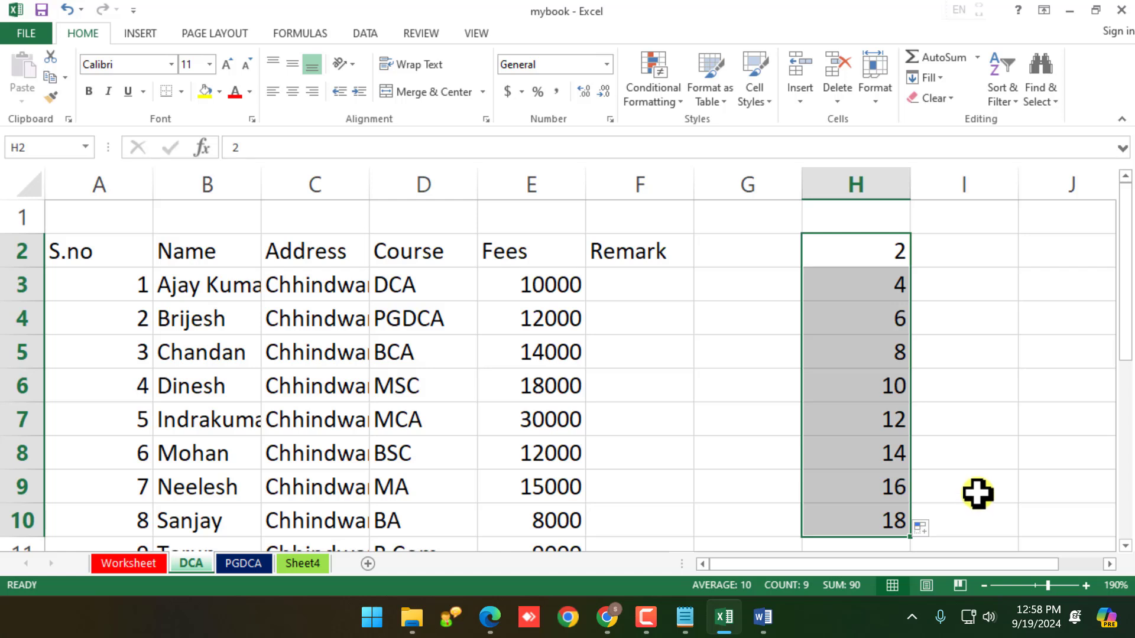
Enter 3 and 6 in I2:I3 as the start of a multiples-of-3 series
left_click(958, 262)
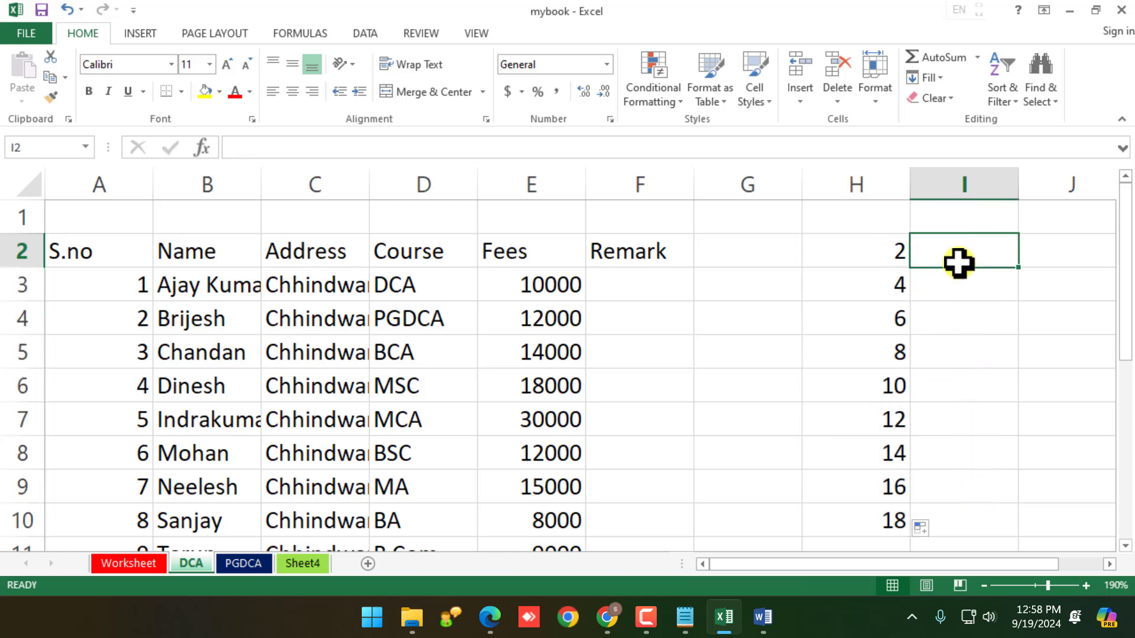
type("3")
key("Return")
type("6")
key("Return")
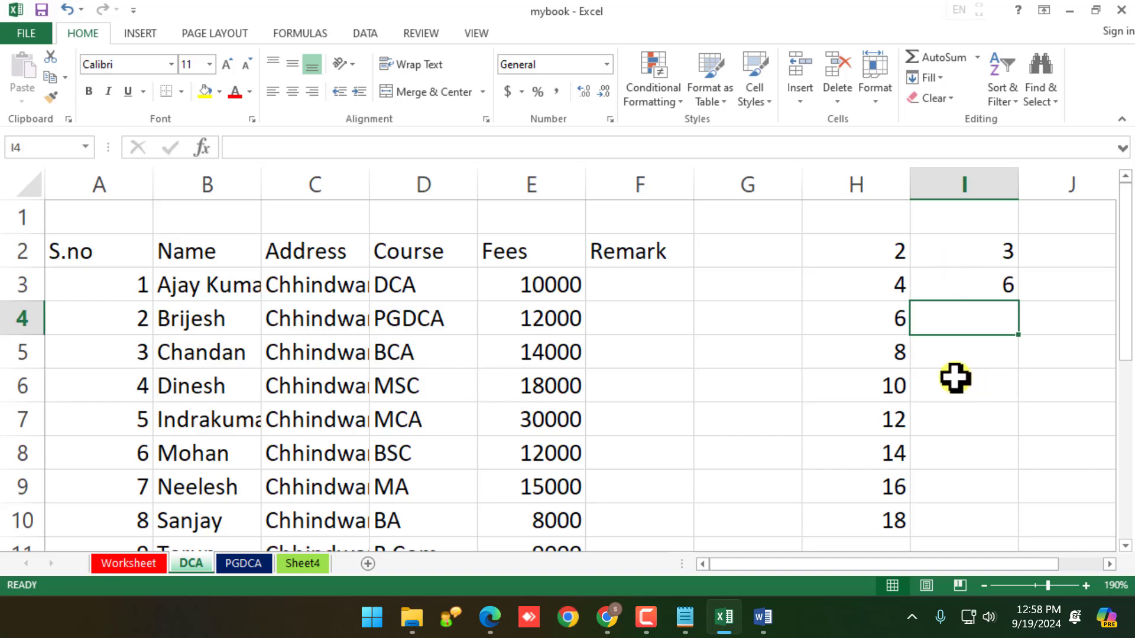
scroll(953, 379, "down", 1, "ctrl")
left_click_drag(1032, 564, 1087, 567)
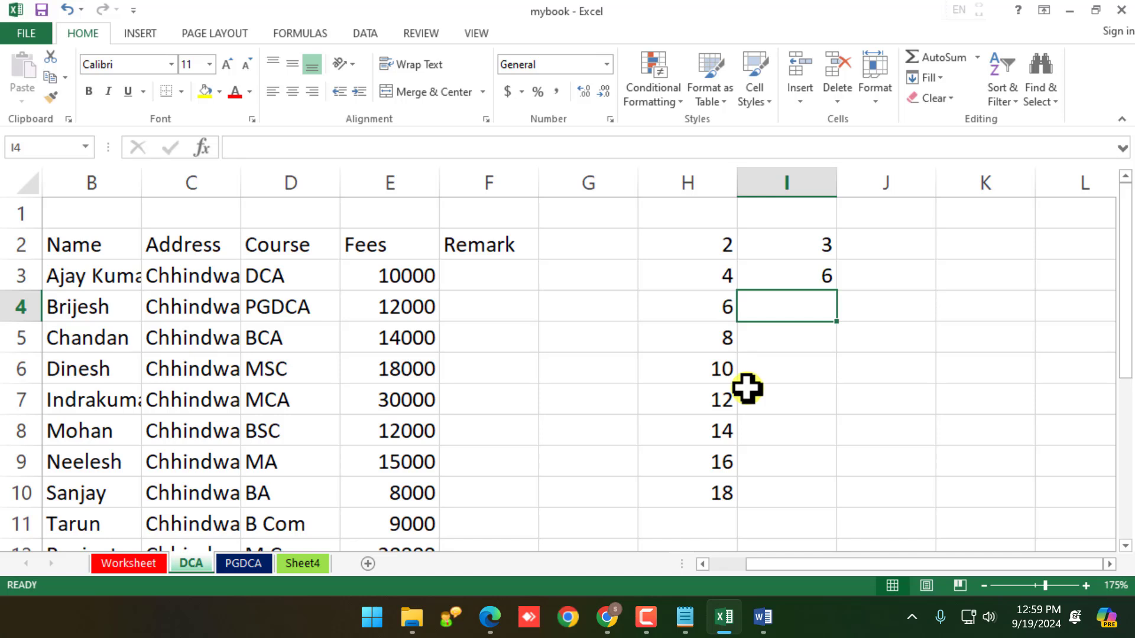
left_click_drag(806, 243, 810, 275)
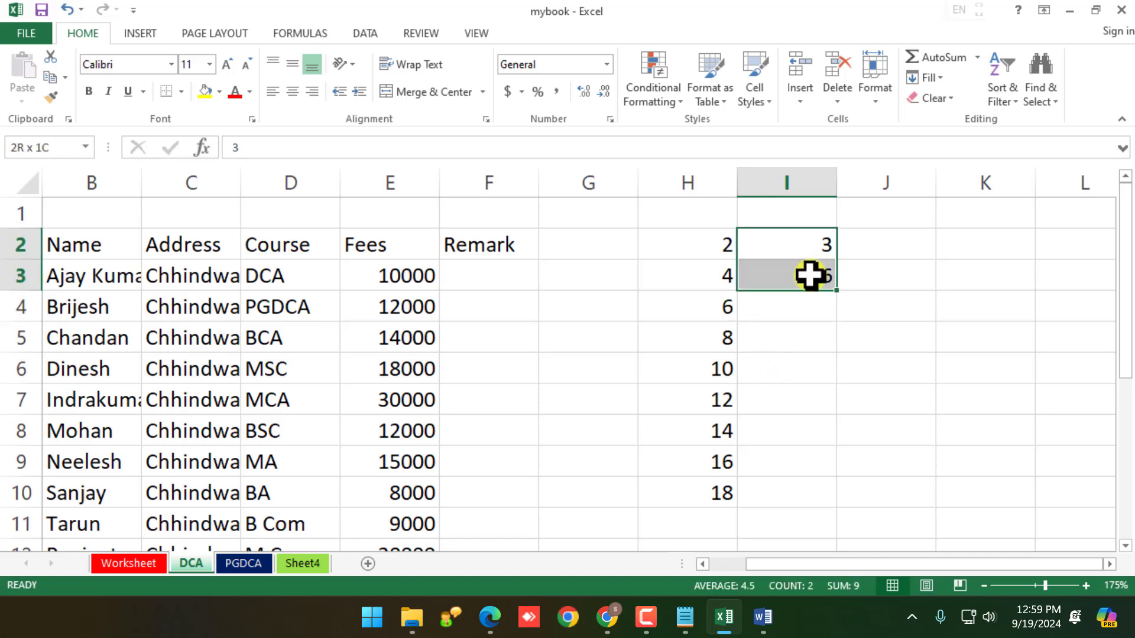
left_click(868, 293)
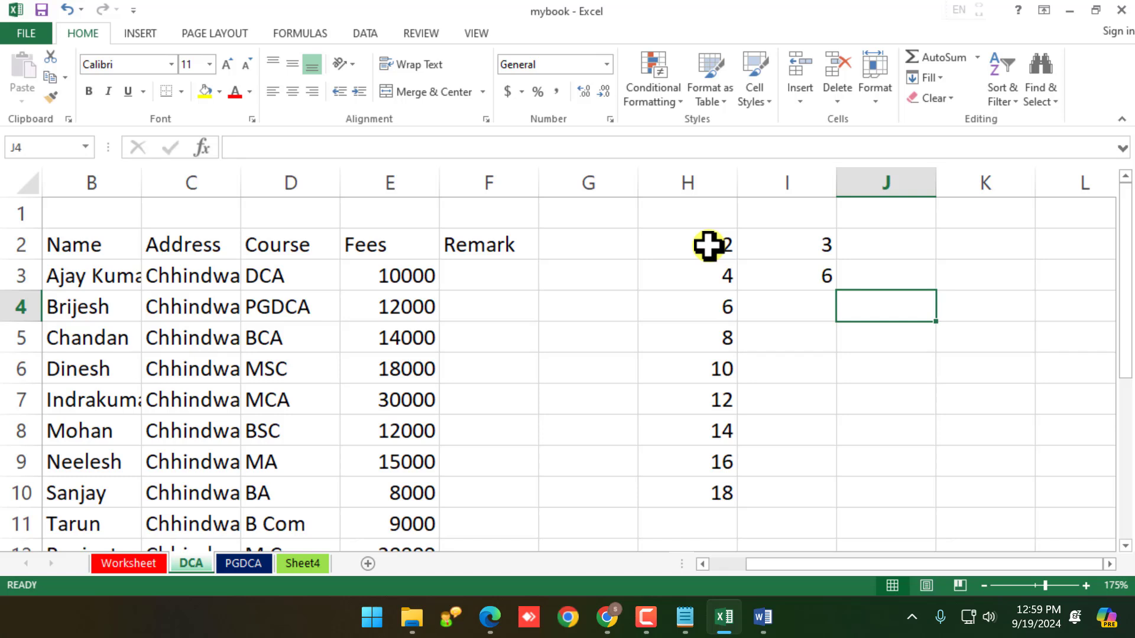
Extend the even series to 20 in H11 and the threes series to 30
left_click_drag(708, 245, 719, 489)
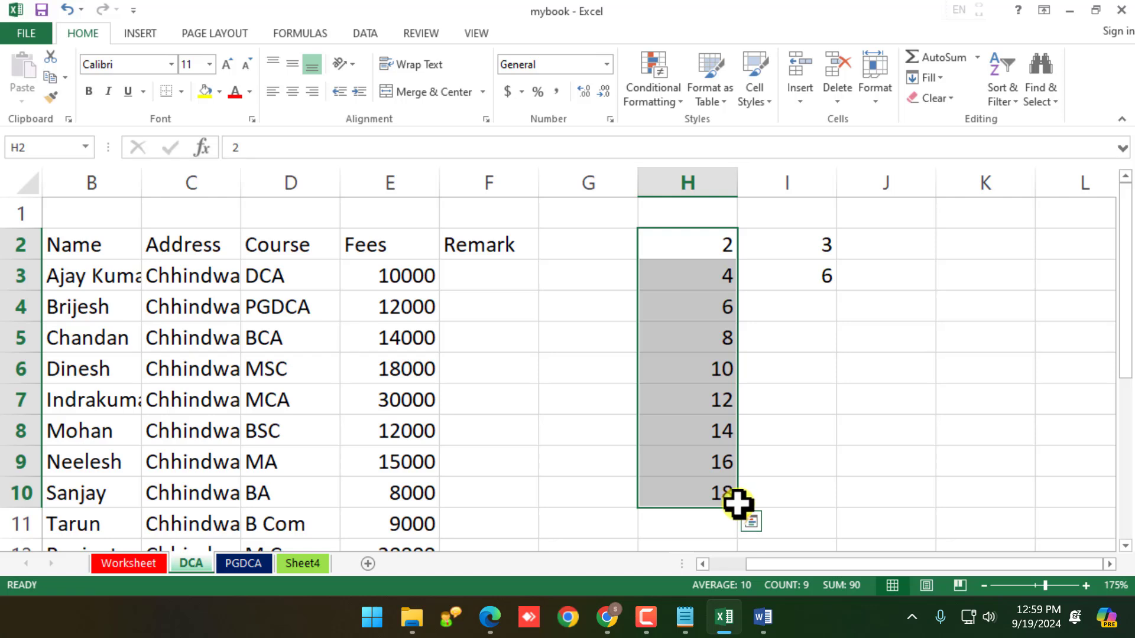
left_click_drag(737, 507, 742, 532)
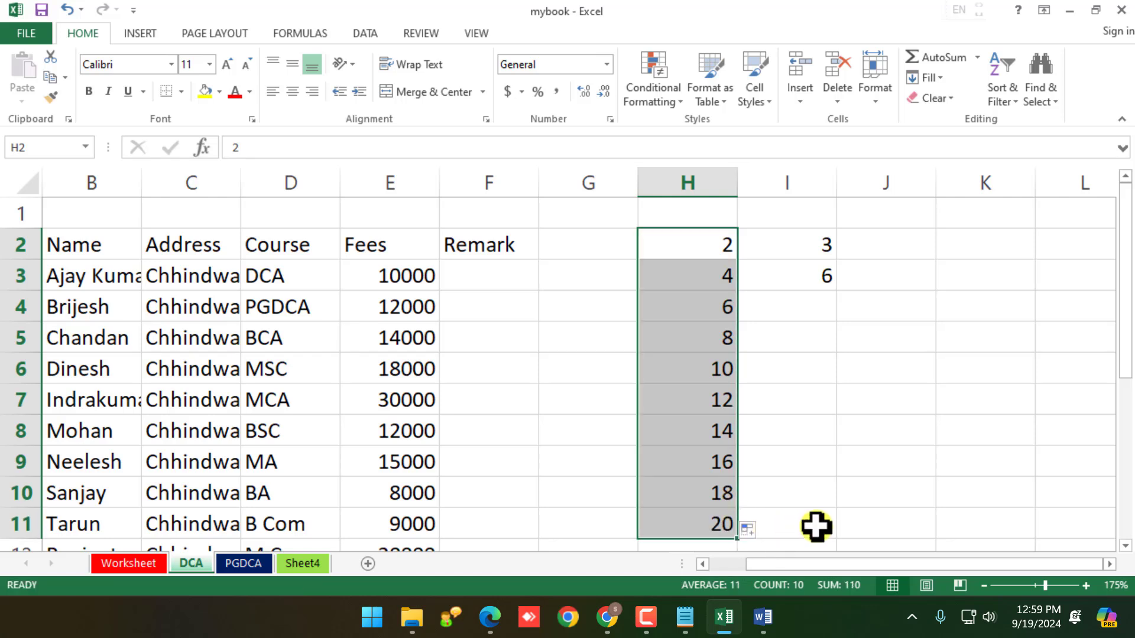
left_click(885, 331)
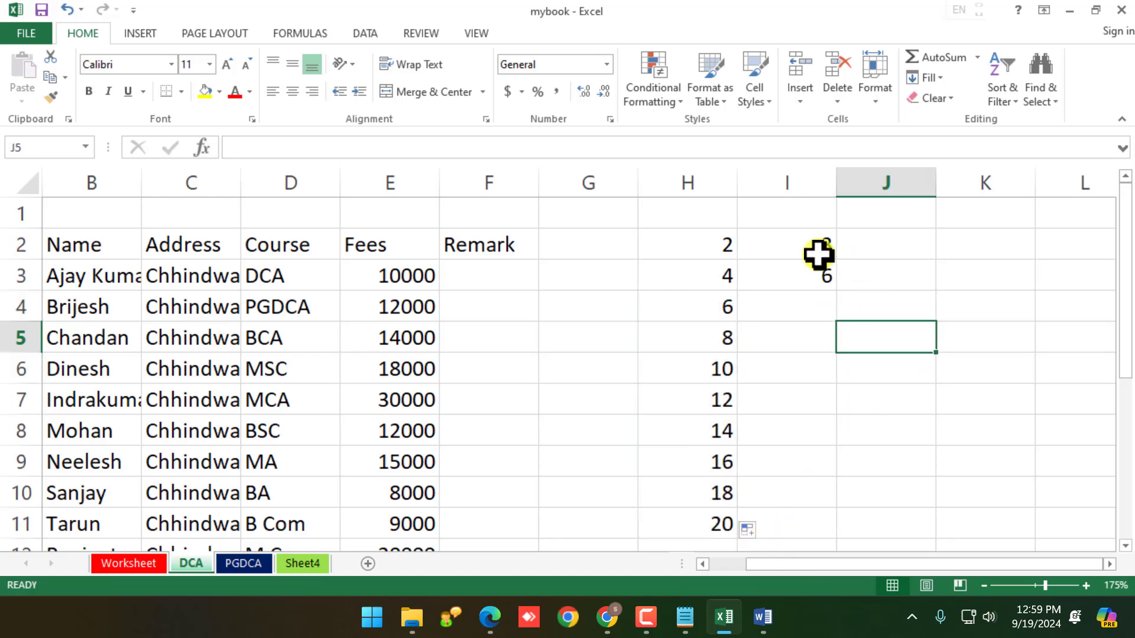
left_click_drag(819, 254, 823, 471)
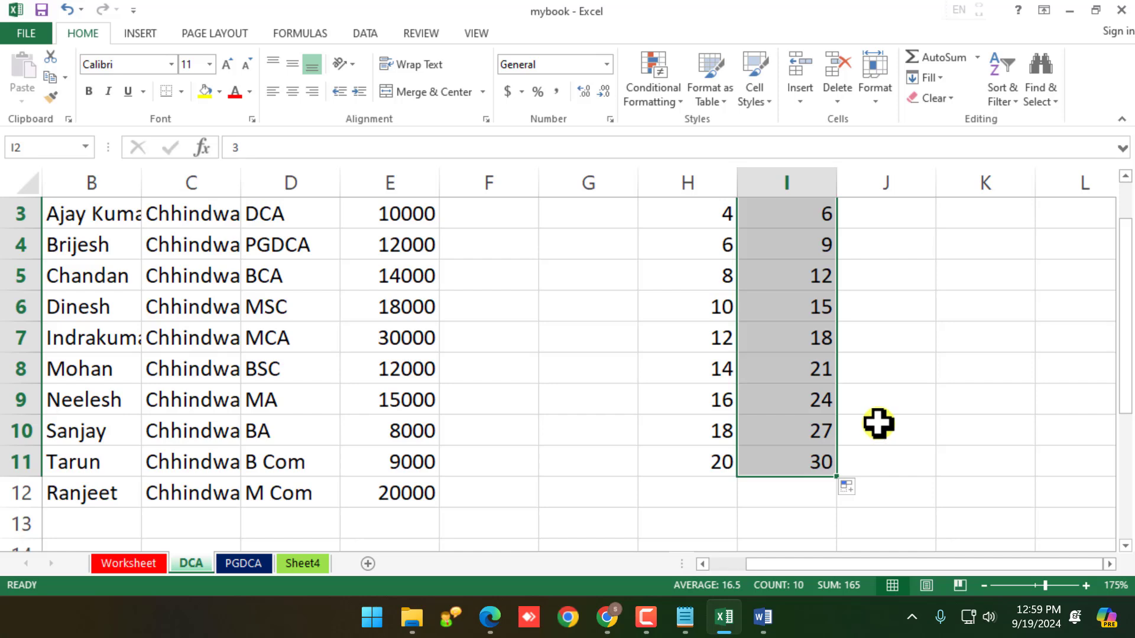
scroll(856, 340, "up", 1)
scroll(856, 340, "up", 1)
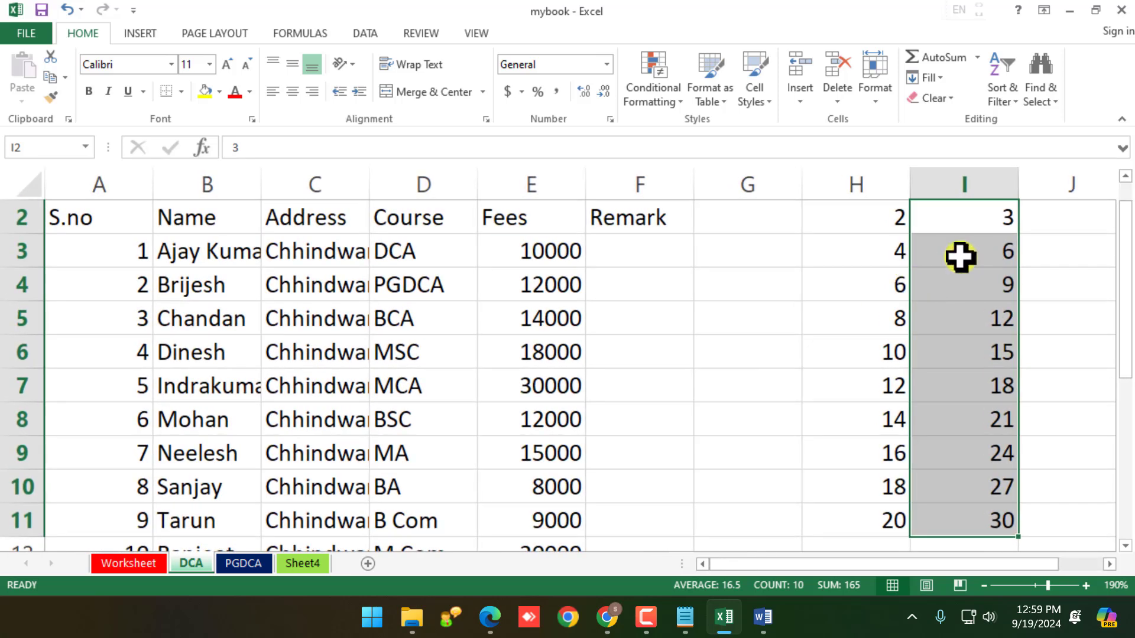
left_click_drag(1056, 564, 965, 570)
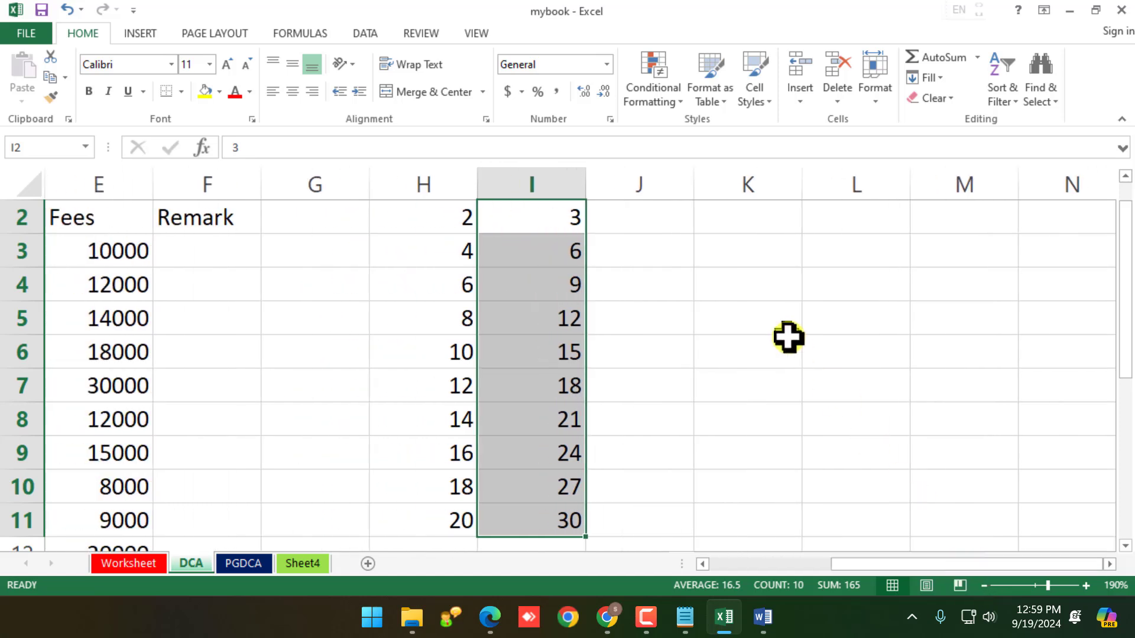
left_click(659, 223)
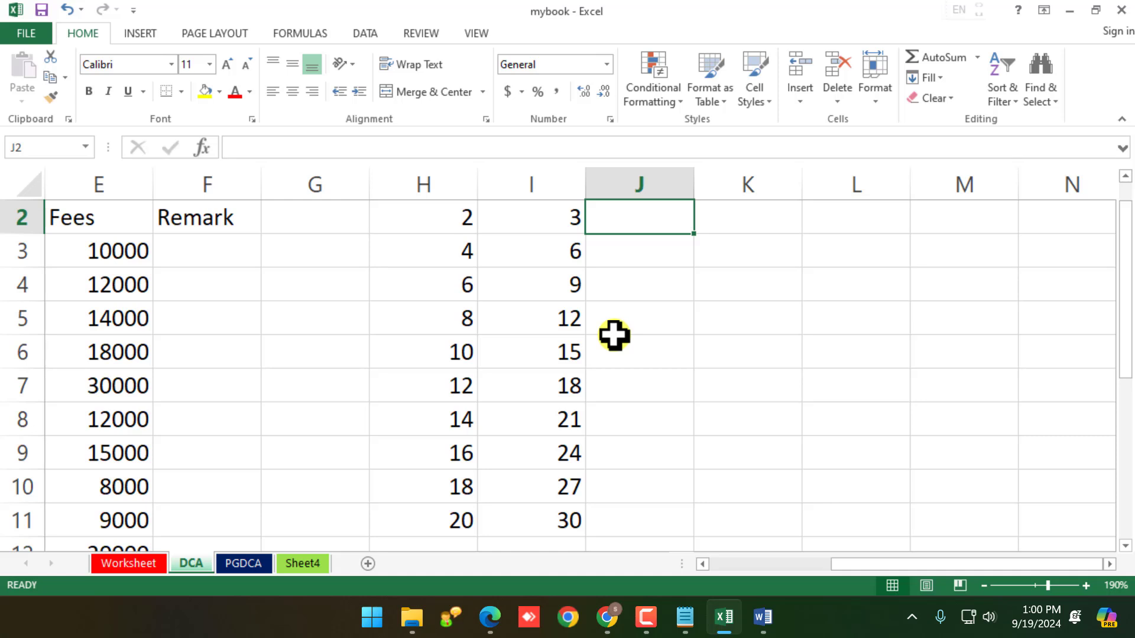
Enter Jan in J2 and AutoFill the months Feb through Oct down to J11
type("Jan")
key("Return")
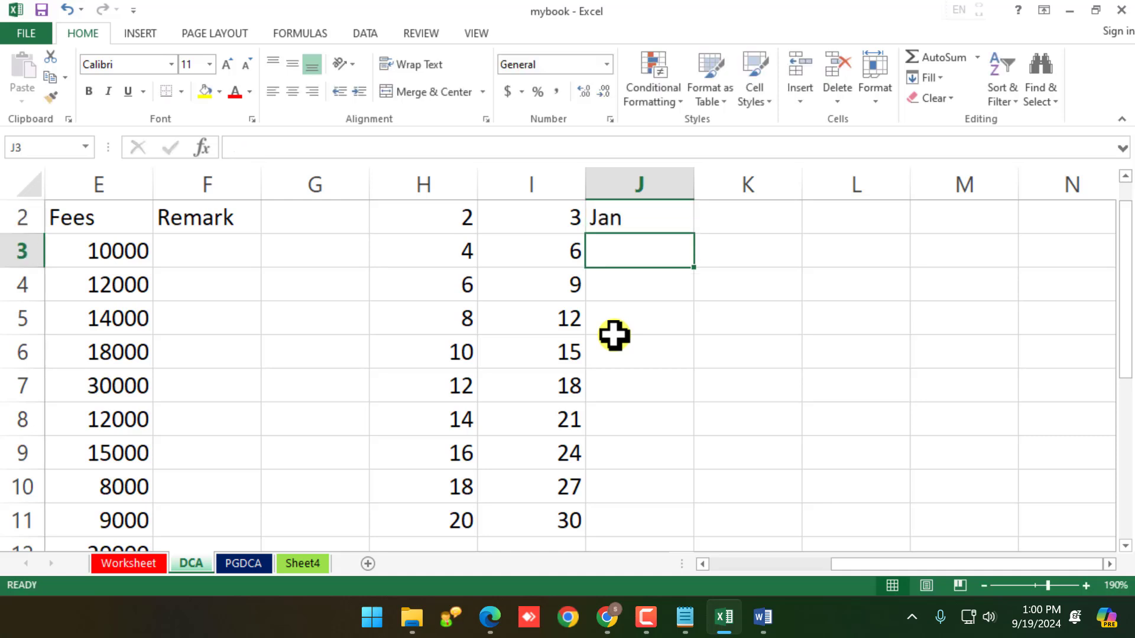
left_click(666, 223)
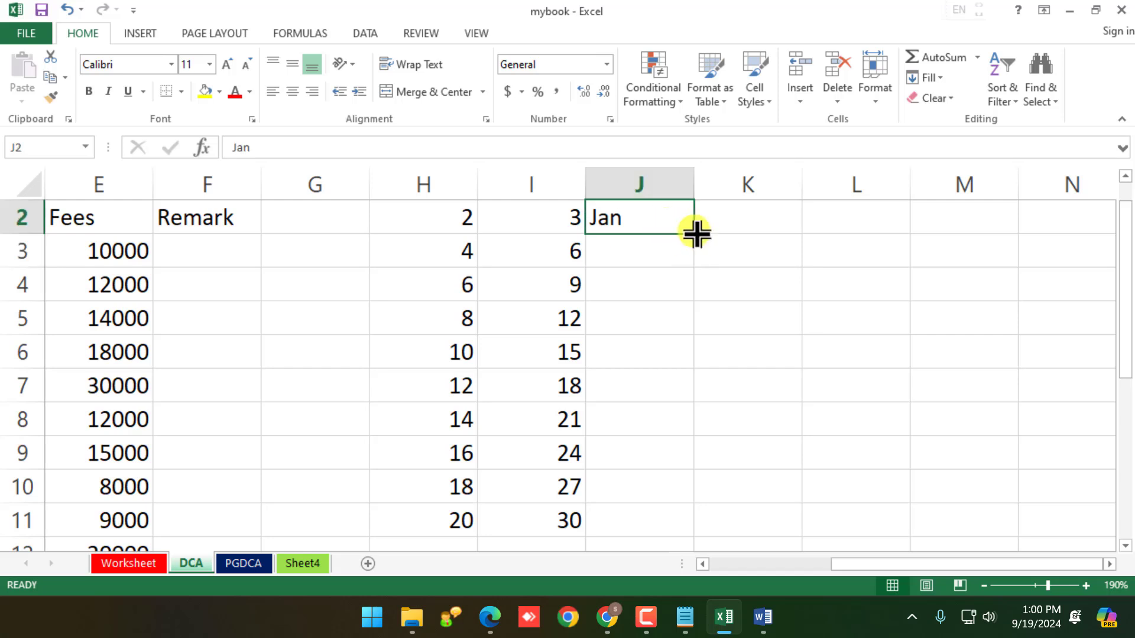
left_click_drag(694, 233, 699, 535)
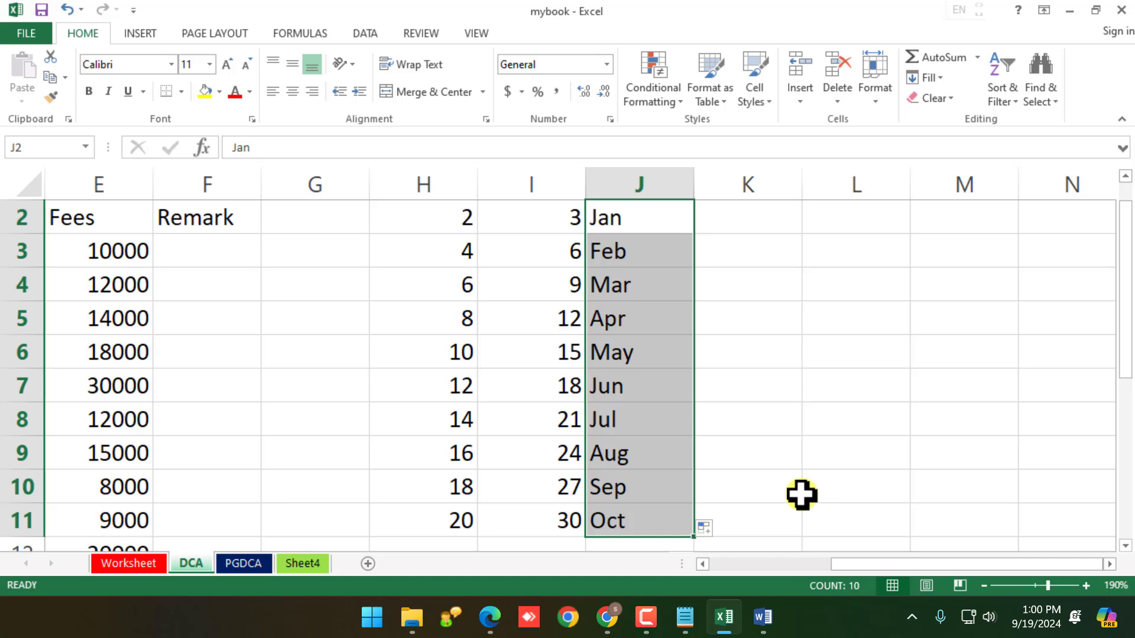
Enter Sun in K2 and AutoFill repeating weekday names down to K11
left_click(1044, 622)
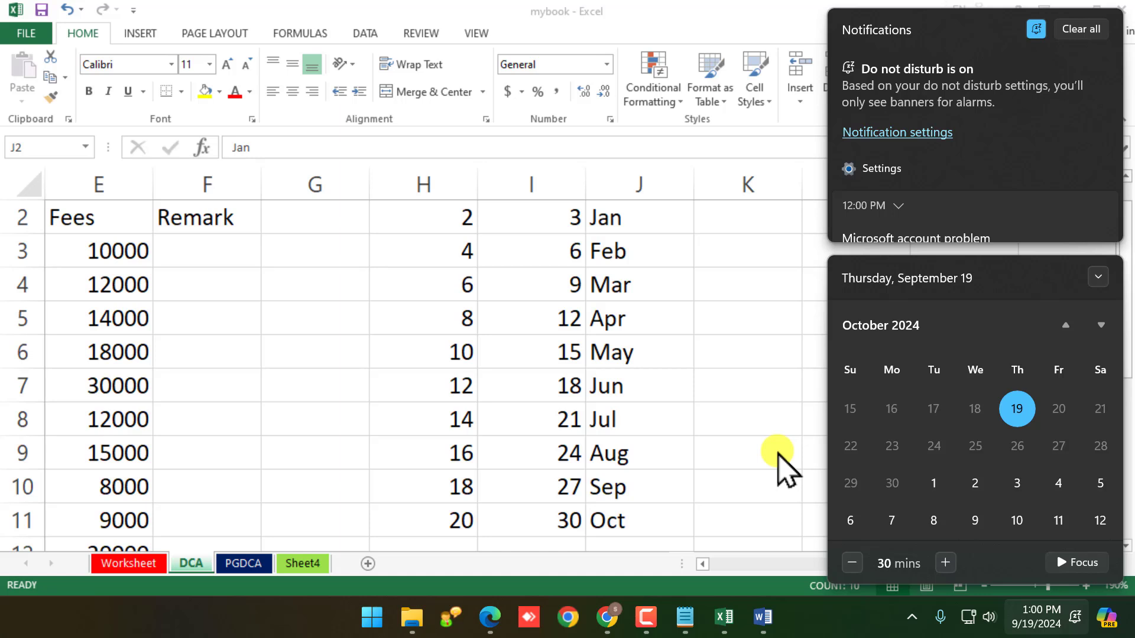
left_click(700, 373)
left_click(715, 240)
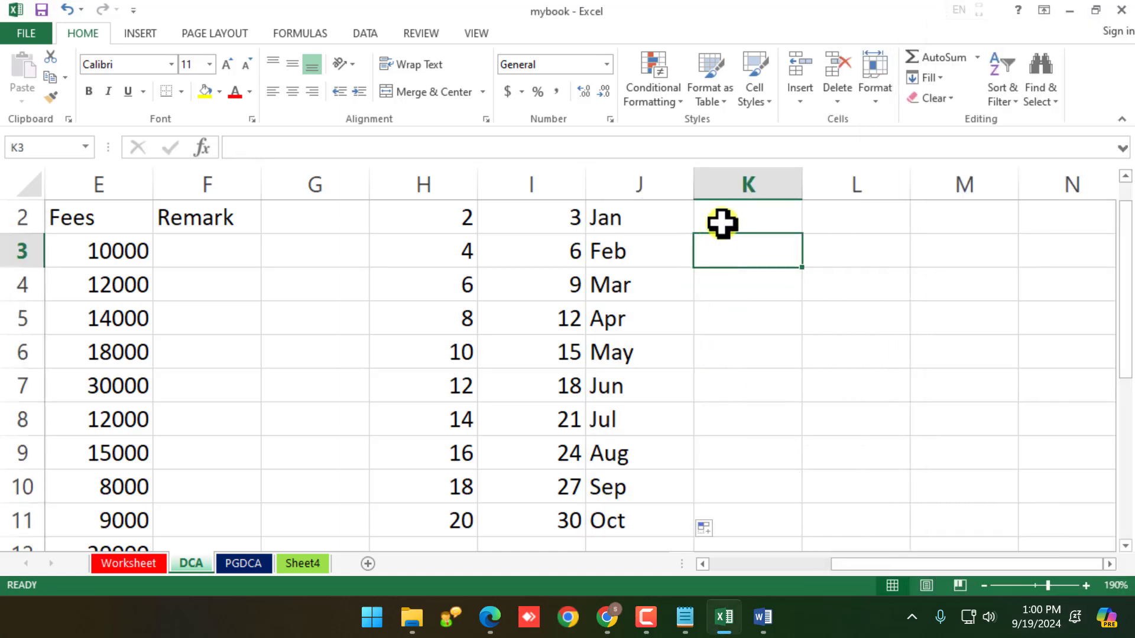
left_click(722, 224)
type("Sun")
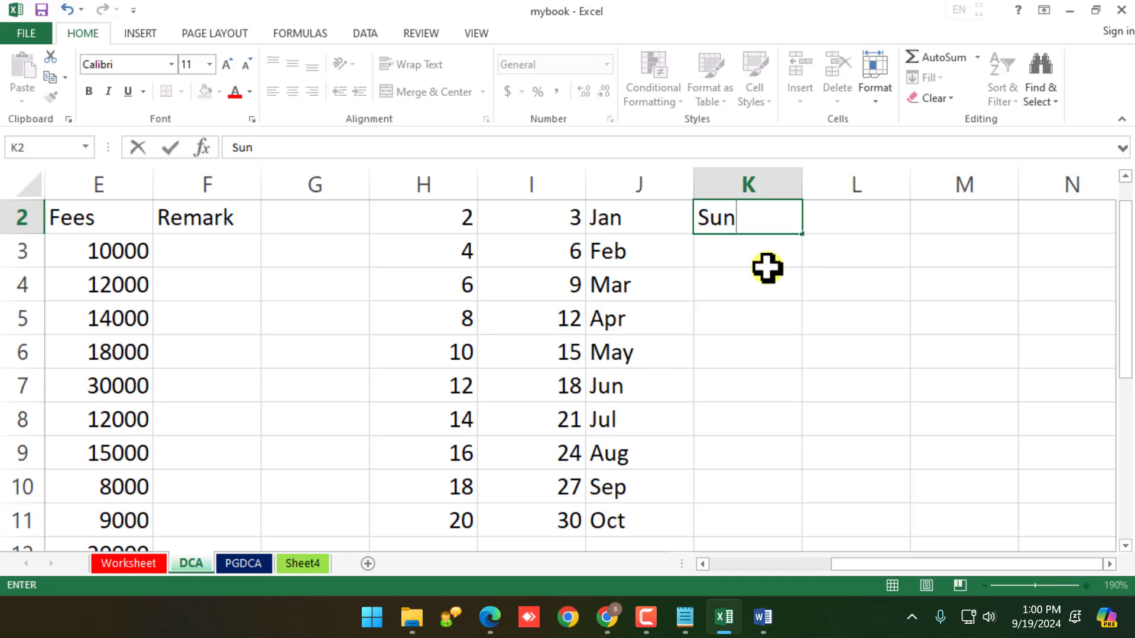
key("Return")
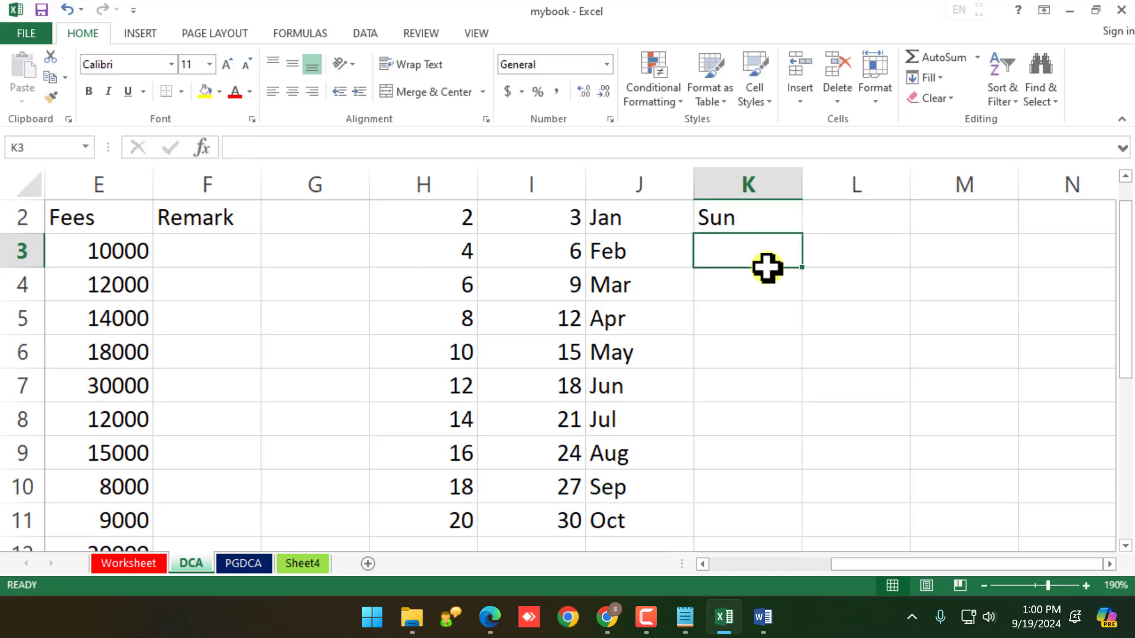
left_click(760, 223)
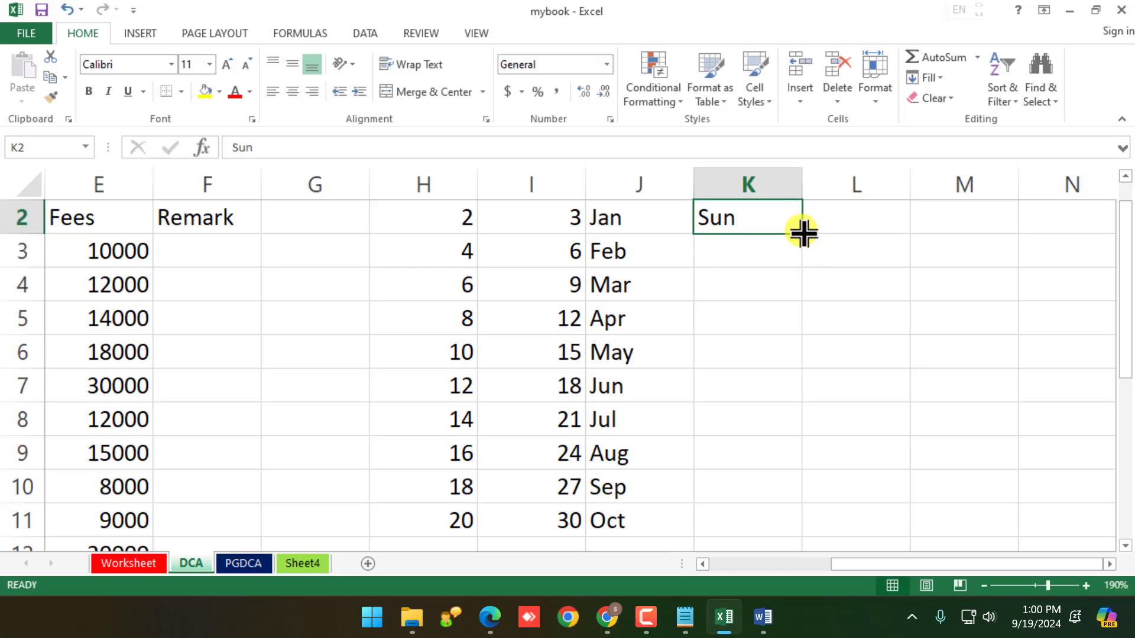
left_click_drag(801, 234, 786, 526)
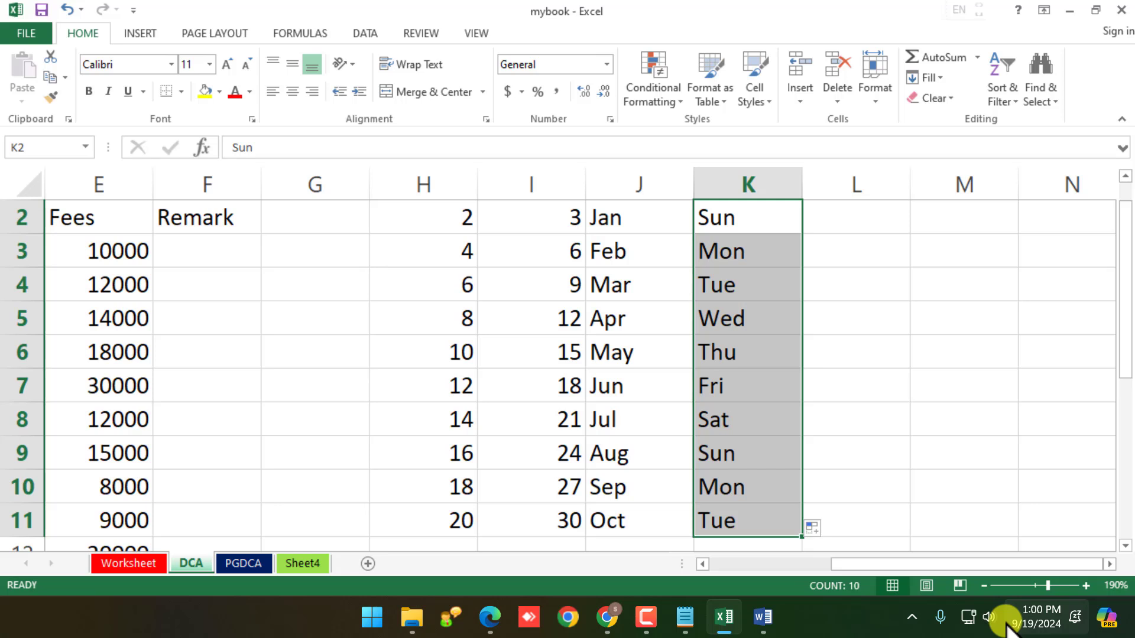
left_click_drag(410, 228, 410, 254)
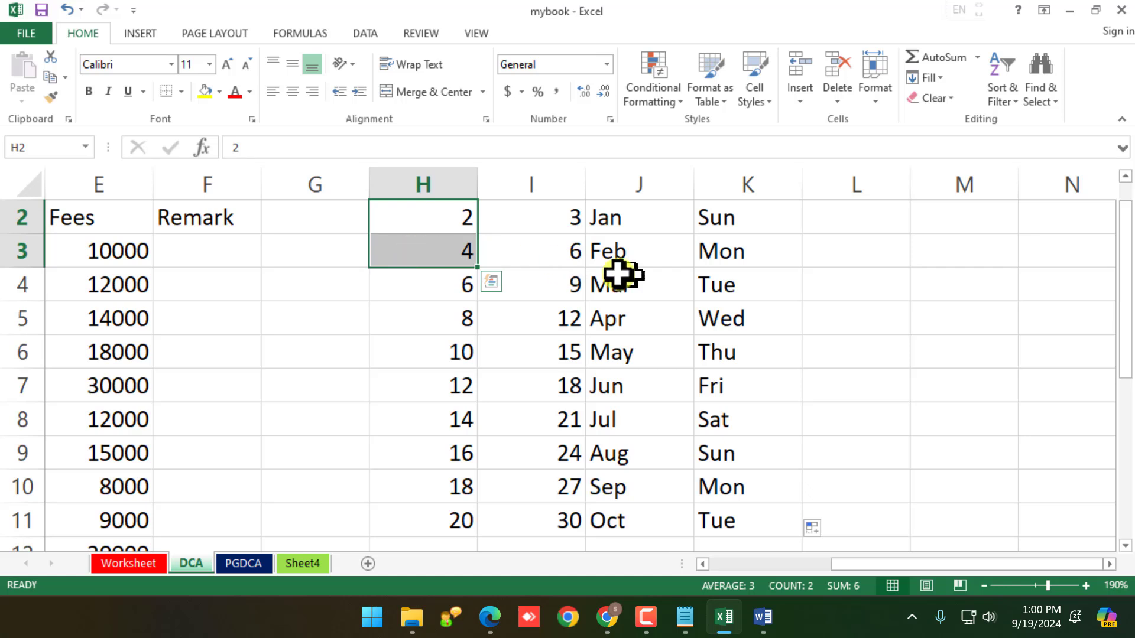
Enter 2 and 5 in L2:L3 and fill the step-of-3 series to 29 in L11
left_click(834, 226)
type("2")
key("Return")
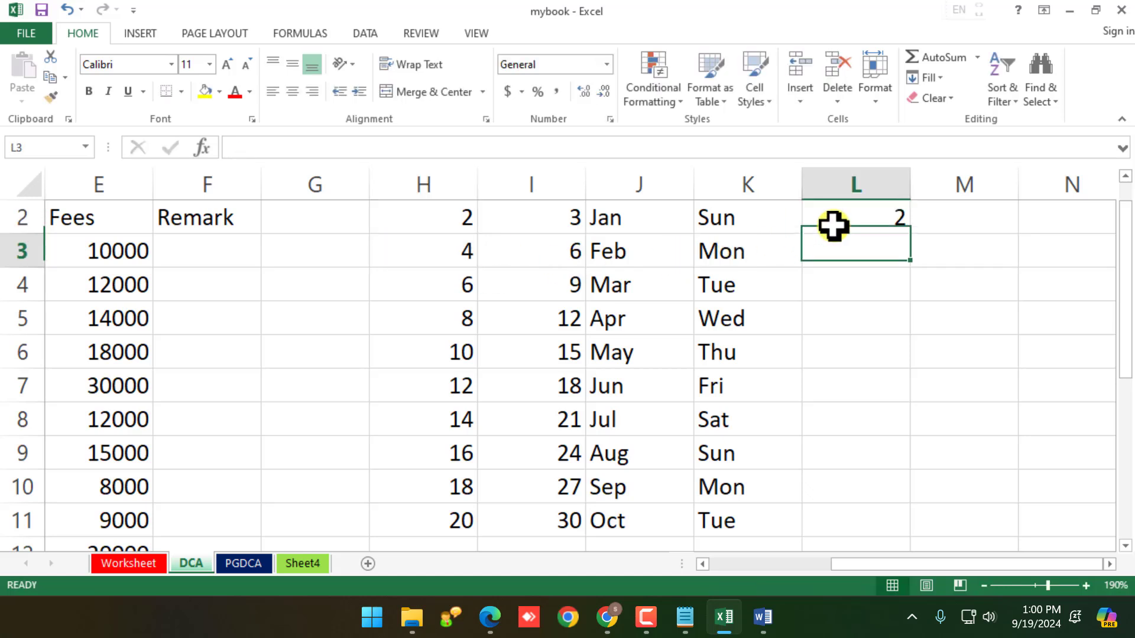
type("5")
key("Return")
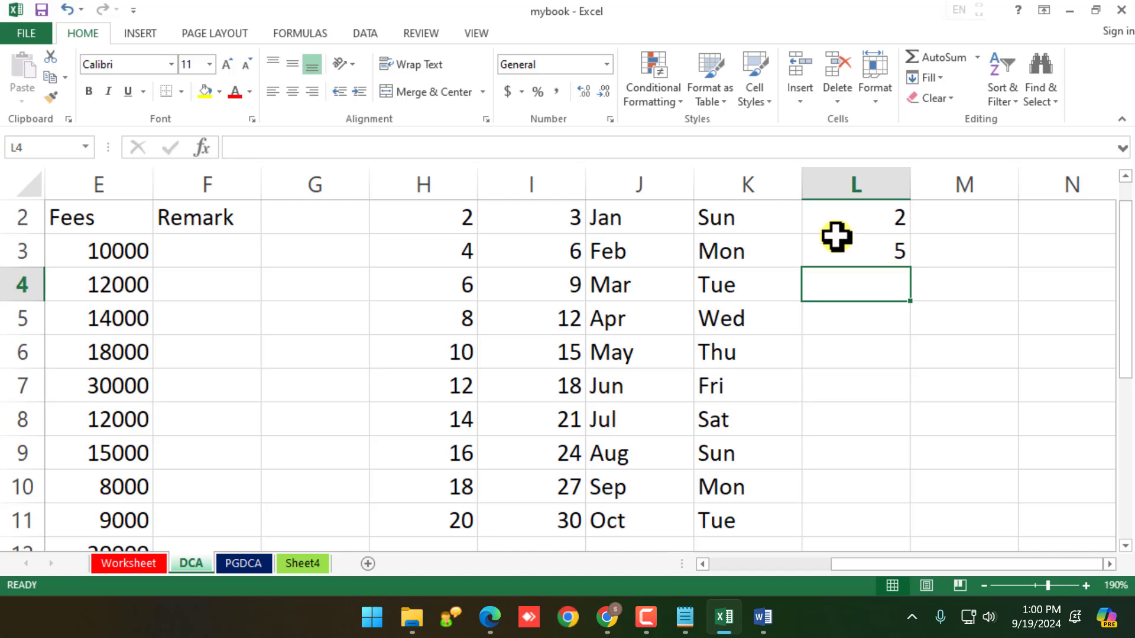
left_click_drag(877, 231, 879, 240)
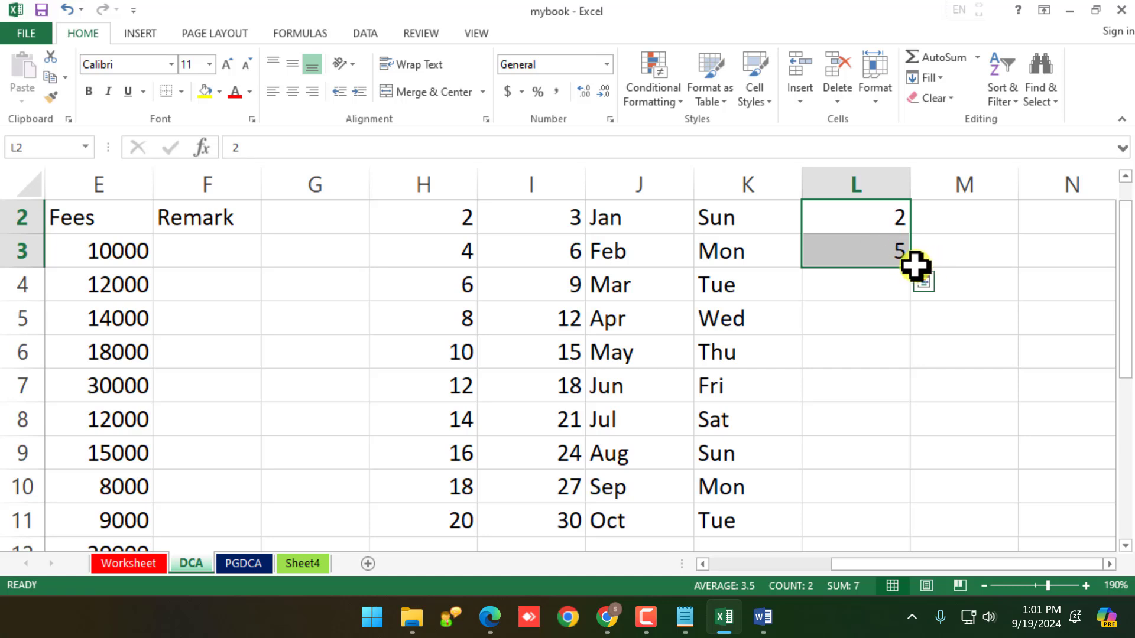
left_click_drag(909, 266, 900, 526)
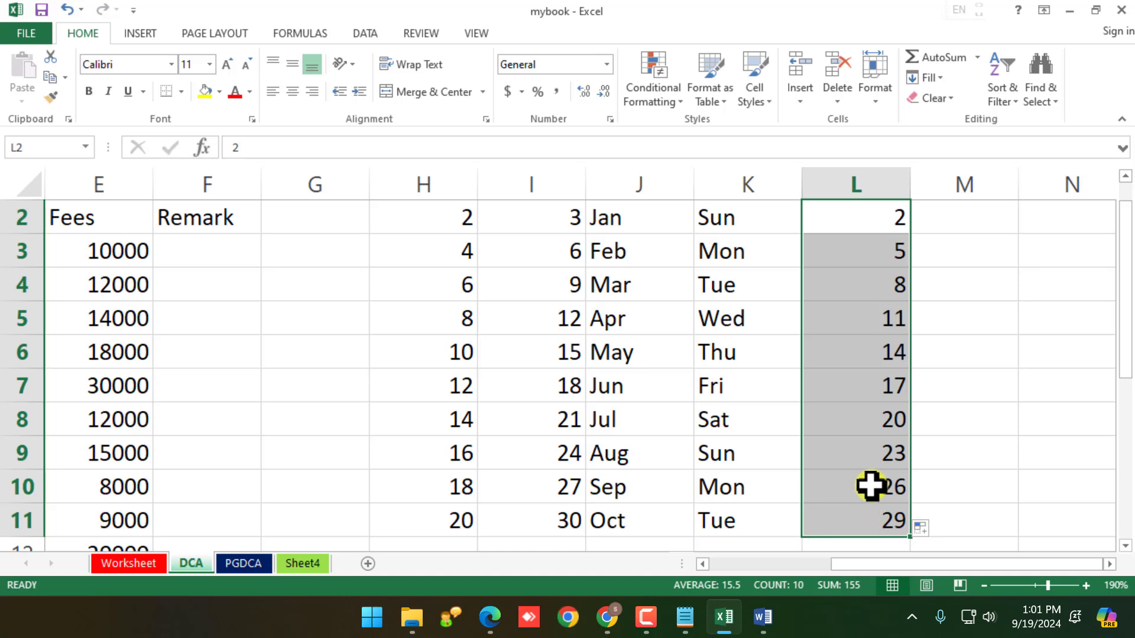
Enter 1 and 3 in M2:M3 and fill odd numbers up to 19 in M11
left_click(965, 275)
left_click(952, 252)
left_click(954, 224)
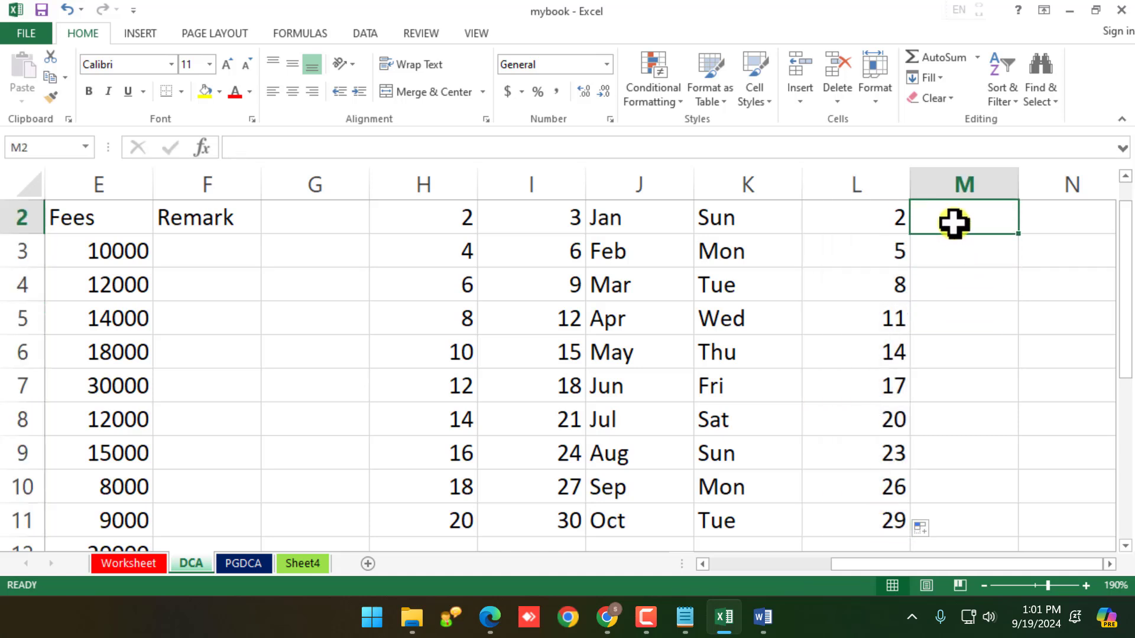
type("1")
key("Return")
type("3")
key("Return")
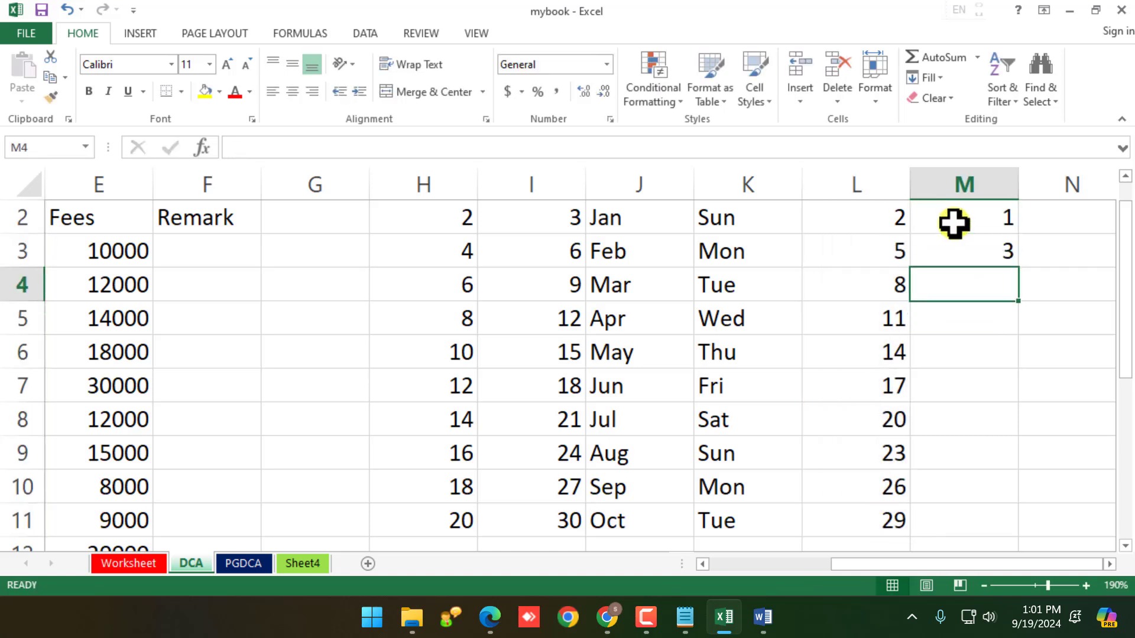
left_click(956, 231)
left_click_drag(956, 230, 961, 258)
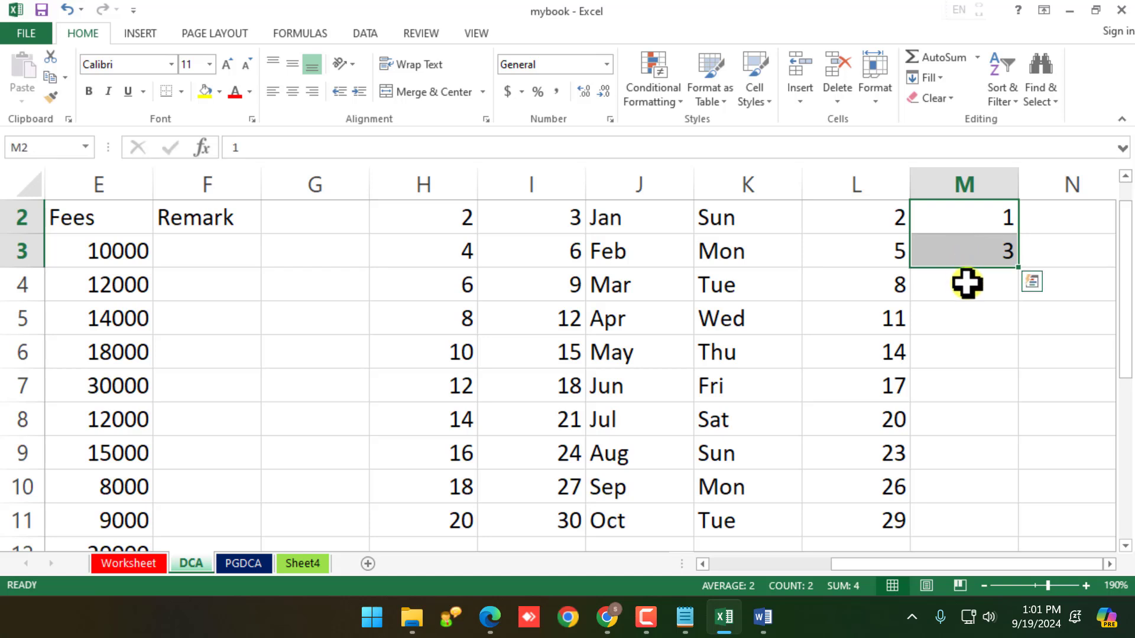
left_click_drag(1020, 268, 1003, 535)
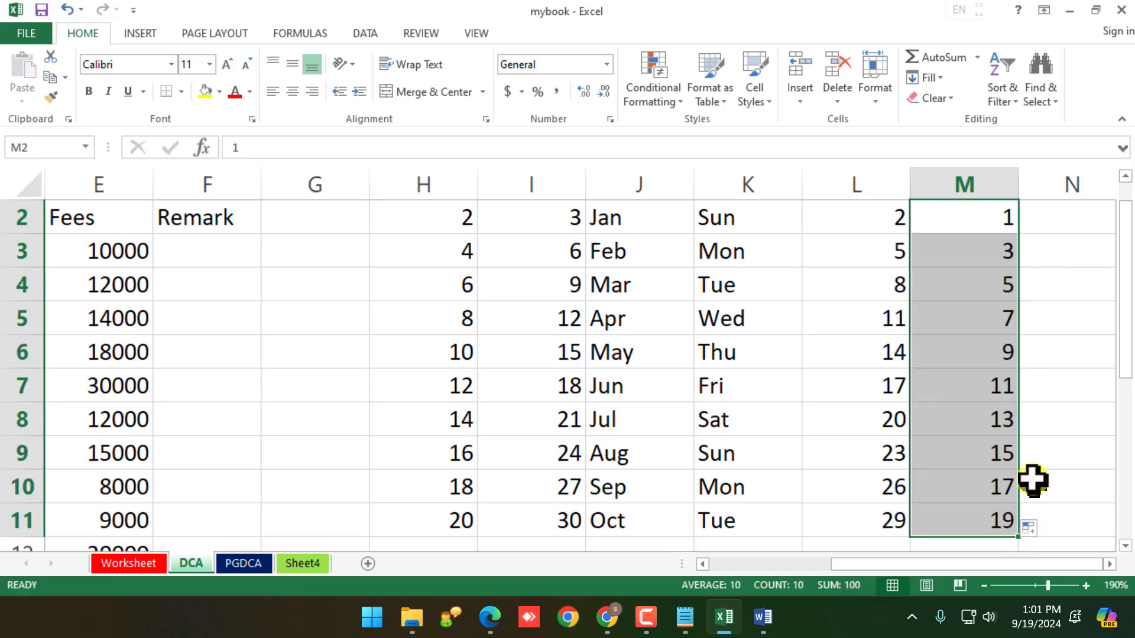
left_click_drag(446, 223, 448, 524)
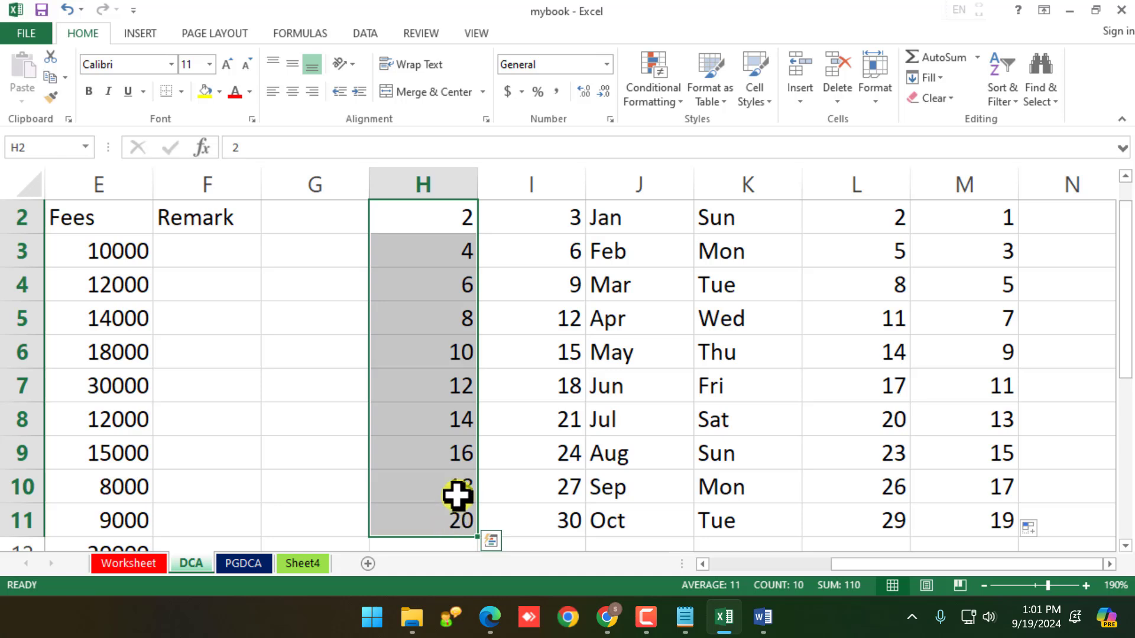
left_click(615, 438)
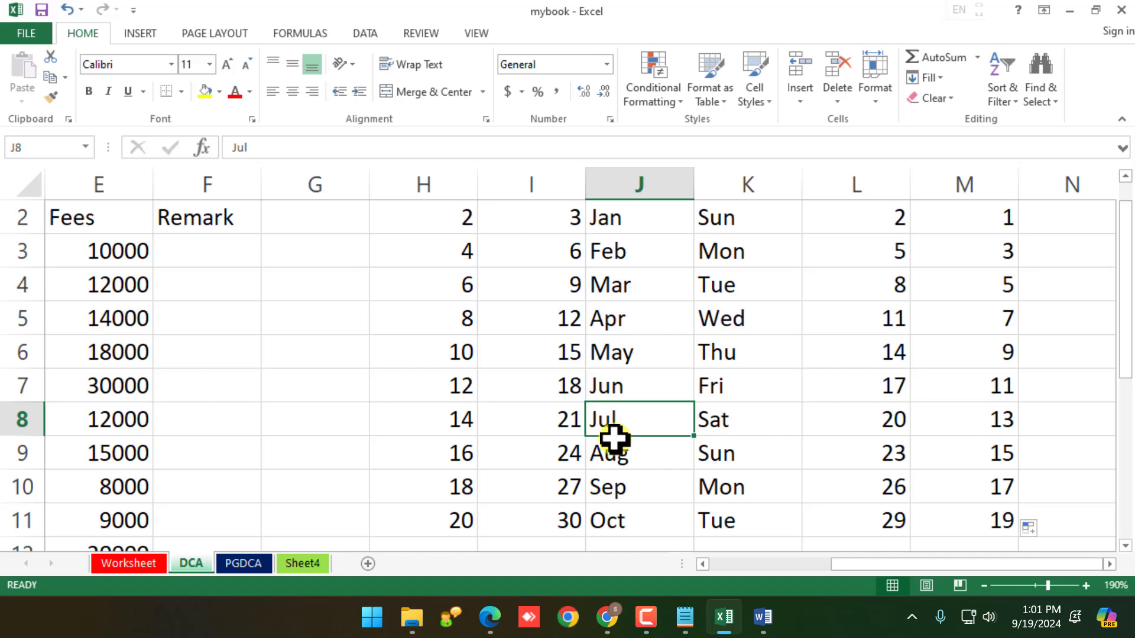
left_click(735, 565)
List Start, New Workbook, Open Workbook and Save Workbook down G18:G21
scroll(758, 367, "down", 2)
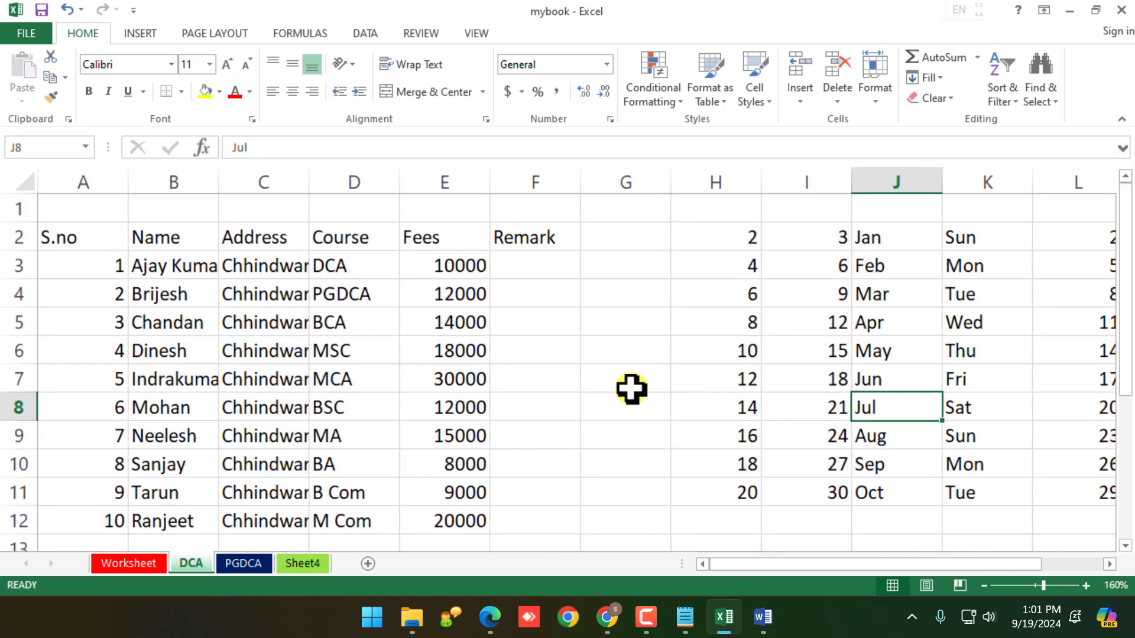
scroll(632, 390, "down", 1)
scroll(575, 411, "down", 2)
left_click(306, 434)
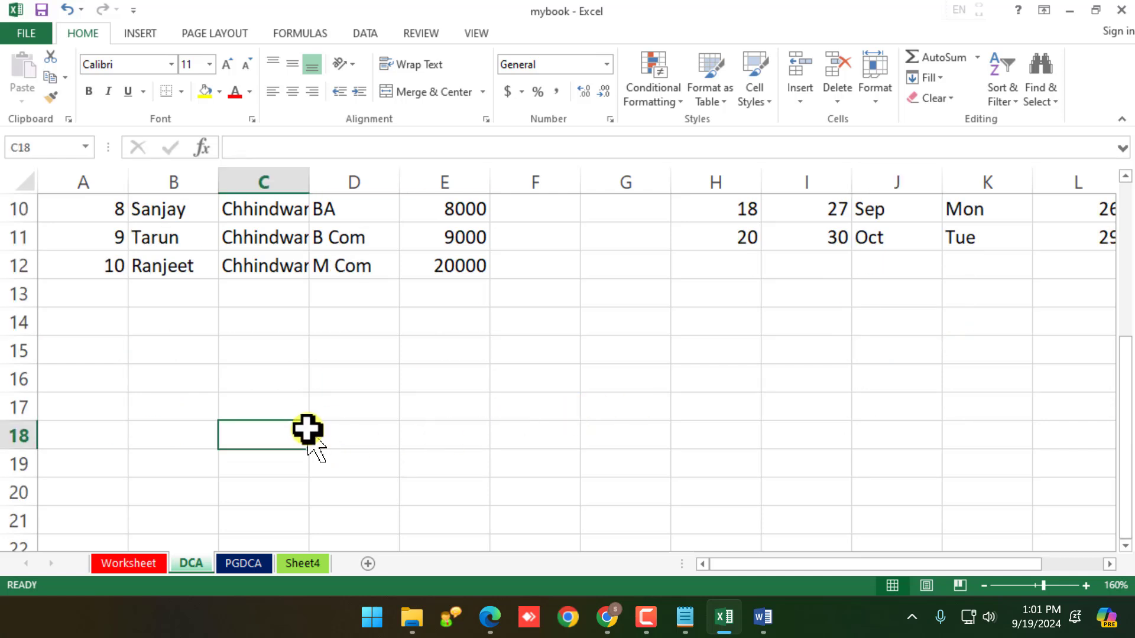
left_click(355, 438)
left_click(692, 452)
left_click(662, 441)
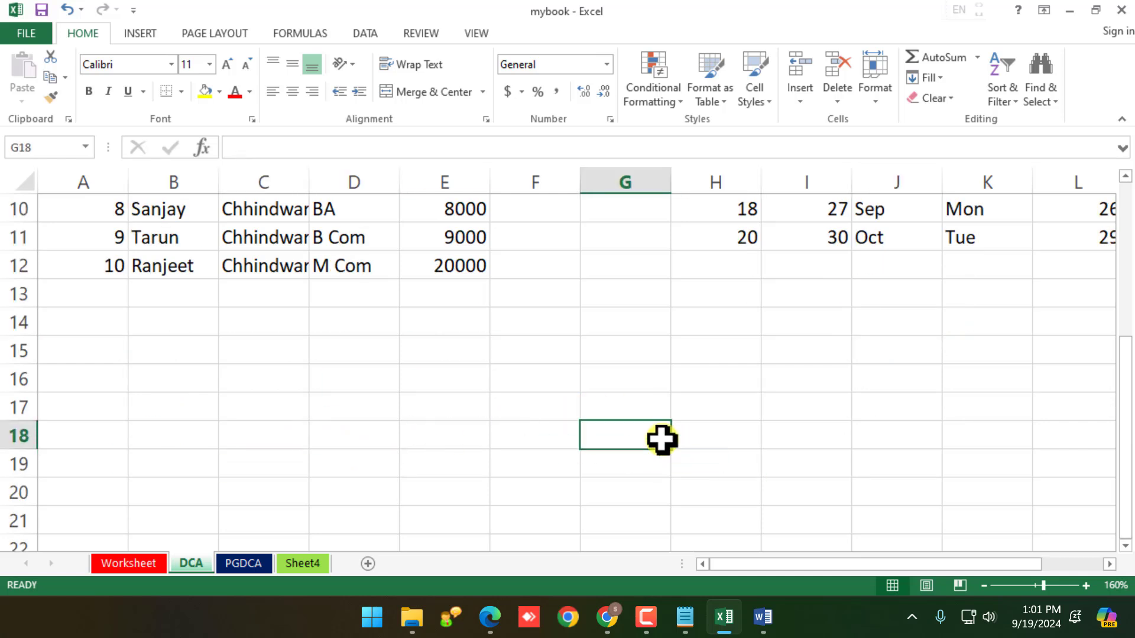
type("S")
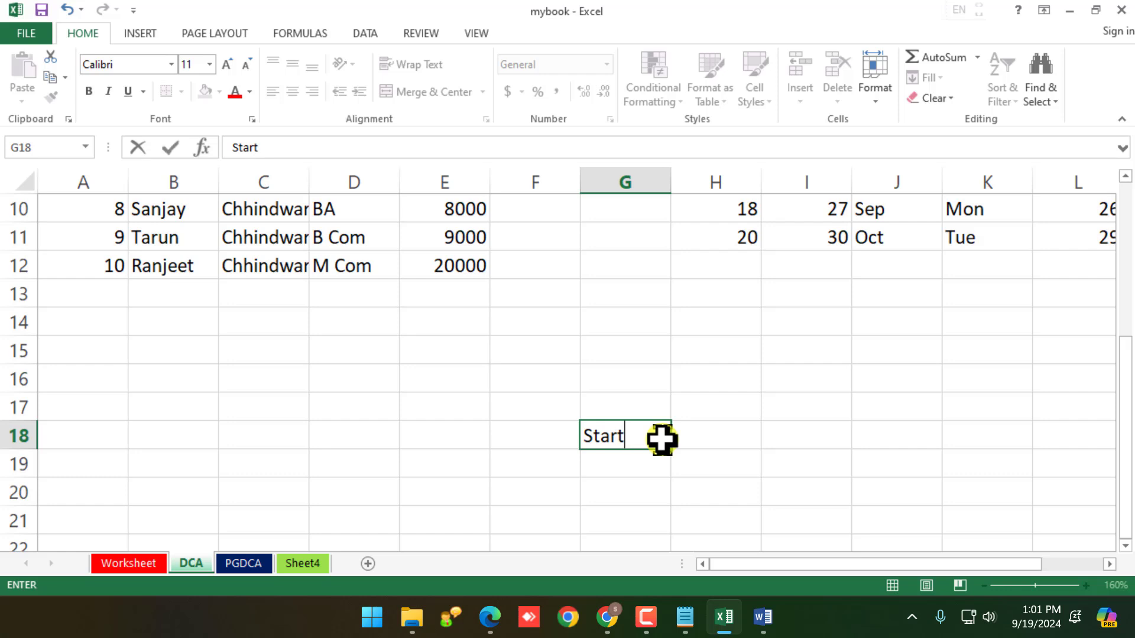
type("tart")
key("Return")
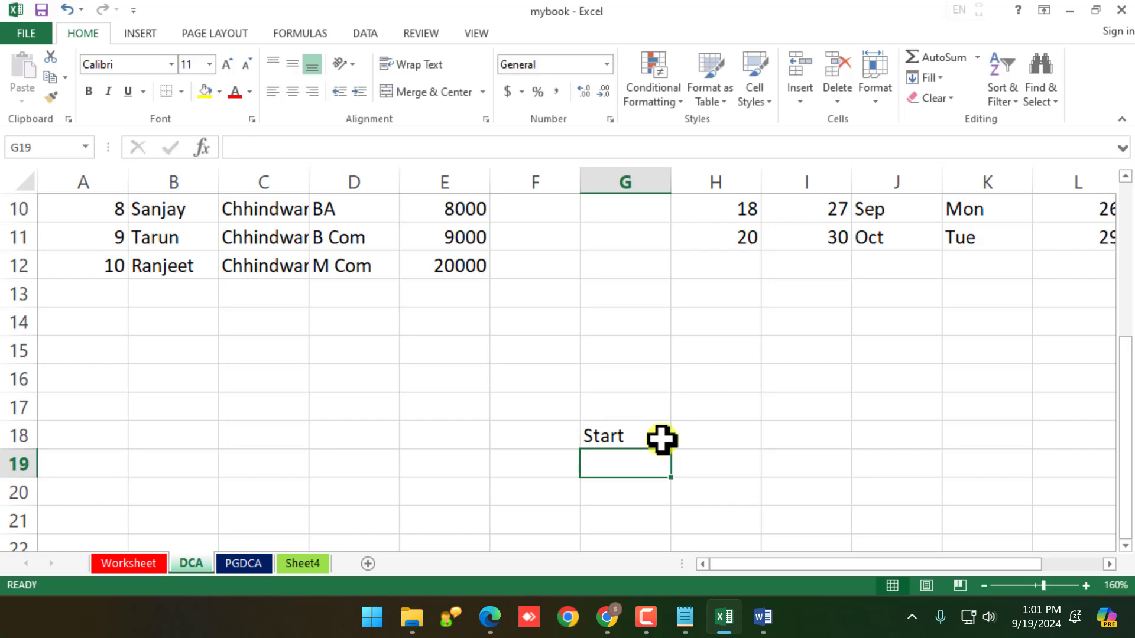
type("New")
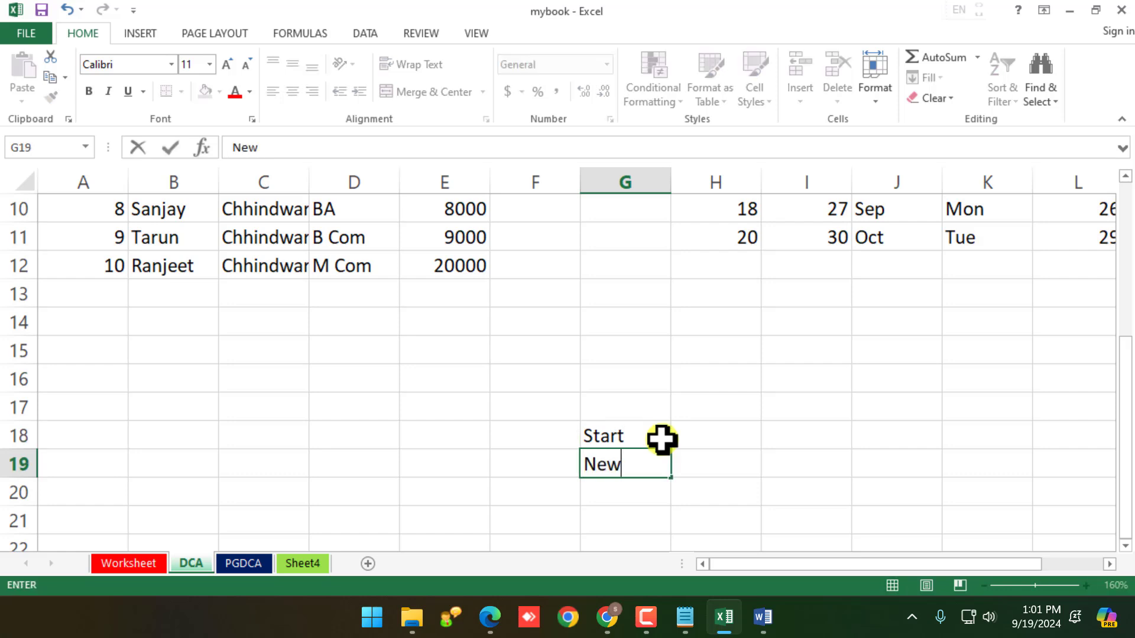
type(" Workshee")
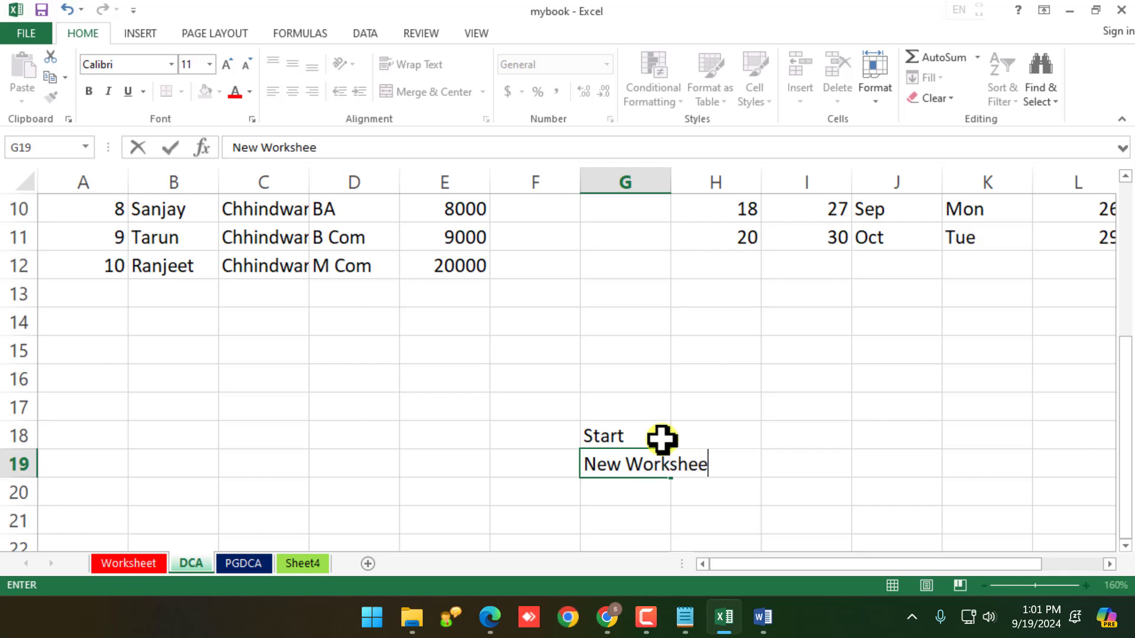
key("BackSpace")
key("BackSpace")
key("BackSpace")
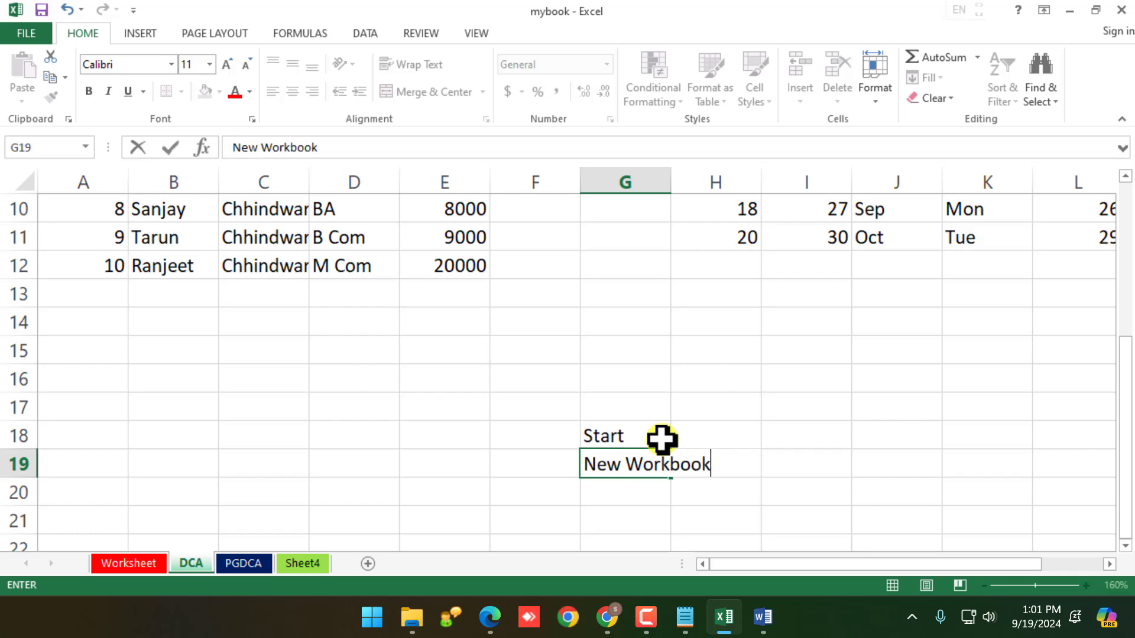
key("Return")
type("Open ")
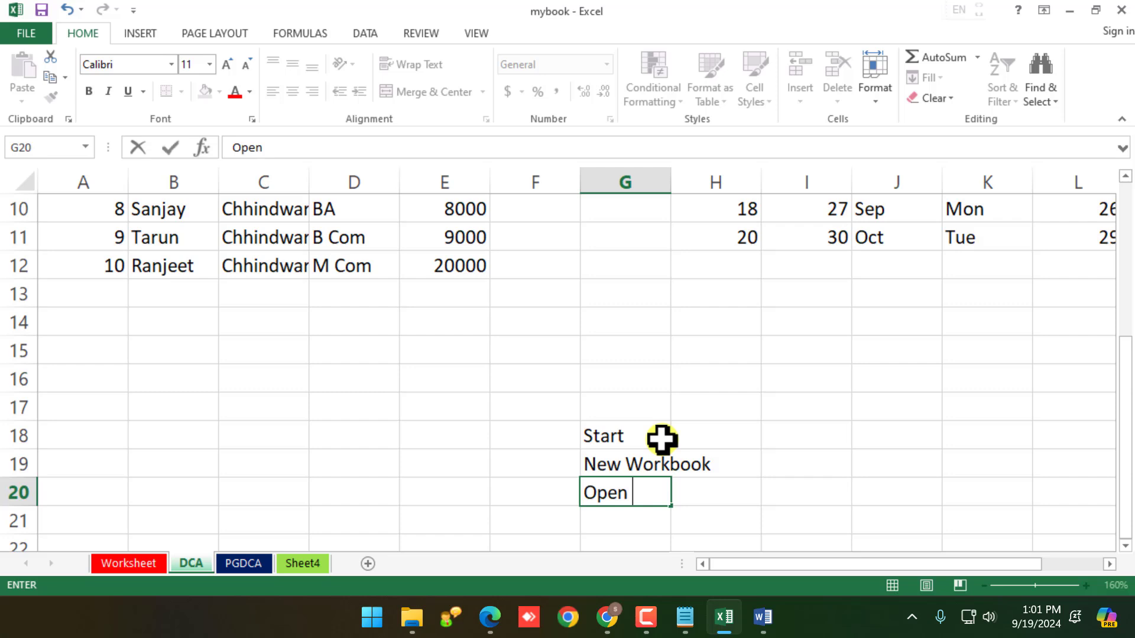
type("Workb")
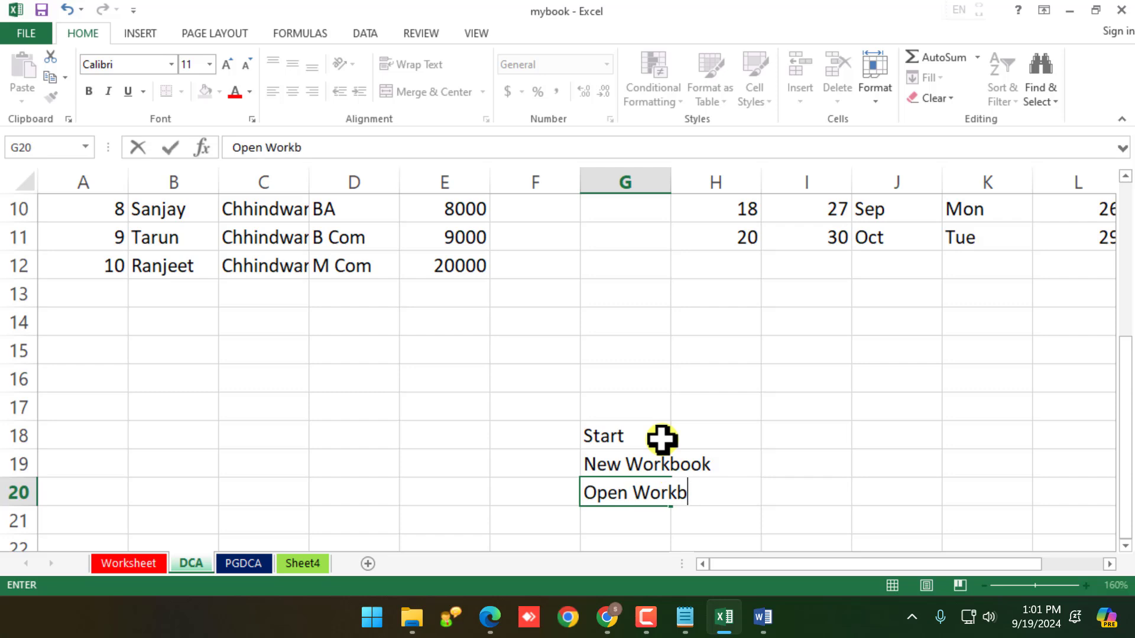
type("ook")
key("Return")
type("Save ")
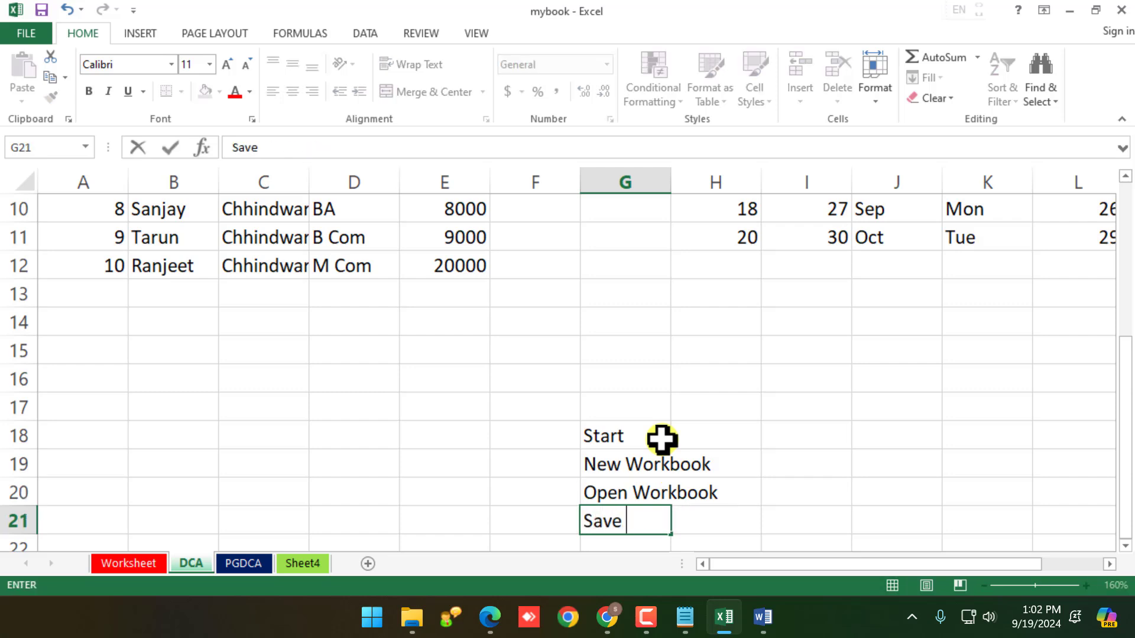
type("Work")
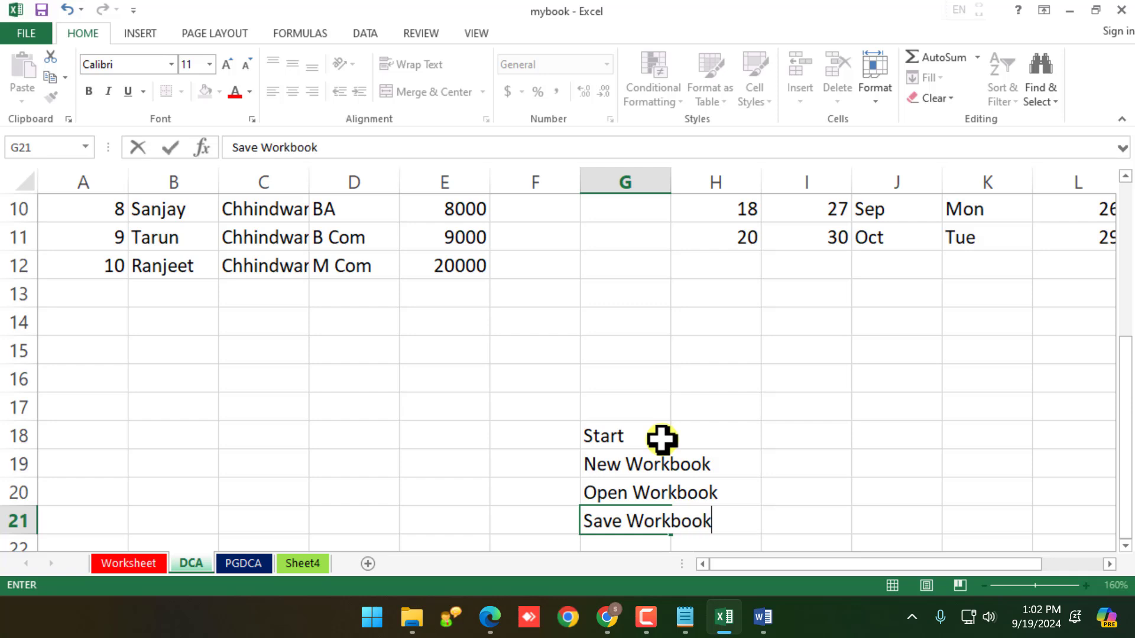
type("book")
key("Return")
Add .xlsx in I21 beside Save Workbook and Workspace in G22
key("Up")
key("Right")
key("Right")
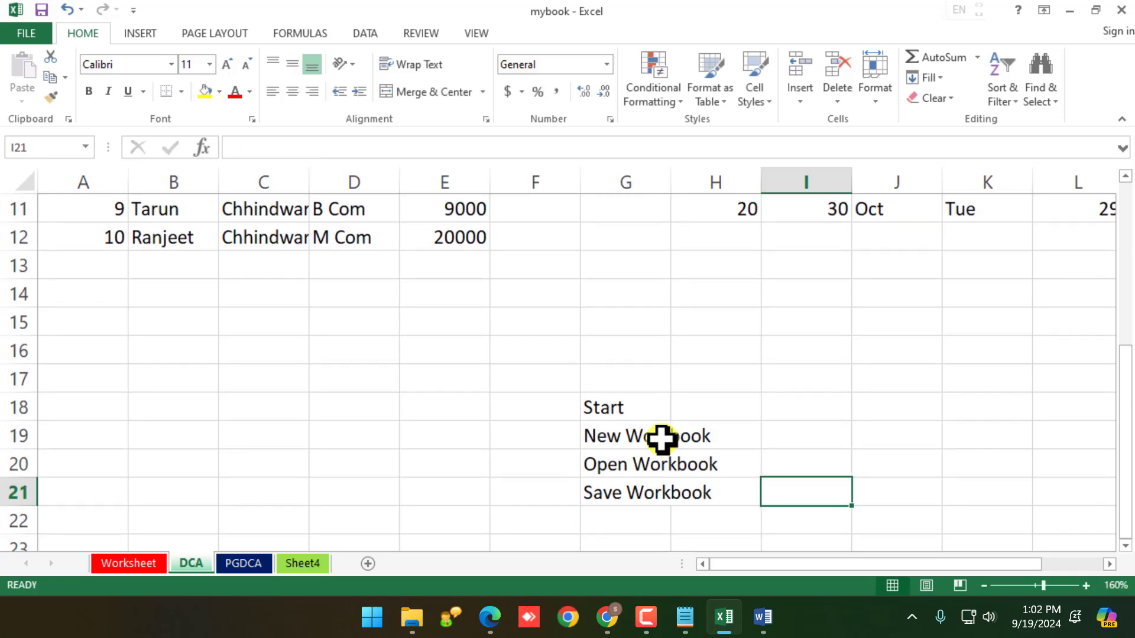
type(".xl")
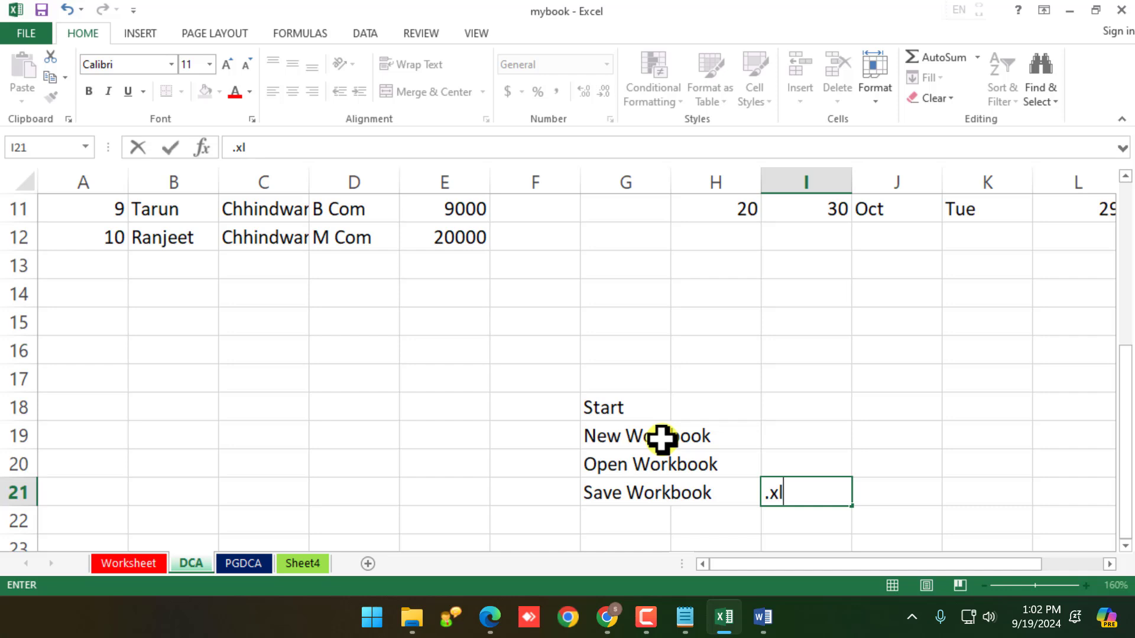
type("sx")
key("Return")
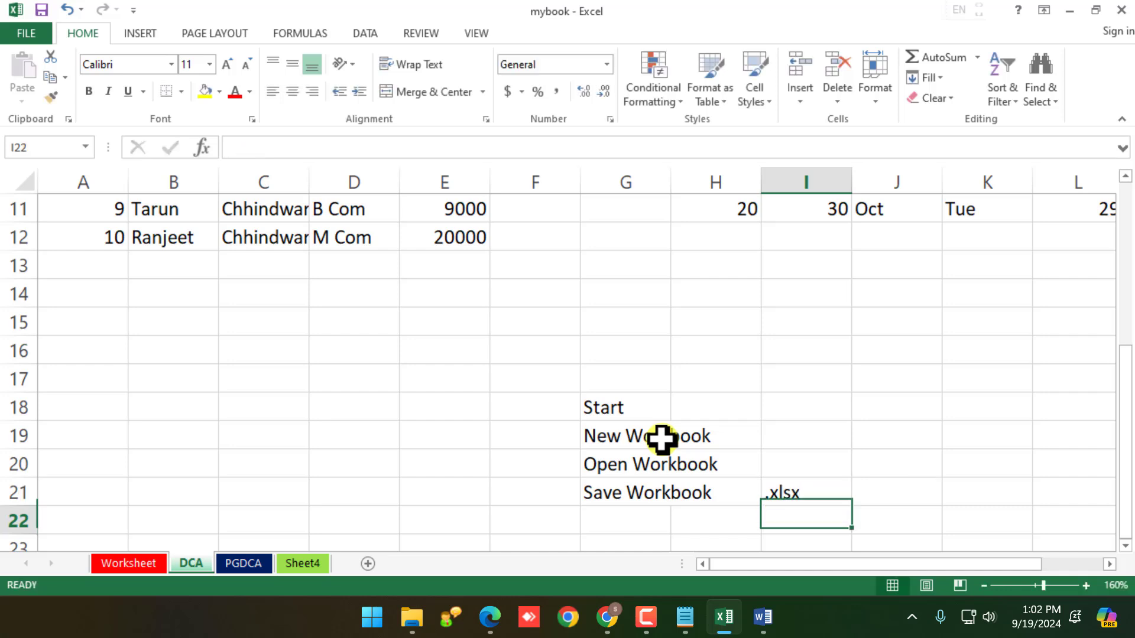
key("Left")
key("Left")
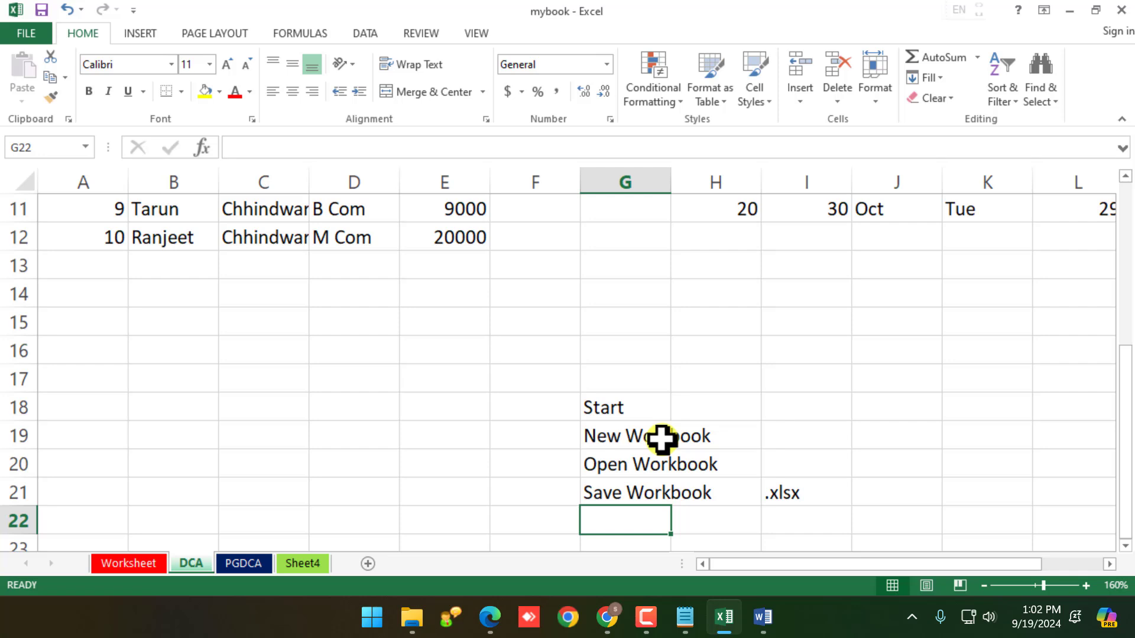
type("Workspace")
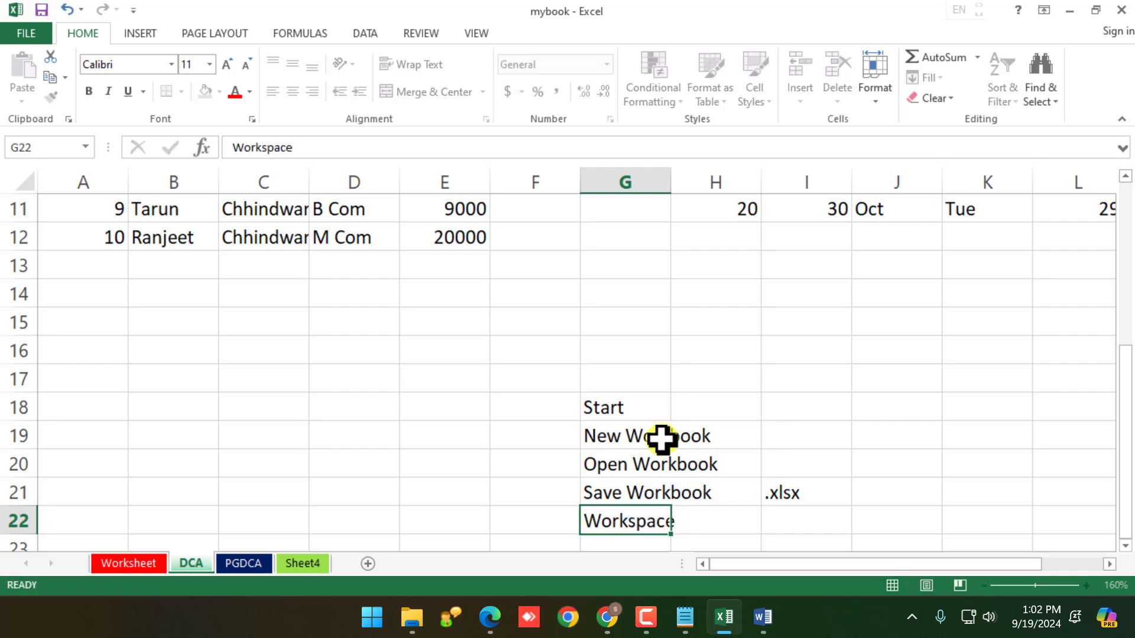
key("Return")
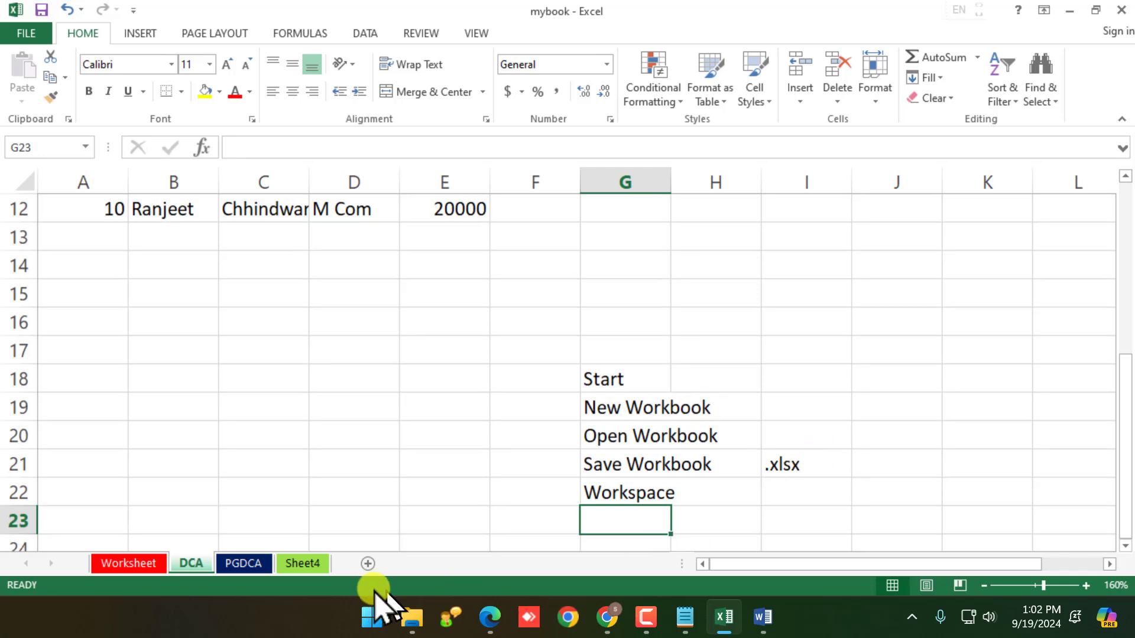
Enter One Worksheet in G23 and AutoFill in G24
mouse_move(736, 565)
left_mouse_down()
mouse_move(917, 570)
mouse_move(730, 574)
left_mouse_up()
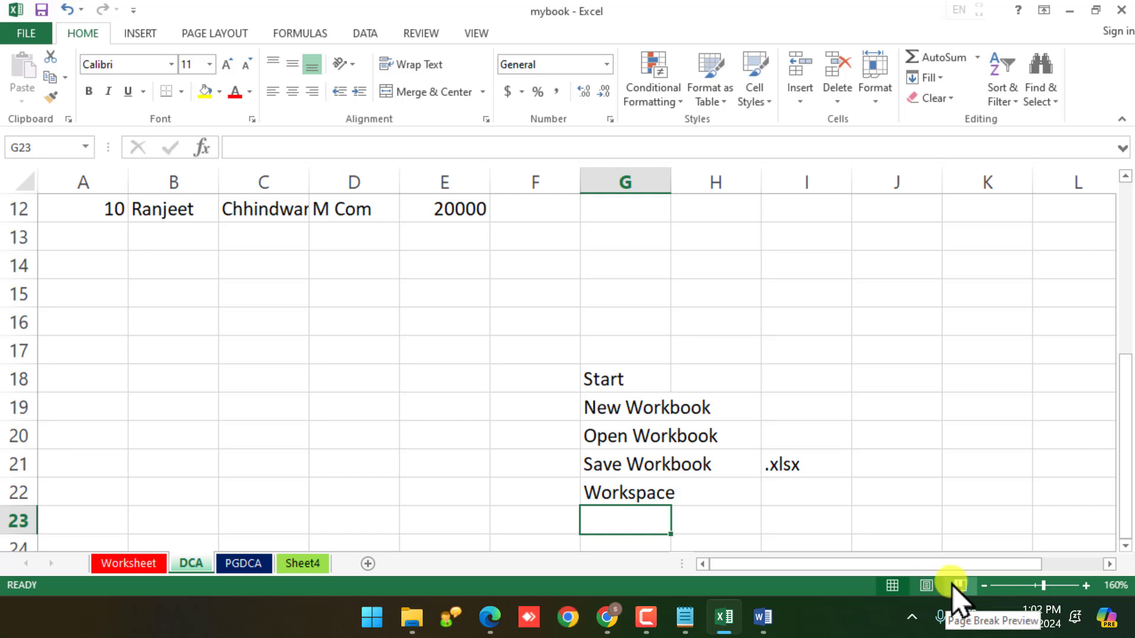
left_click(596, 492)
scroll(613, 416, "down", 3)
scroll(613, 385, "up", 2)
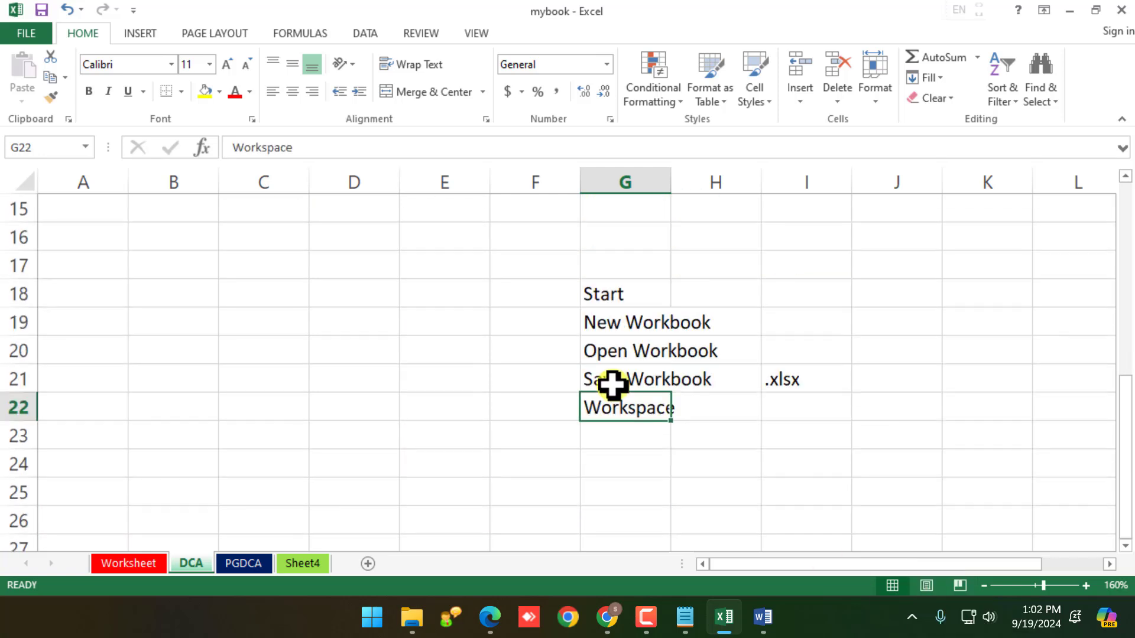
left_click(609, 435)
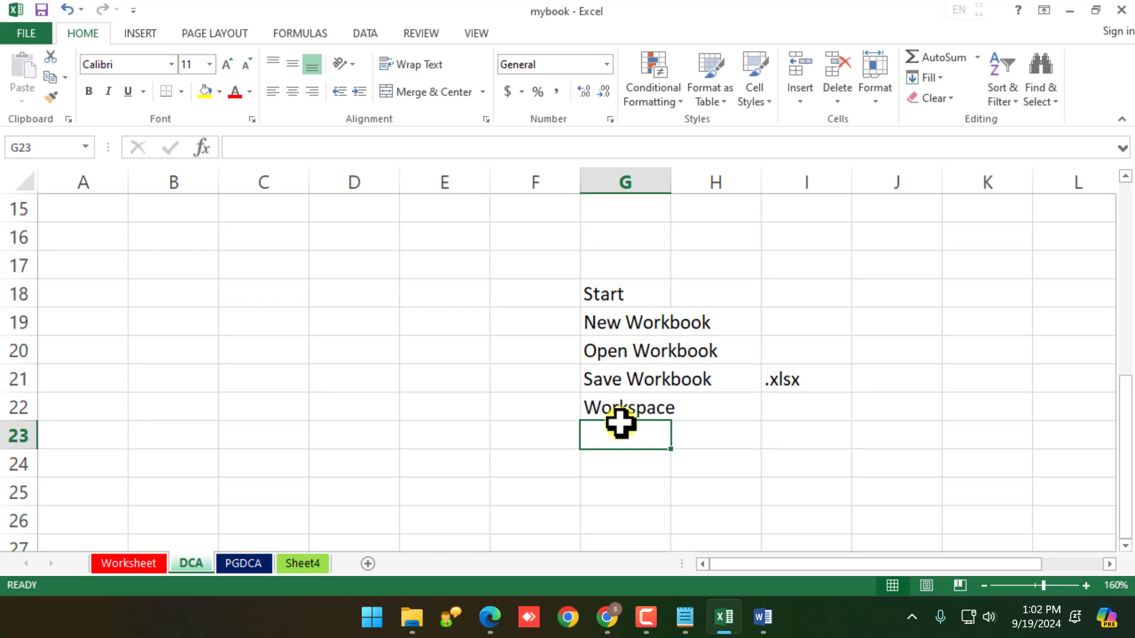
type("W")
key("BackSpace")
key("BackSpace")
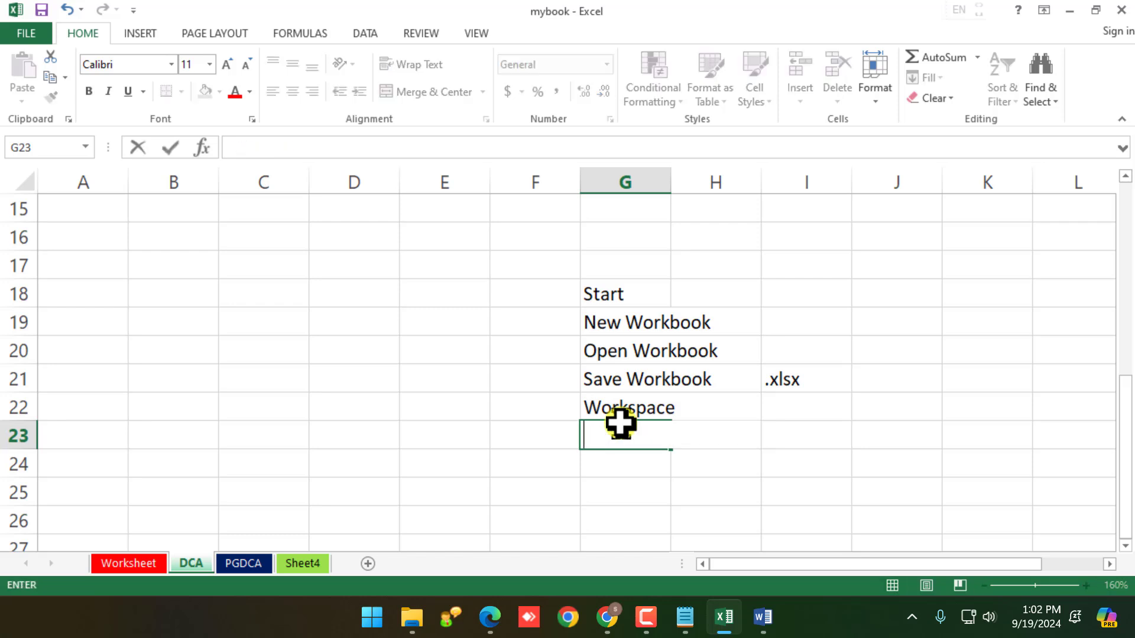
type("One Wo")
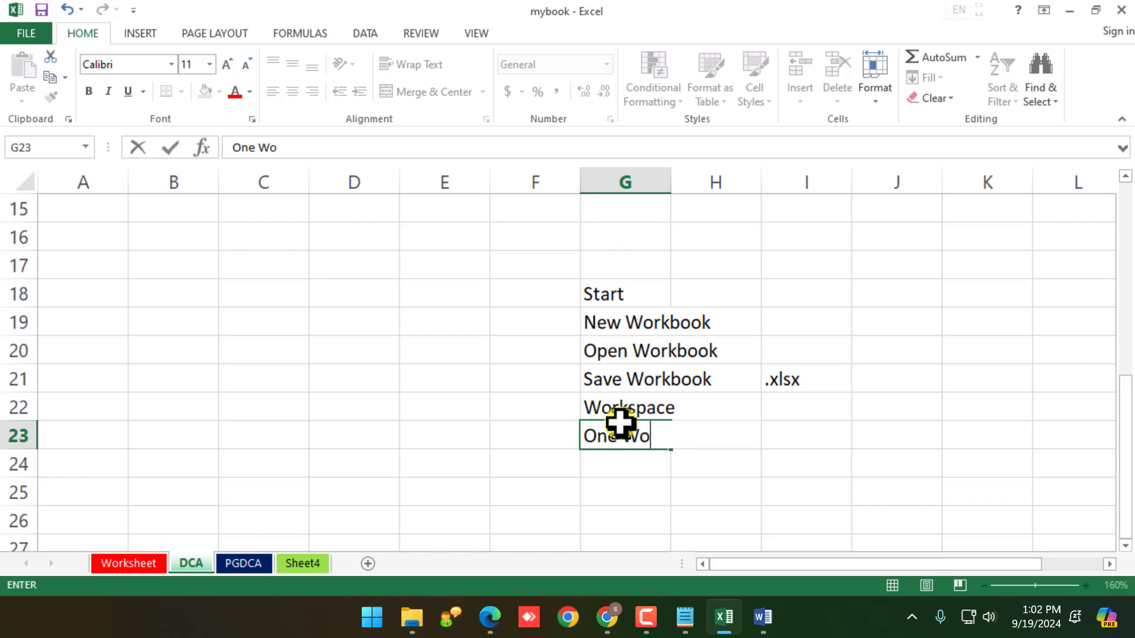
type("rksheet")
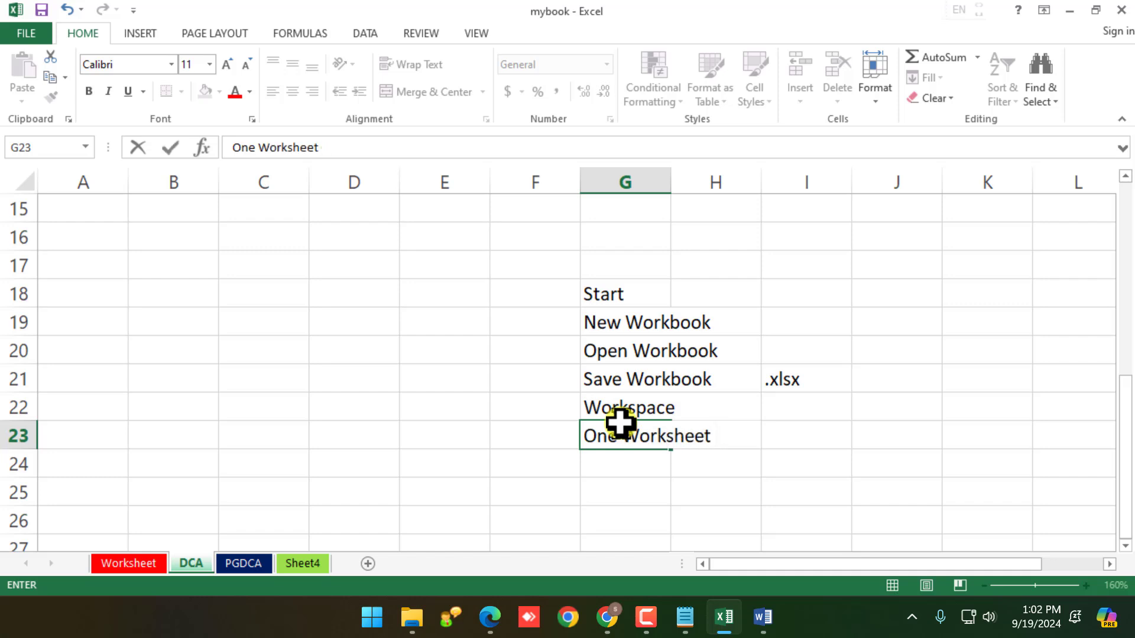
key("Return")
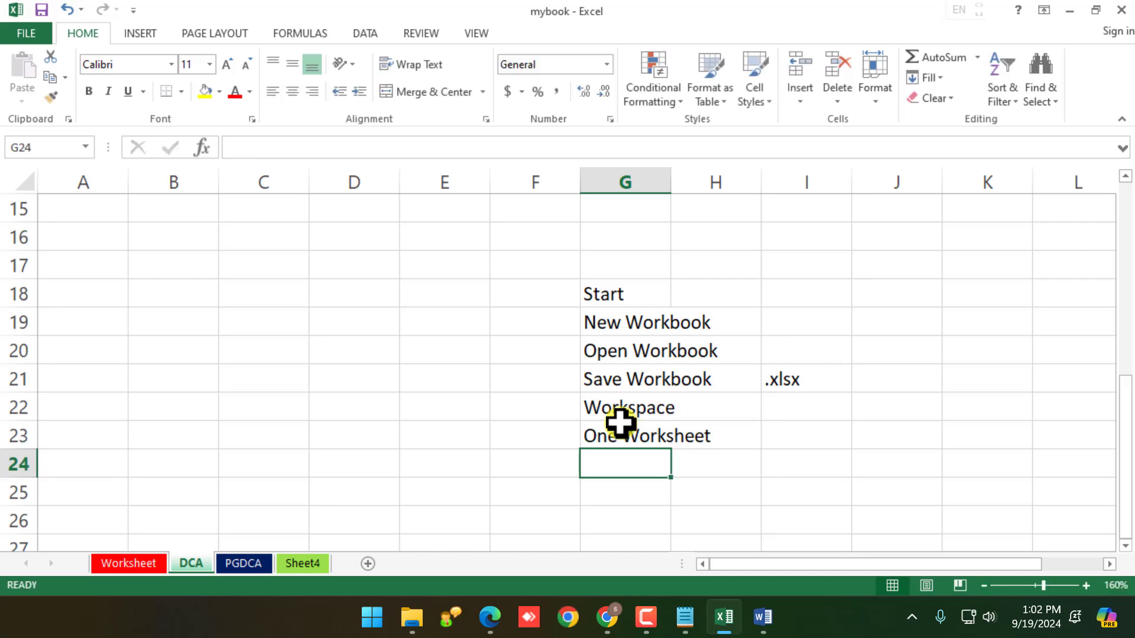
scroll(516, 421, "up", 5)
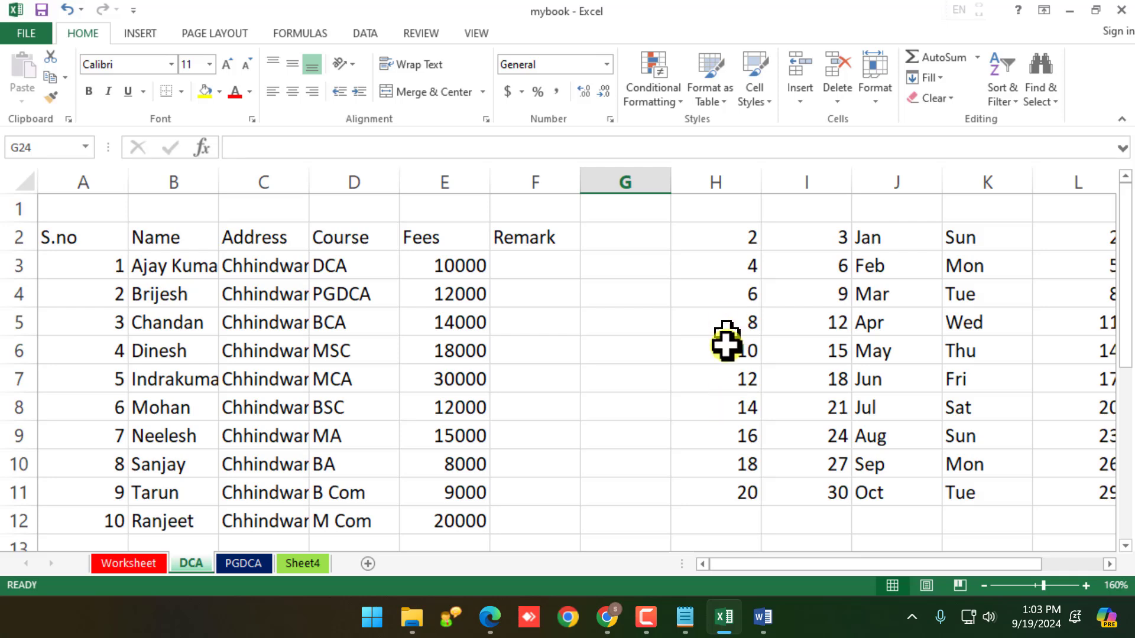
scroll(727, 398, "down", 4)
scroll(674, 496, "down", 2)
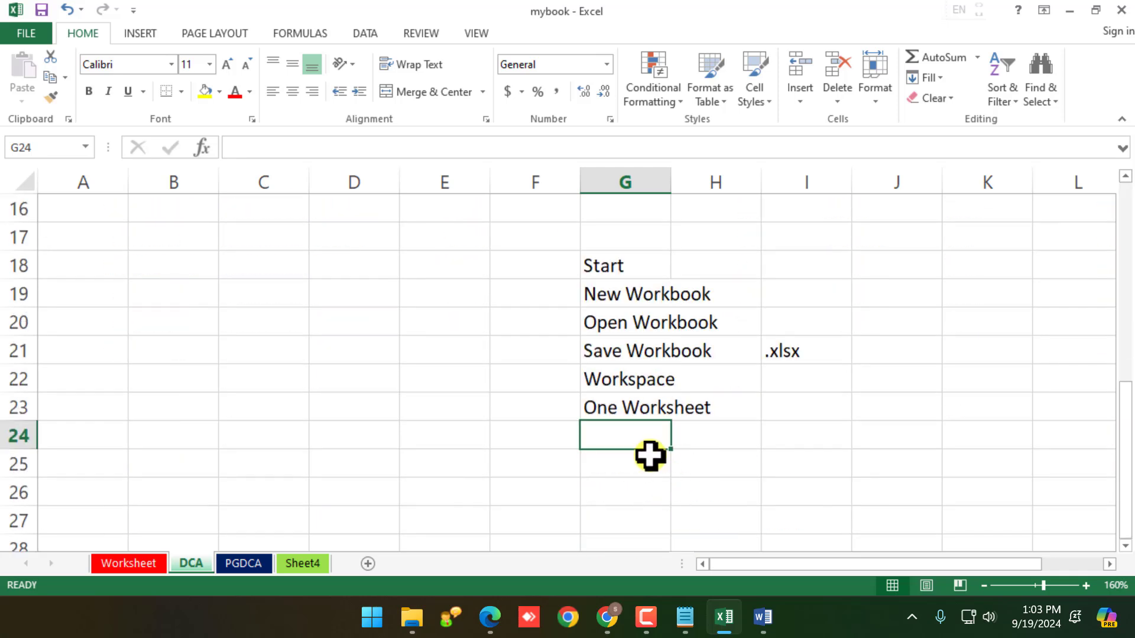
type("AutoF")
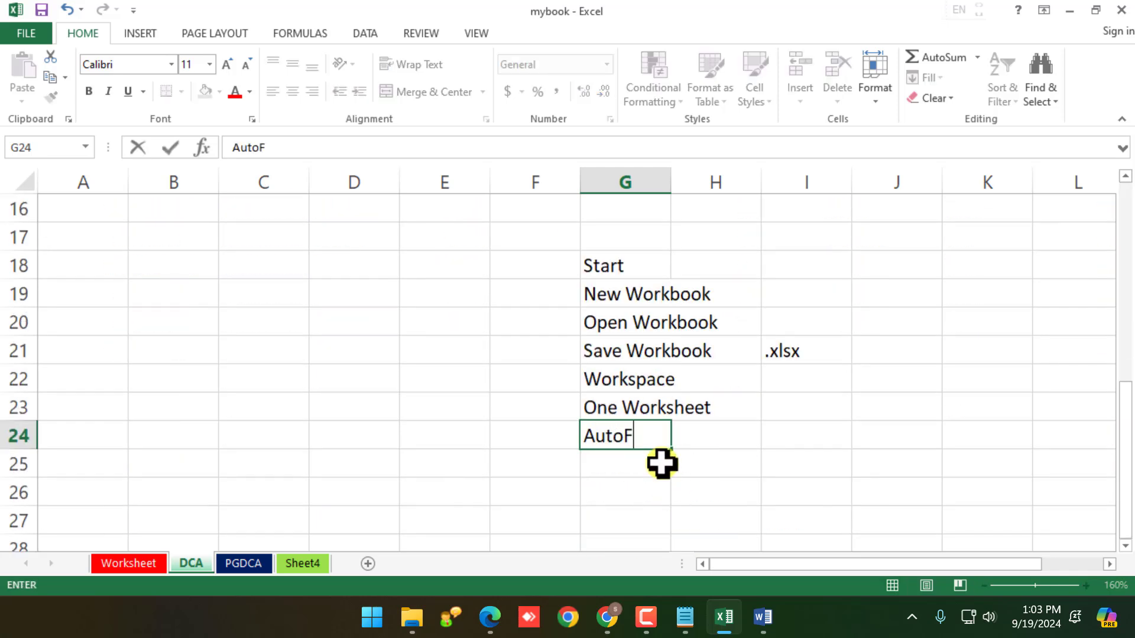
type("ill")
key("Return")
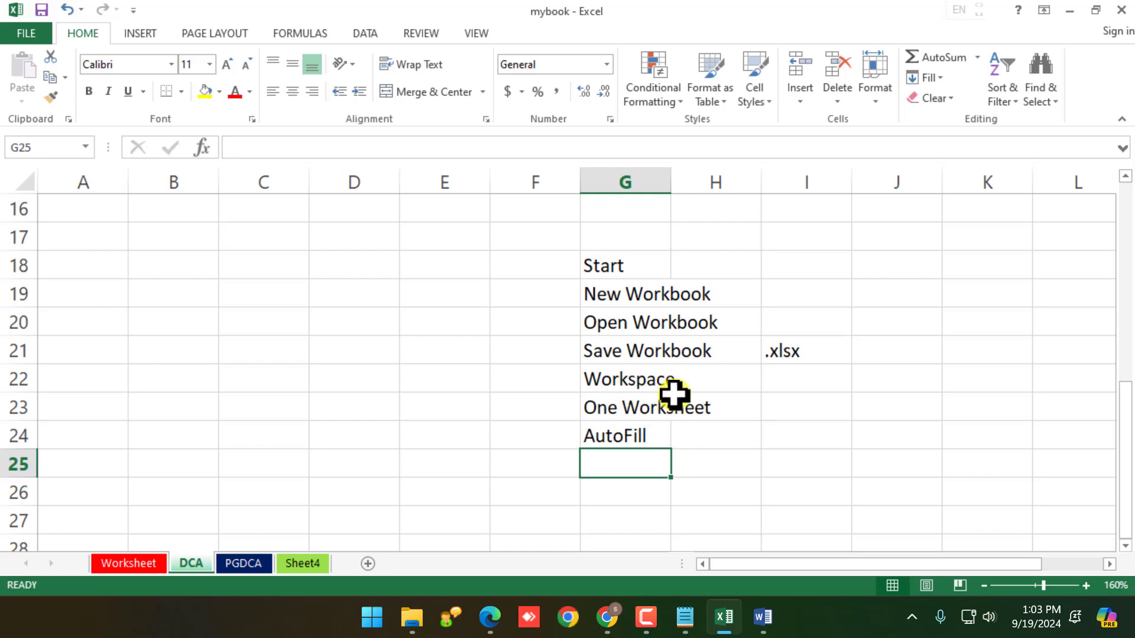
Put 1 in F18, fill it down to F24 and convert it to a 1–7 Fill Series
left_click_drag(601, 269, 609, 376)
left_click(548, 265)
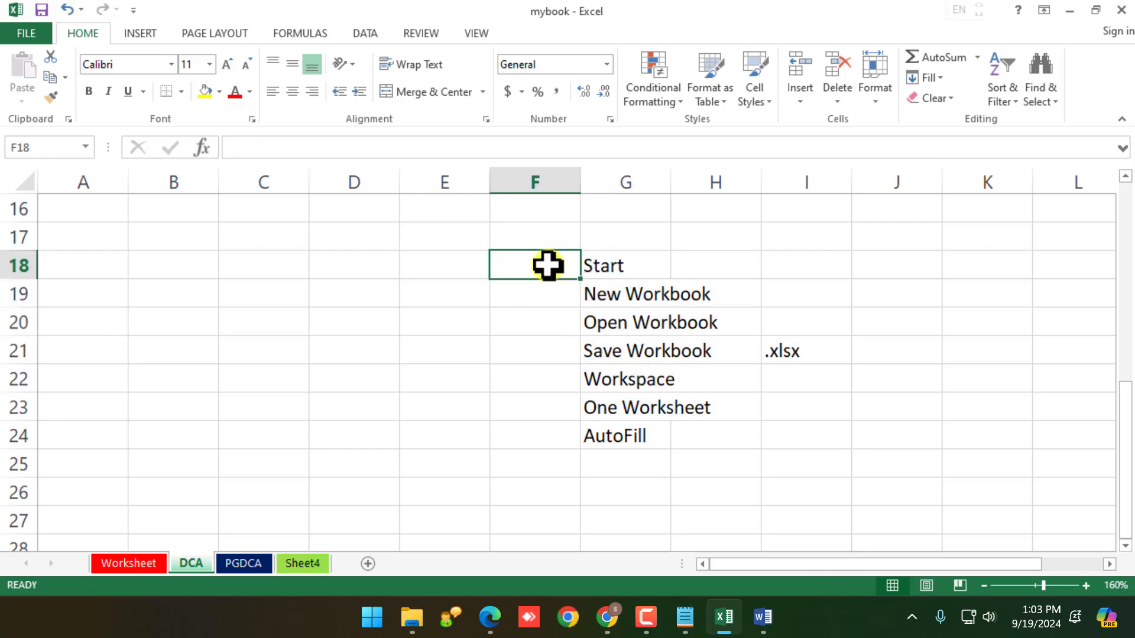
type("1")
key("Return")
type("2")
key("Return")
left_click(548, 266)
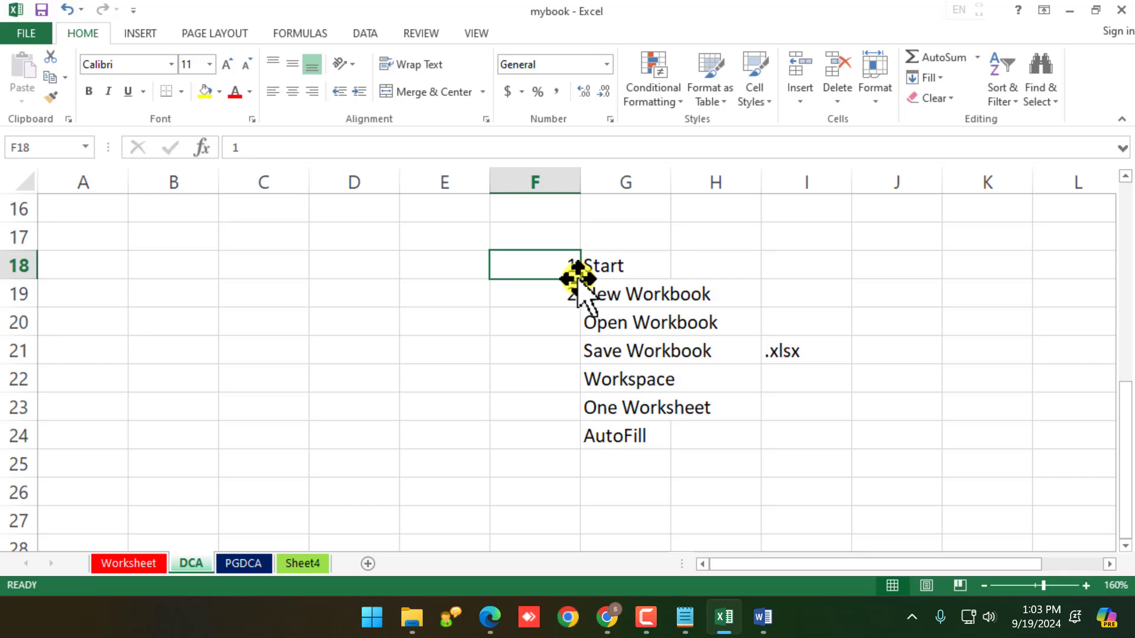
left_click_drag(578, 279, 582, 452)
left_click(593, 464)
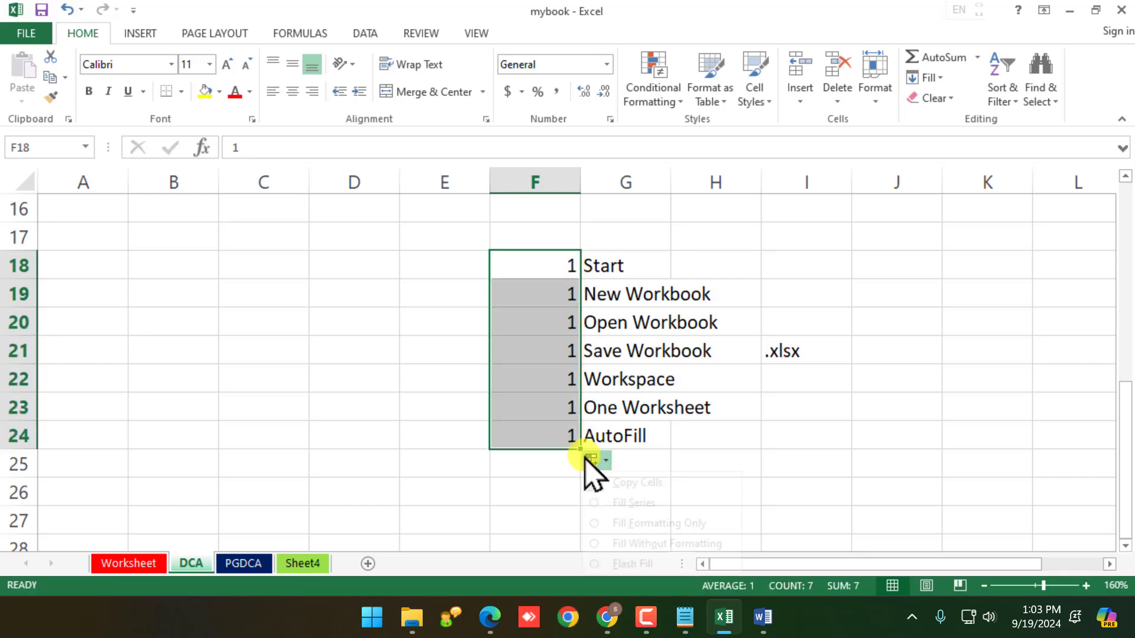
left_click(662, 505)
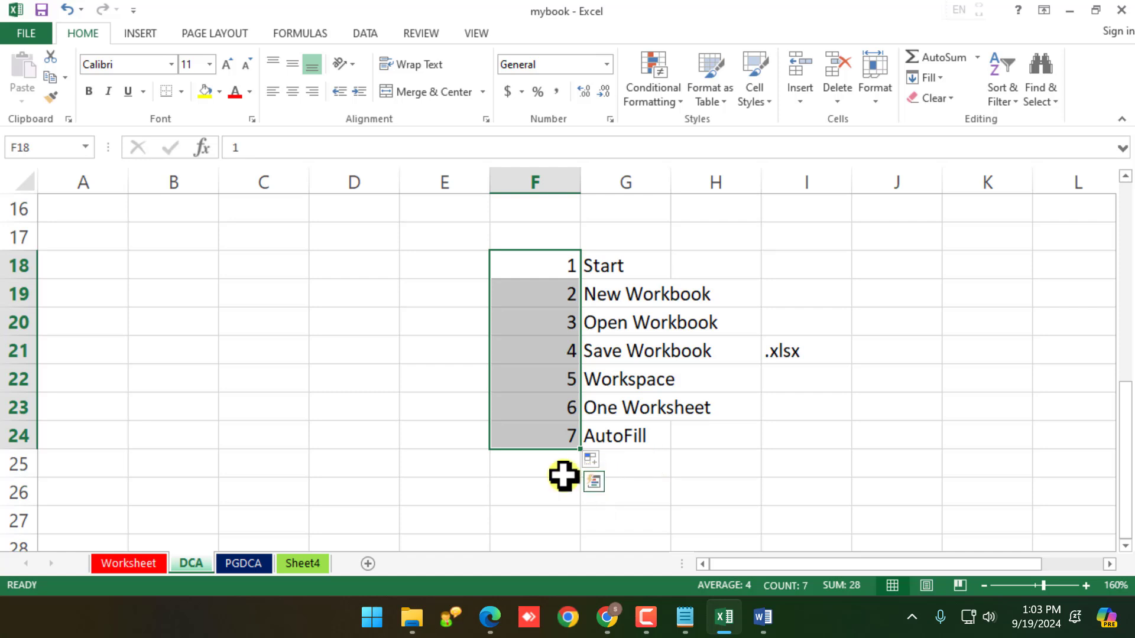
left_click(644, 471)
left_click(730, 470)
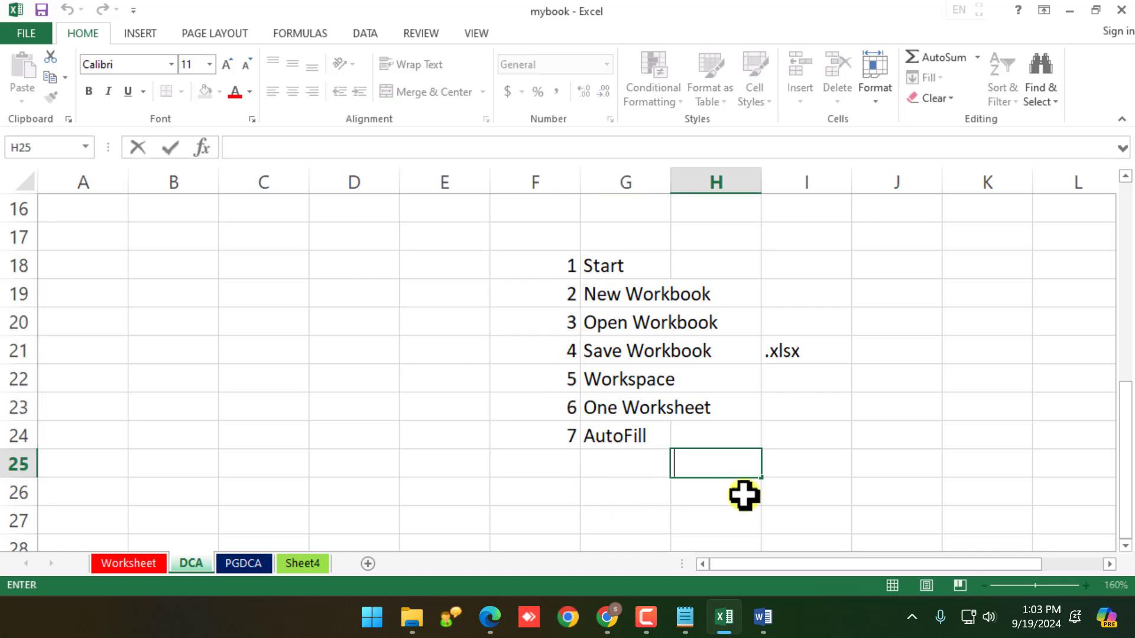
left_click(621, 468)
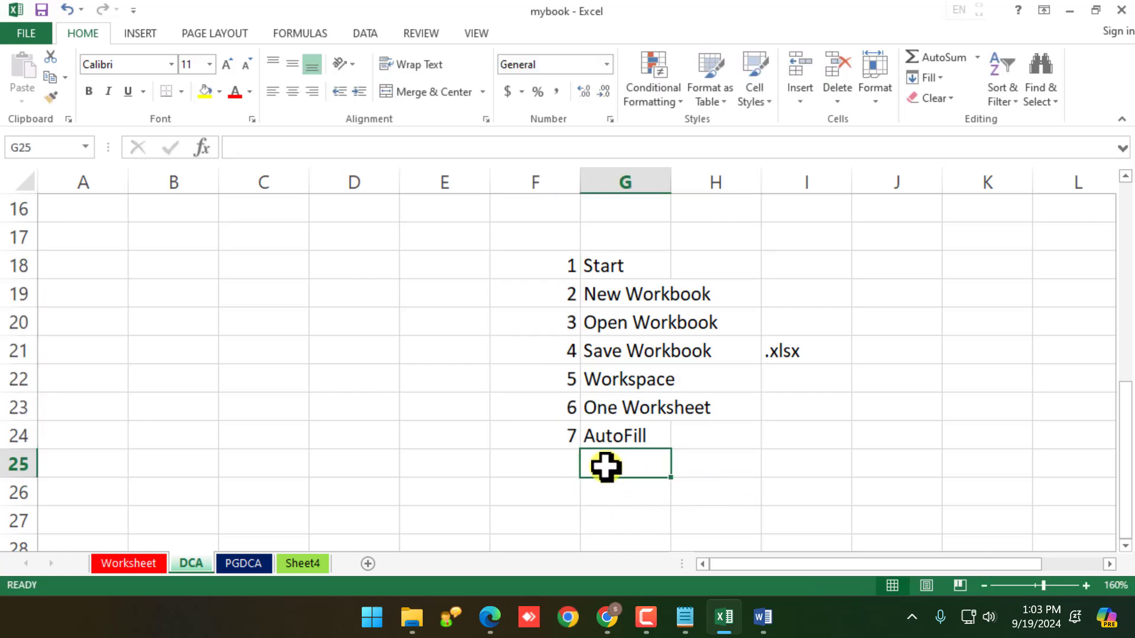
left_click(618, 434)
scroll(621, 335, "up", 3)
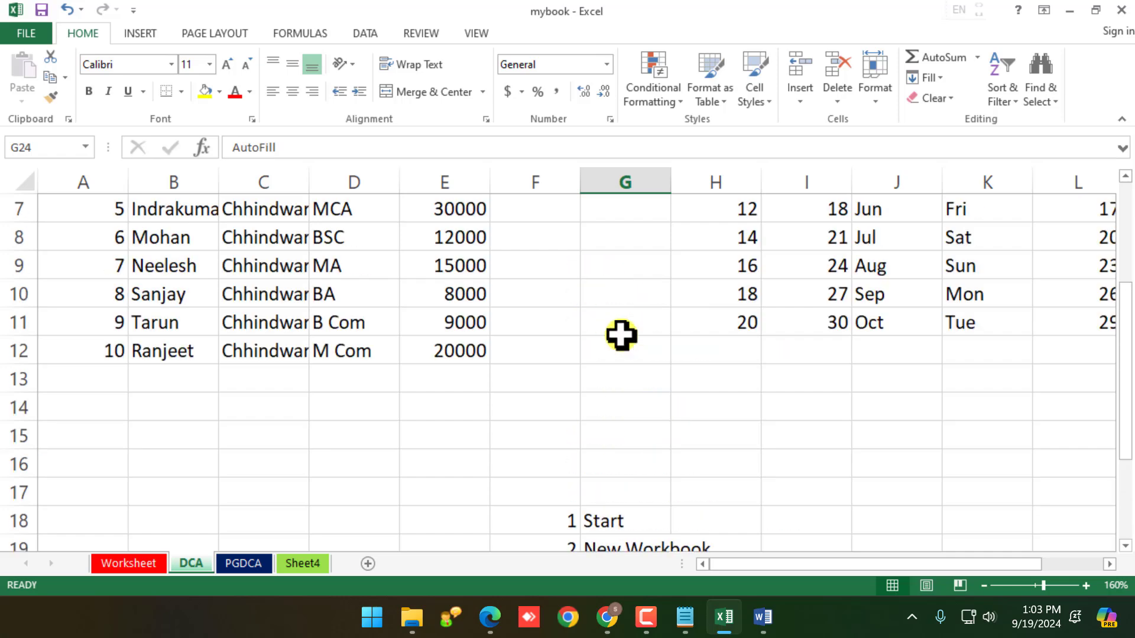
scroll(621, 335, "up", 2)
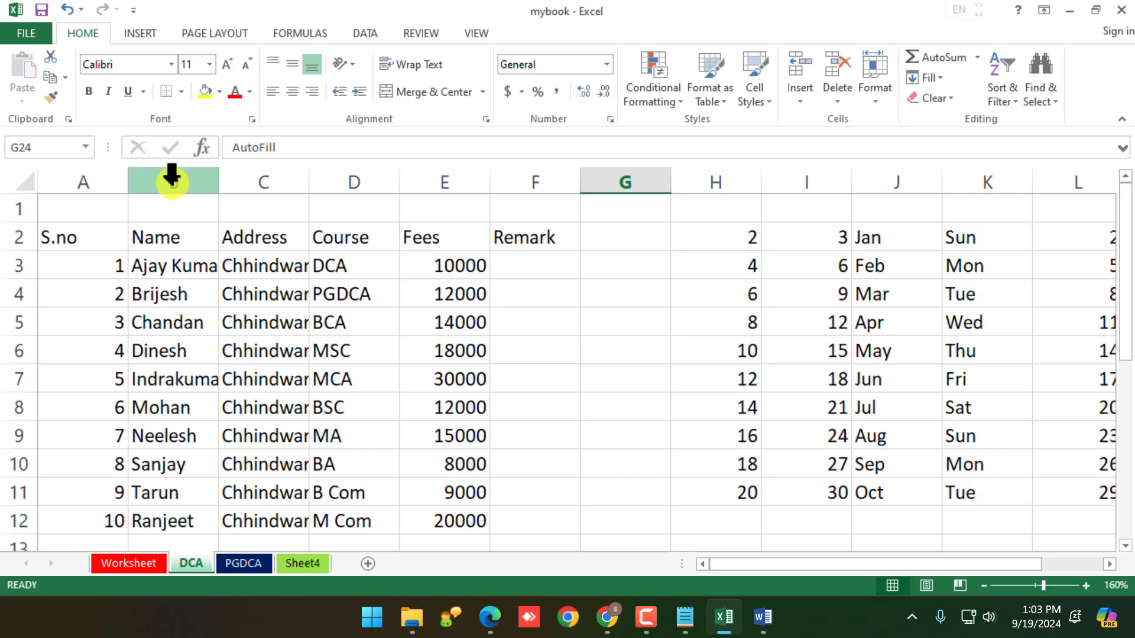
left_click(97, 176)
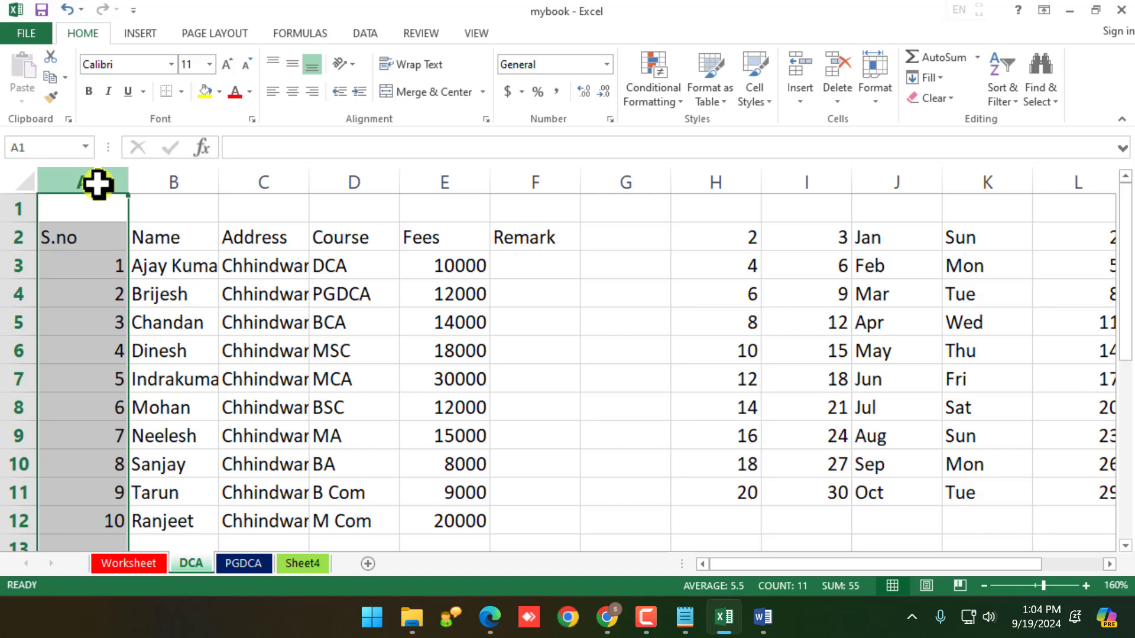
left_click(173, 177)
left_click(255, 177)
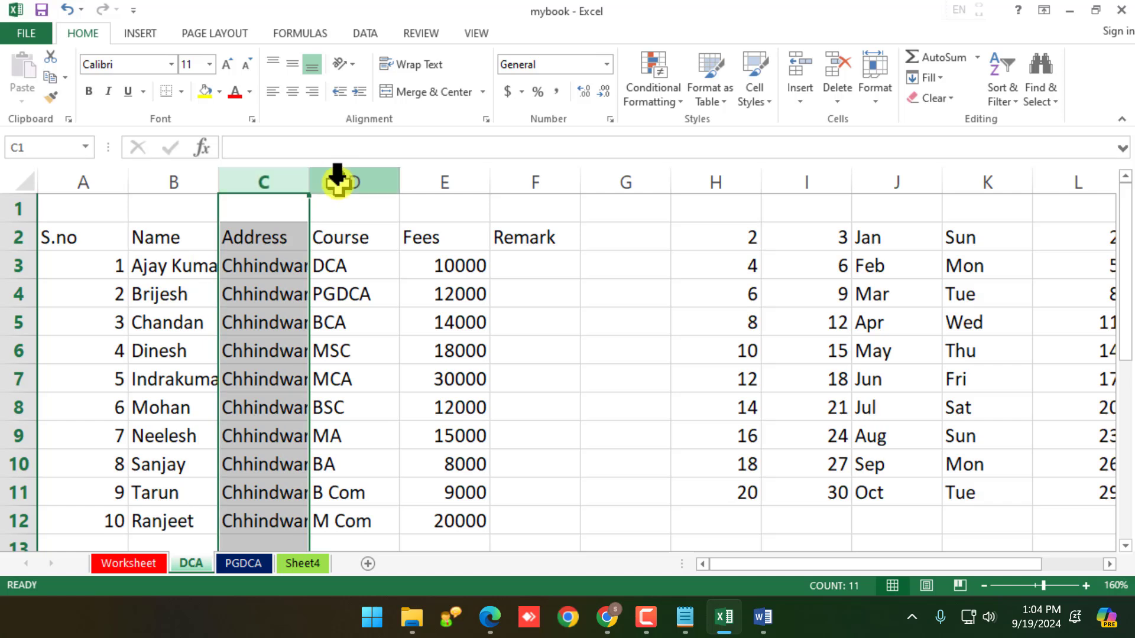
left_click(338, 177)
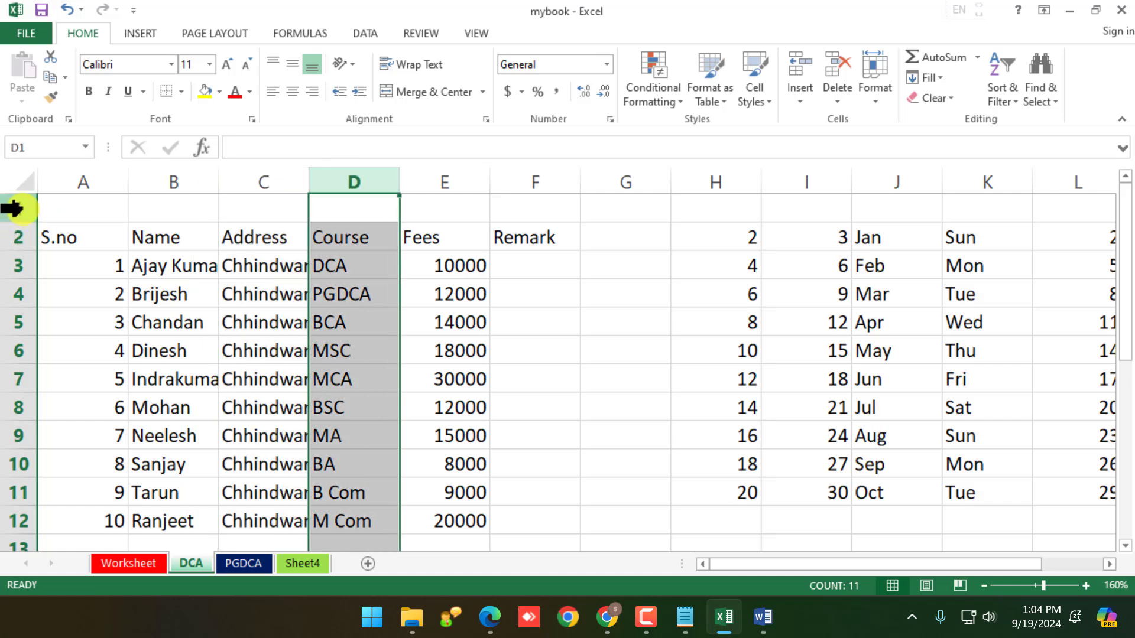
left_click(16, 209)
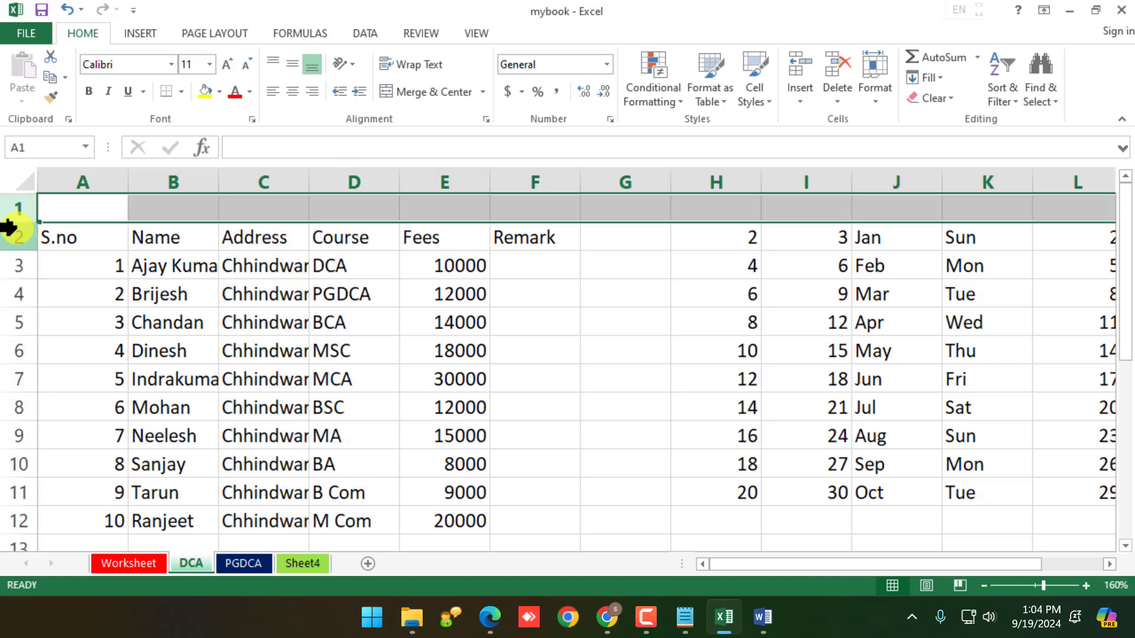
left_click(17, 233)
left_click(18, 258)
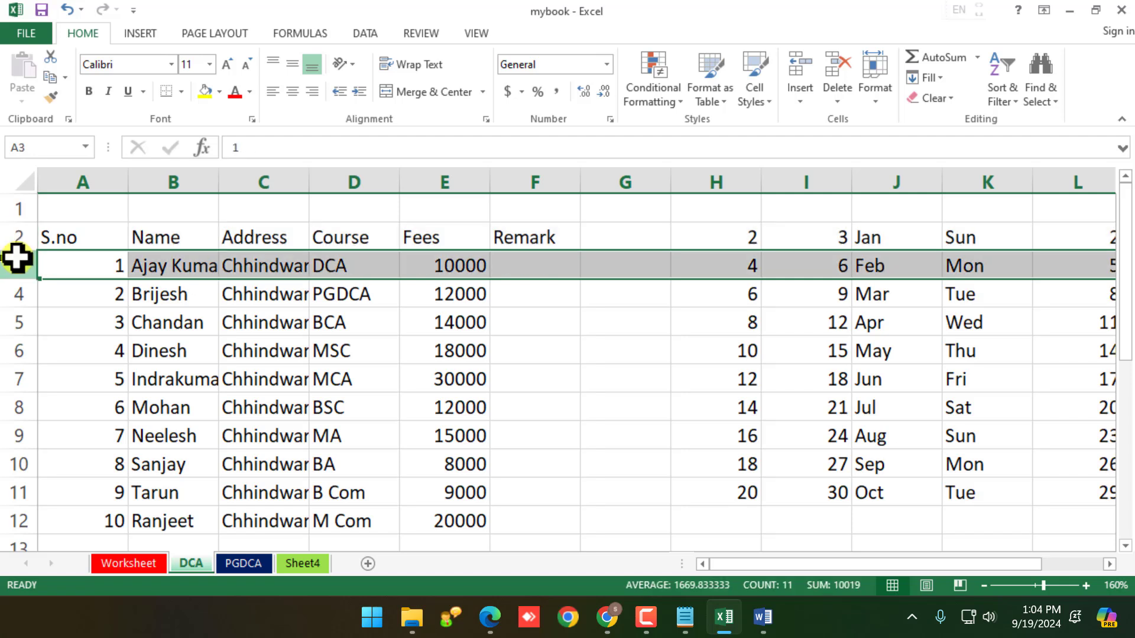
left_click(137, 344)
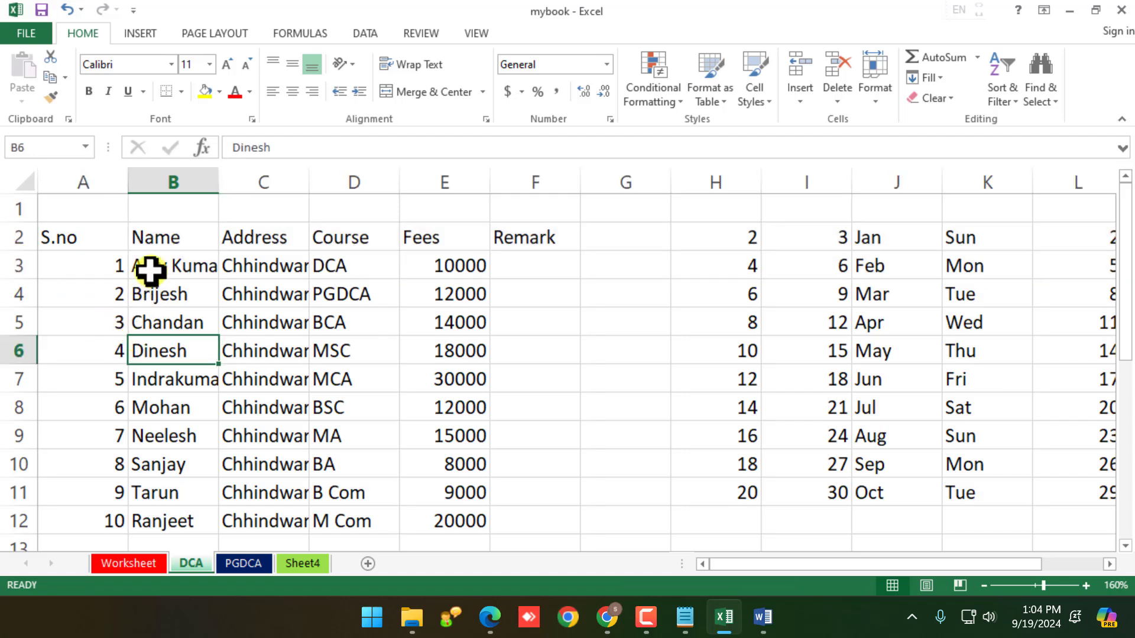
left_click(181, 177)
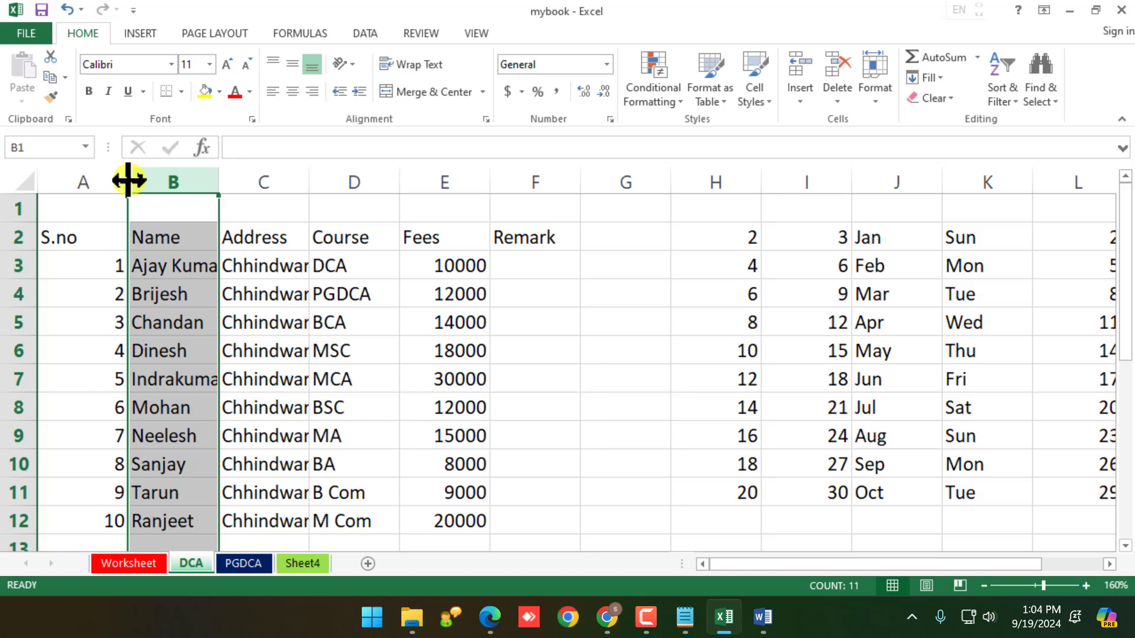
Narrow column A to fit S.no and widen the Name column to show full names
left_click_drag(128, 180, 82, 187)
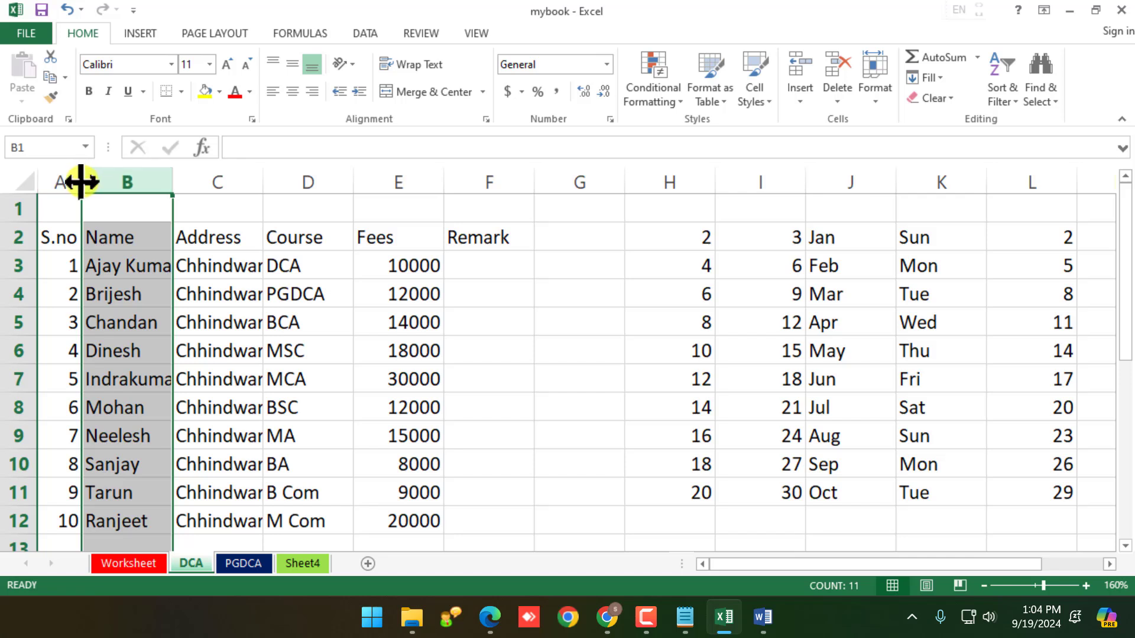
left_click_drag(81, 182, 768, 182)
left_click(486, 298)
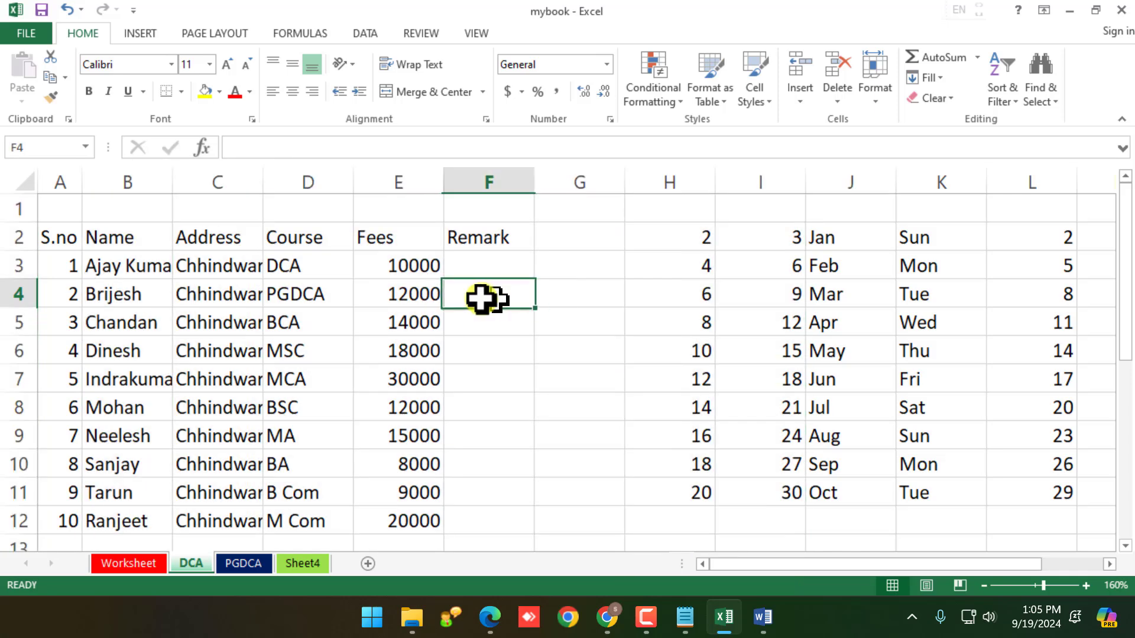
left_click_drag(17, 207, 15, 478)
left_click(244, 427)
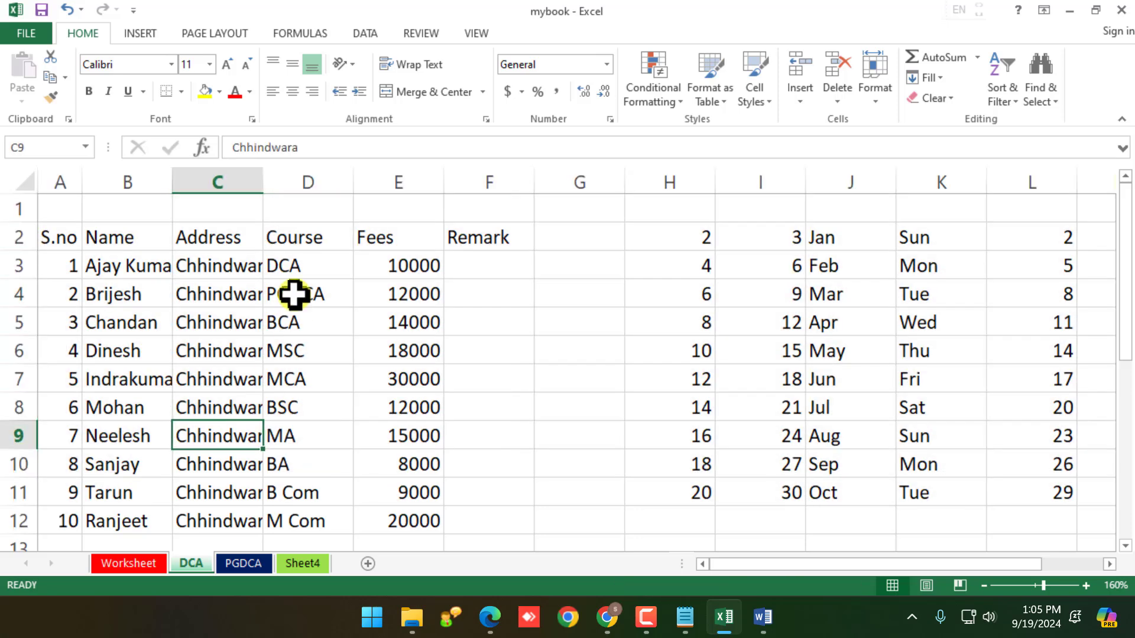
mouse_move(168, 181)
left_mouse_down()
mouse_move(157, 176)
mouse_move(155, 195)
left_mouse_up()
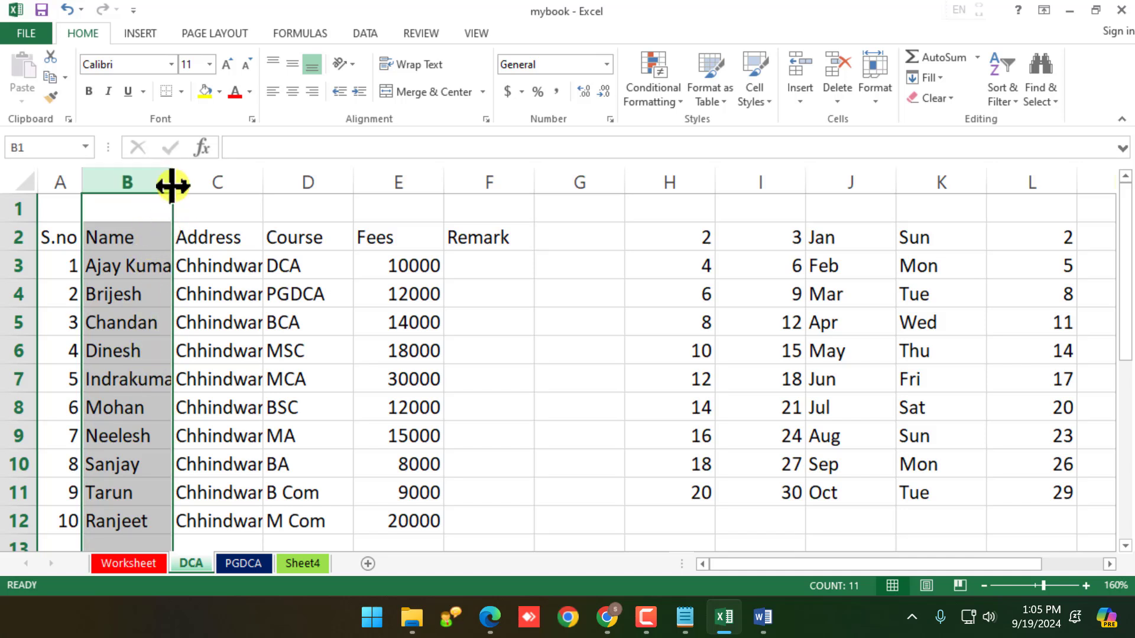
left_click_drag(173, 184, 210, 183)
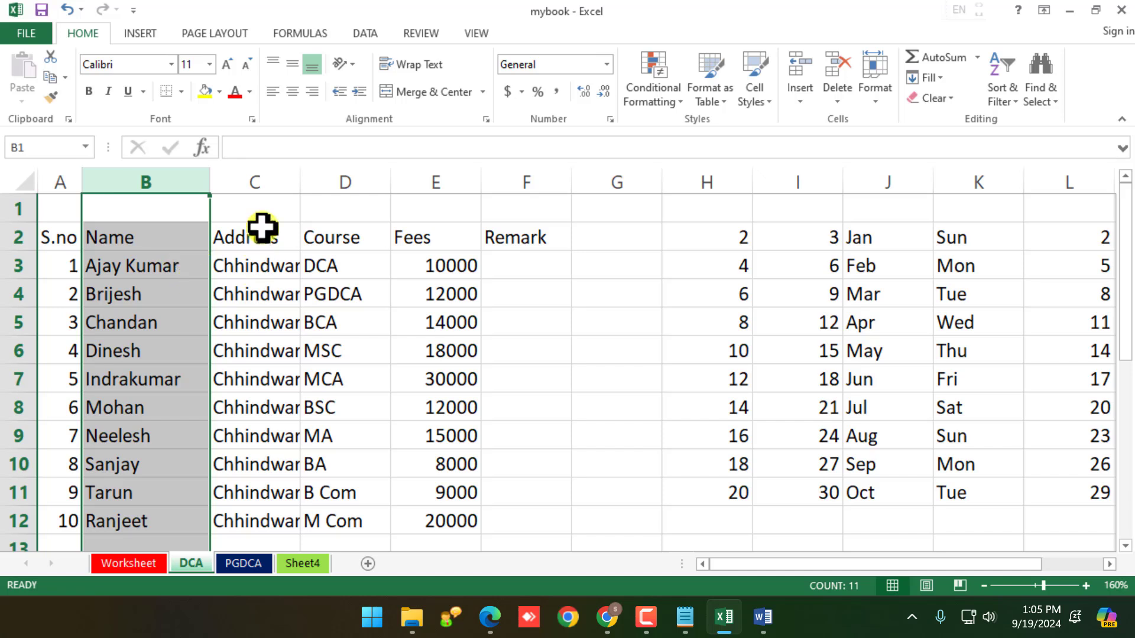
Widen Address to show Chhindwara, narrow Course to fit, and widen Remark
left_click(286, 179)
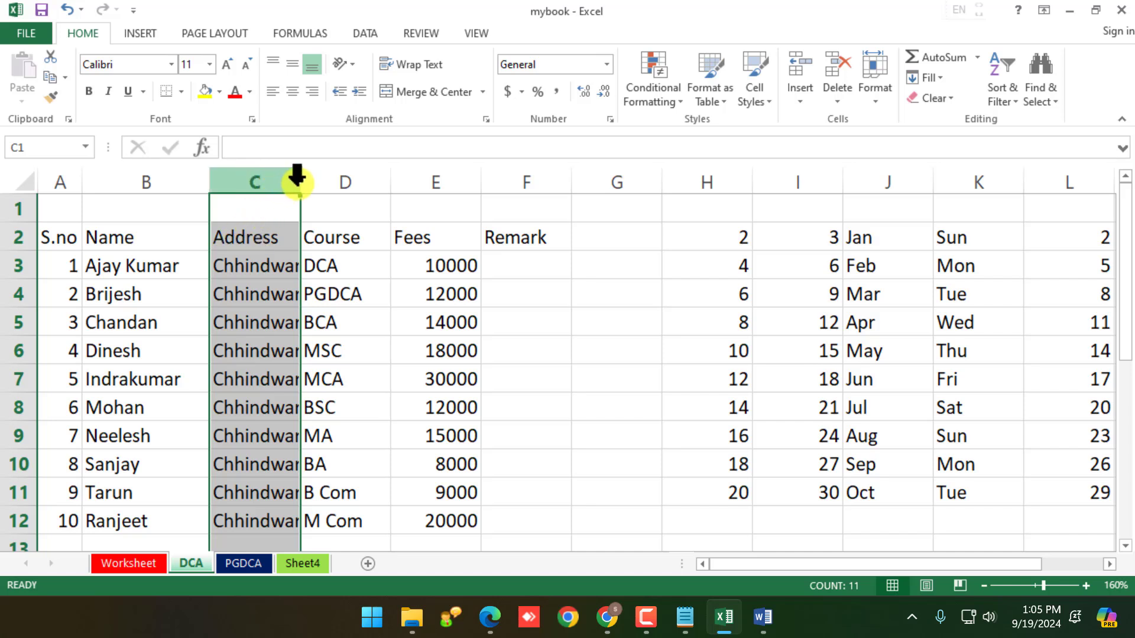
left_click_drag(300, 181, 370, 180)
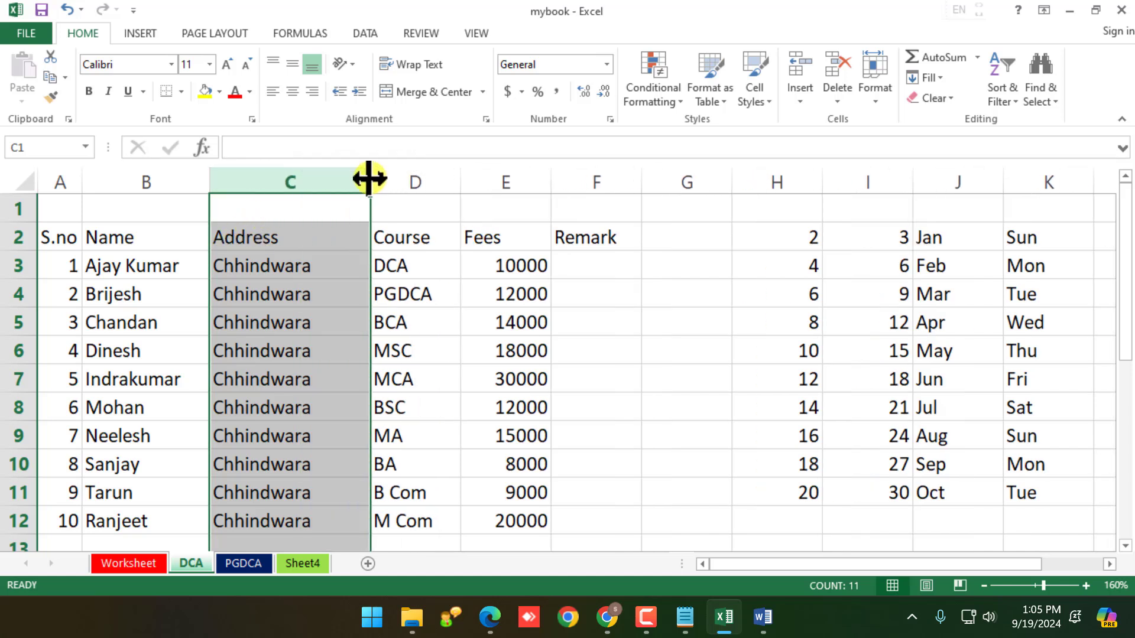
left_click_drag(460, 176, 442, 178)
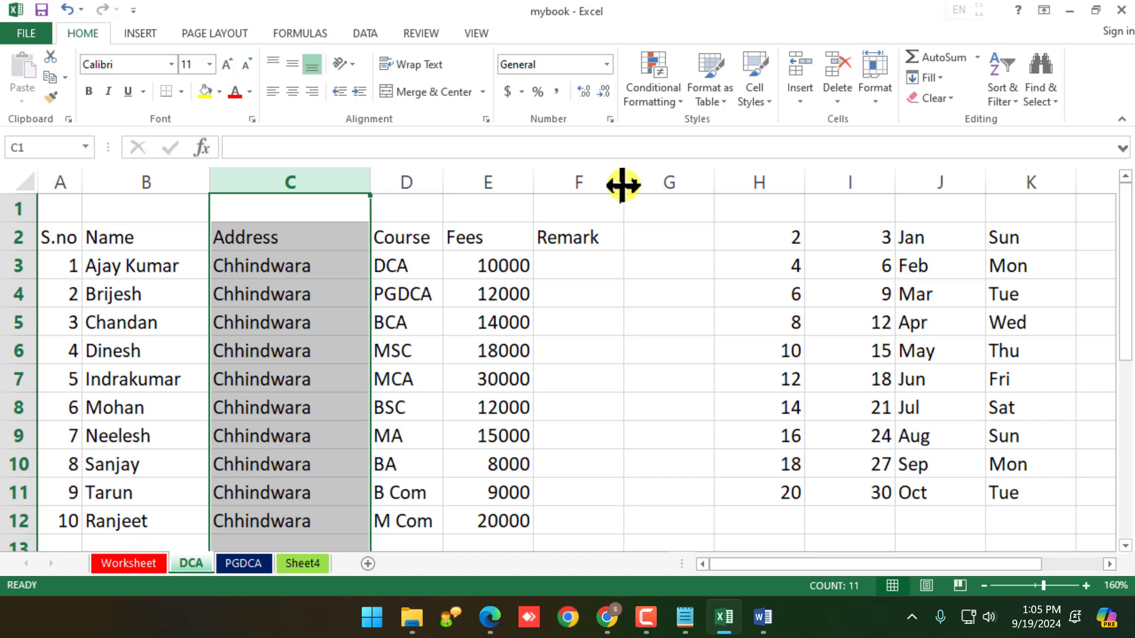
left_click_drag(622, 185, 691, 185)
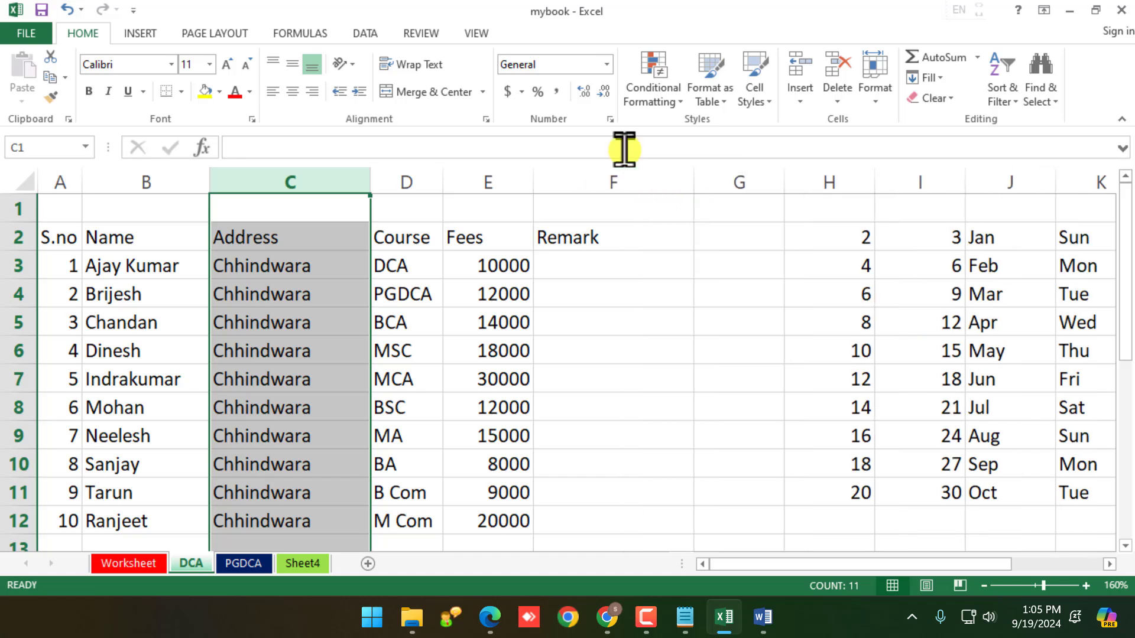
left_click(613, 260)
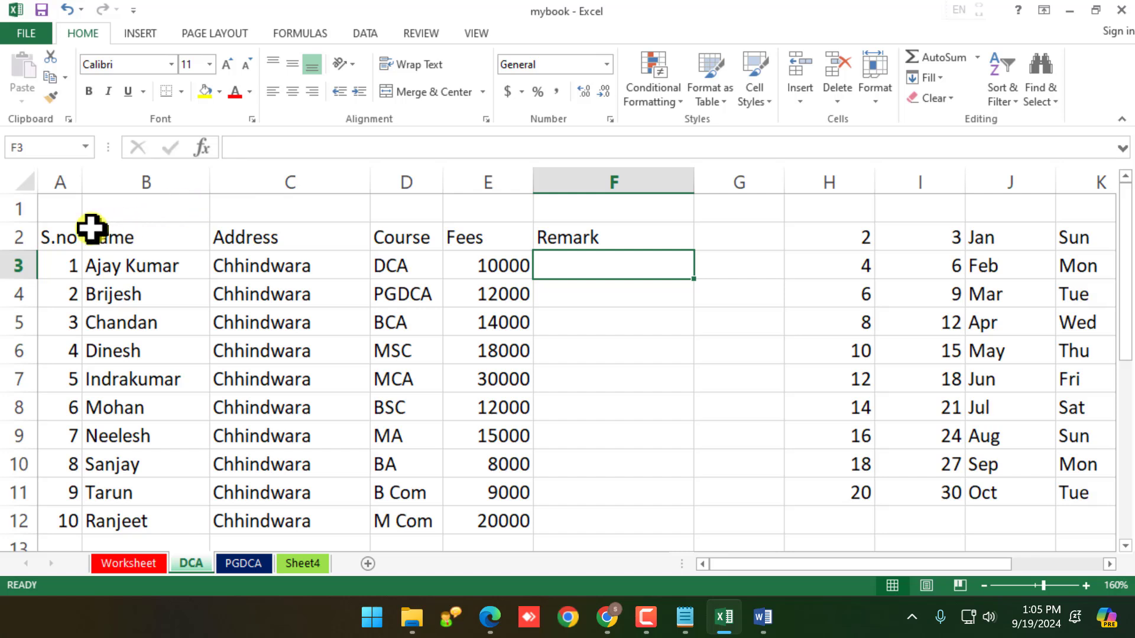
Merge and centre A1:F1 and enter the title Student Detials
left_click(67, 207)
left_click_drag(66, 207, 580, 200)
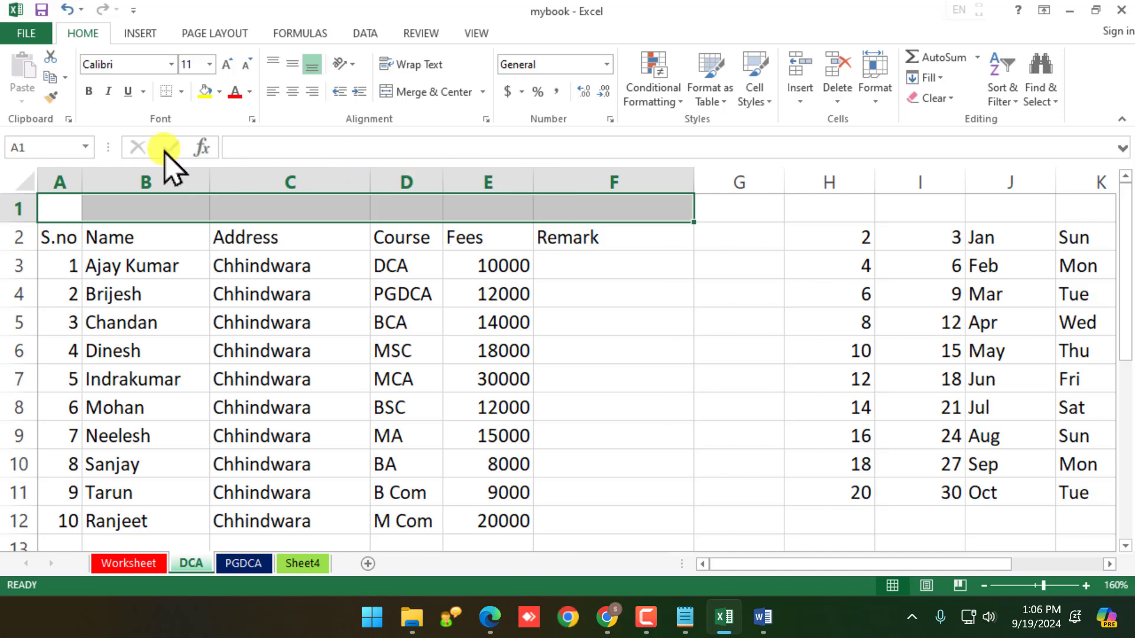
left_click(170, 322)
left_click(67, 206)
left_click_drag(67, 206, 608, 208)
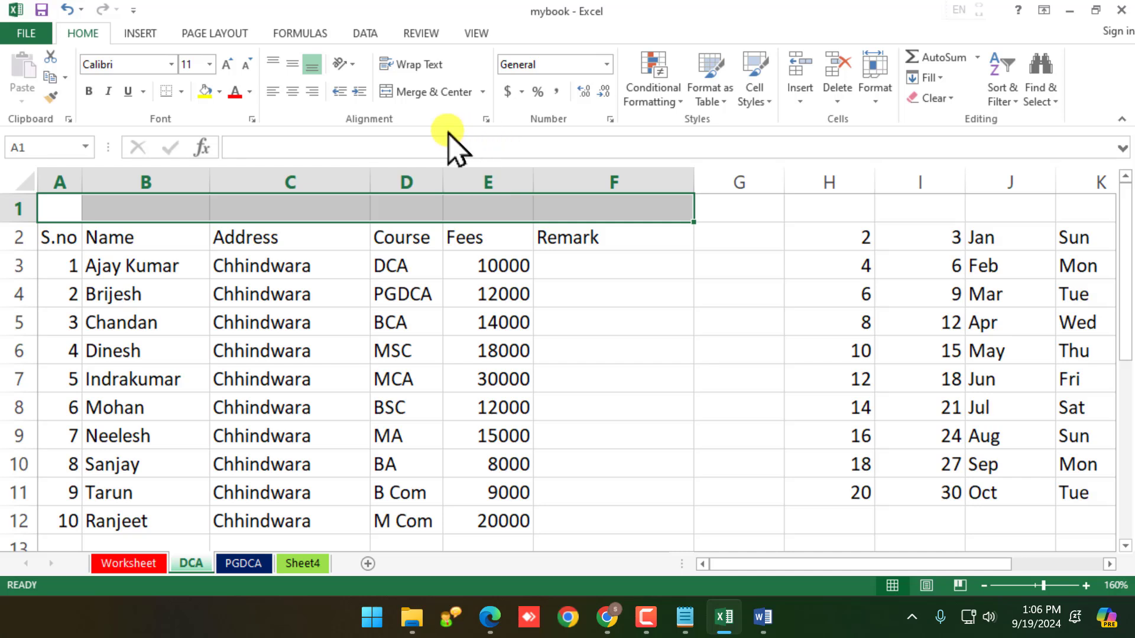
left_click(431, 92)
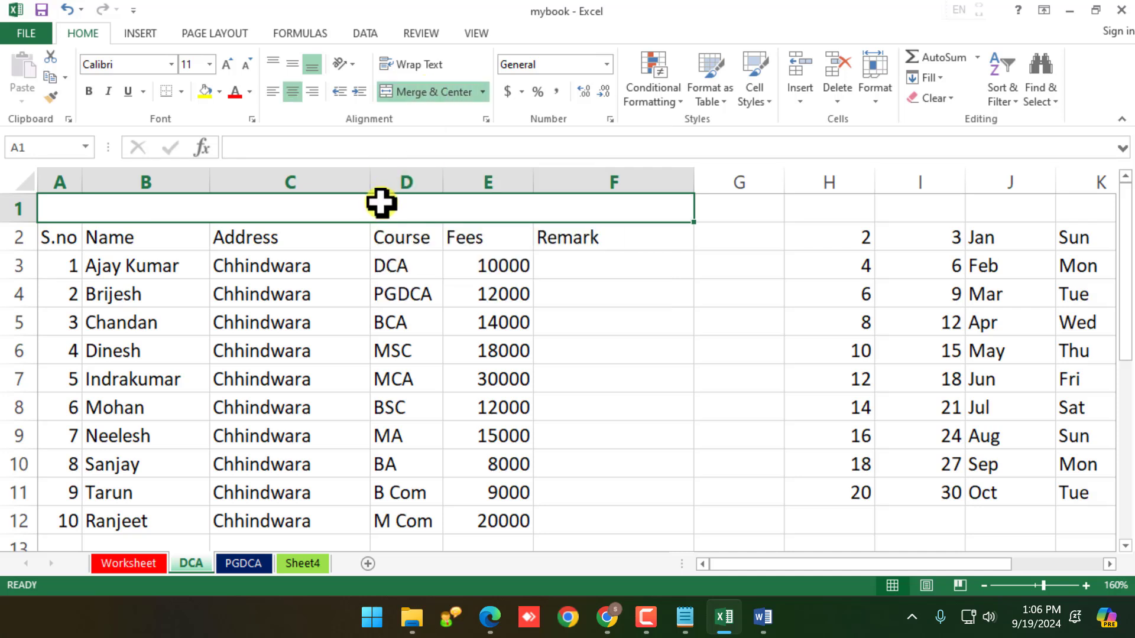
type("Student Detials")
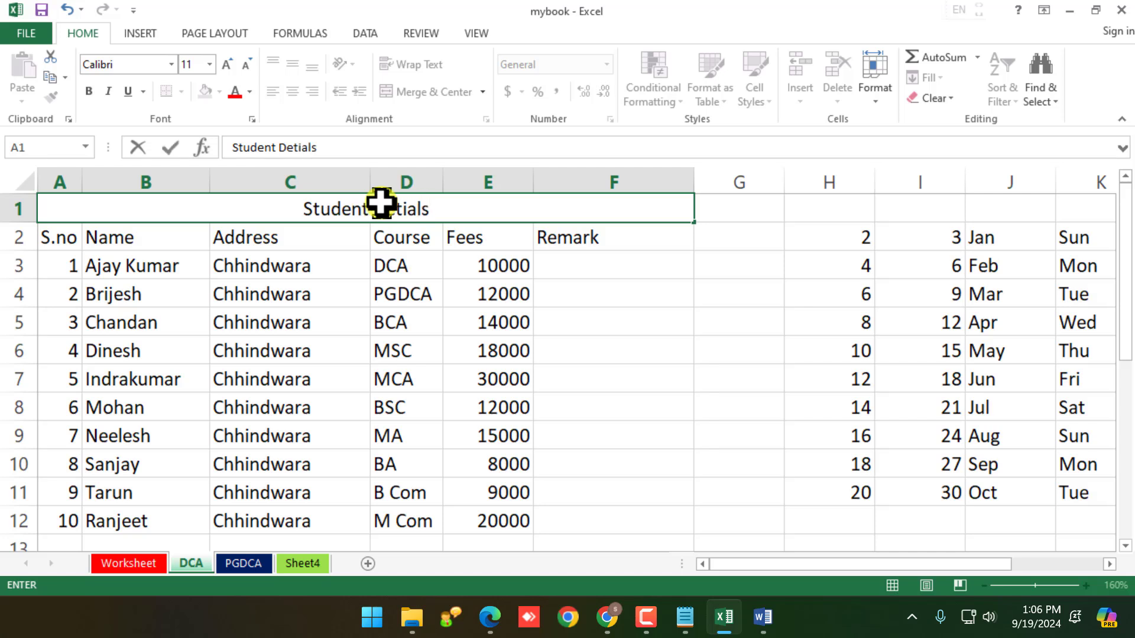
key("Return")
Make the title 20-point, bold and red
left_click(382, 203)
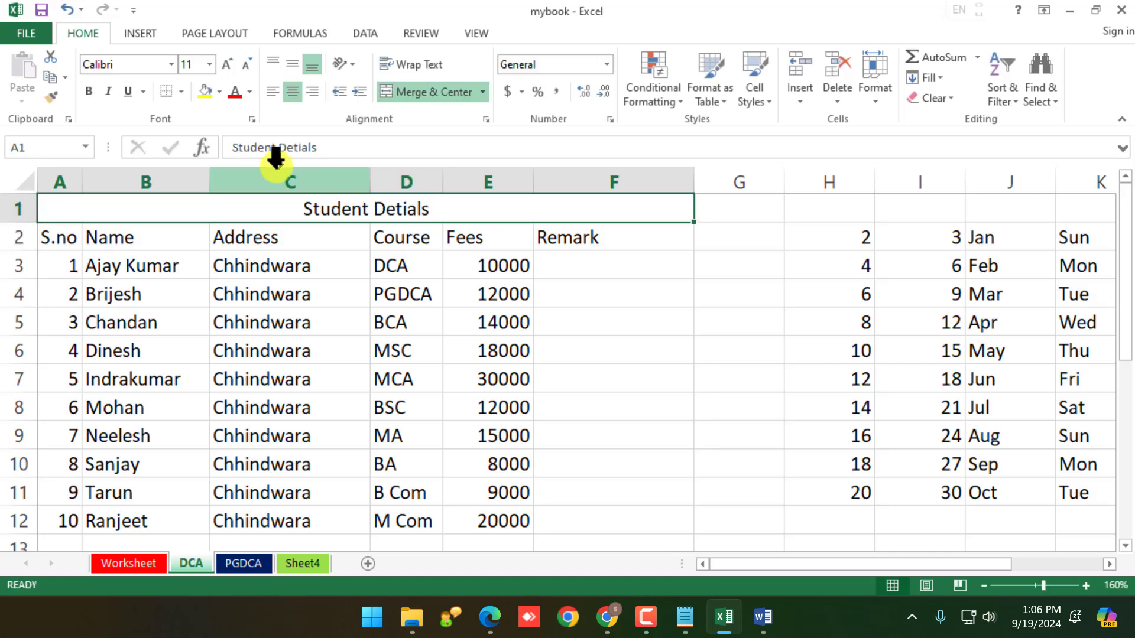
left_click(228, 69)
left_click(228, 69)
left_click(229, 70)
left_click(229, 70)
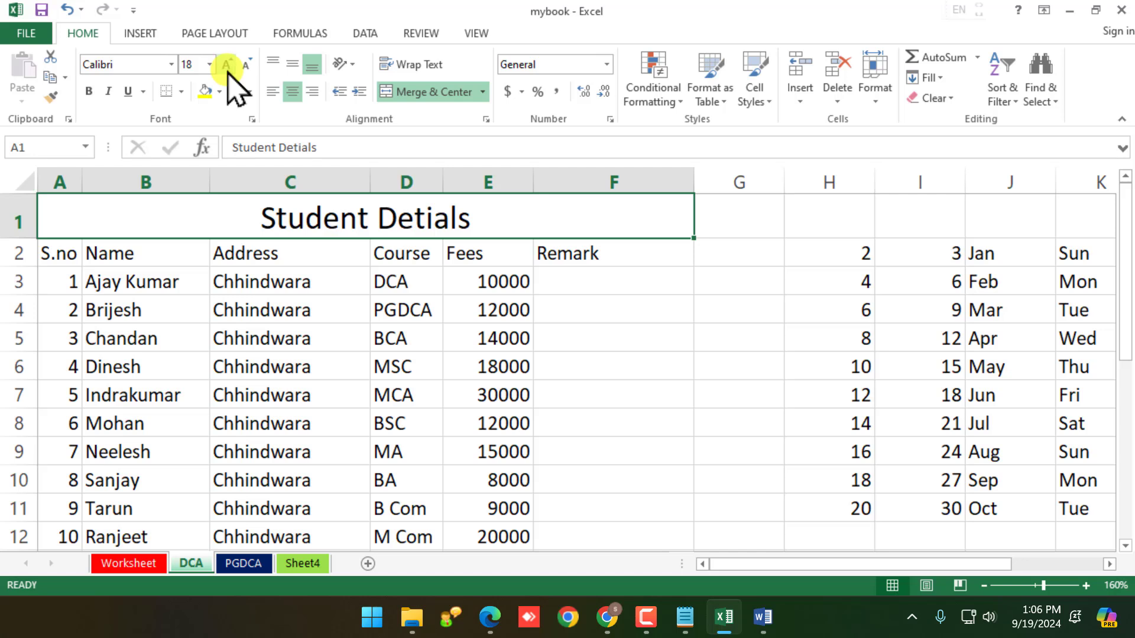
left_click(229, 69)
left_click(90, 92)
left_click(236, 93)
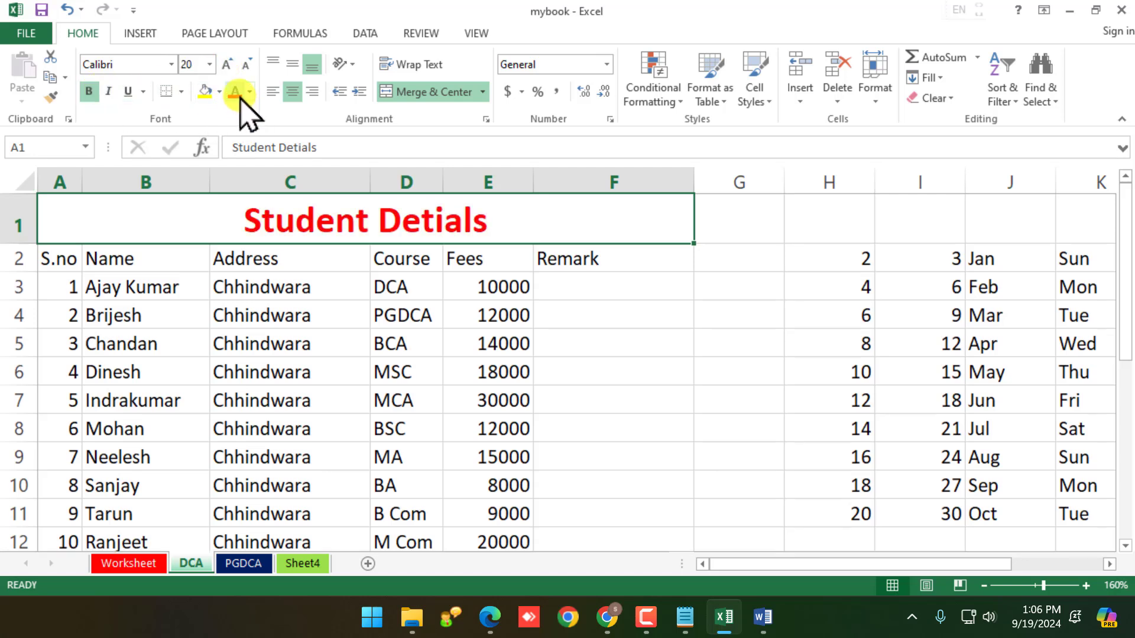
left_click(357, 312)
left_click(64, 256)
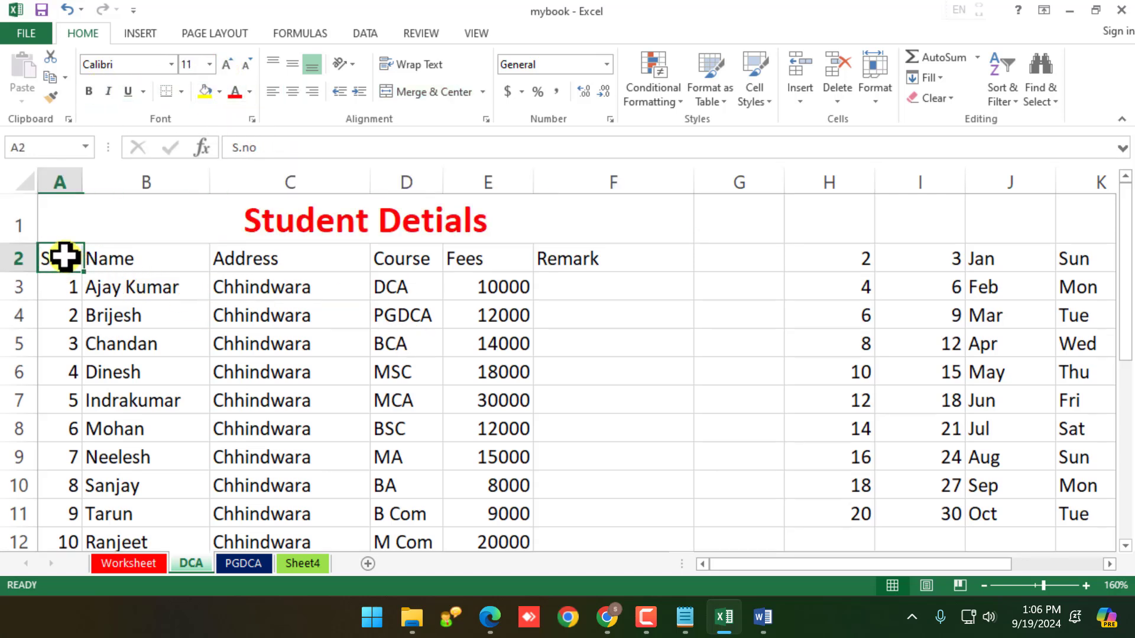
left_click(494, 362)
Show the DCA sheet's print preview from the FILE menu, zoomed to 100%
left_click(25, 34)
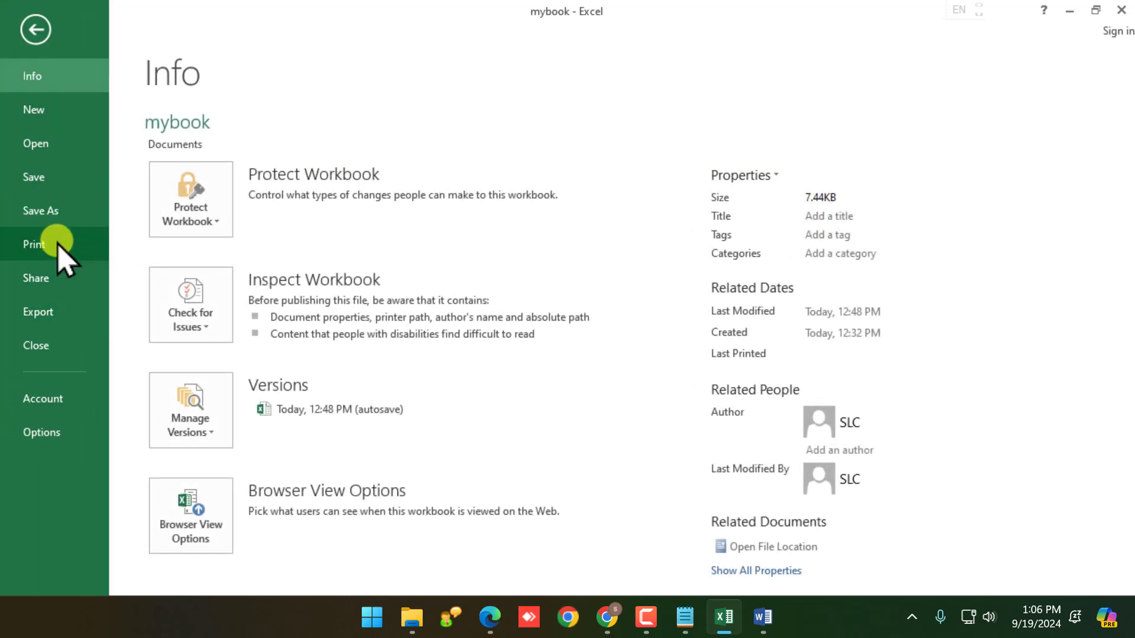
left_click(35, 244)
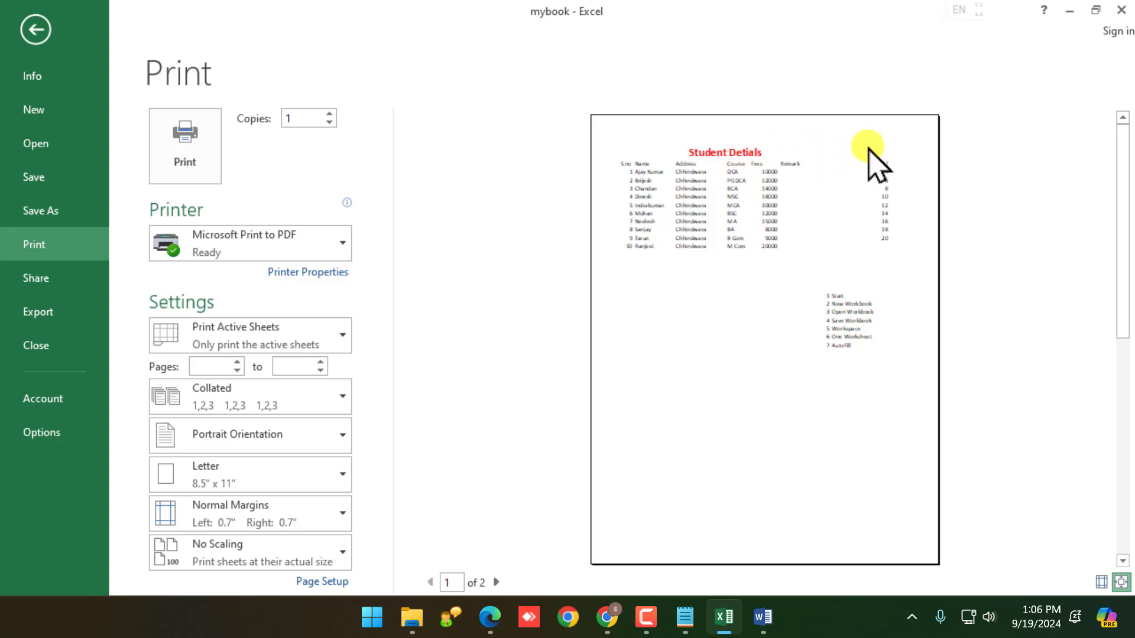
left_click(816, 190)
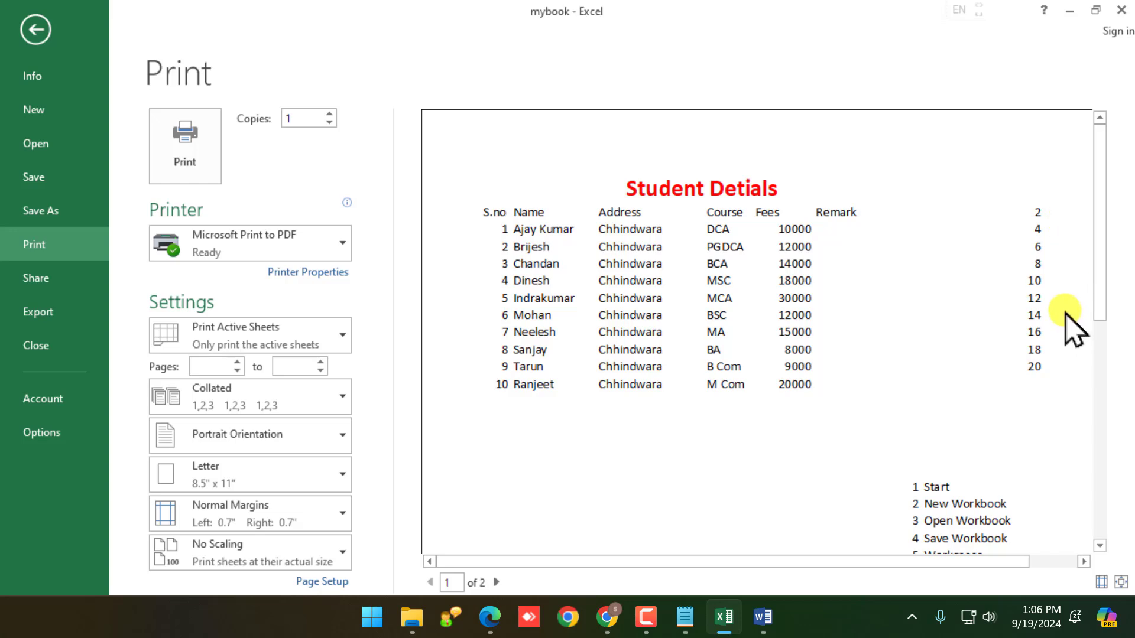
Leave the Print page and return to the DCA worksheet, scrolling over the table
left_click(38, 32)
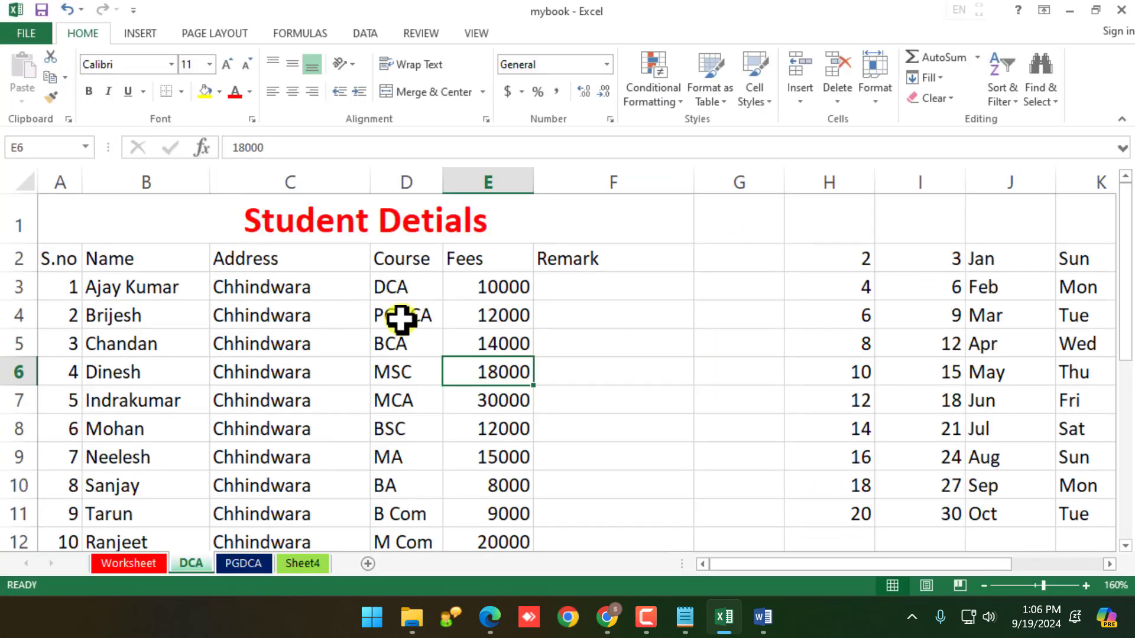
scroll(401, 319, "down", 1)
scroll(401, 319, "down", 3)
scroll(401, 322, "down", 1)
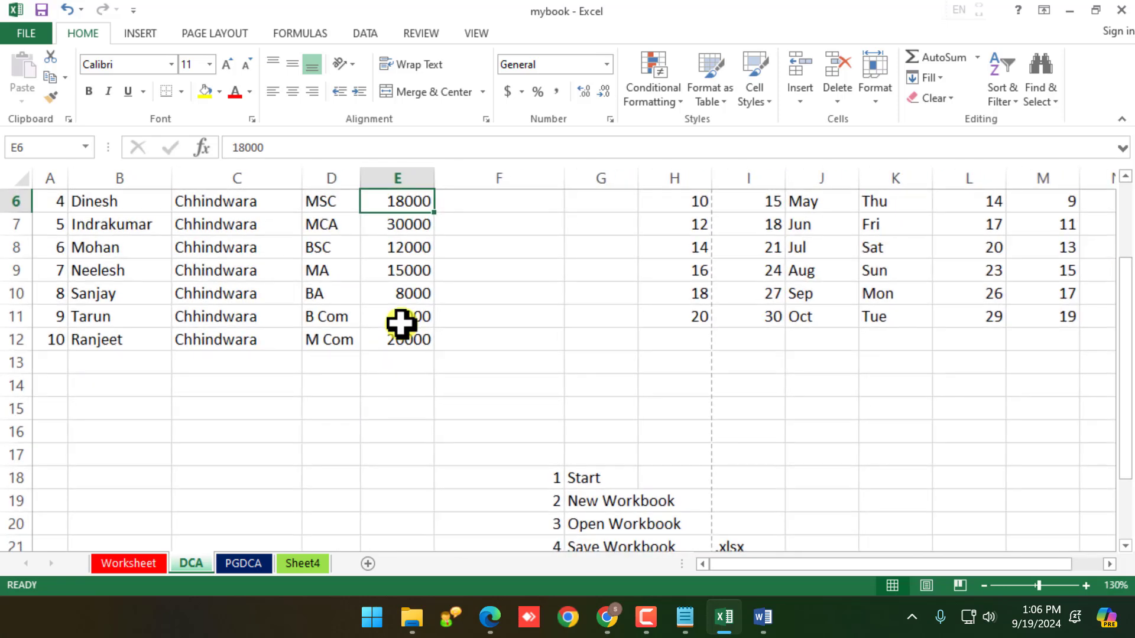
scroll(638, 360, "up", 2)
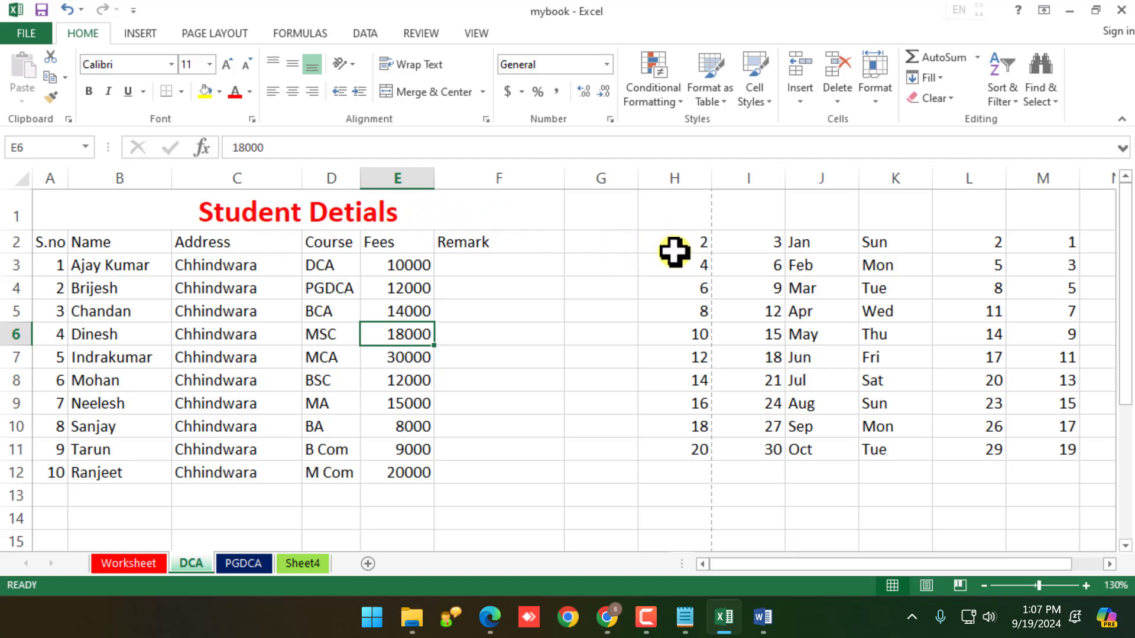
Enlarge the text of table columns A through F to 16 pt
left_click(541, 322)
left_click(482, 310)
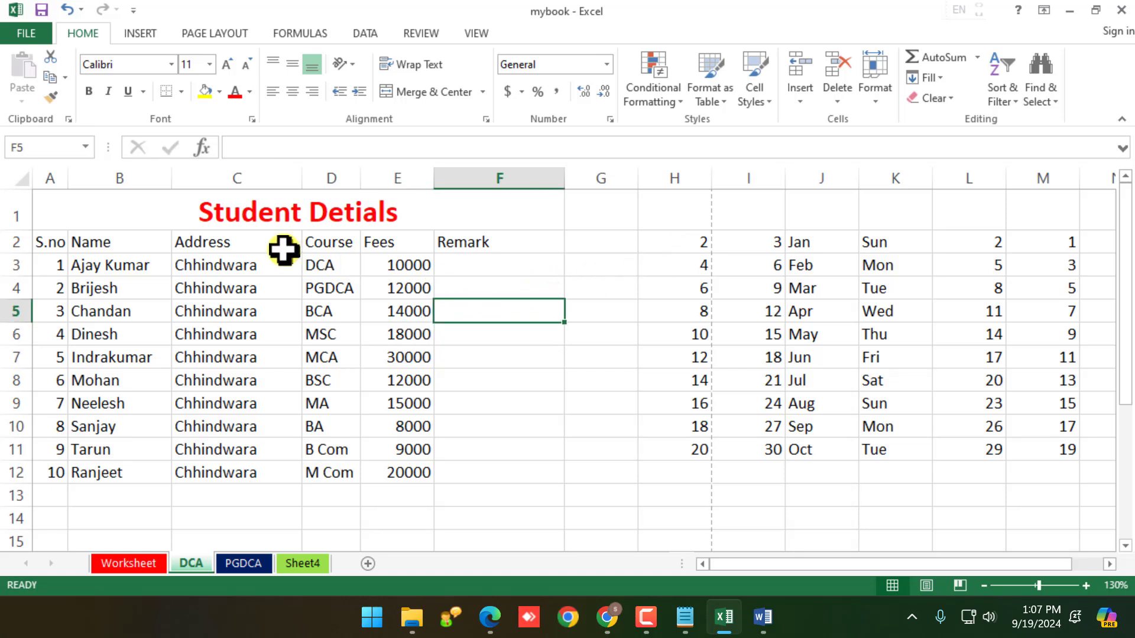
left_click_drag(49, 172, 516, 201)
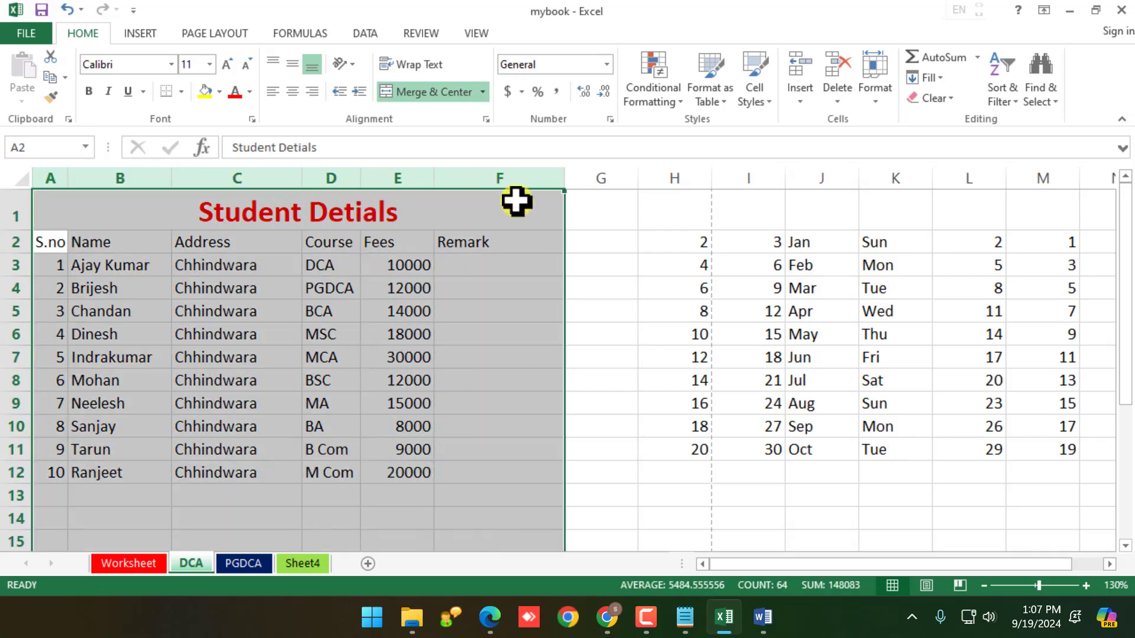
left_click(453, 341)
left_click_drag(56, 171, 503, 182)
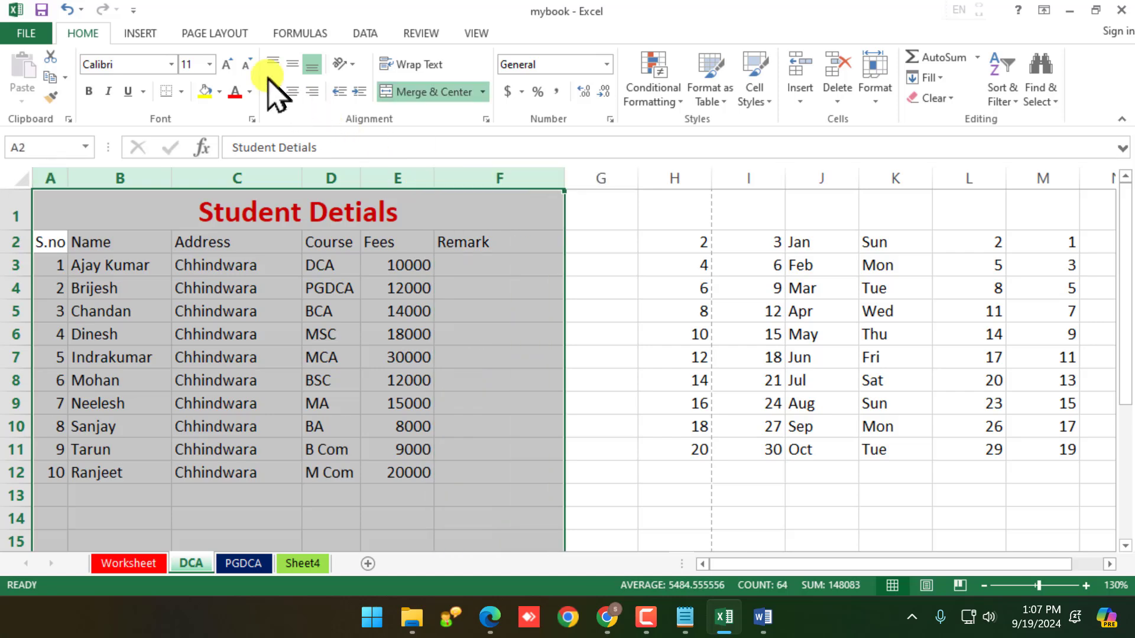
left_click(226, 63)
left_click(228, 65)
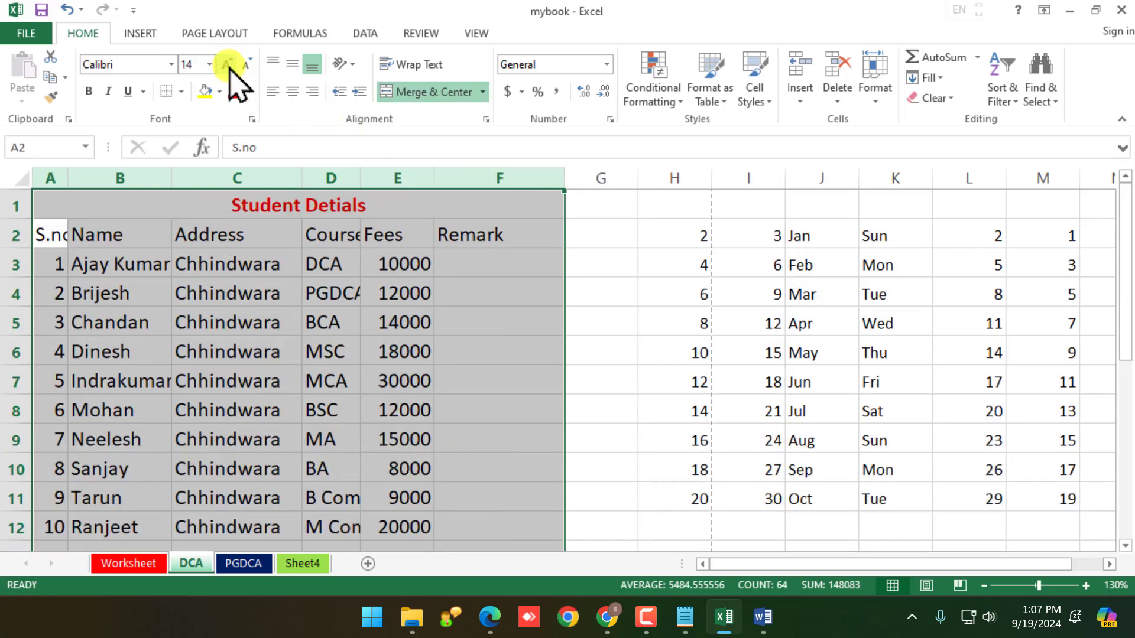
left_click(228, 65)
left_click(507, 299)
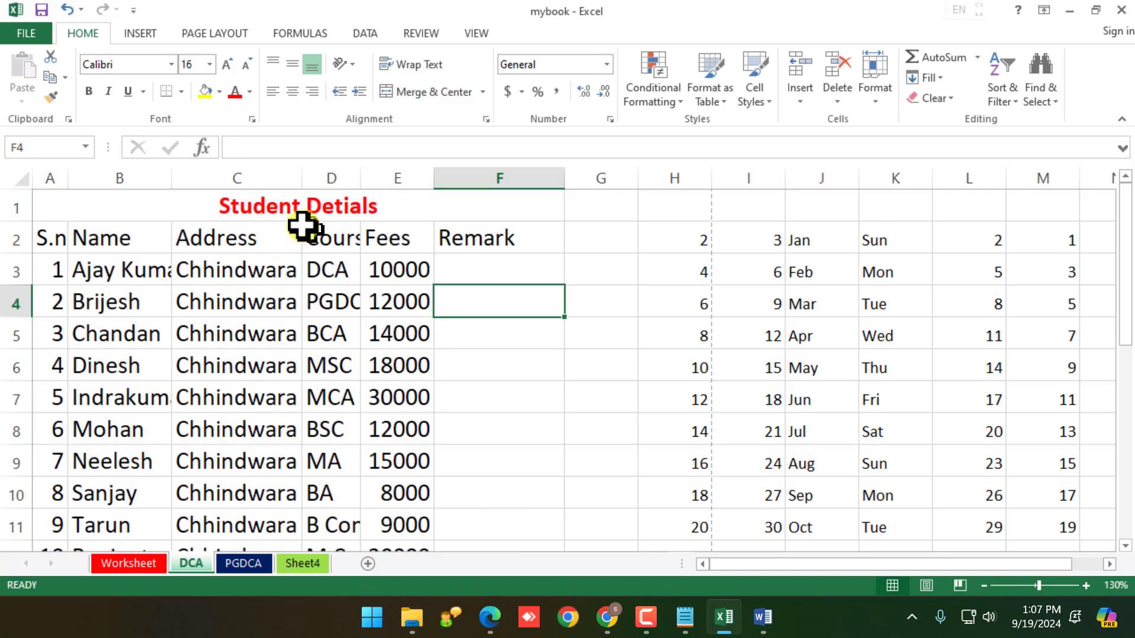
Widen the Name and Address columns so names and Chhindwara show fully
left_click(70, 175)
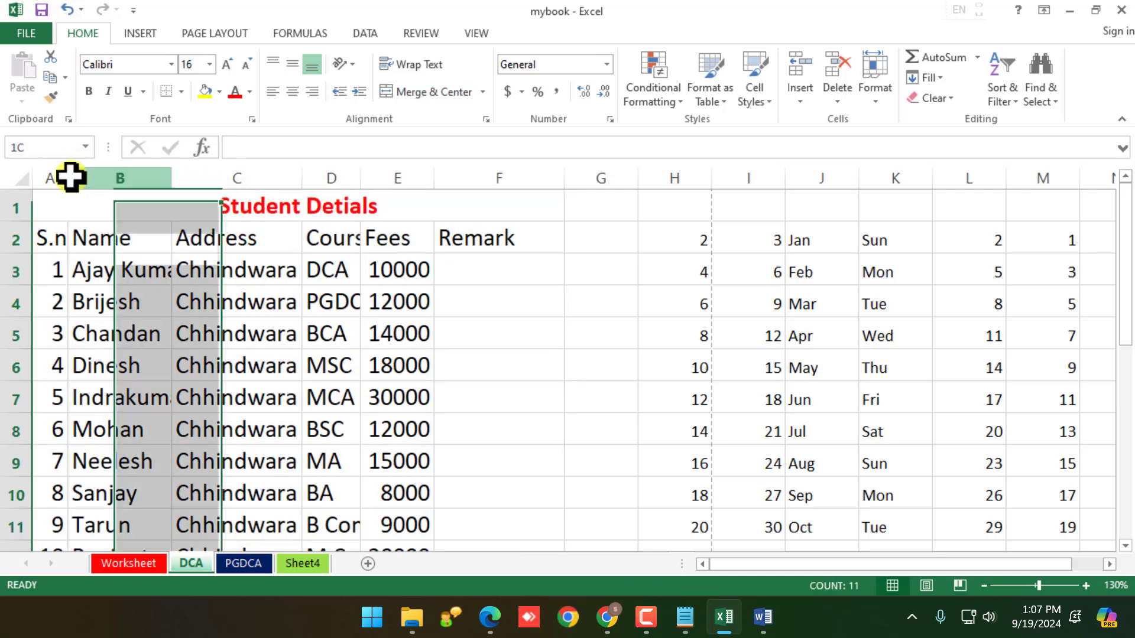
left_click_drag(66, 177, 90, 177)
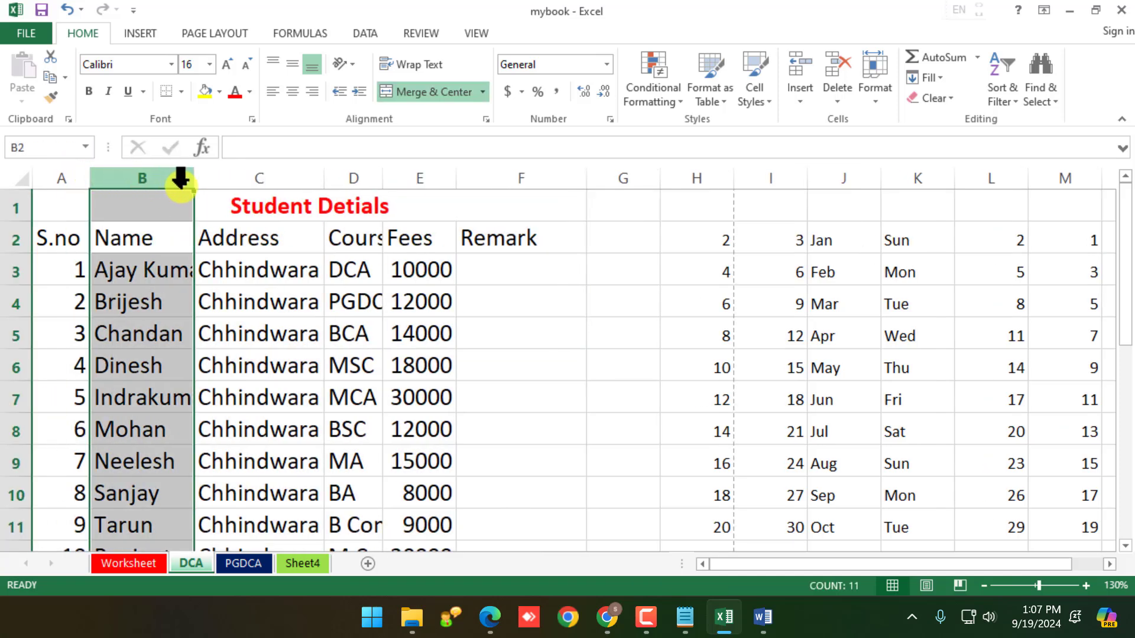
left_click_drag(194, 182, 260, 182)
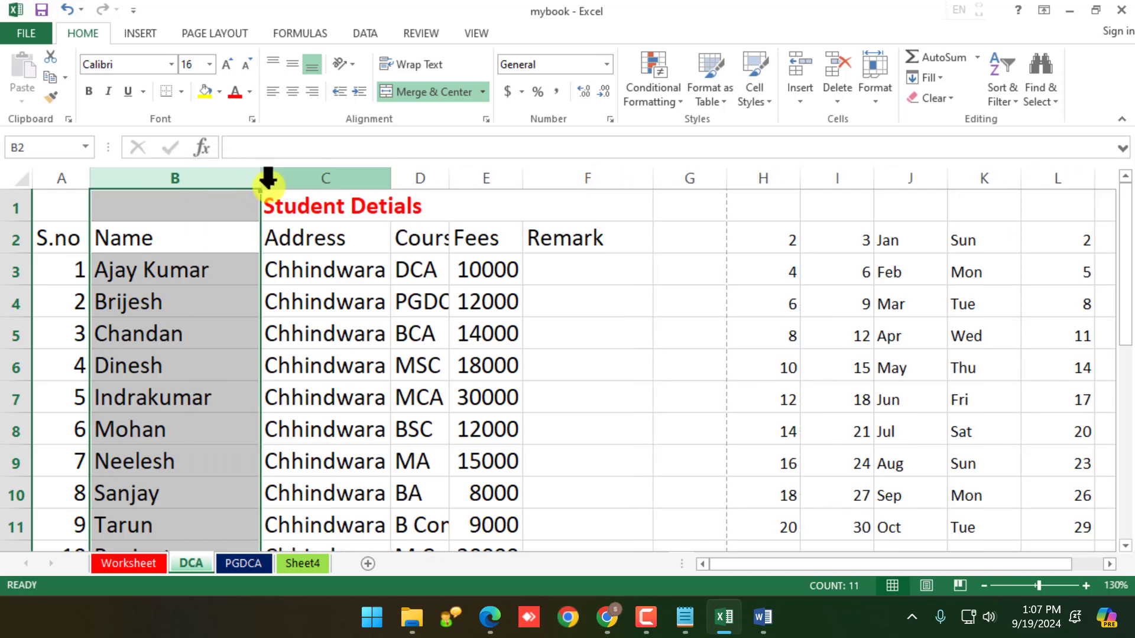
left_click(385, 178)
left_click_drag(389, 177, 541, 179)
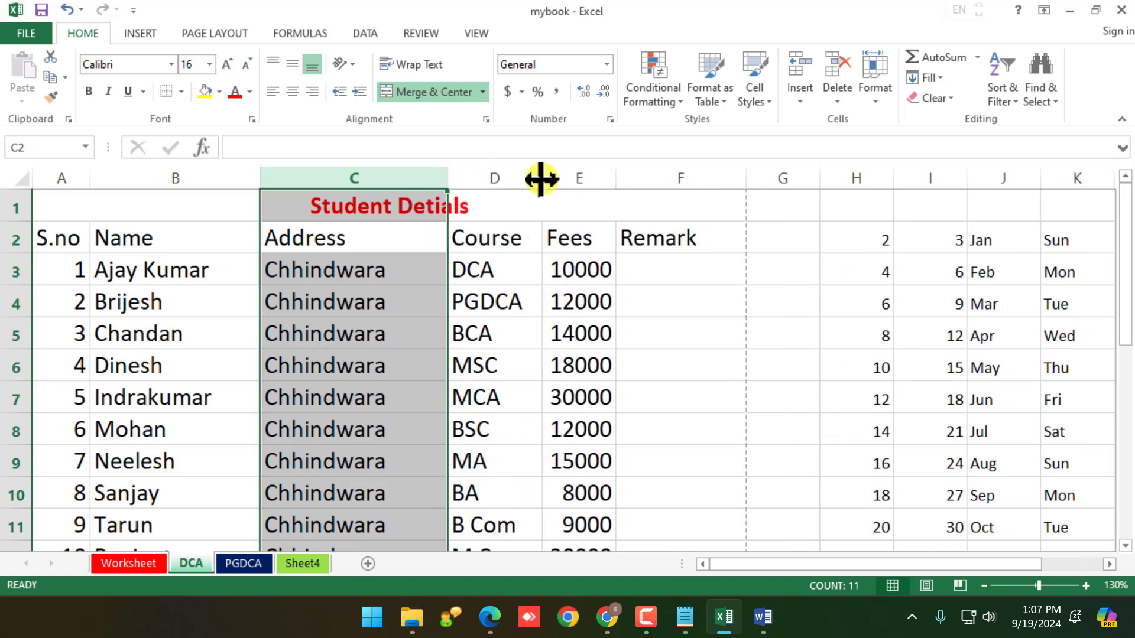
Widen the Fees and Remark columns
left_click(615, 177)
left_click(605, 177)
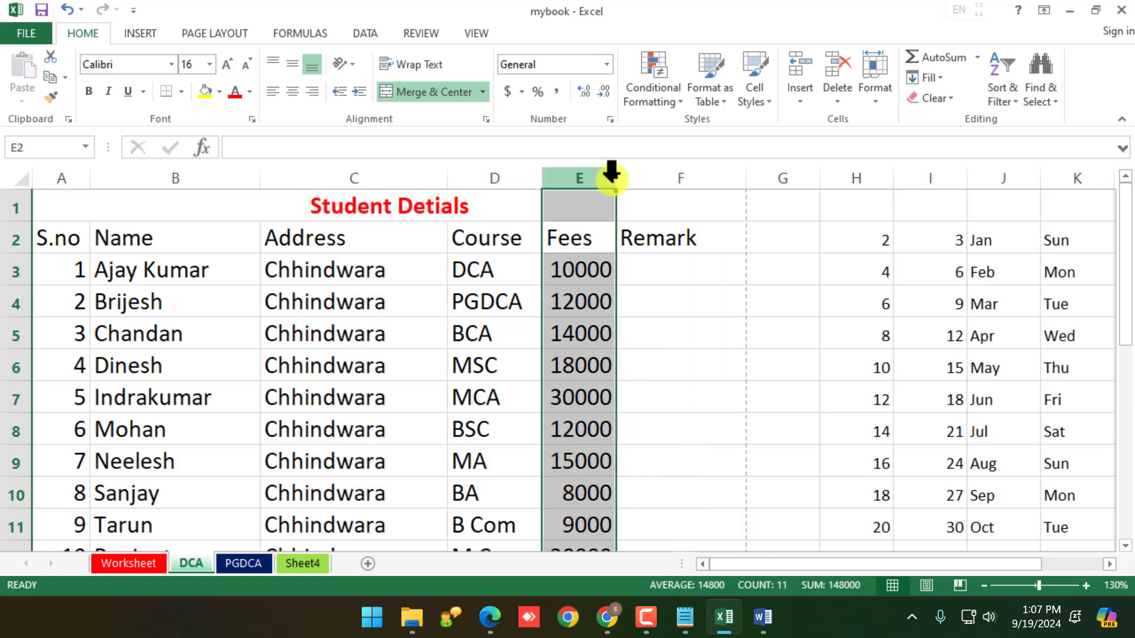
left_click_drag(614, 179, 643, 178)
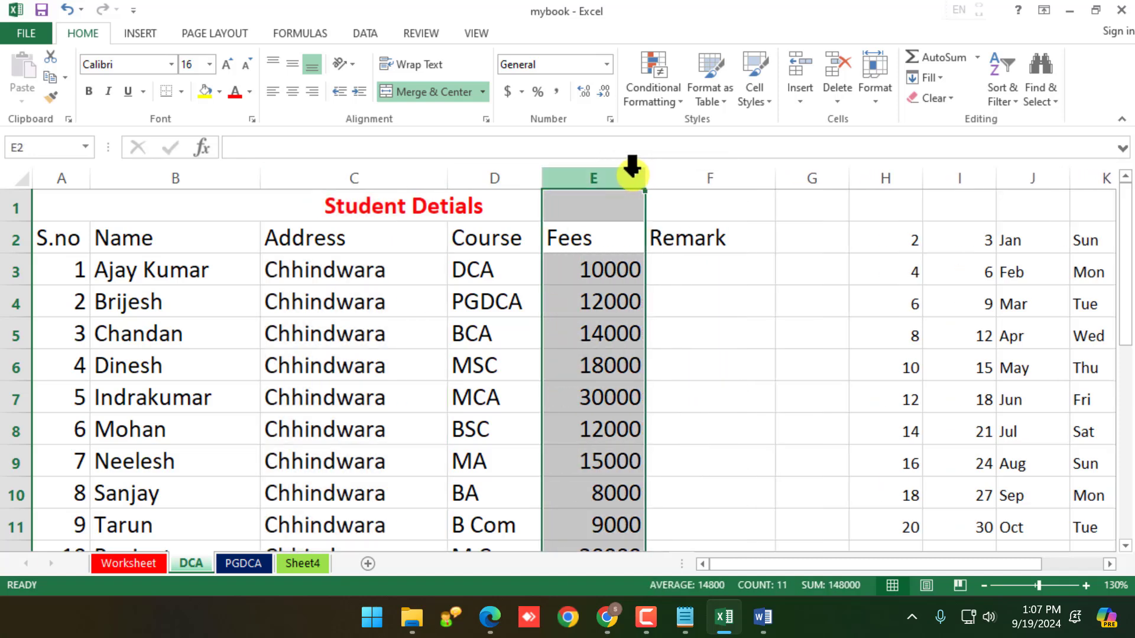
left_click(676, 286)
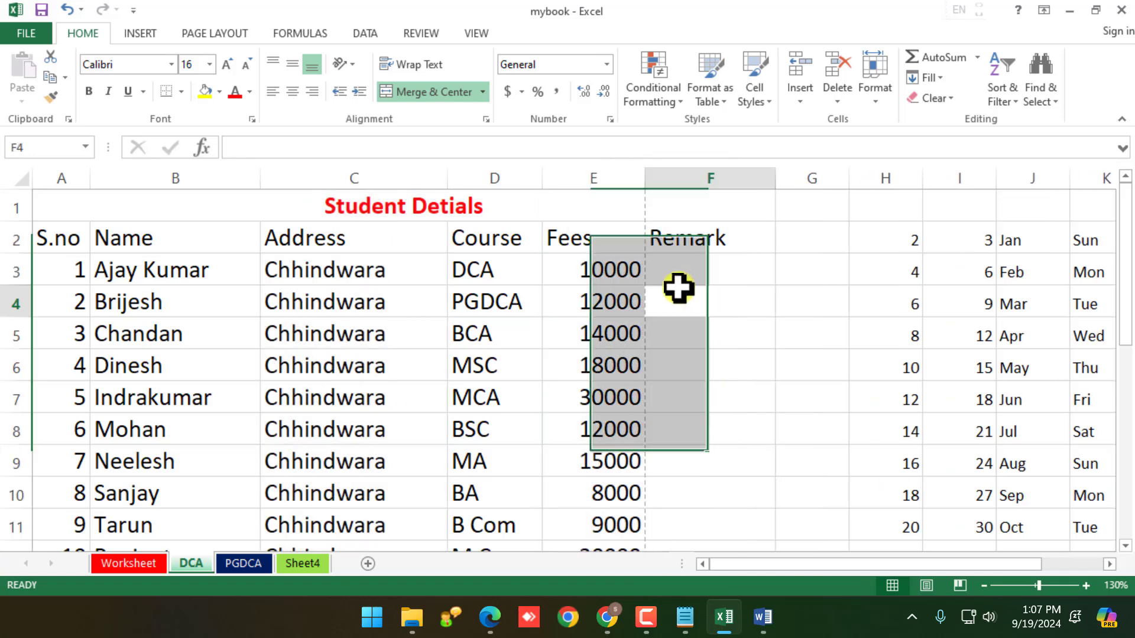
left_click(770, 177)
left_click(780, 177)
left_click_drag(774, 179, 748, 177)
left_click(738, 295)
Move the numbered list block two columns right so it occupies H18:K24
left_click(788, 337)
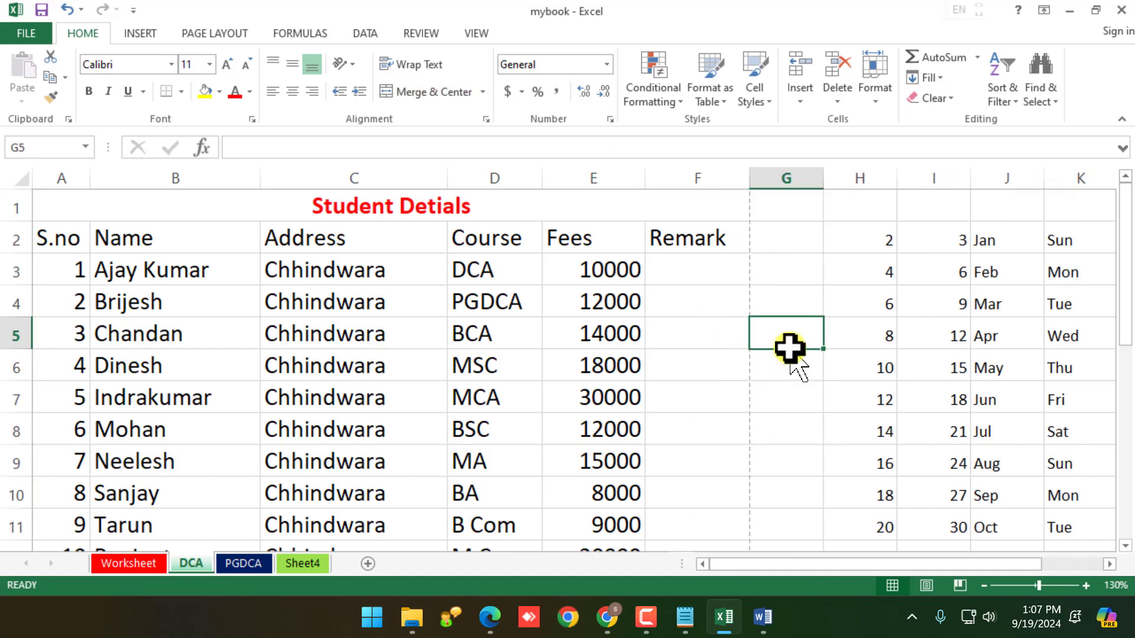
scroll(662, 326, "down", 5)
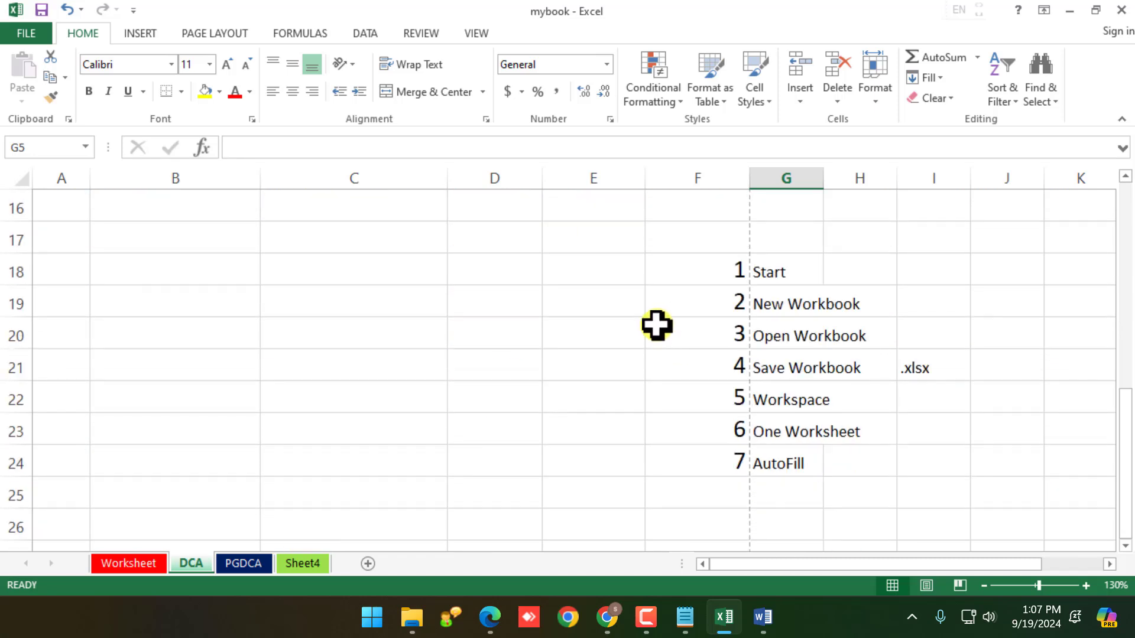
scroll(656, 331, "up", 3)
scroll(720, 382, "down", 3)
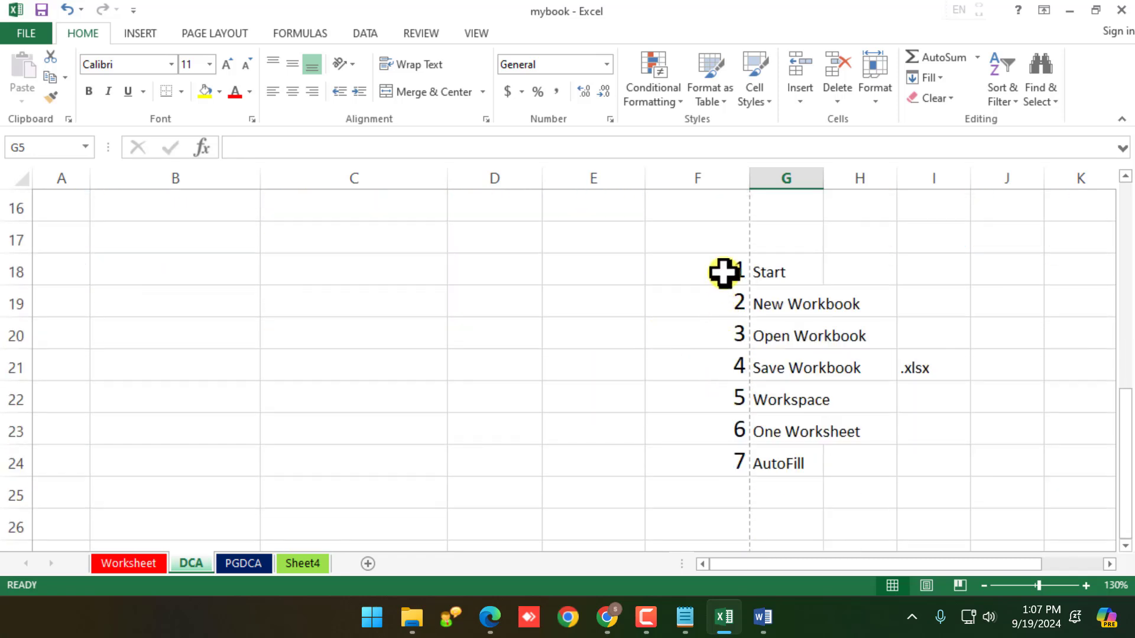
left_click_drag(723, 272, 912, 467)
left_click_drag(744, 251, 879, 267)
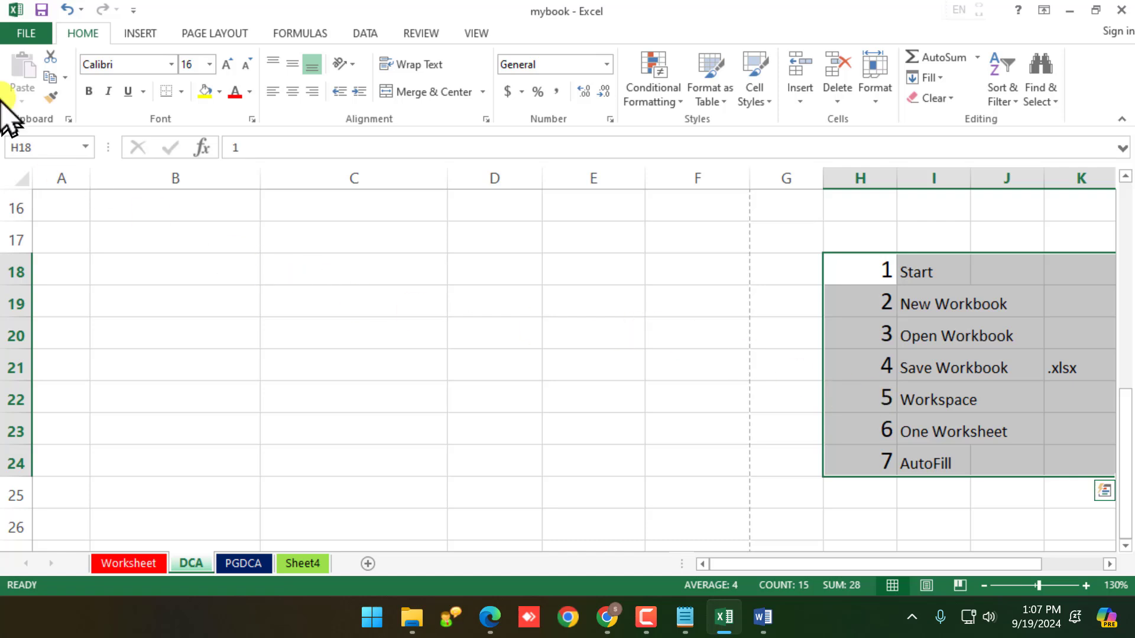
left_click(16, 10)
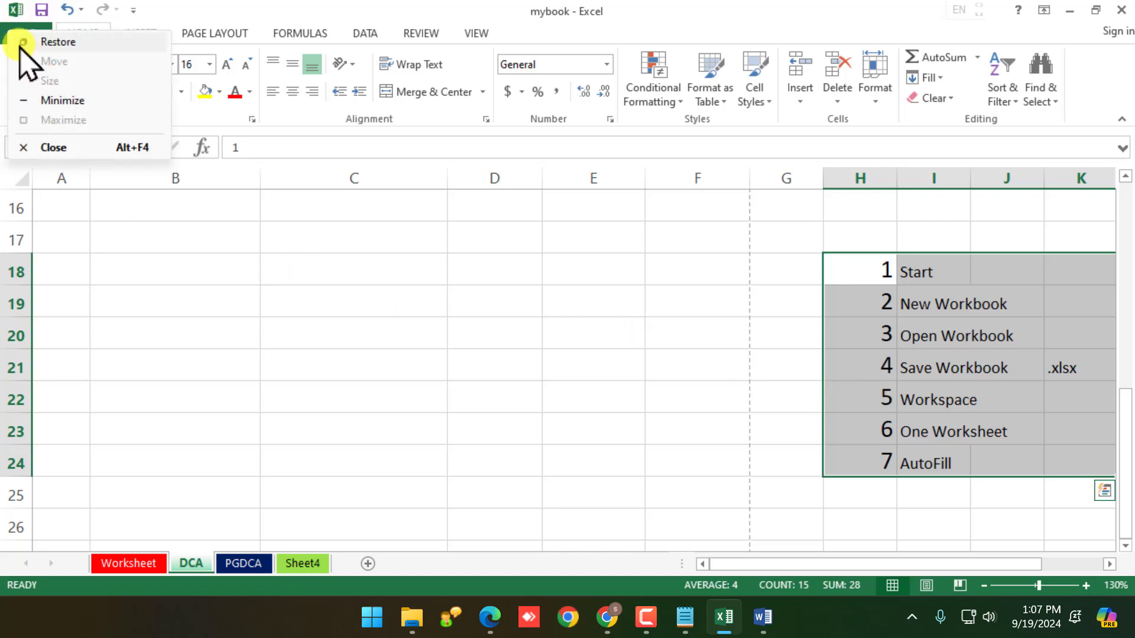
left_click(6, 32)
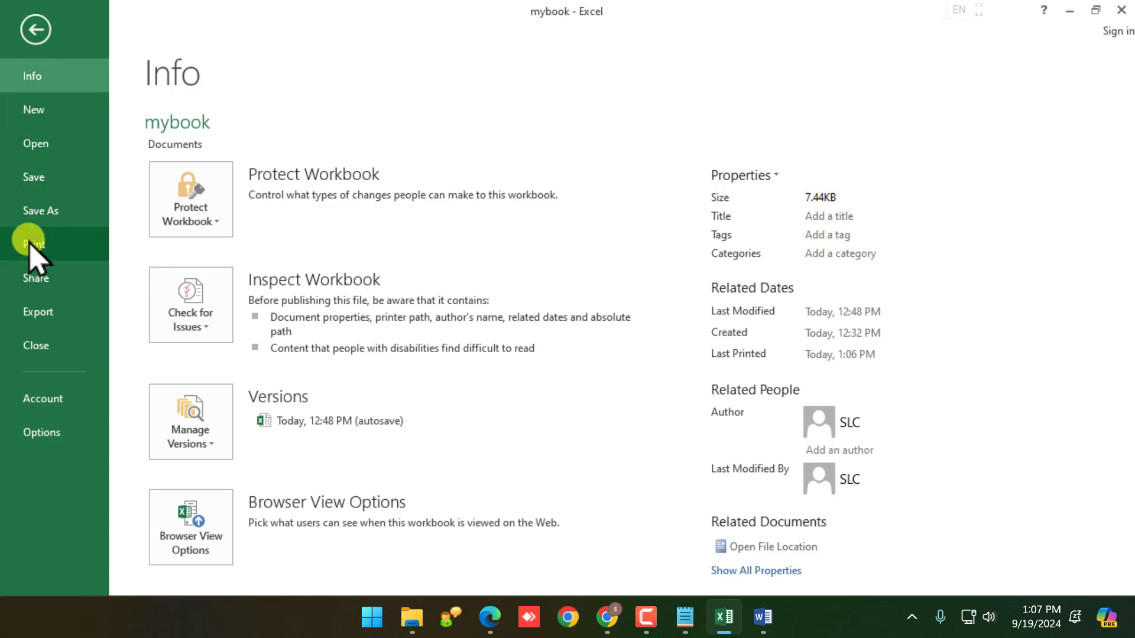
left_click(35, 258)
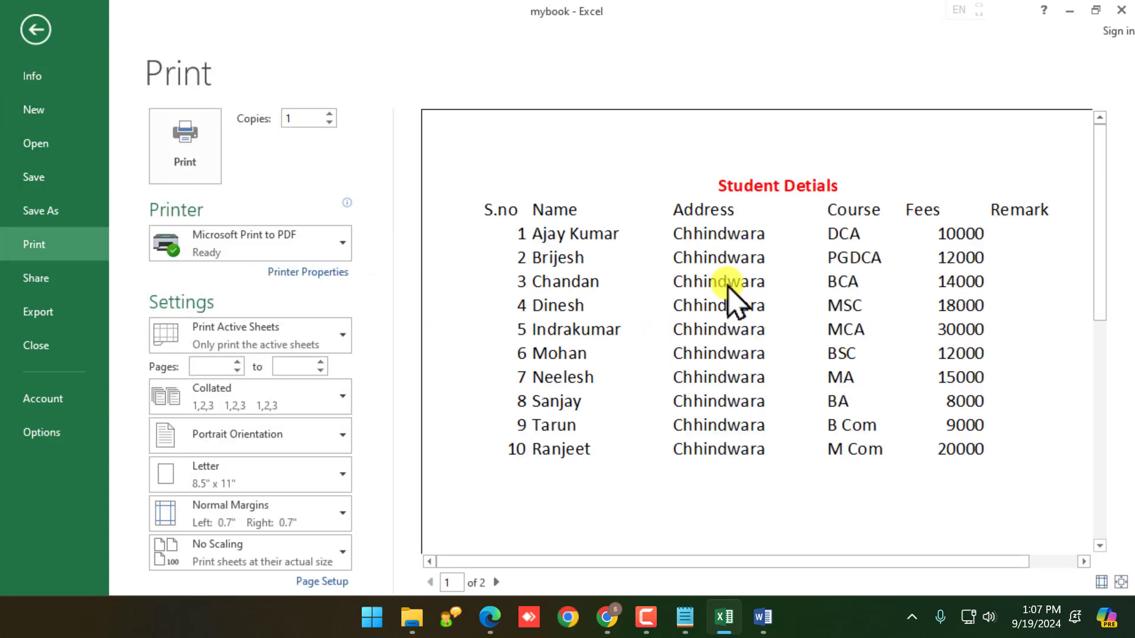
left_click(650, 458)
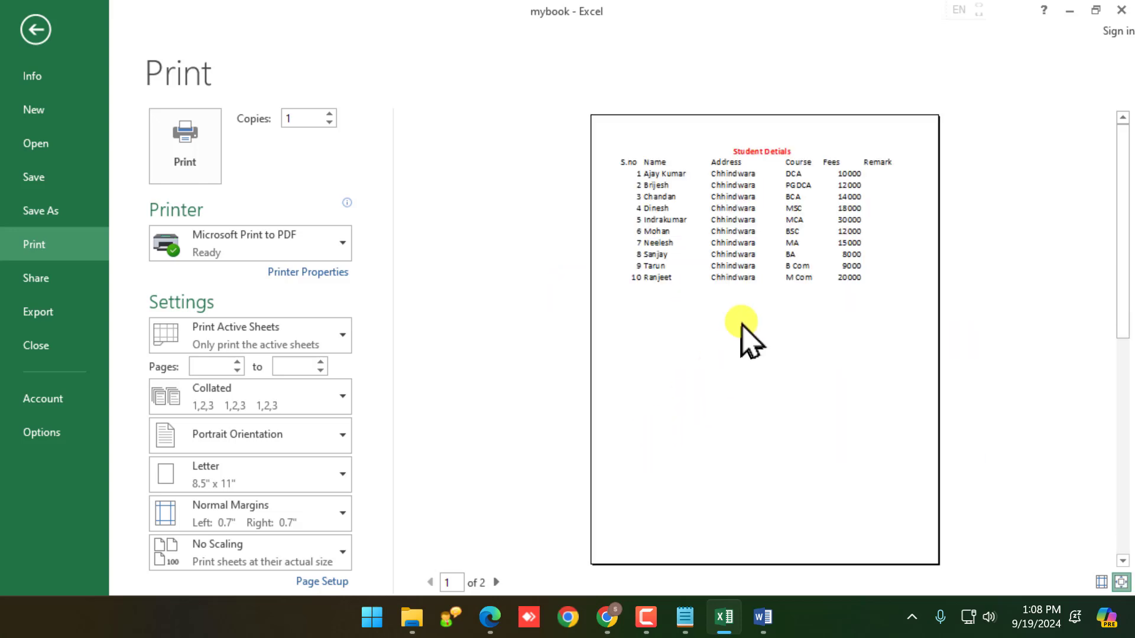
left_click(837, 227)
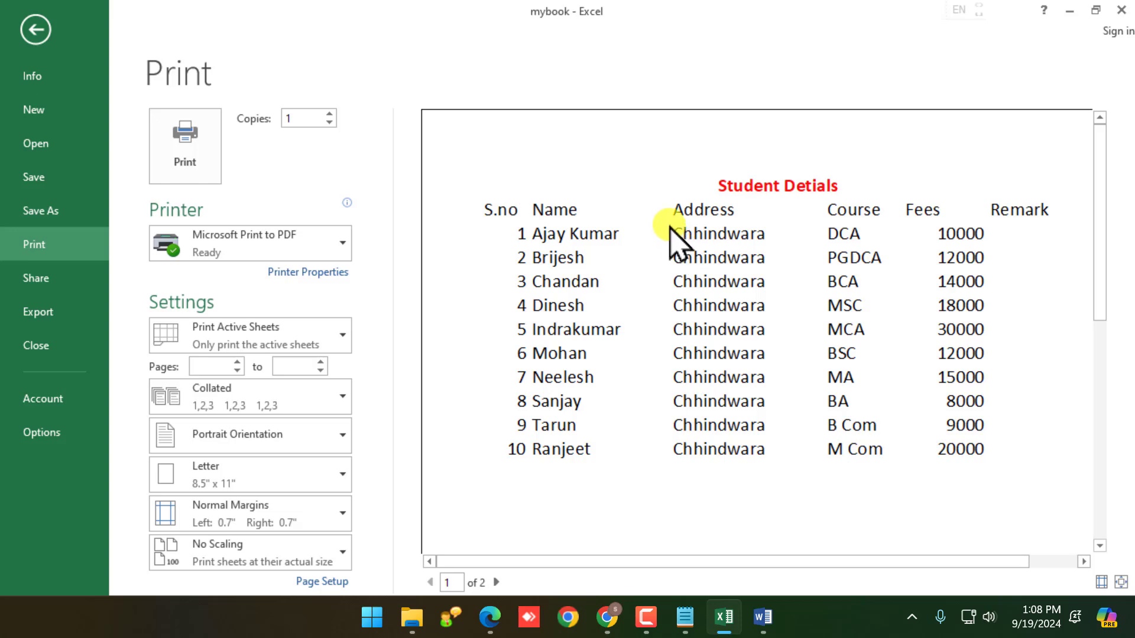
key("Escape")
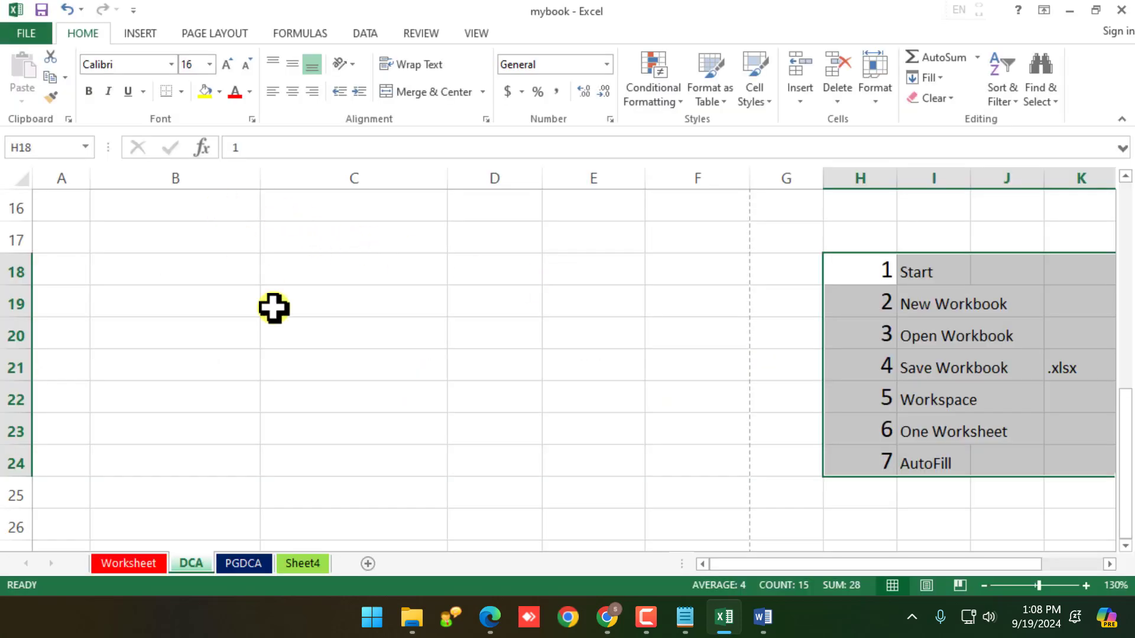
Apply All Borders to the student table A2:F12
scroll(285, 325, "down", 1)
scroll(295, 331, "up", 4)
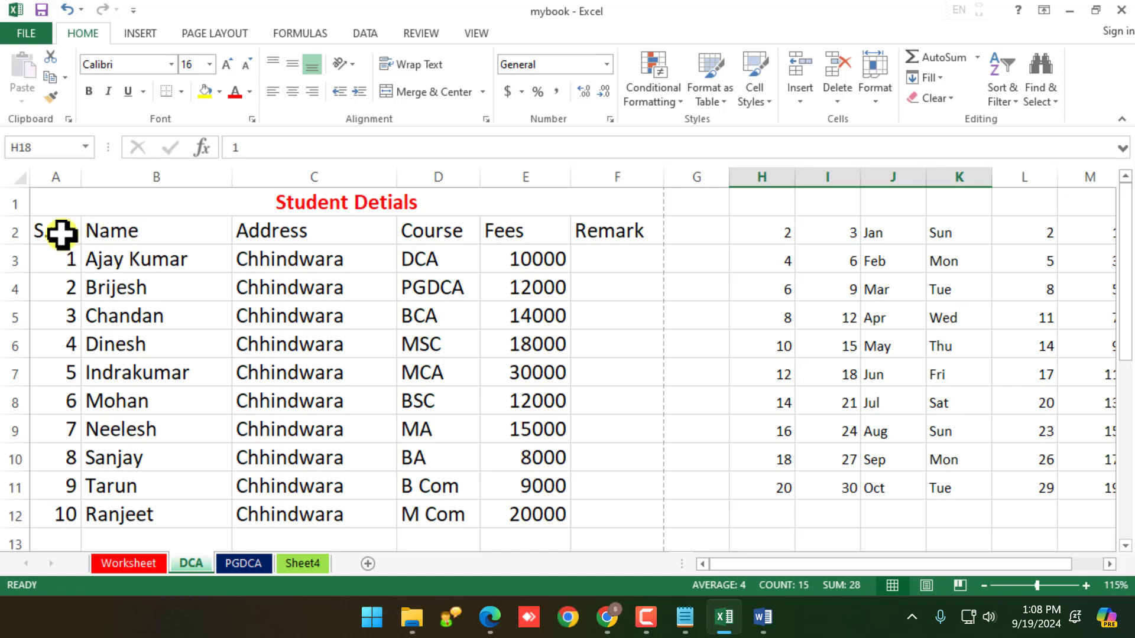
left_click_drag(61, 233, 580, 520)
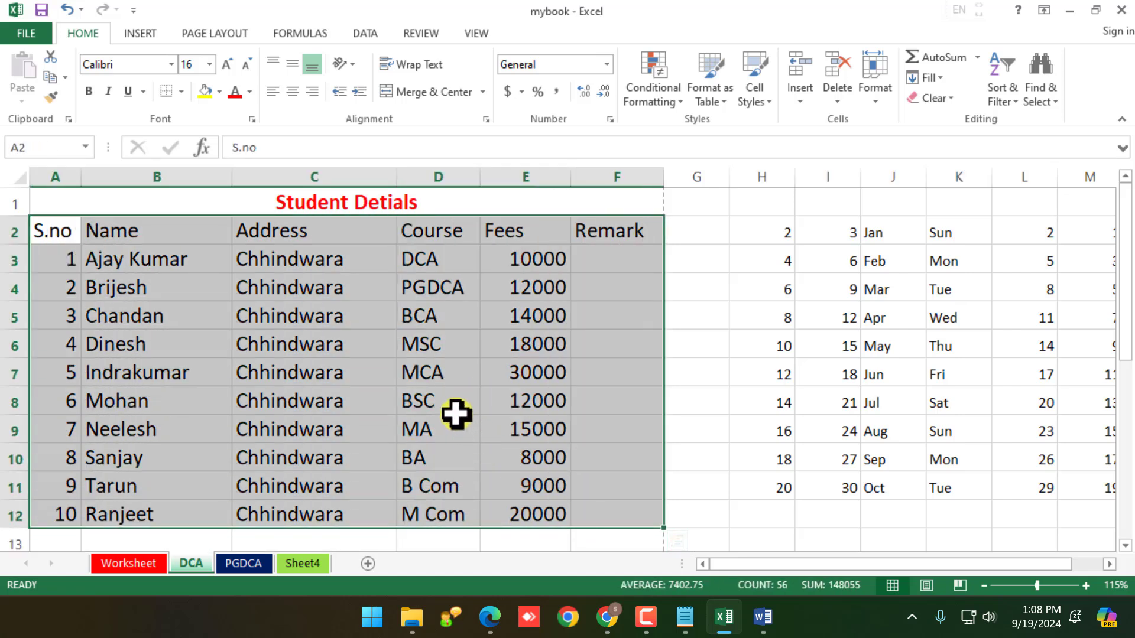
left_click(181, 94)
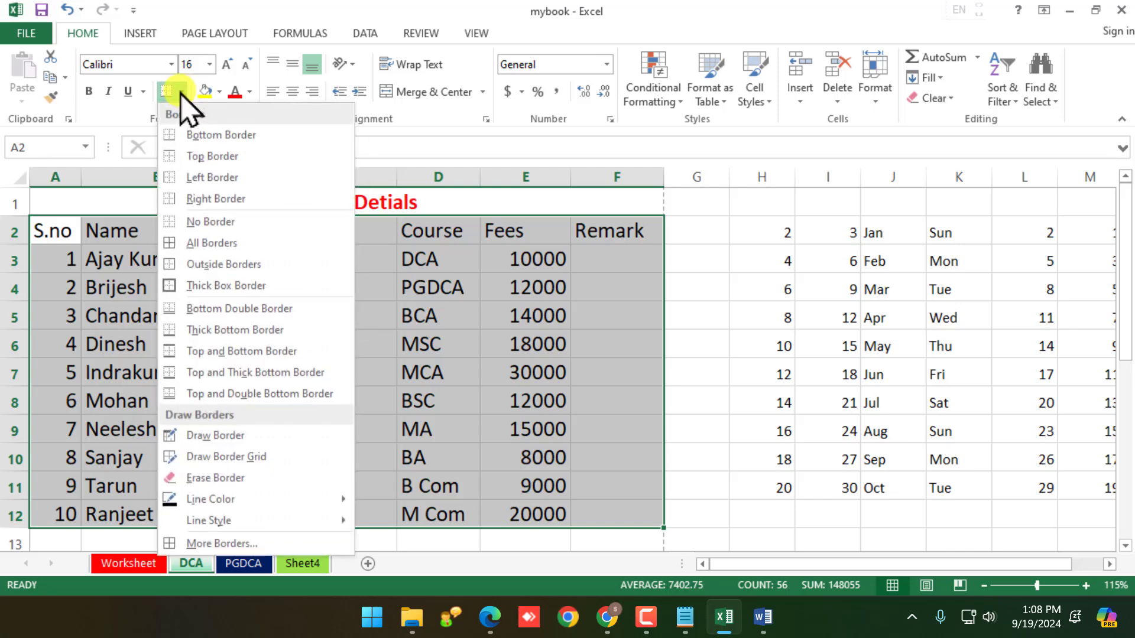
left_click(214, 254)
left_click(367, 373)
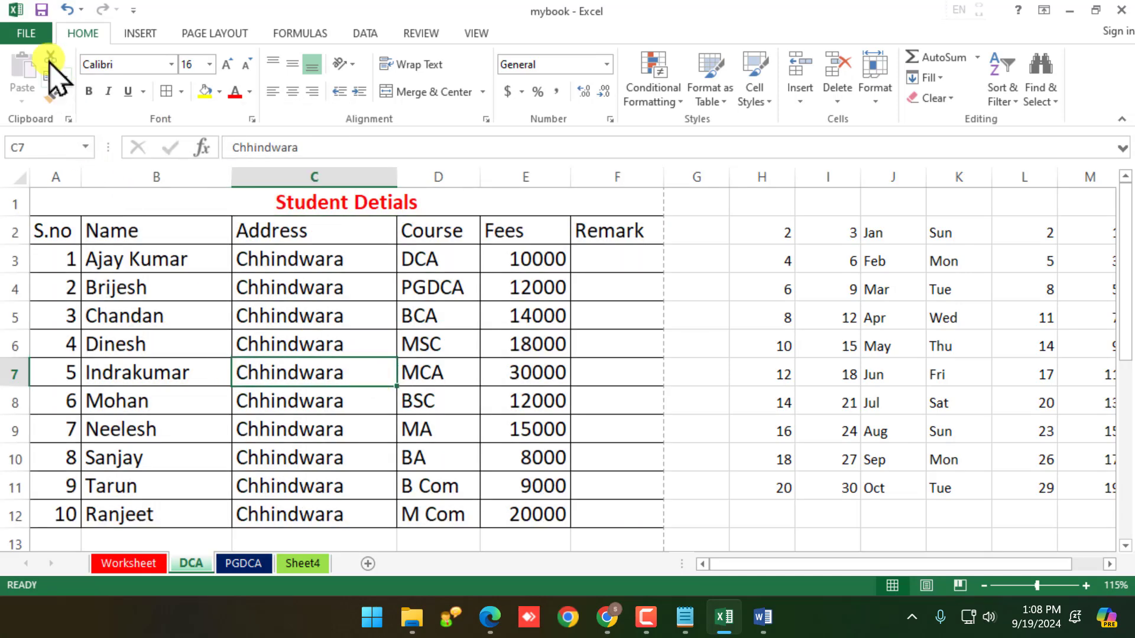
Check the bordered table in the print preview, zooming out and back in
left_click(37, 33)
left_click(69, 247)
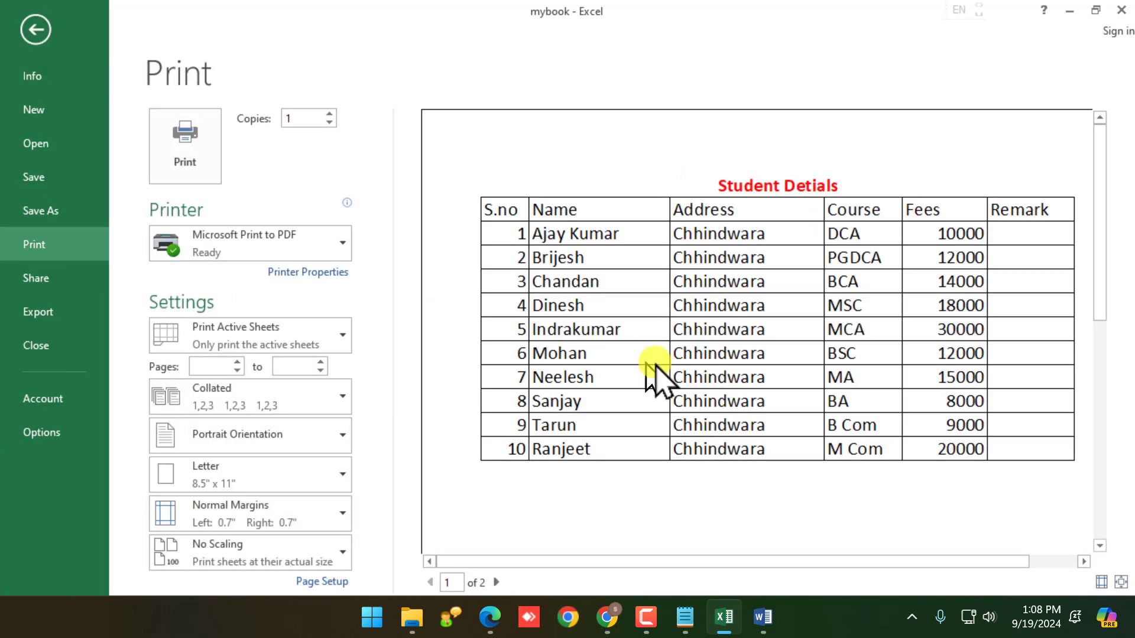
left_click(797, 298)
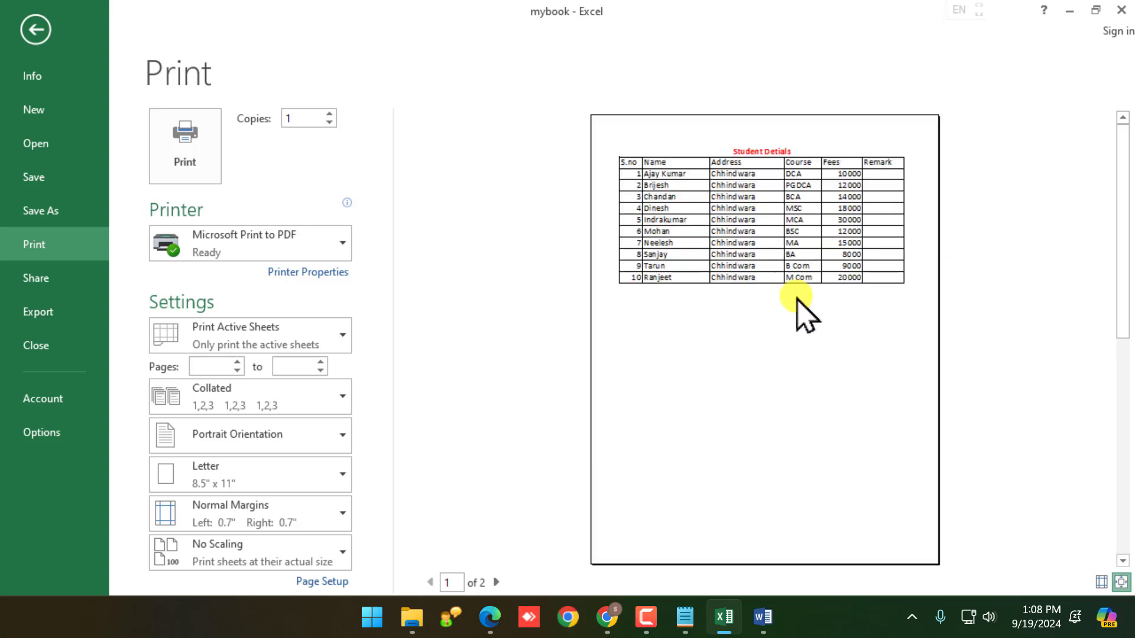
left_click(825, 213)
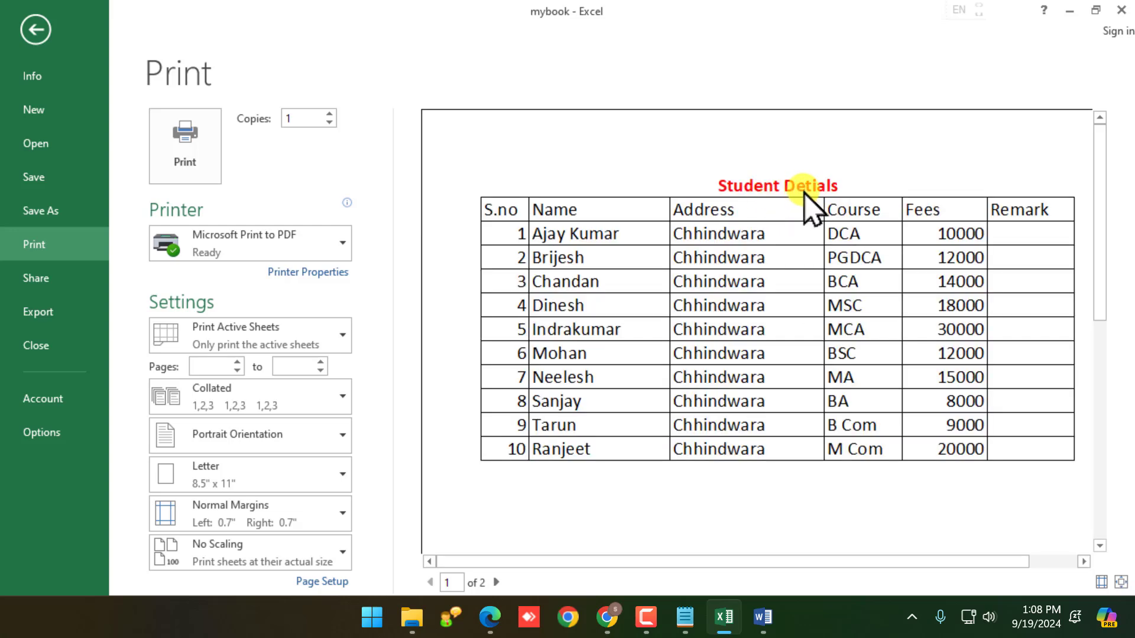
key("Escape")
Enlarge the Student Detials title two sizes and give header row A2:F2 tan fill and bold text
left_click(389, 203)
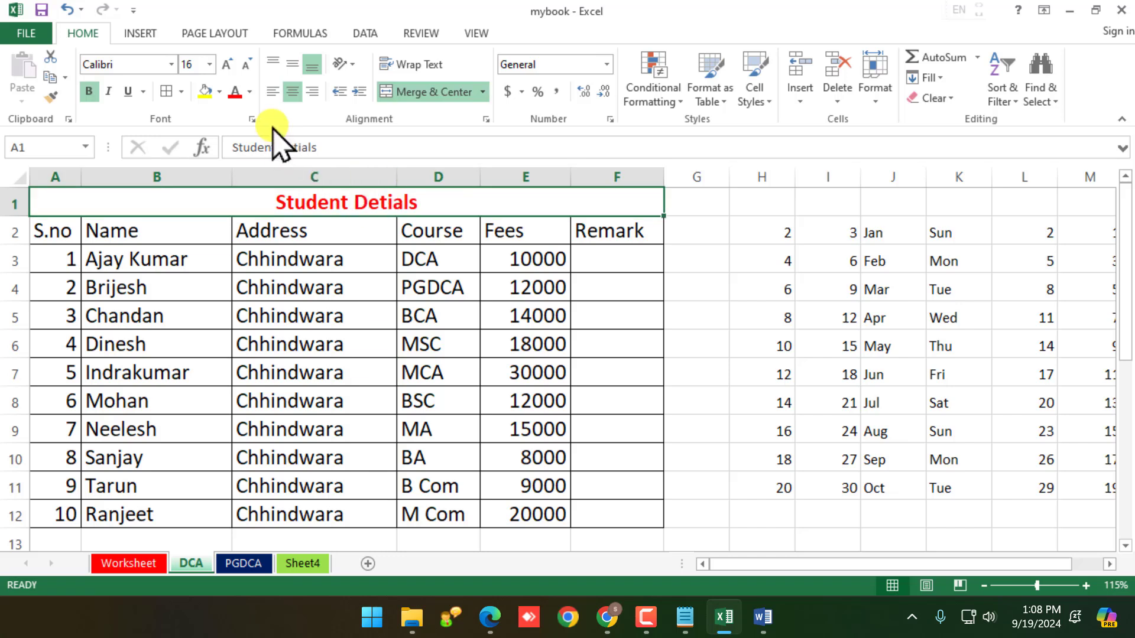
left_click(227, 64)
left_click(228, 64)
left_click(228, 64)
left_click(227, 65)
left_click(227, 65)
left_click(228, 64)
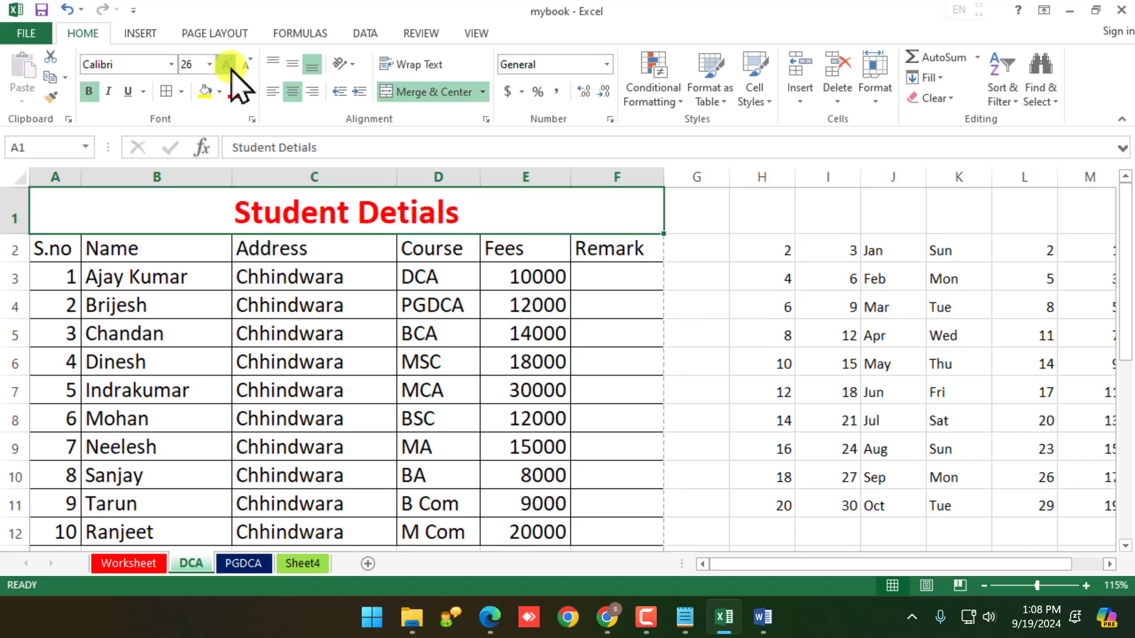
left_click_drag(35, 251, 620, 259)
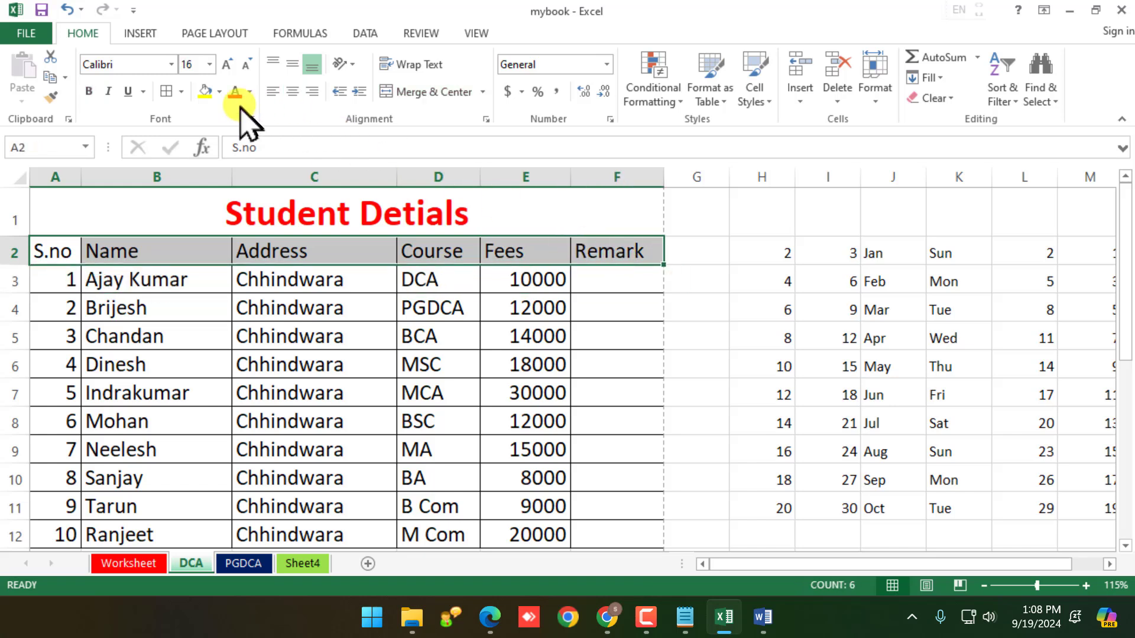
left_click(219, 91)
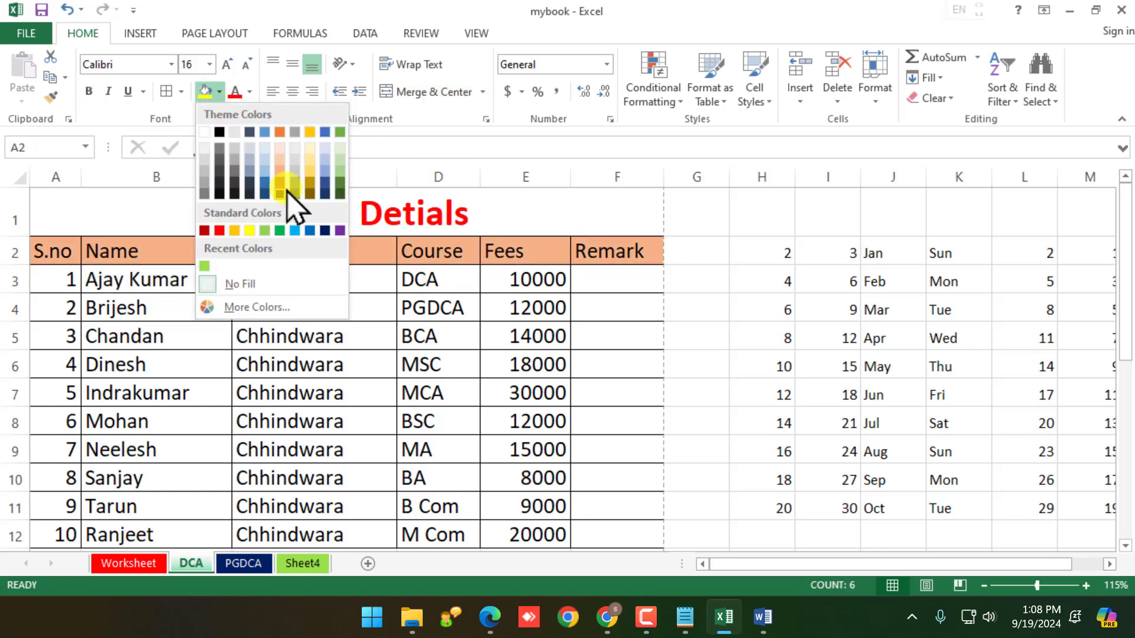
left_click(307, 147)
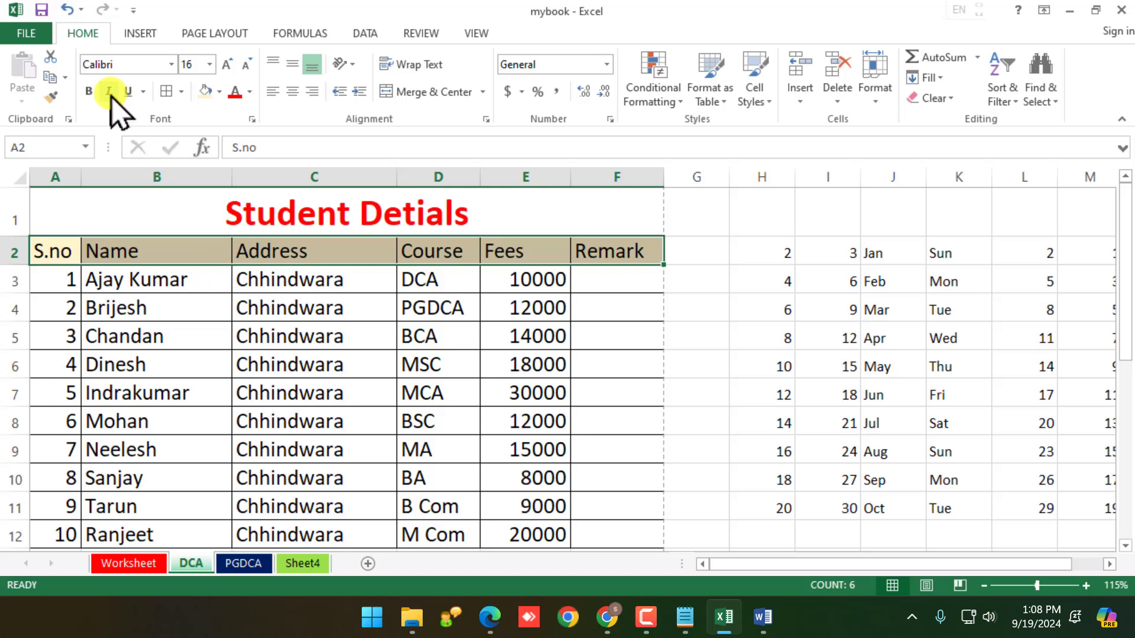
left_click(90, 92)
Review the formatted sheet in the print preview, zooming out and back in
left_click(46, 33)
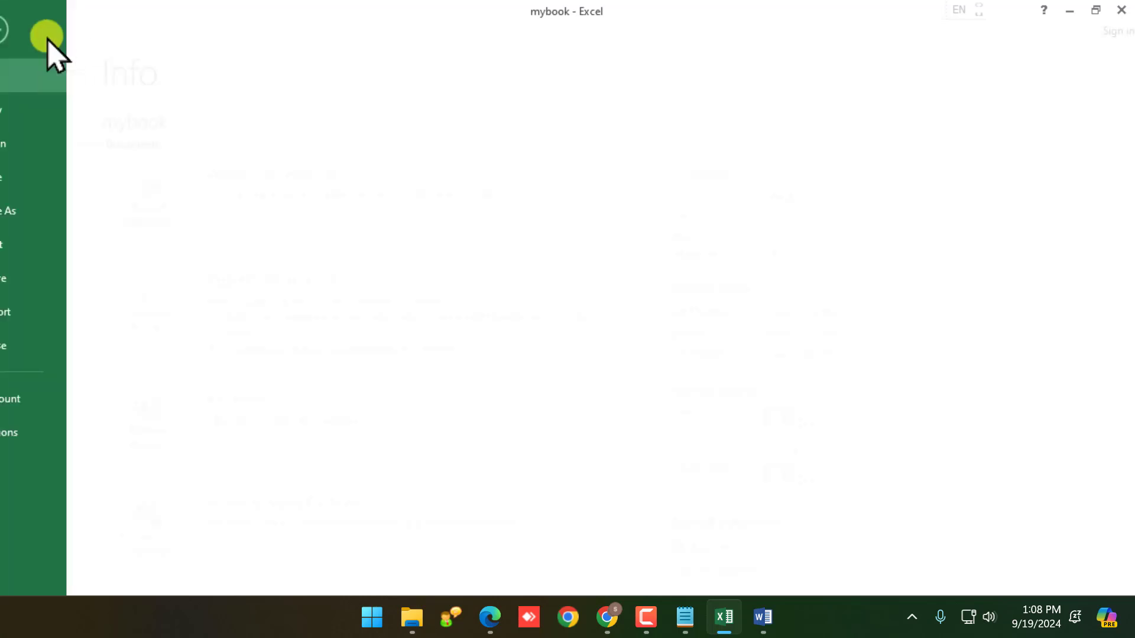
left_click(34, 247)
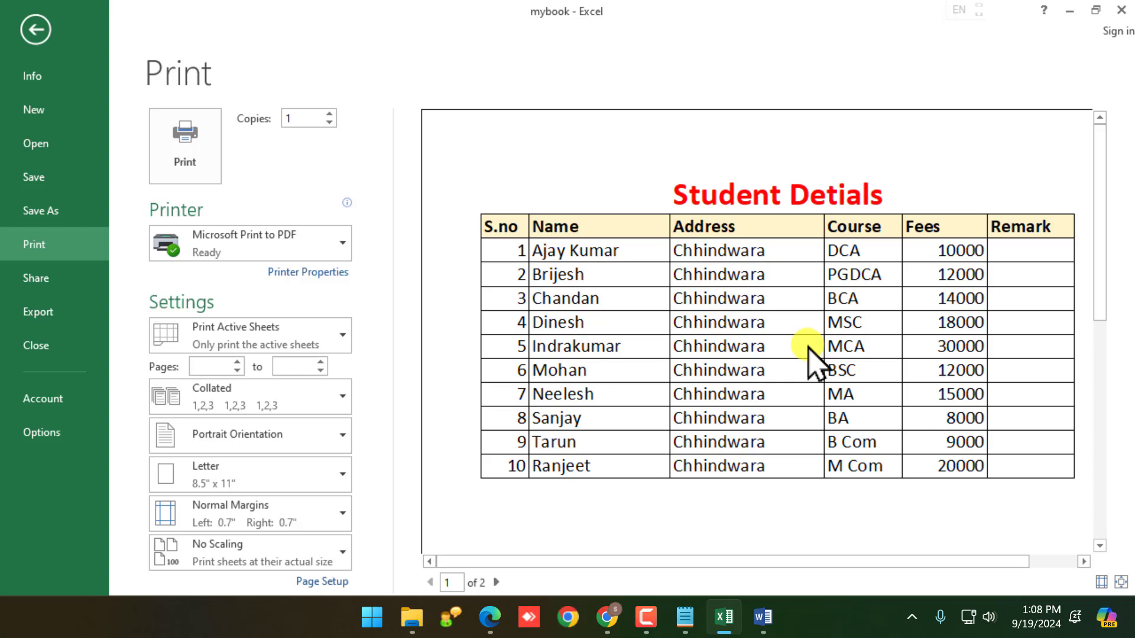
left_click(822, 309)
left_click(857, 248)
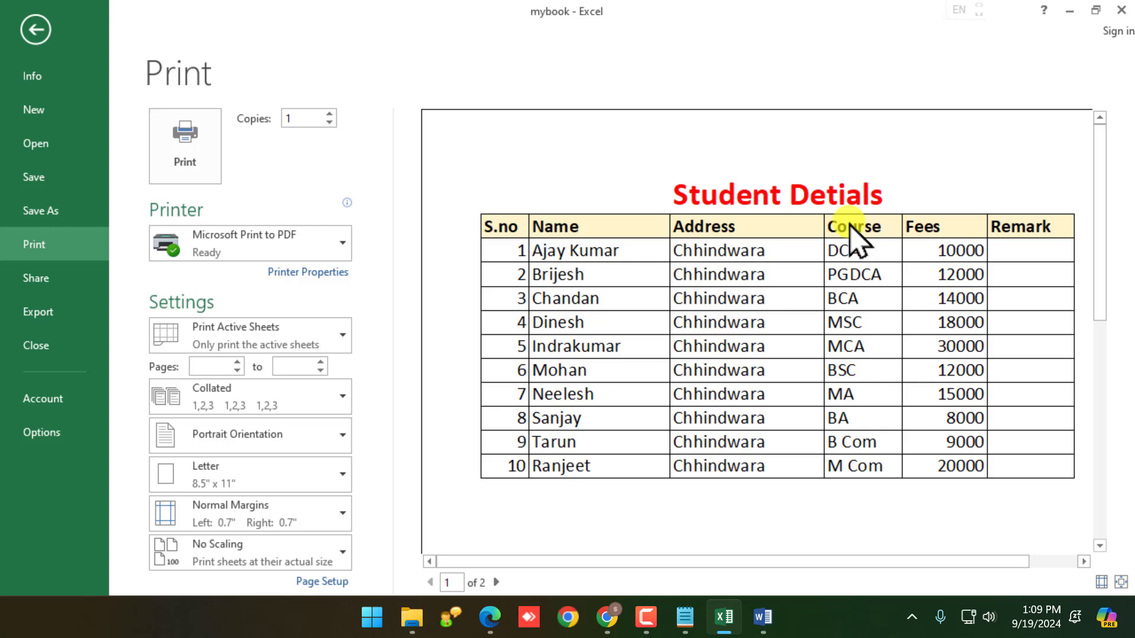
key("Escape")
Type 'C' in cell C13 so AutoComplete suggests Chhindwara
scroll(685, 343, "down", 1)
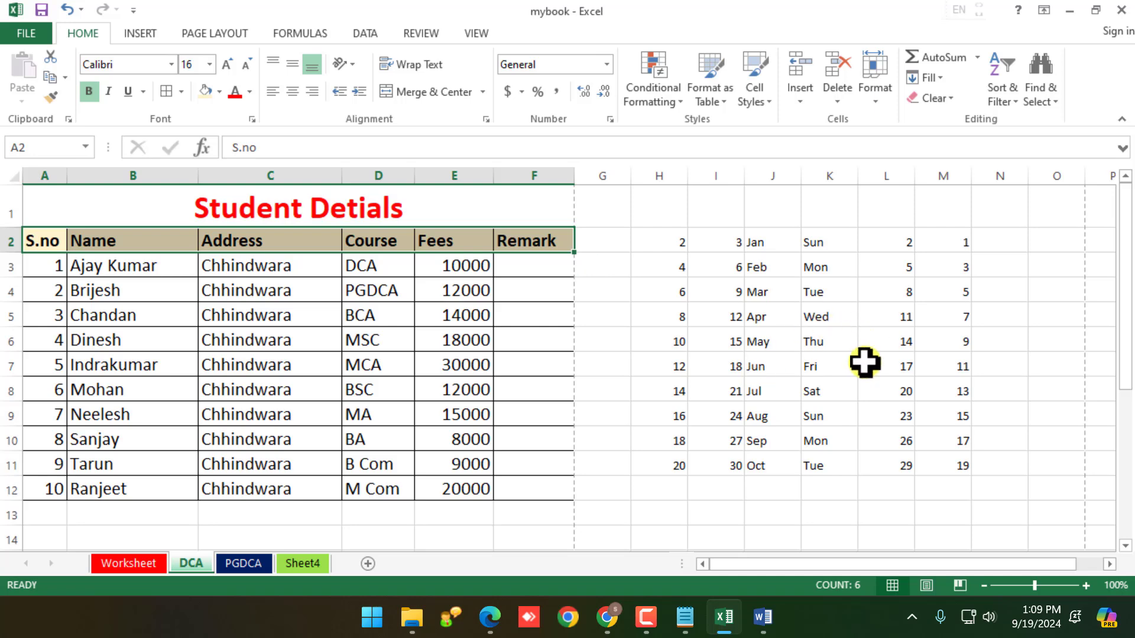
scroll(380, 458, "up", 1)
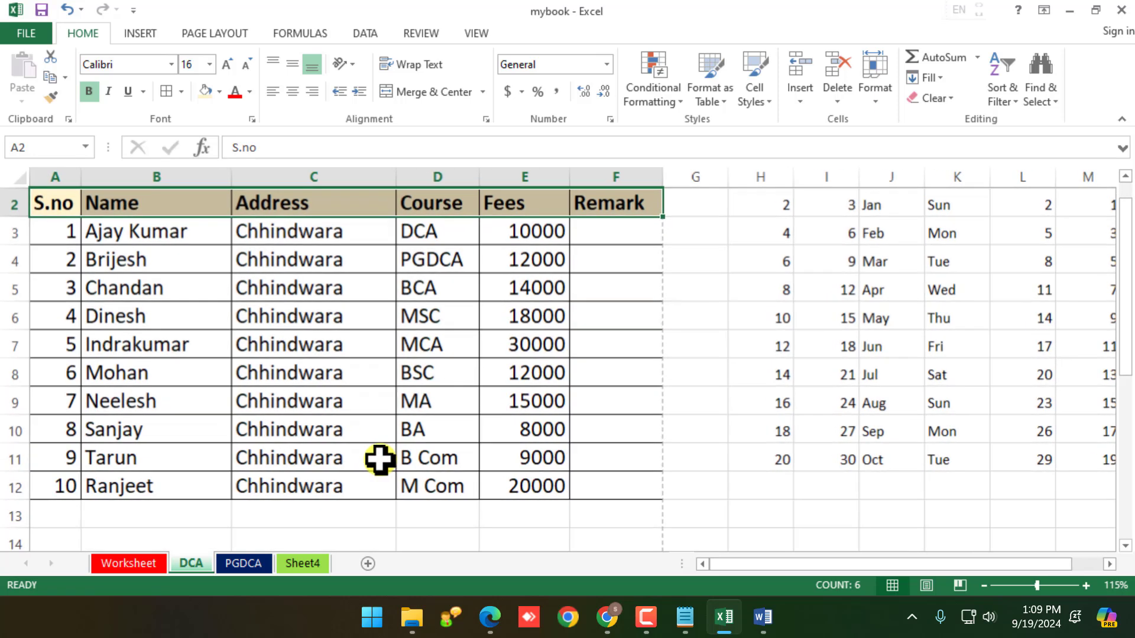
scroll(372, 463, "down", 1)
left_click(324, 441)
scroll(322, 423, "up", 2)
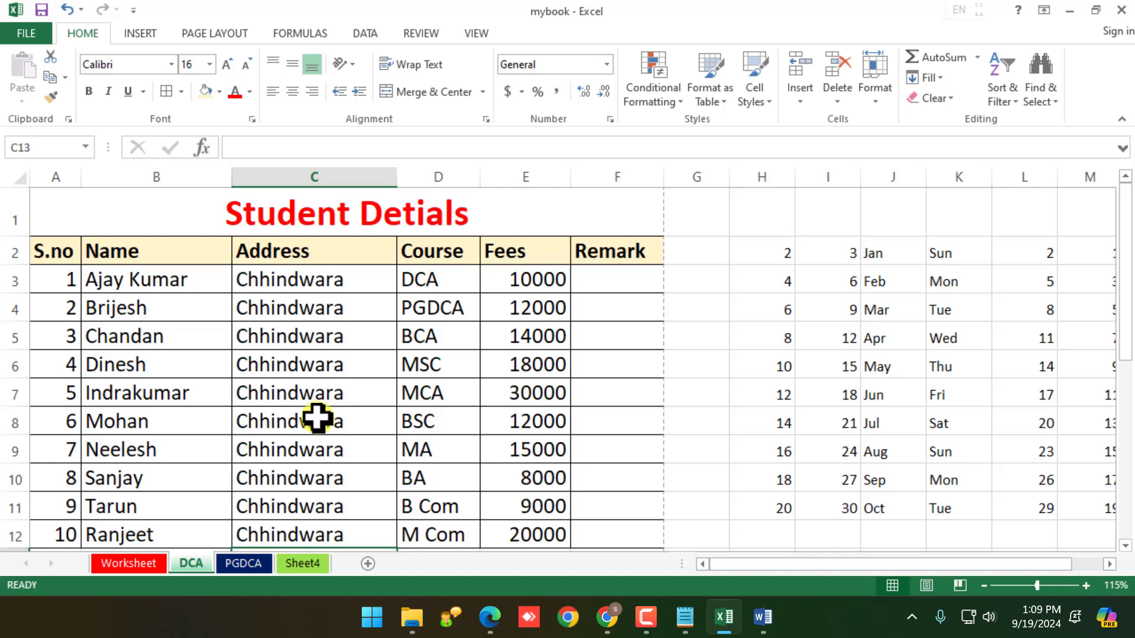
scroll(318, 418, "down", 1)
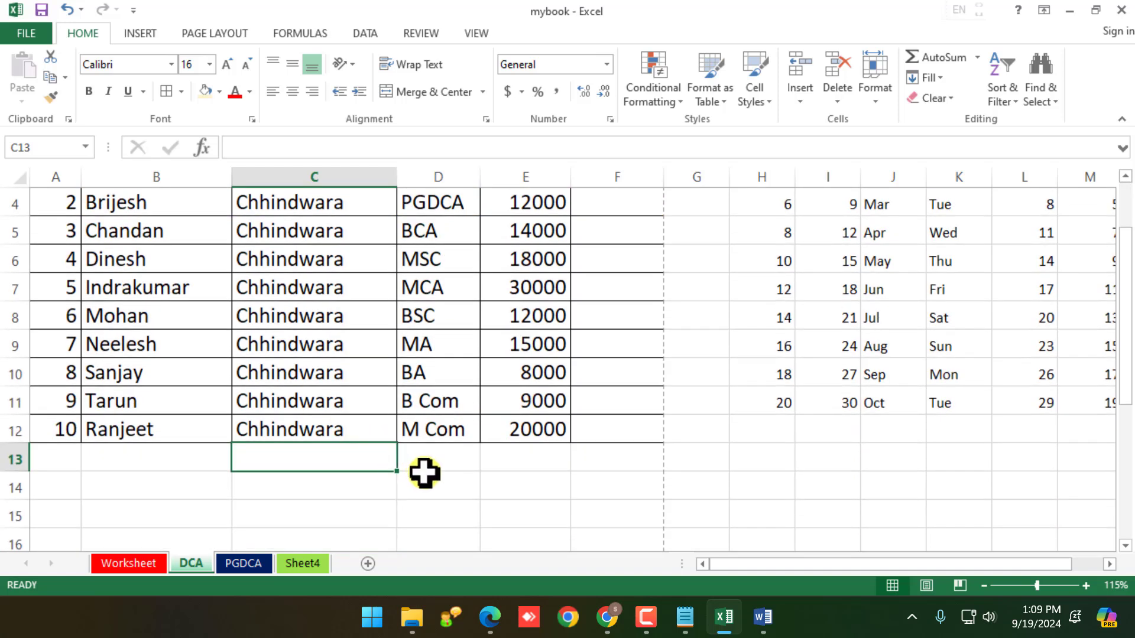
type("C")
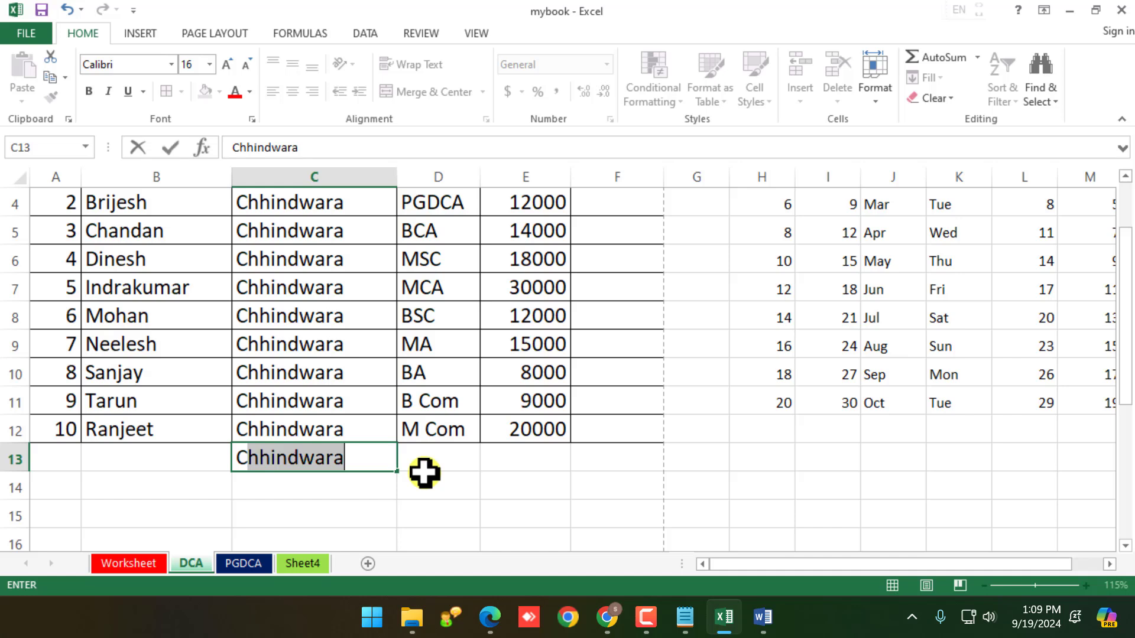
Accept the AutoComplete suggestion Chhindwara in C13, then enter Bhopal in C14
scroll(334, 307, "up", 1)
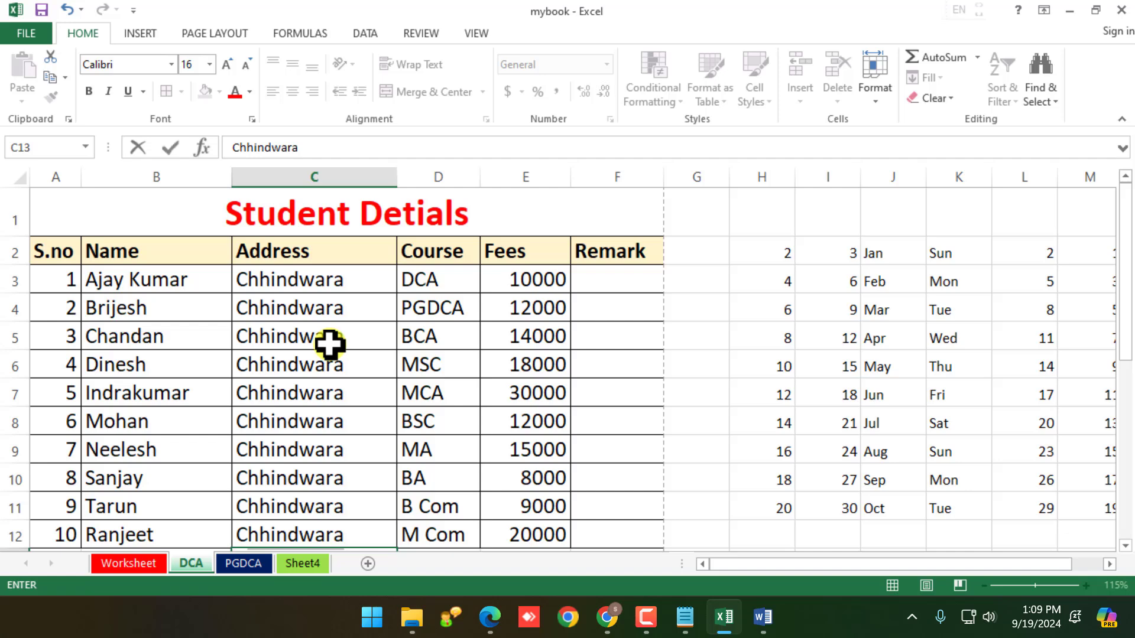
scroll(330, 343, "down", 1)
key("BackSpace")
key("BackSpace")
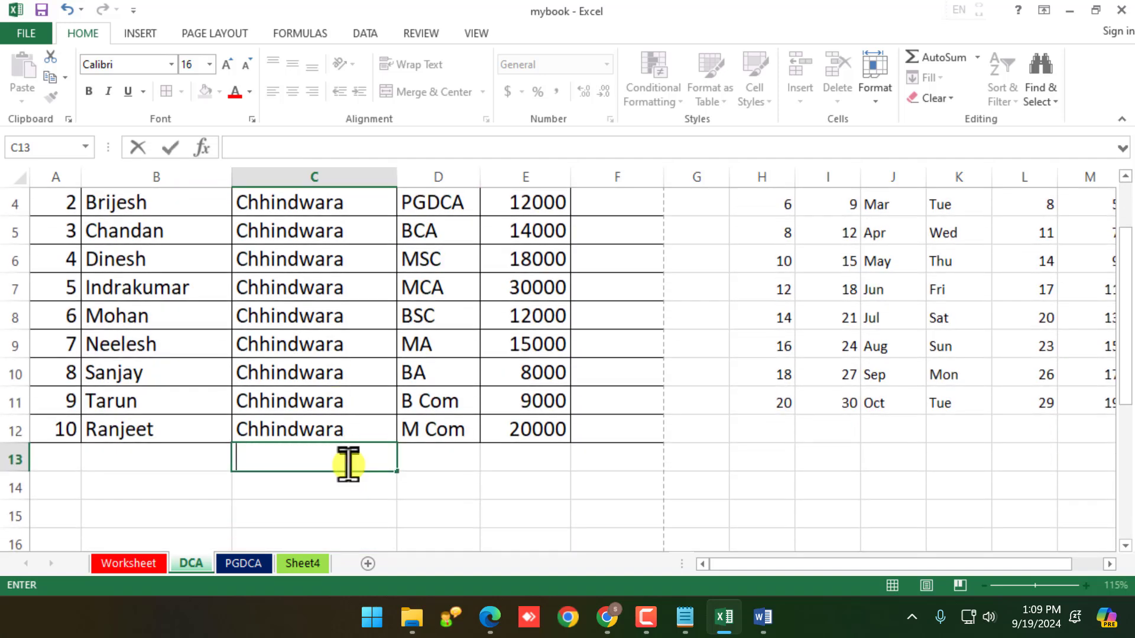
type("C")
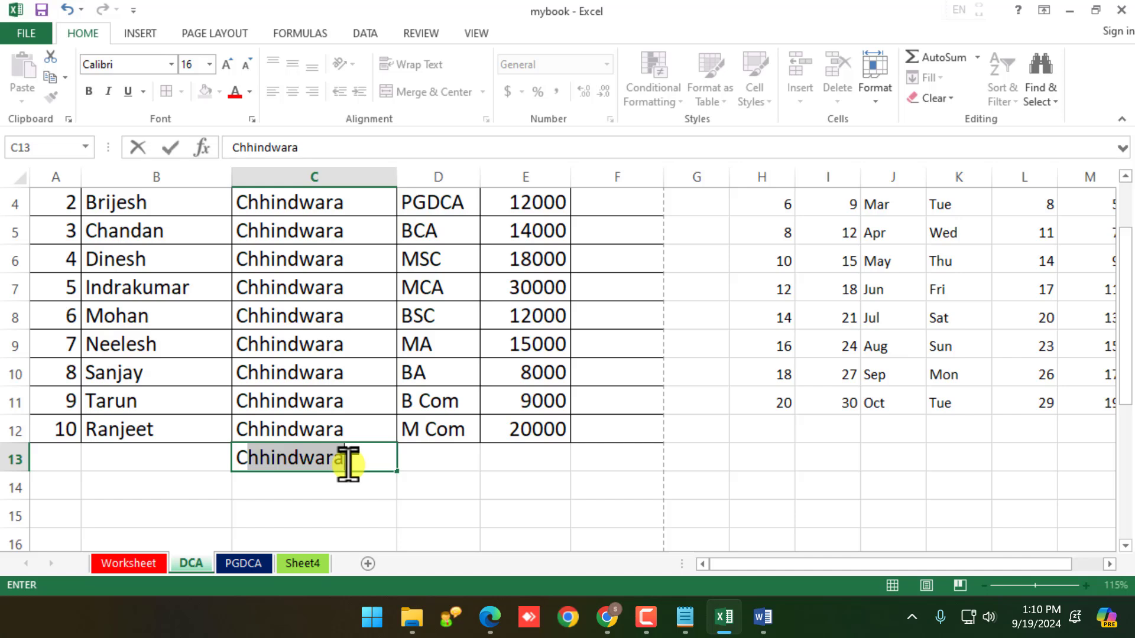
key("Return")
type("Bho")
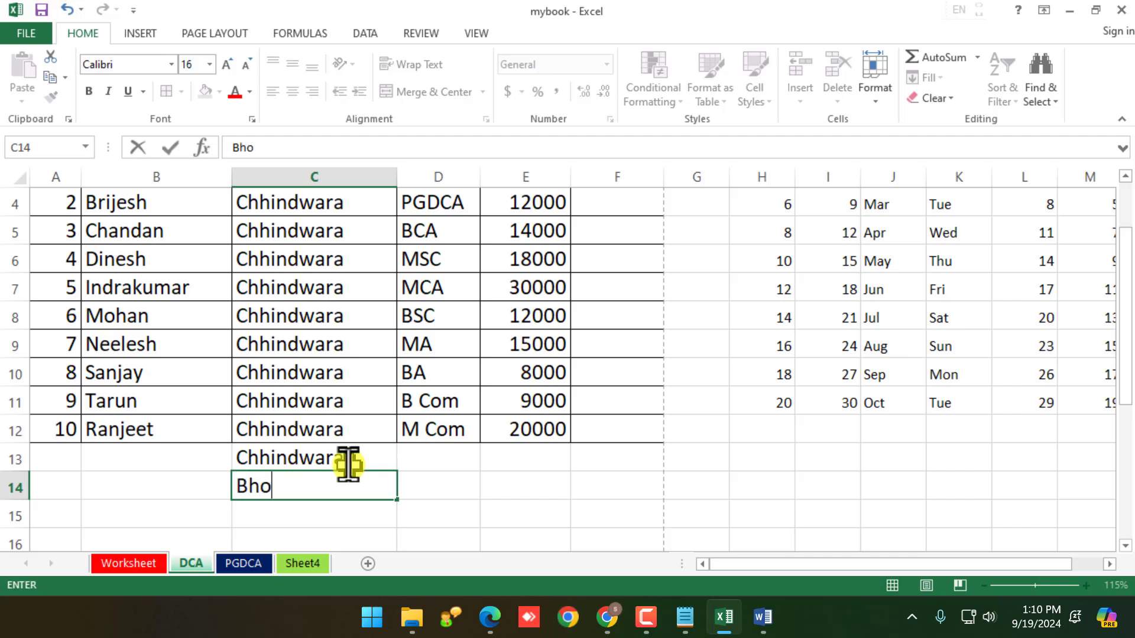
type("pal")
key("Return")
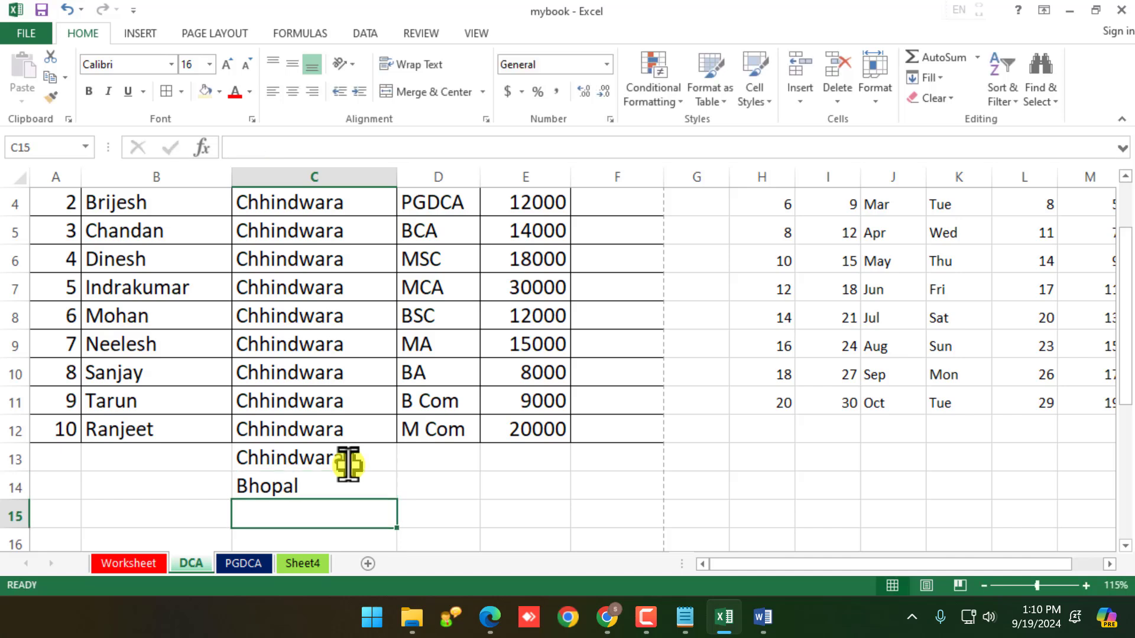
Enter Bilaspur in C15 and Chandangaon in C16, overriding the Bhopal suggestion
type("B")
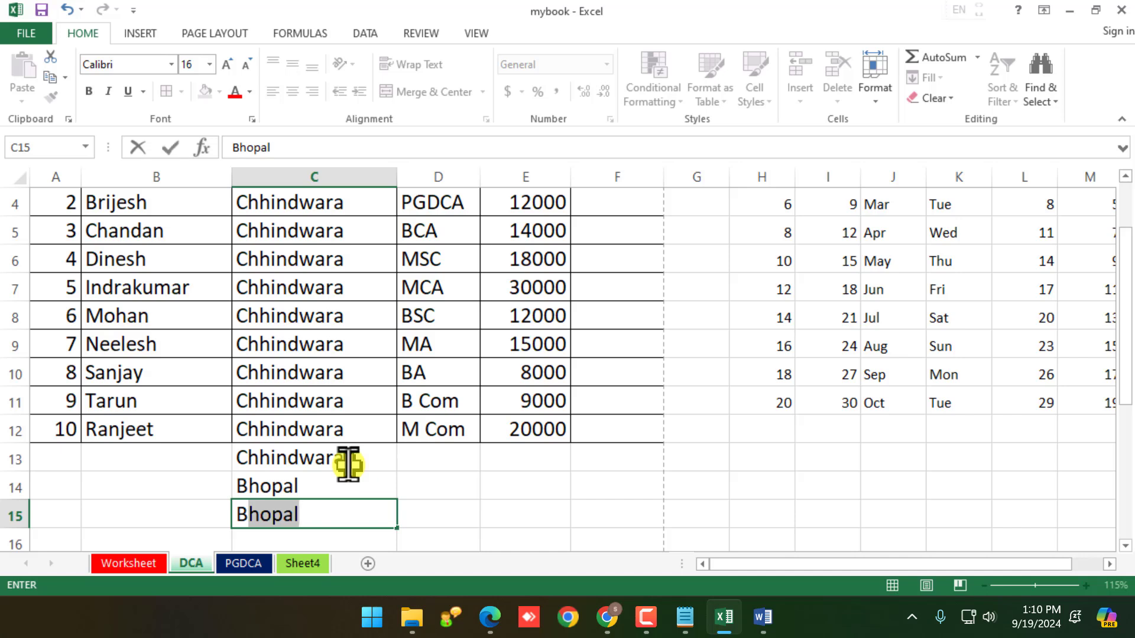
type("ilaspur")
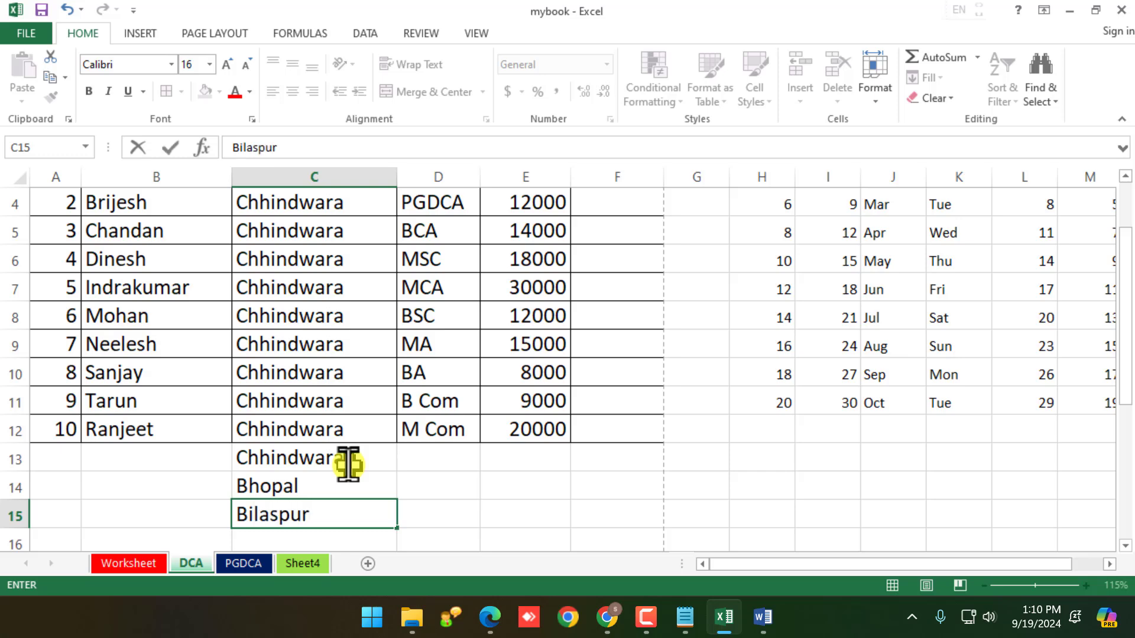
key("Return")
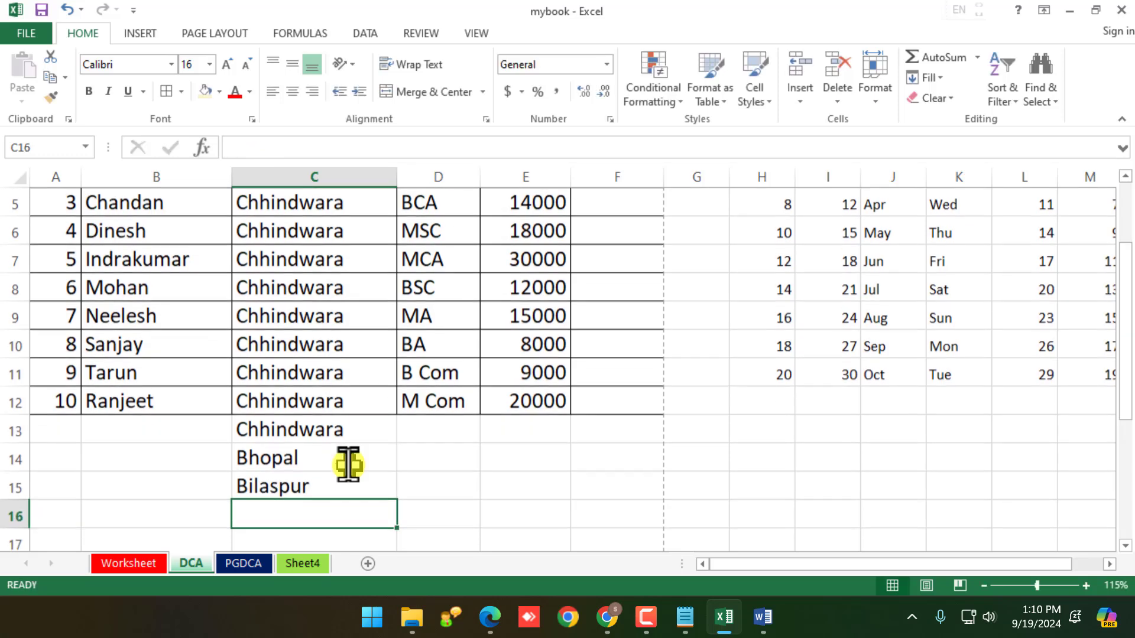
type("B")
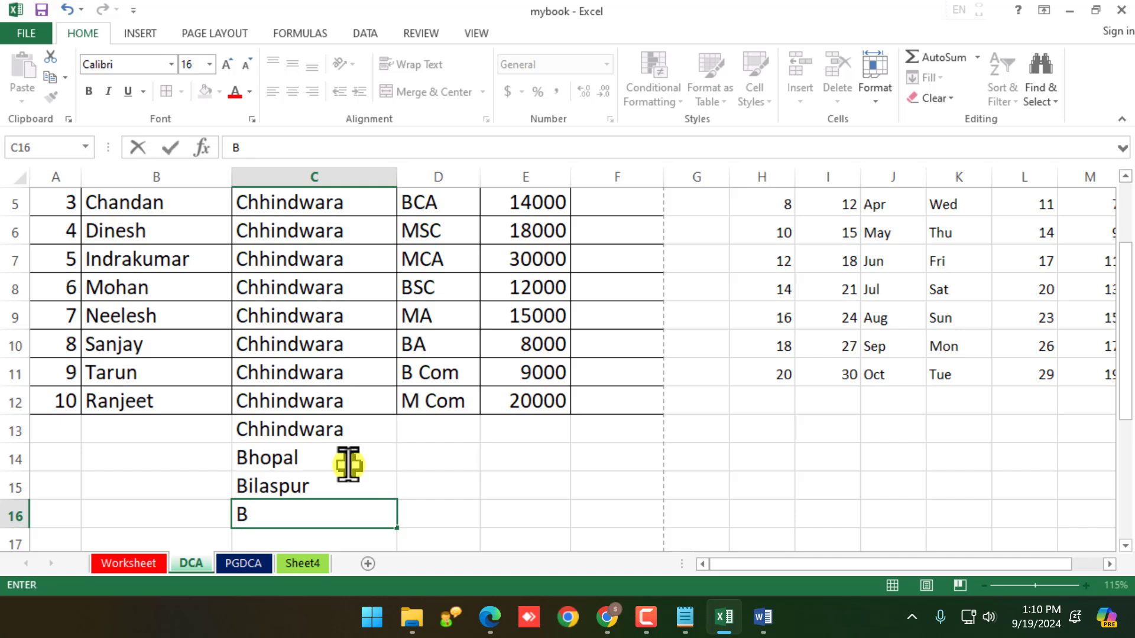
type("h")
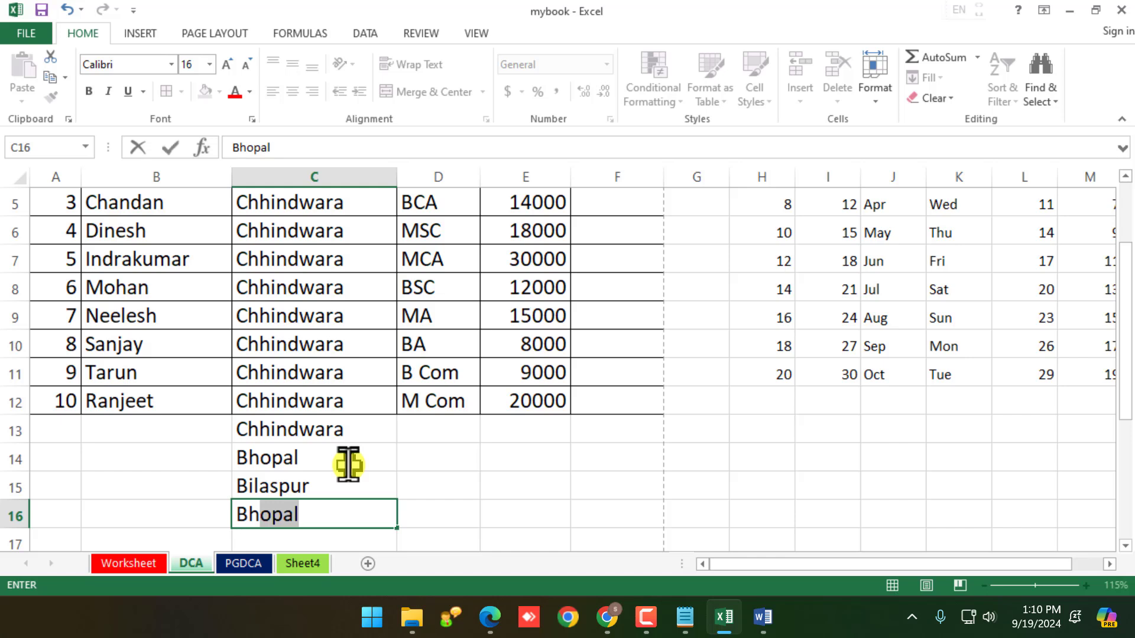
key("BackSpace")
key("BackSpace")
key("BackSpace")
type("C")
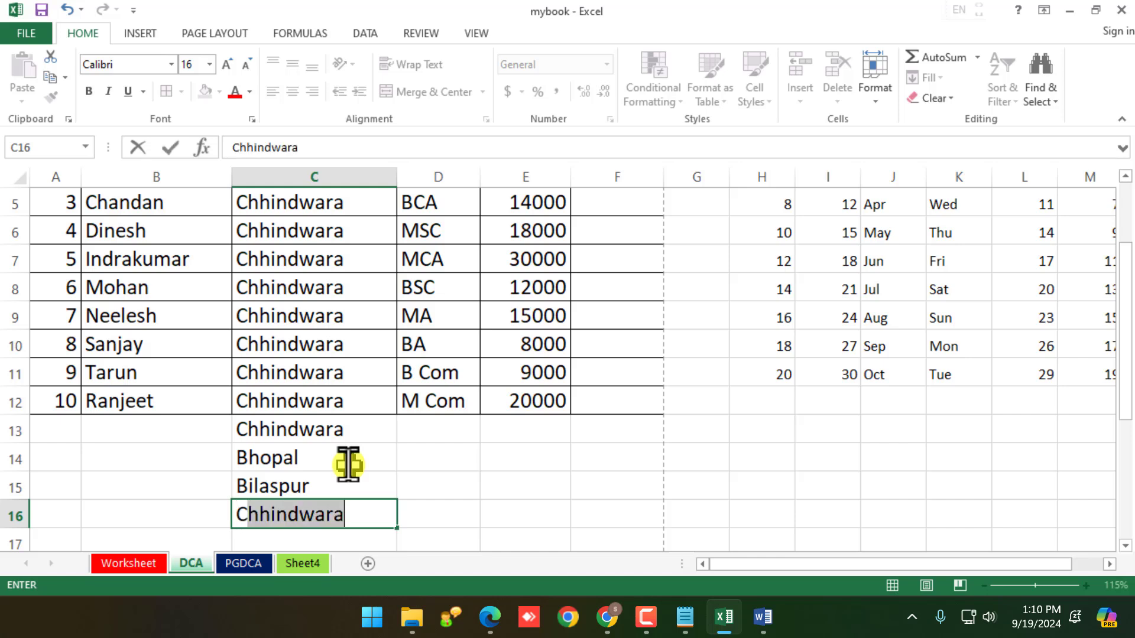
type("handan")
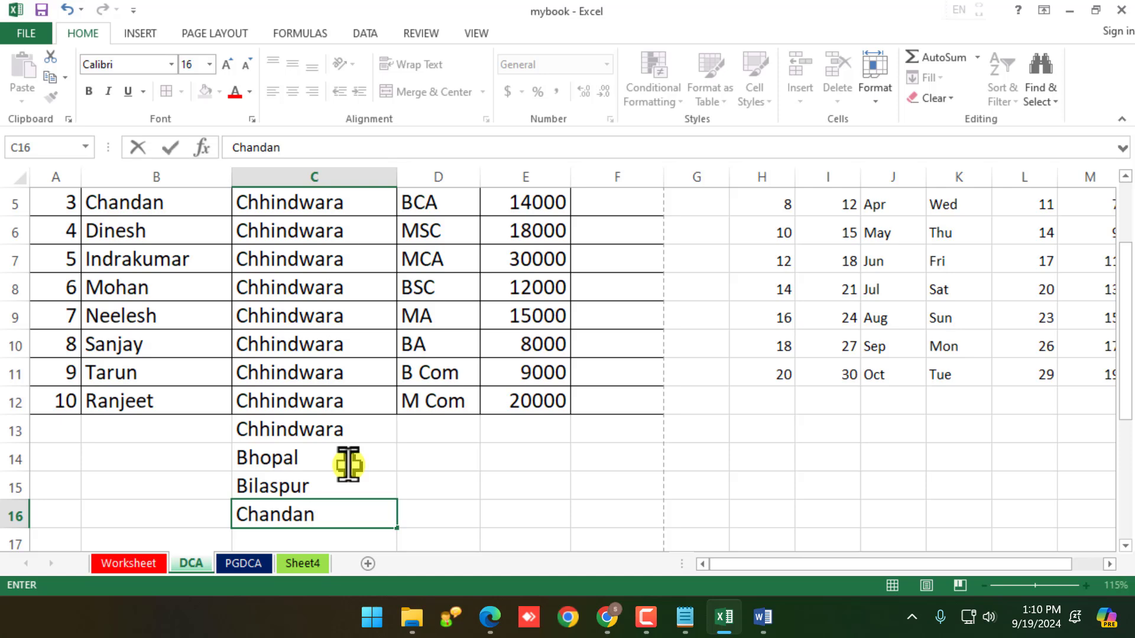
type("gaon")
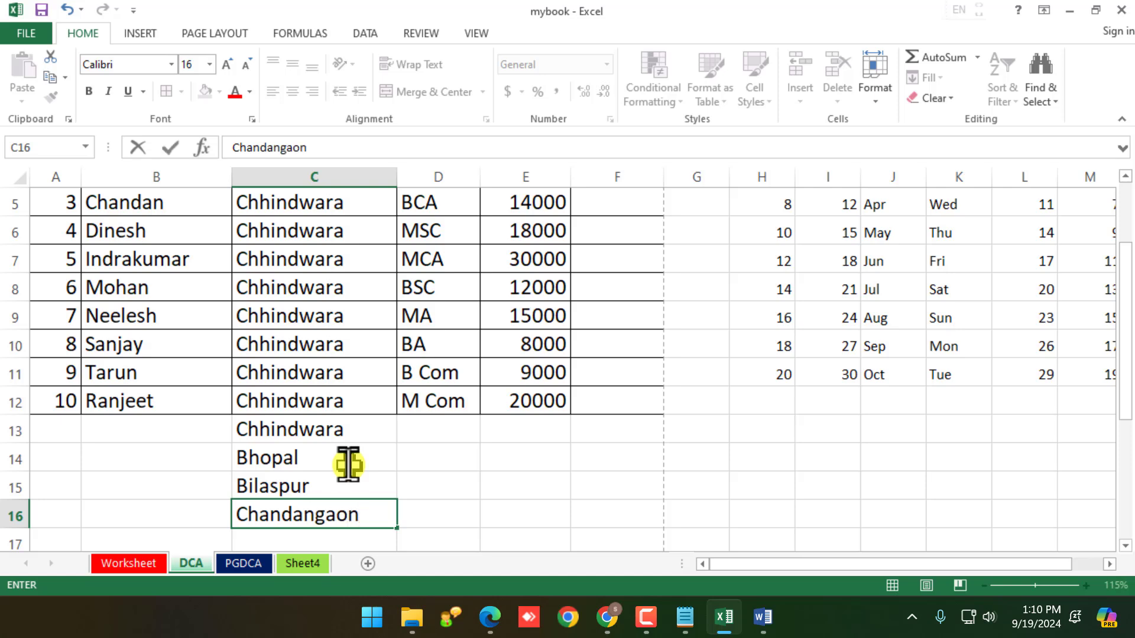
key("Return")
Try letters in C17 to see AutoComplete suggestions, then cancel and leave C17 empty
type("C")
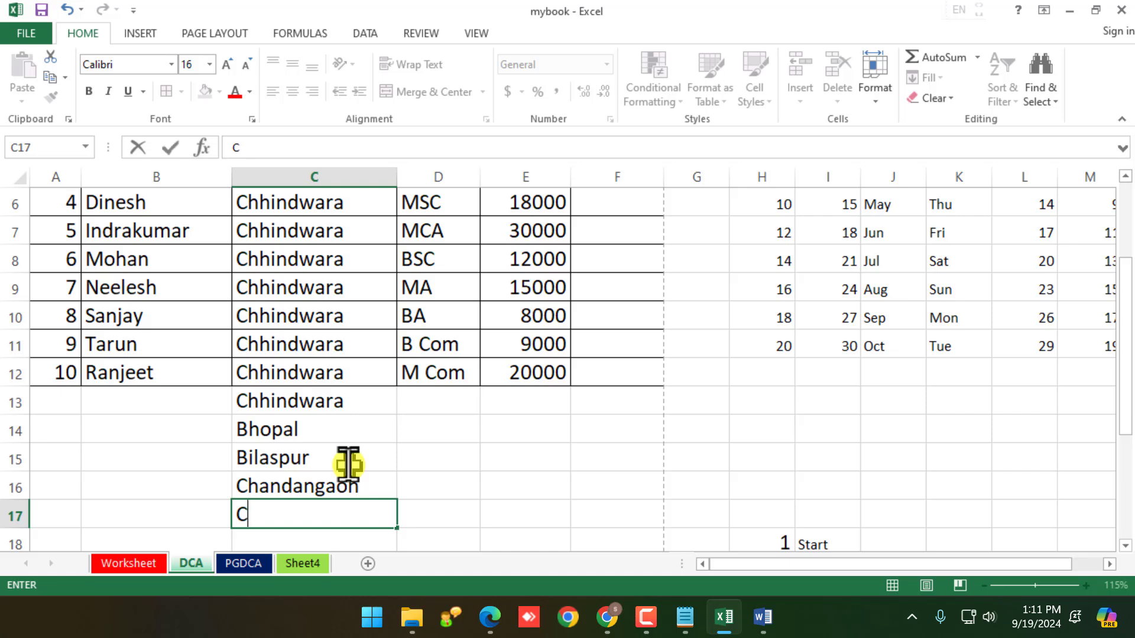
type("hj")
key("BackSpace")
type("h")
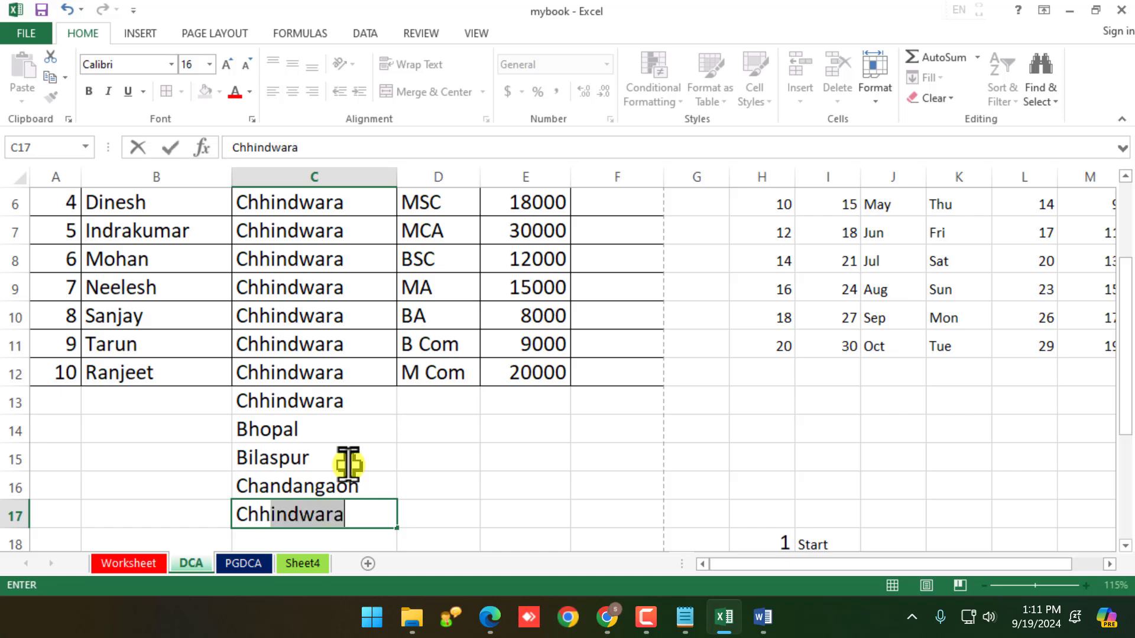
key("BackSpace")
key("BackSpace")
type("a")
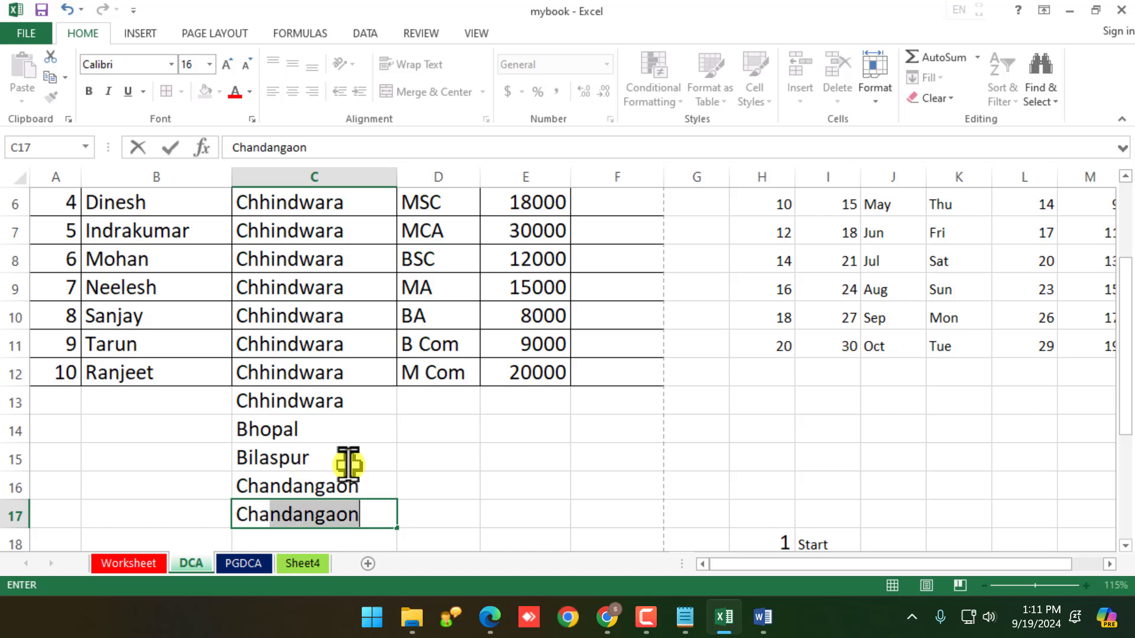
key("BackSpace")
key("BackSpace")
key("BackSpace")
key("BackSpace")
key("Escape")
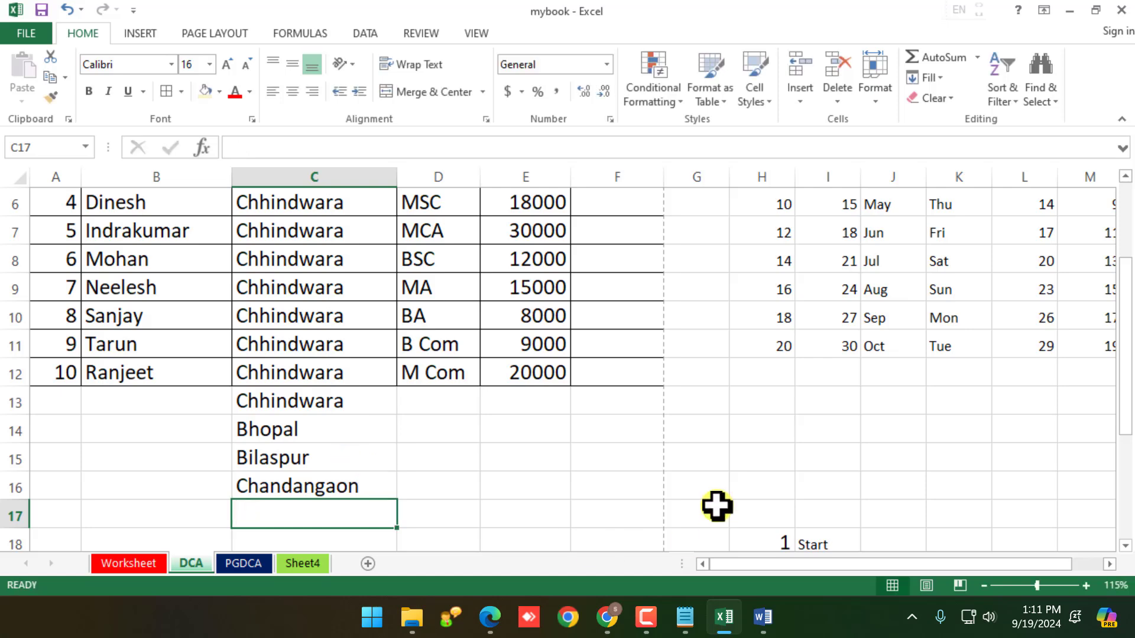
scroll(718, 507, "down", 4)
Add topic 8 'Auto Complete' in H25:I25 below AutoFill
left_click(825, 391)
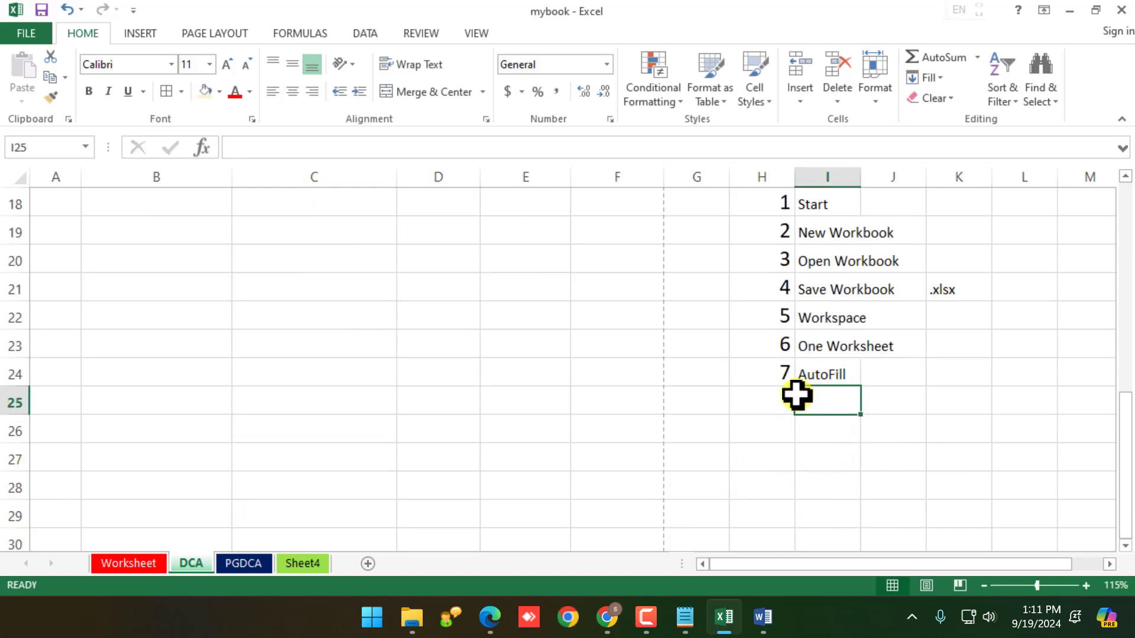
key("Left")
type("8")
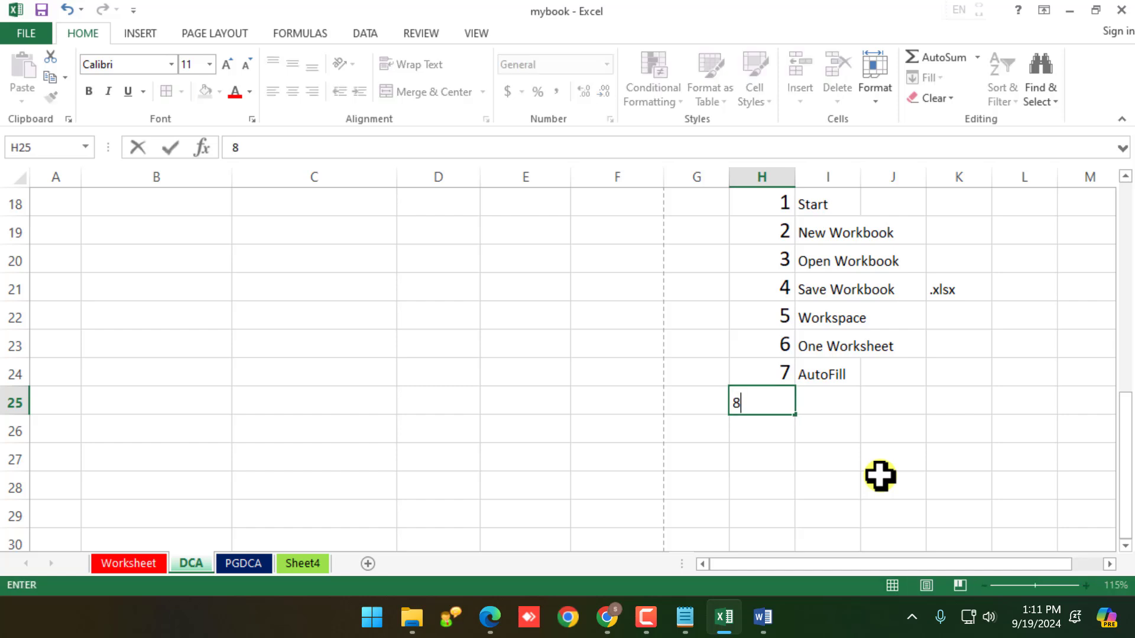
key("Tab")
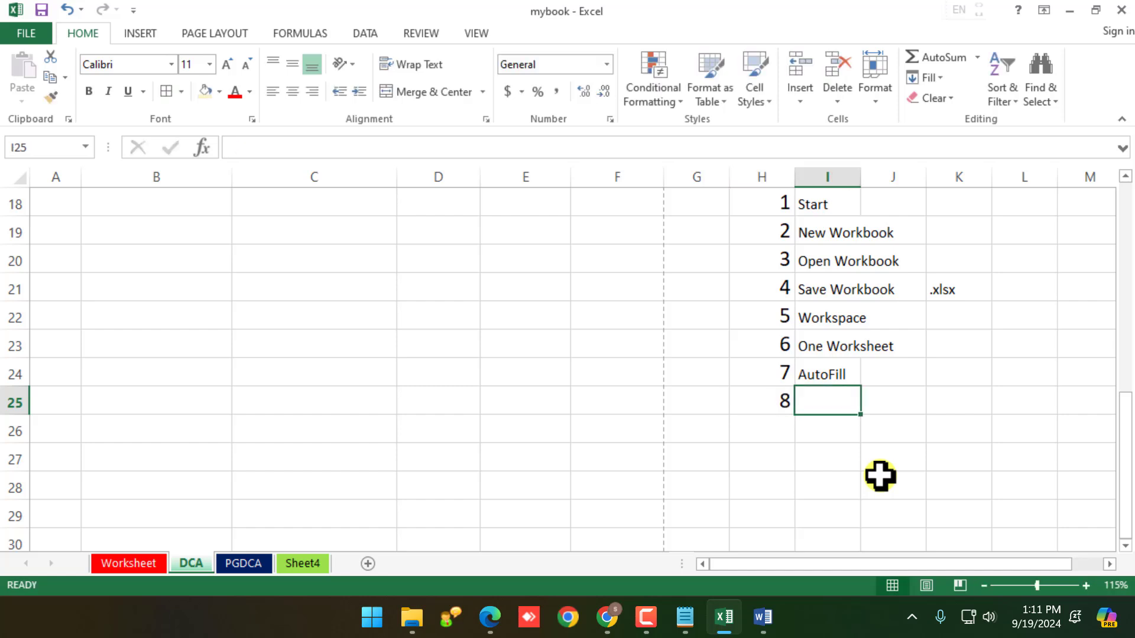
type("Auto Com")
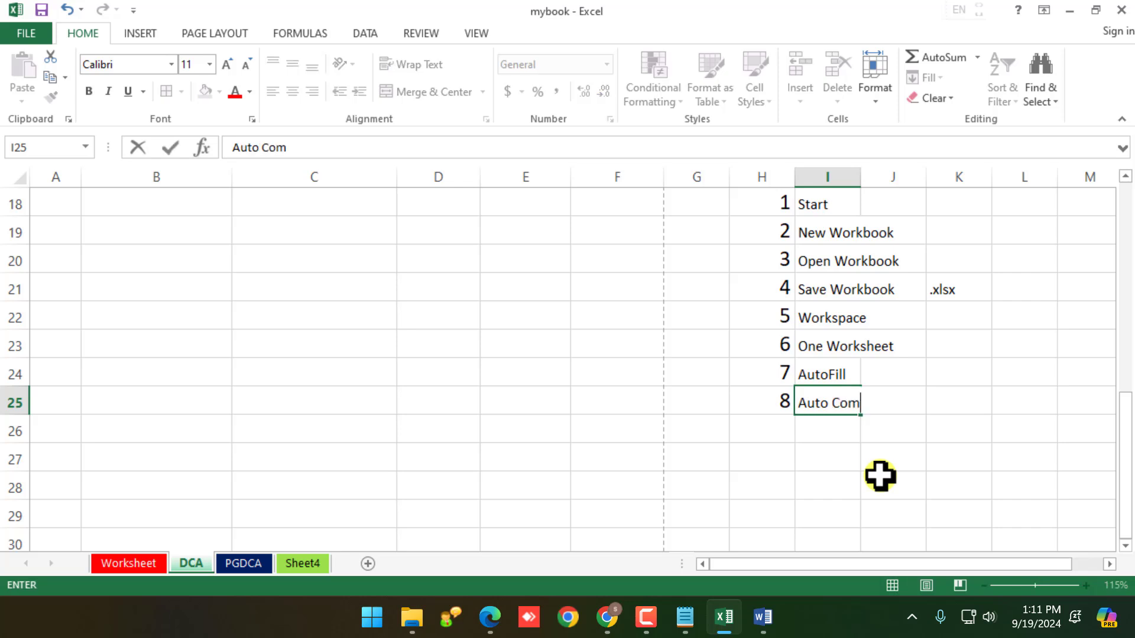
type("plete")
key("Return")
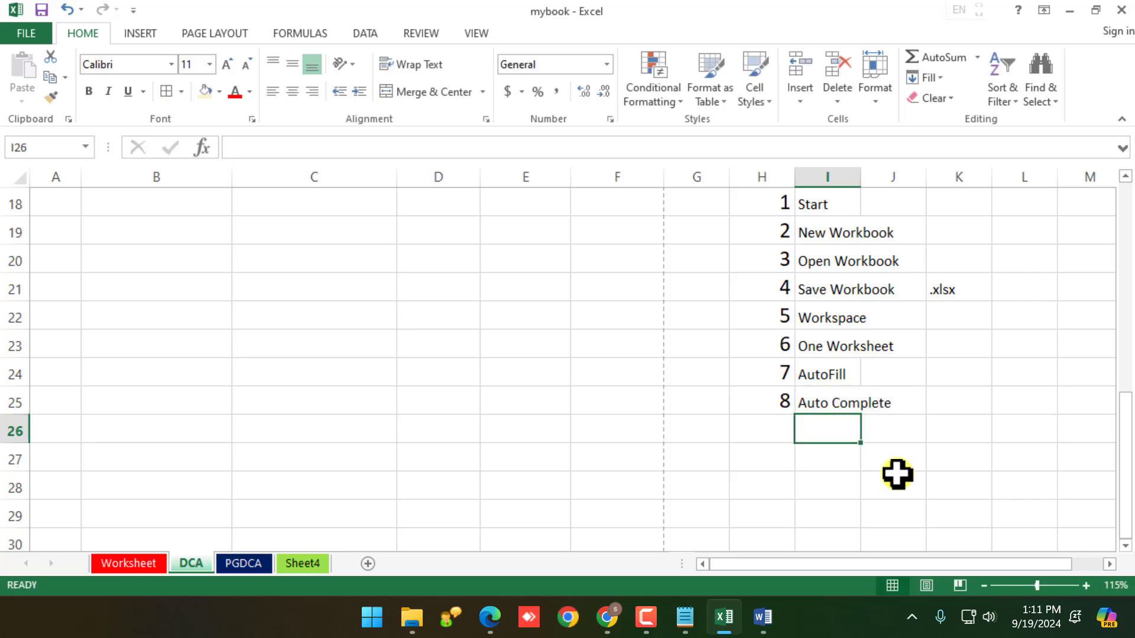
Add topic 9 'Sheet Working' in H26:I26
scroll(902, 427, "up", 1)
left_click(770, 522)
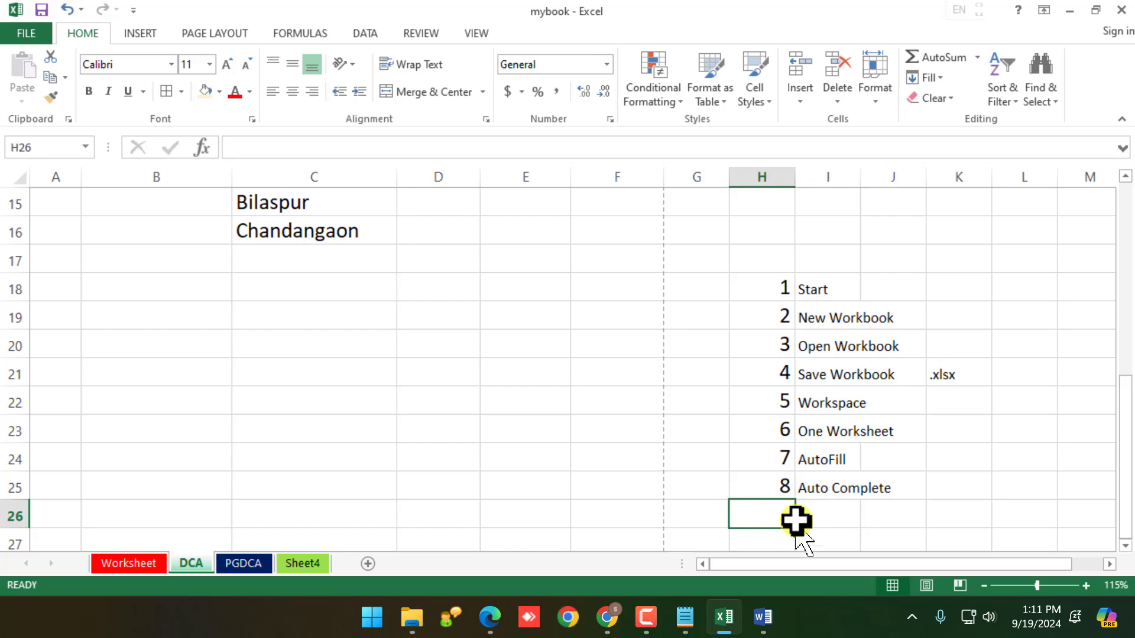
type("9")
key("Tab")
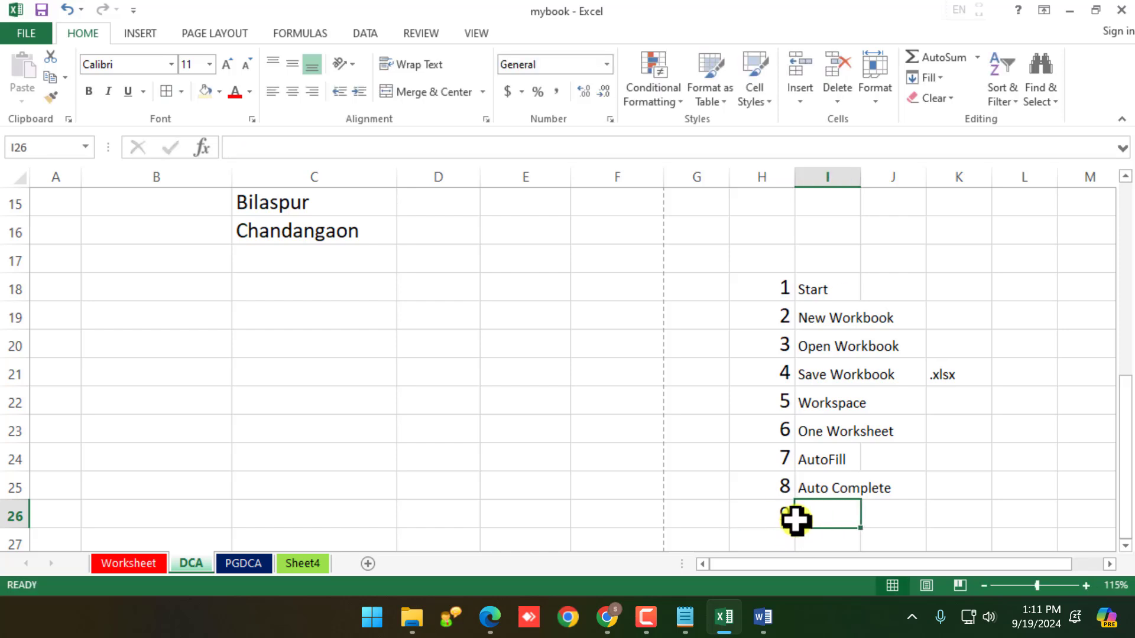
type("Sheet Wo")
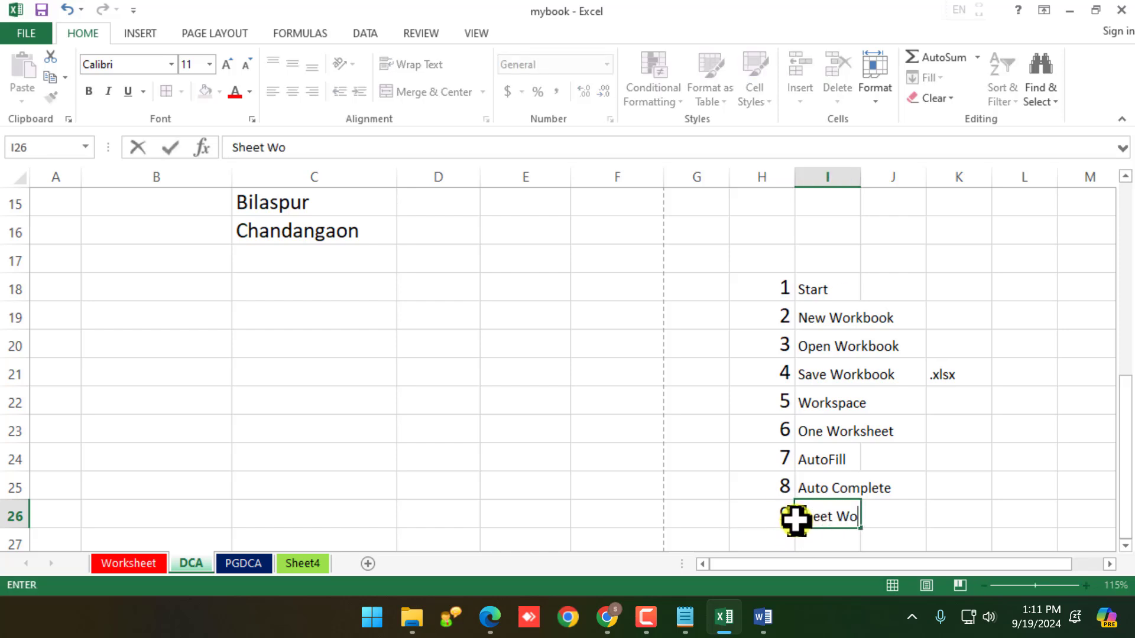
type("rking")
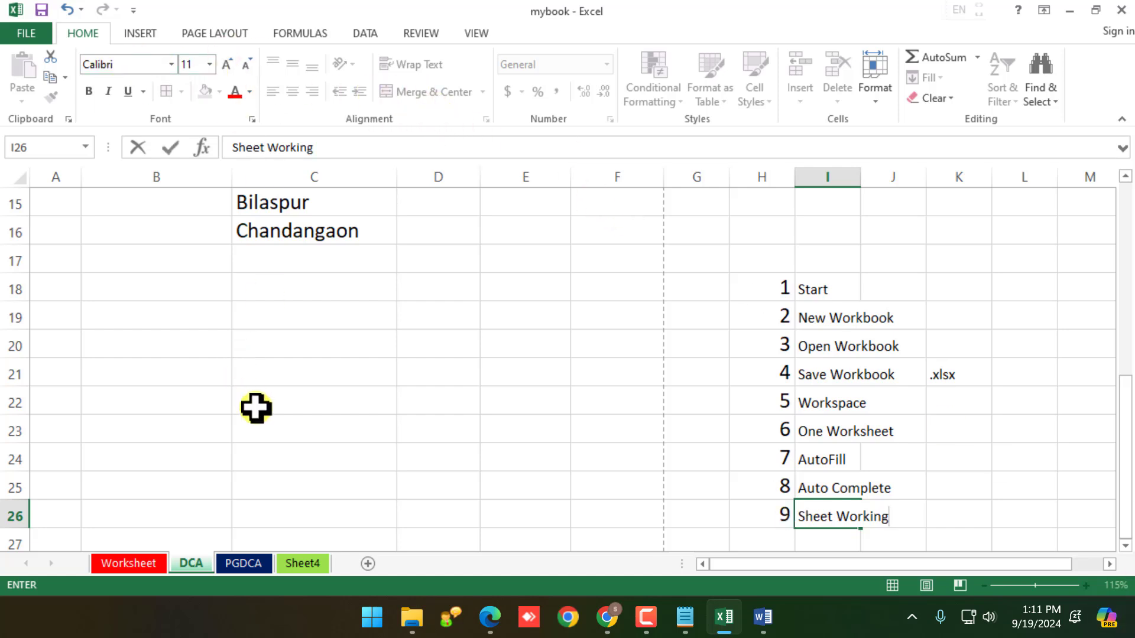
scroll(257, 408, "up", 5)
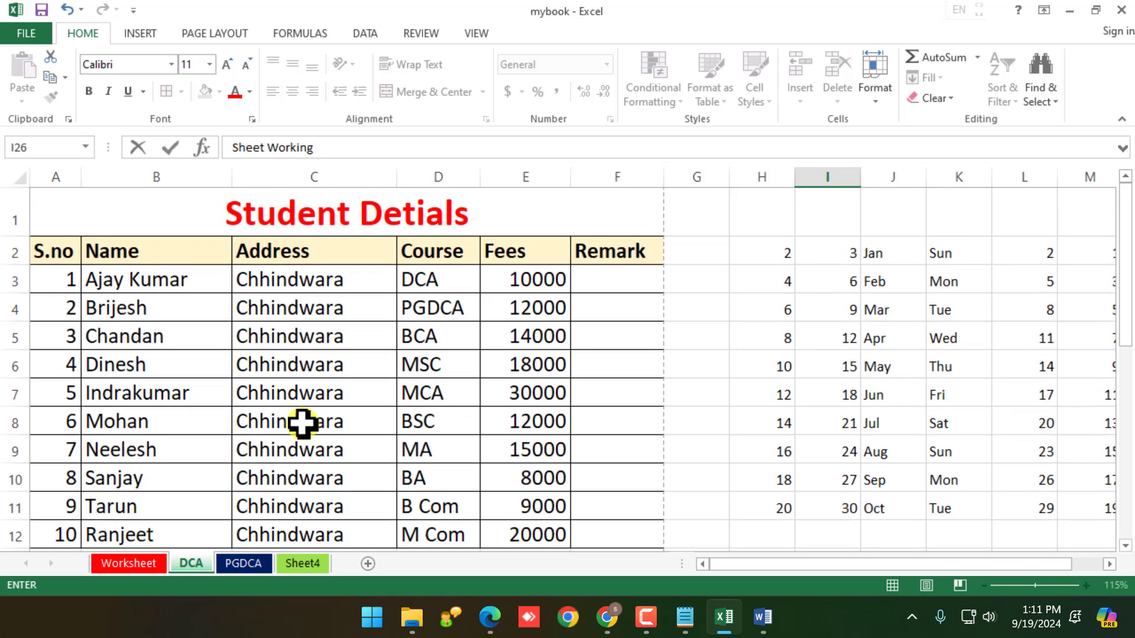
left_click(331, 404)
scroll(374, 388, "down", 3)
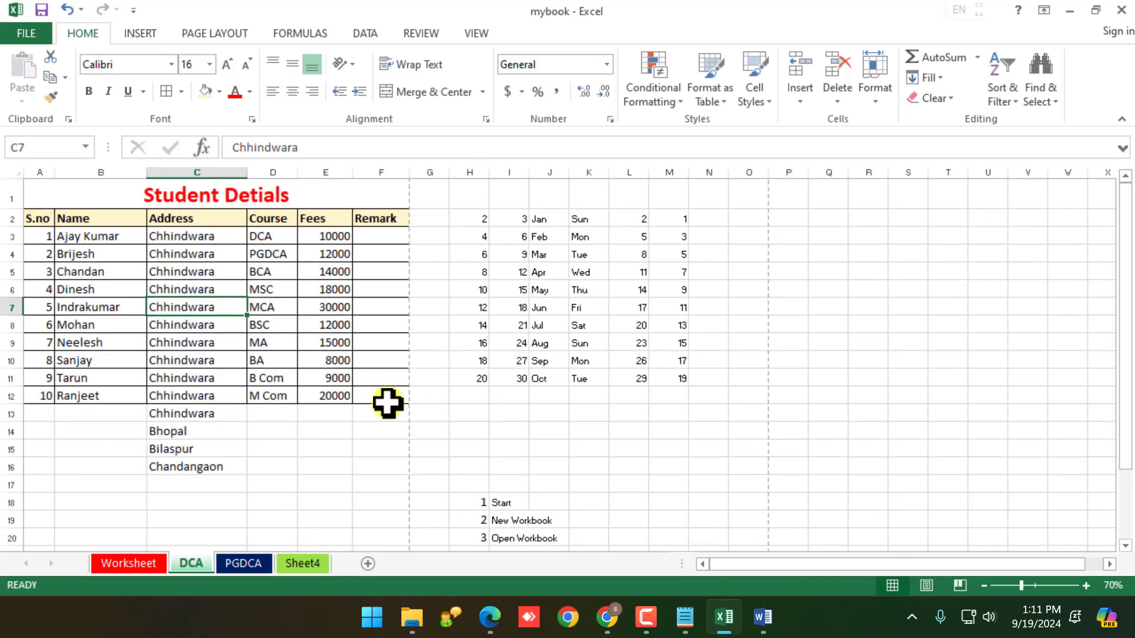